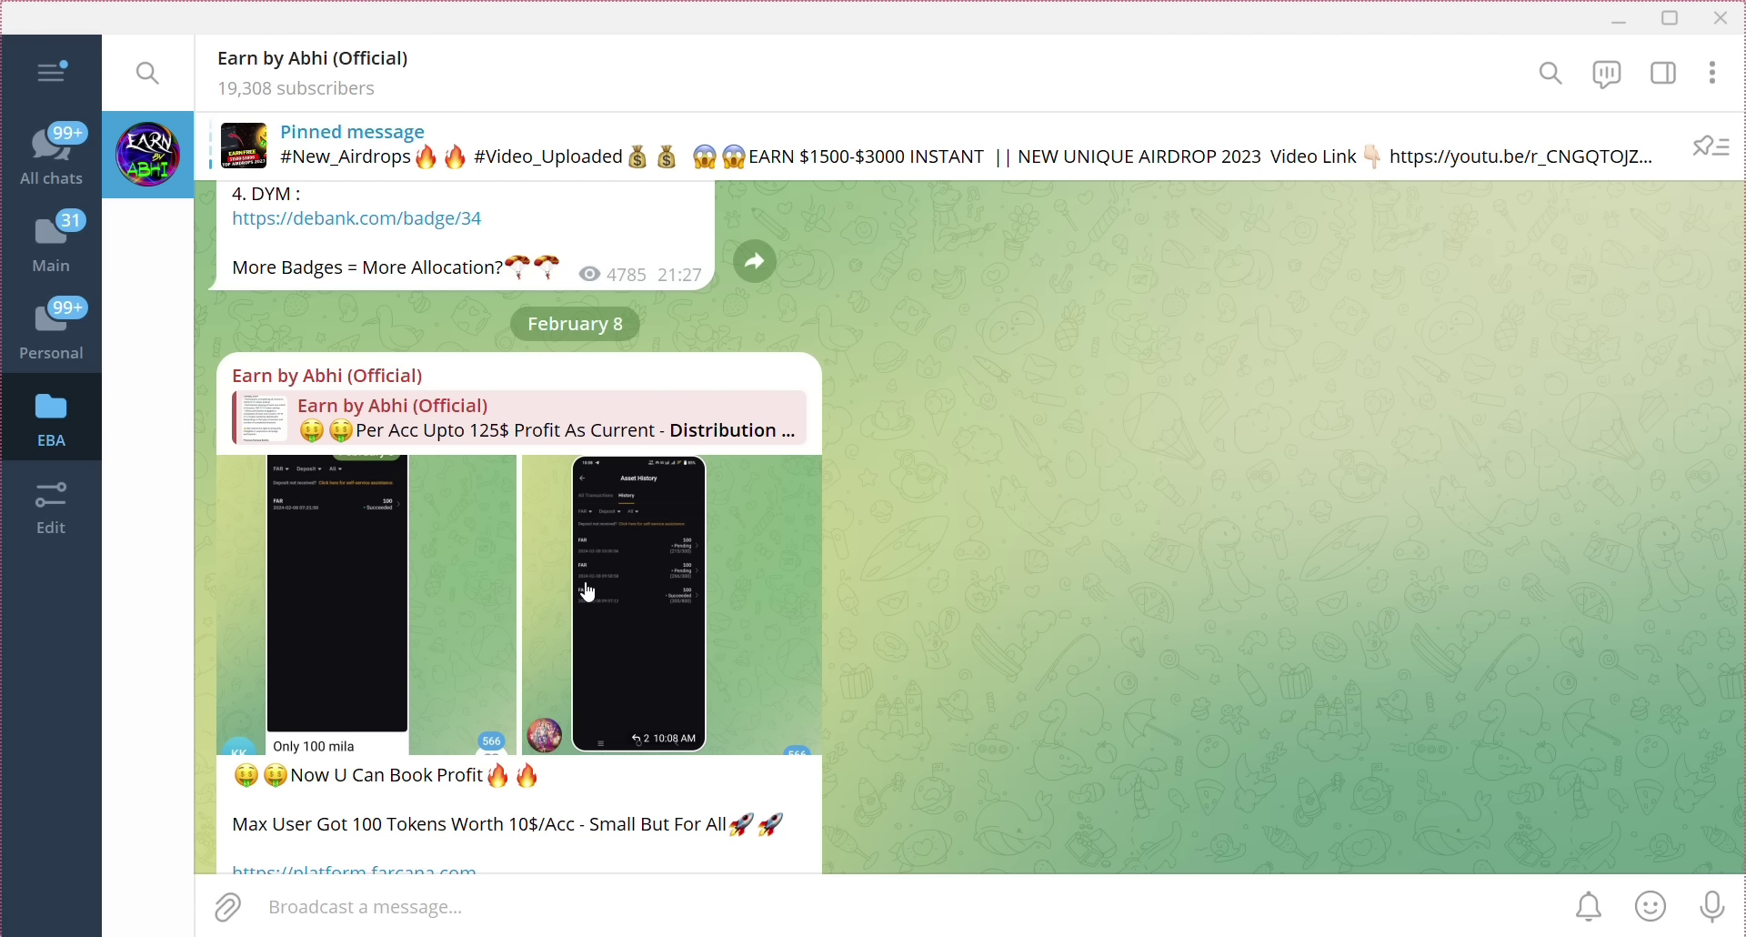
Step: Switch to the browser and look through the AVS, rollup and operator projects in the EigenLayer ecosystem directory
key(alt+Tab)
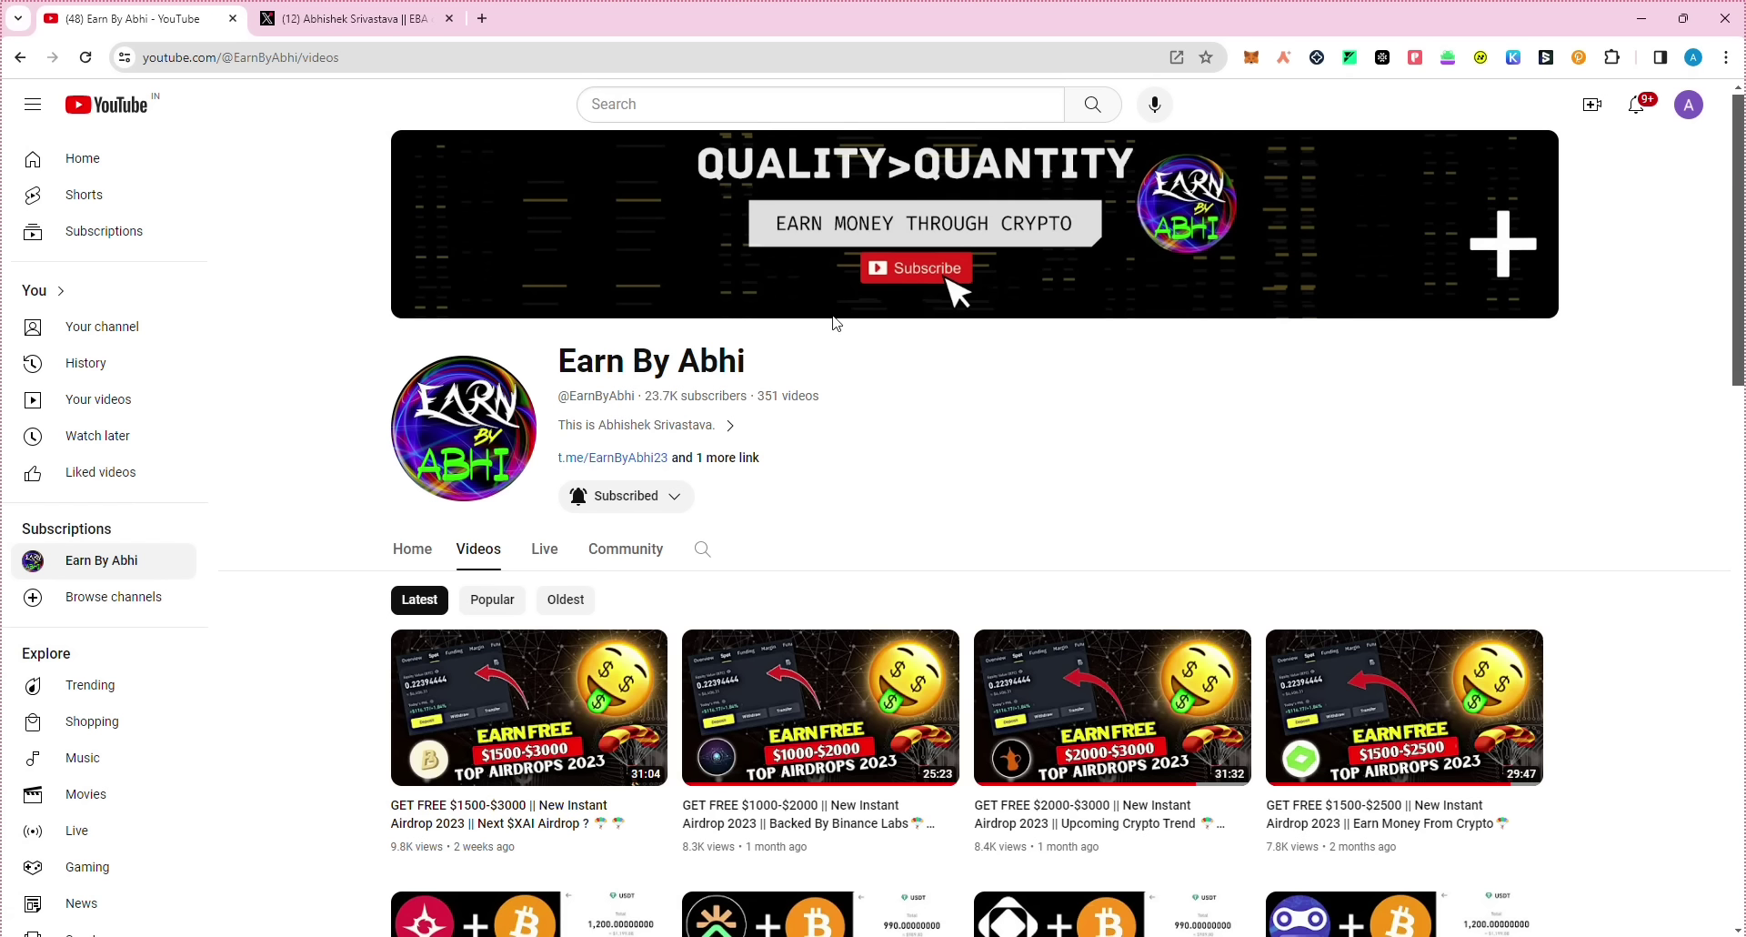
key(alt+Tab)
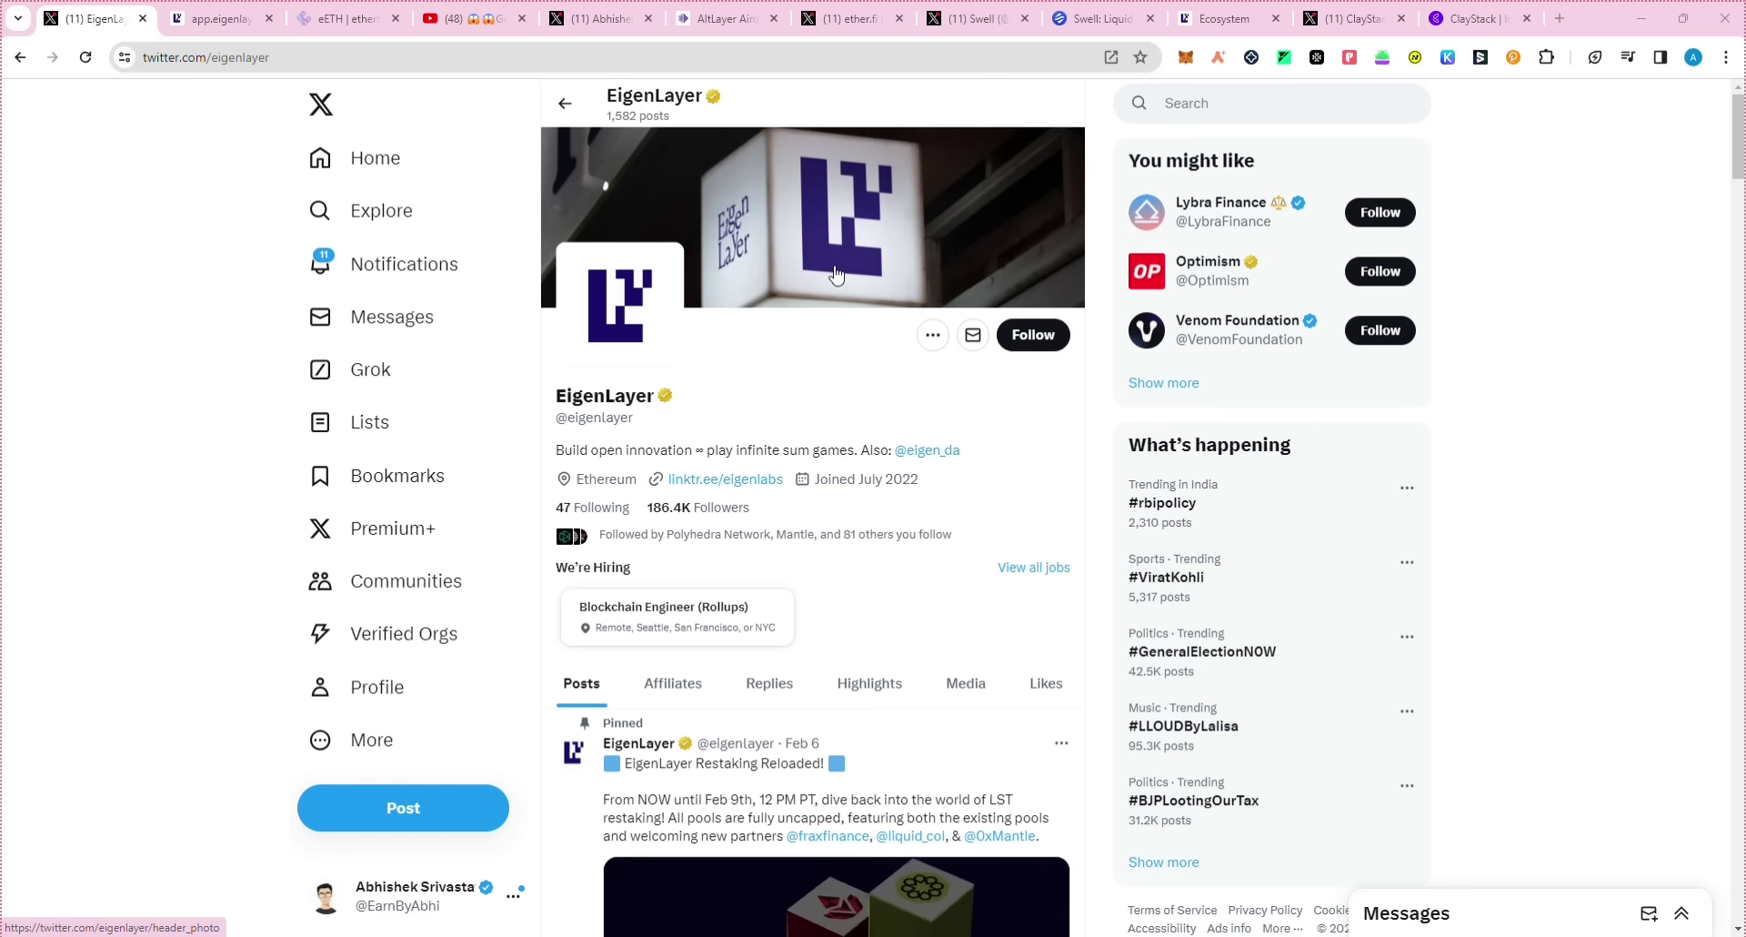
click(1210, 27)
scroll(1068, 379, down, 10)
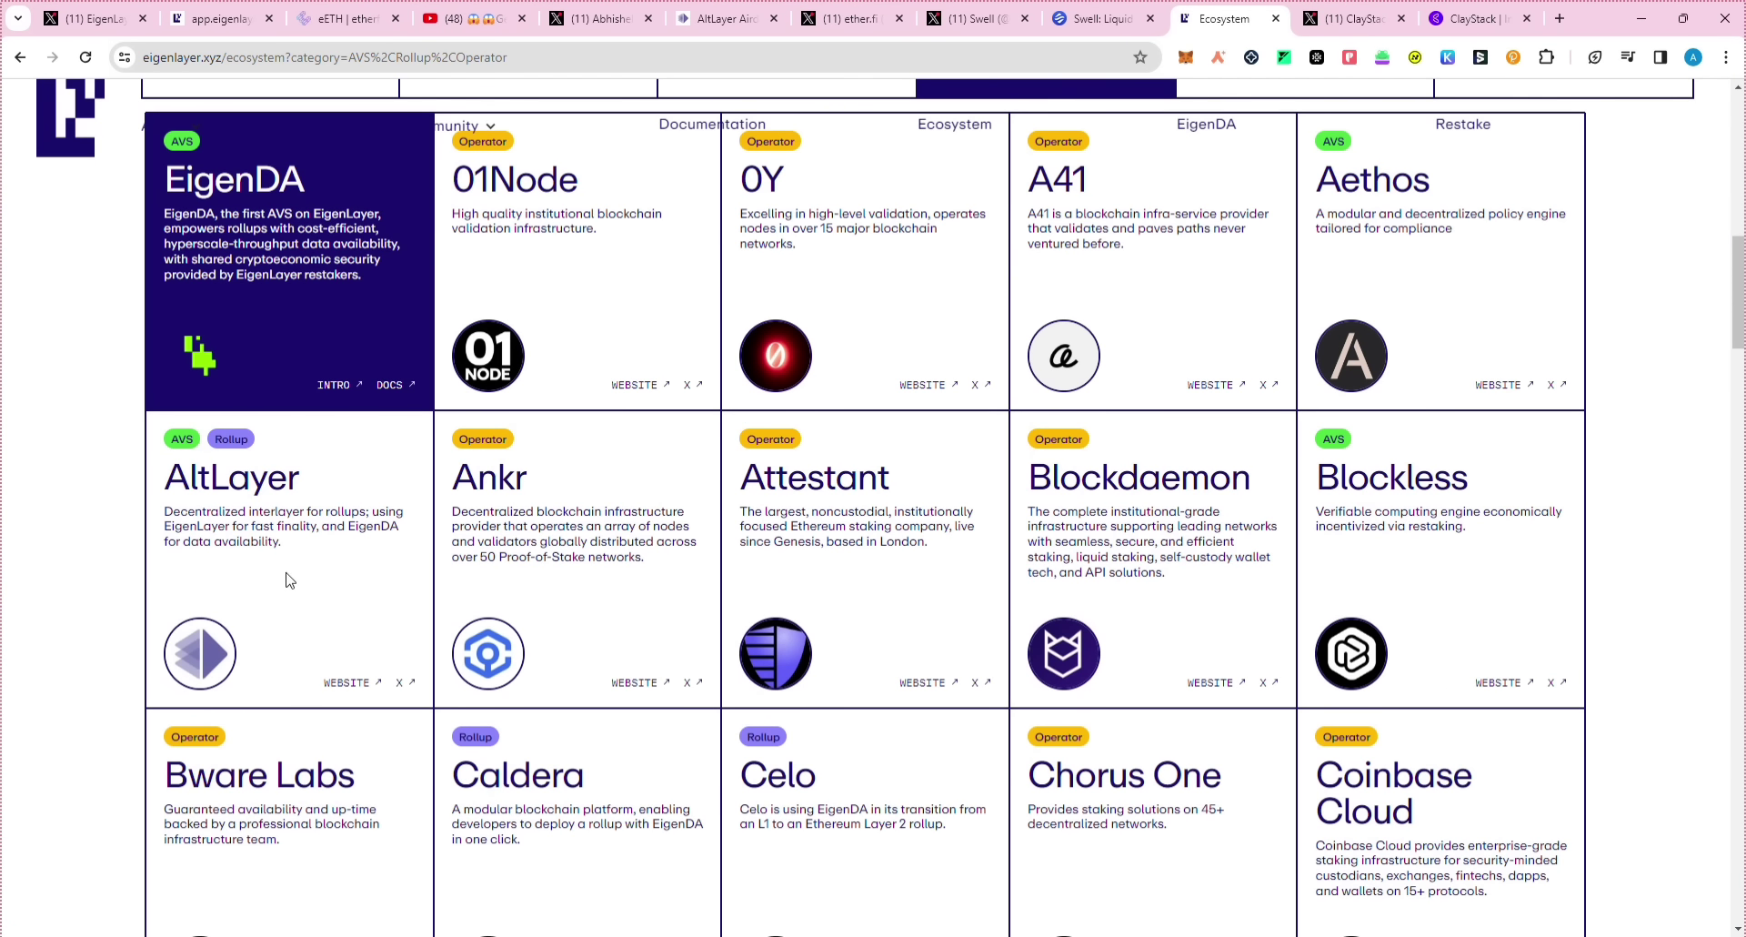
scroll(659, 625, down, 9)
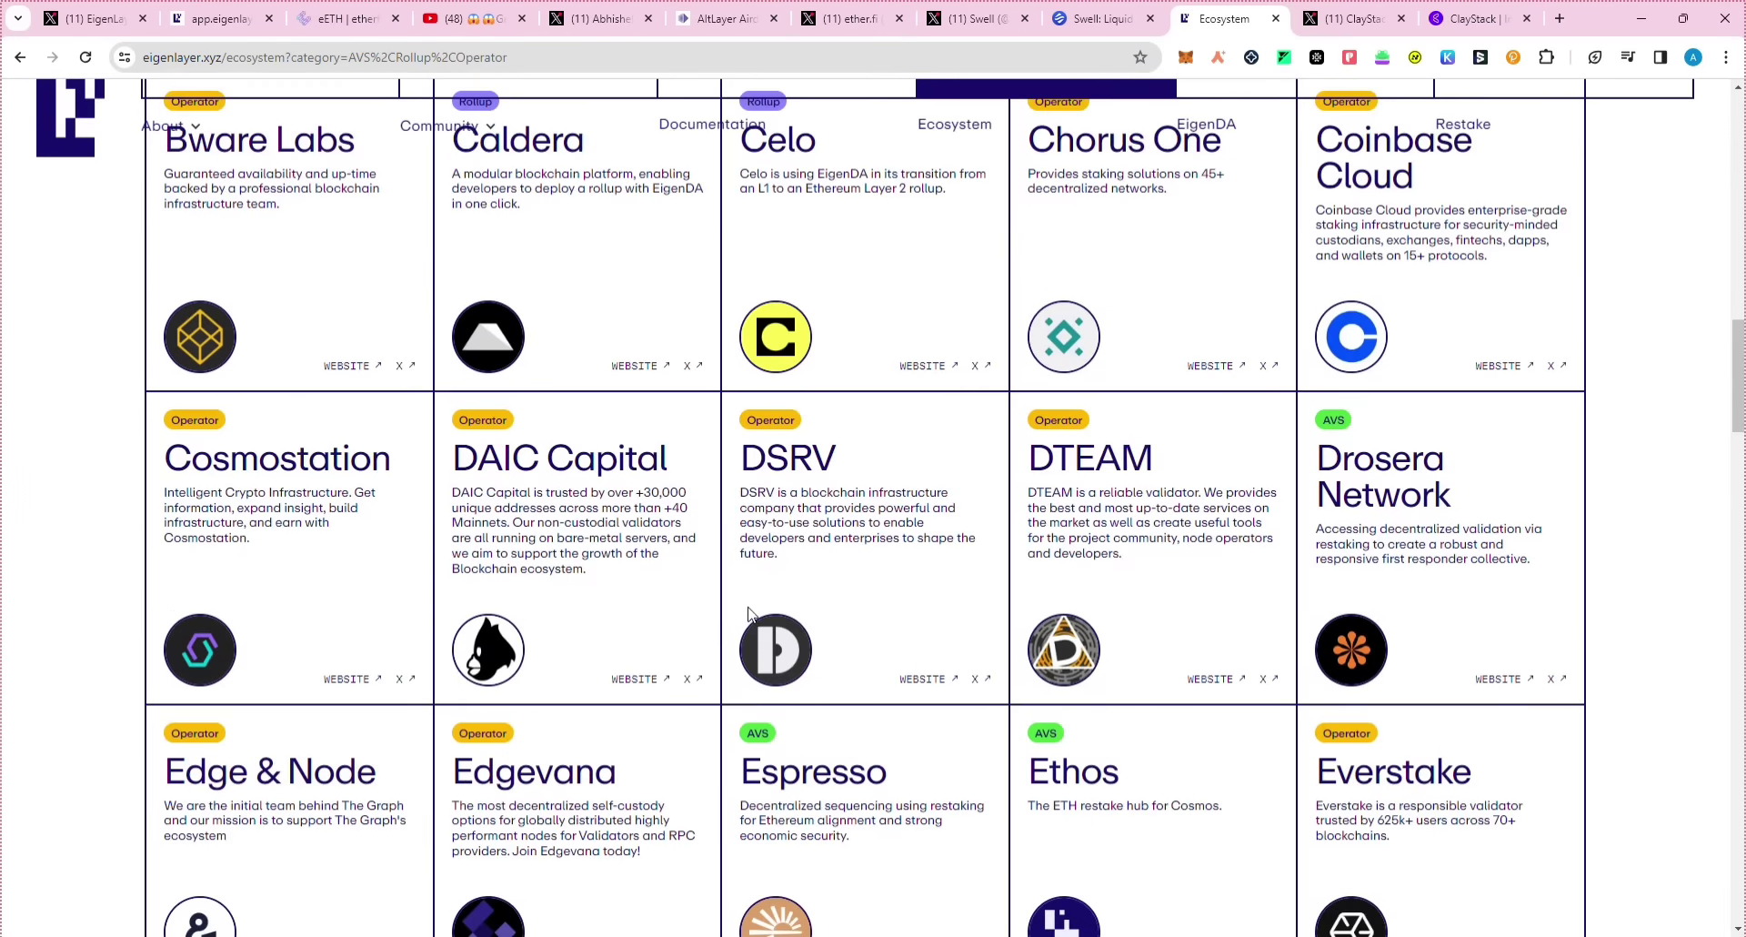
scroll(746, 609, down, 6)
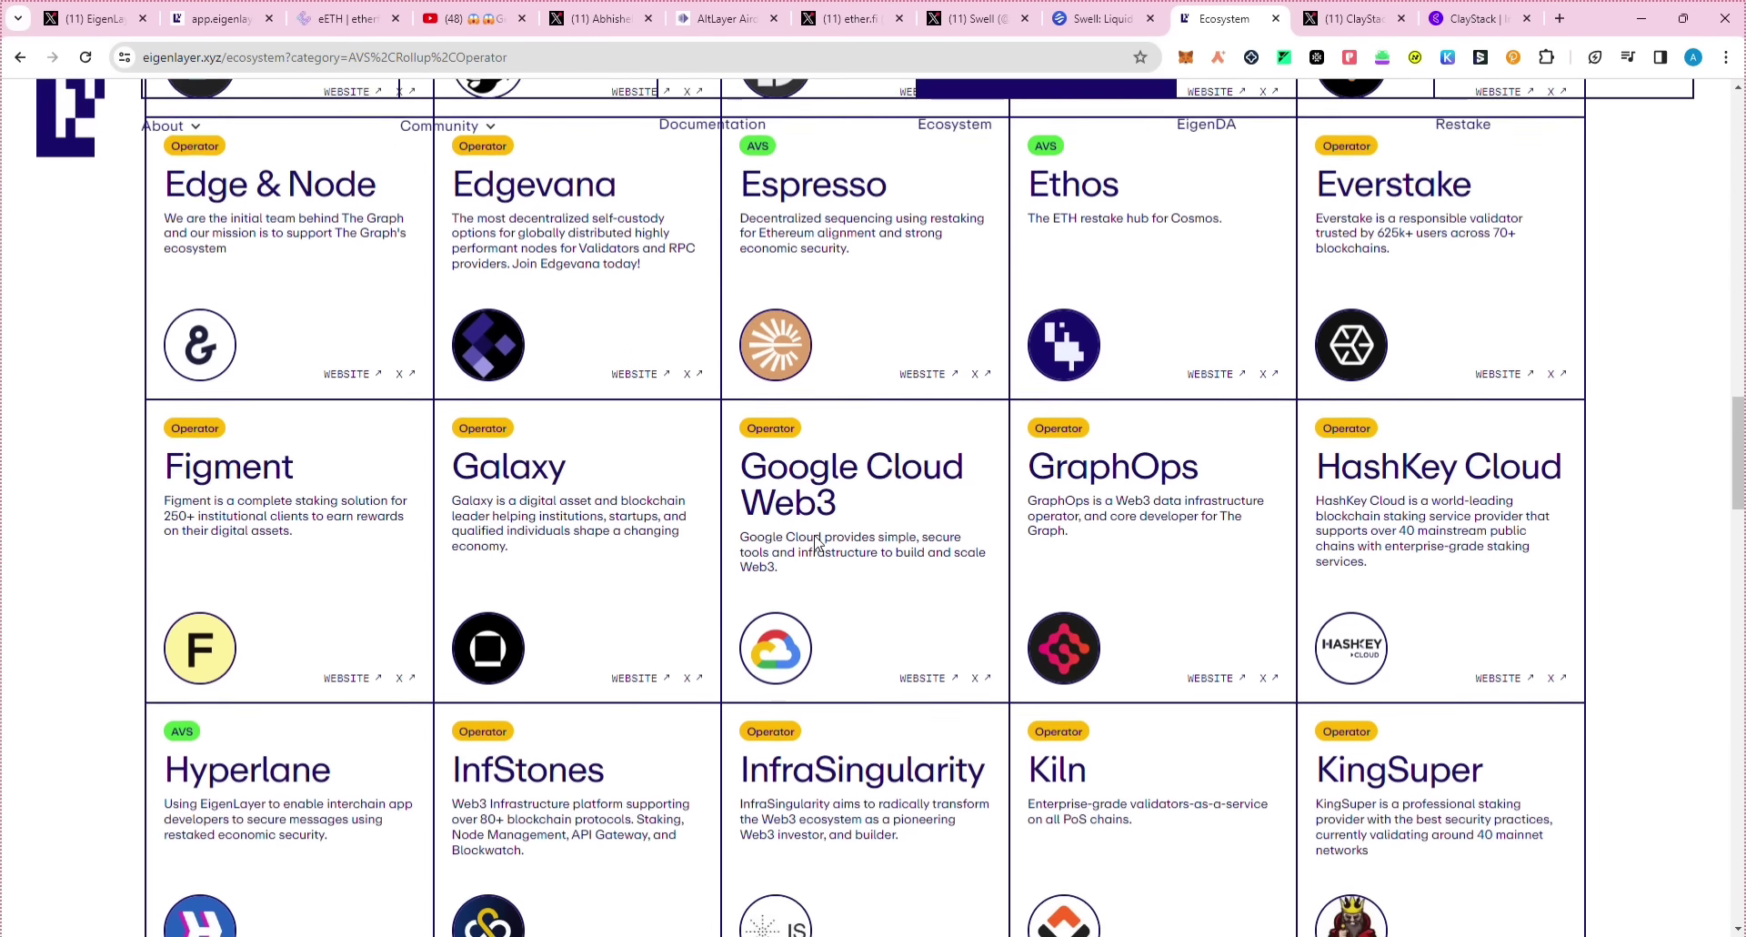
scroll(893, 530, down, 2)
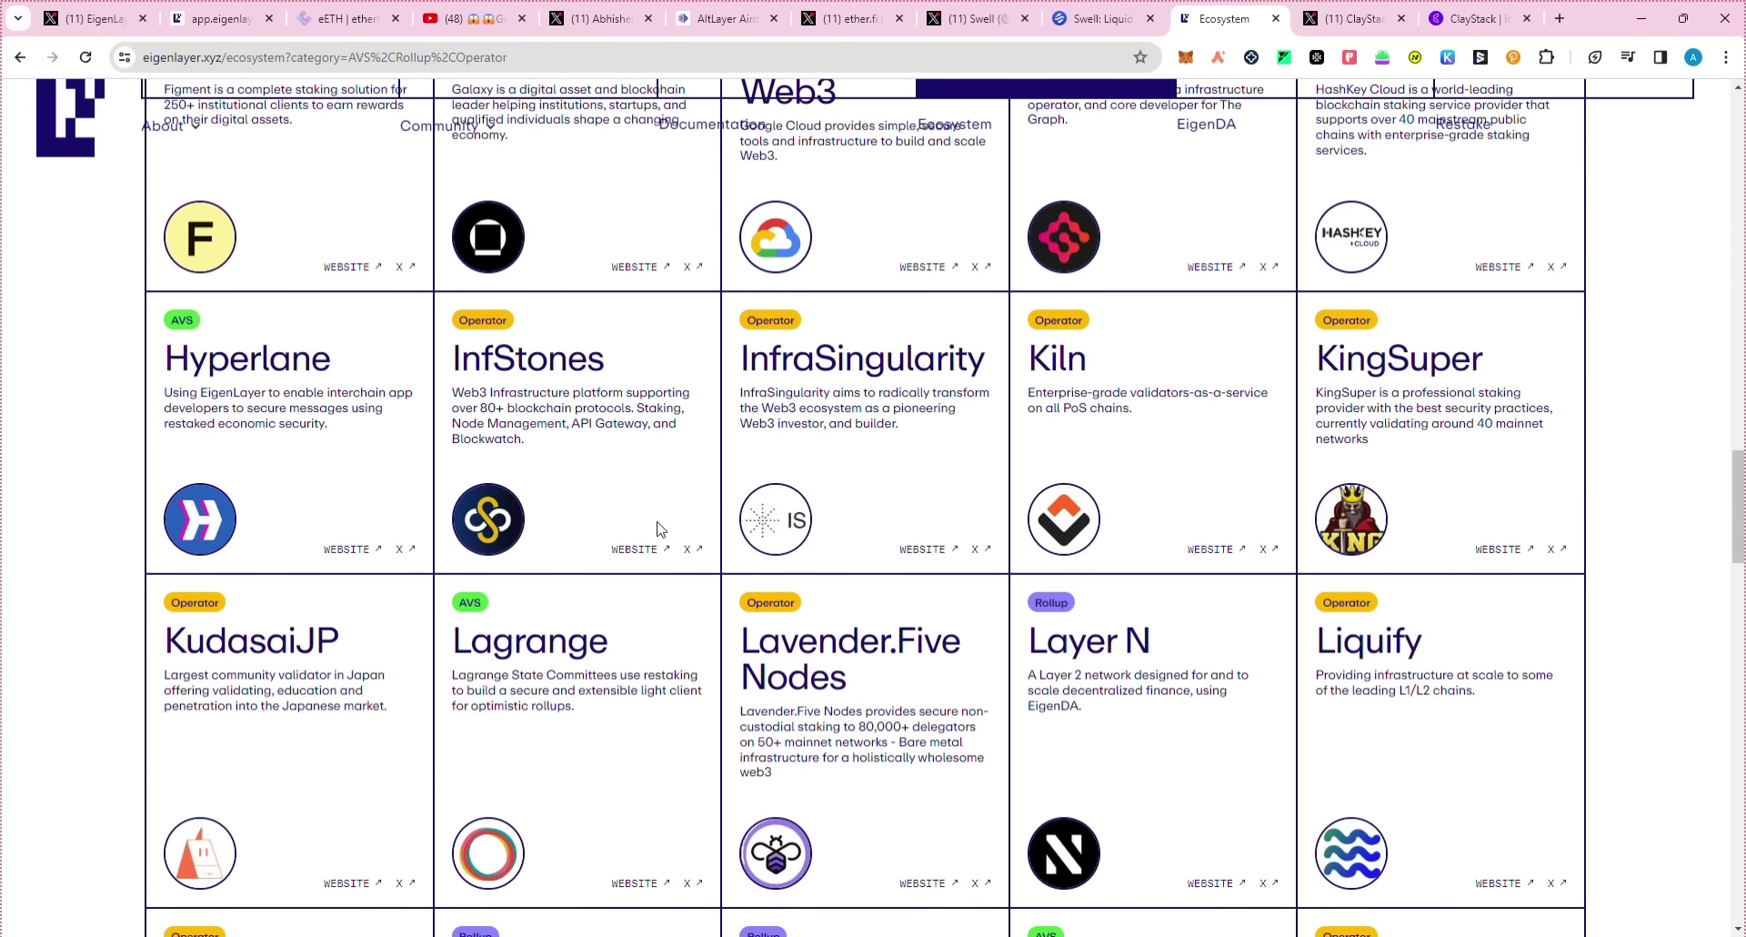
scroll(661, 529, down, 6)
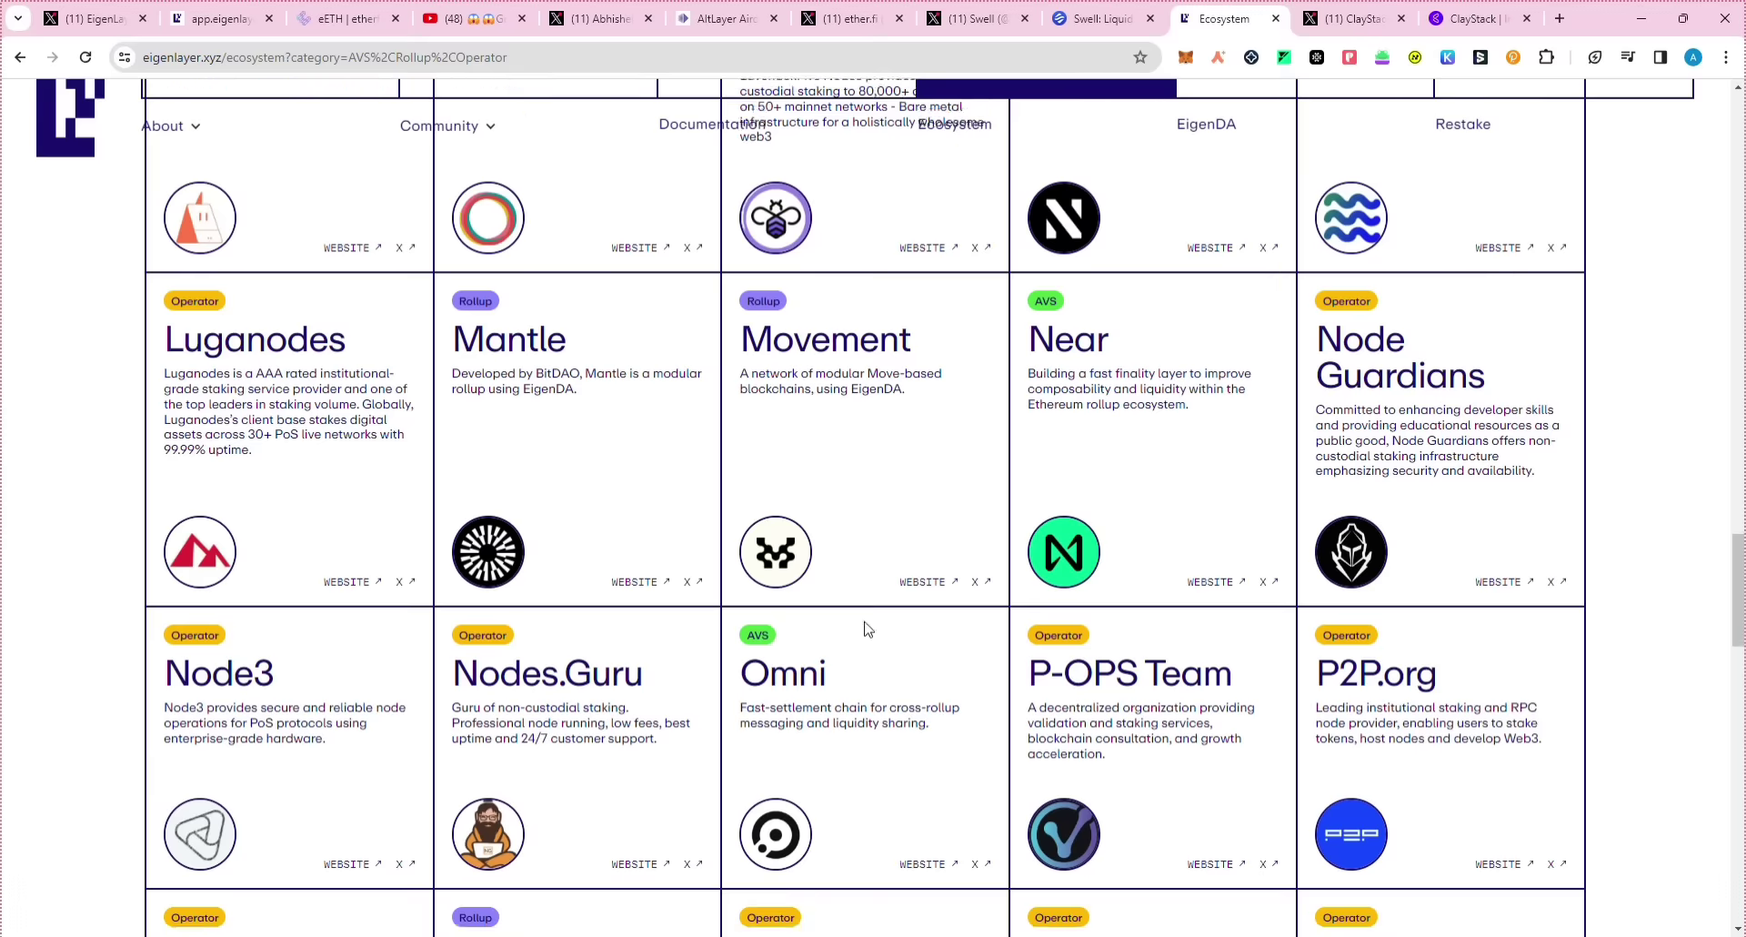
scroll(871, 646, down, 5)
scroll(873, 651, down, 4)
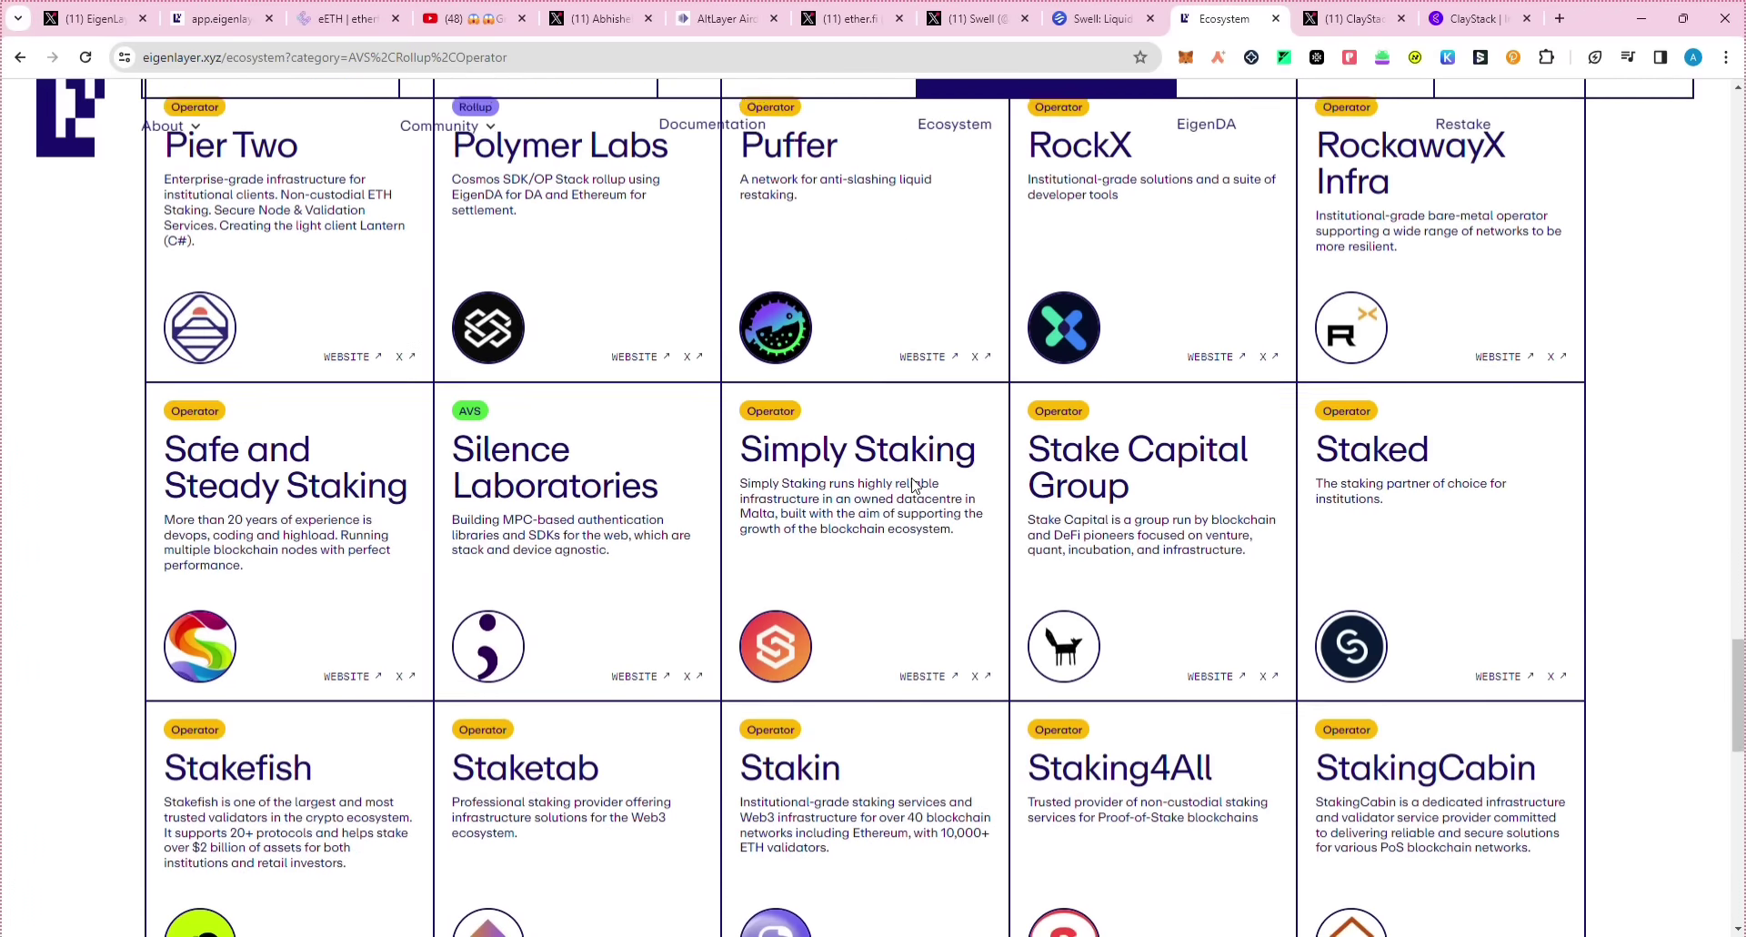
scroll(914, 485, down, 6)
scroll(939, 499, up, 20)
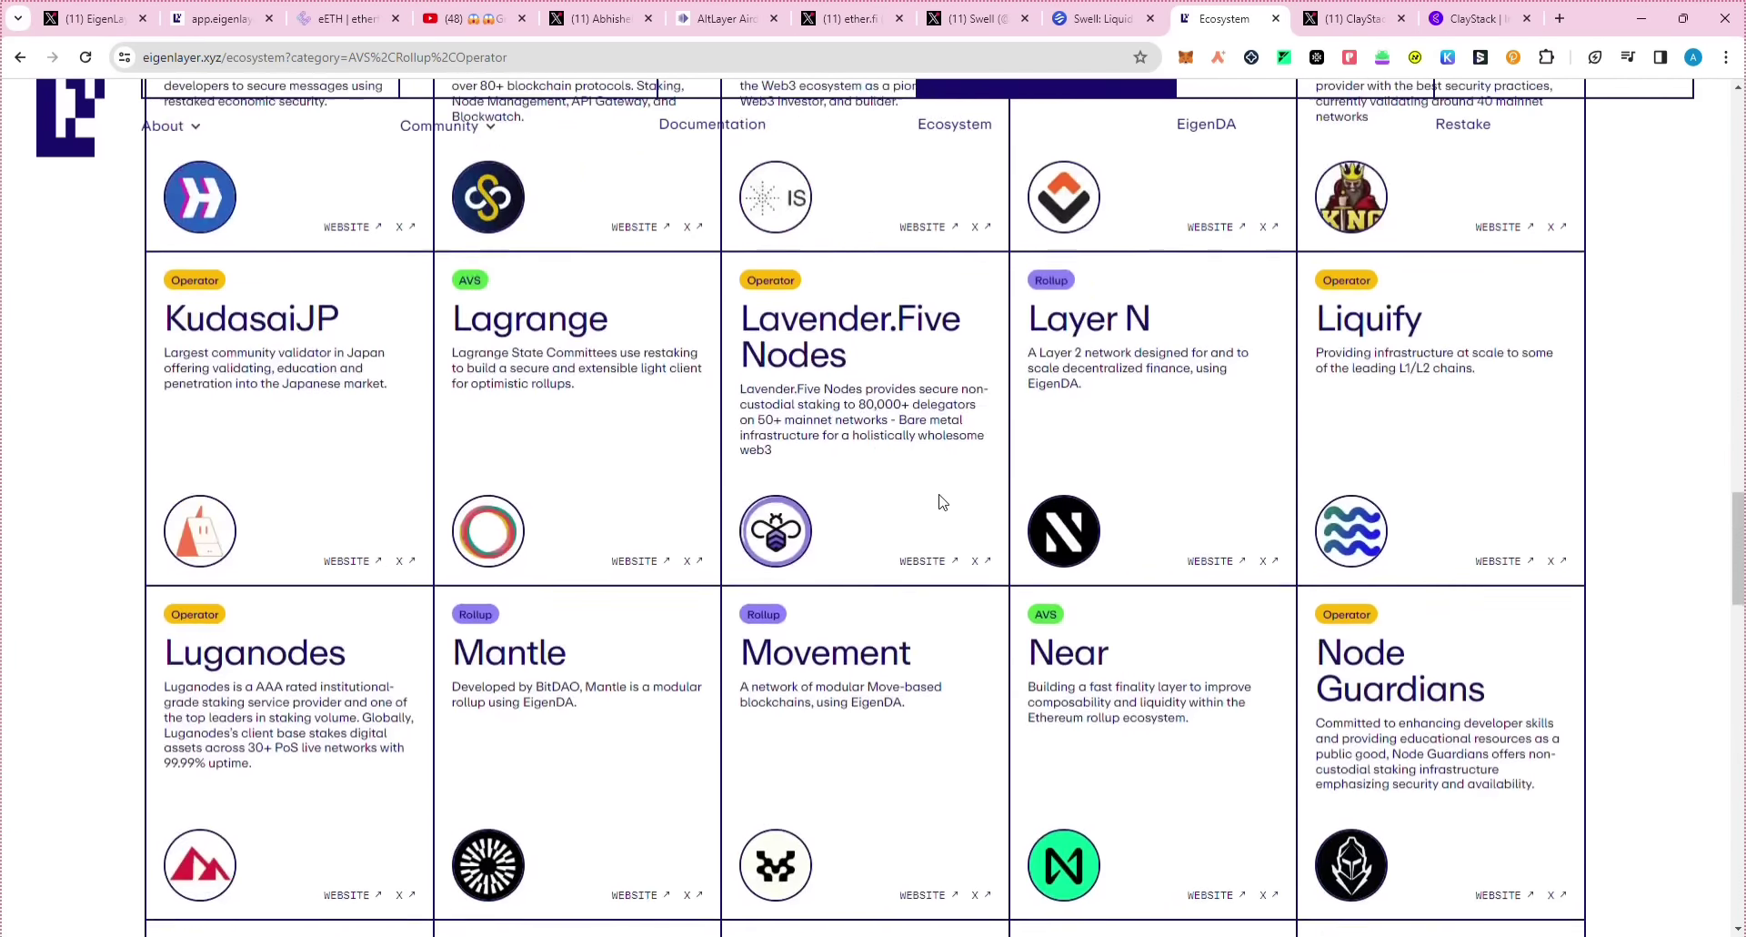
scroll(940, 499, up, 20)
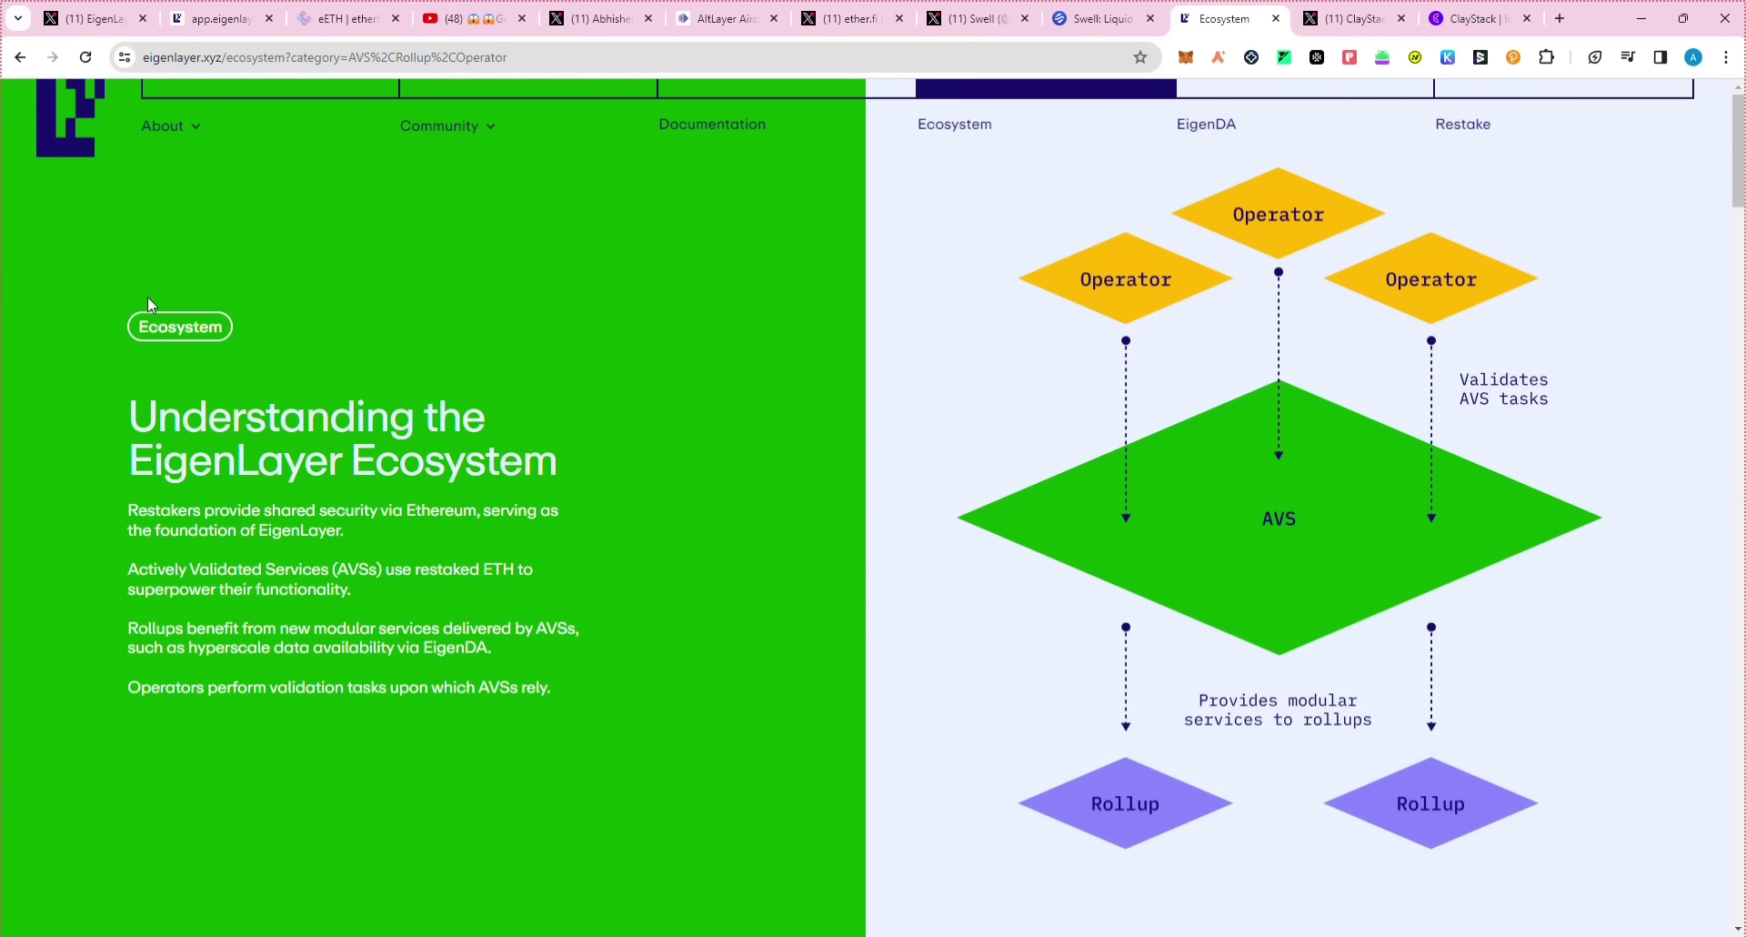
Step: View the "Get Free $800-$1500" airdrop video on YouTube and return to EigenLayer's X profile
click(436, 21)
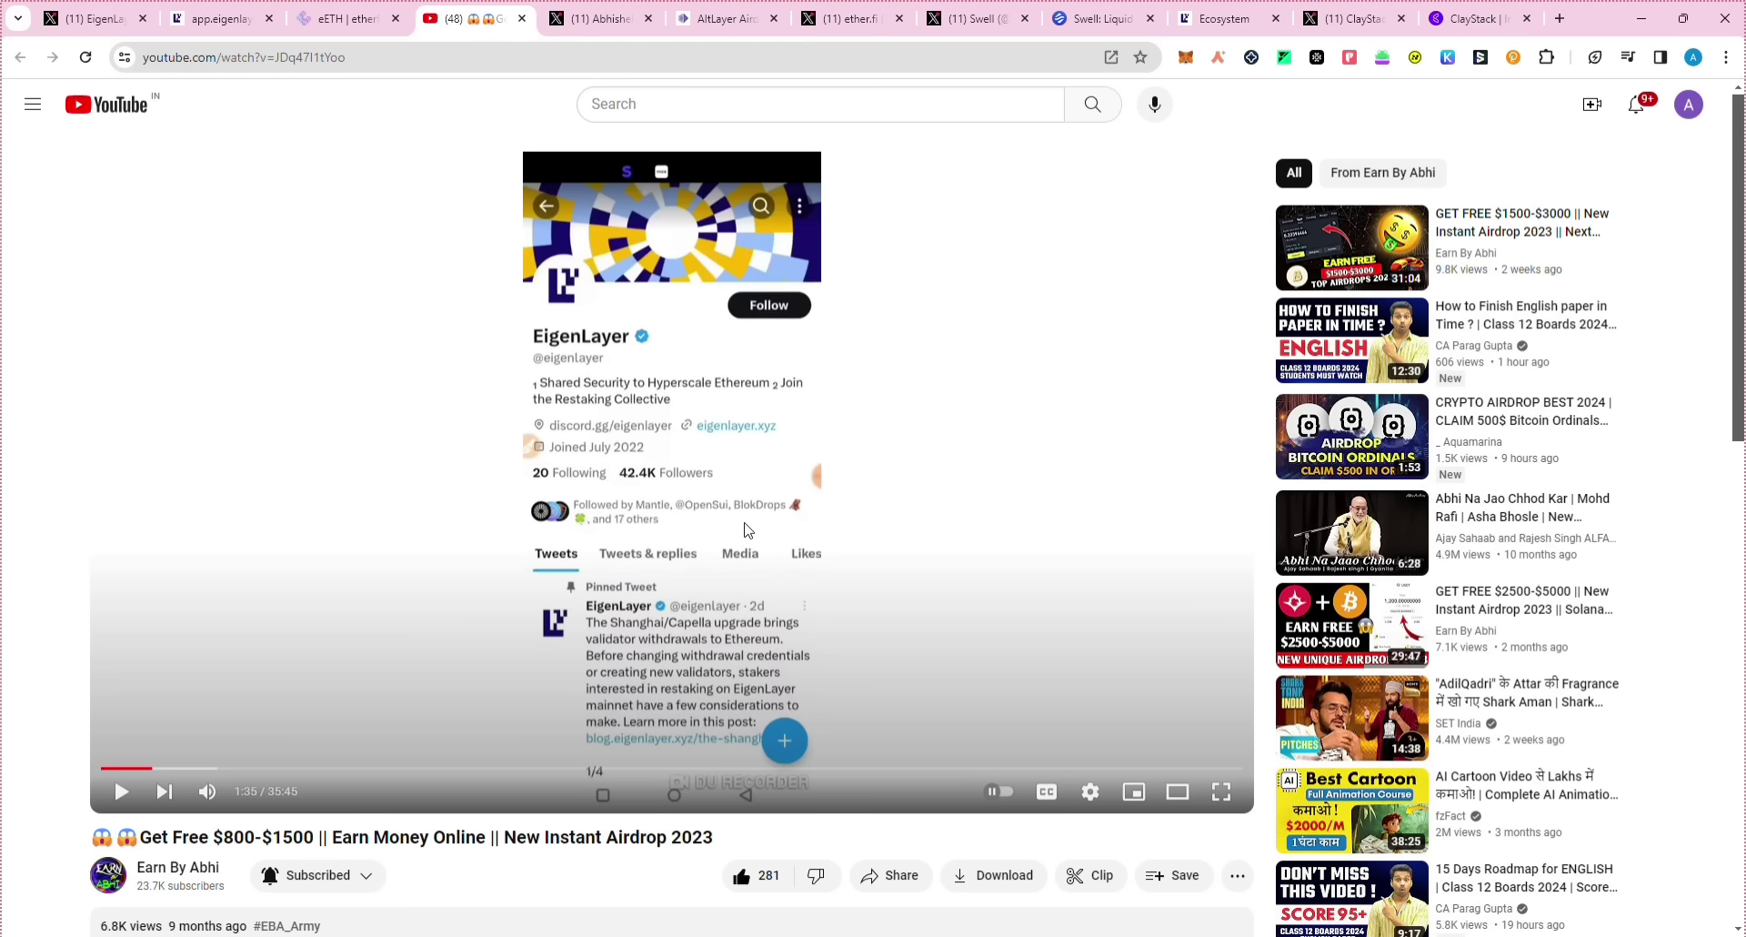
click(95, 19)
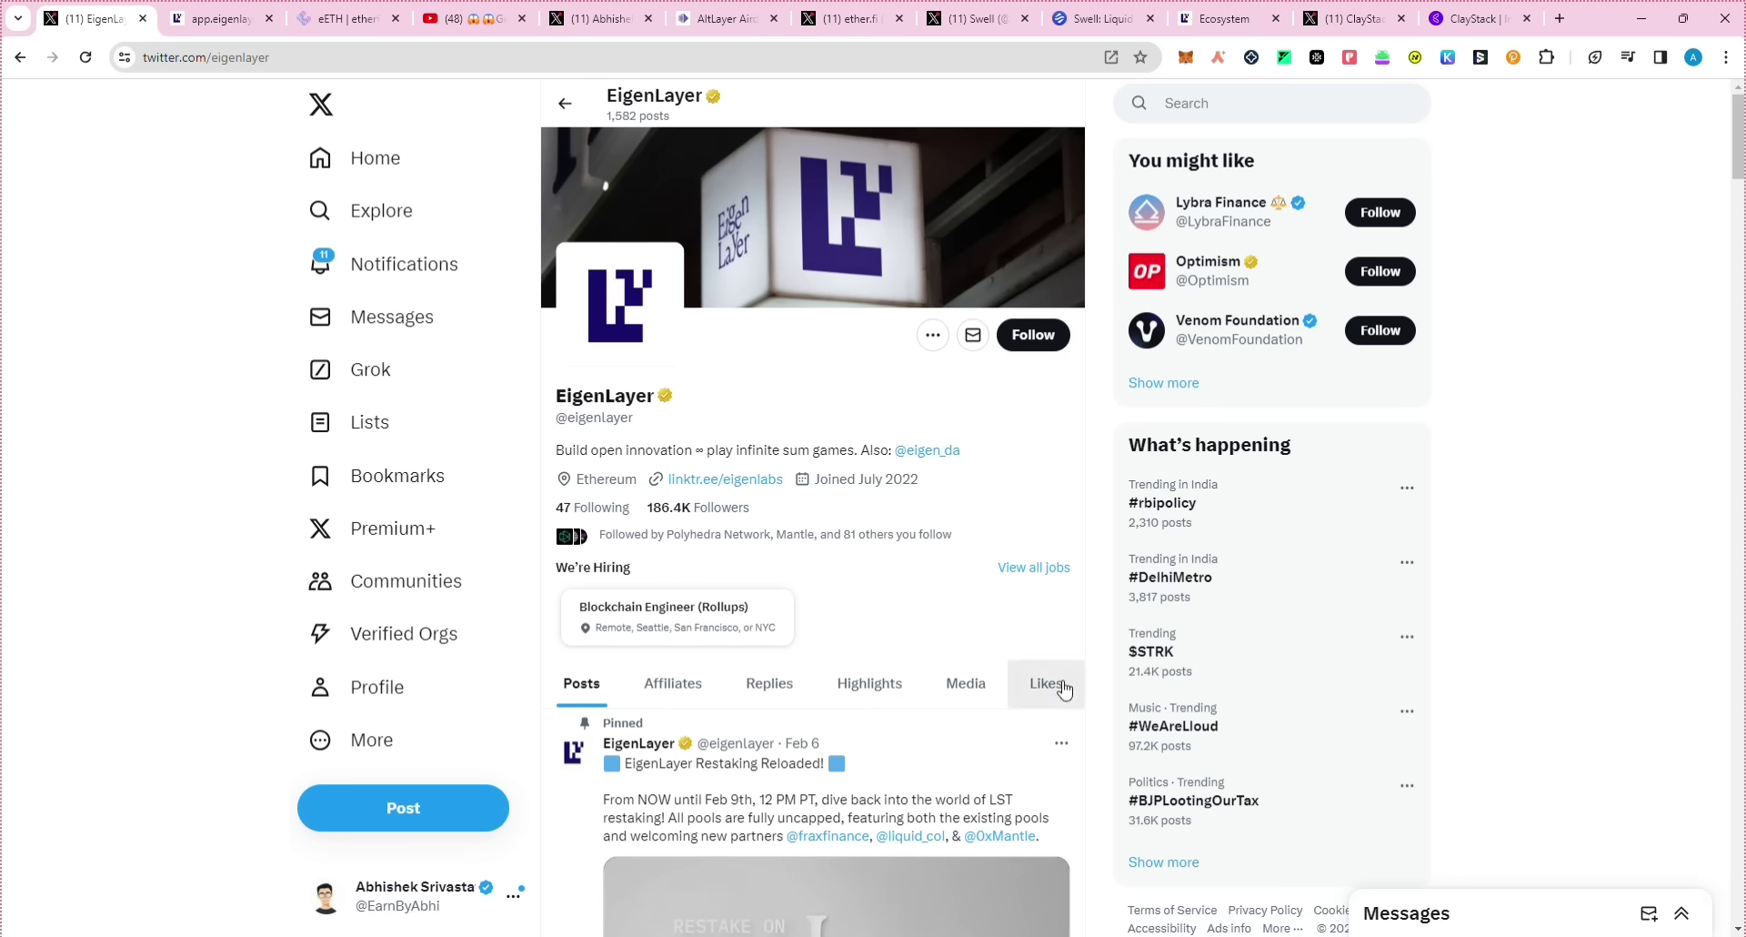
Step: Check the Eigen Layer token confirmation message in Telegram and read the matching X post about the $EIGEN token in the browser
key(alt+Tab)
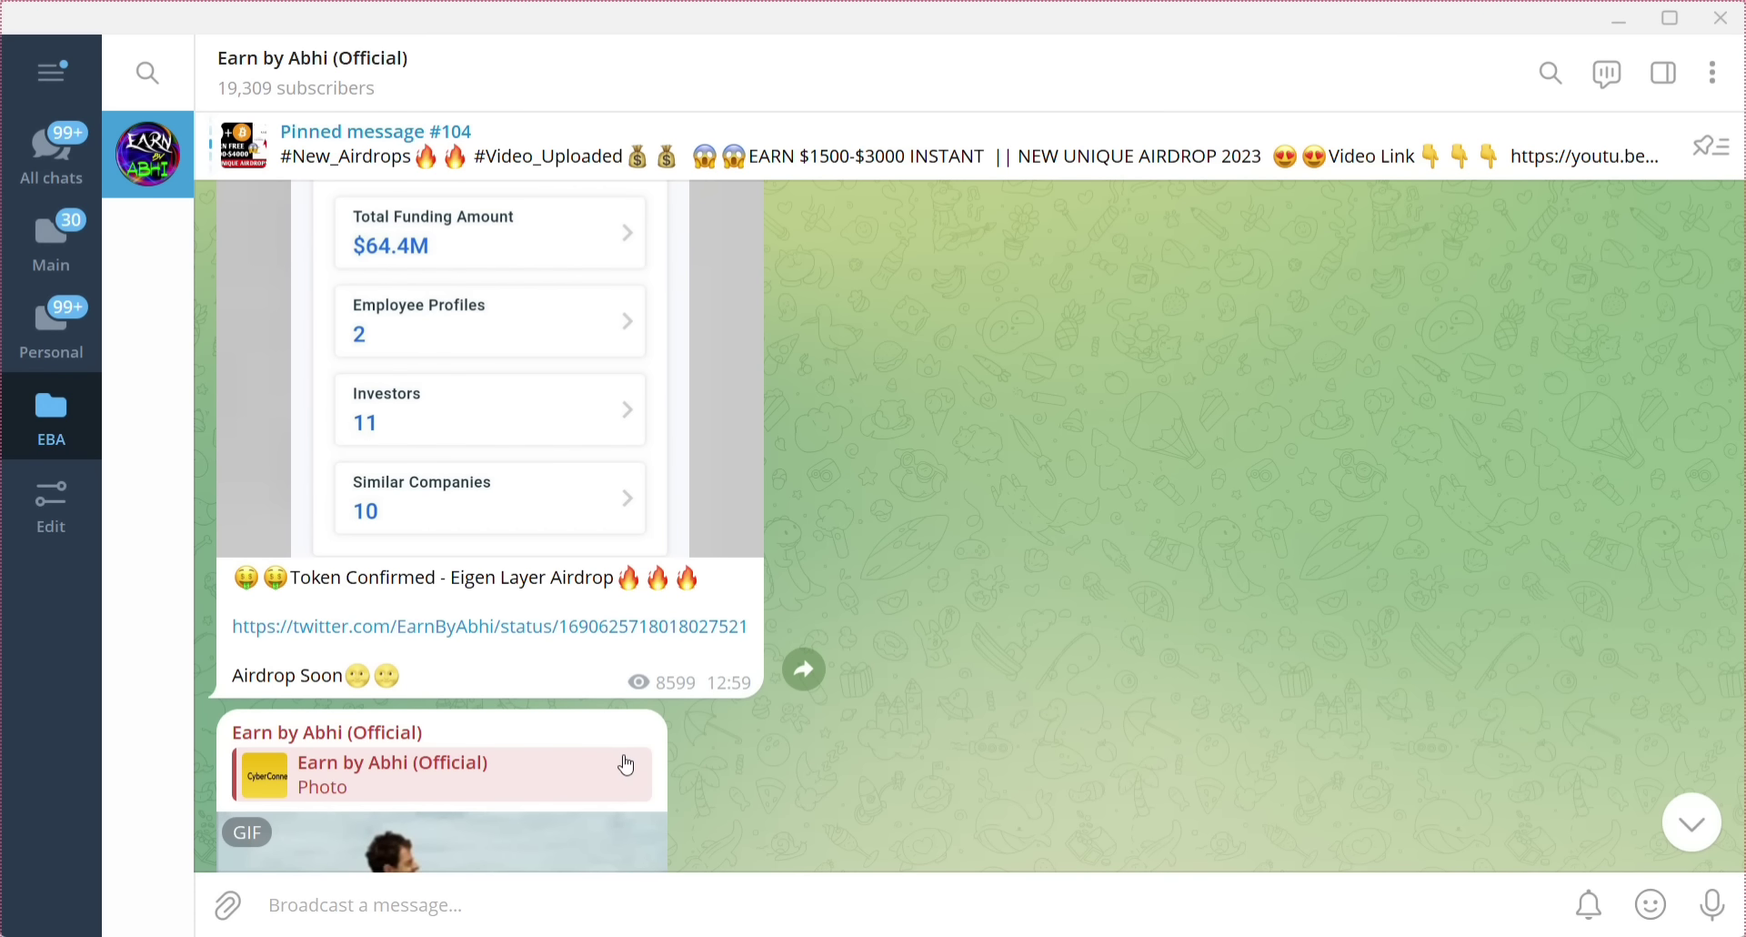
scroll(776, 690, up, 1)
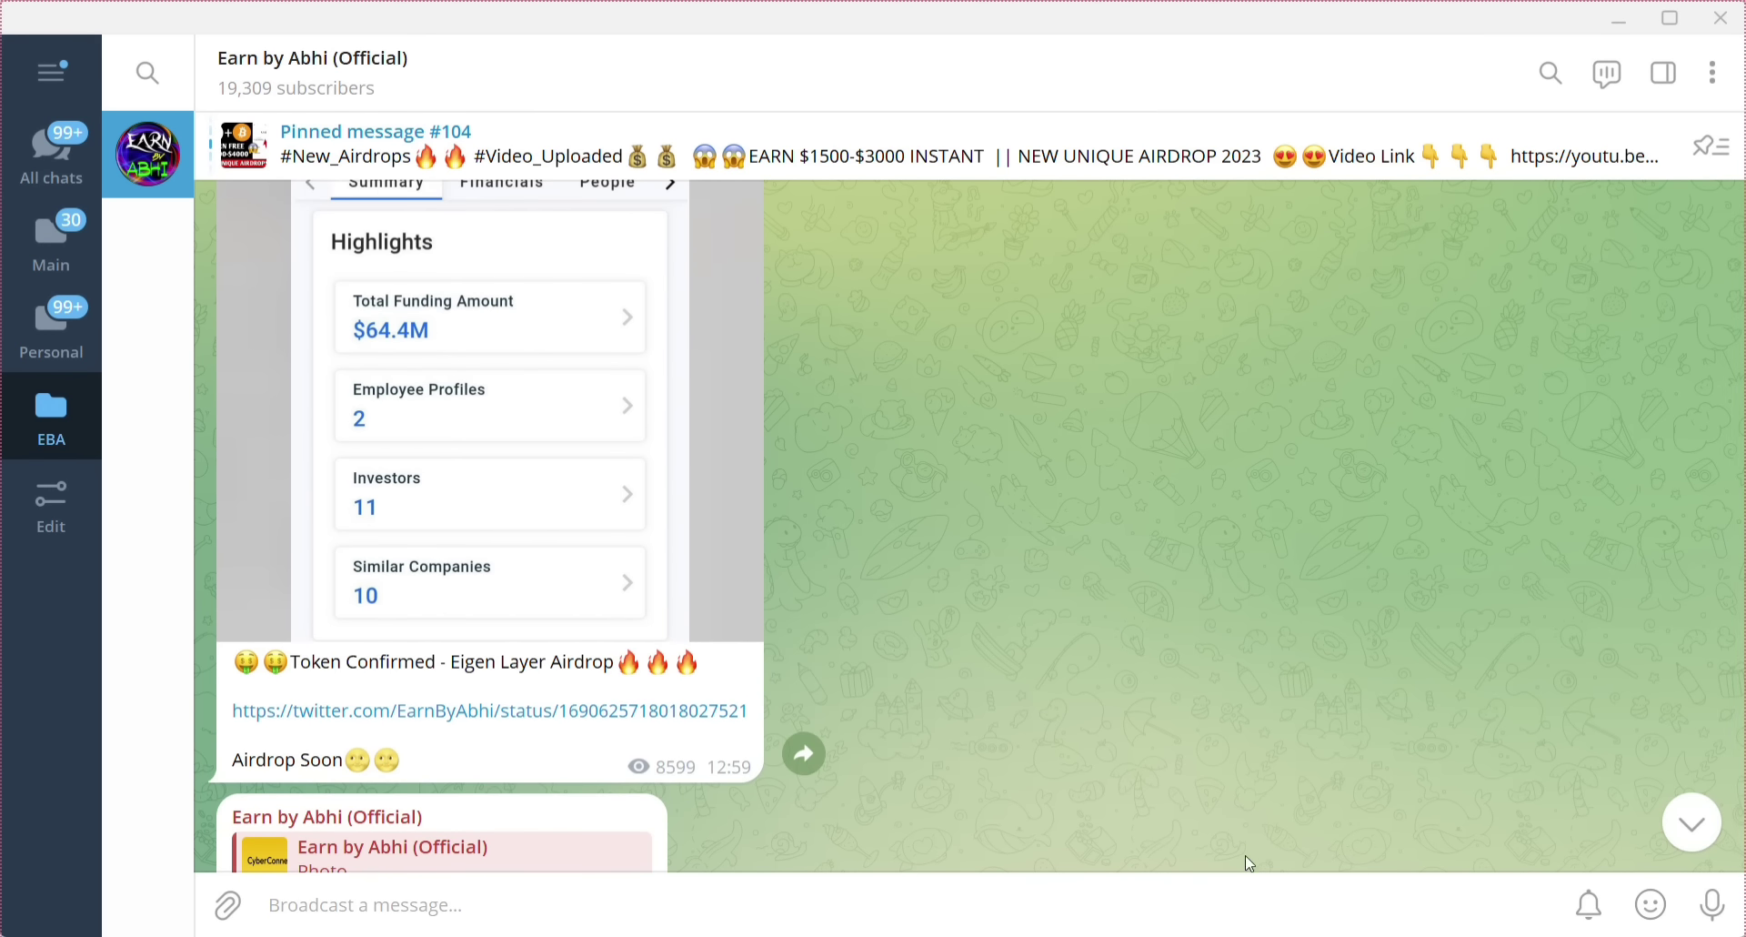
key(alt+Tab)
key(ctrl+5)
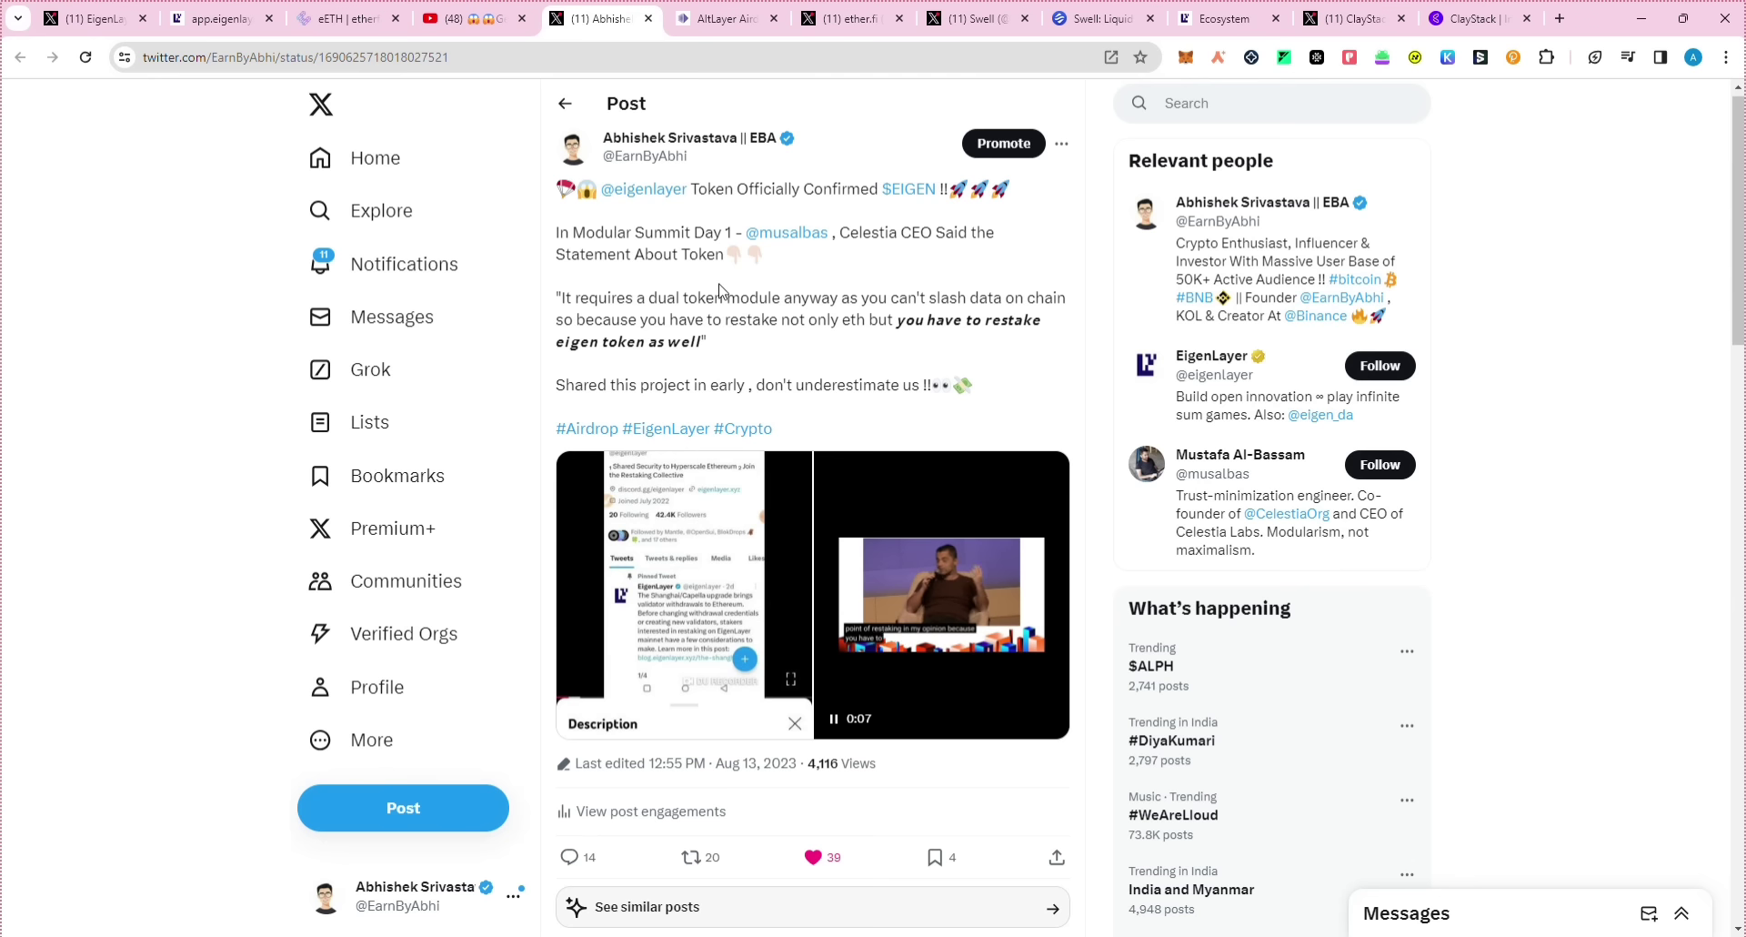
double_click(573, 342)
click(661, 368)
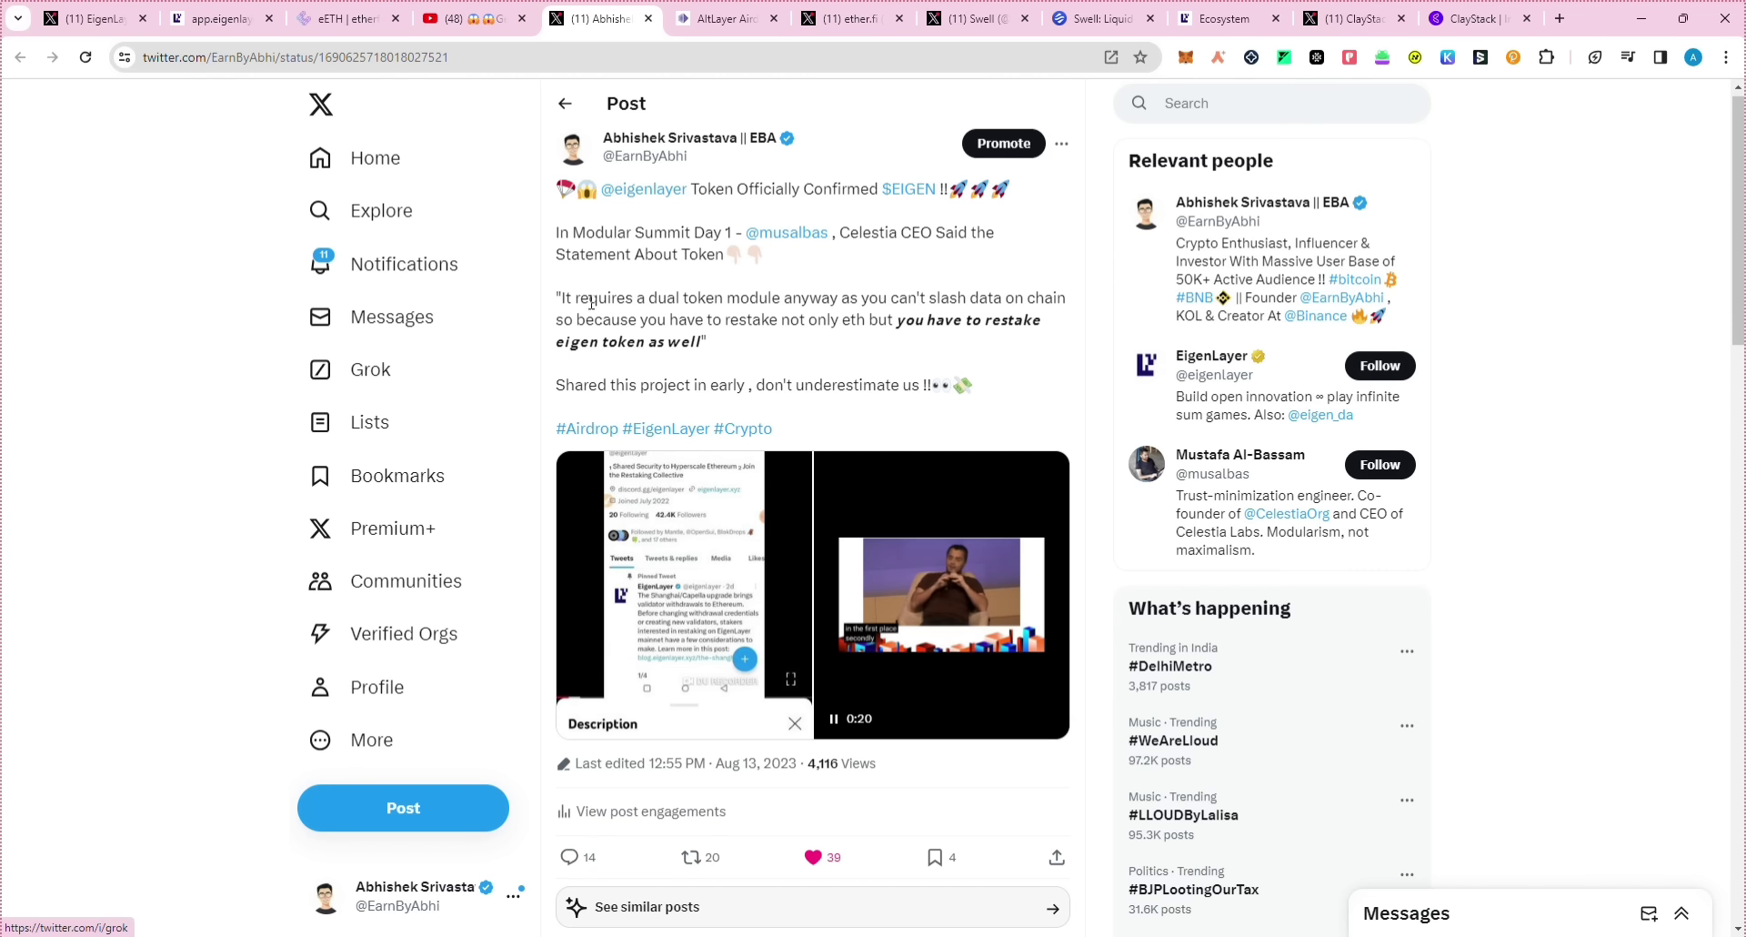
Step: View the EigenLayer app's restaking dashboard and calculate 2000000 × 2400 in Calculator to estimate the dollar value of the restaked ETH
click(91, 19)
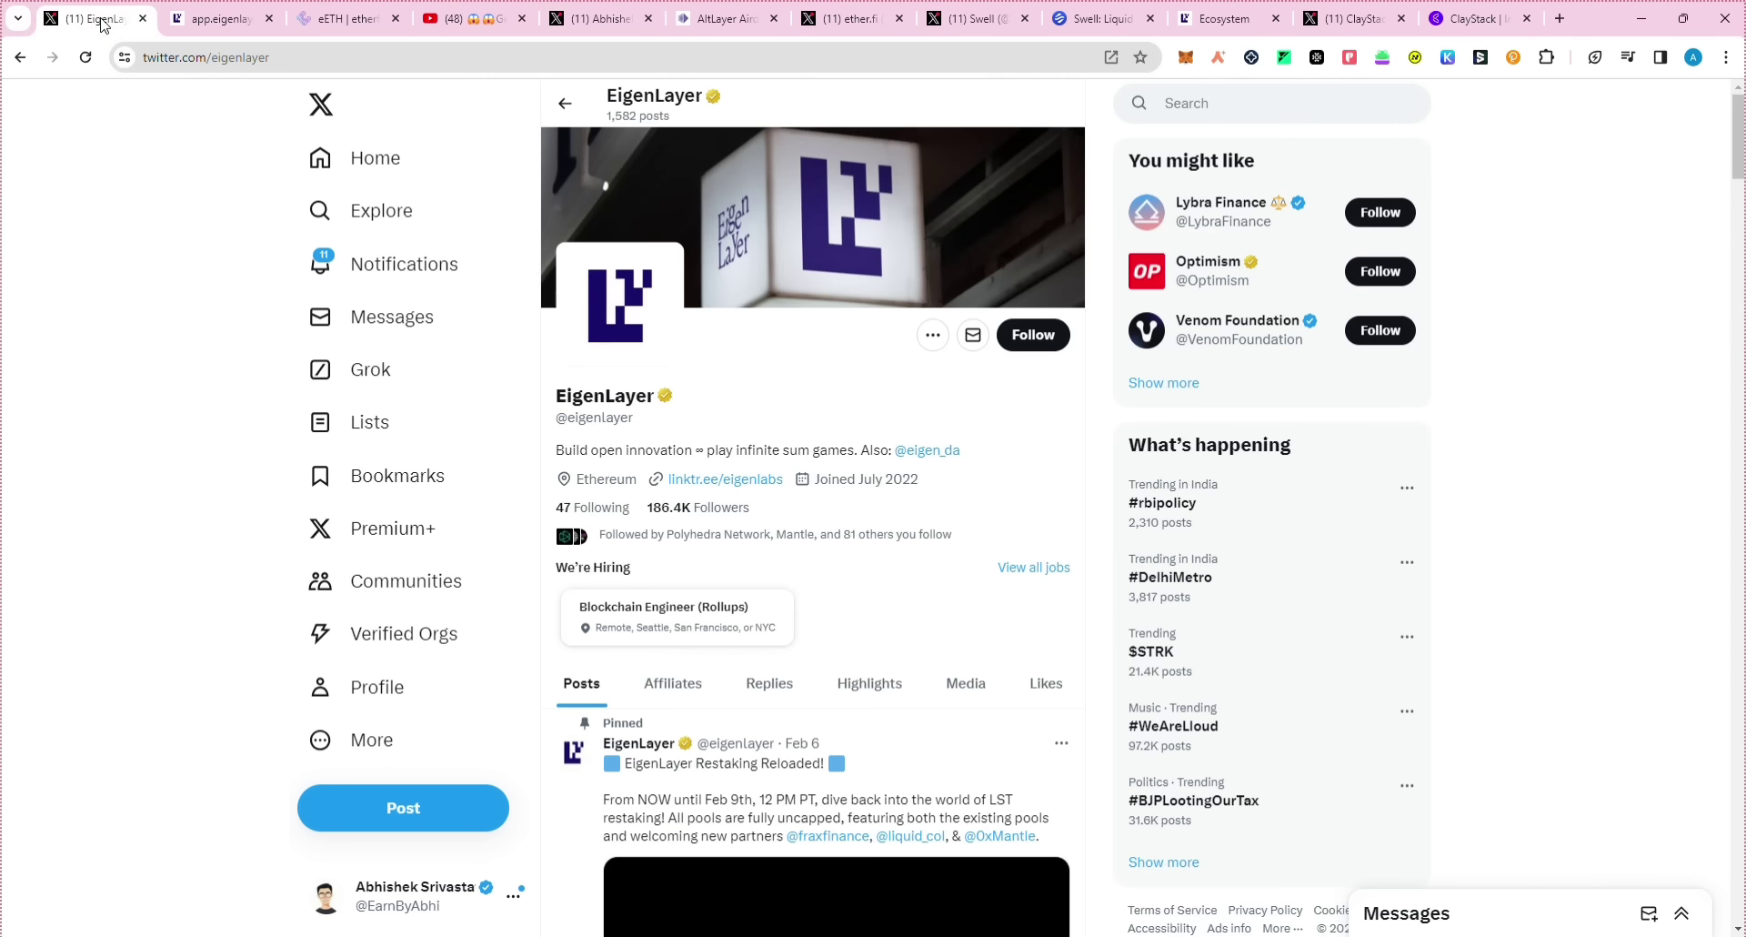
click(212, 29)
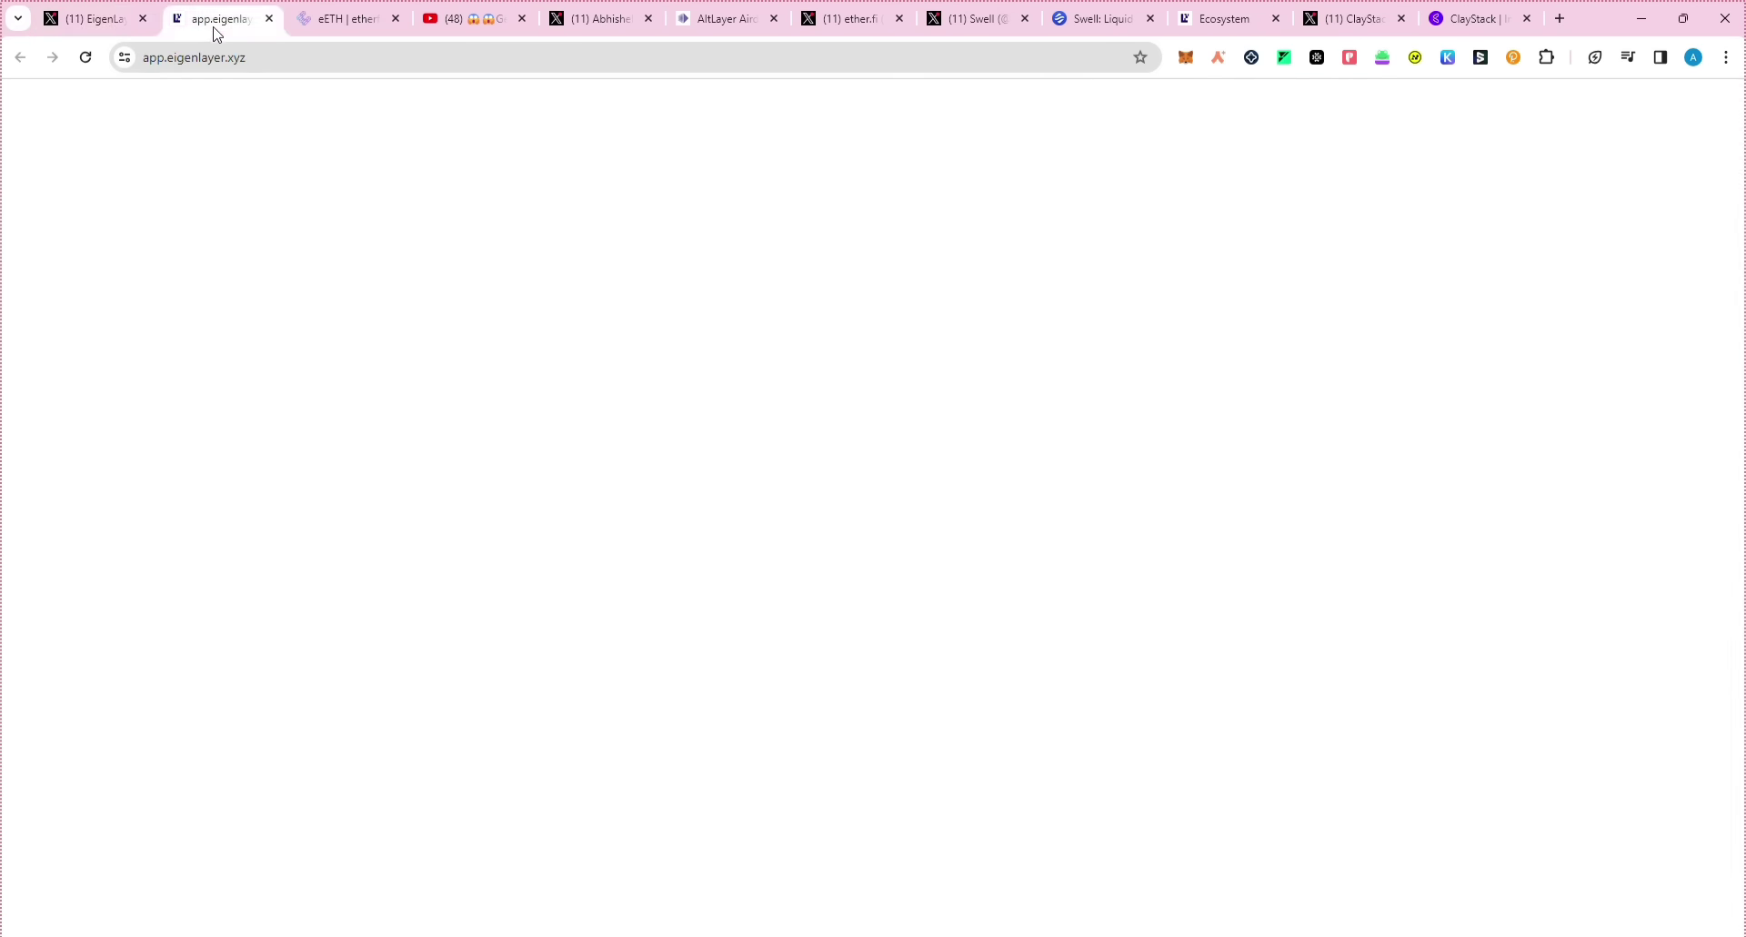
mouse_move(1623, 923)
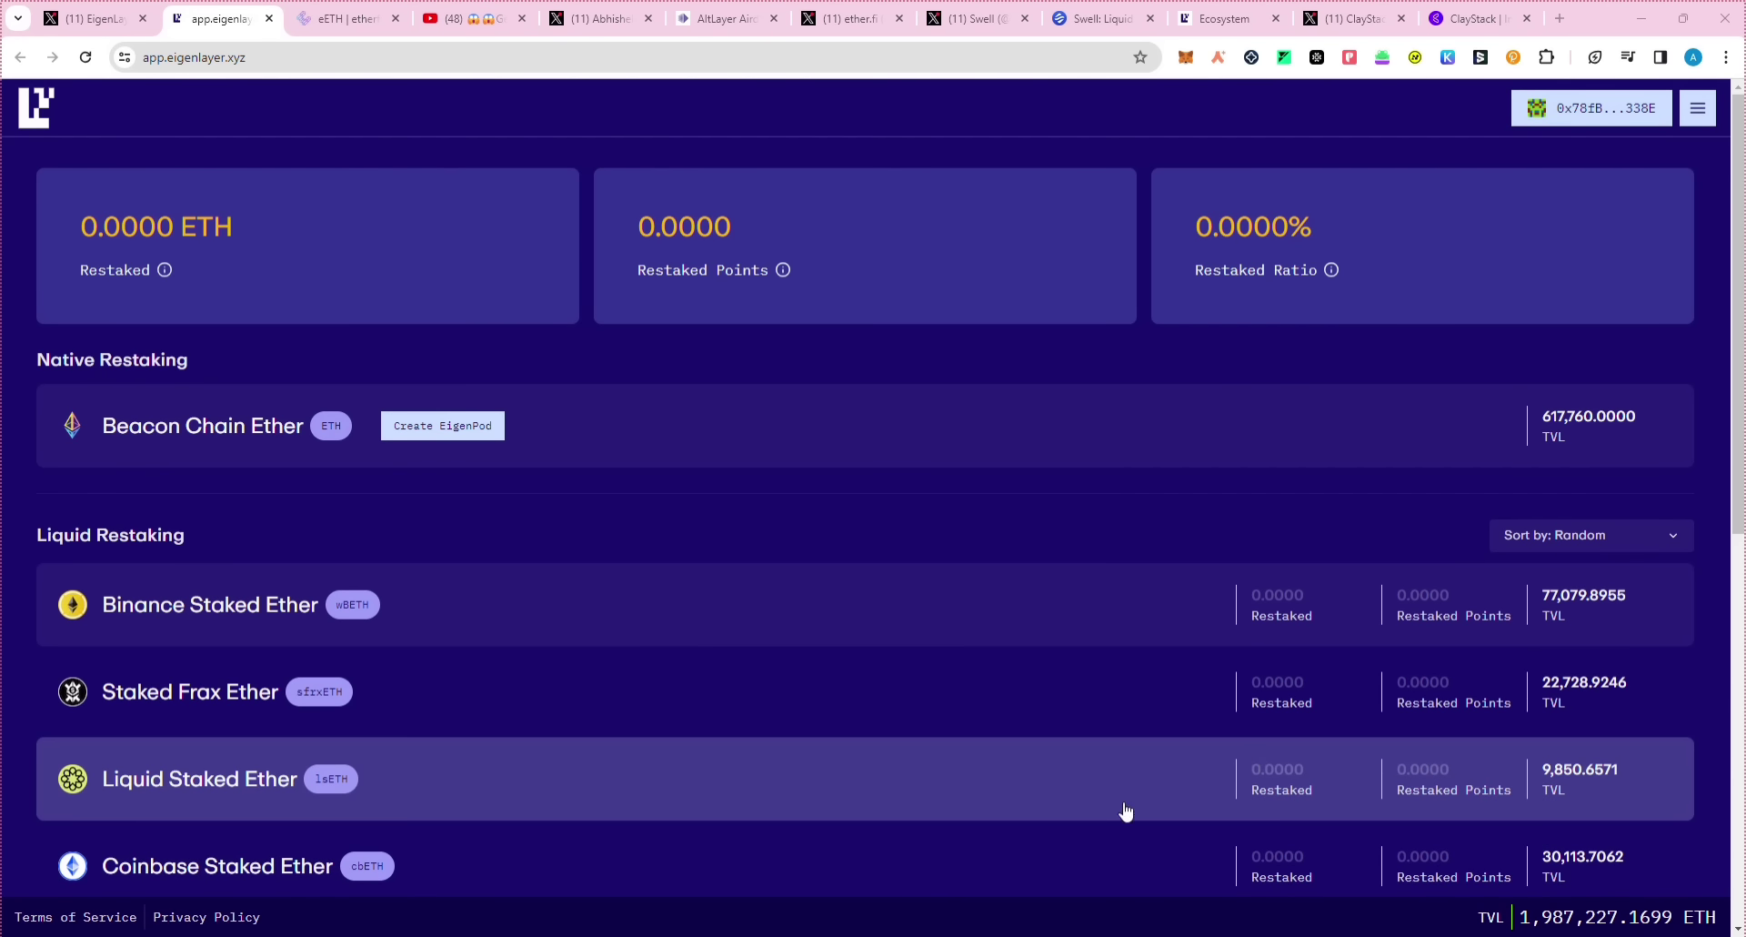
click(1013, 935)
text(200)
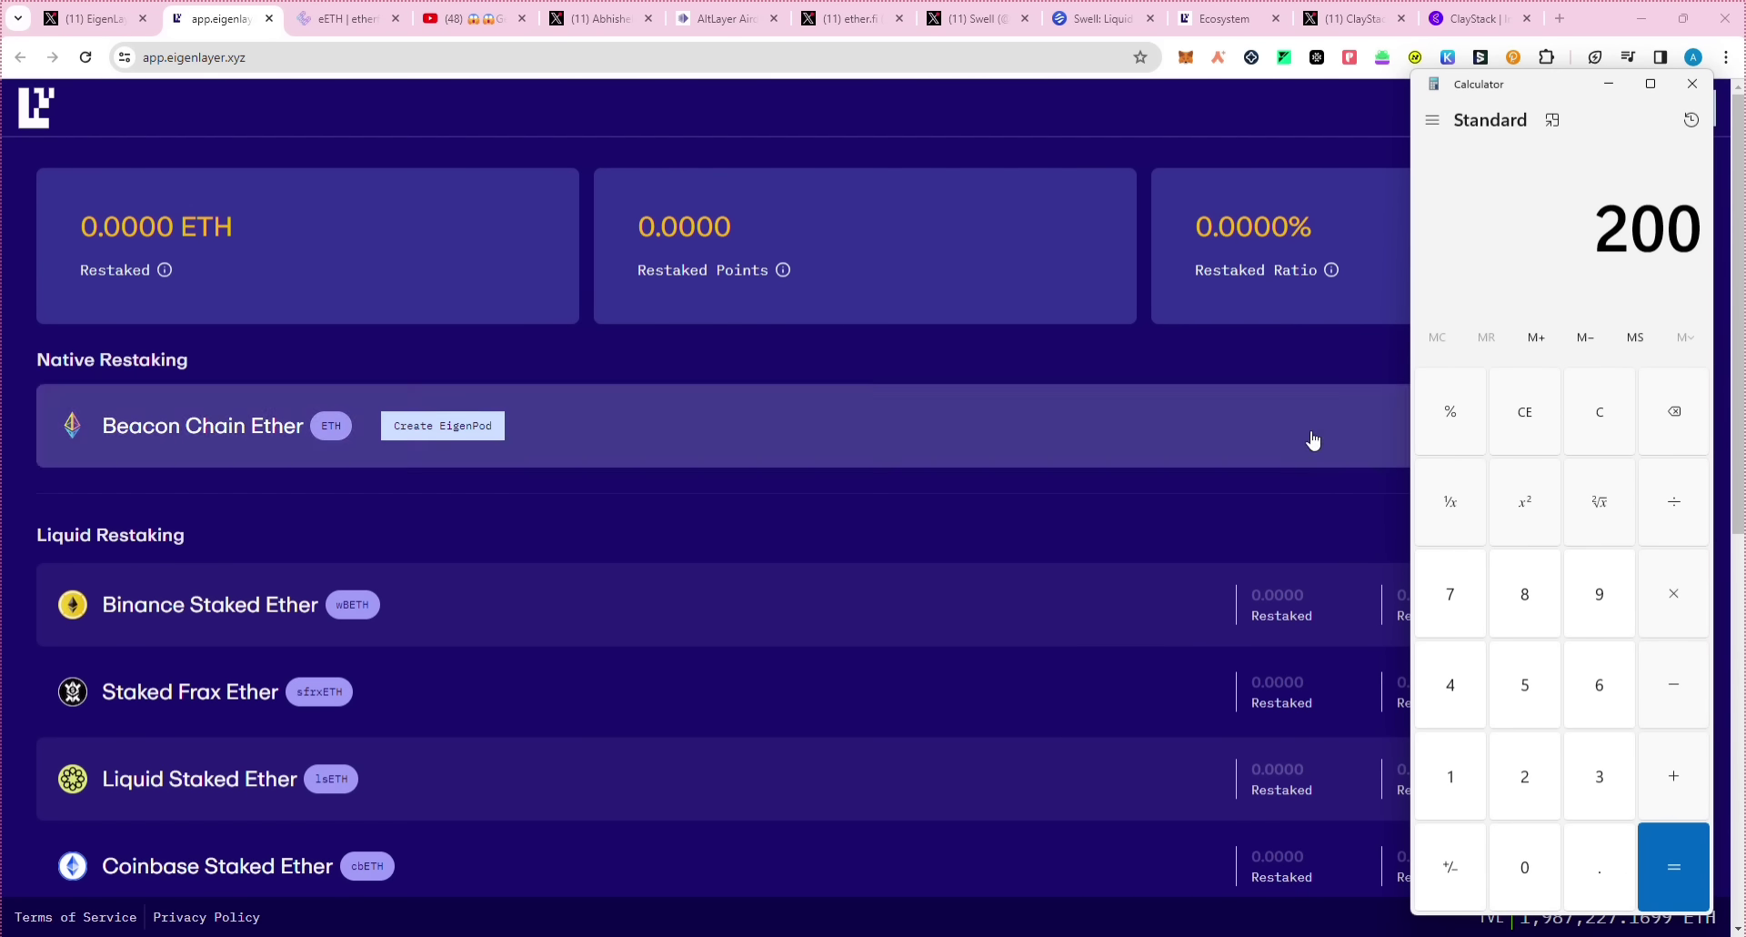
text(0000*2400)
key(Return)
drag(1426, 211, 1721, 199)
click(1508, 155)
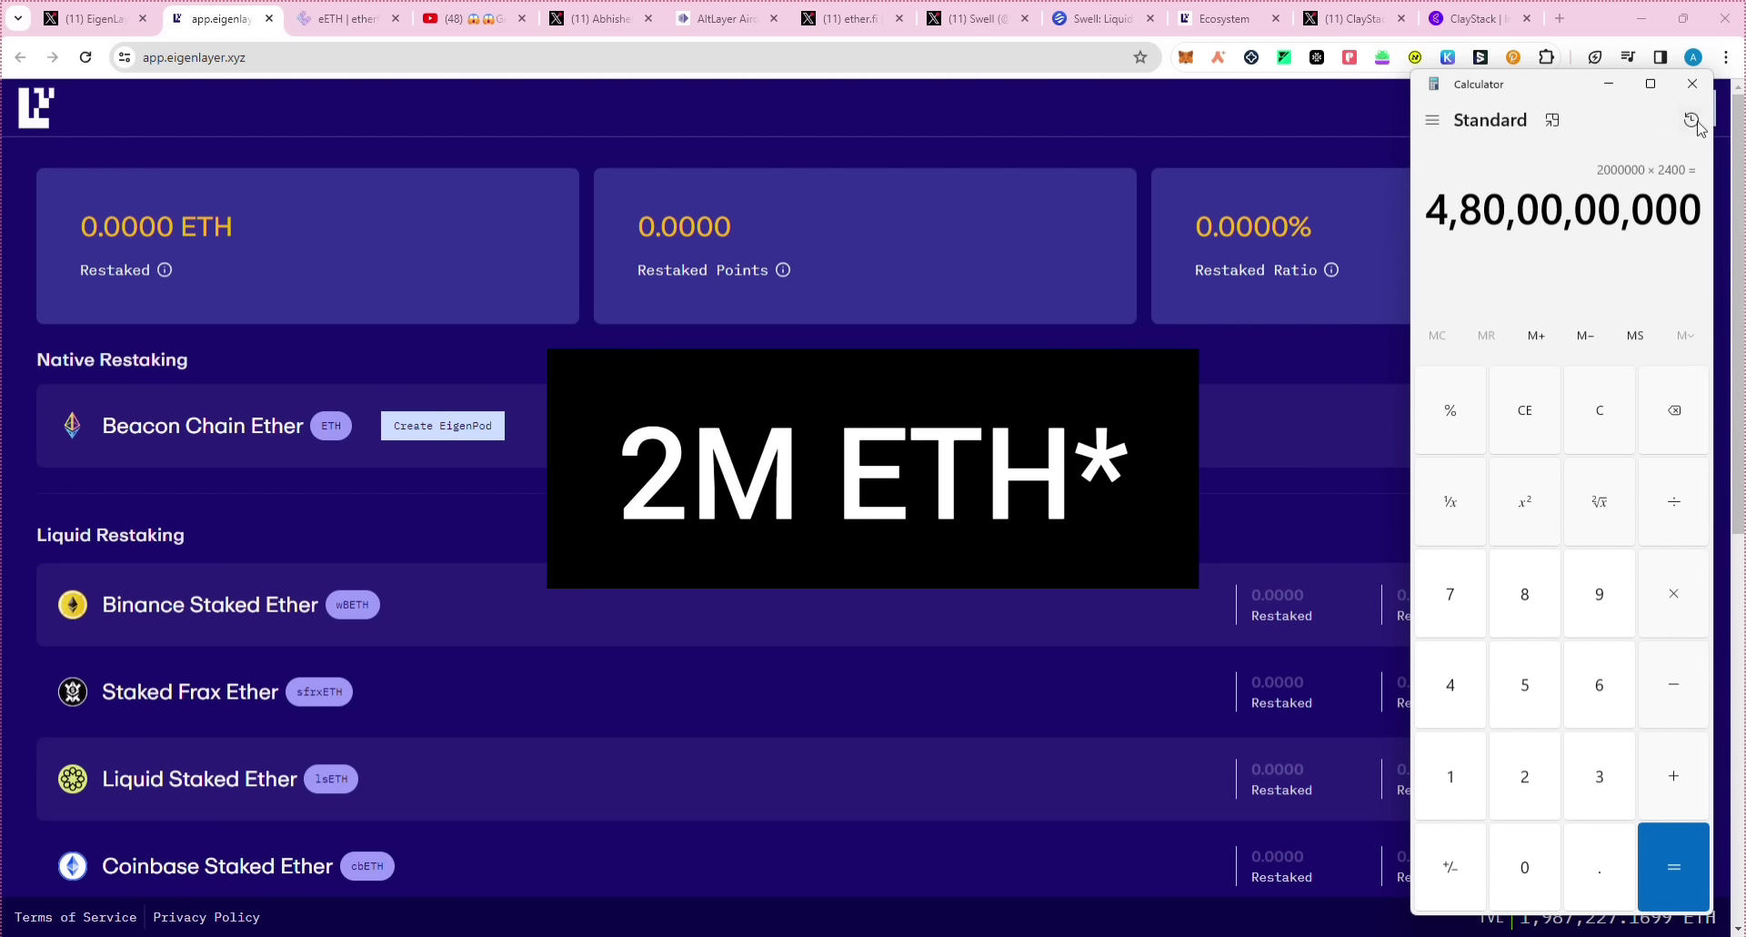
click(1692, 83)
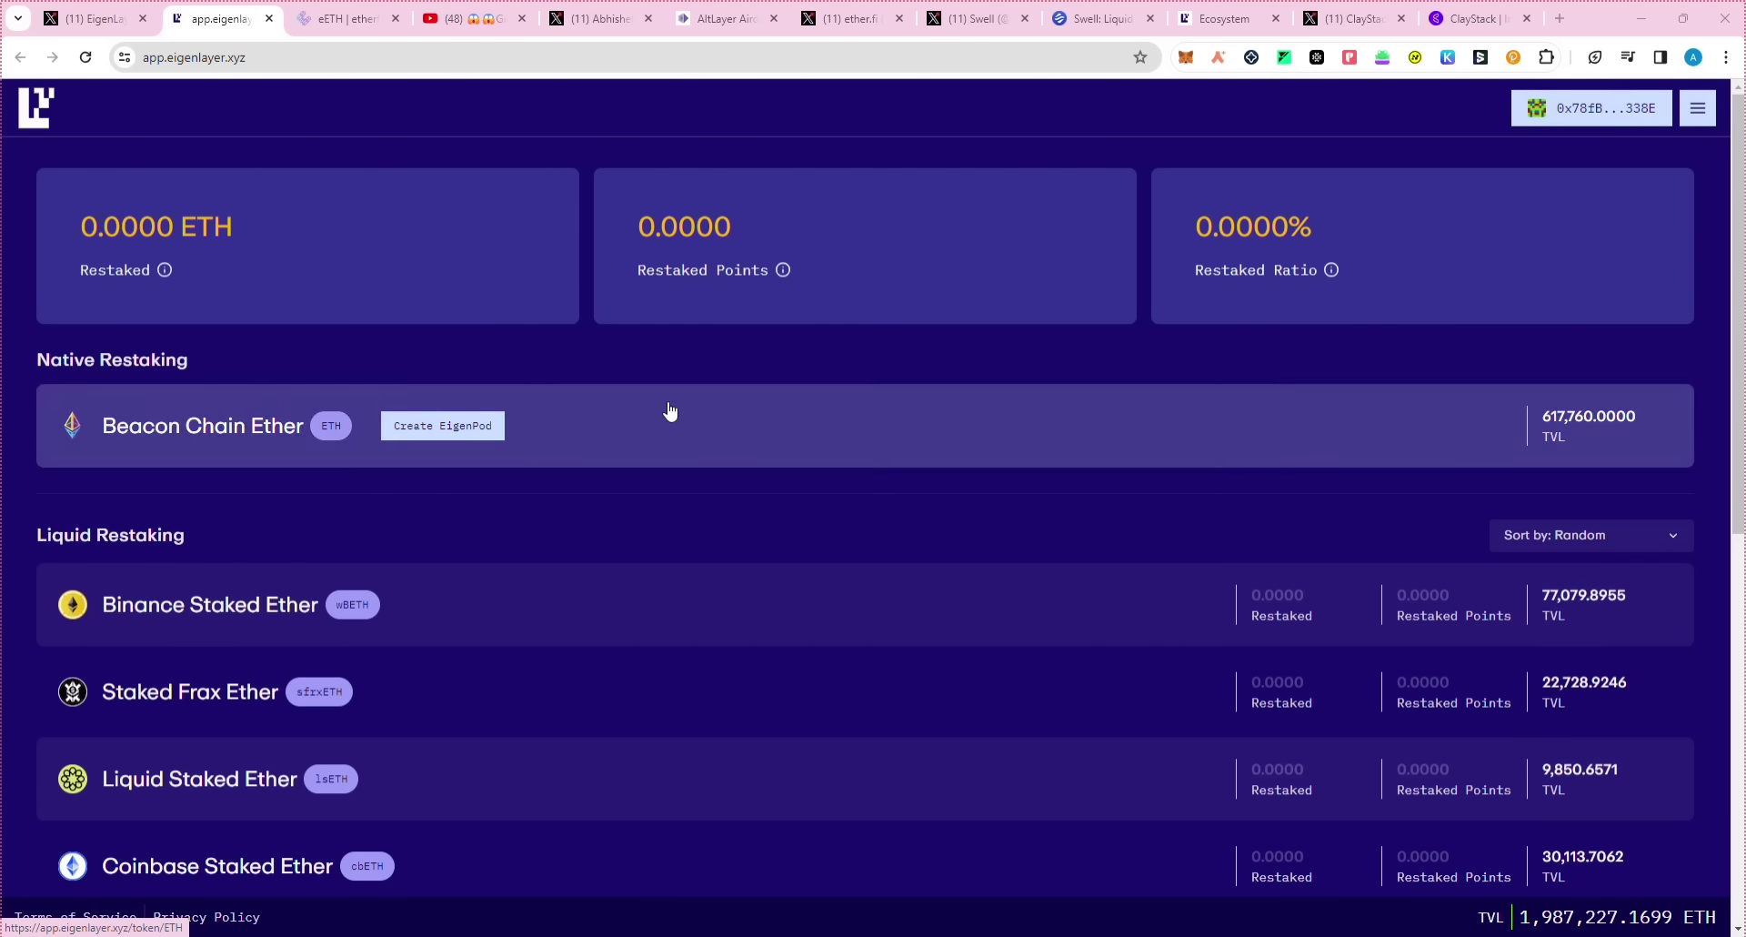
Step: Read the AltLayer Airdrop Season One article, examining the campaign participant and EigenLayer restaked points eligibility tables
click(95, 18)
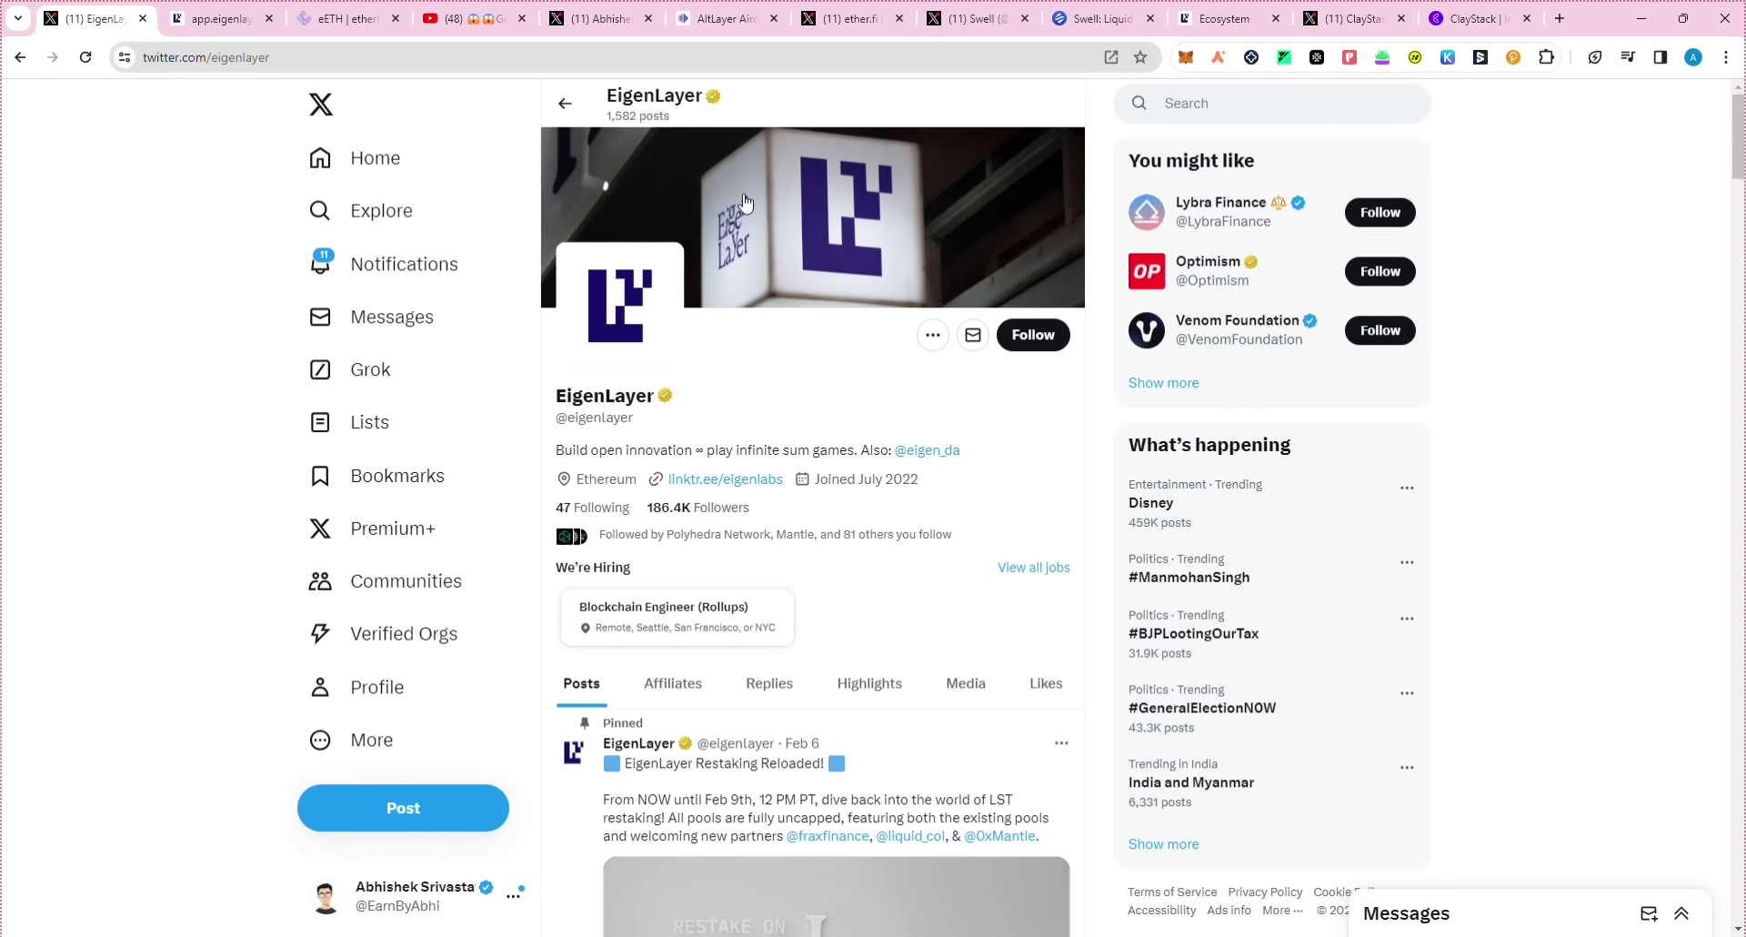
click(695, 30)
scroll(802, 592, down, 20)
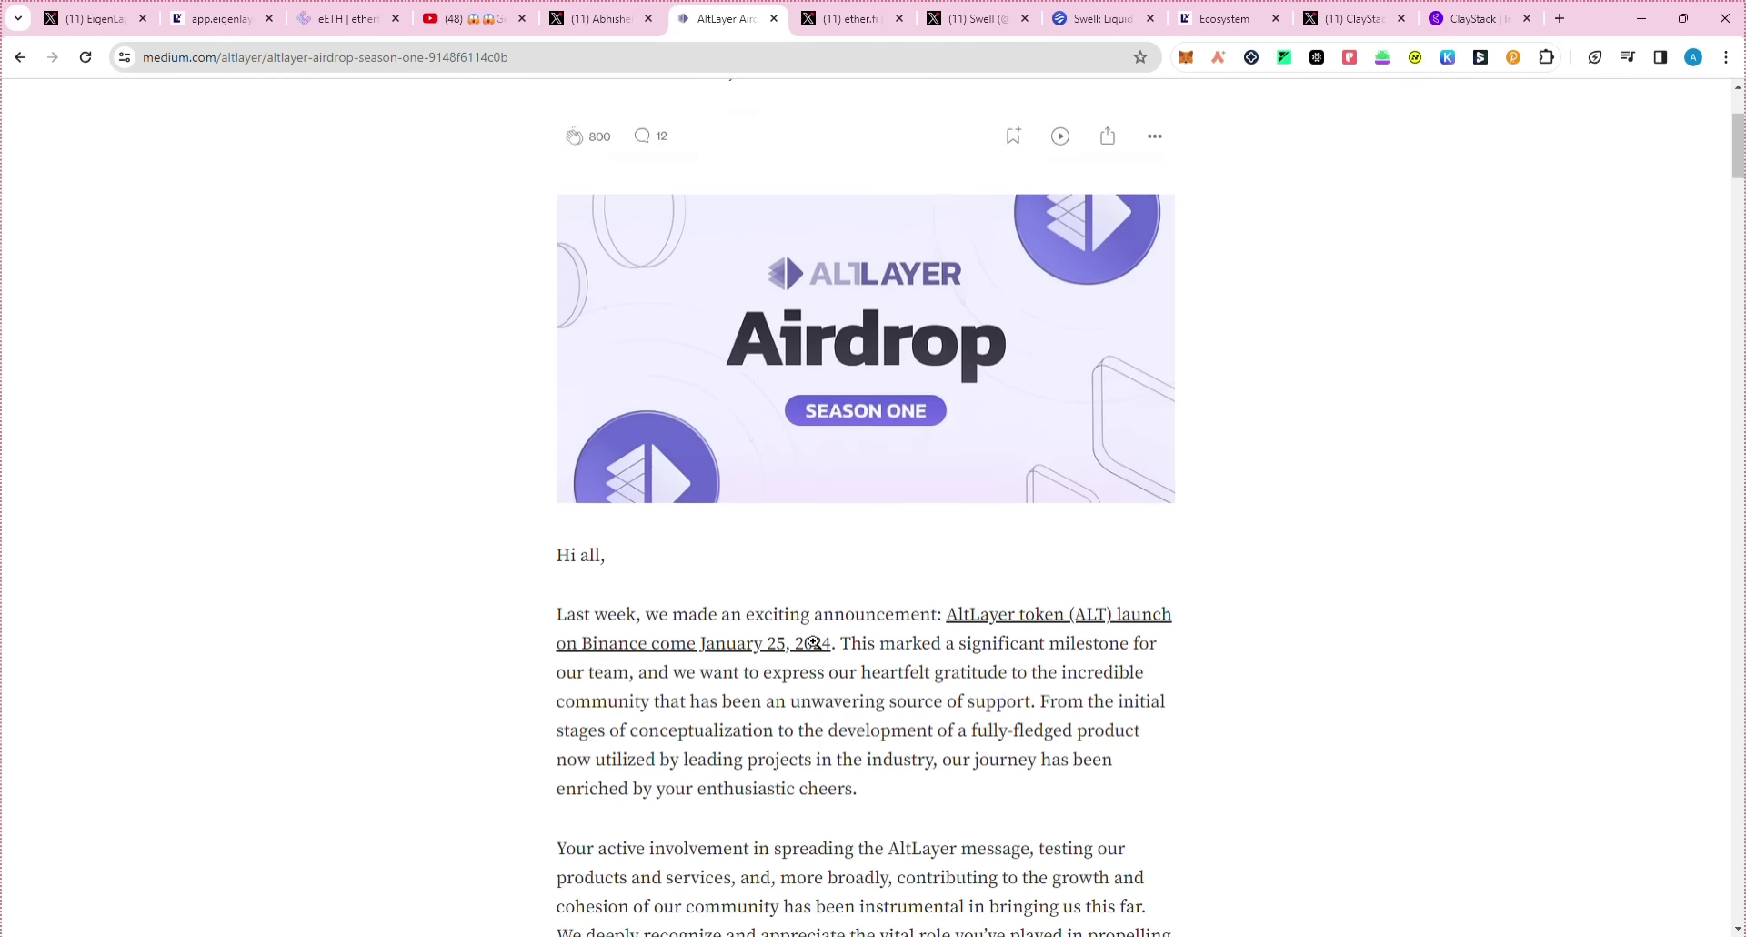
scroll(819, 638, down, 18)
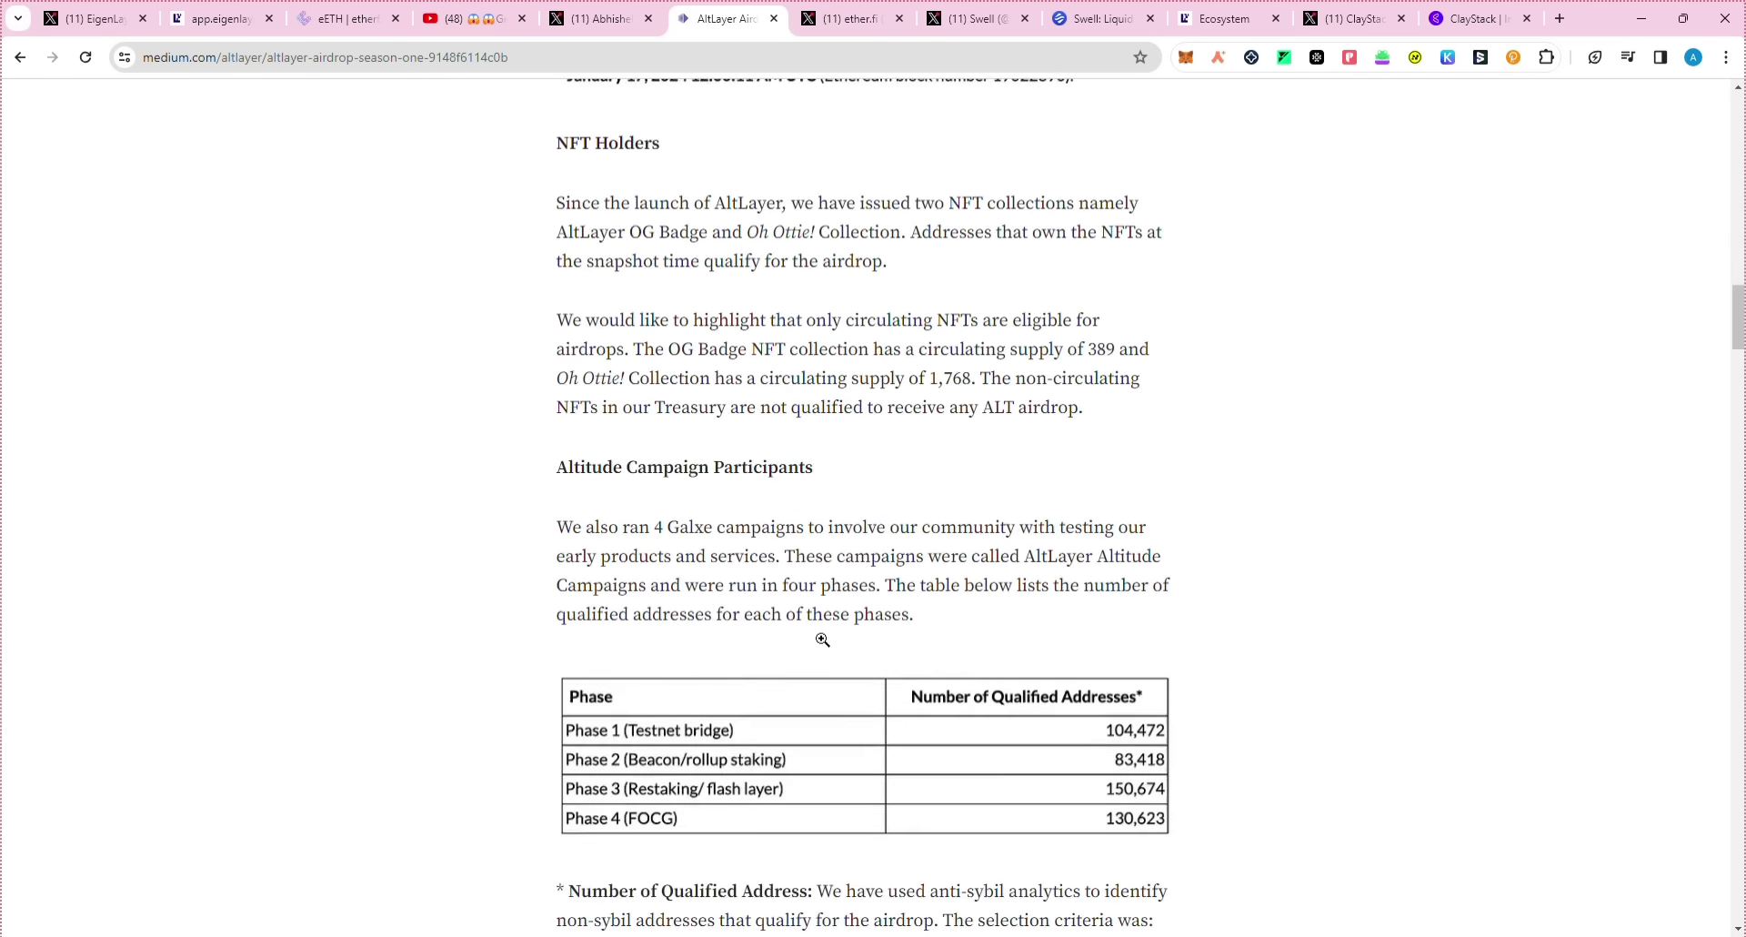
scroll(819, 621, down, 2)
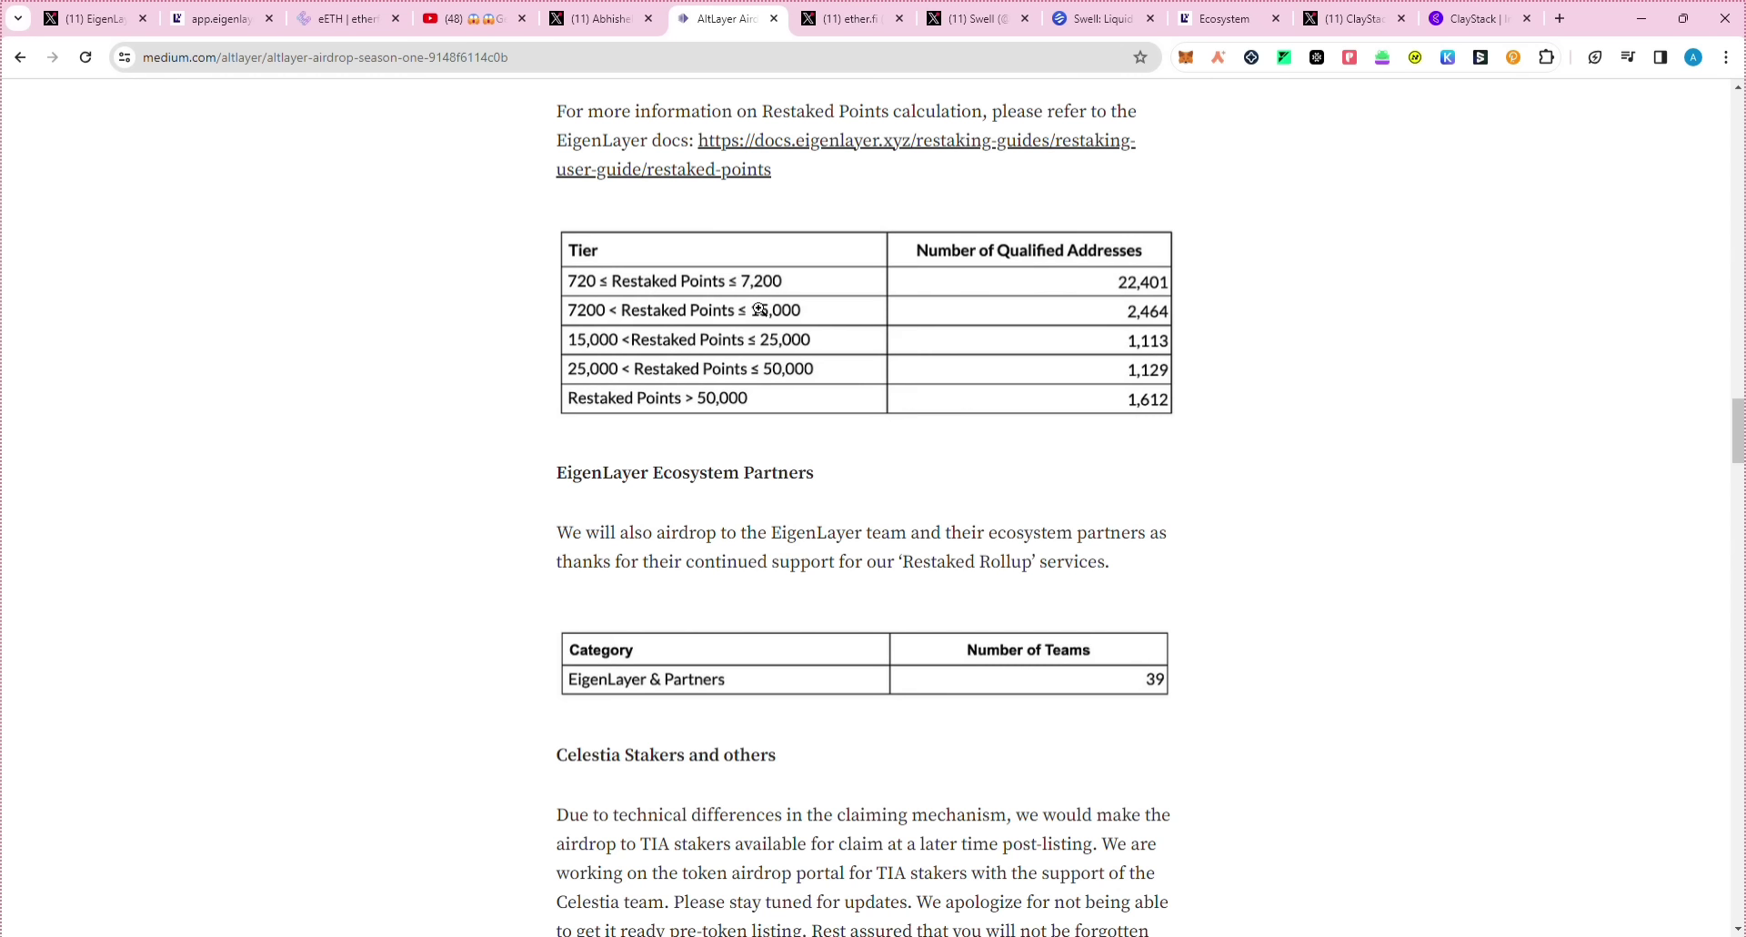
scroll(760, 309, up, 1)
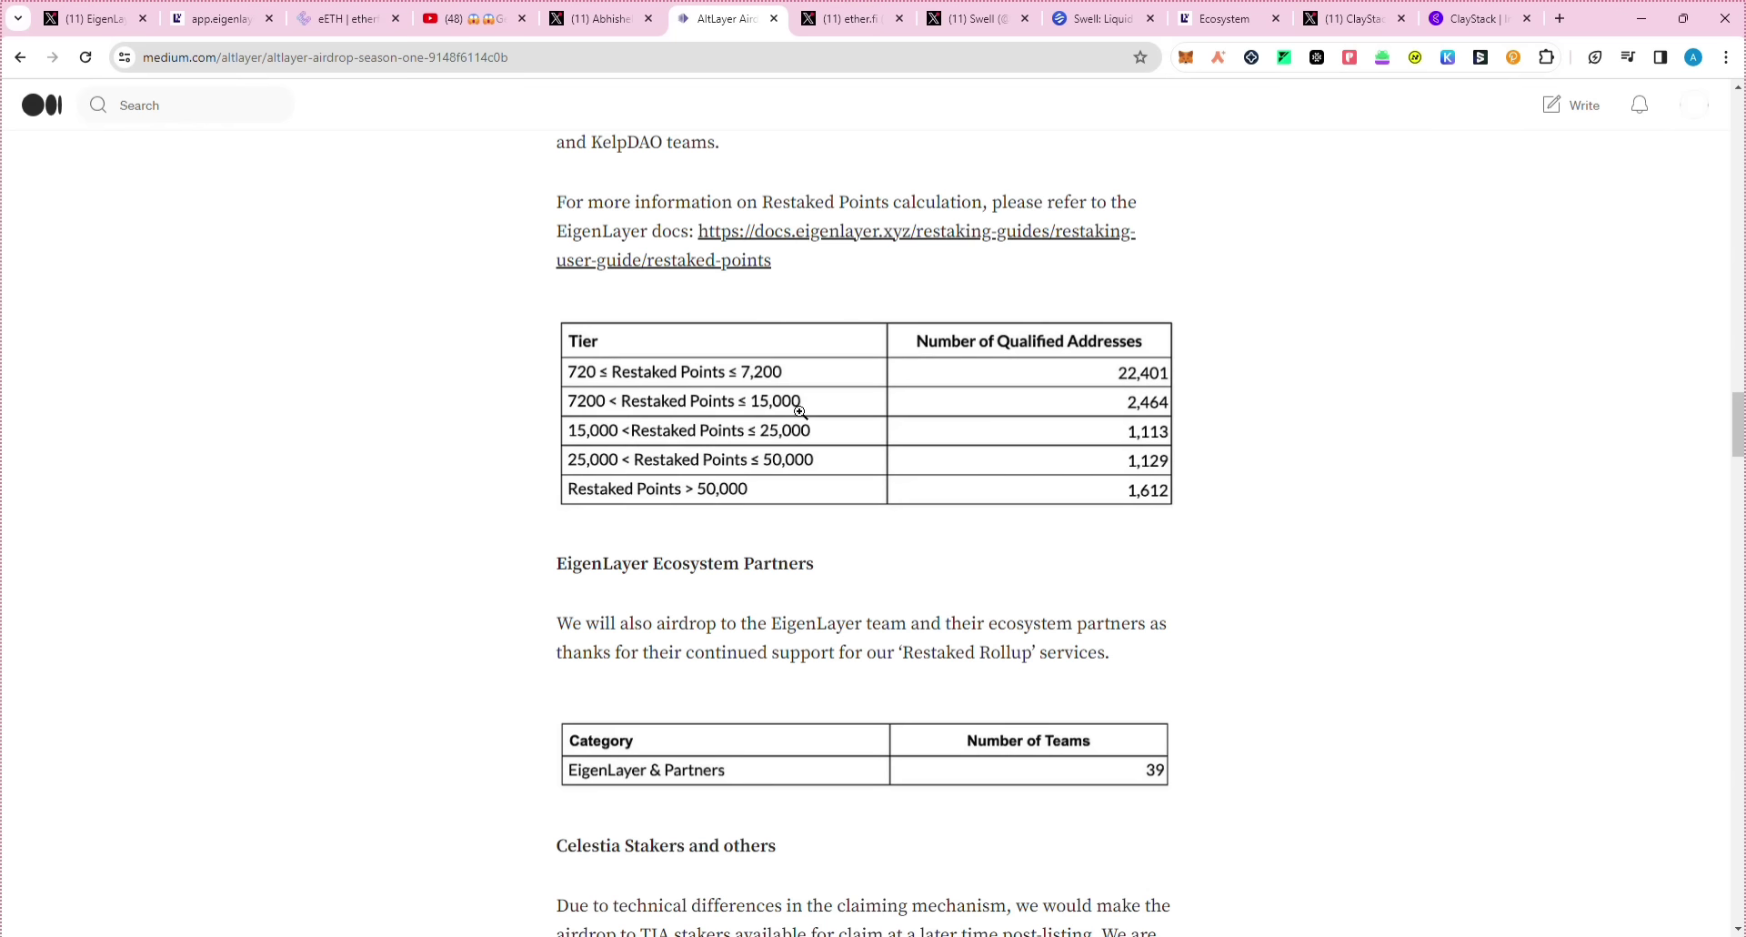
scroll(802, 411, up, 15)
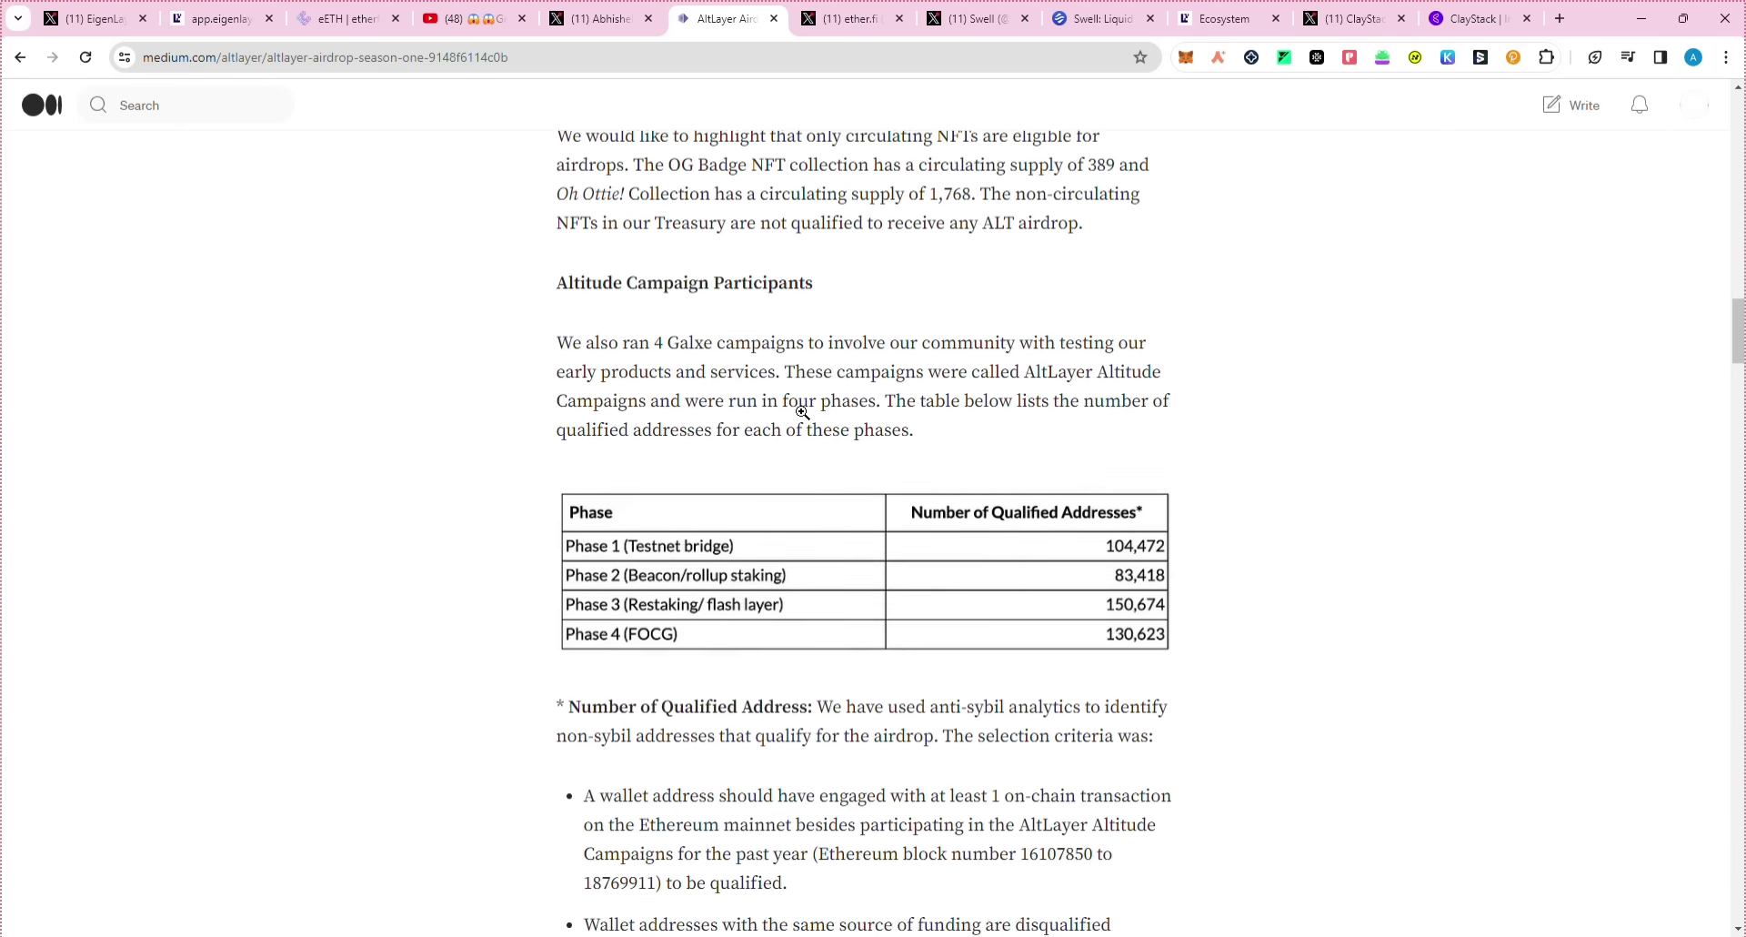
scroll(802, 411, up, 10)
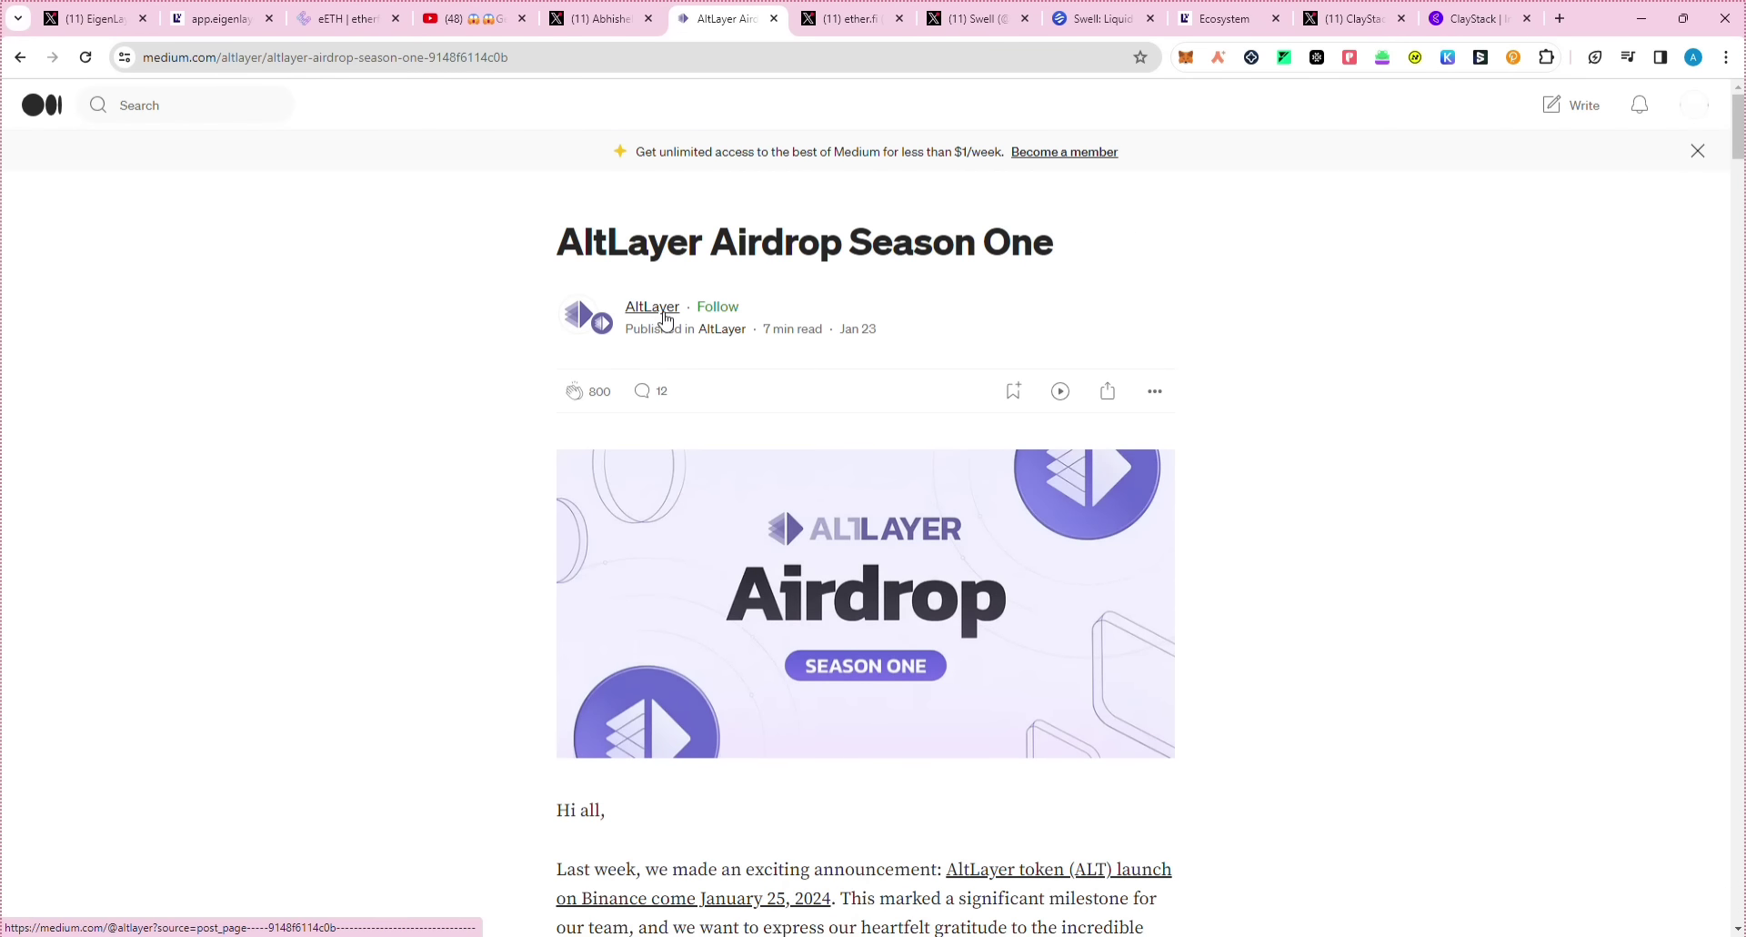
Step: Open AltLayer's linked article on Celestia stakers registration and examine its staked TIA eligibility tiers
mouse_move(668, 320)
scroll(652, 525, down, 2)
click(652, 525)
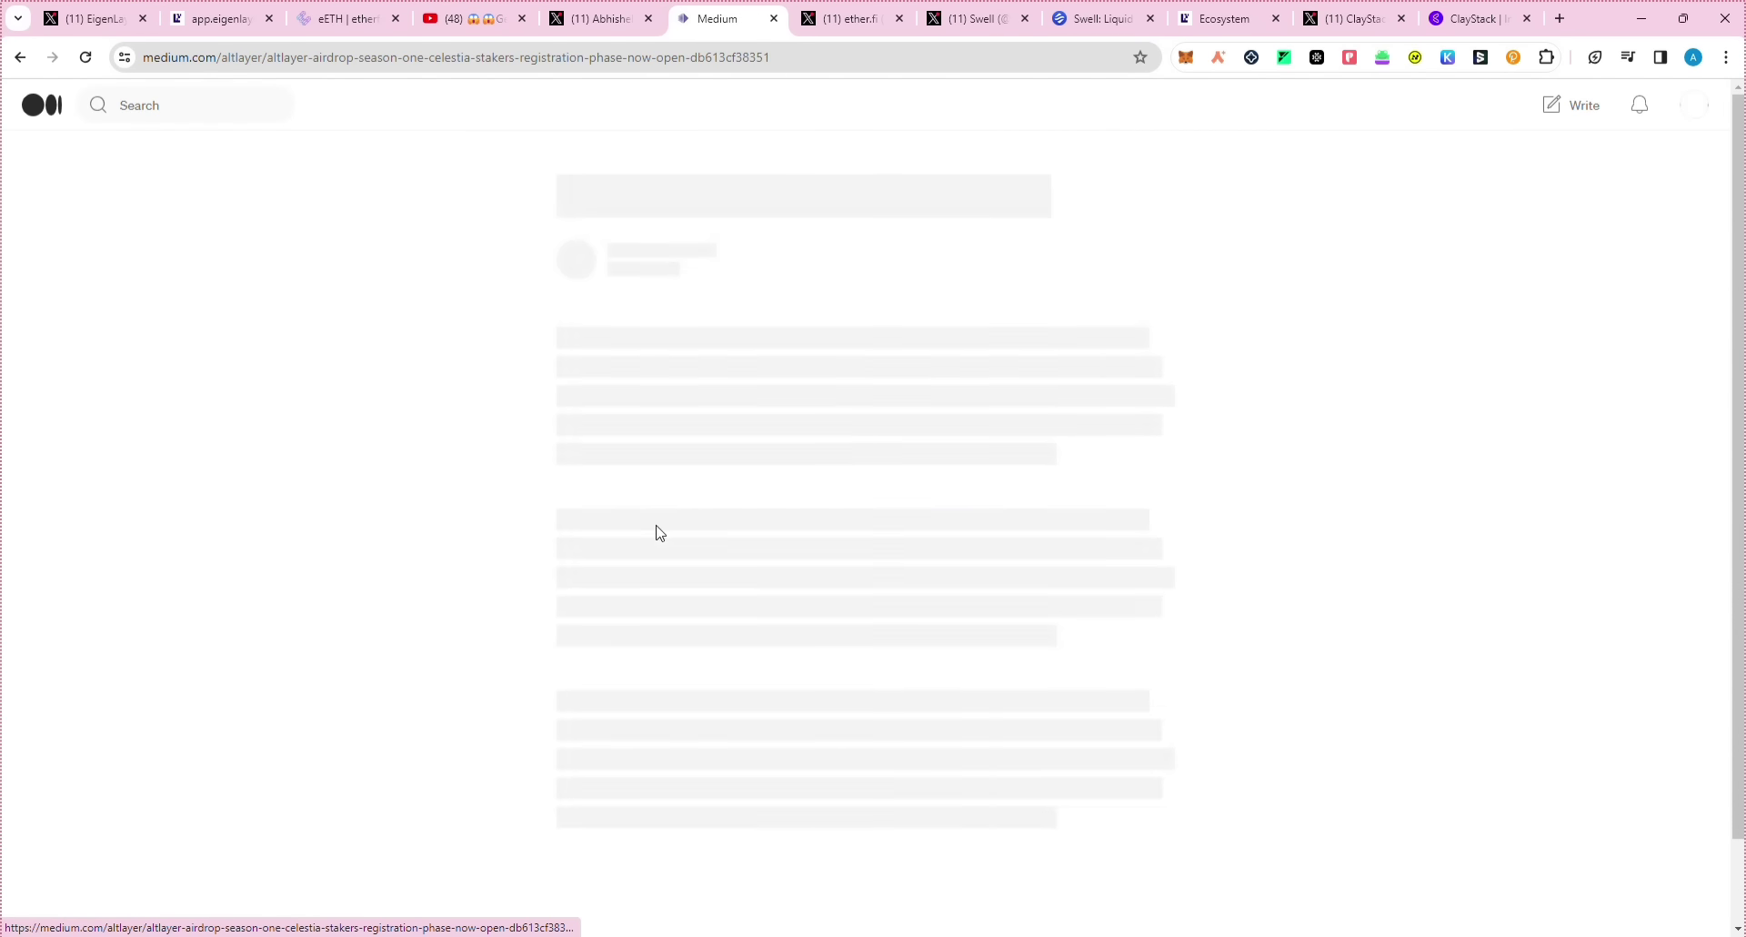
scroll(975, 505, down, 18)
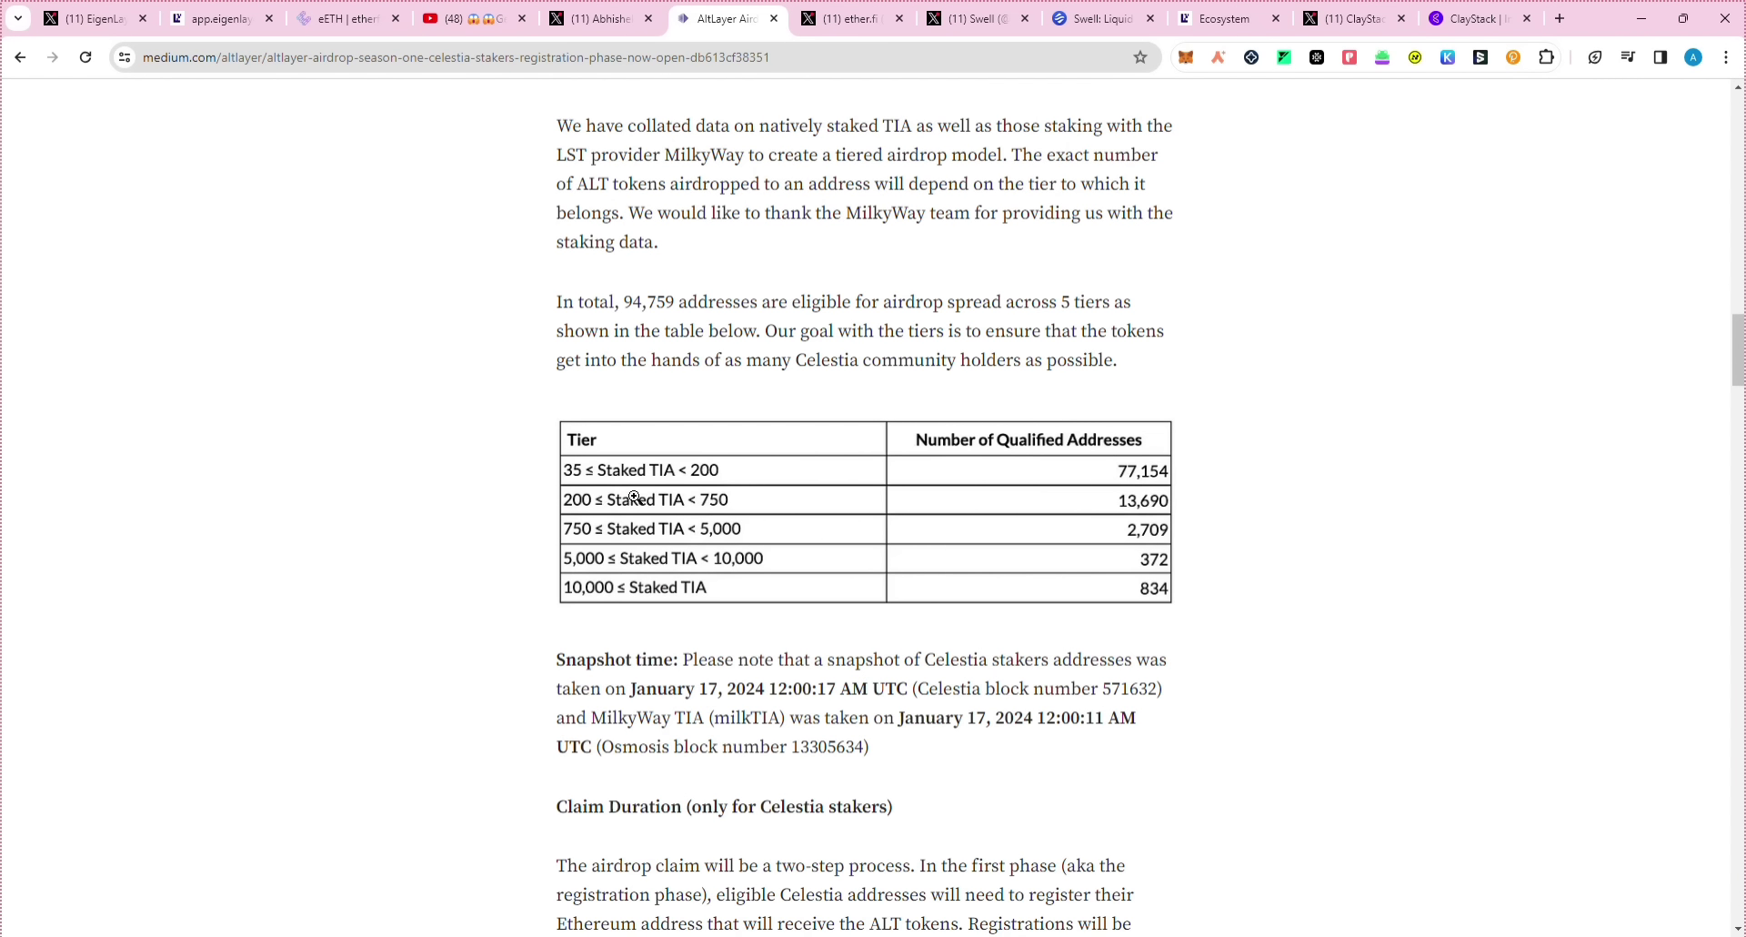
scroll(653, 494, up, 15)
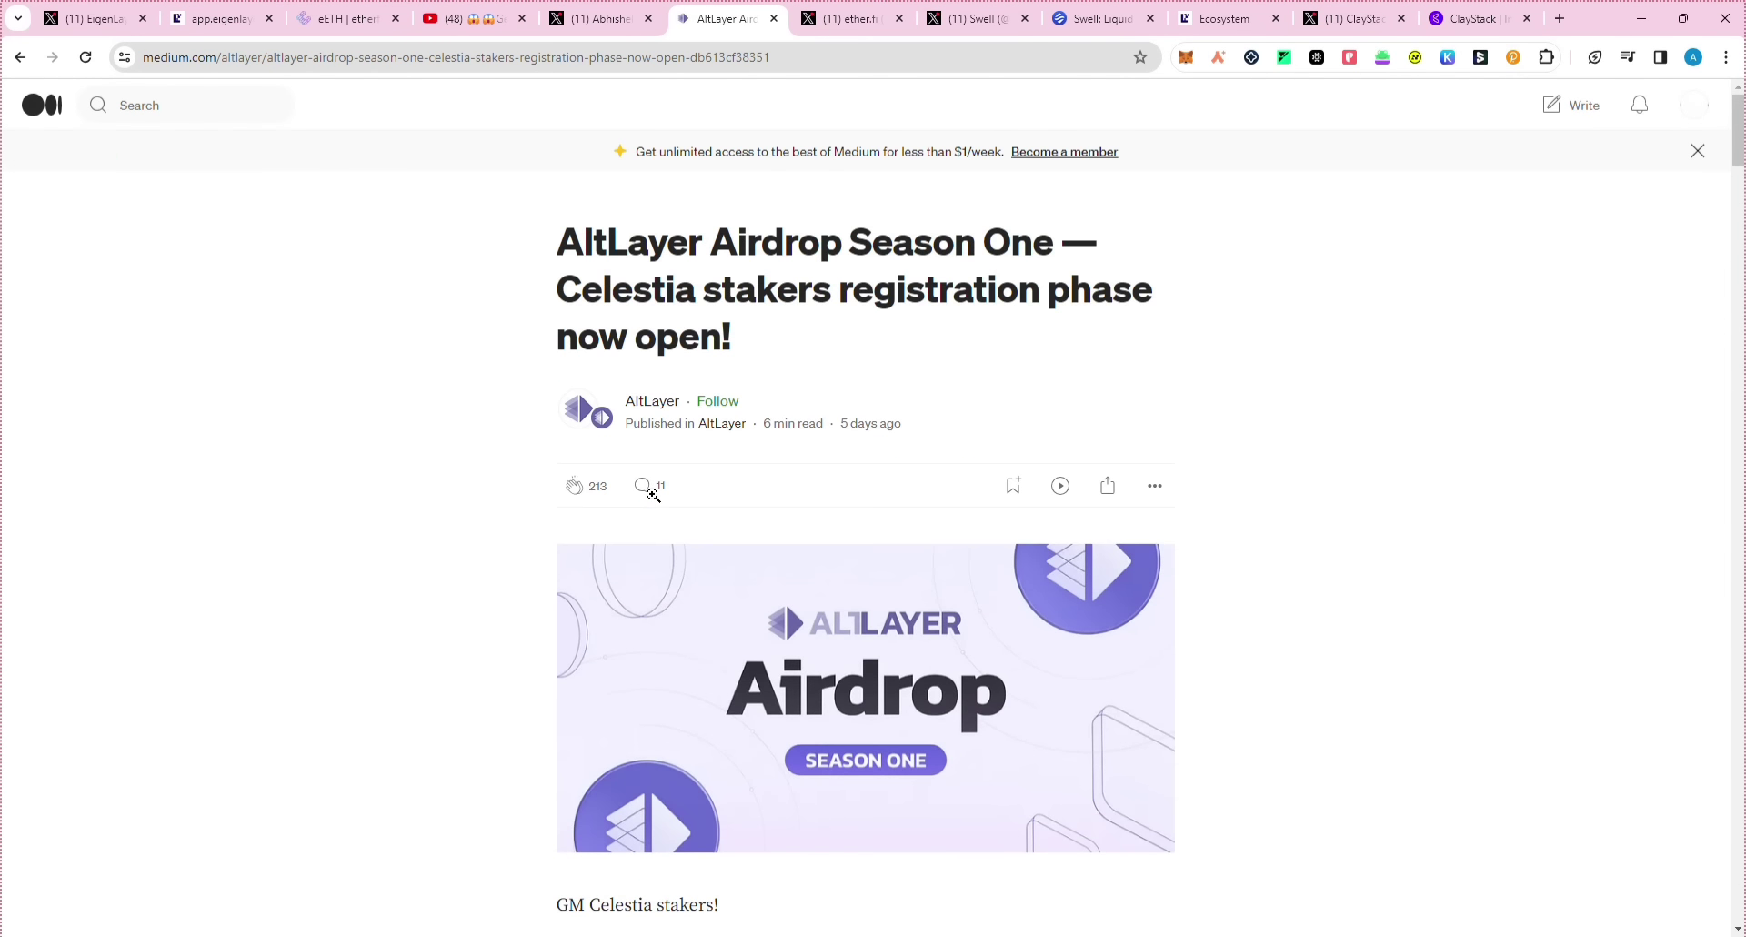
Step: Read EigenLayer's pinned "Restaking Reloaded" post and thread on X, and return to the EigenLayer restaking dashboard
click(91, 18)
scroll(724, 530, up, 8)
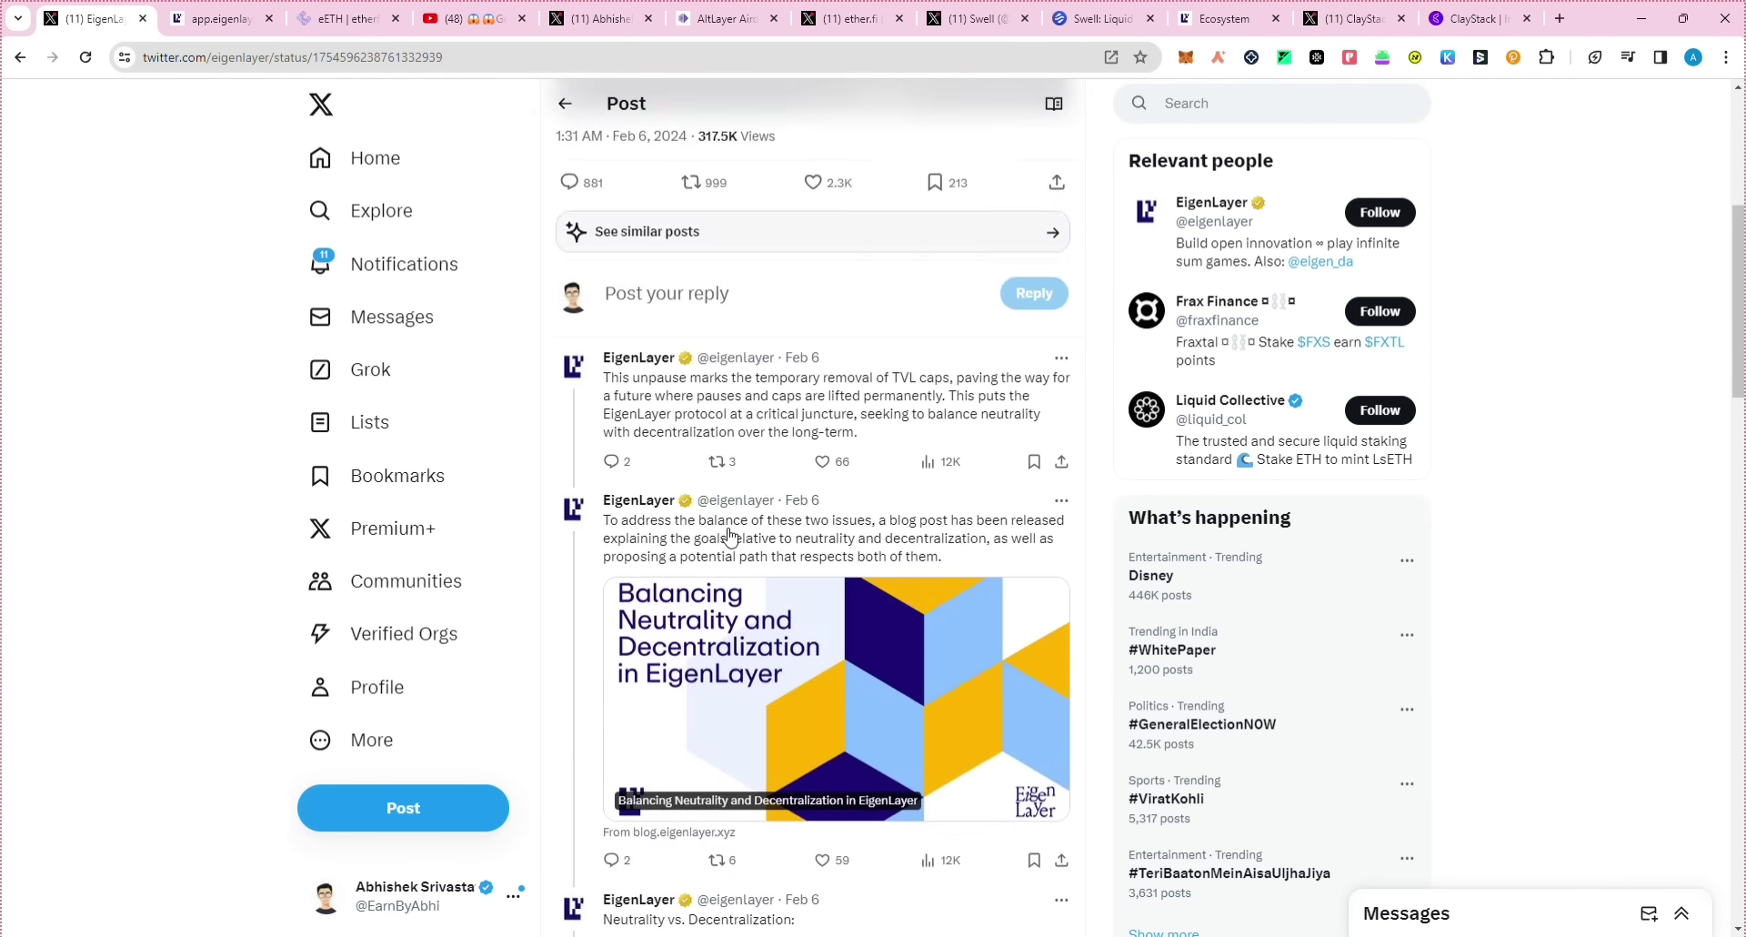
scroll(730, 536, up, 2)
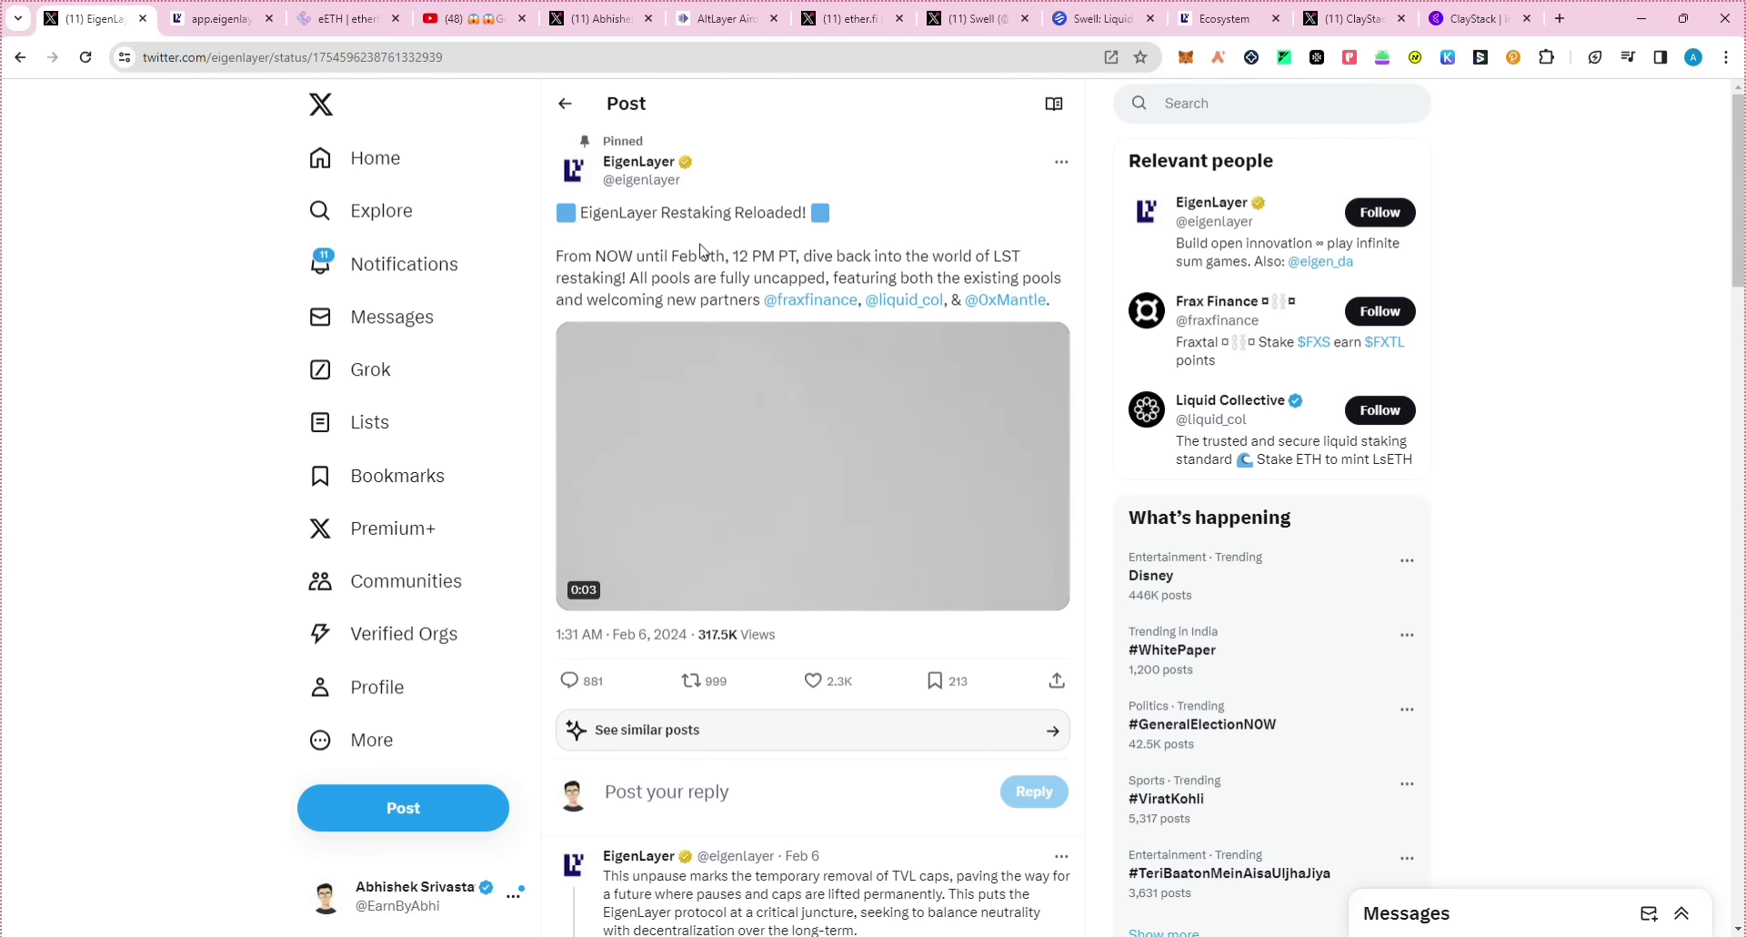
click(215, 20)
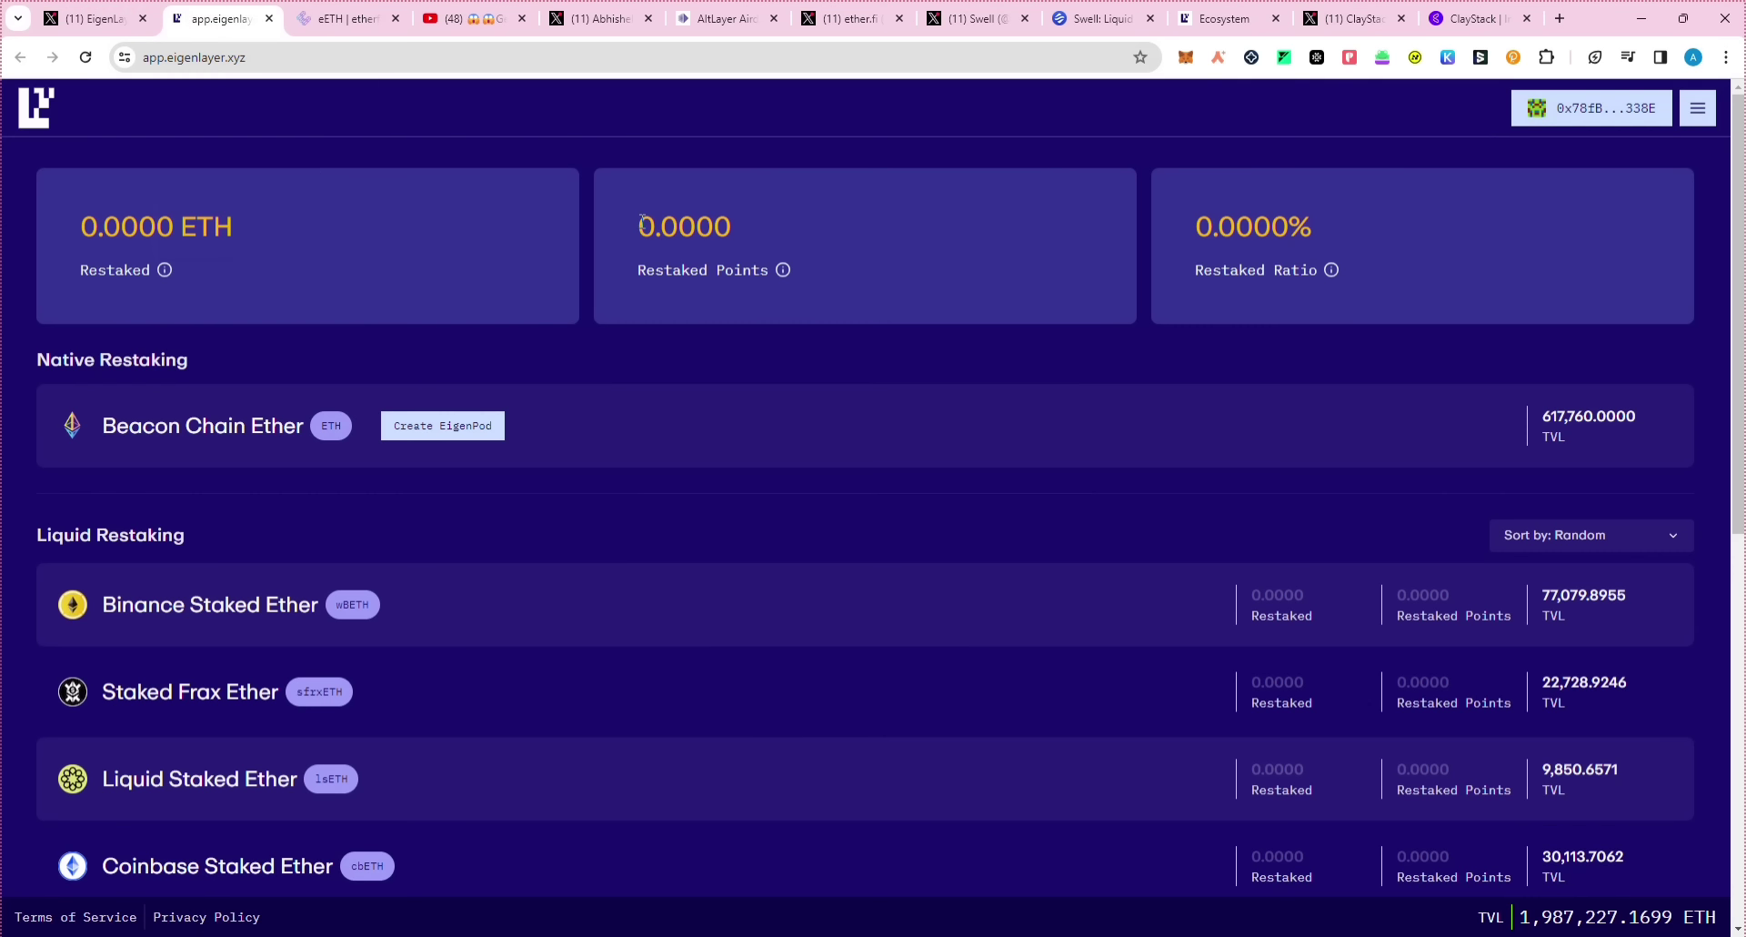
Step: Look through the liquid restaking tokens and their TVL on the EigenLayer dashboard, and switch to the ether.fi staking page
drag(642, 221, 795, 229)
scroll(421, 566, down, 2)
scroll(545, 514, down, 5)
scroll(678, 546, down, 1)
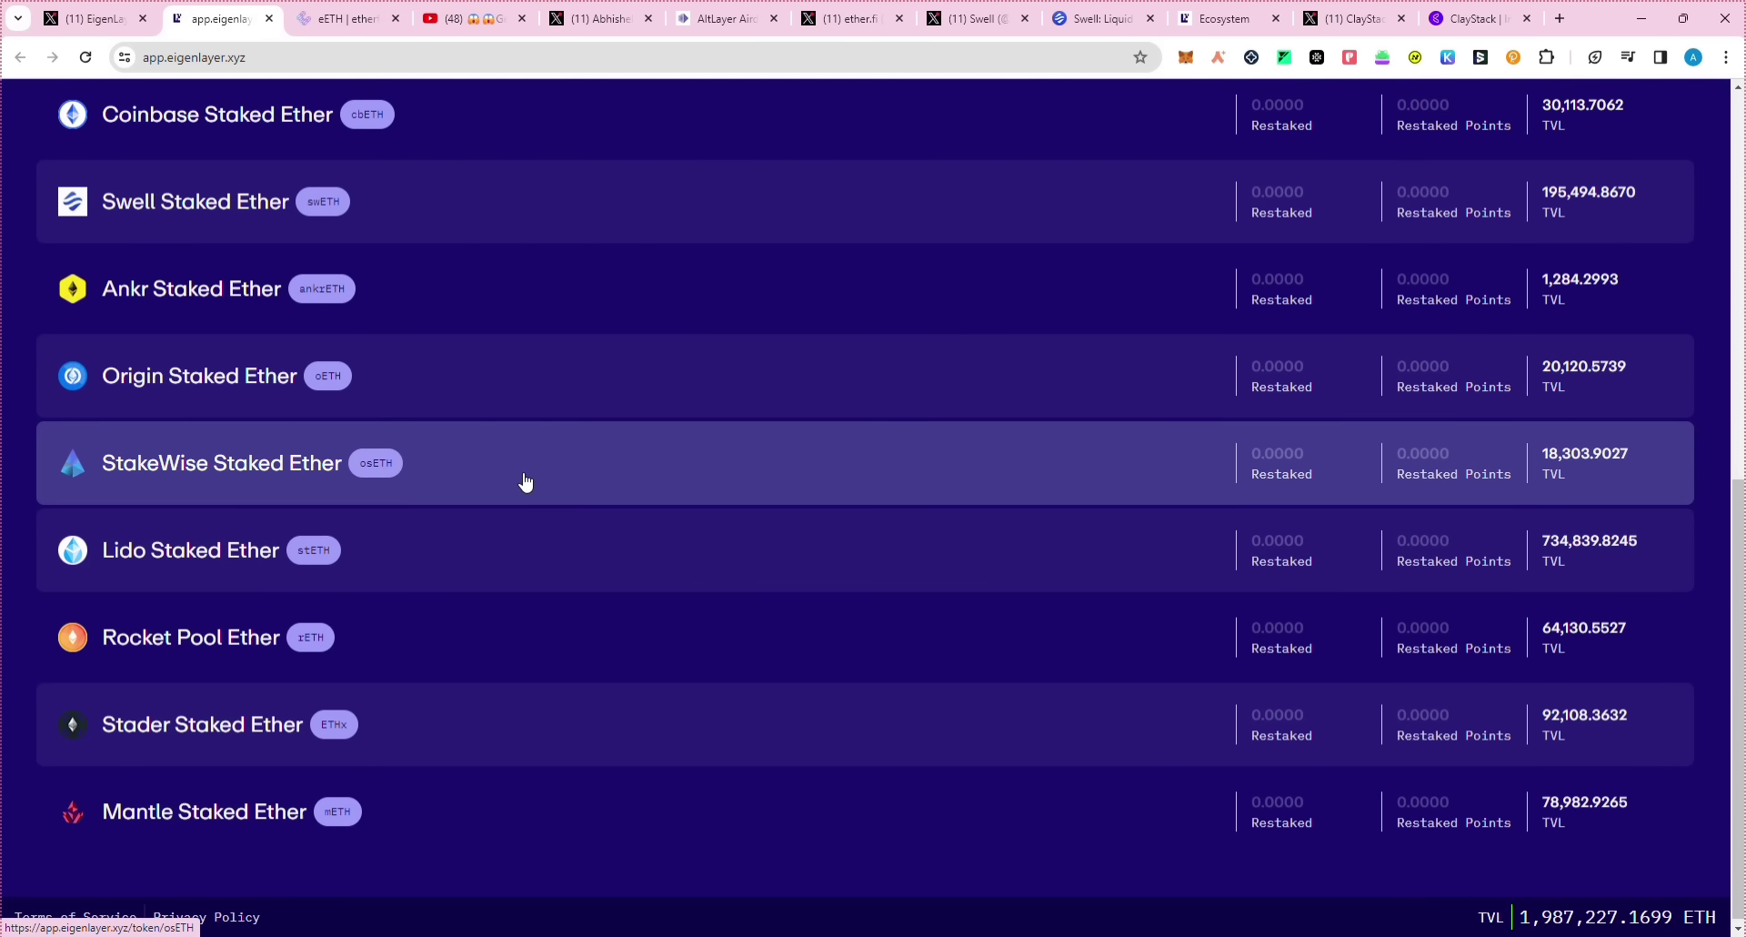
scroll(525, 482, up, 2)
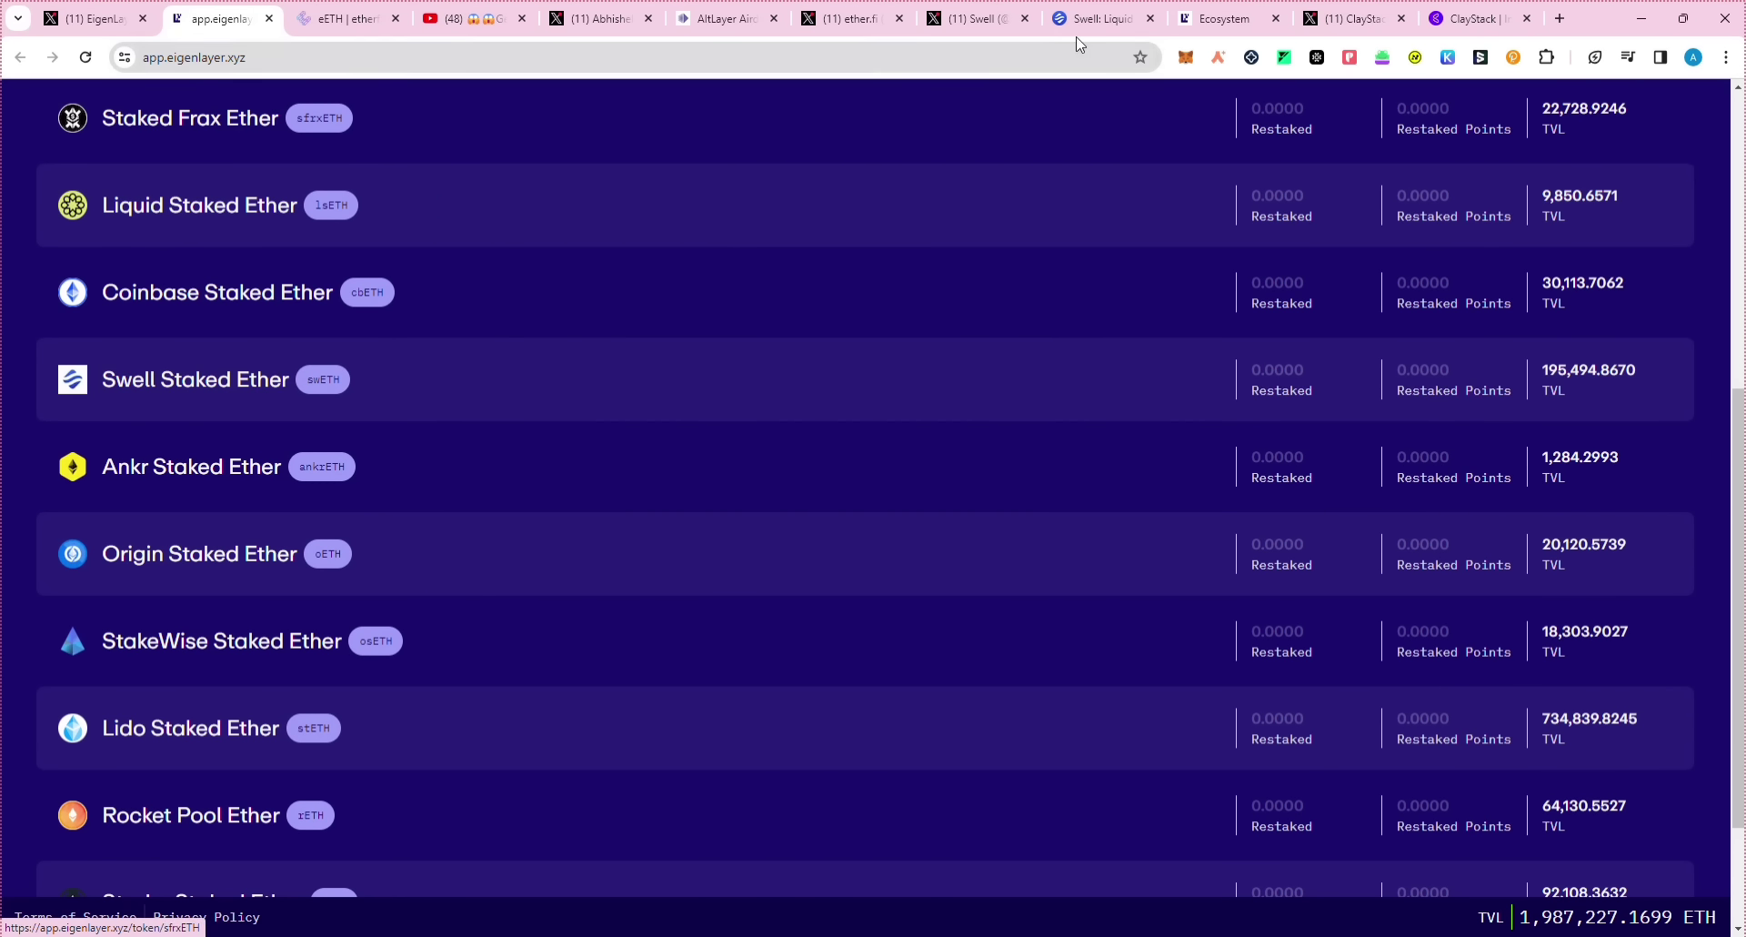
click(1001, 23)
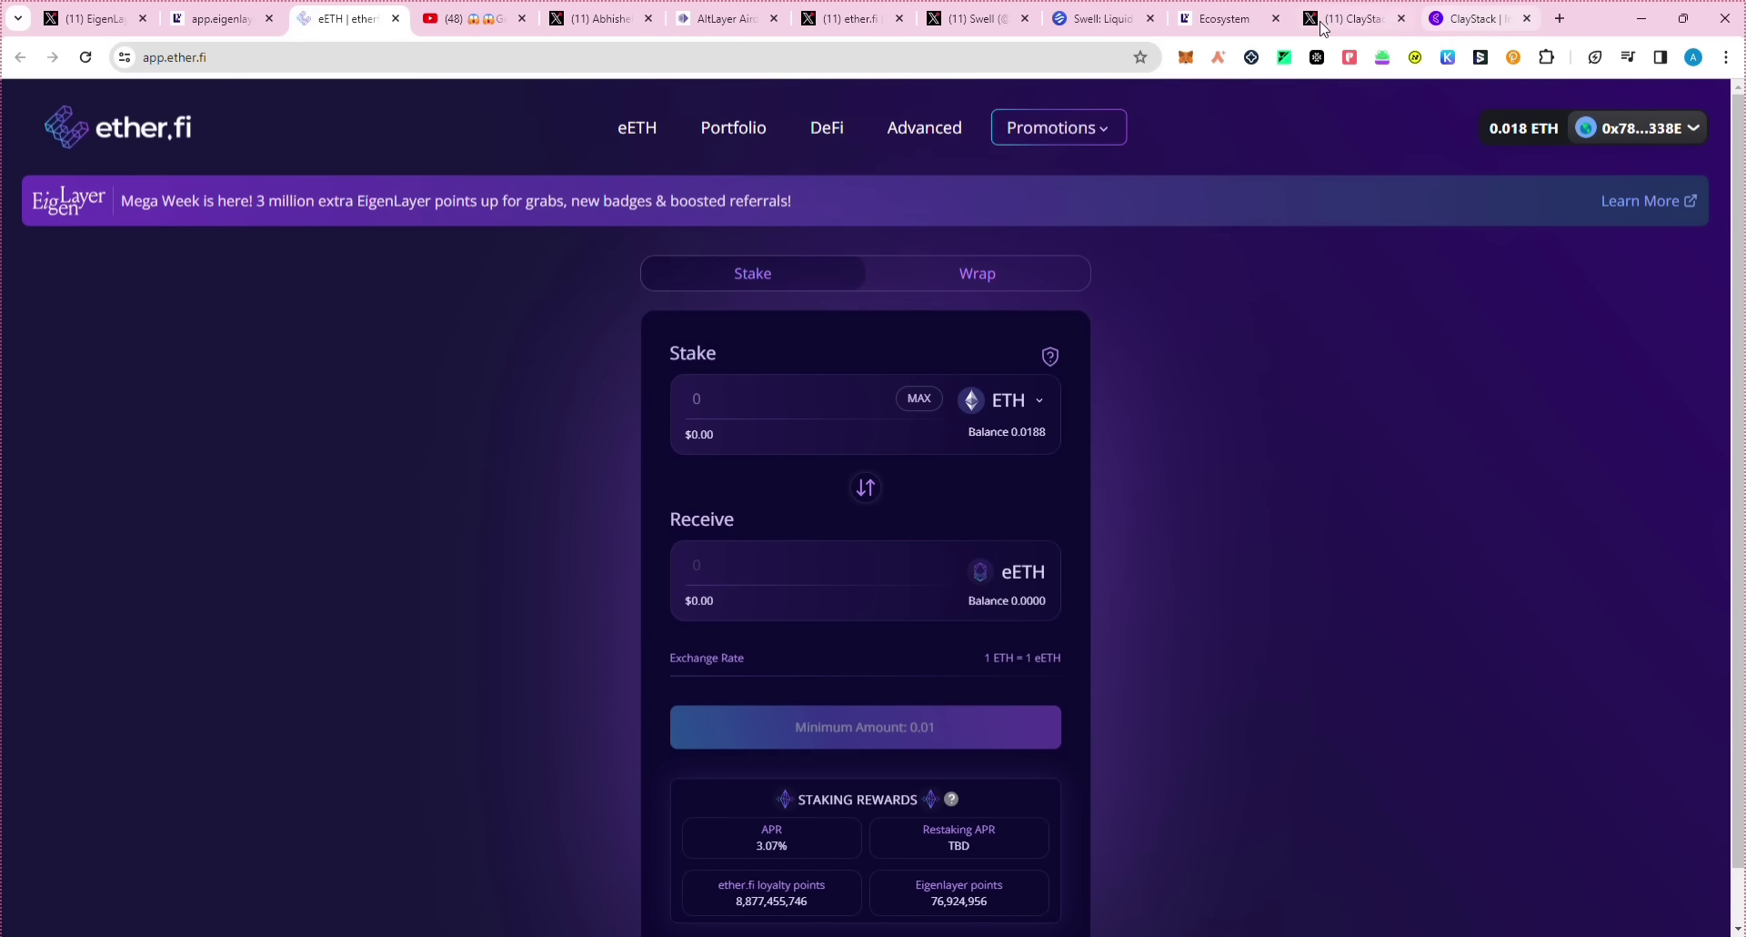
Step: Open ClayStack's pinned csETH post on X and read its CLAY points and EigenLayer points benefits
click(1350, 18)
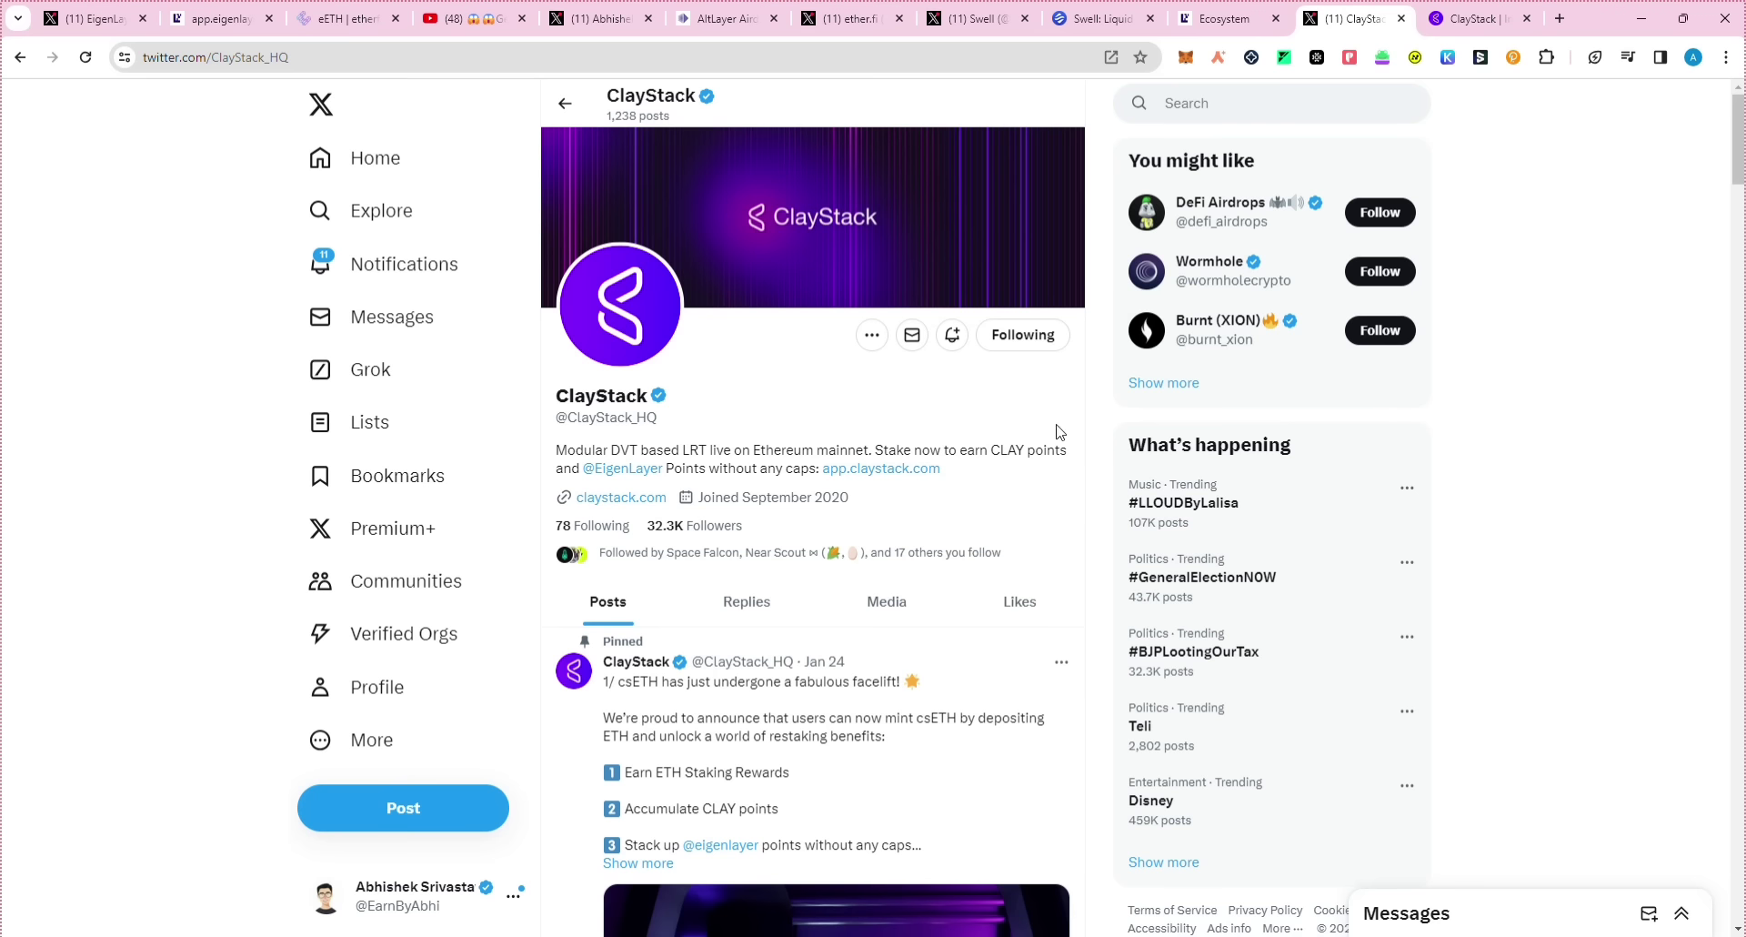
click(678, 868)
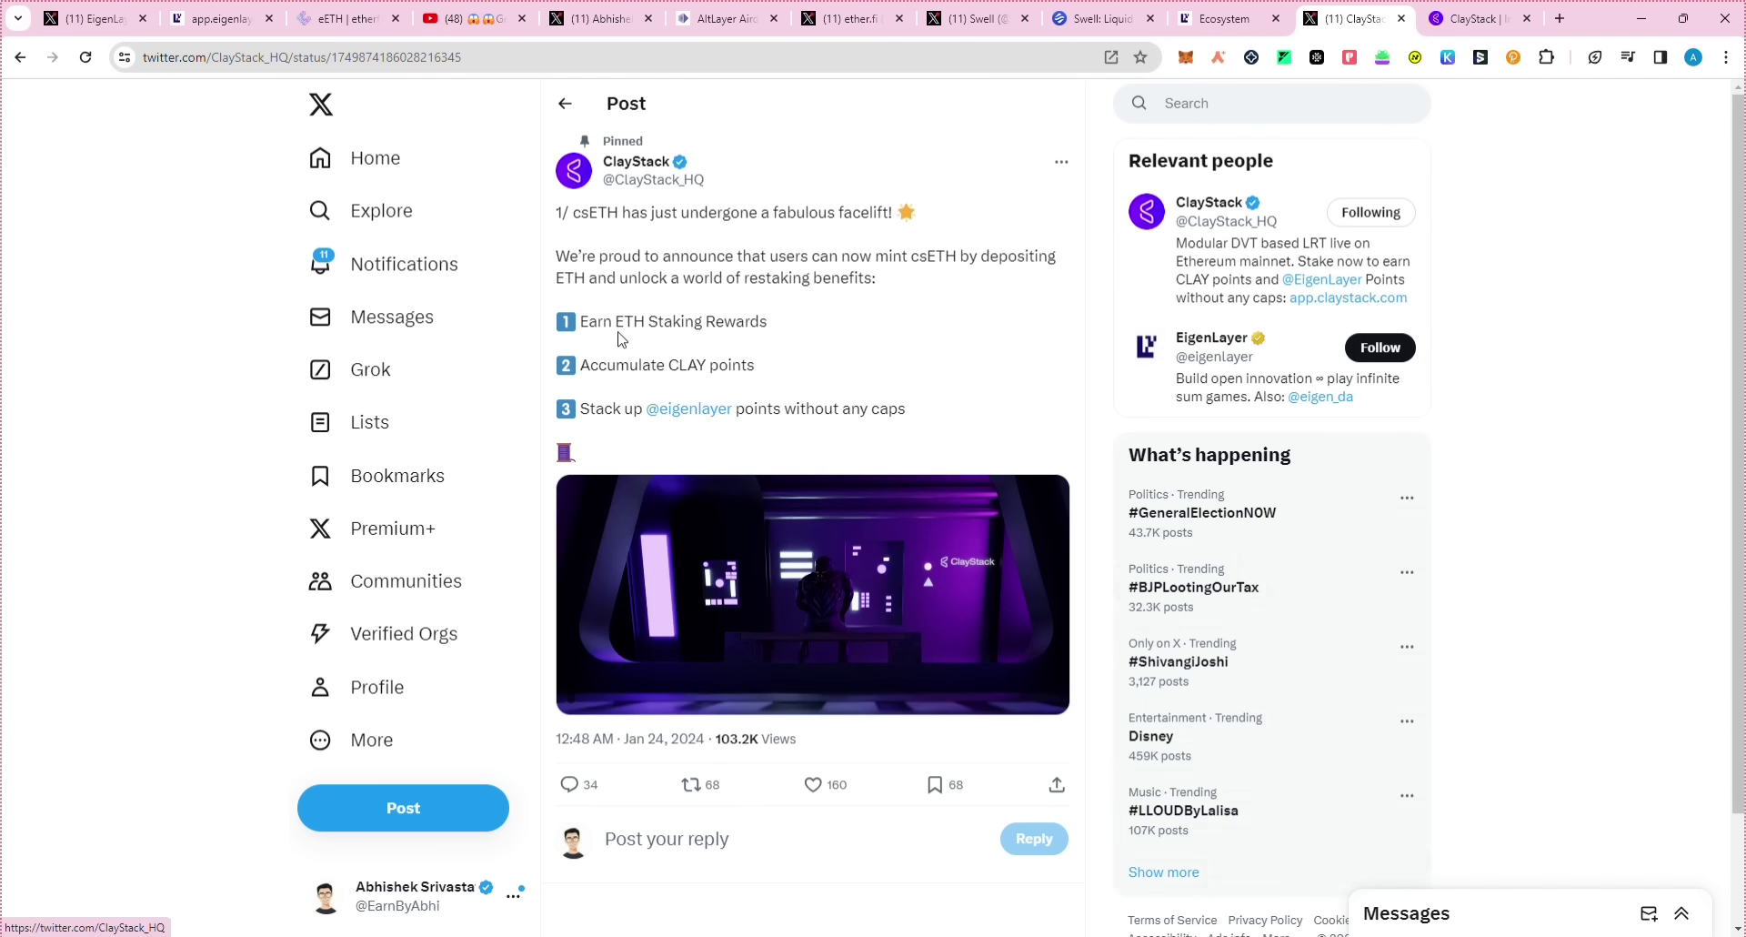
drag(581, 365, 774, 369)
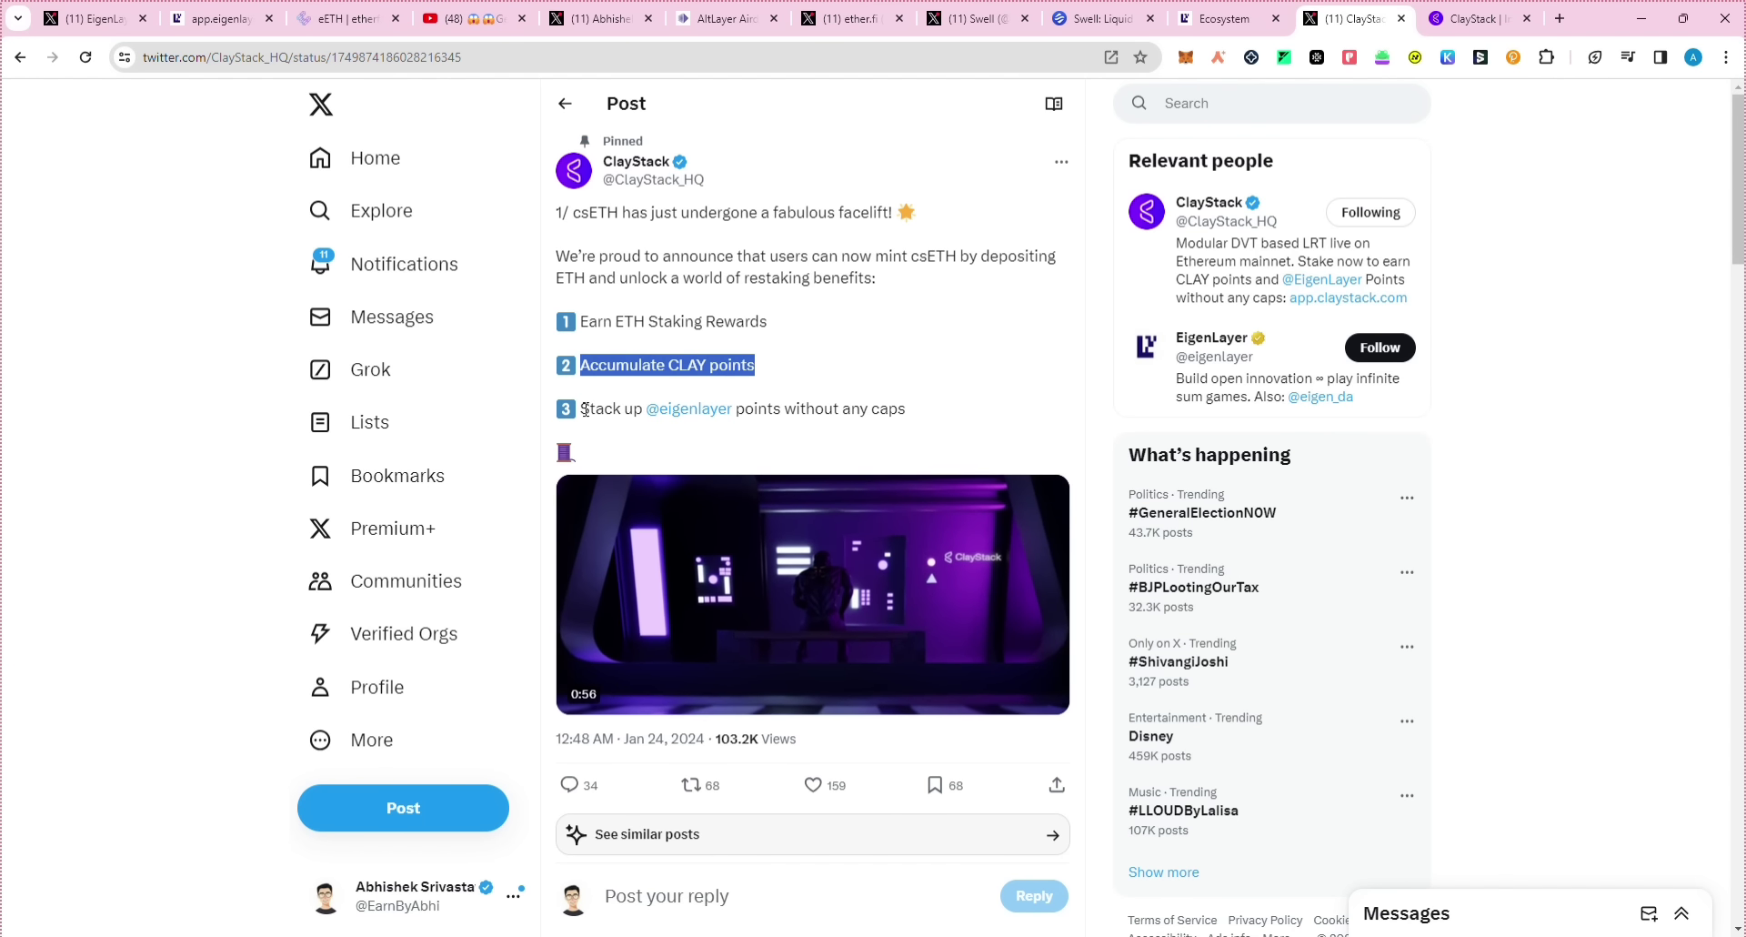
drag(580, 408, 909, 408)
click(941, 397)
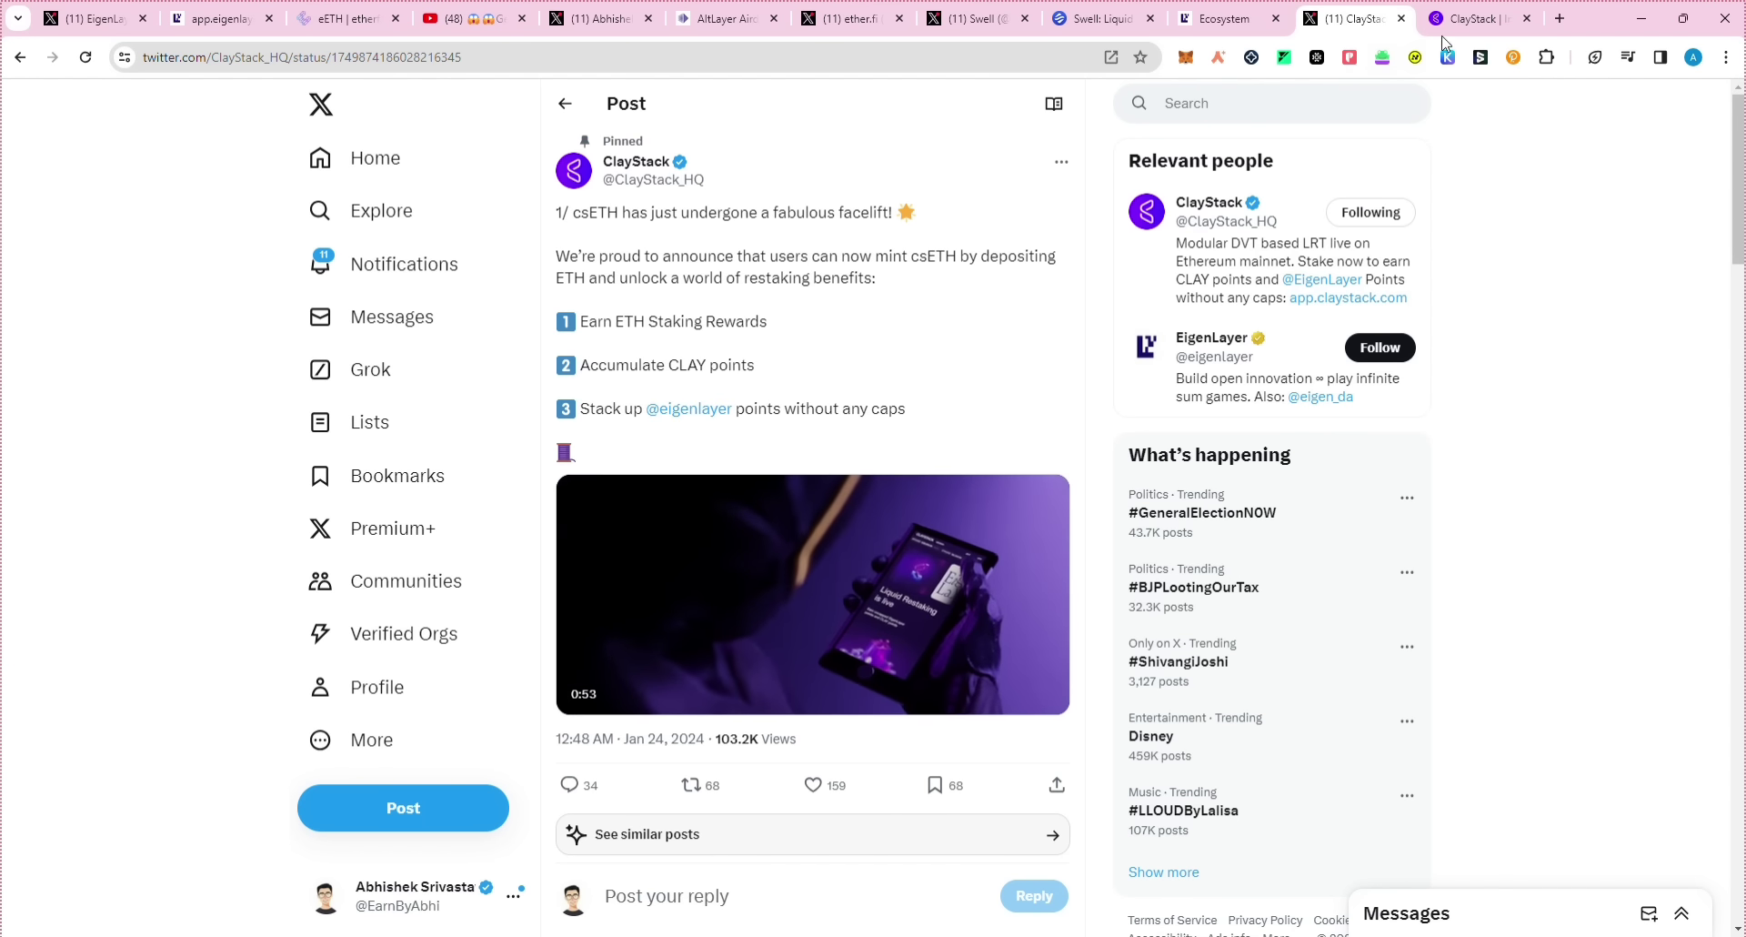
Step: Read ClayStack's liquid restaking blog article, examining the Further Insights section and highlighting the line on redeeming CLAY points
key(ctrl+Tab)
scroll(853, 473, down, 15)
scroll(838, 600, down, 18)
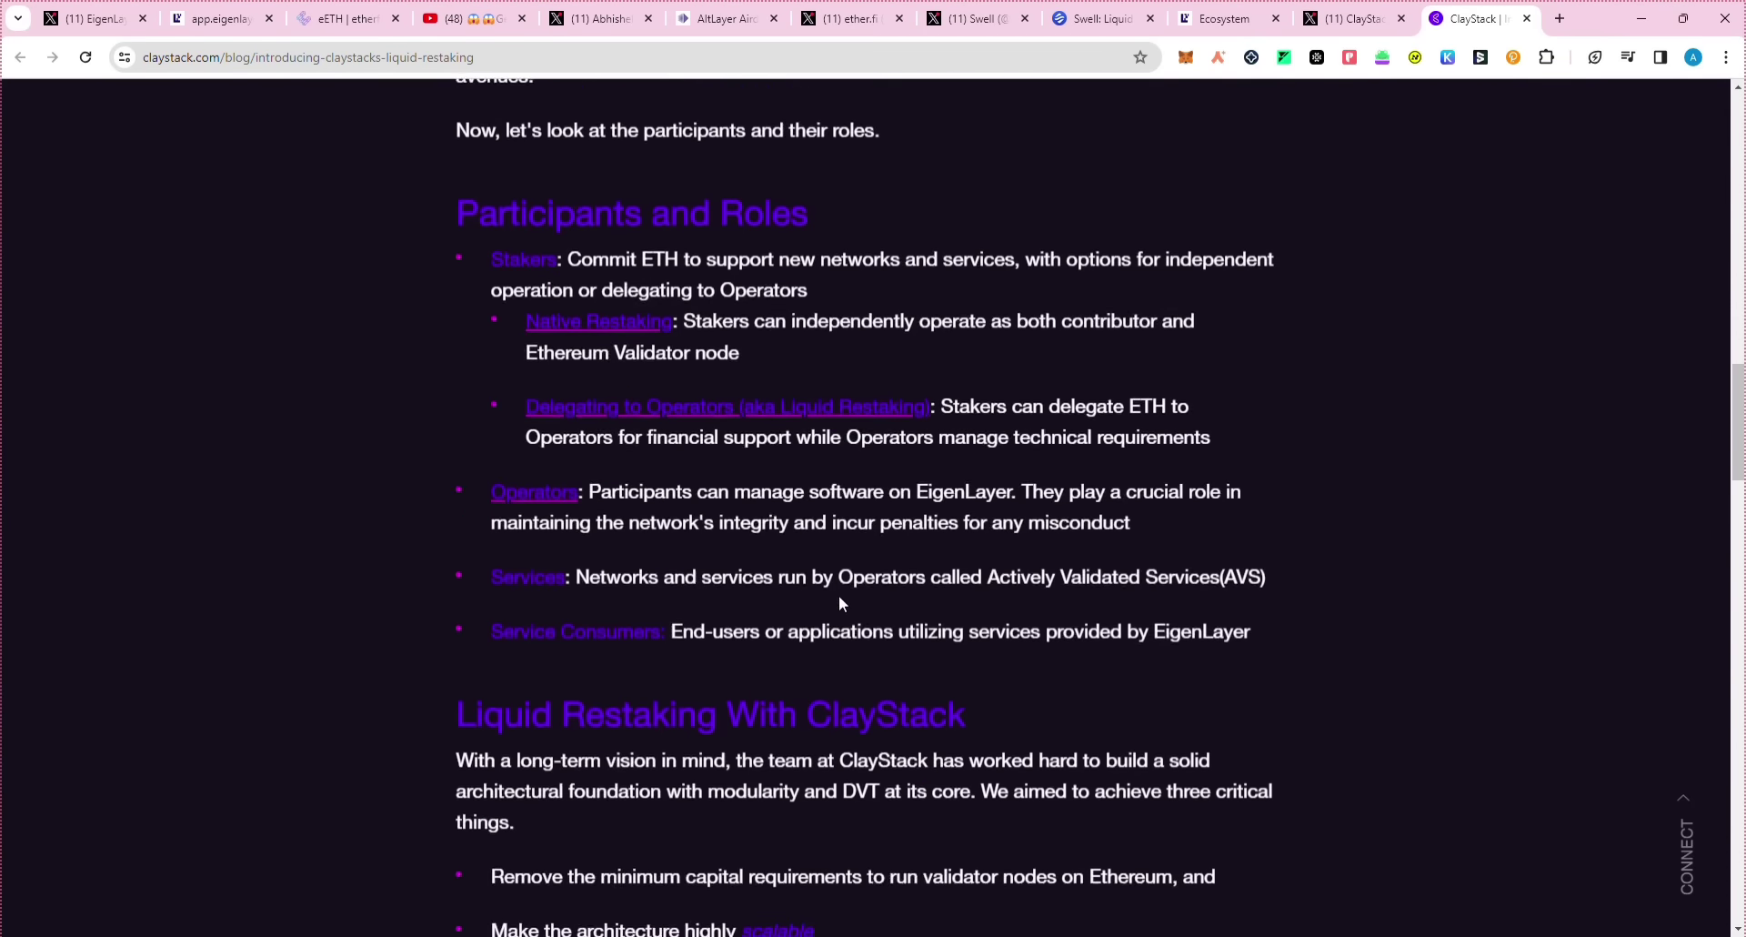
scroll(822, 599, down, 8)
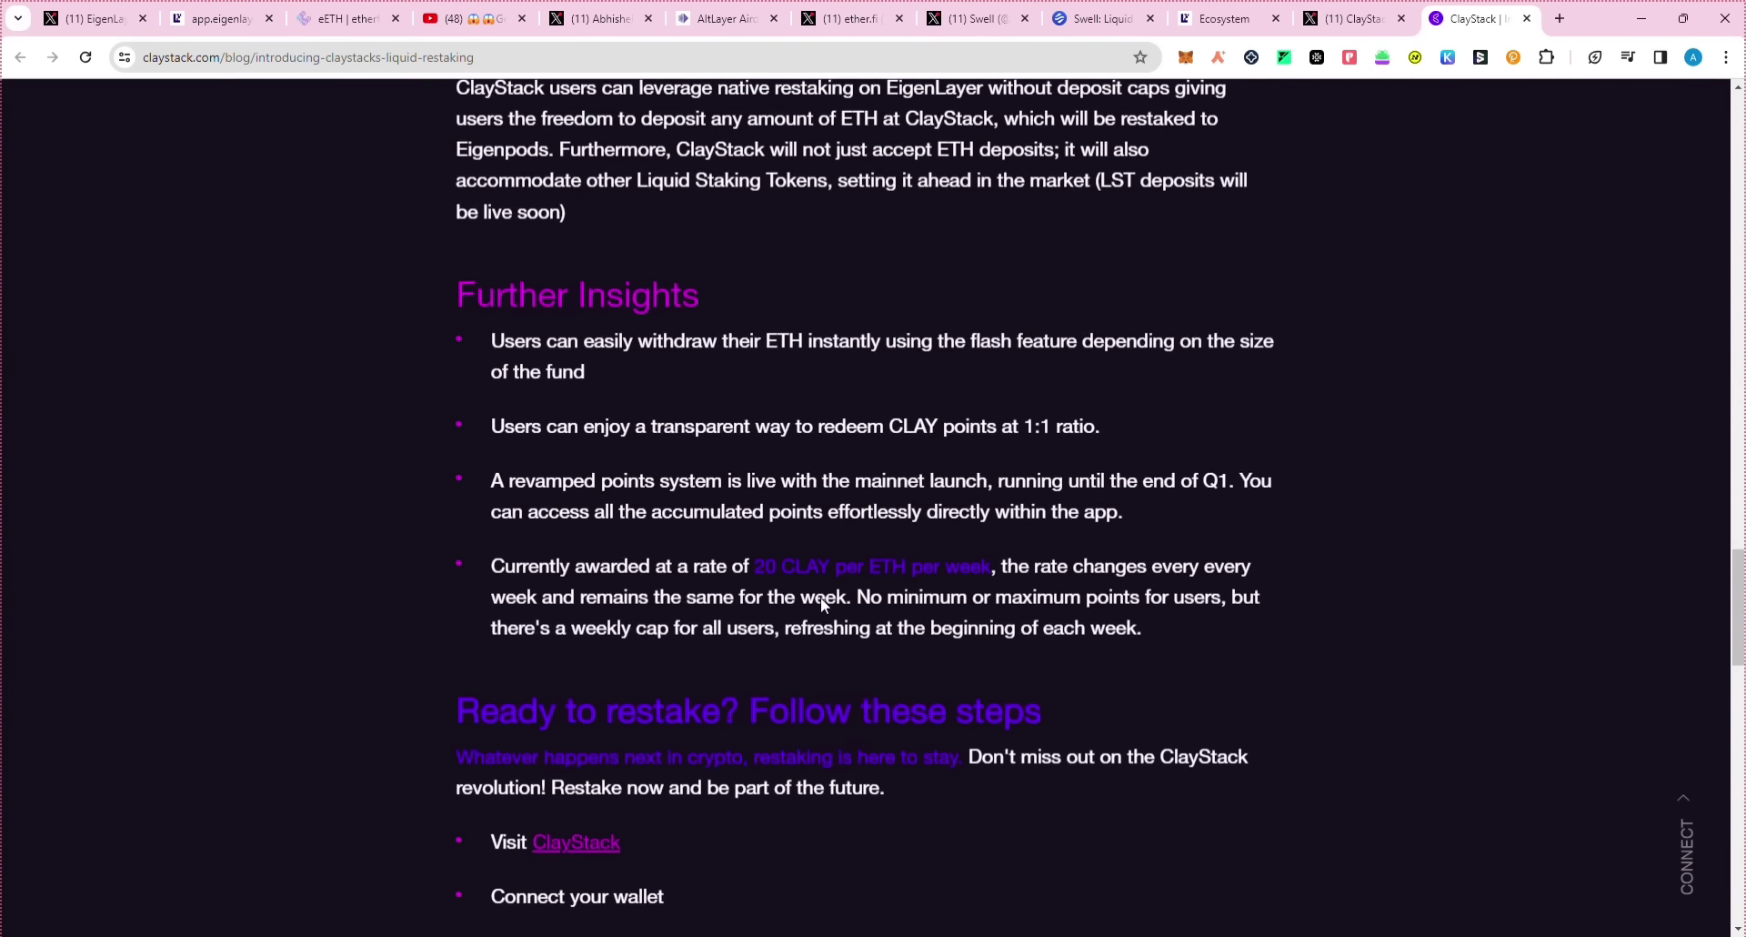
scroll(816, 560, up, 7)
scroll(819, 561, up, 12)
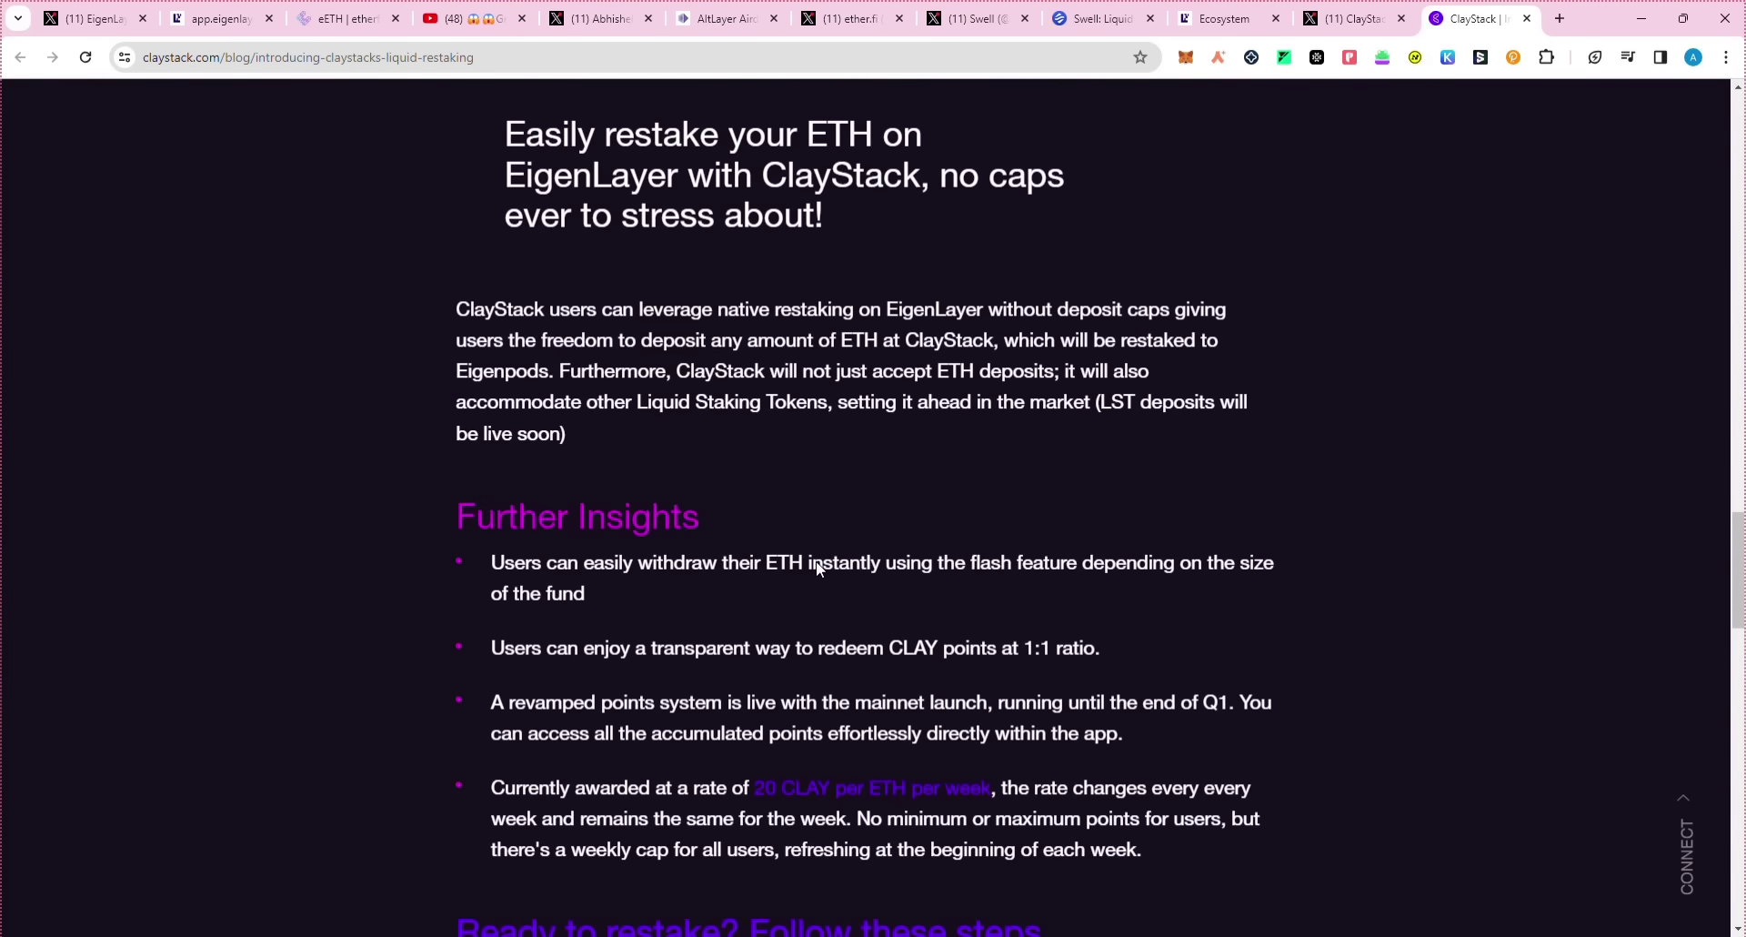
scroll(805, 554, up, 5)
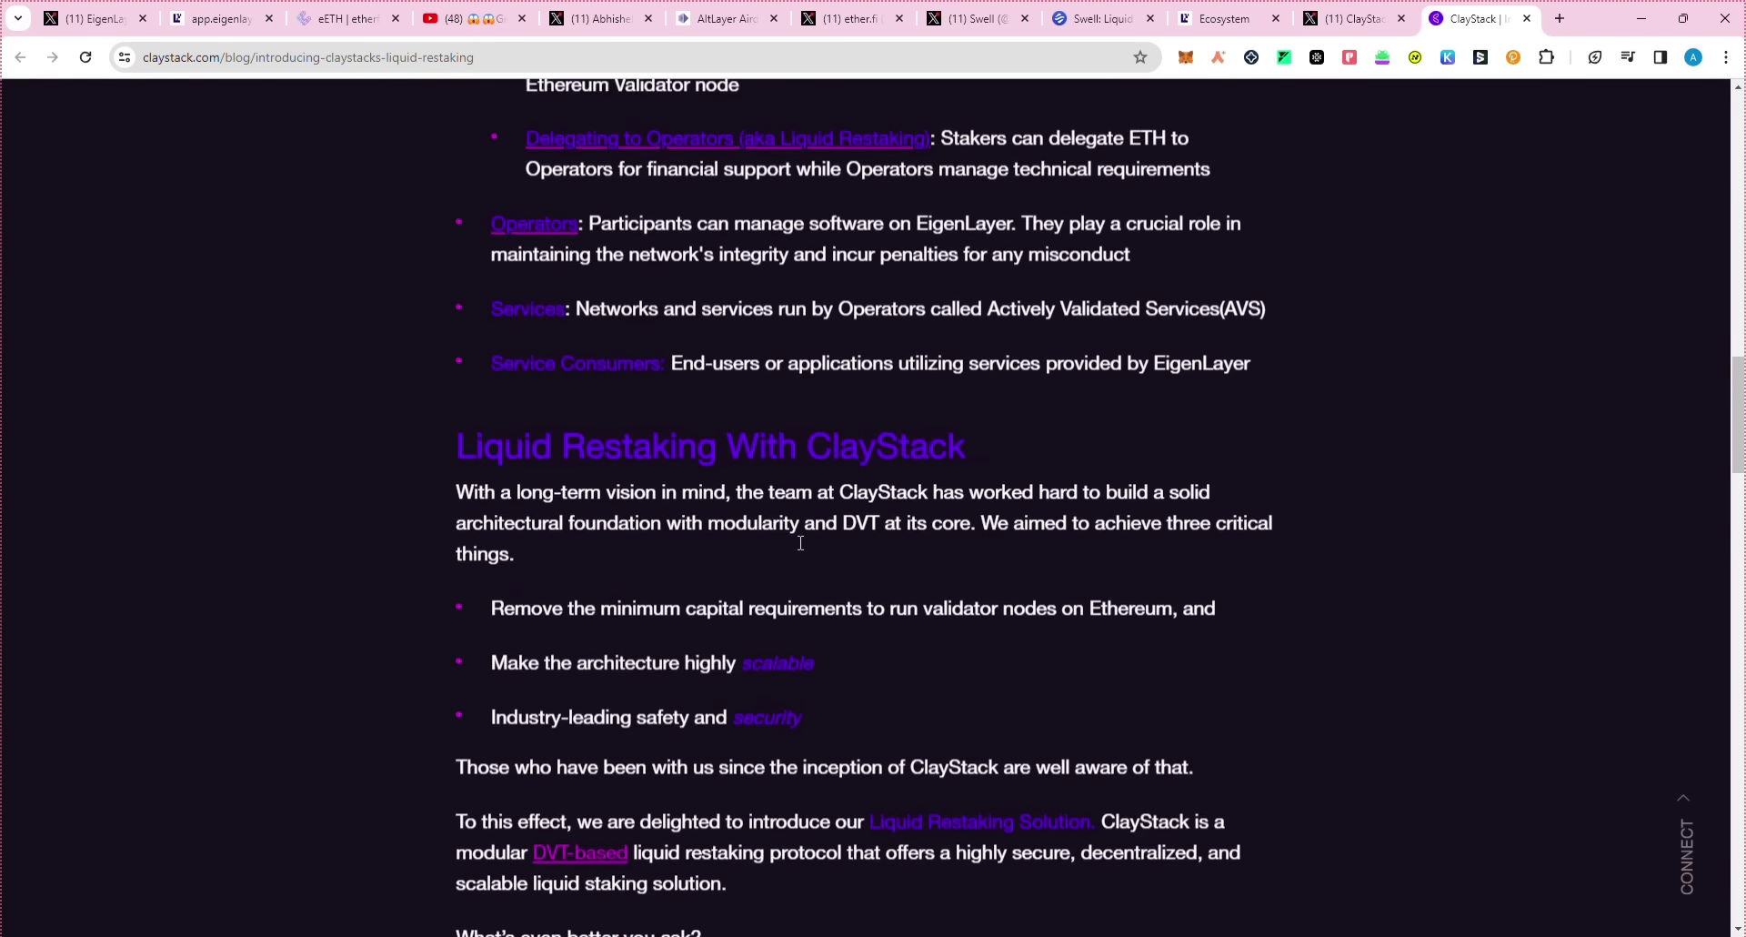
scroll(523, 561, down, 15)
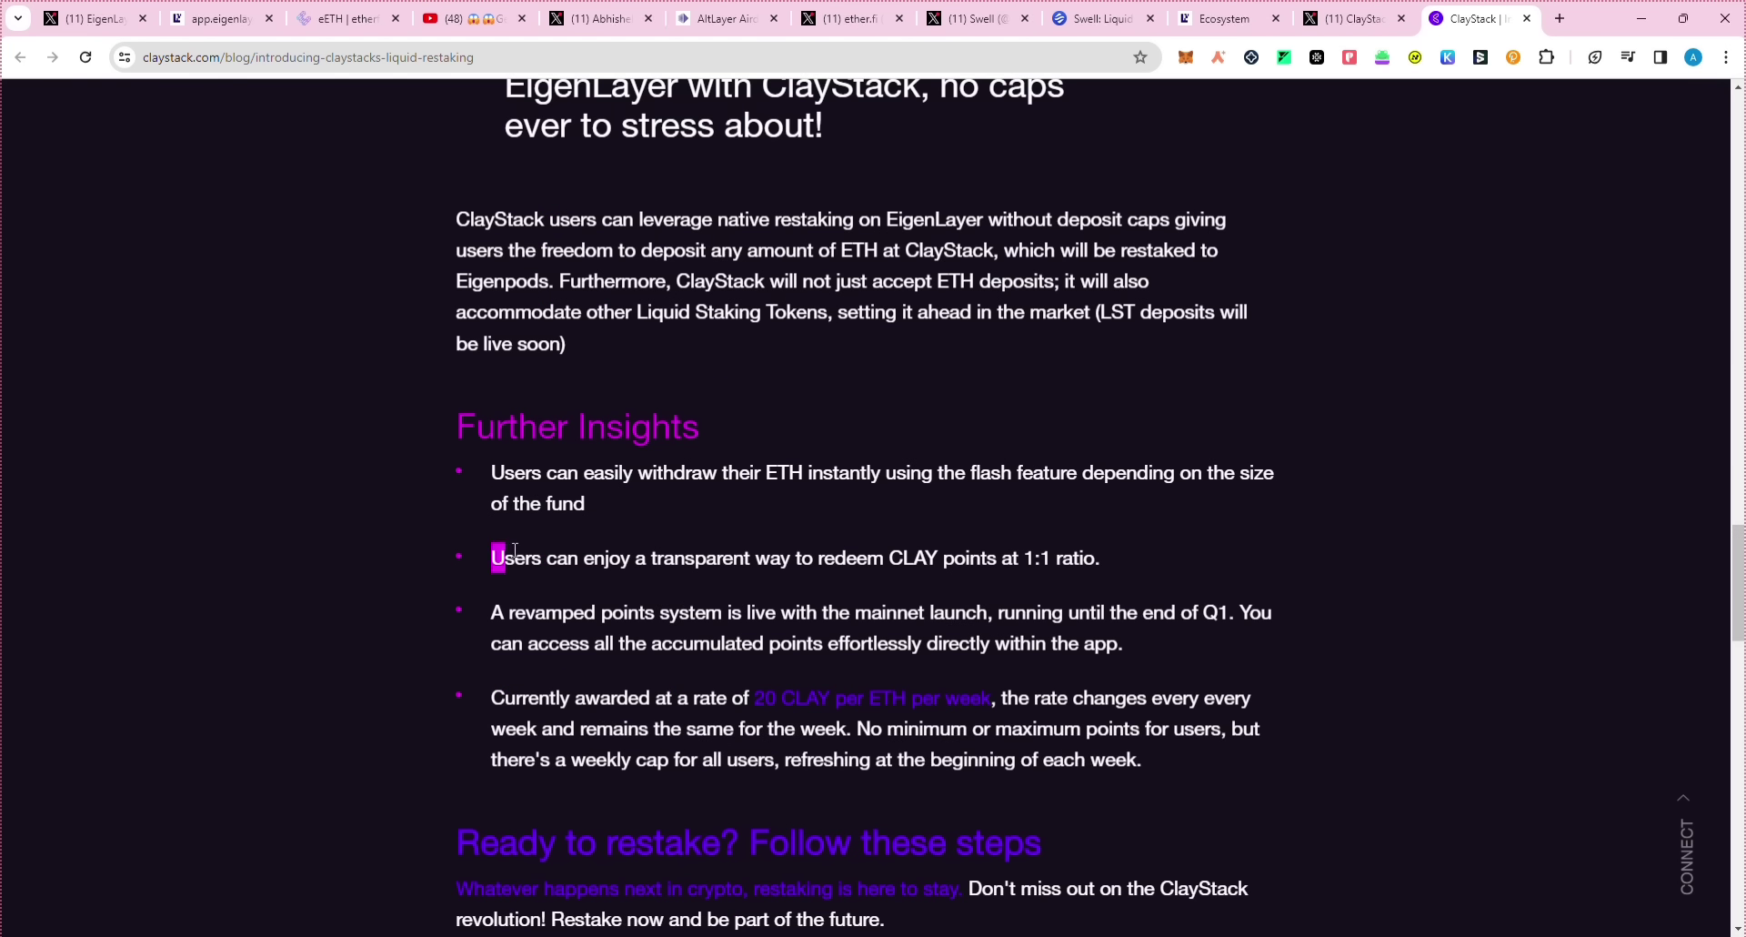
drag(515, 550, 1009, 542)
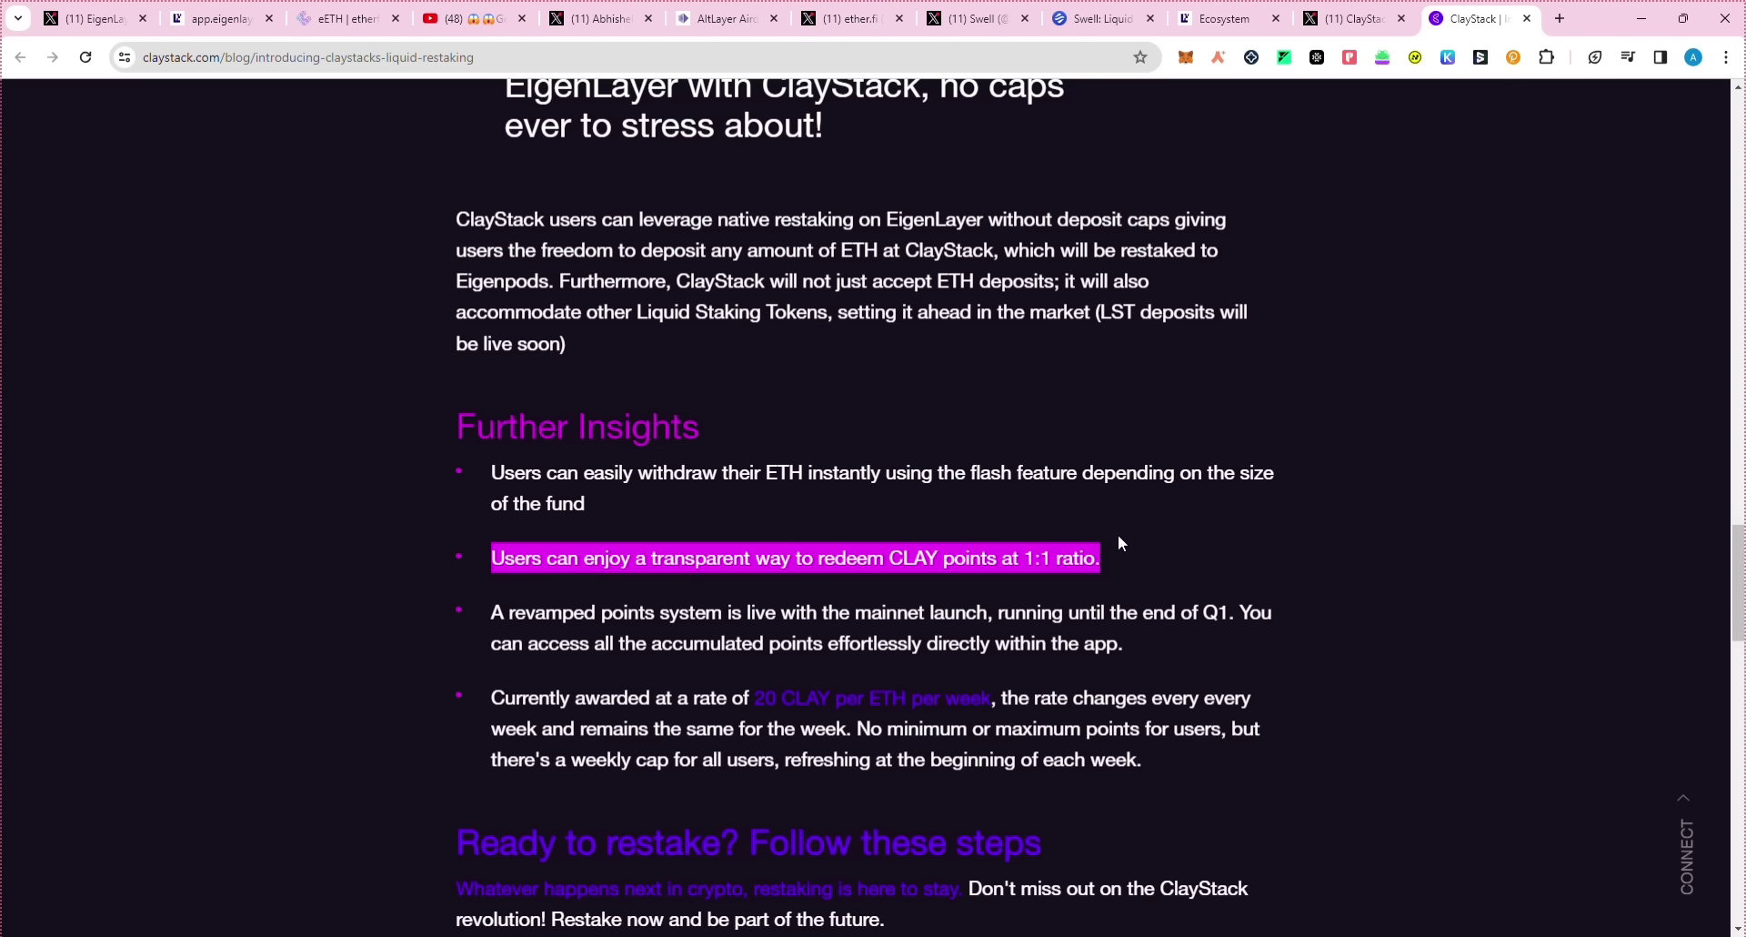
click(964, 527)
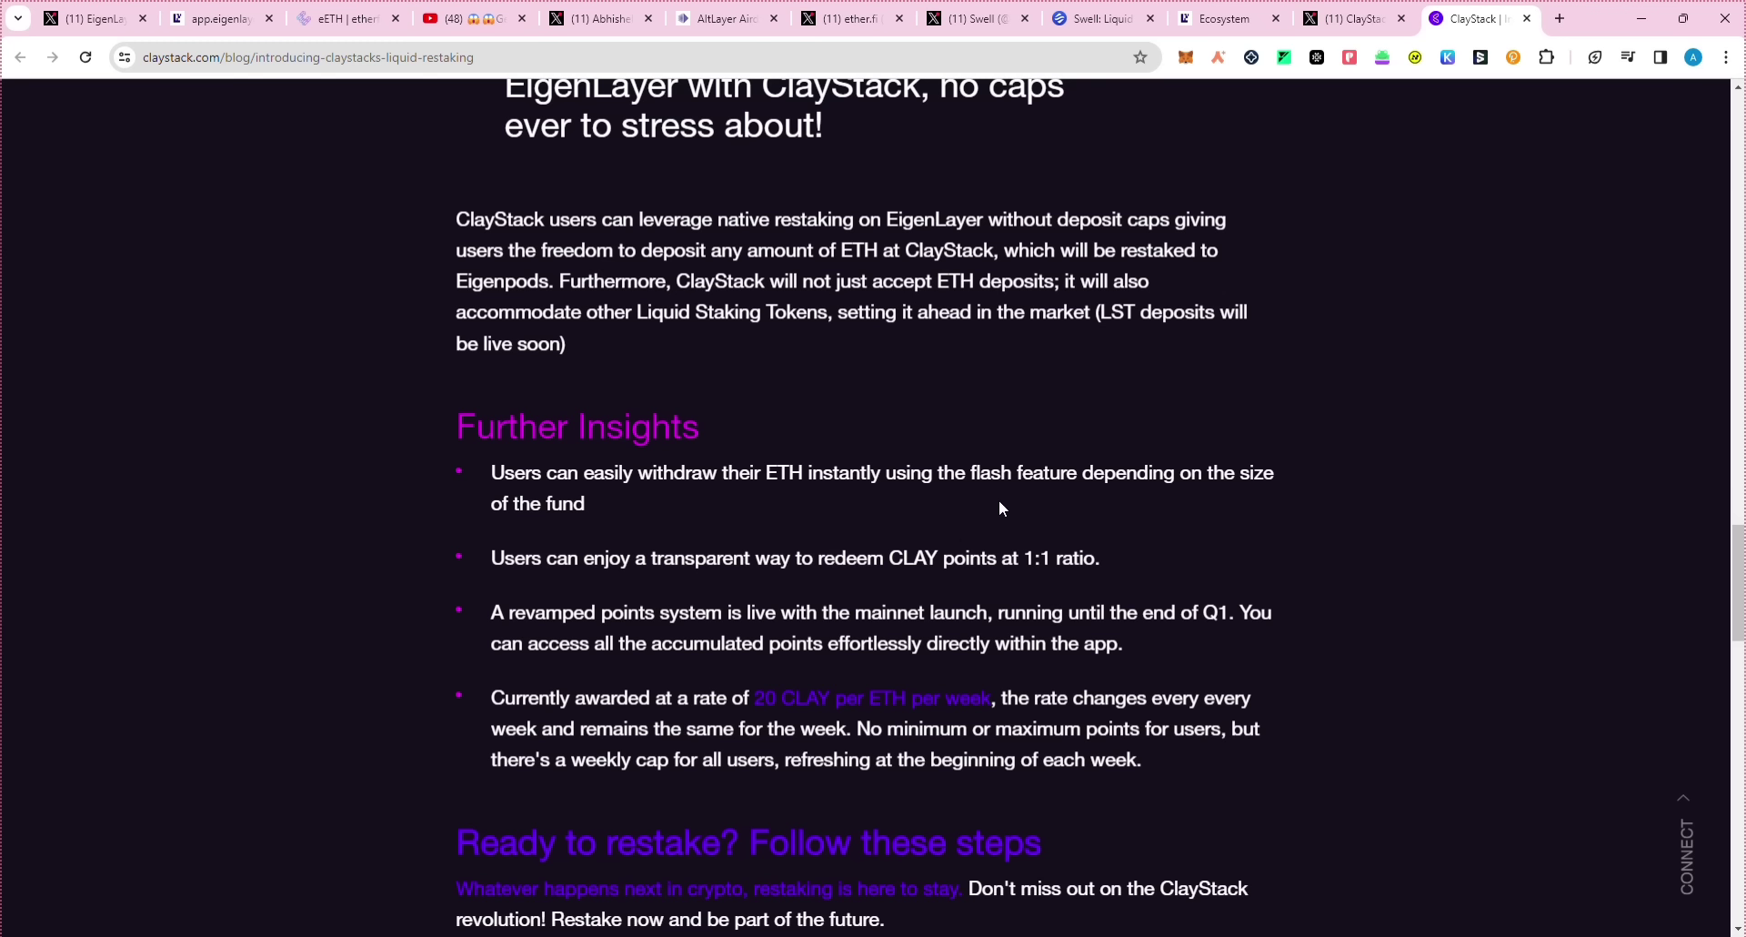
Step: Open EigenLayer's Swell Staked Ether page, enter 0.5 as the deposit amount, and return to the restaking dashboard
click(218, 18)
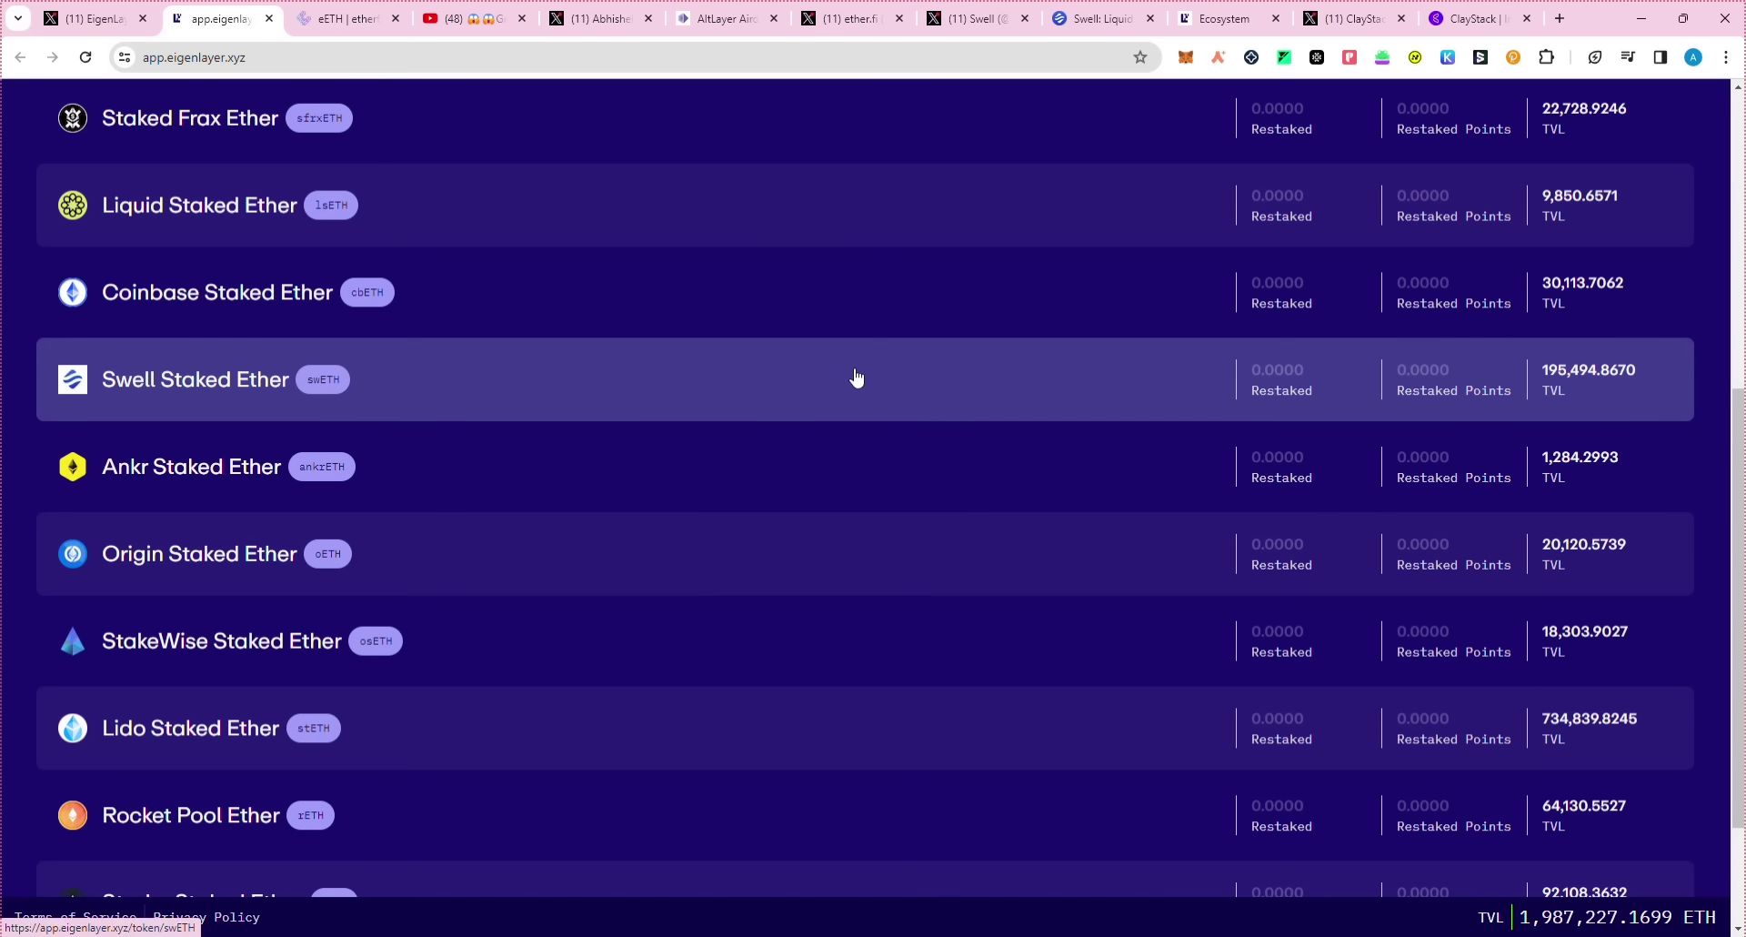
scroll(857, 373, up, 1)
click(1351, 471)
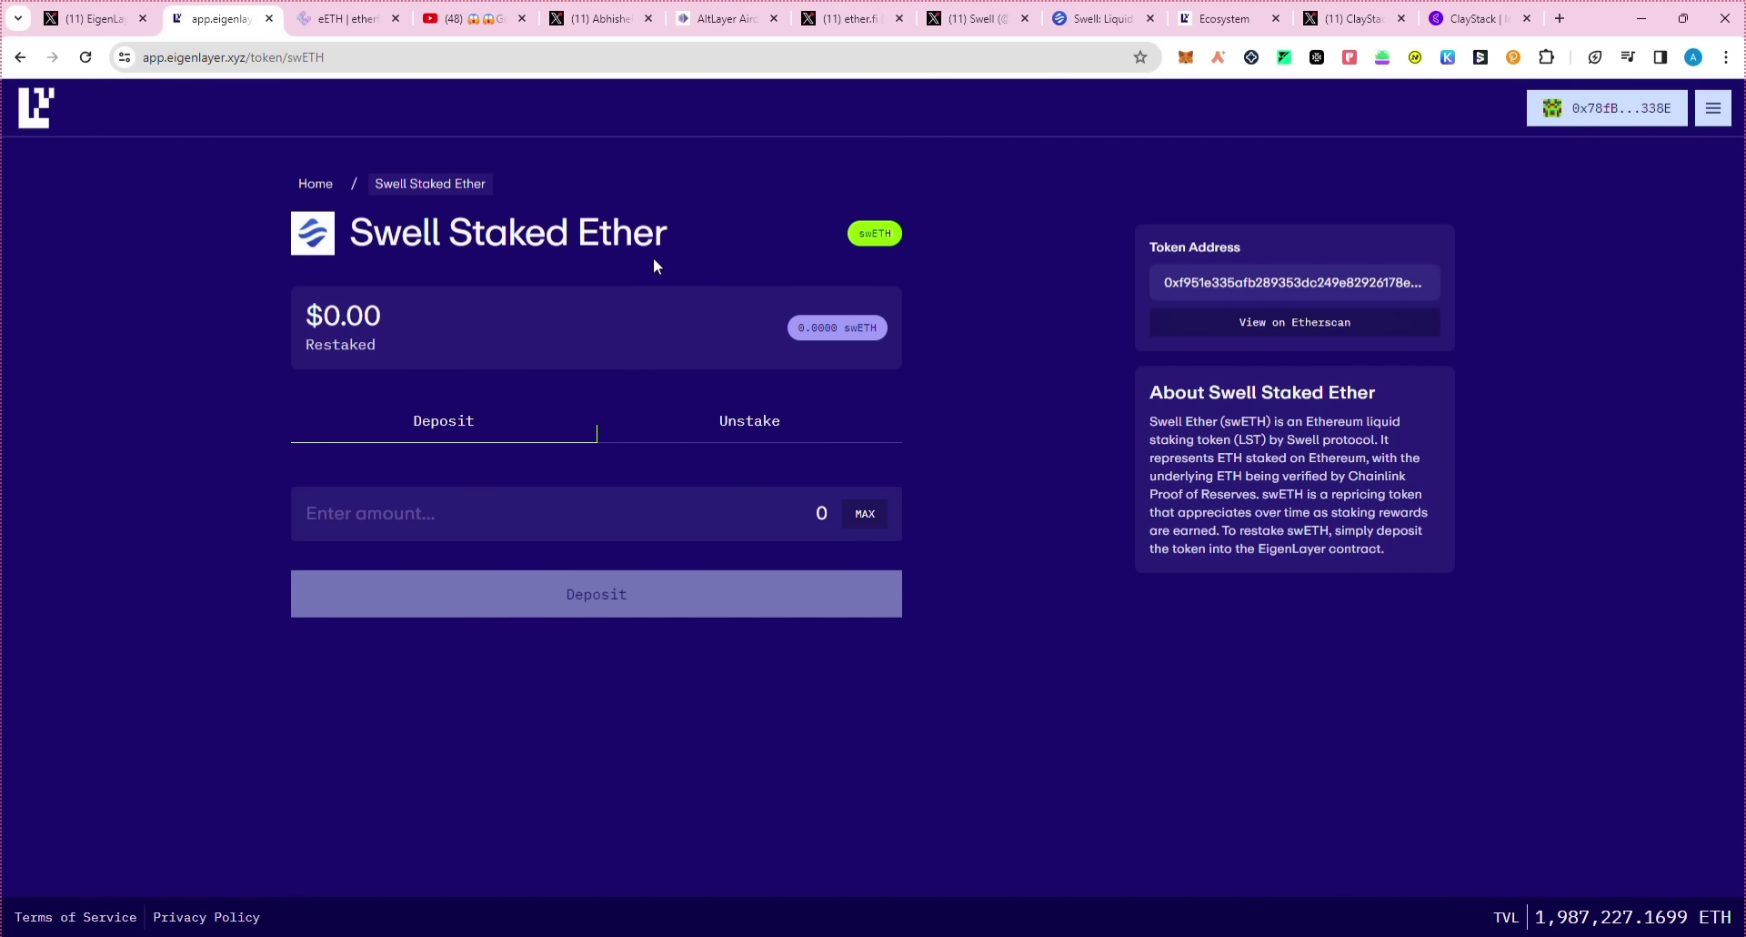
click(377, 20)
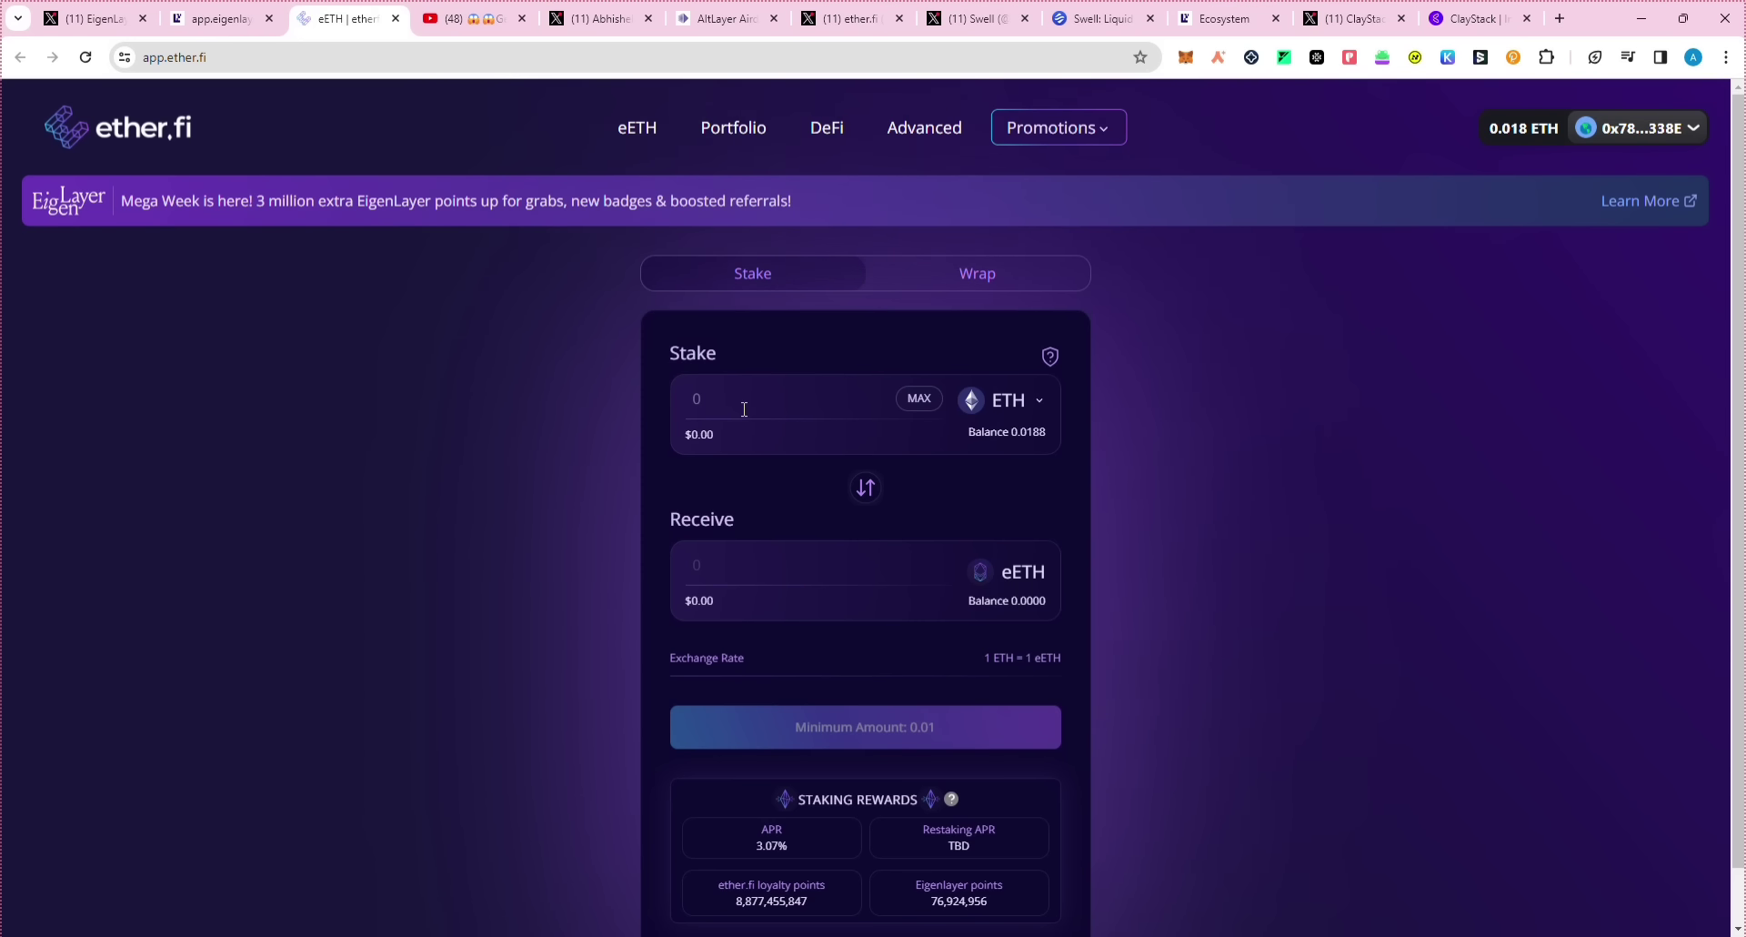
key(ctrl+shift+Tab)
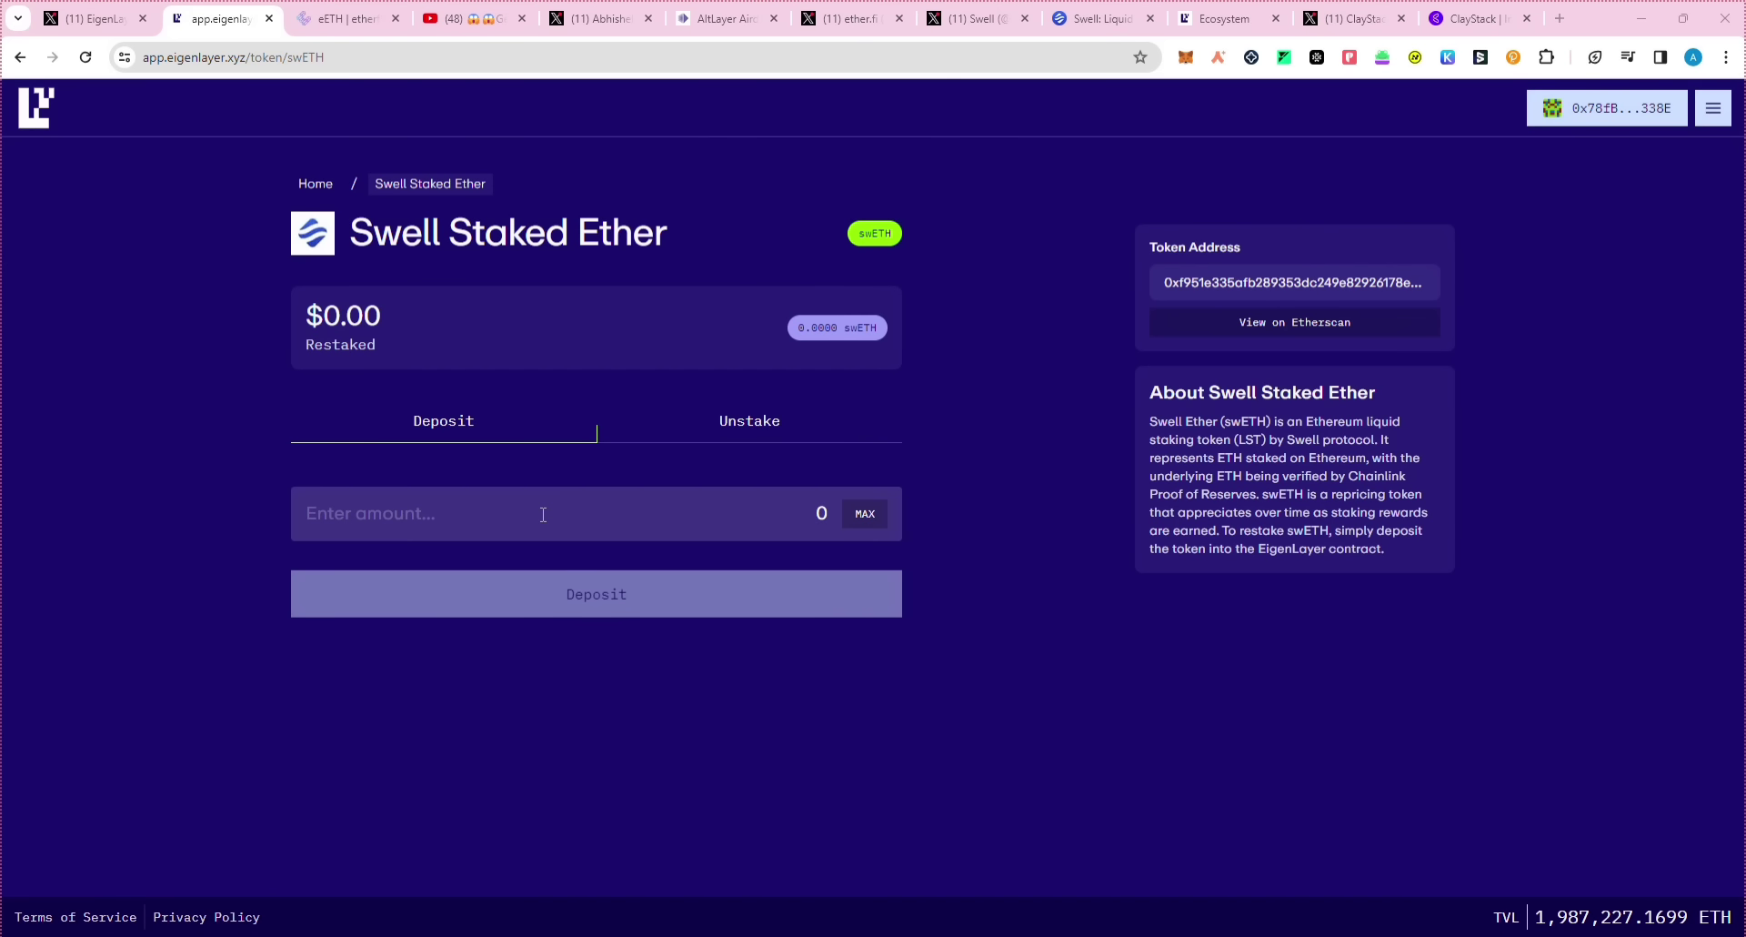
text(0.5)
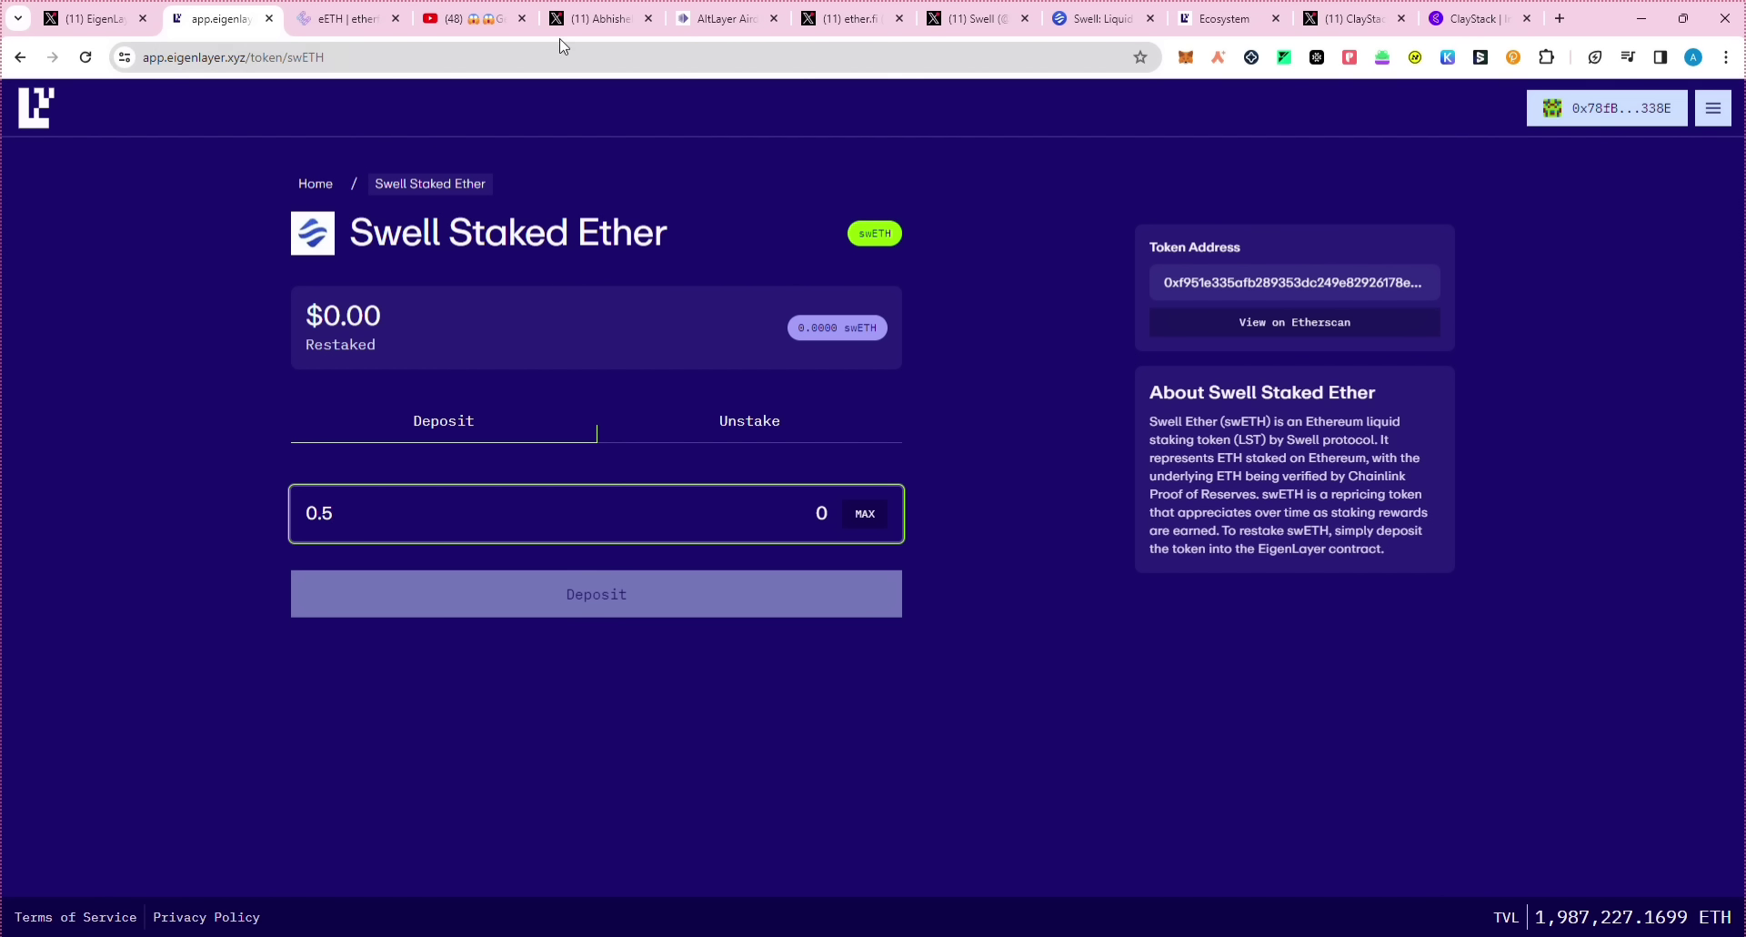
key(alt+Left)
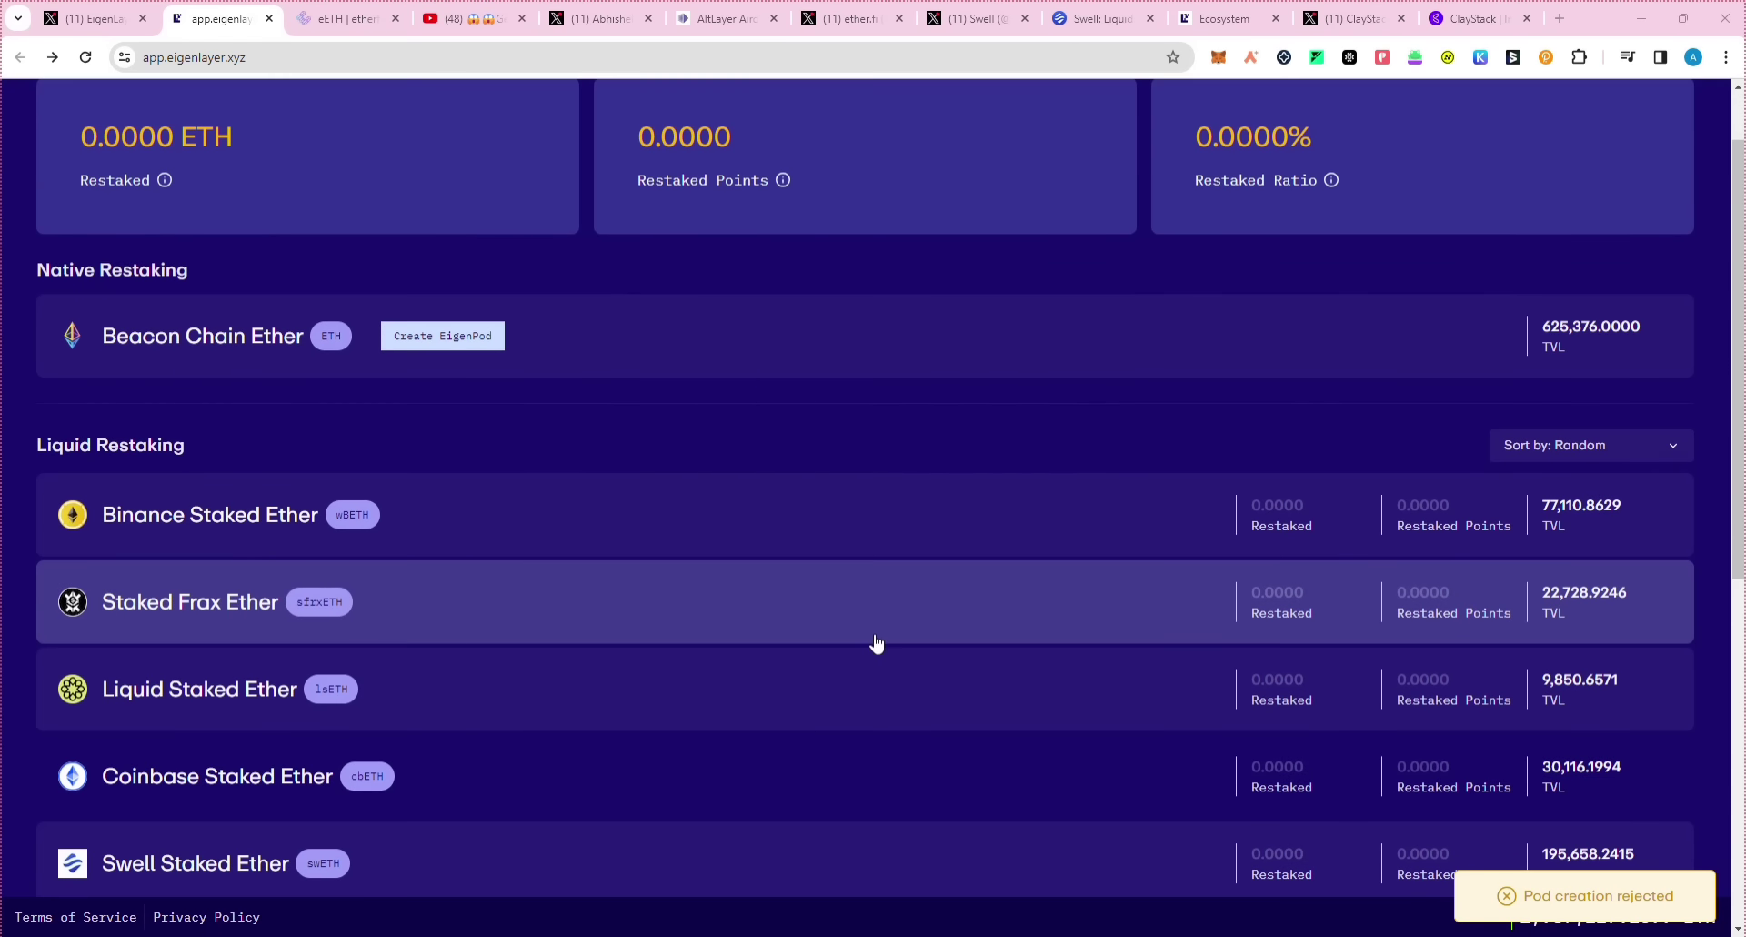
Step: Read ether.fi's pinned Mega Week post on X and return to the ether.fi staking page
scroll(460, 701, down, 1)
click(366, 14)
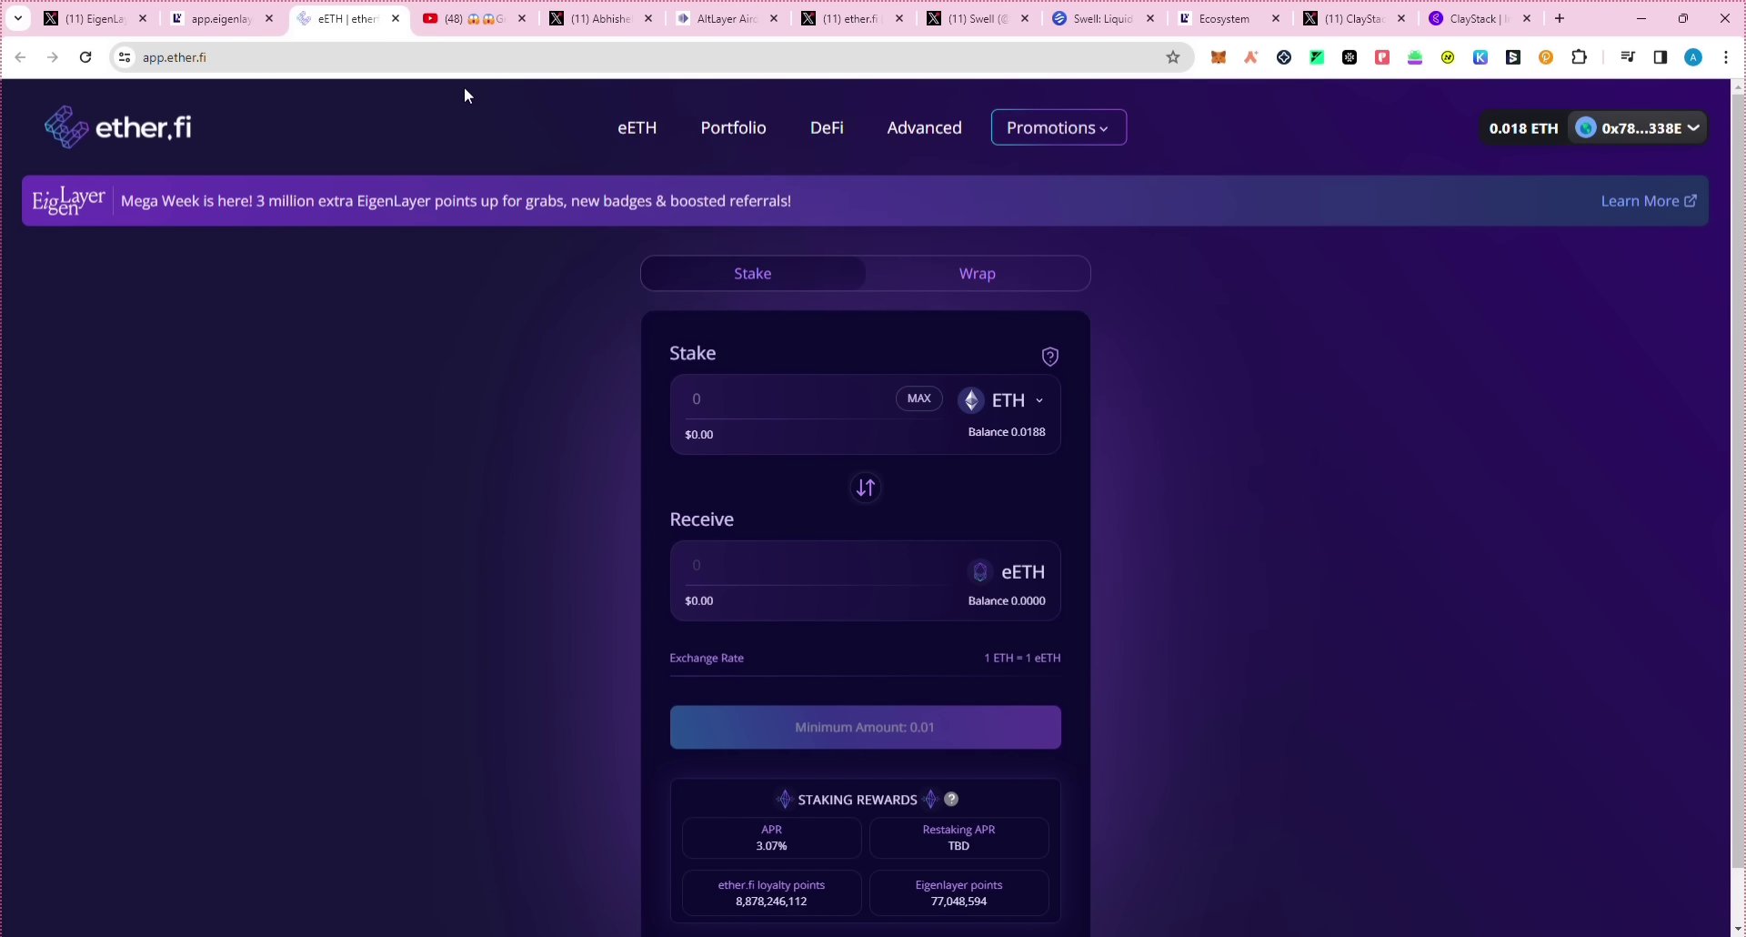
drag(845, 18, 720, 18)
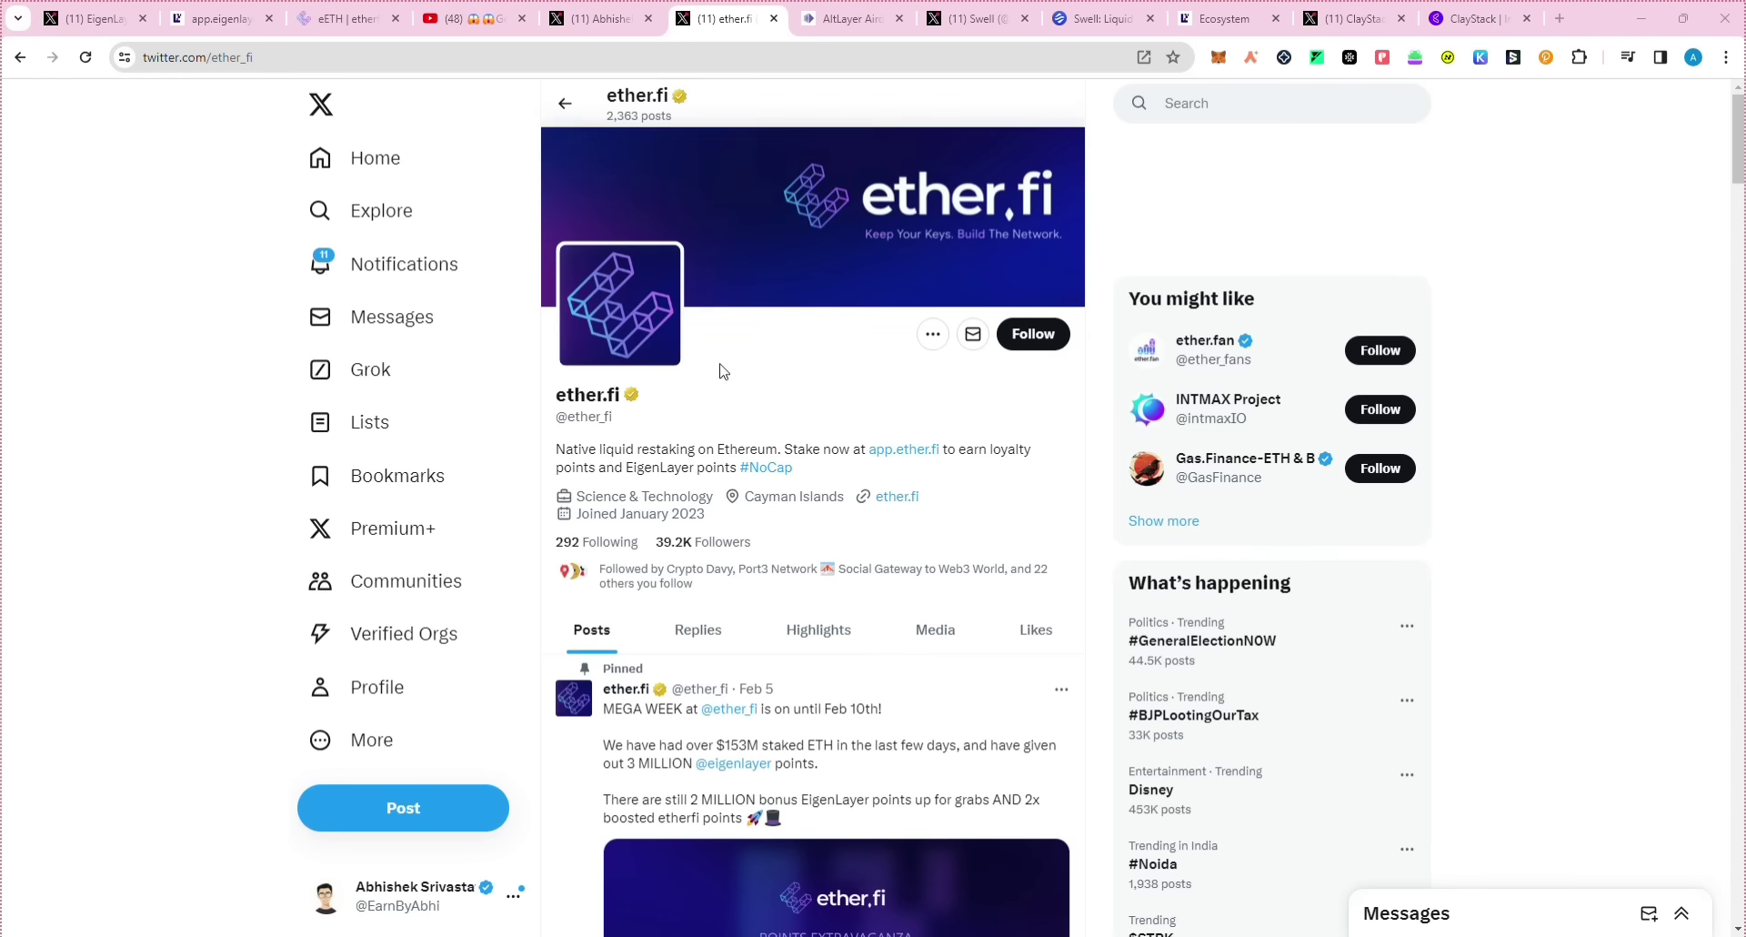
scroll(718, 371, down, 3)
click(854, 436)
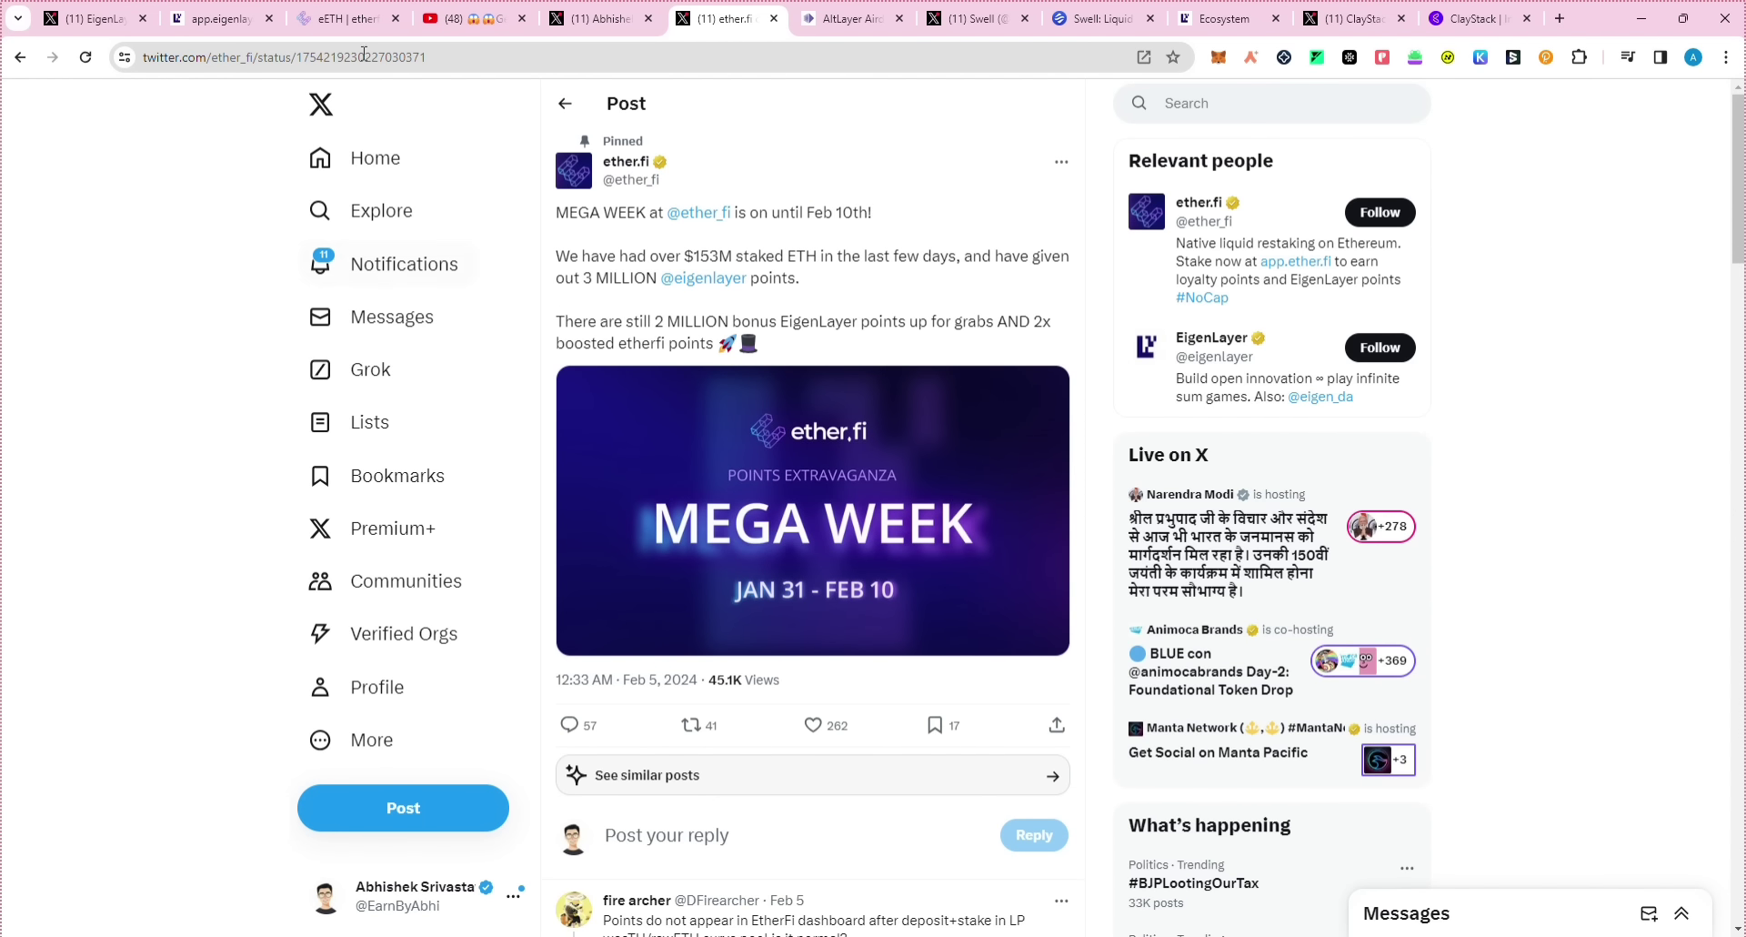
click(348, 18)
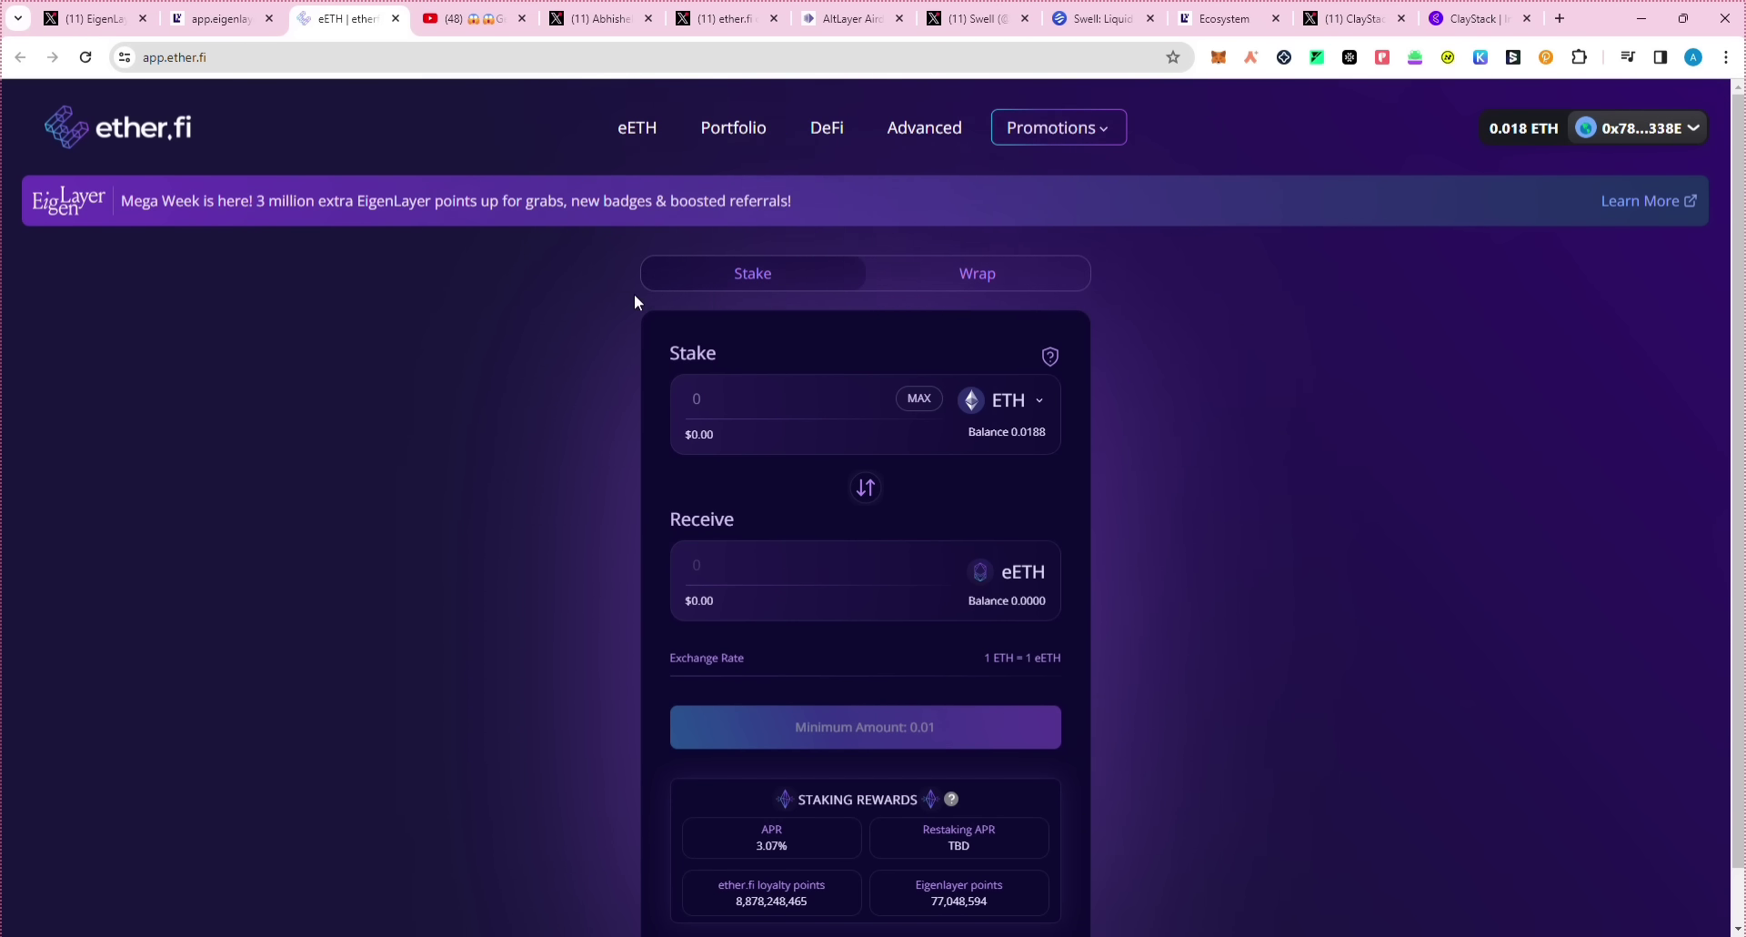
Step: View Swell's ETH to swETH staking form alongside EigenLayer's Swell Staked Ether deposit page
click(1066, 27)
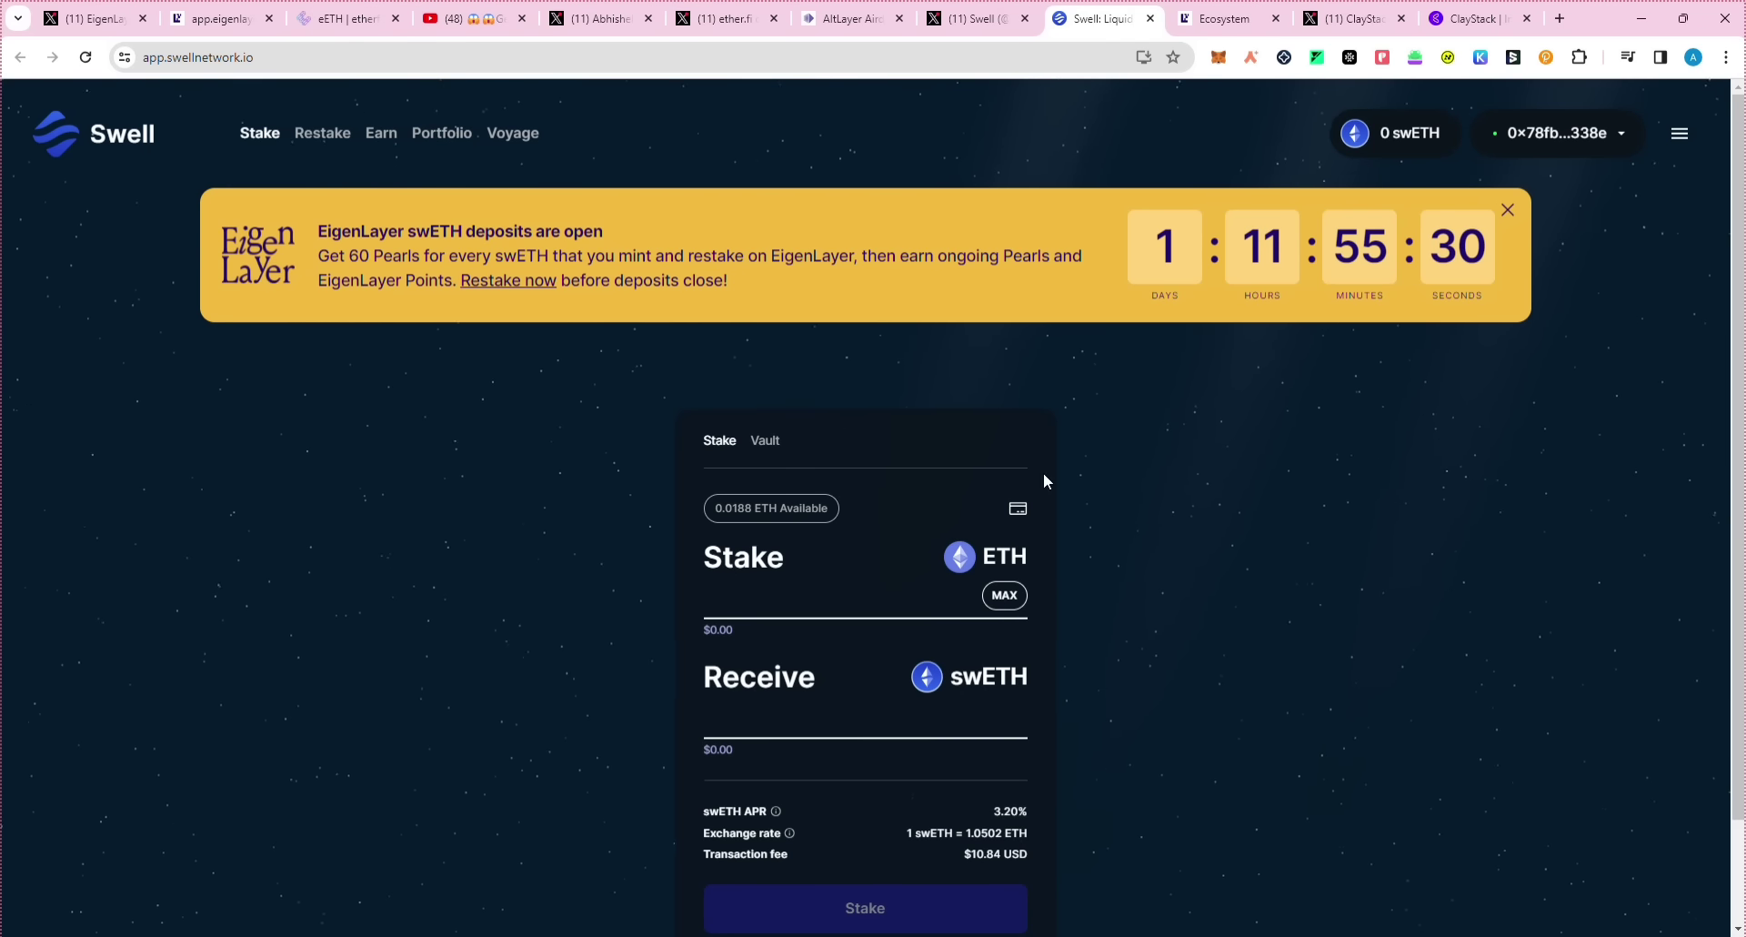
drag(983, 677, 991, 727)
click(223, 19)
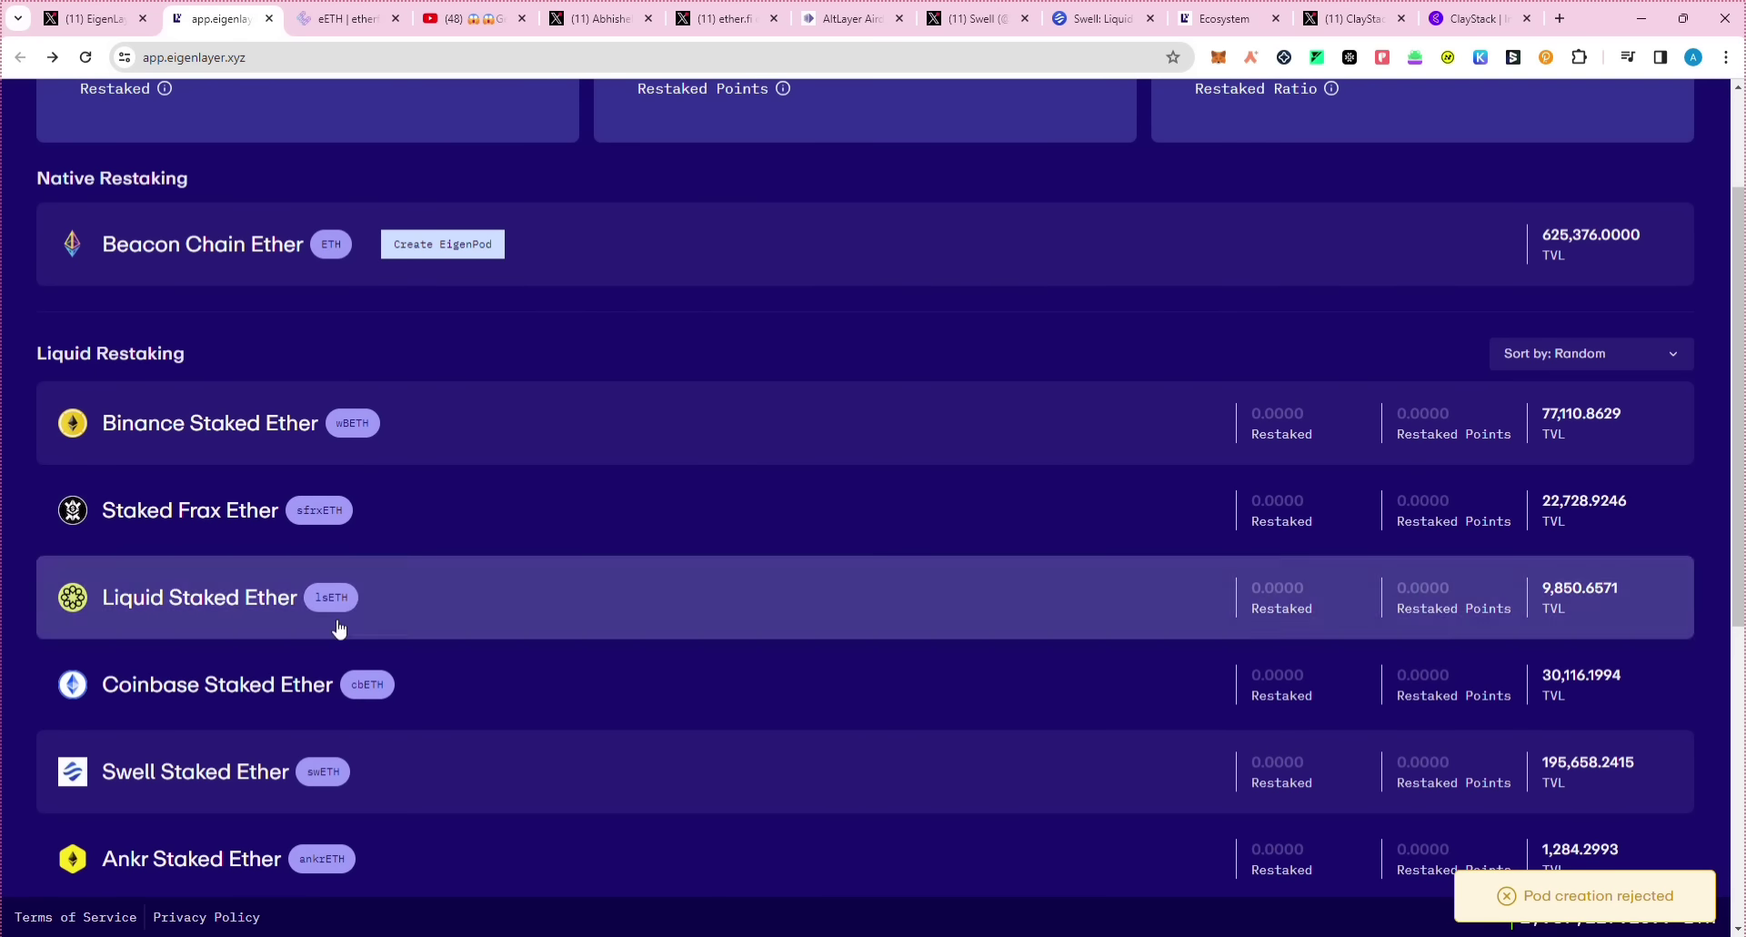
click(355, 767)
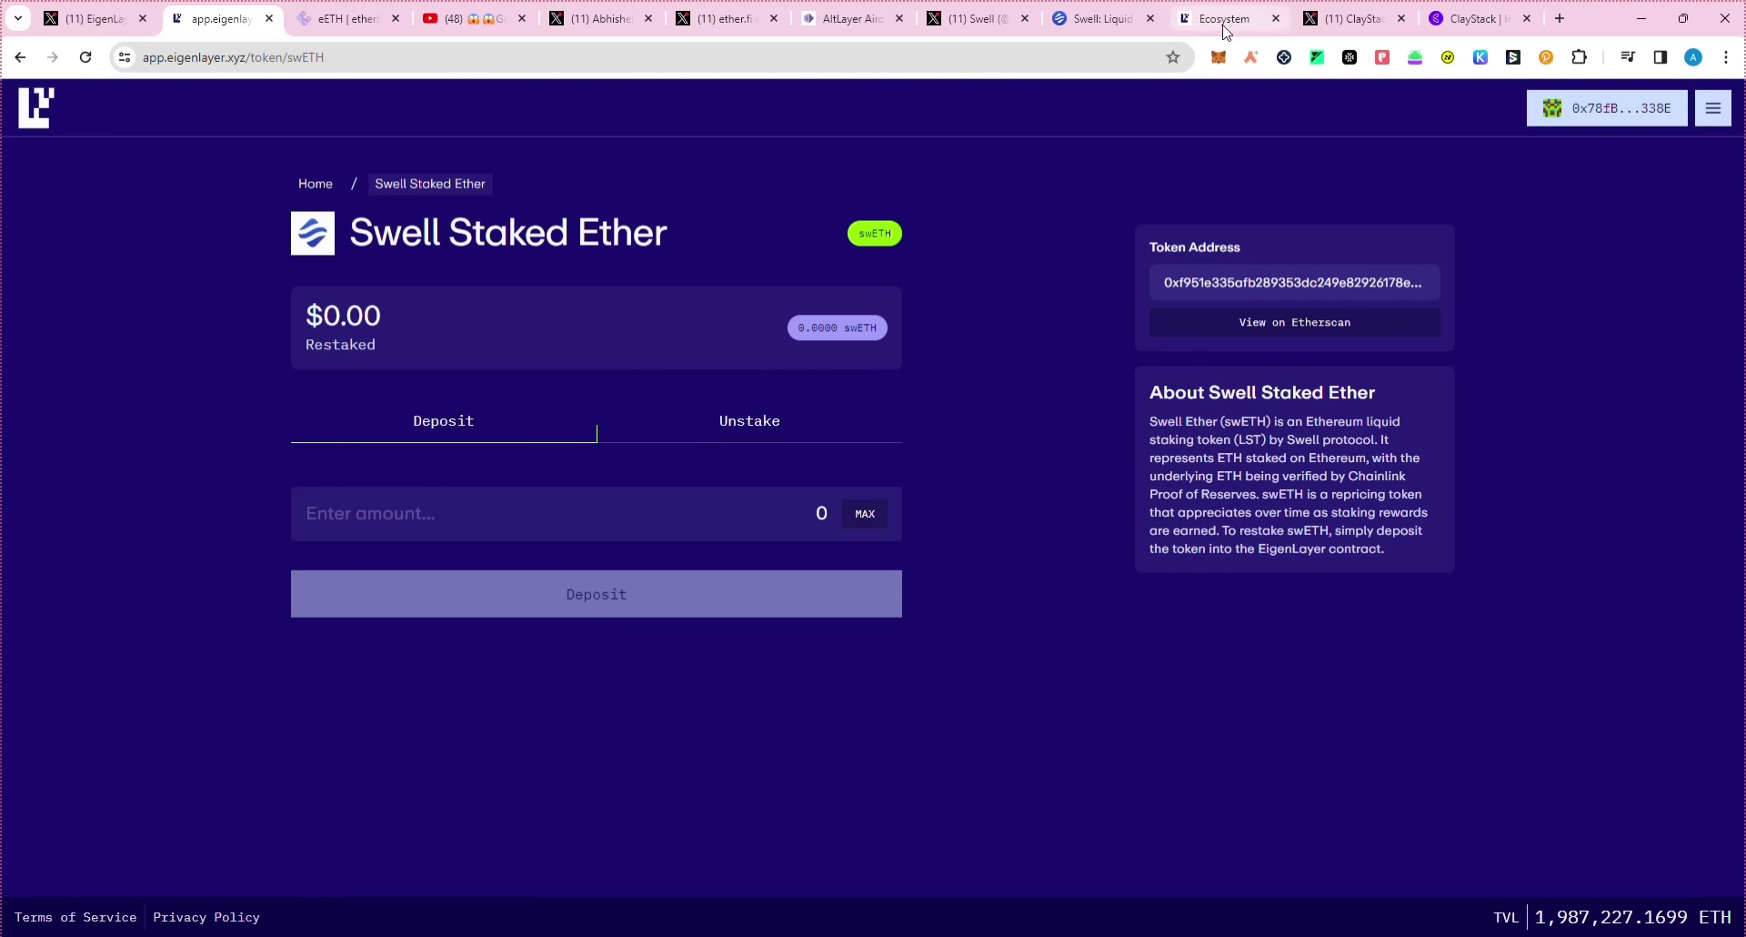
click(1103, 19)
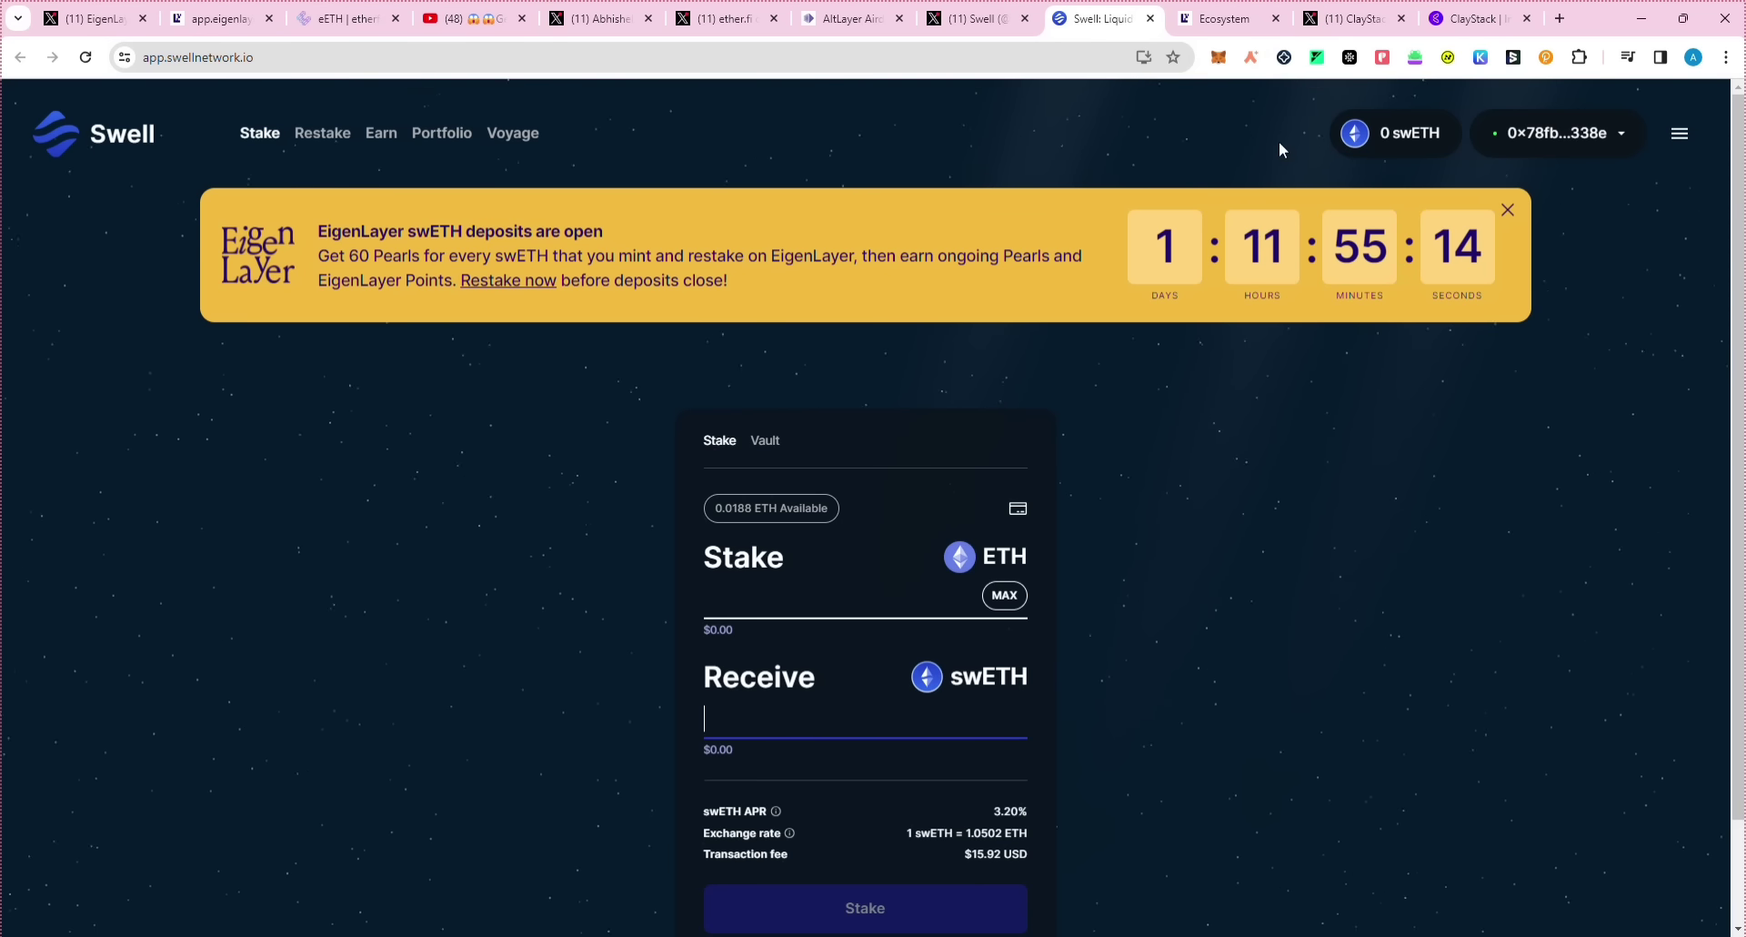
Step: Reread the CLAY points benefit in ClayStack's pinned post and view the project cards in EigenLayer's ecosystem directory
click(1355, 18)
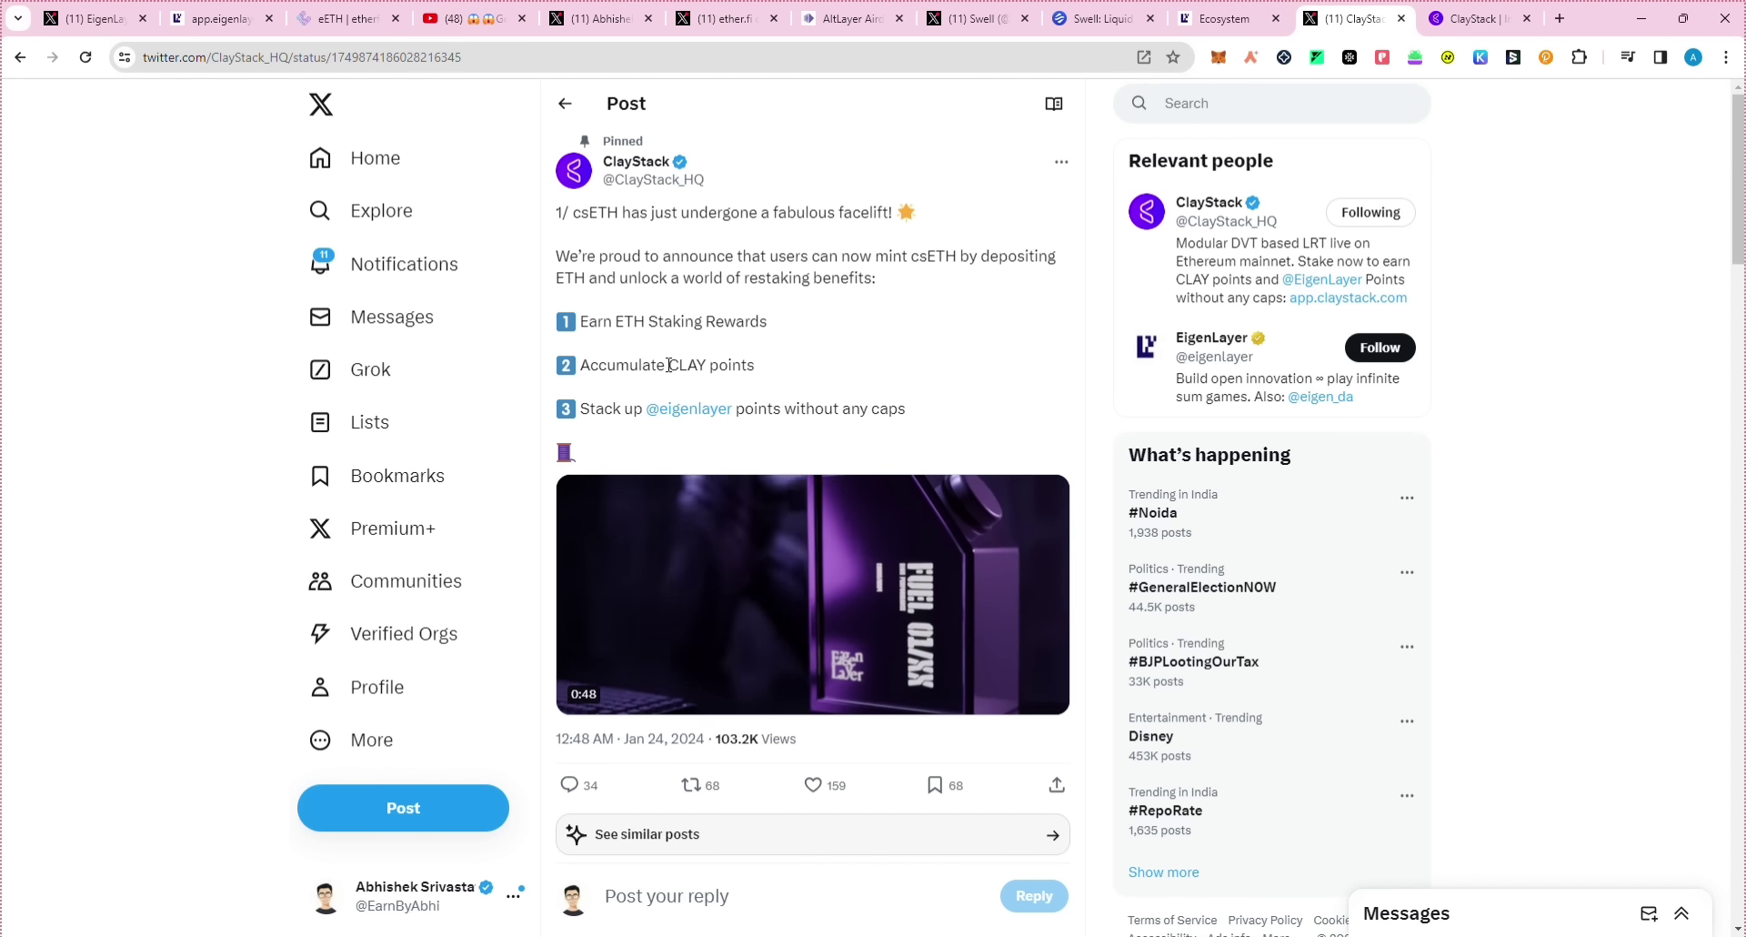
drag(674, 364, 754, 365)
click(773, 387)
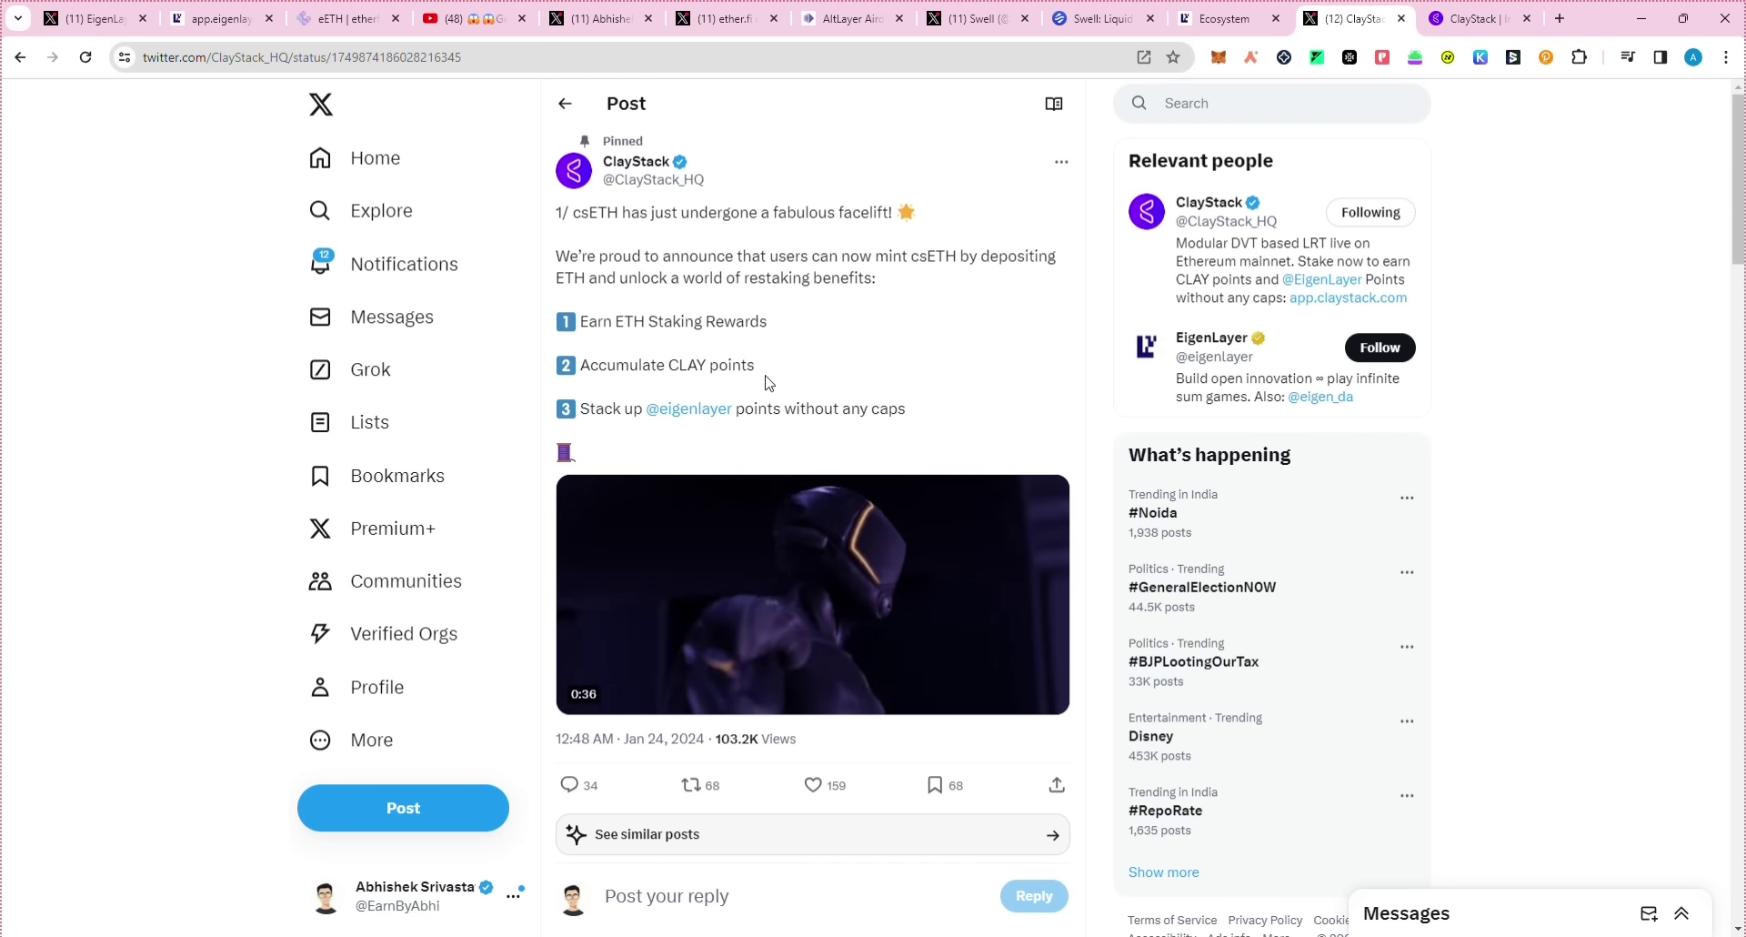
click(1230, 18)
scroll(890, 526, up, 2)
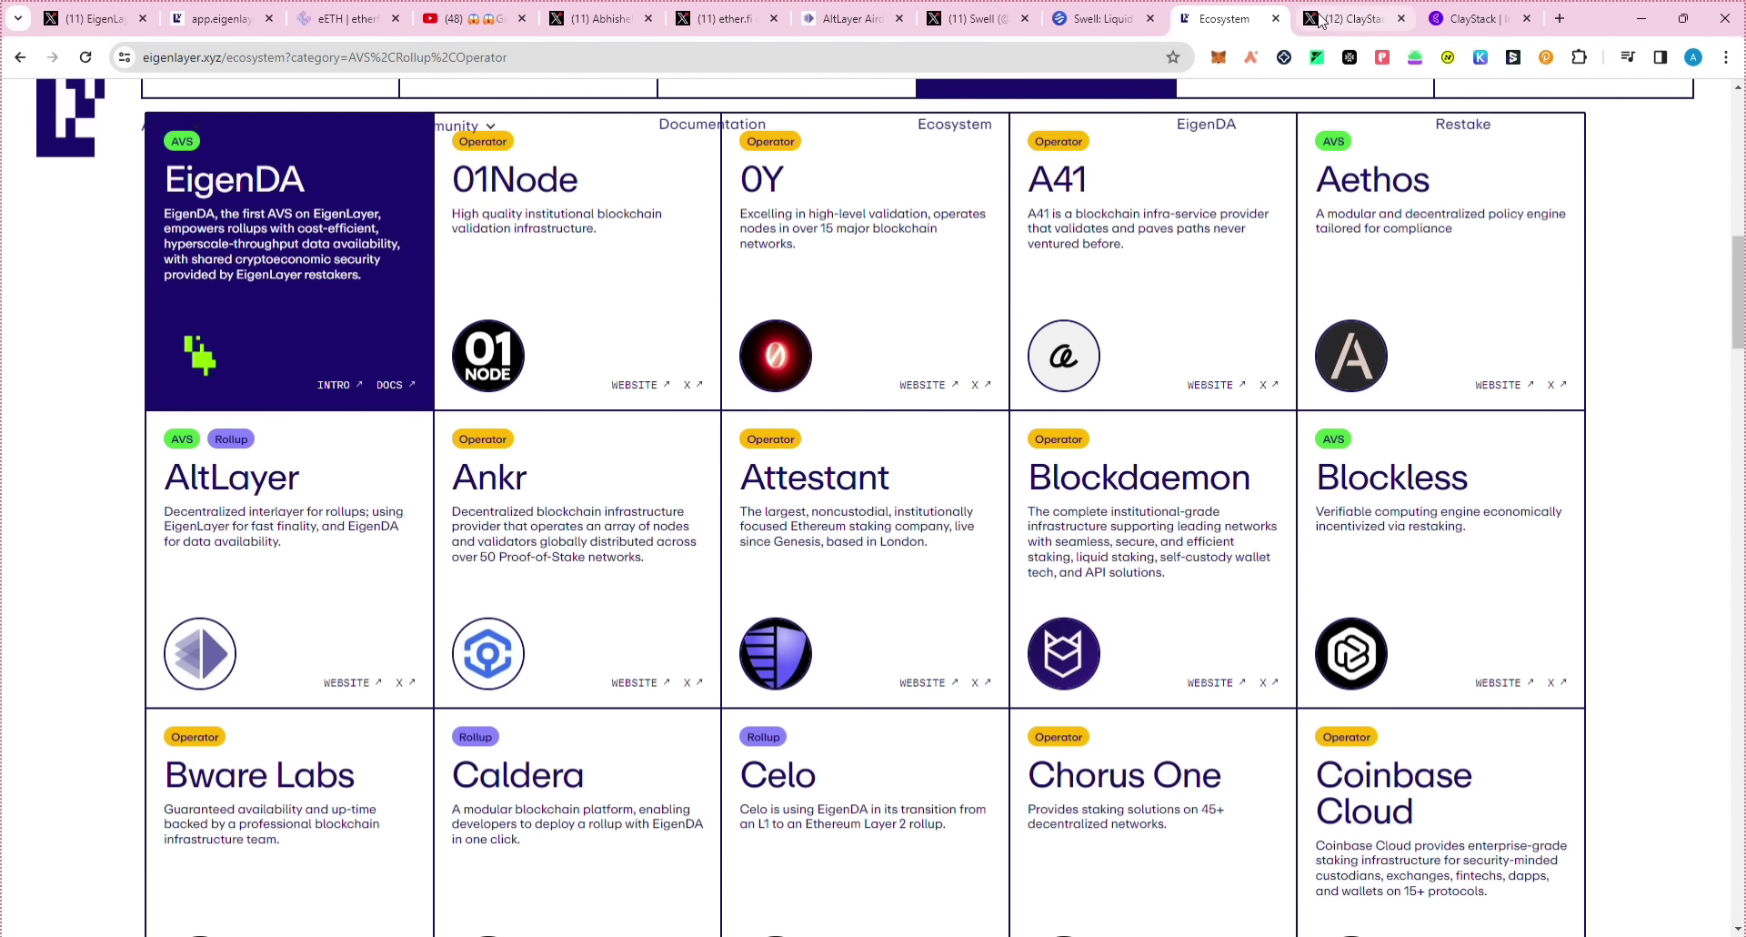
Step: Review the points system duration in ClayStack's liquid restaking article, and switch to EigenLayer's Restaking Reloaded post on X
click(1350, 19)
click(1444, 20)
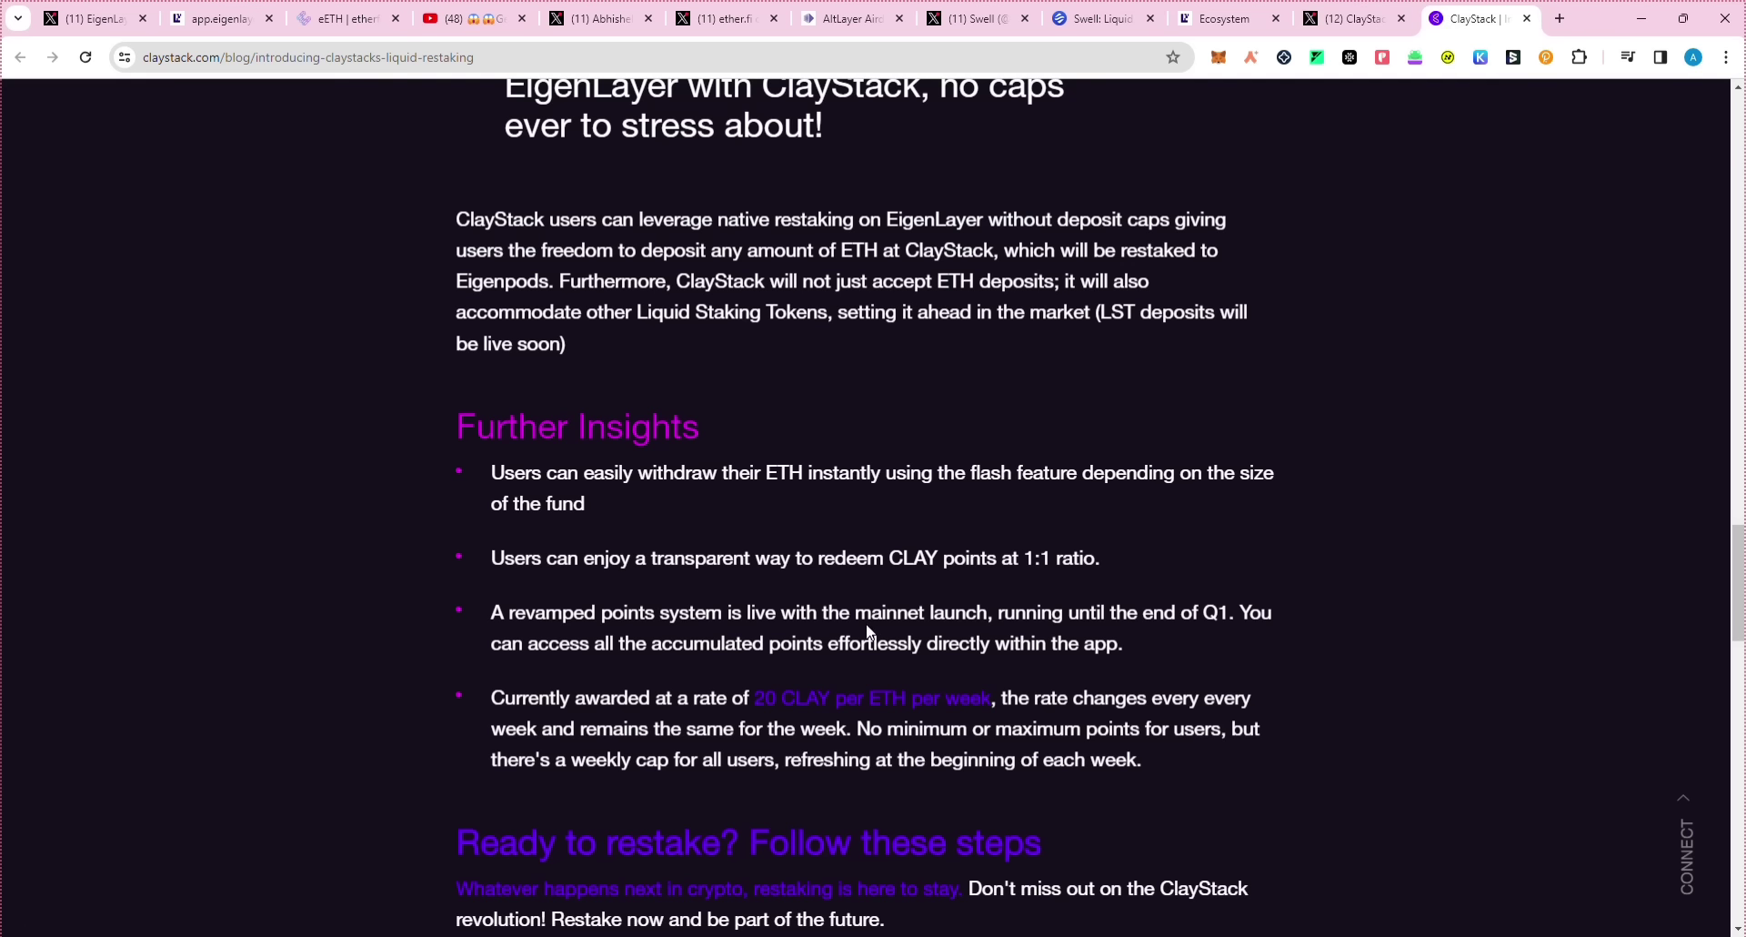
drag(857, 613, 1238, 612)
click(1083, 577)
scroll(1083, 577, up, 2)
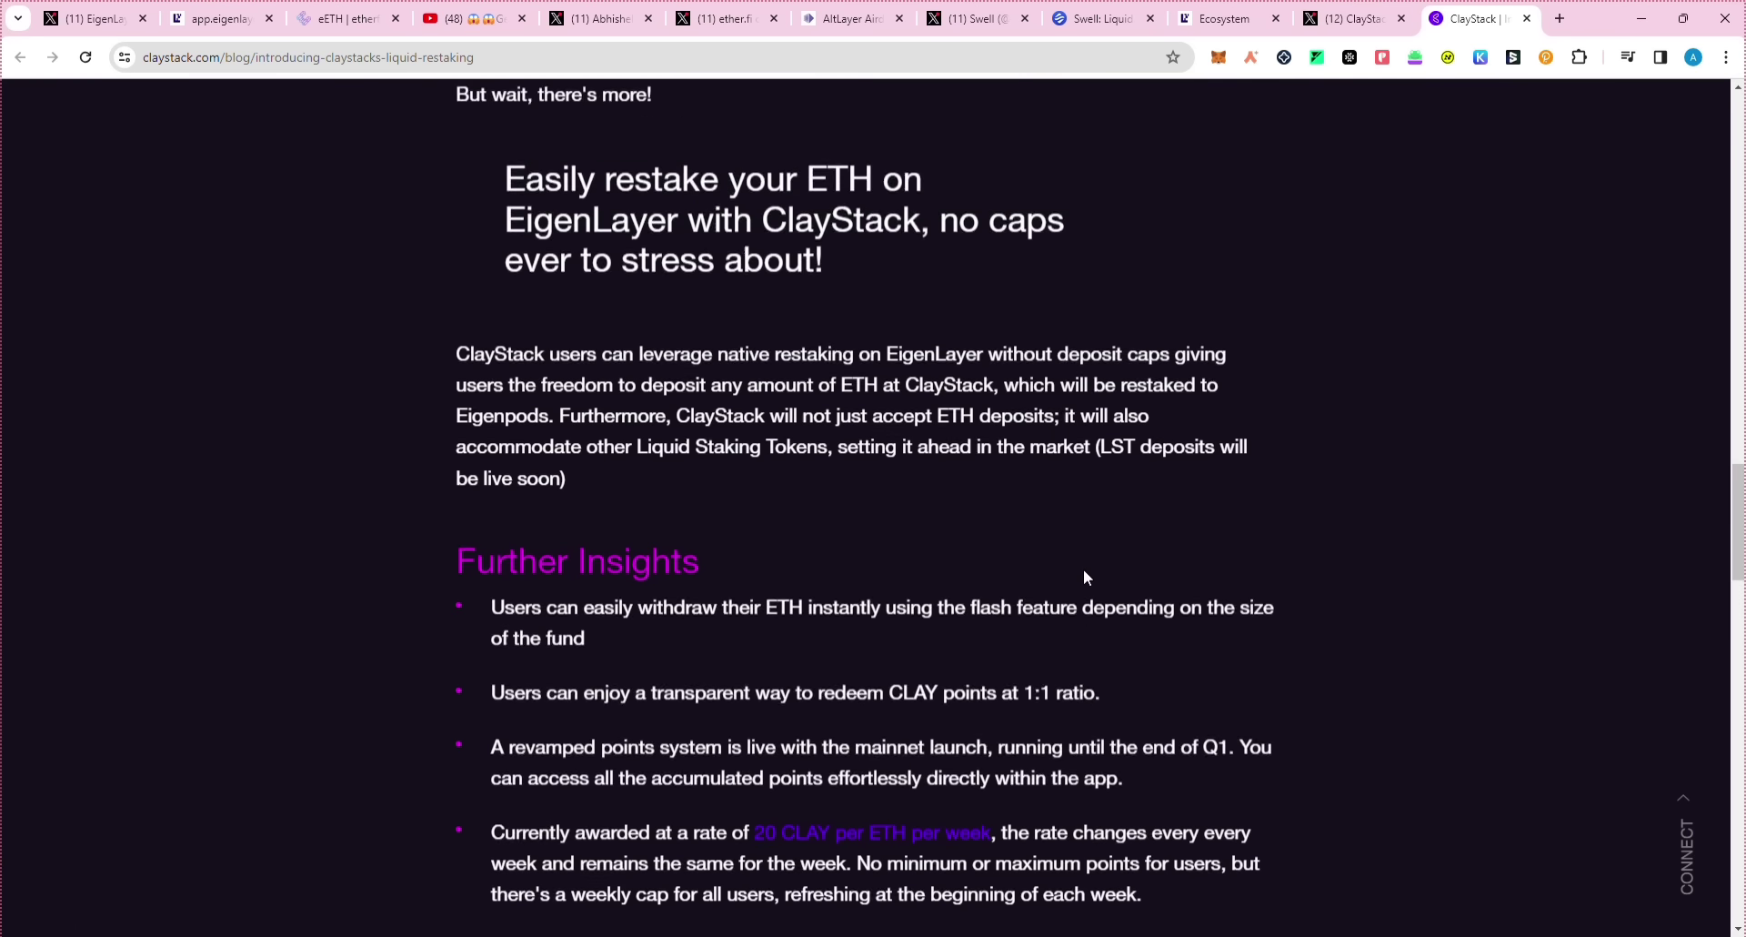
scroll(1077, 575, up, 20)
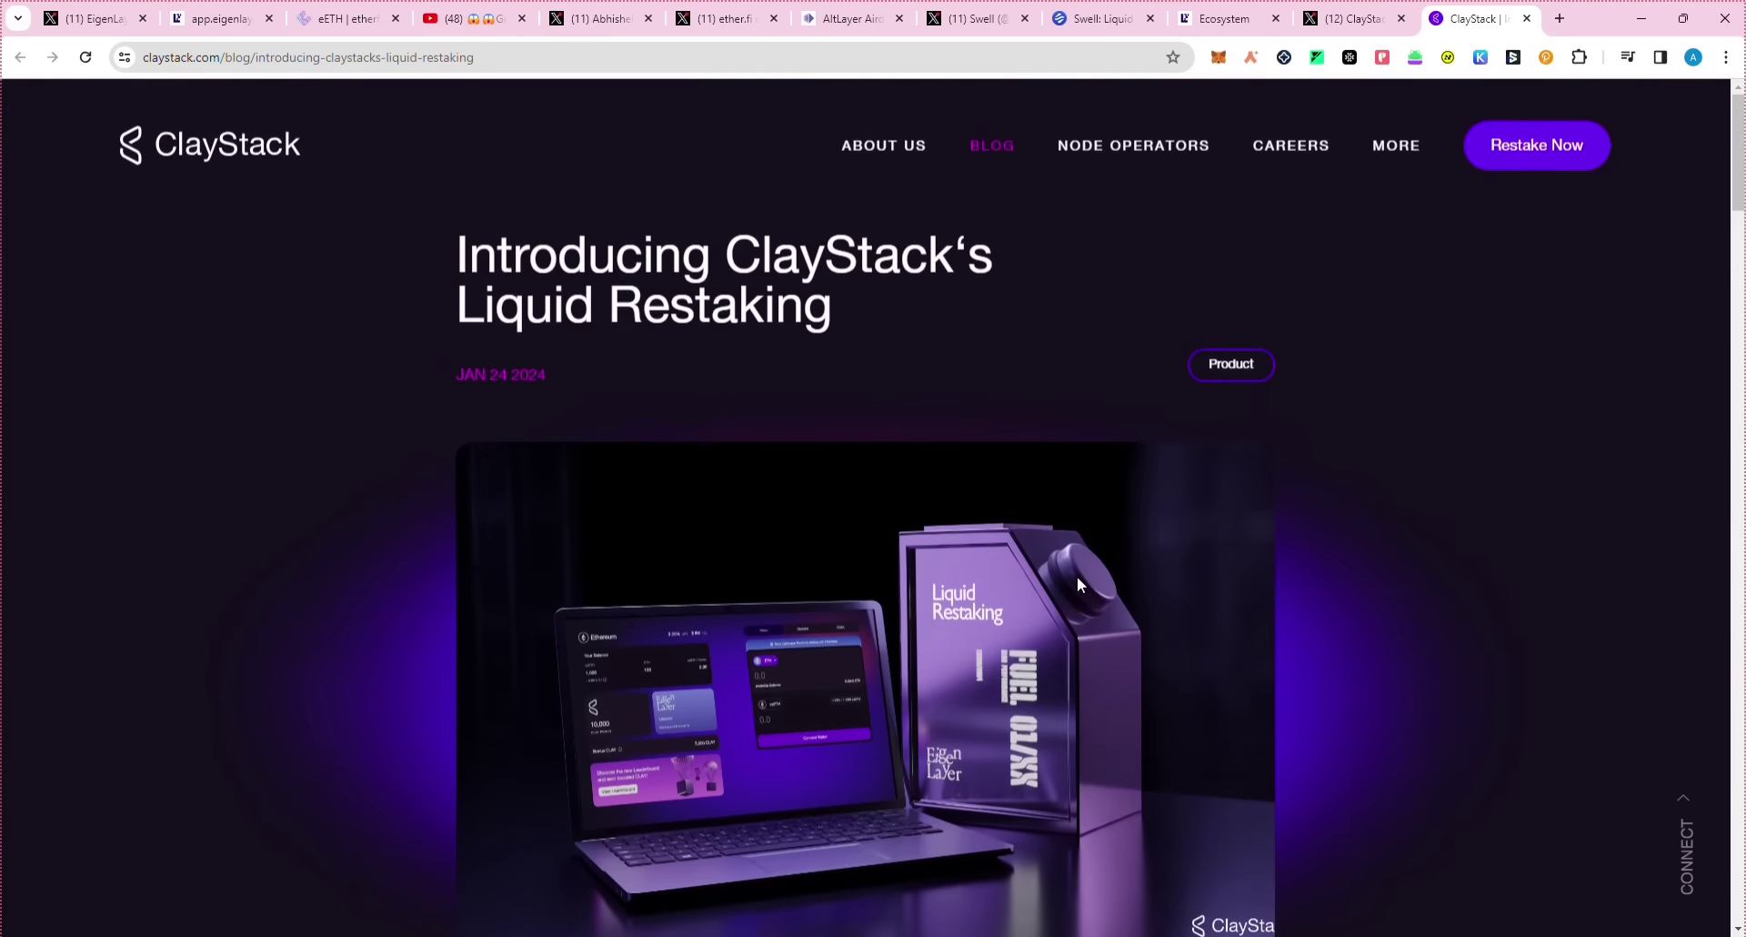
click(91, 18)
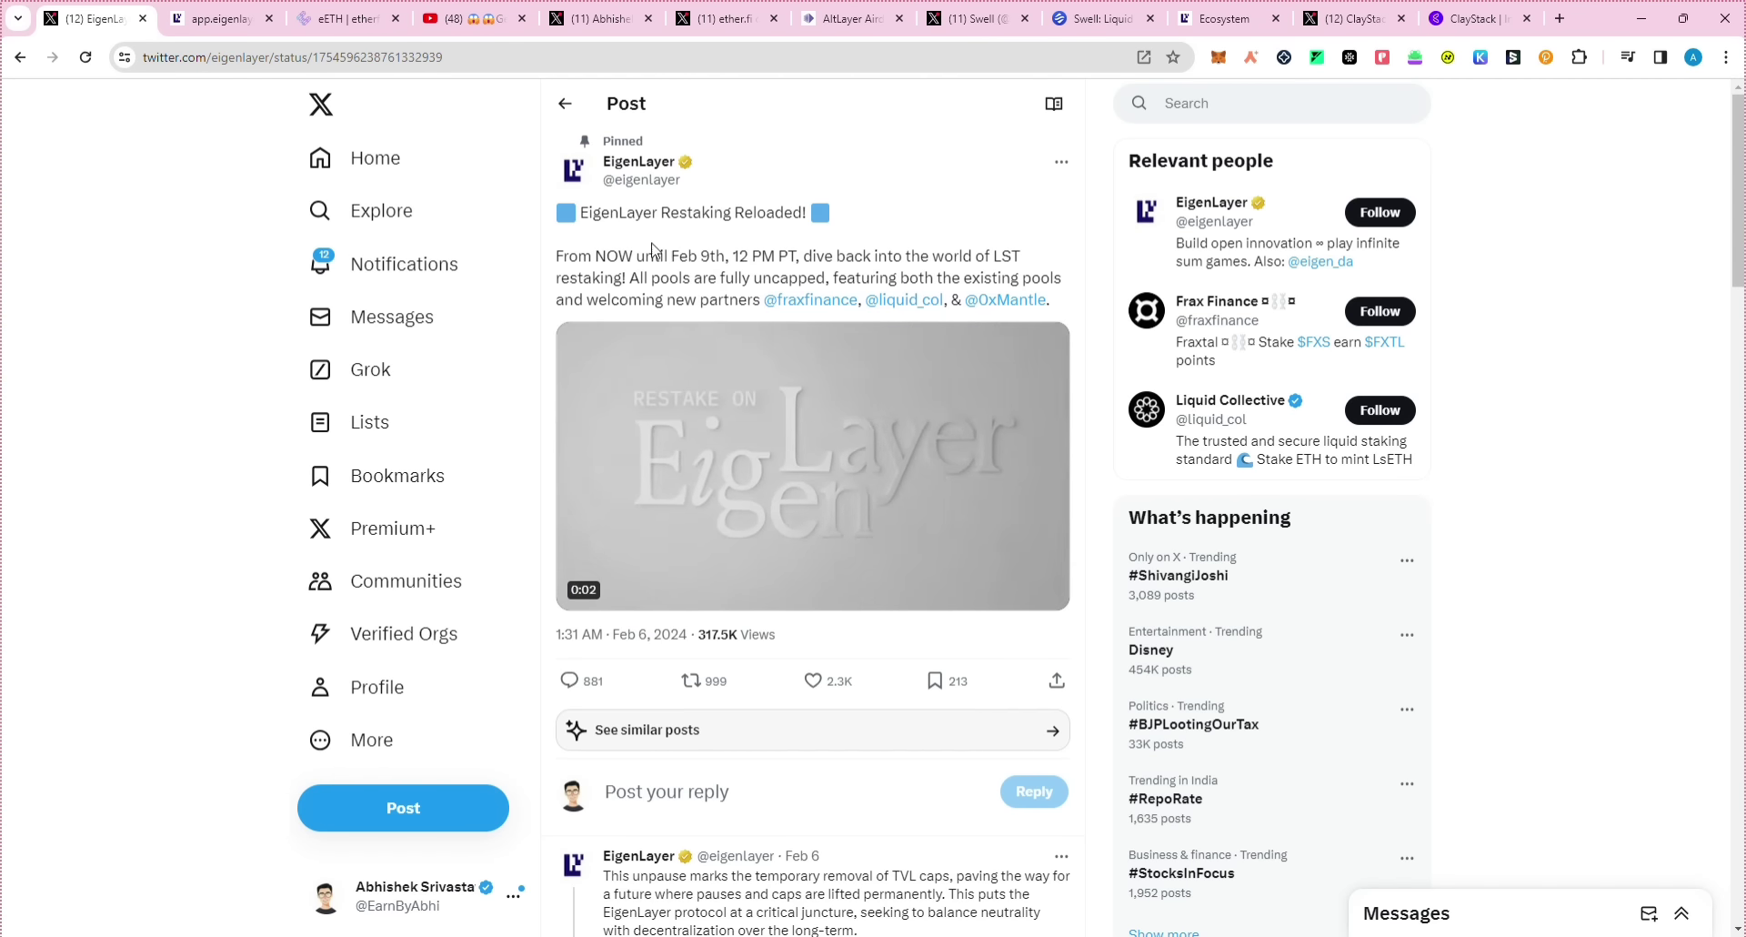
Step: View EigenLayer's native and liquid restaking pools overview, and return to the Restaking Reloaded post on X
click(218, 18)
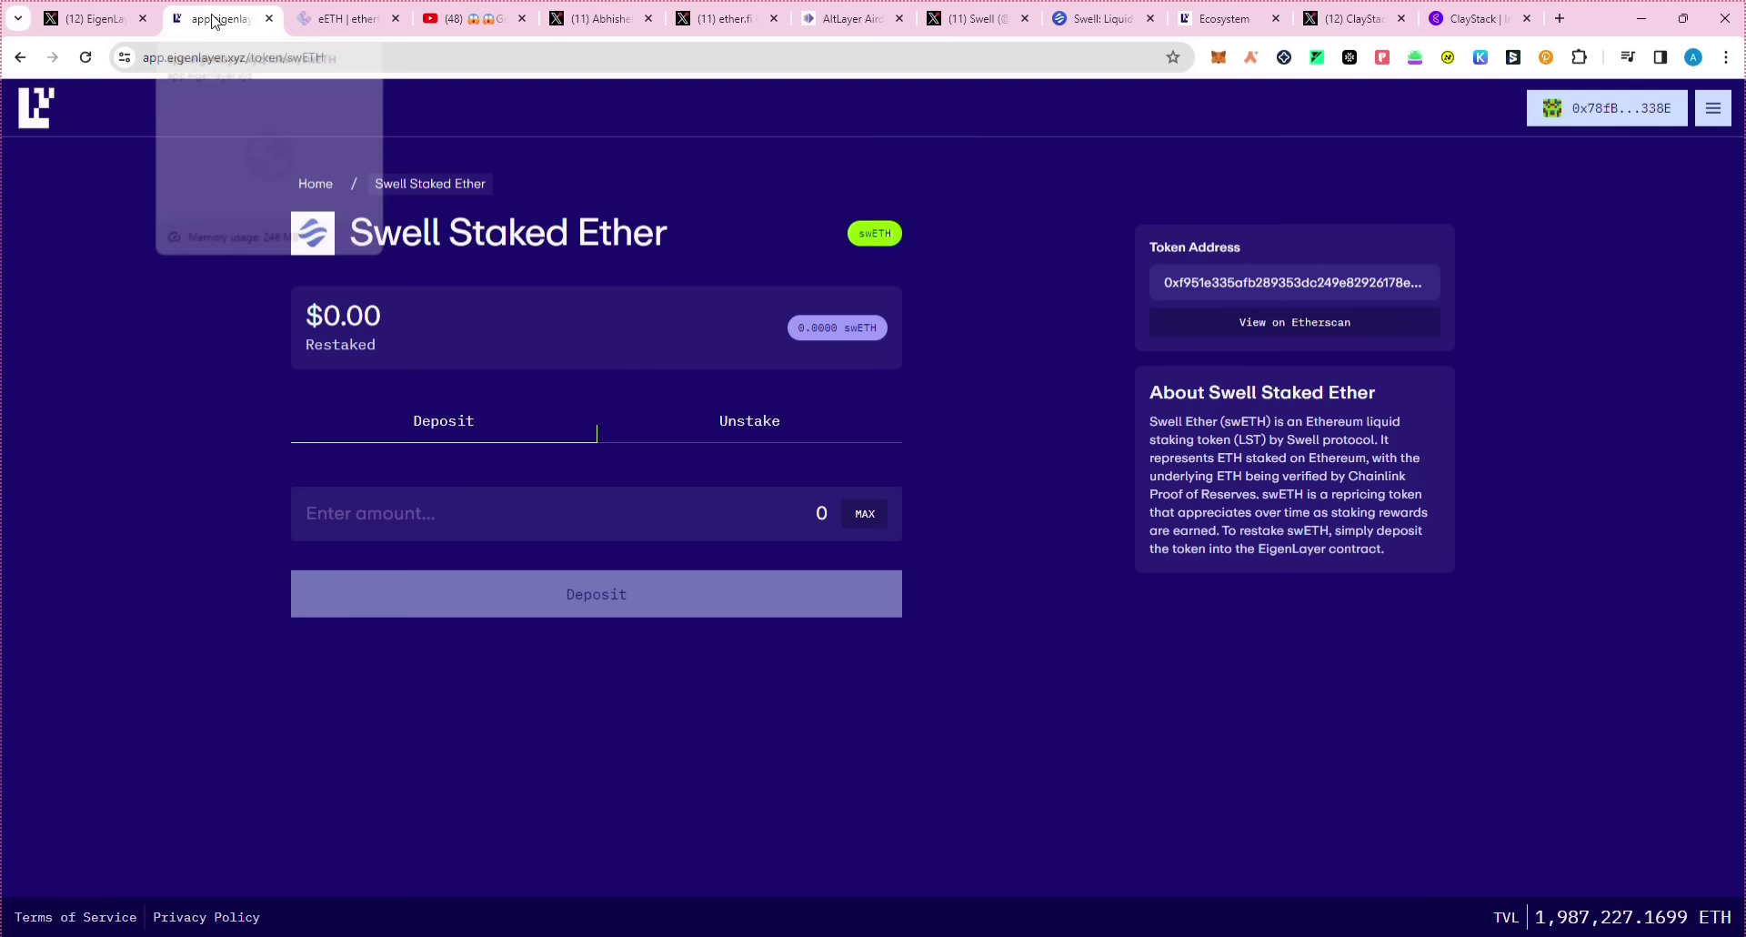
click(19, 57)
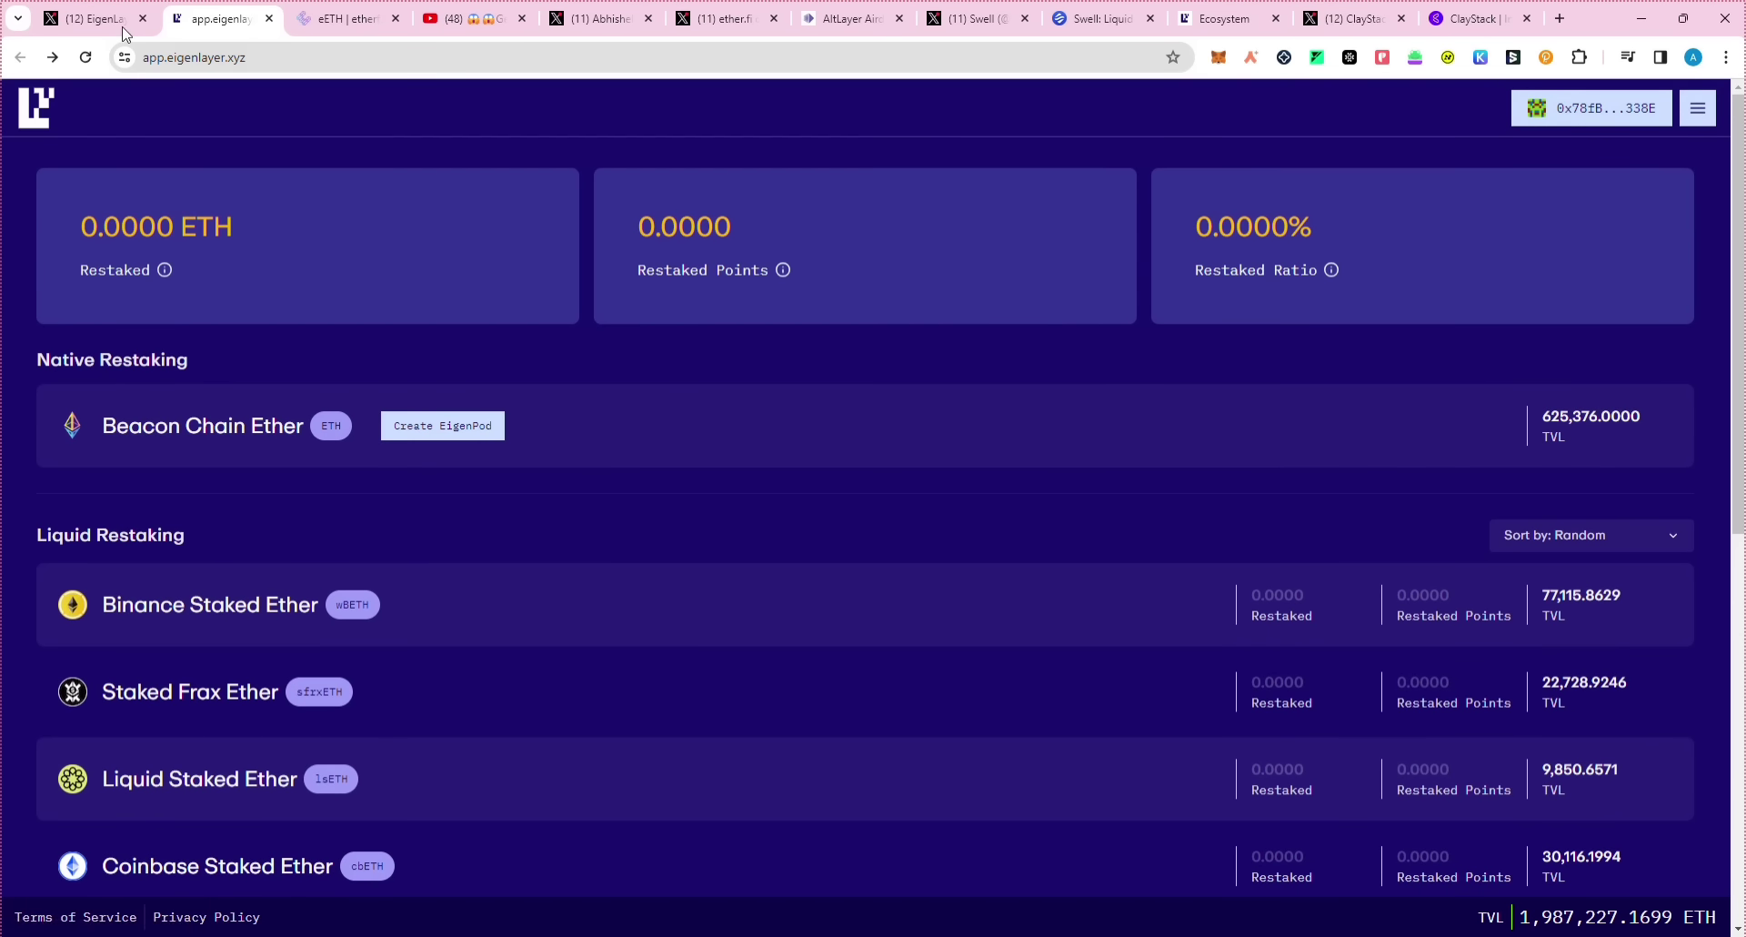
click(124, 30)
click(575, 150)
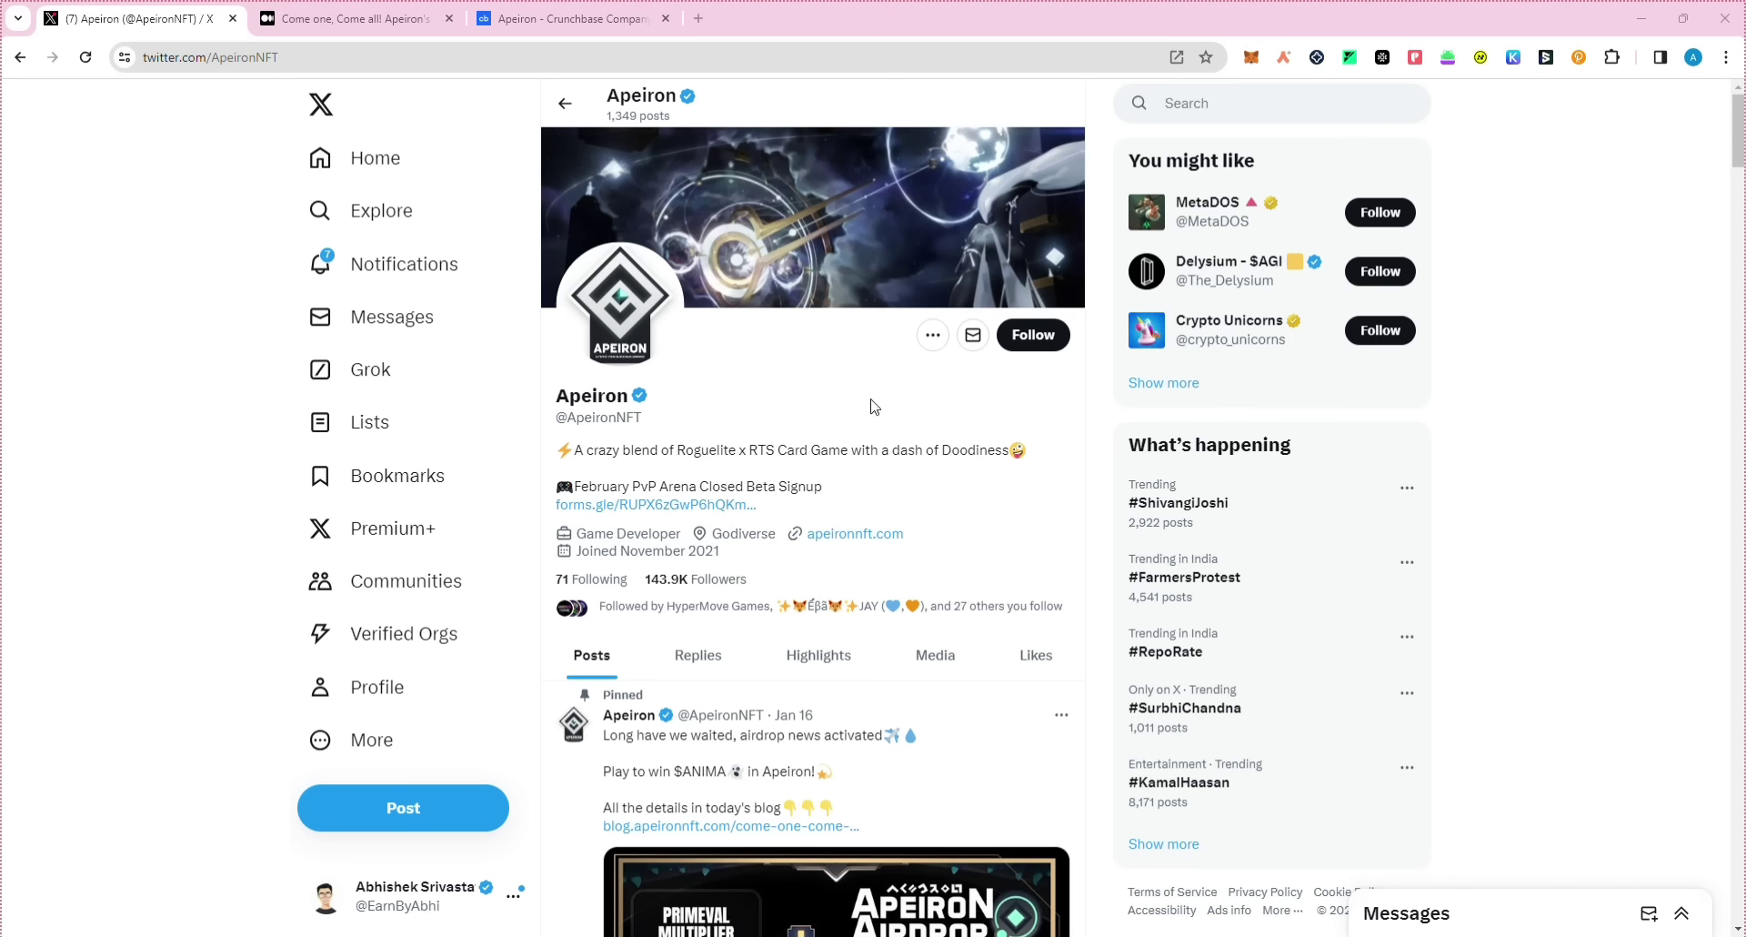
Step: Read Apeiron's pinned airdrop post on X, highlighting the $ANIMA token name
scroll(873, 401, down, 3)
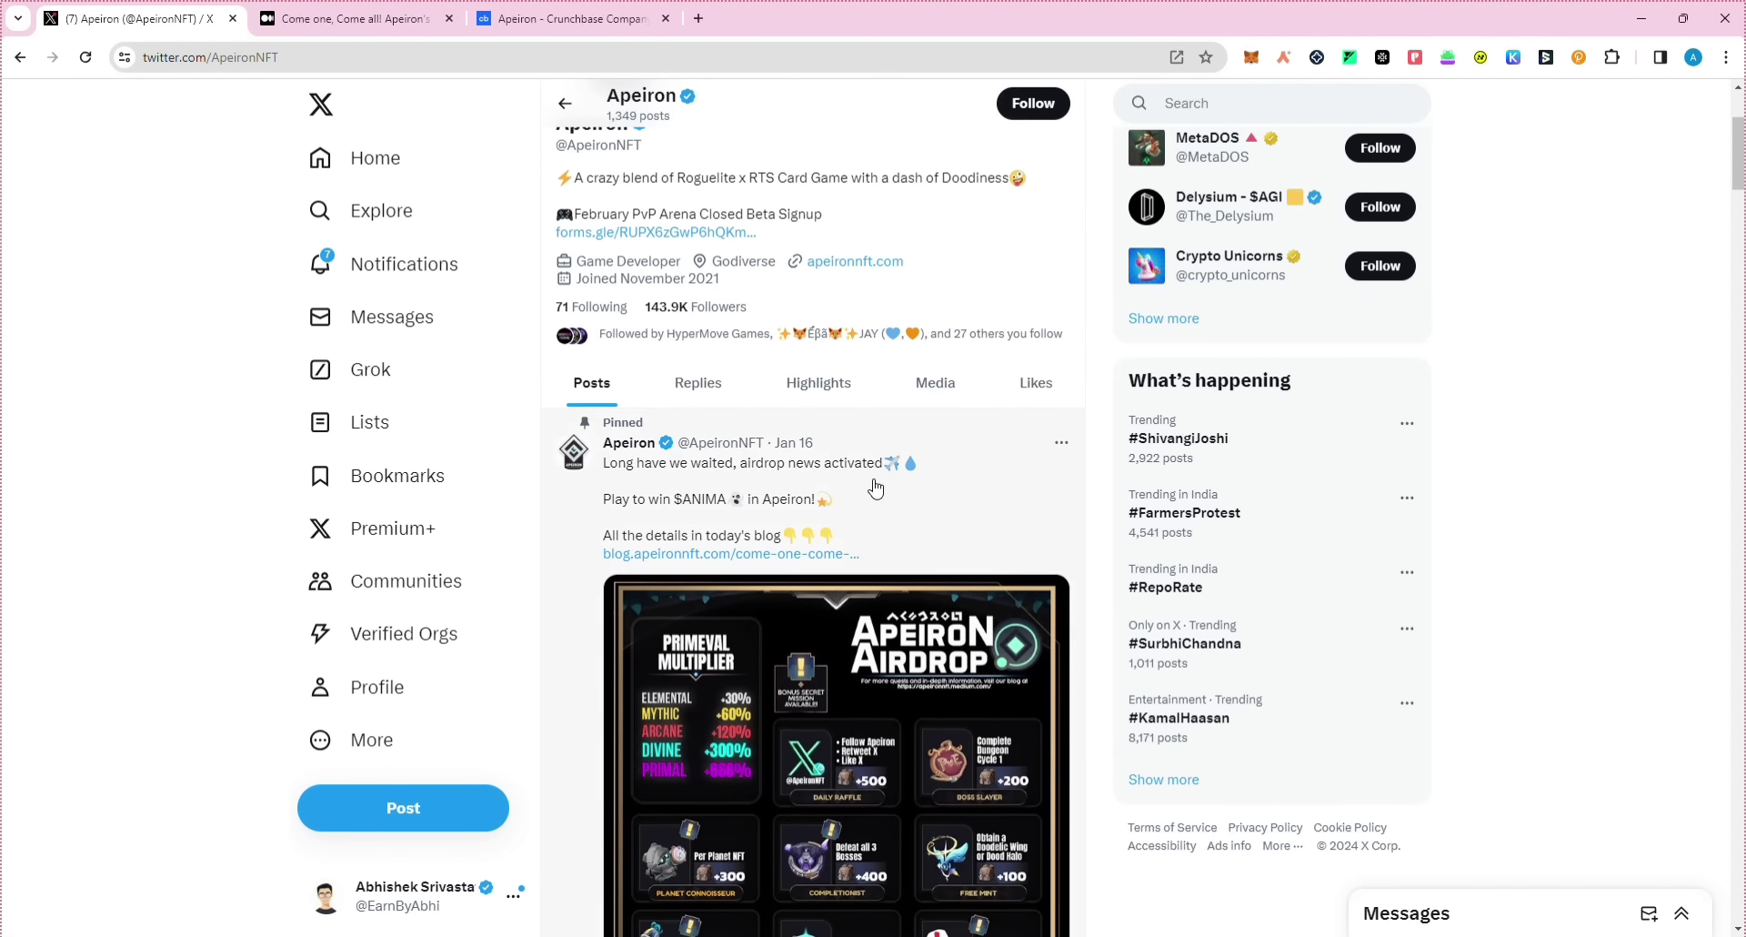
click(847, 473)
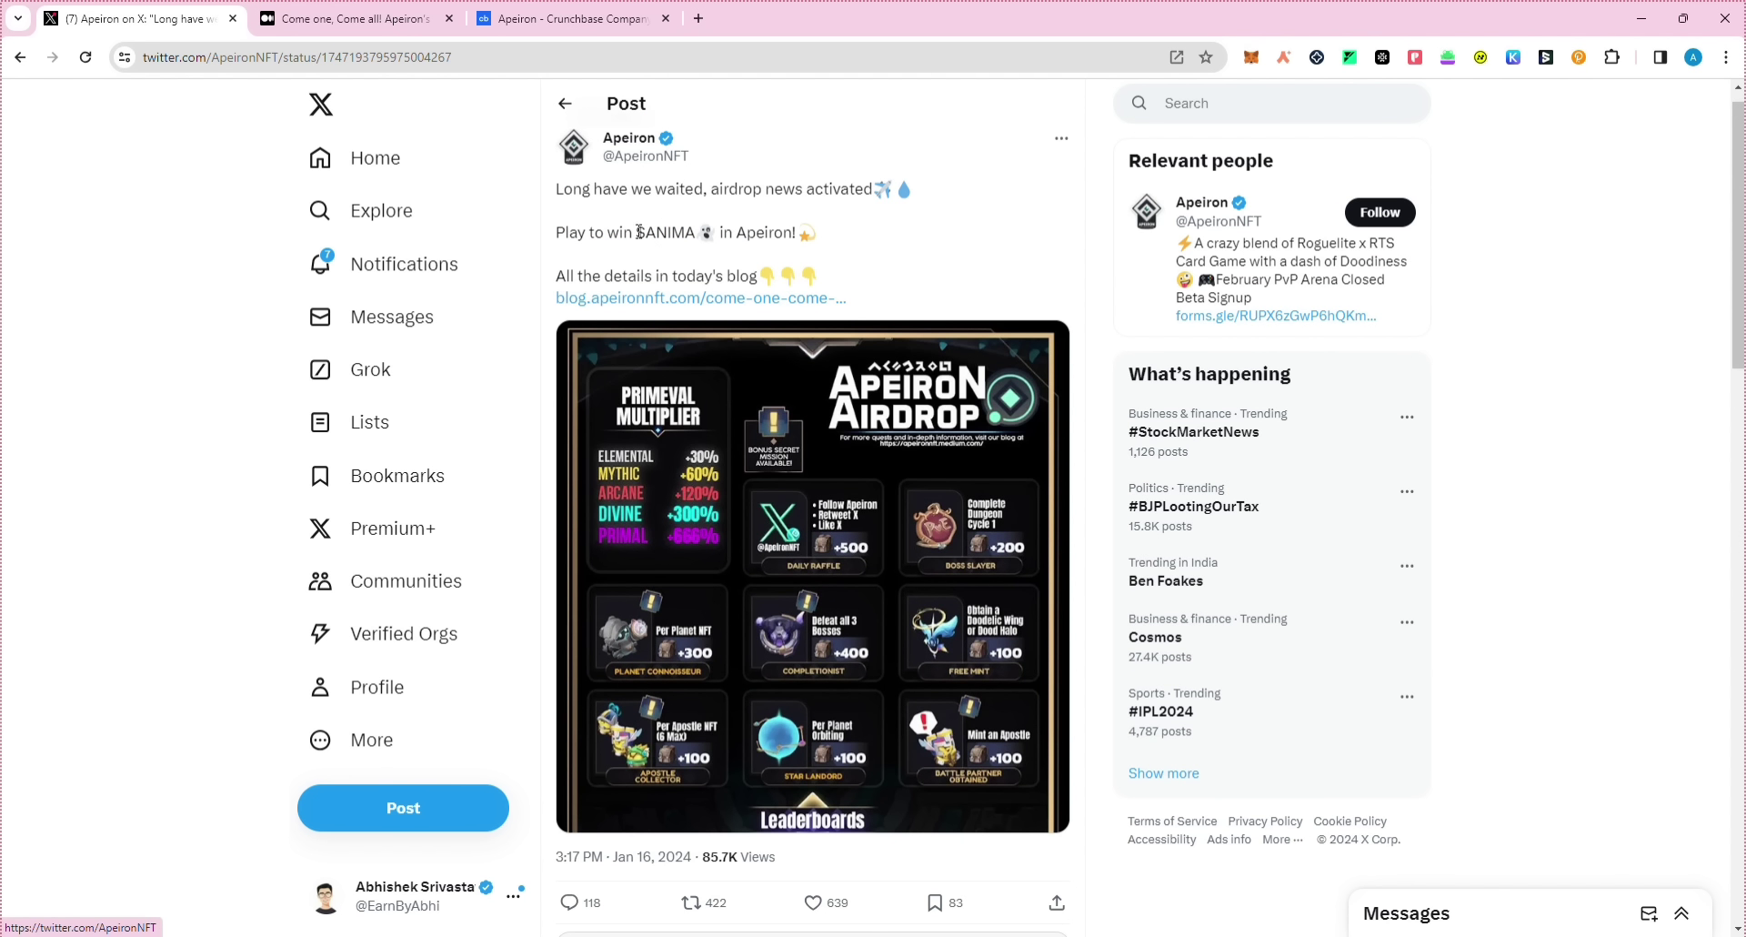
drag(637, 232, 699, 235)
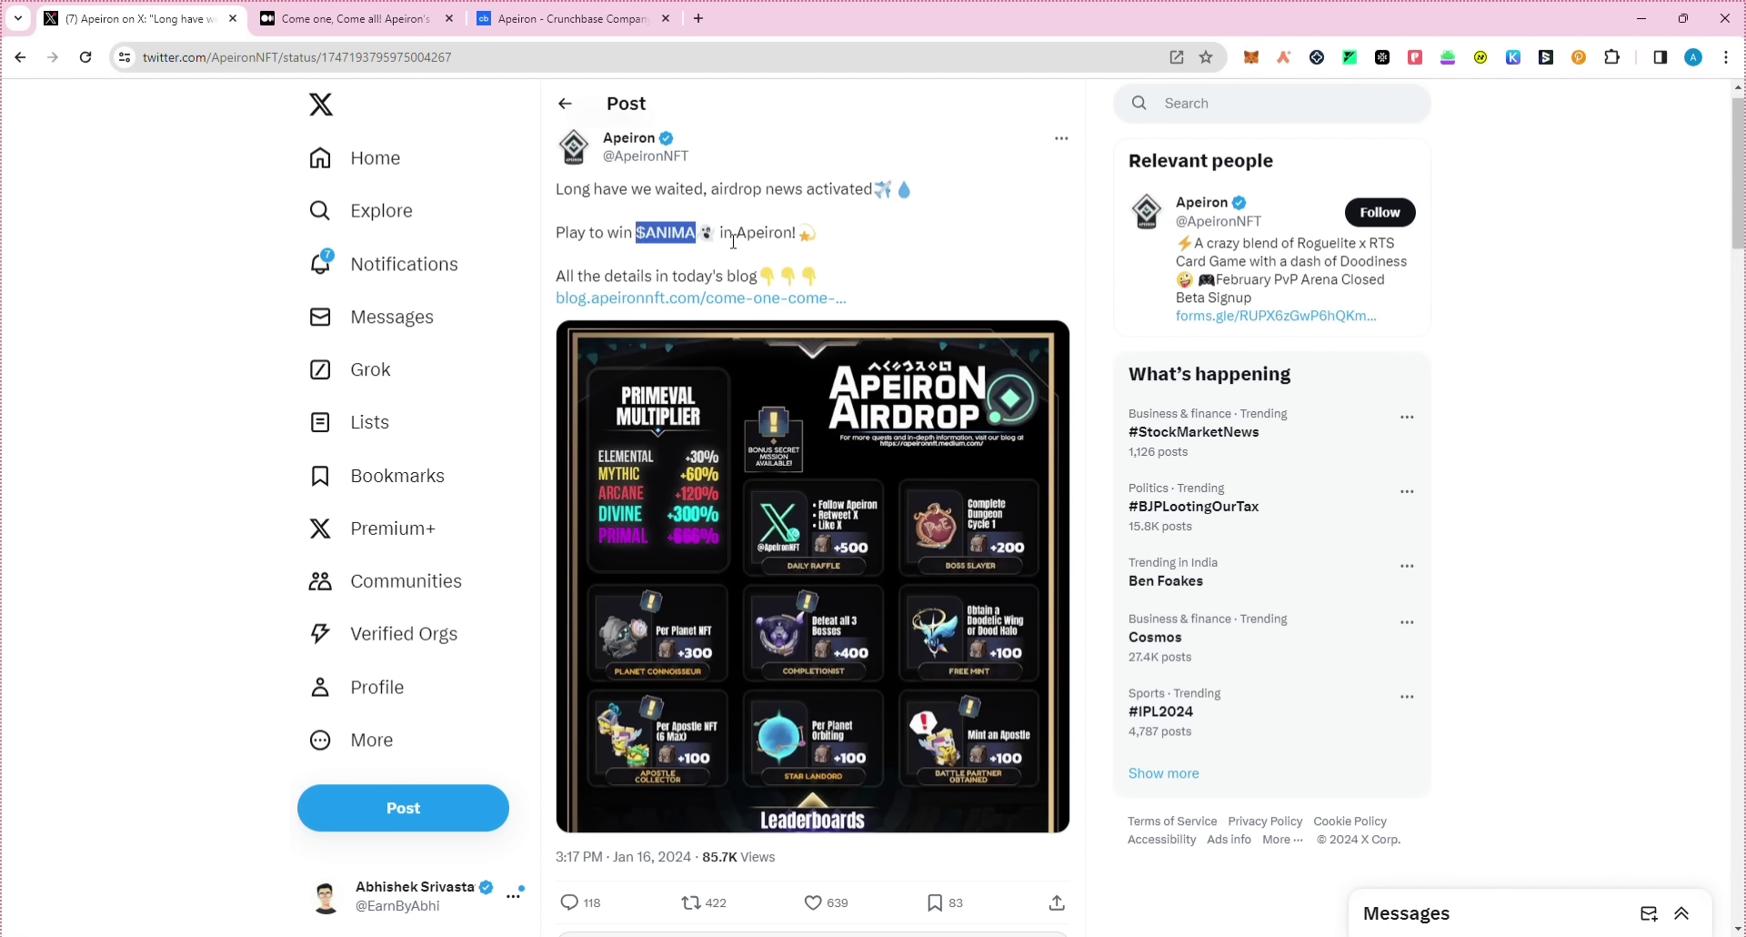
click(844, 264)
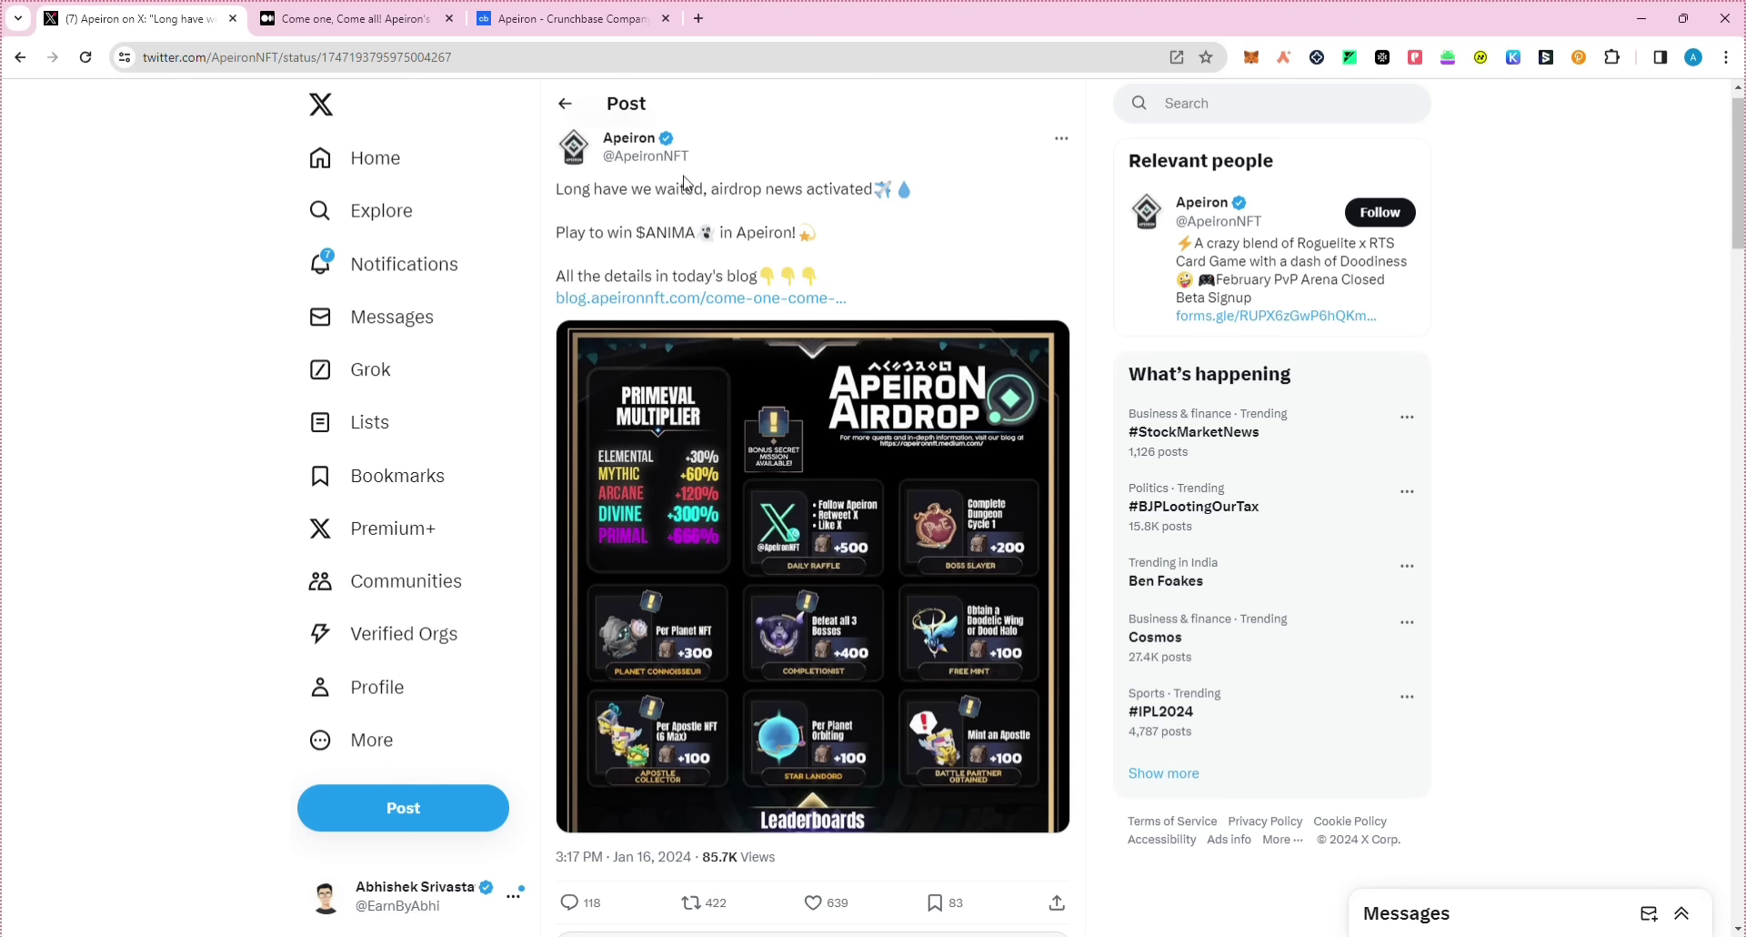
Step: Find GameSwift's reposted welcome to Apeiron on the Apeiron profile, open it and highlight the funding amount
click(566, 114)
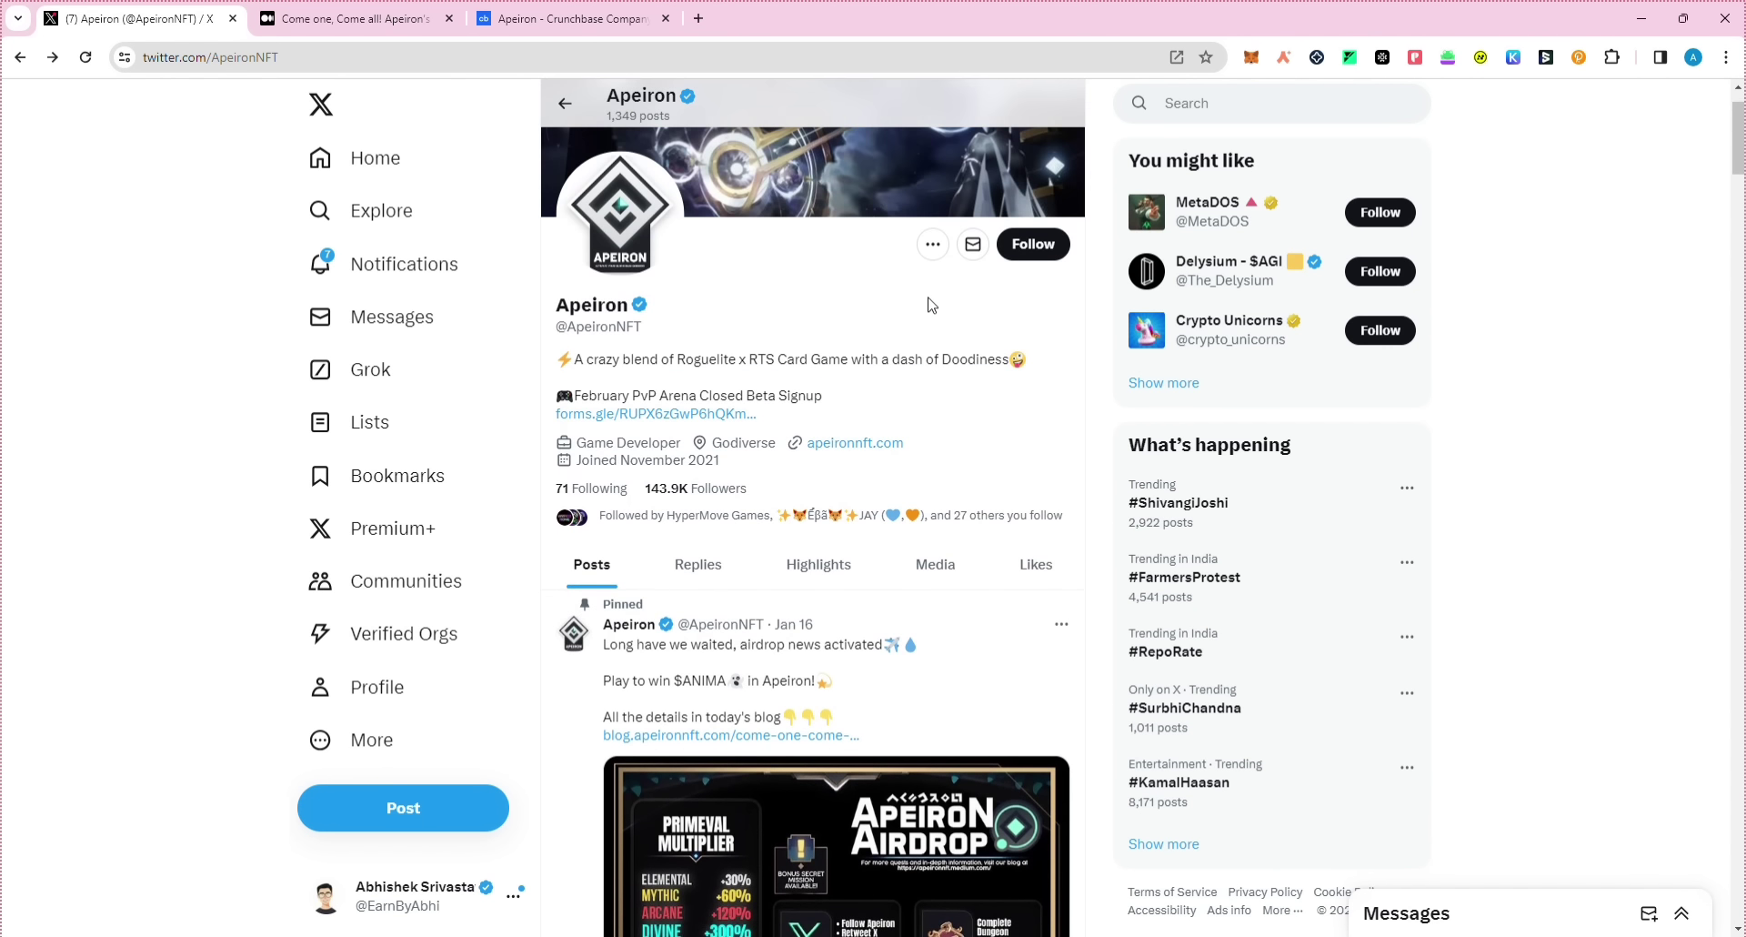
scroll(935, 303, up, 1)
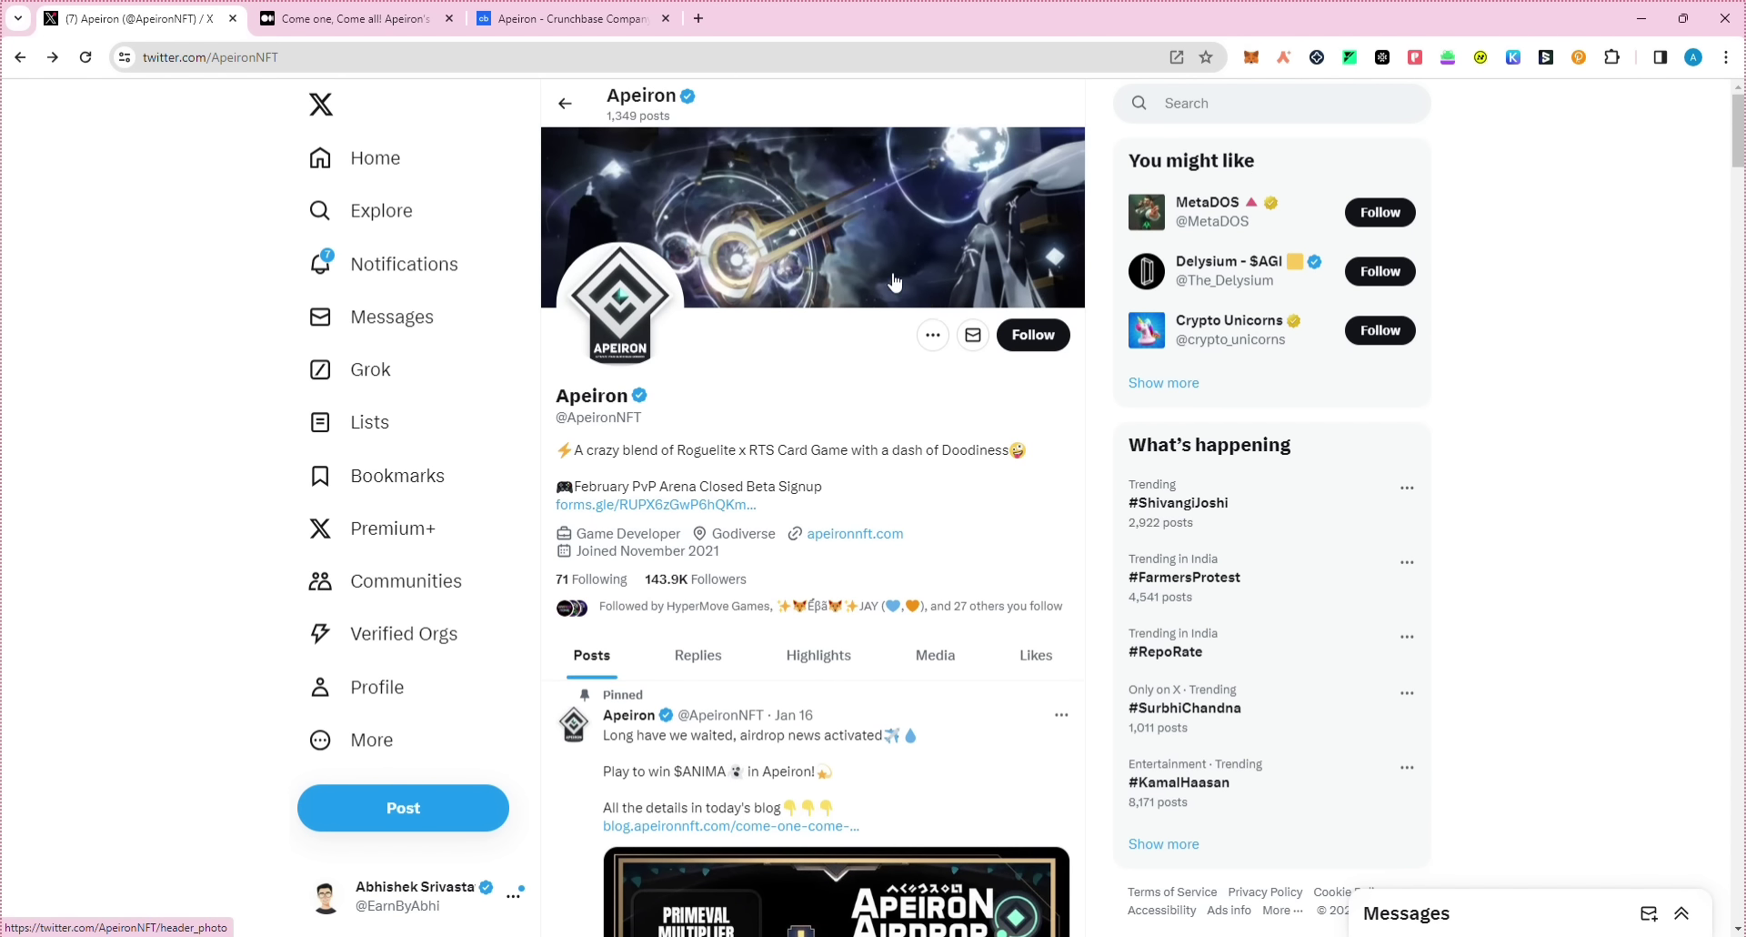
scroll(896, 279, down, 20)
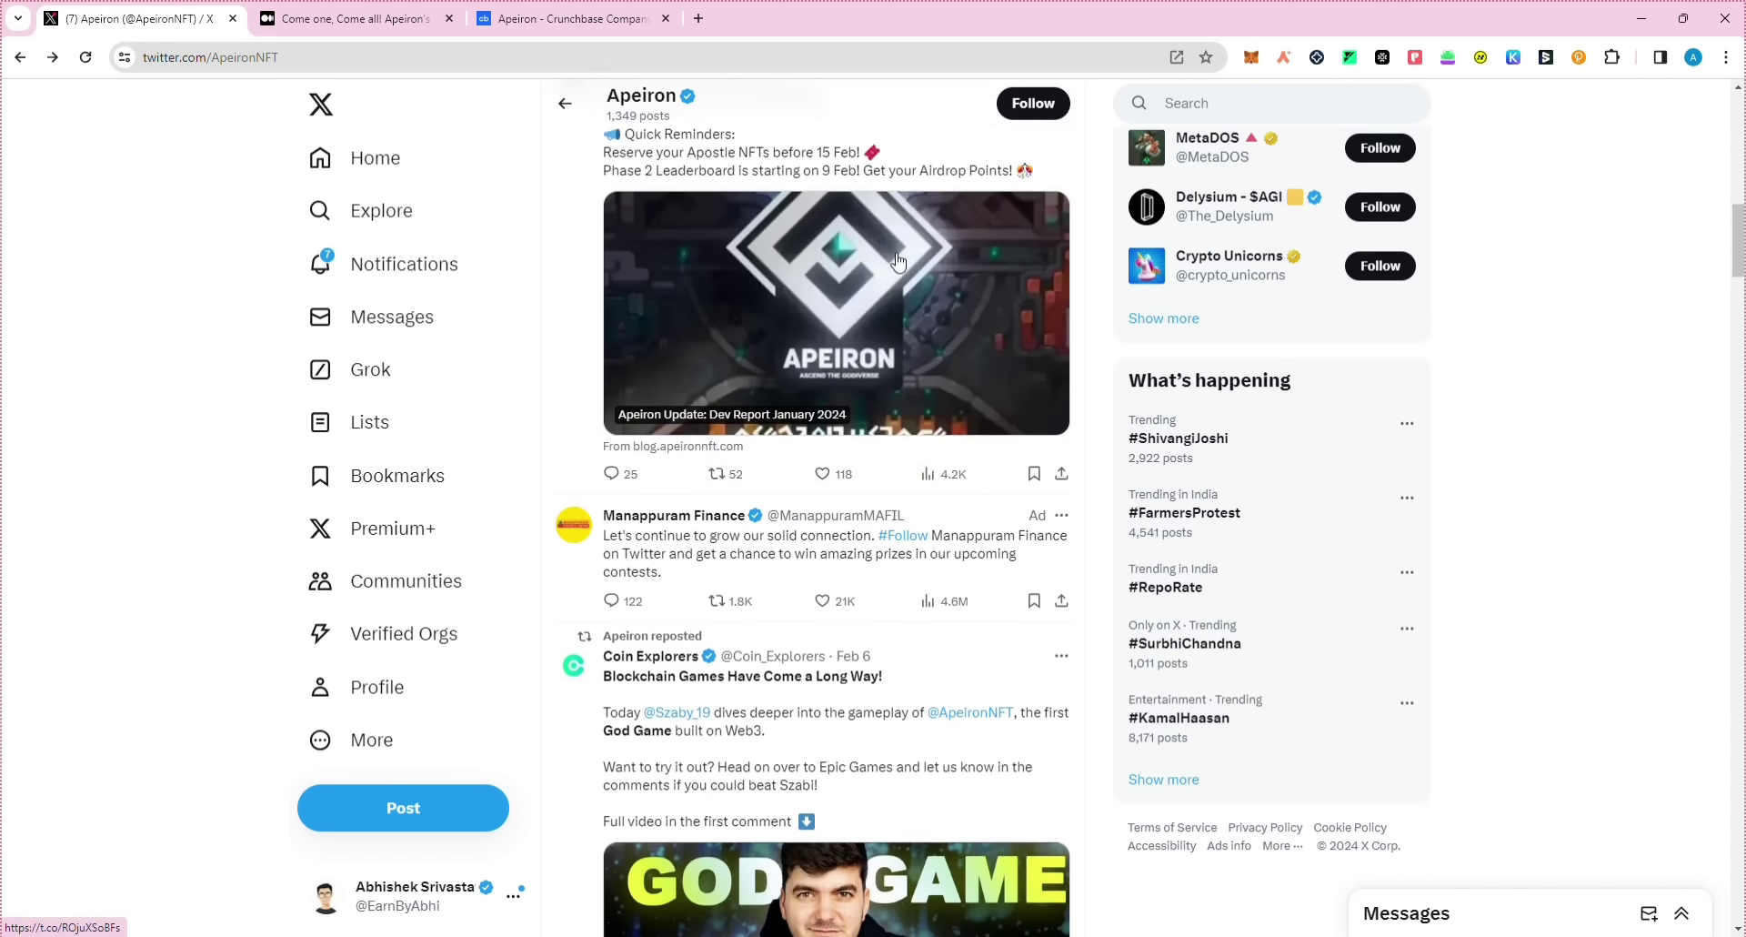
scroll(896, 259, down, 5)
click(800, 504)
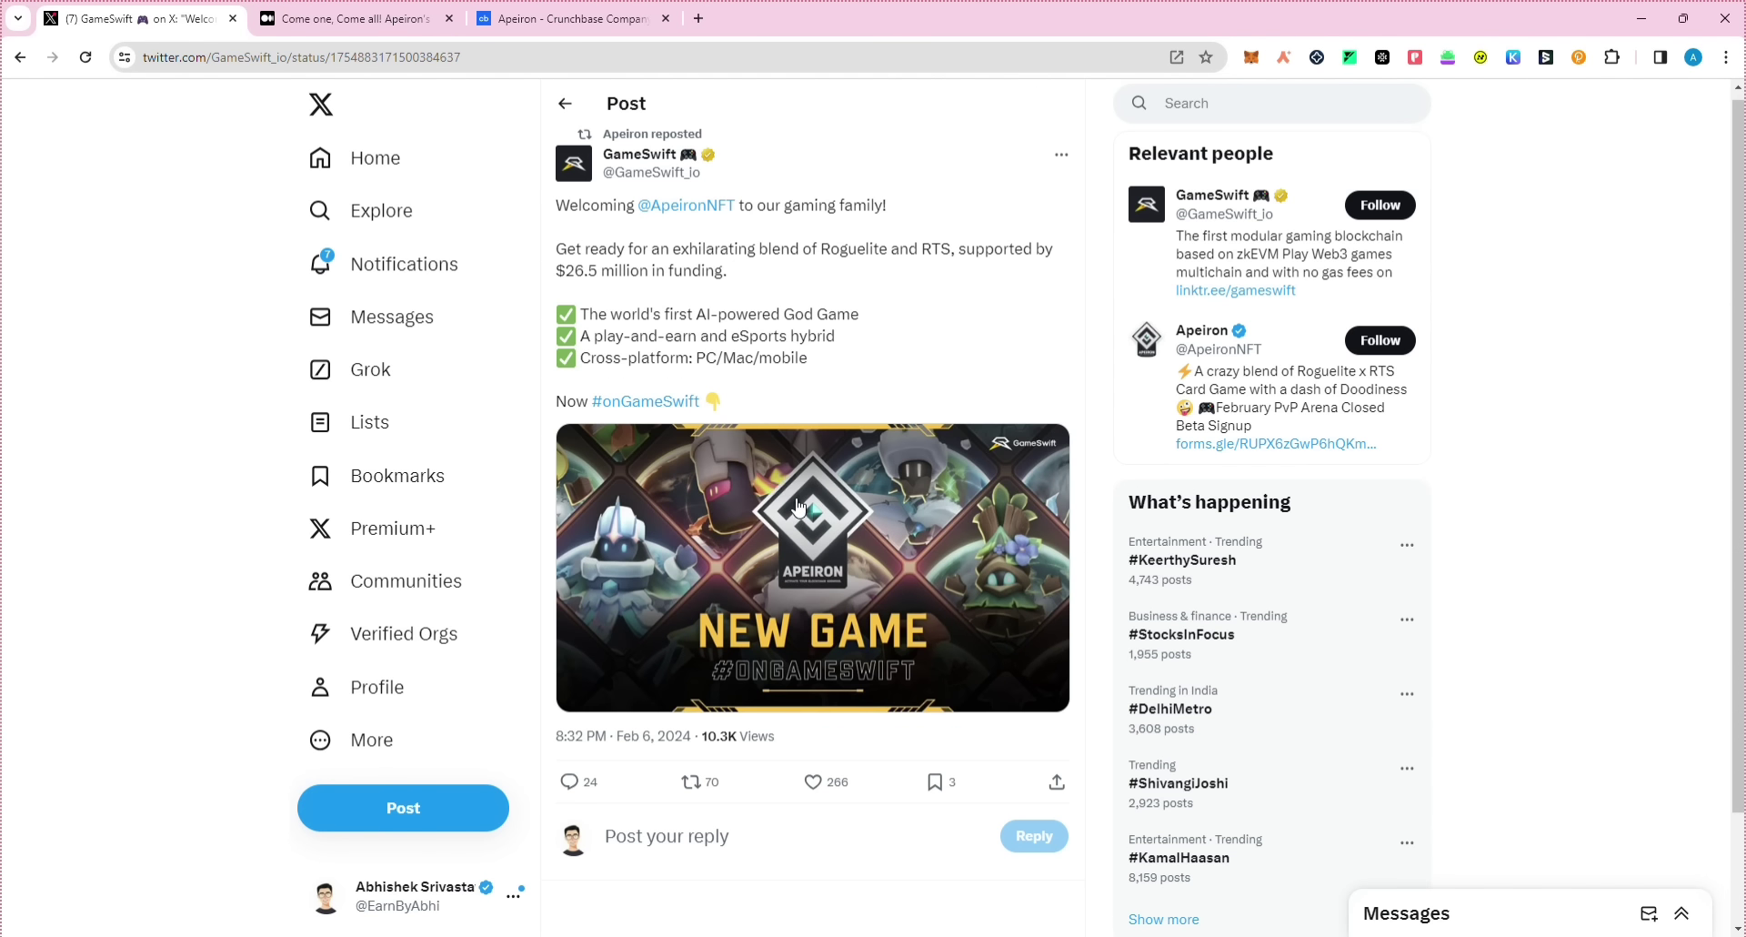
drag(558, 274, 729, 271)
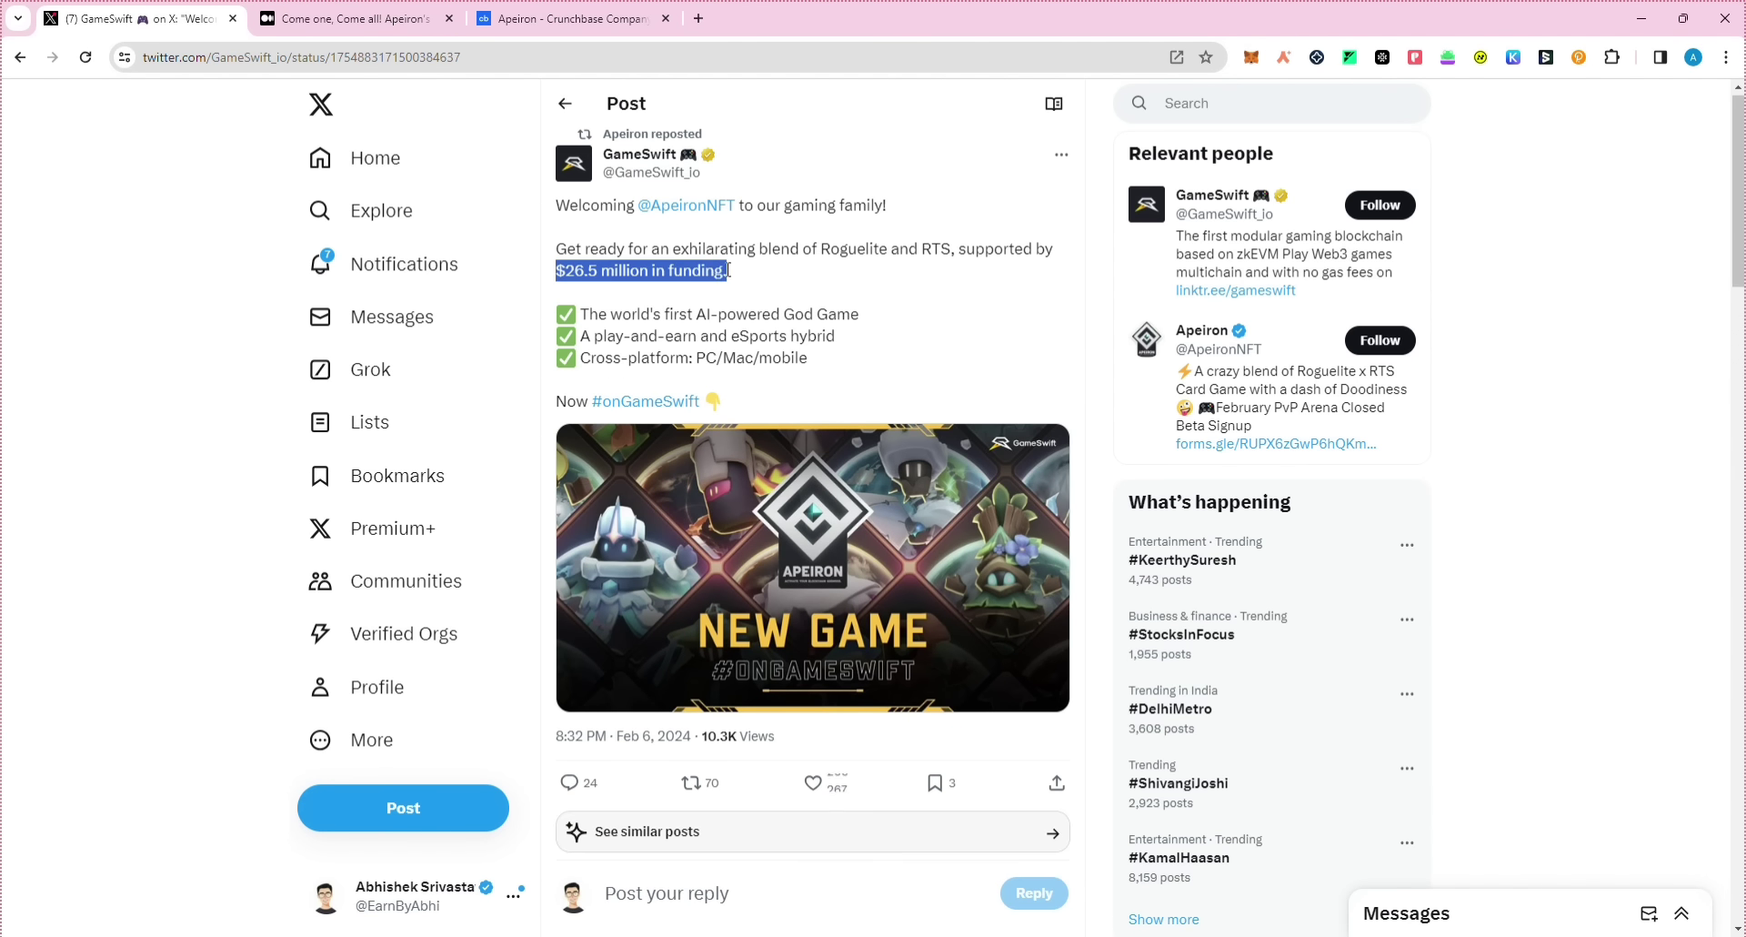
Step: Examine Apeiron's total funding and its list of investors on Crunchbase
click(582, 18)
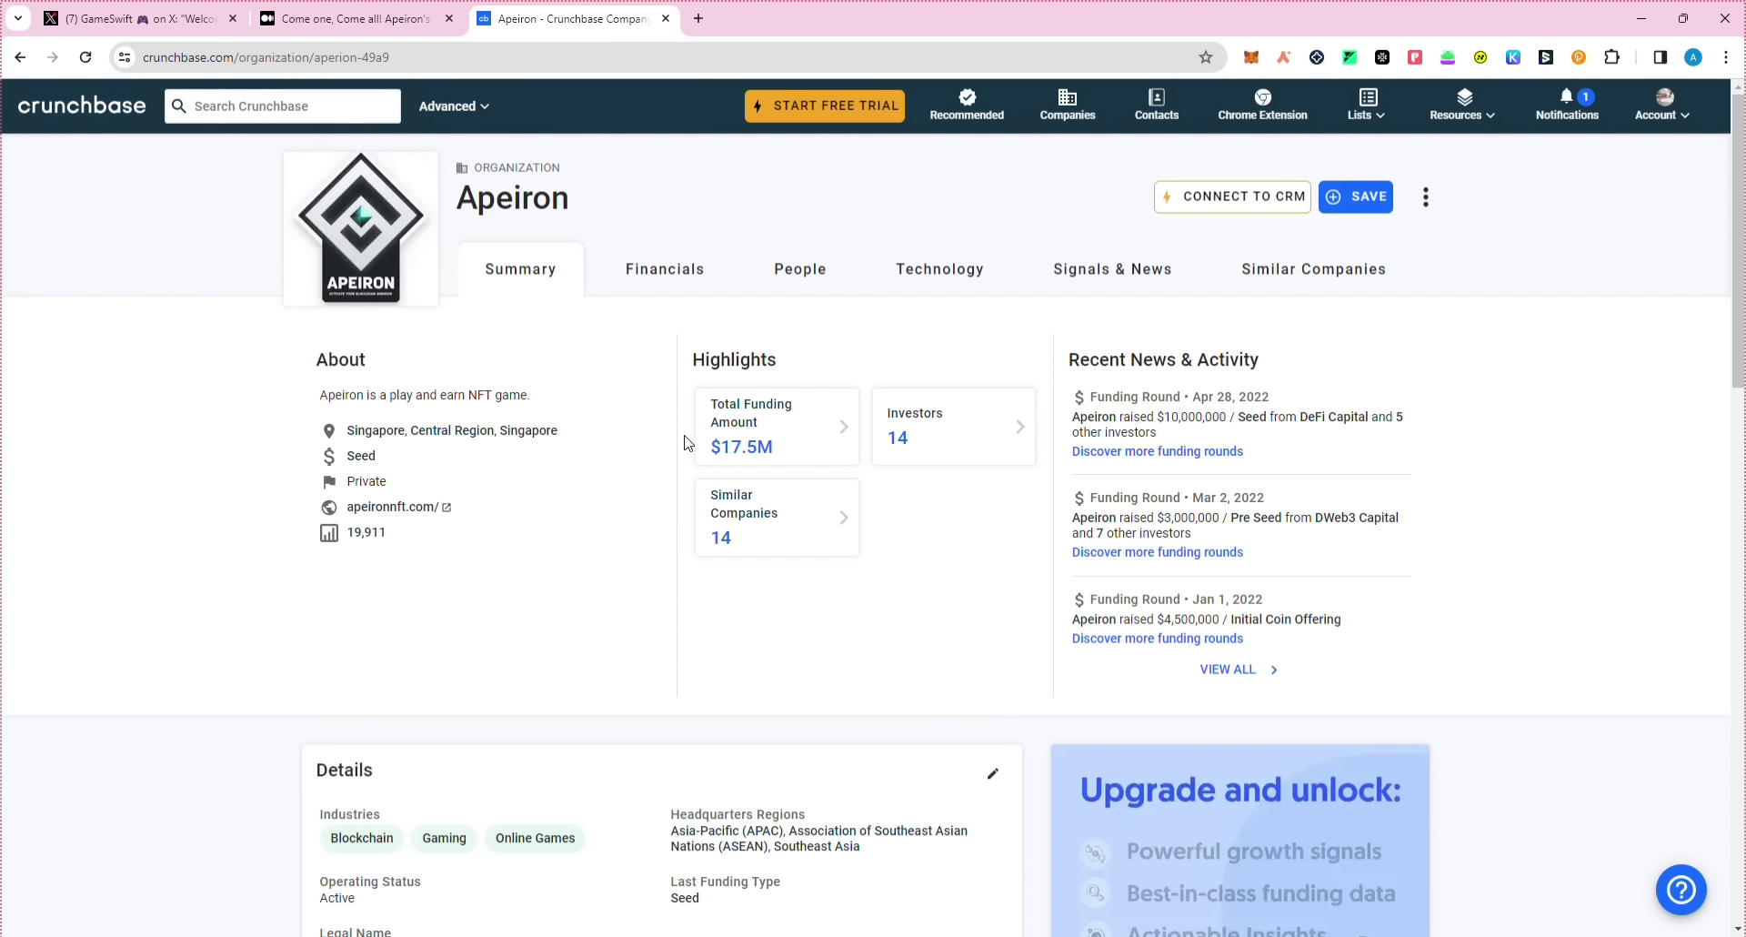
click(414, 23)
click(193, 22)
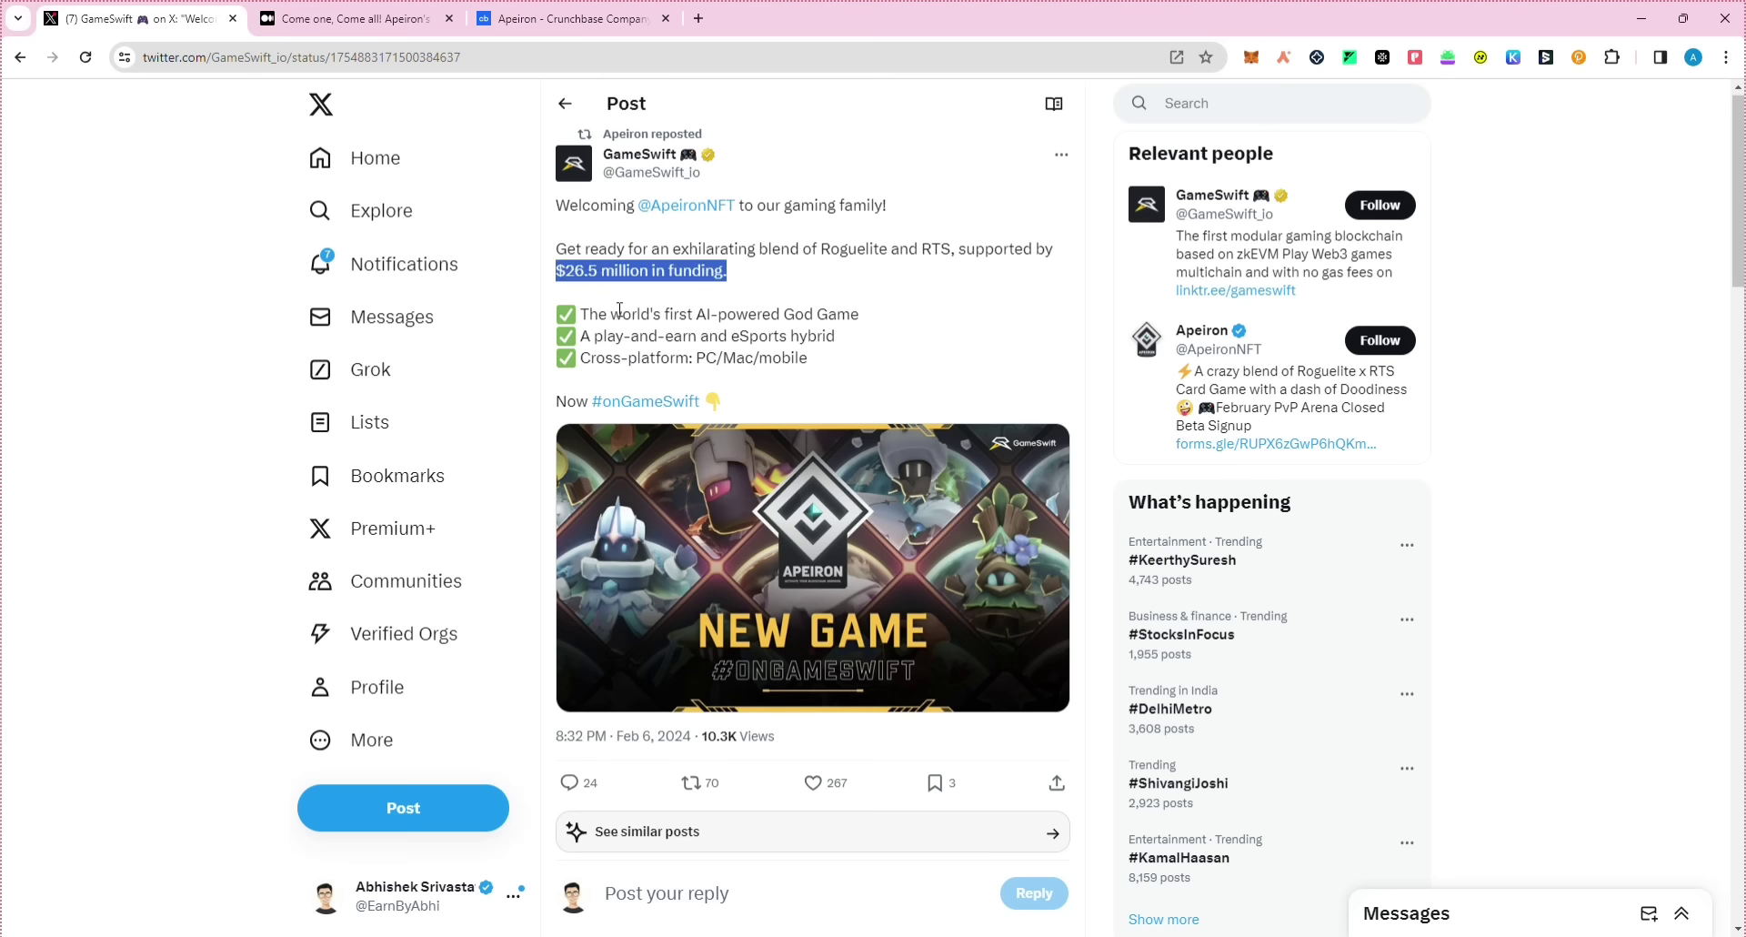
click(564, 18)
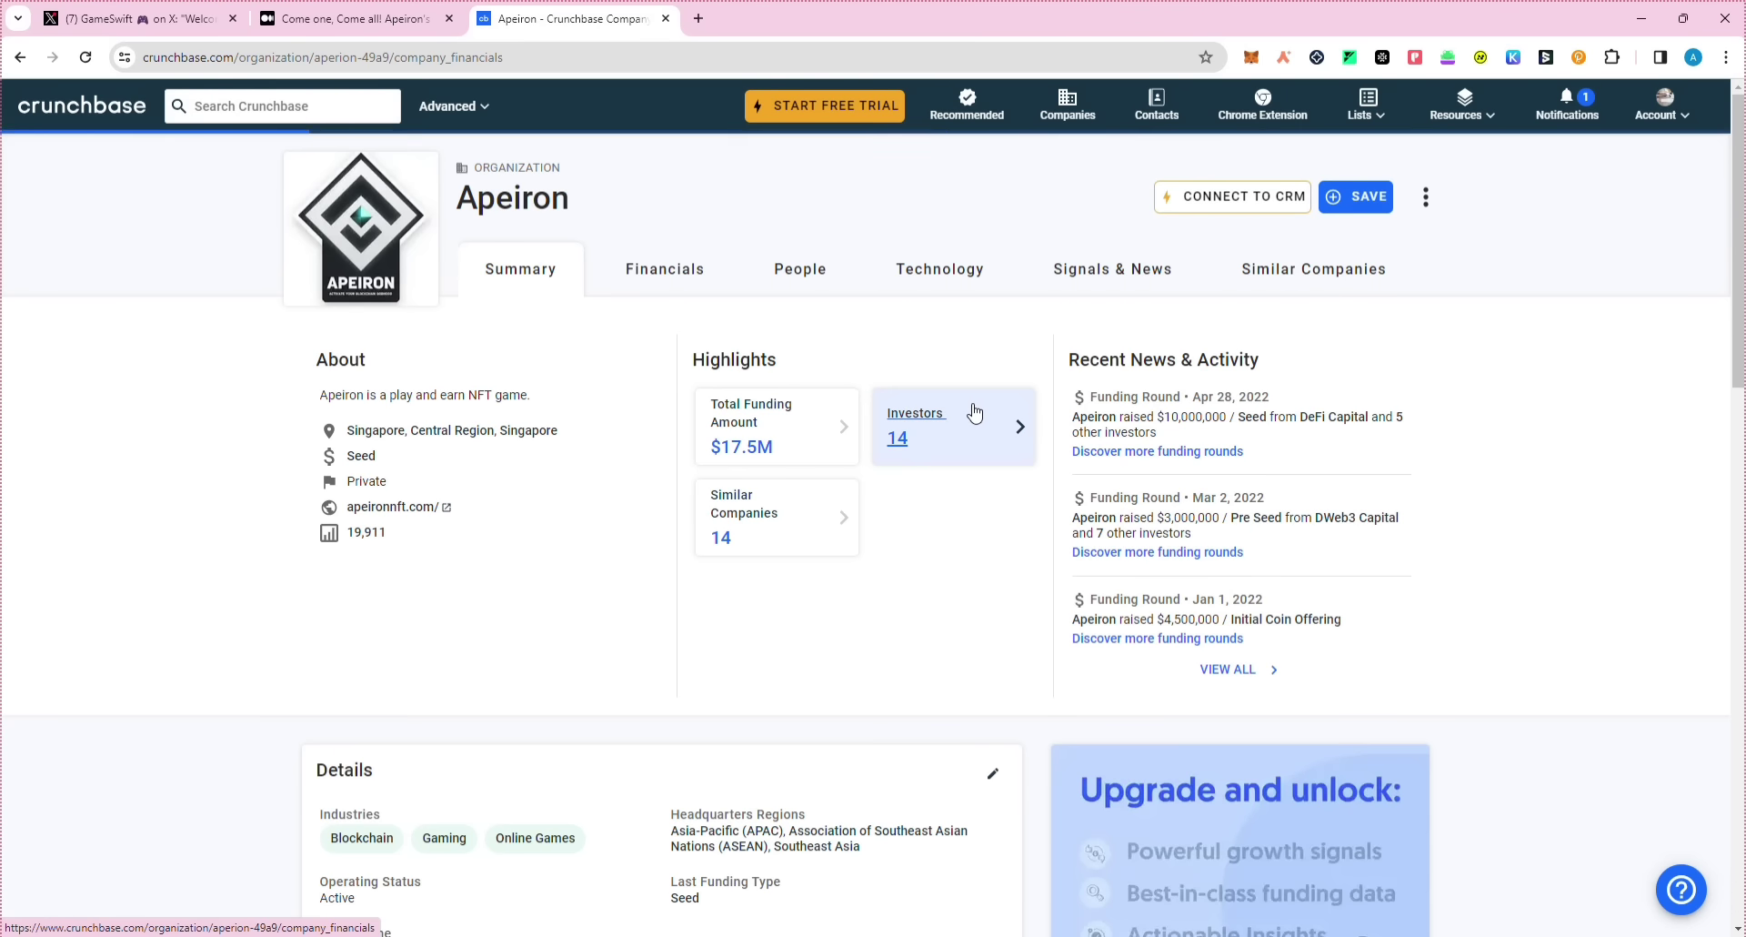
click(927, 416)
scroll(772, 446, down, 2)
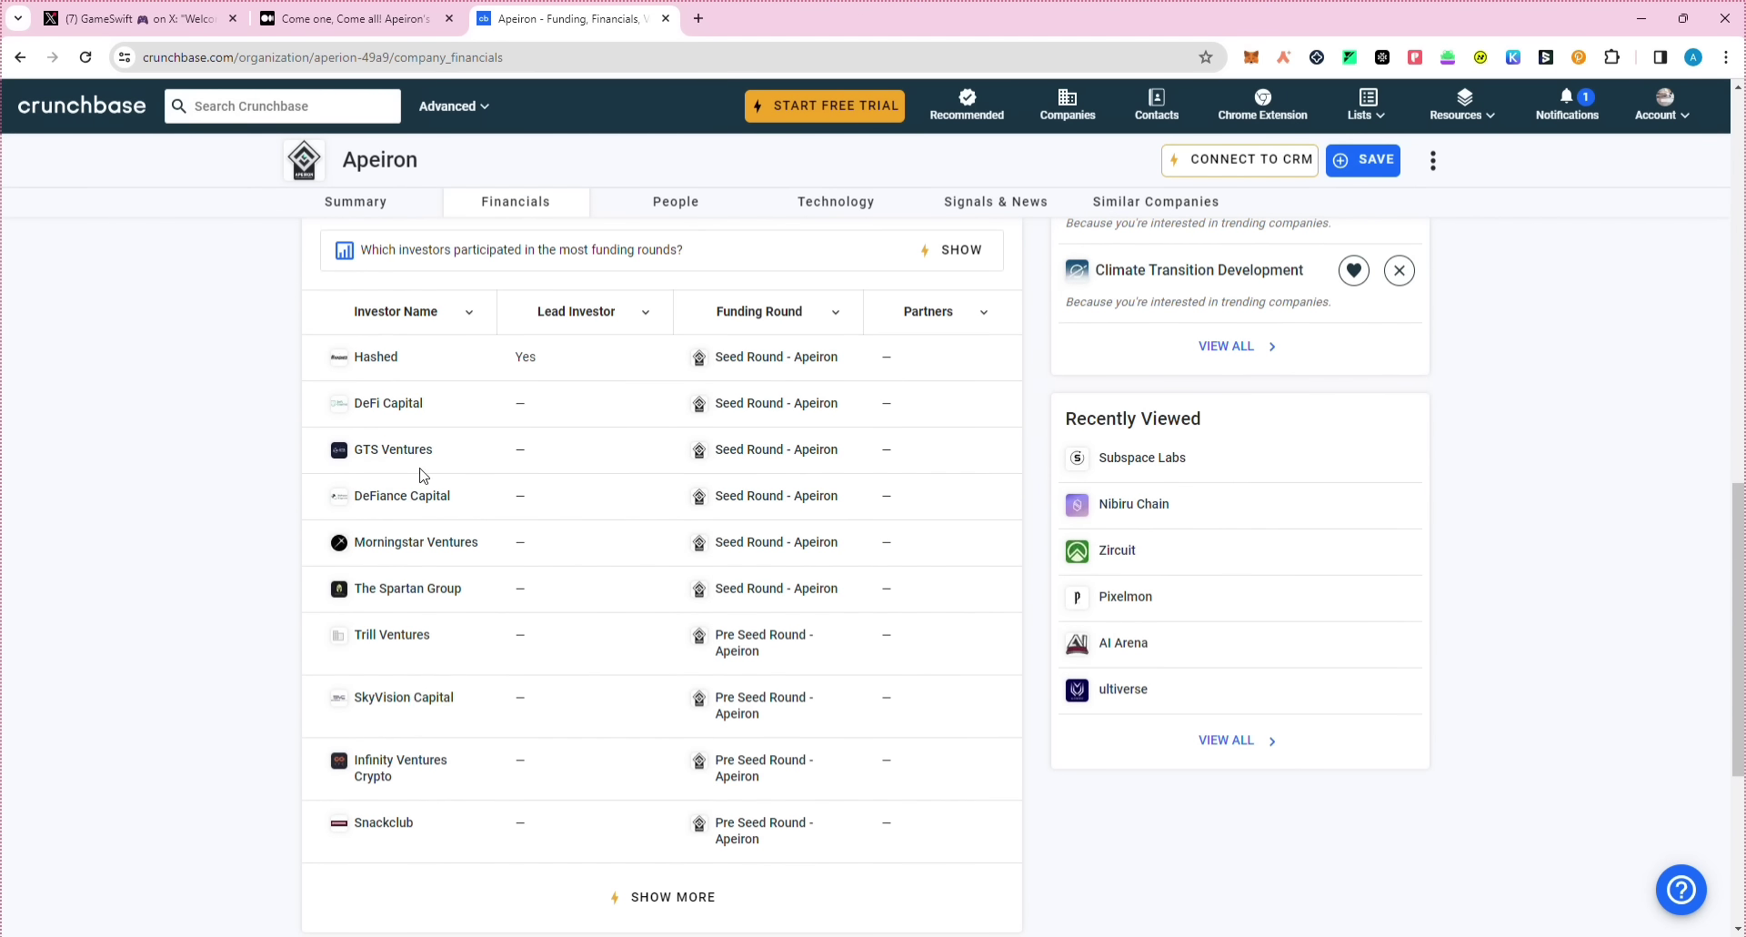
scroll(576, 401, up, 10)
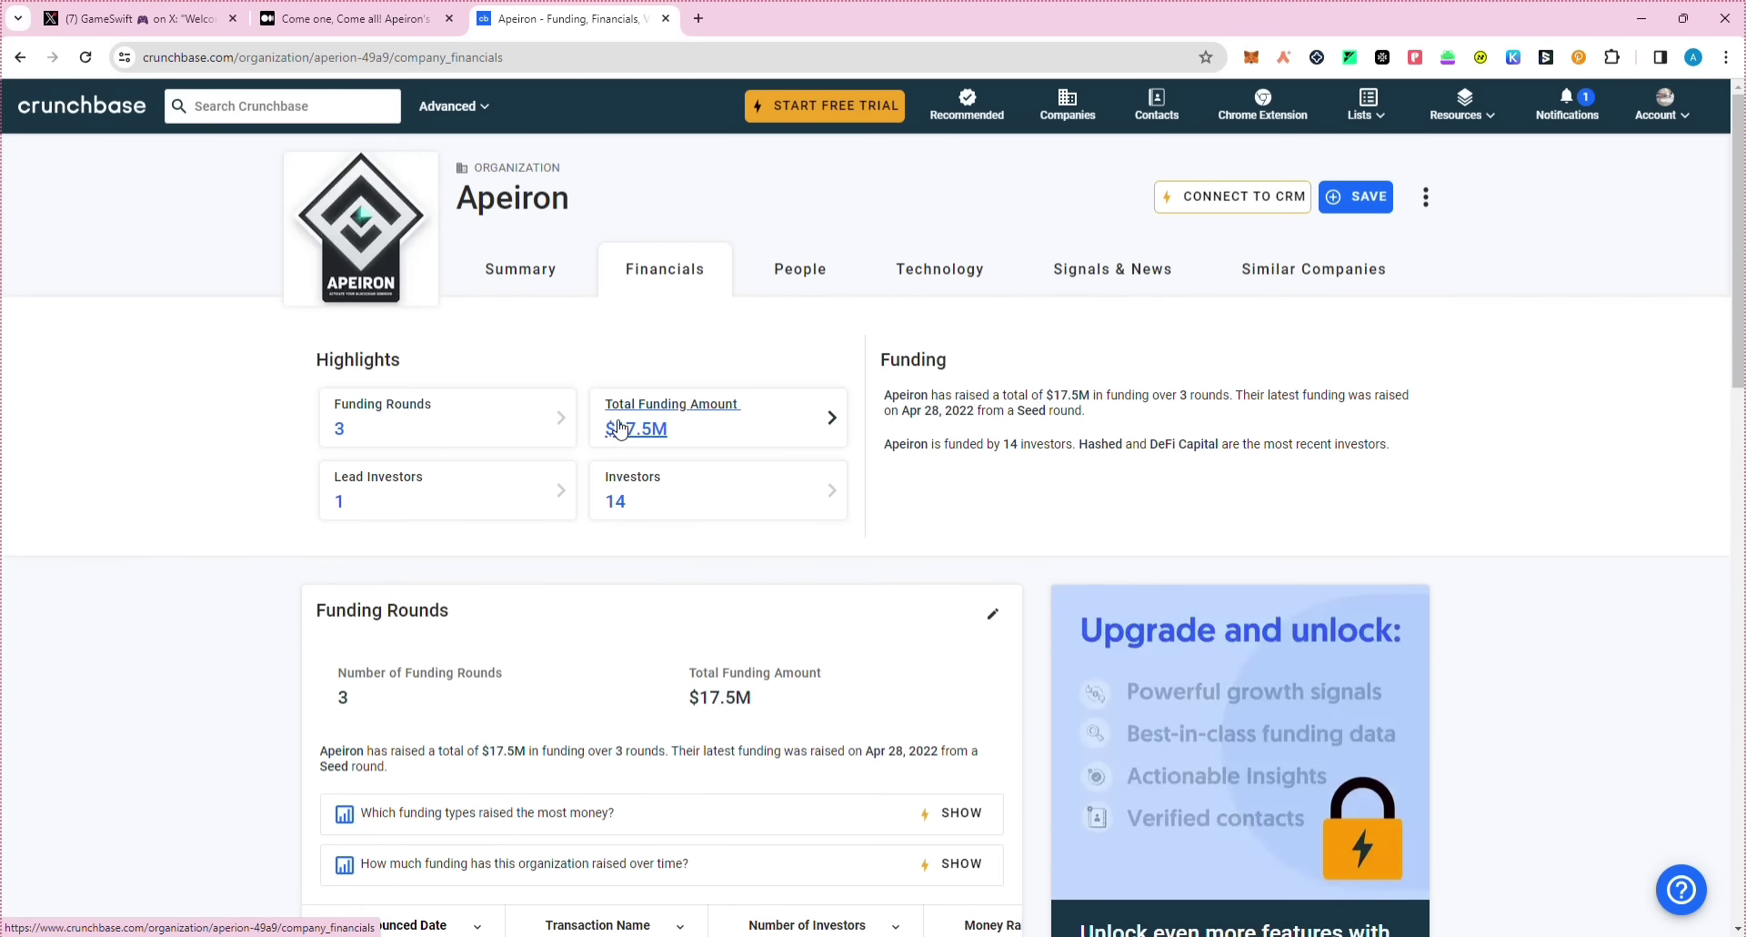
click(211, 23)
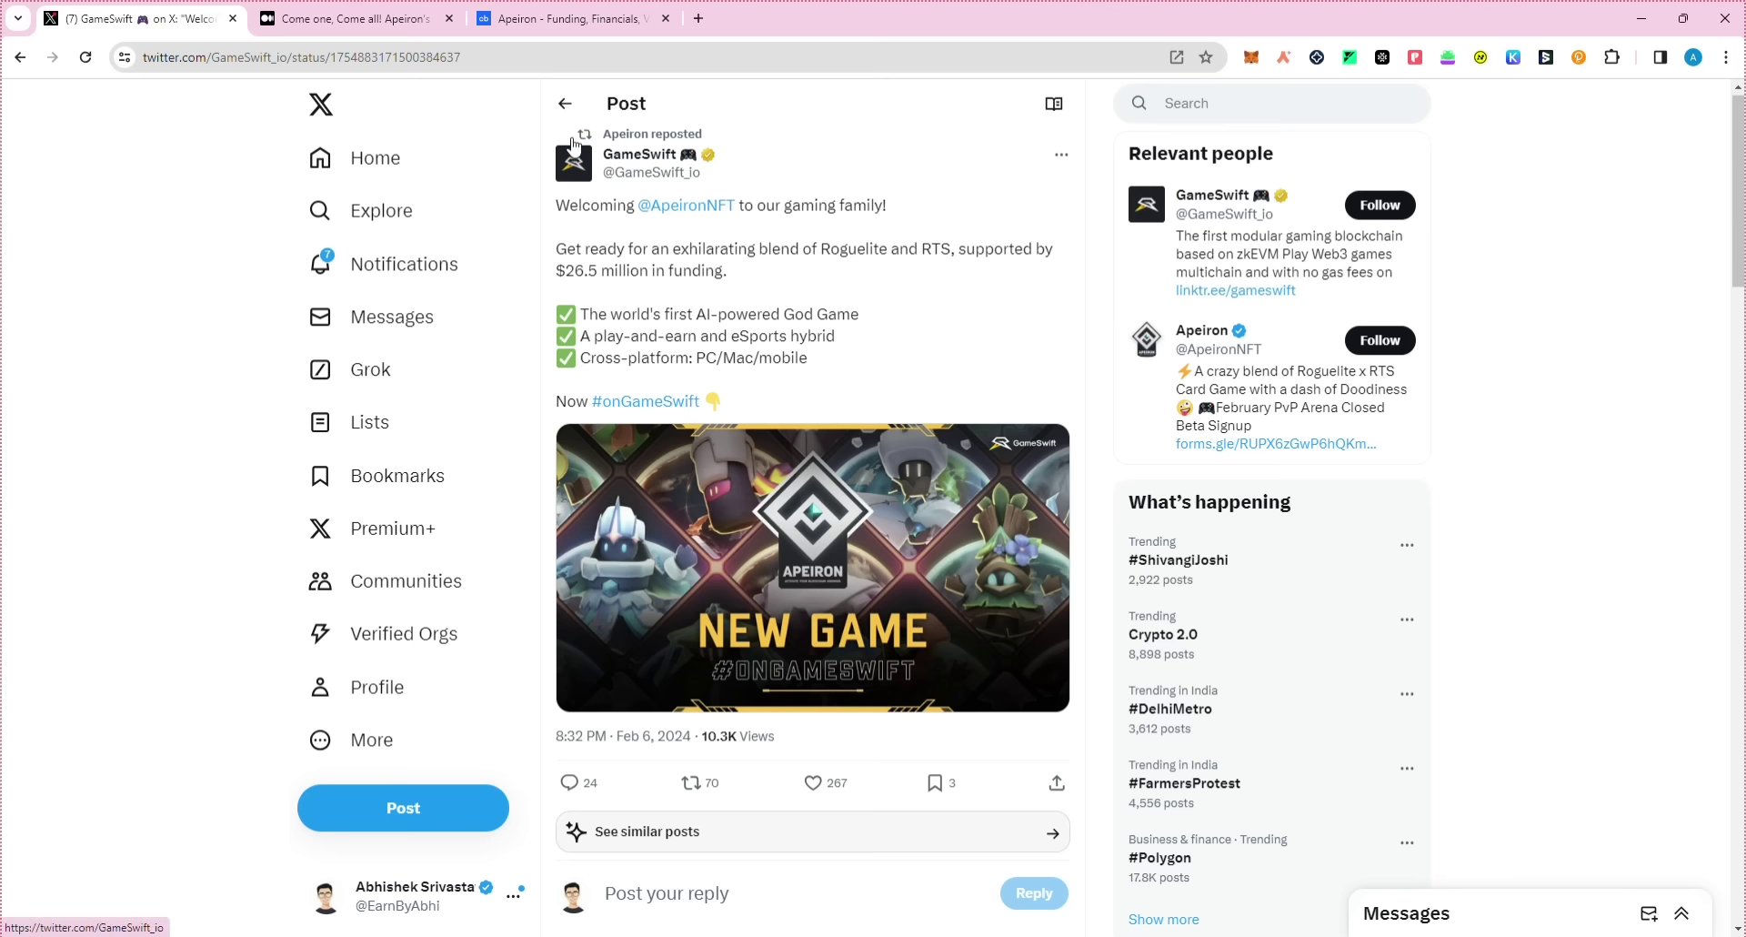
click(591, 135)
scroll(730, 312, down, 20)
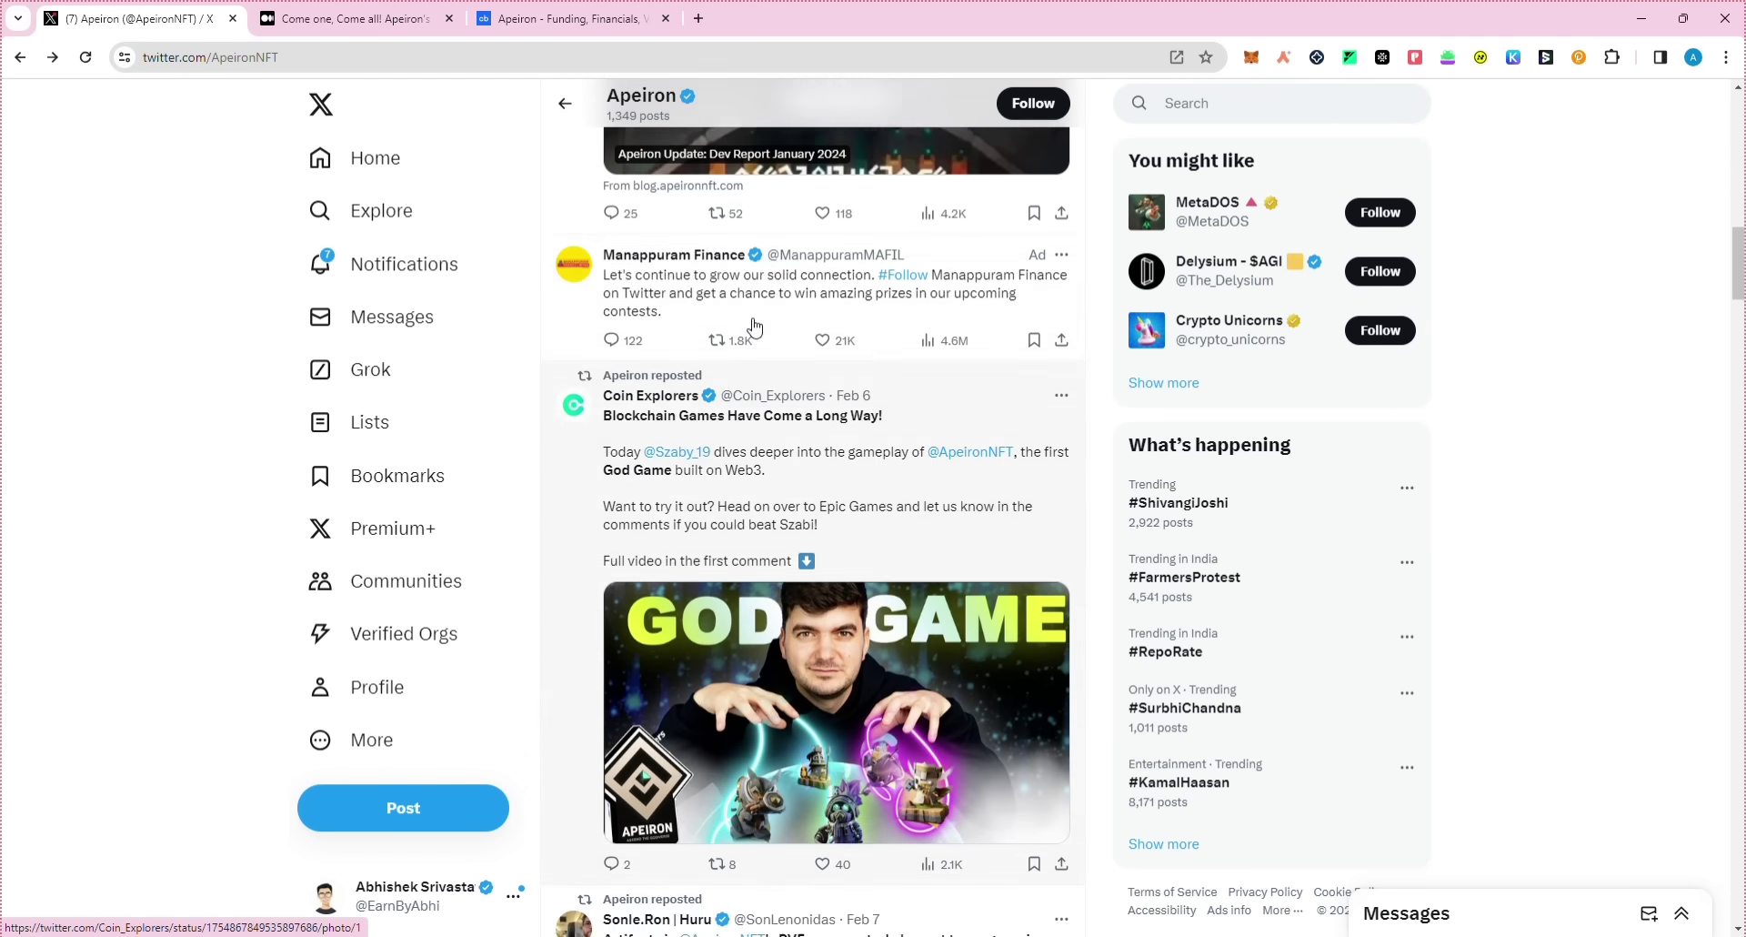
scroll(730, 312, up, 15)
click(783, 402)
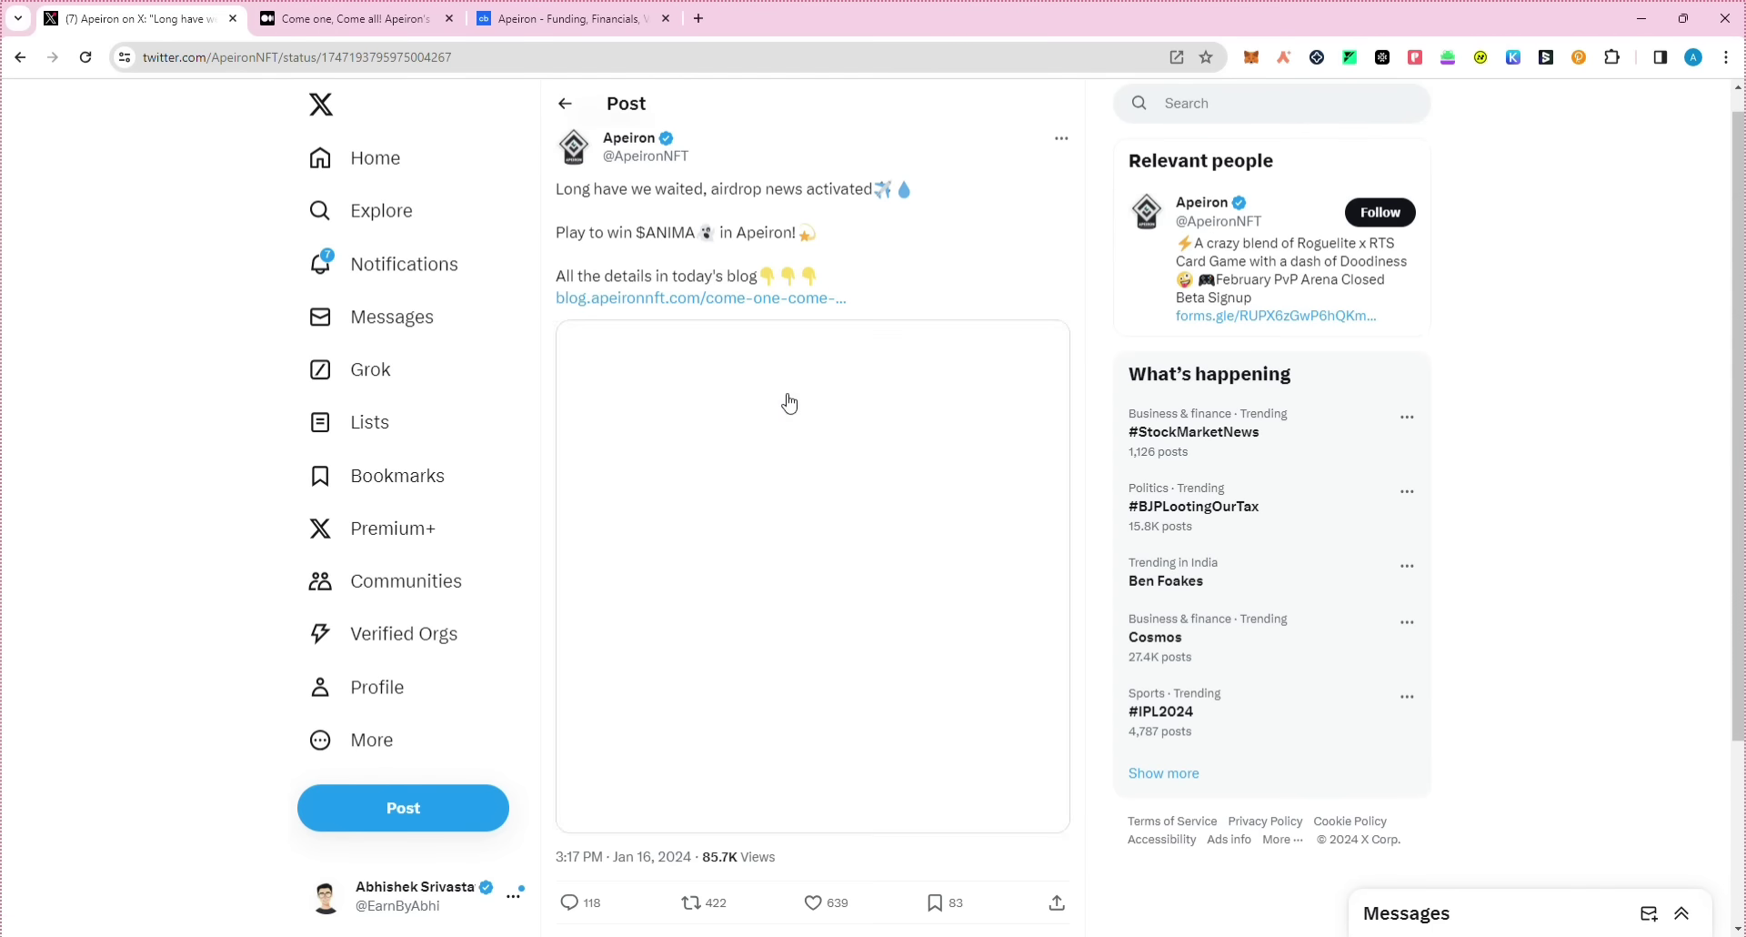
Step: Read the introduction of Apeiron's $ANIMA Airdrop Kickoff article, highlighting the February TGE timing and the $ANIMA Airdrops Campaign
click(371, 32)
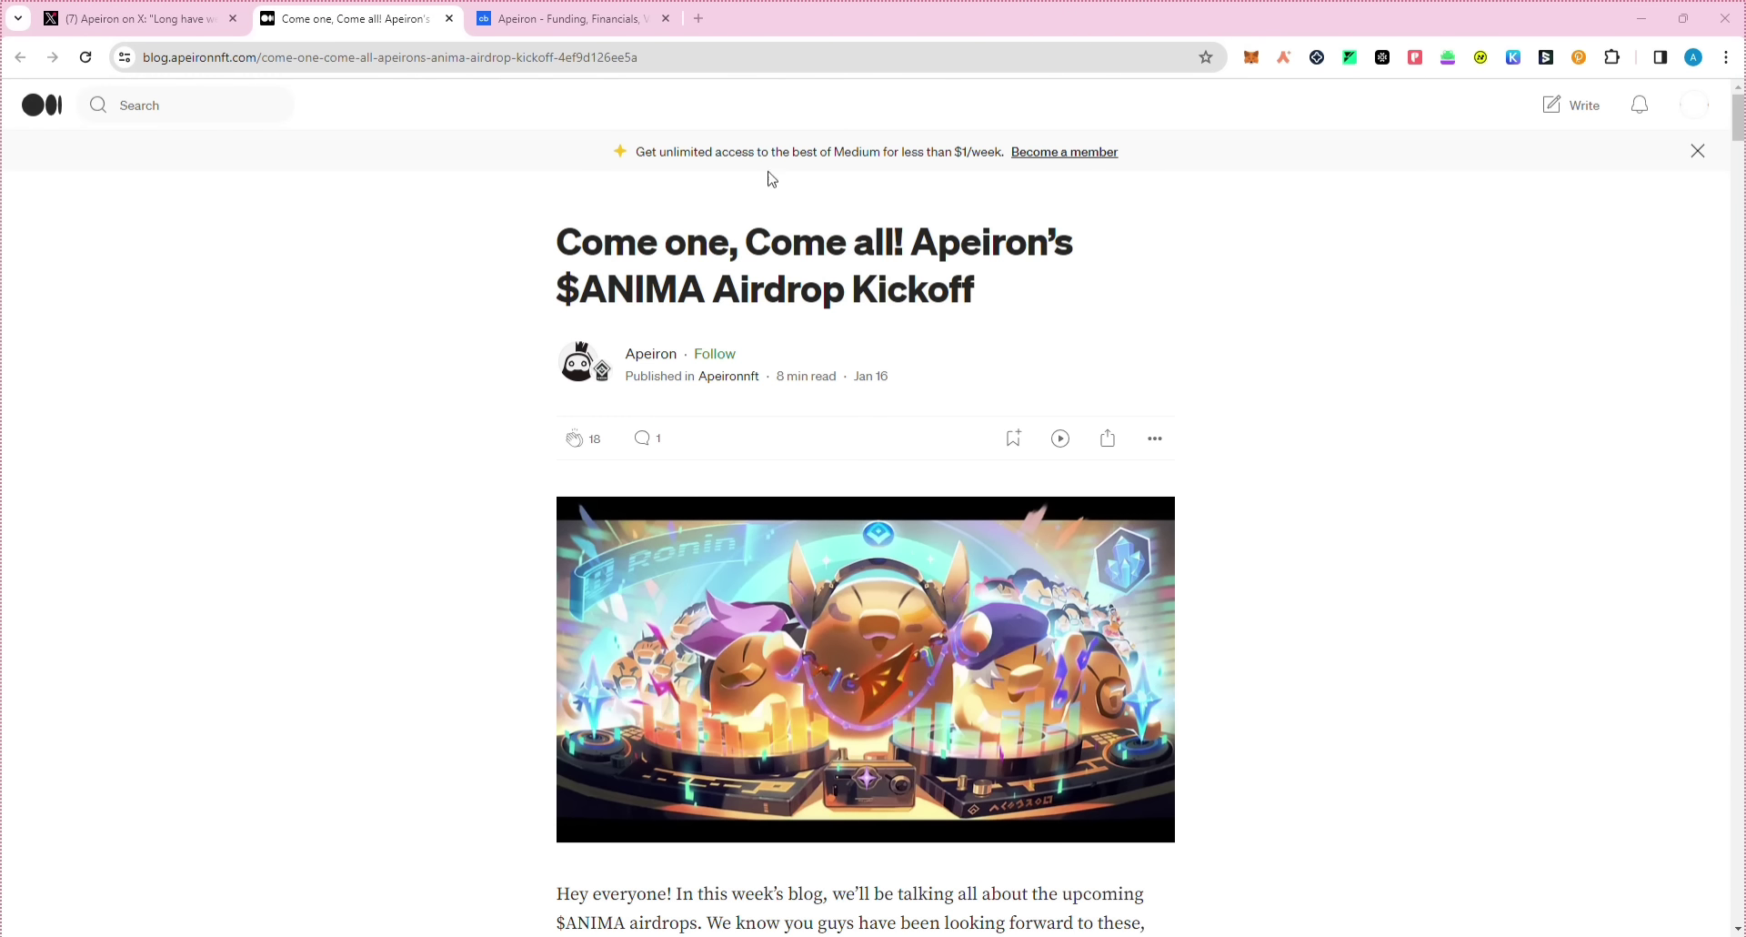
scroll(702, 331, down, 3)
scroll(706, 314, down, 2)
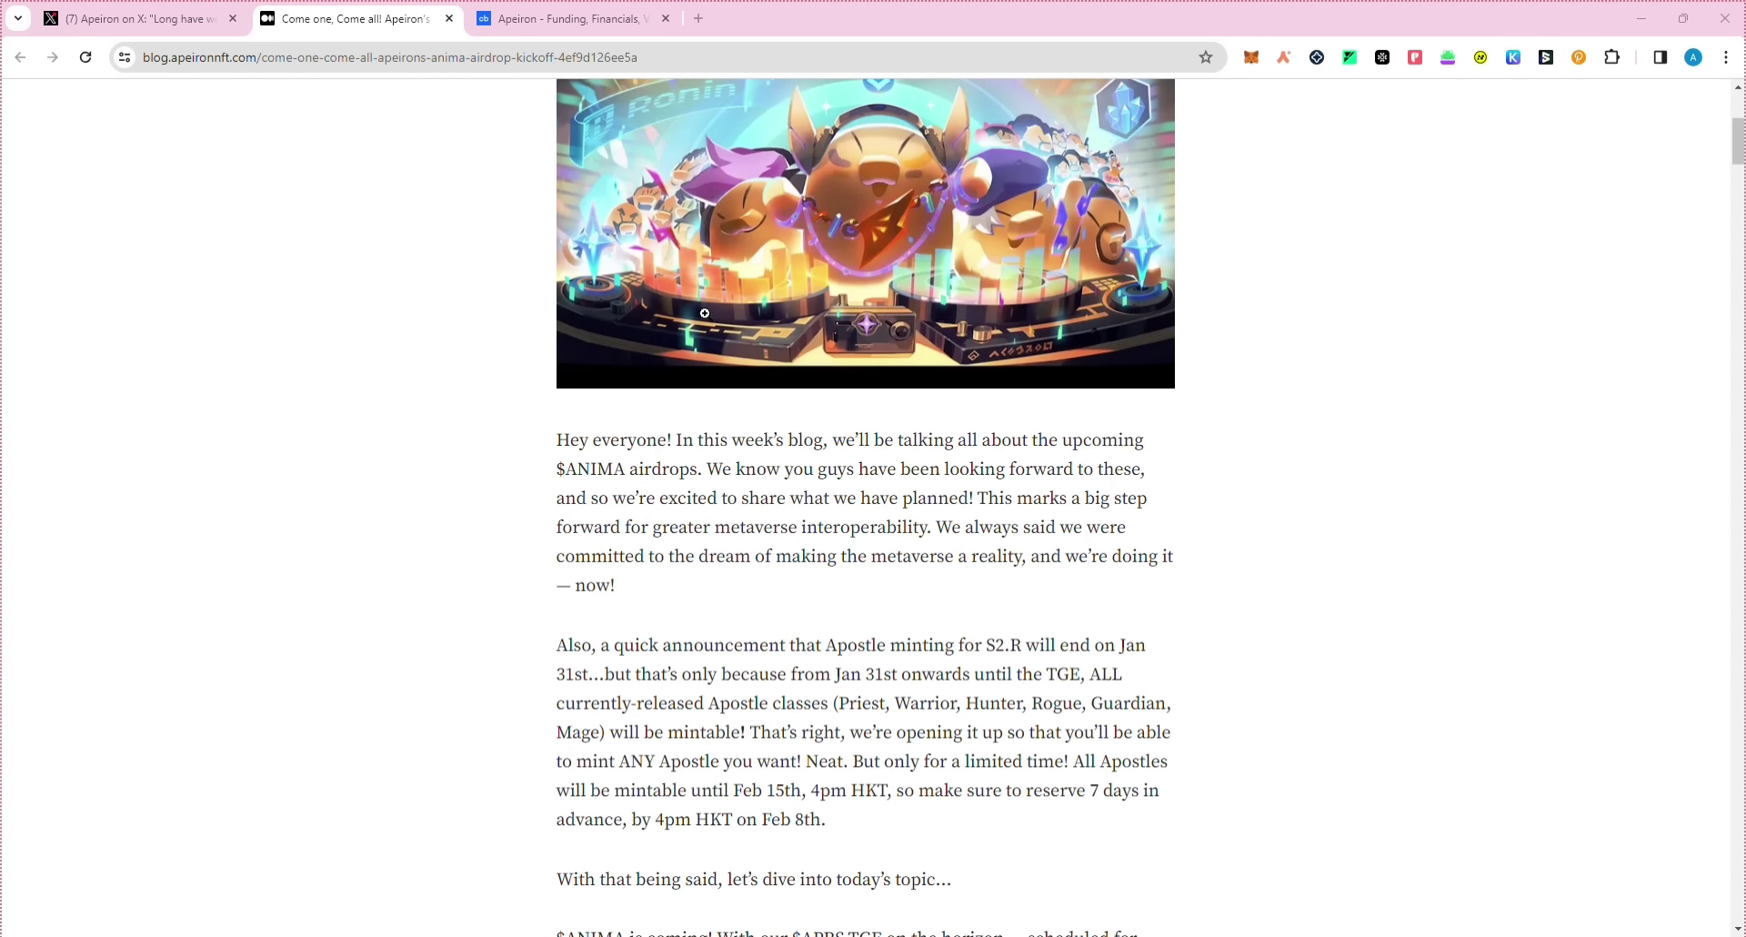
scroll(700, 333, down, 4)
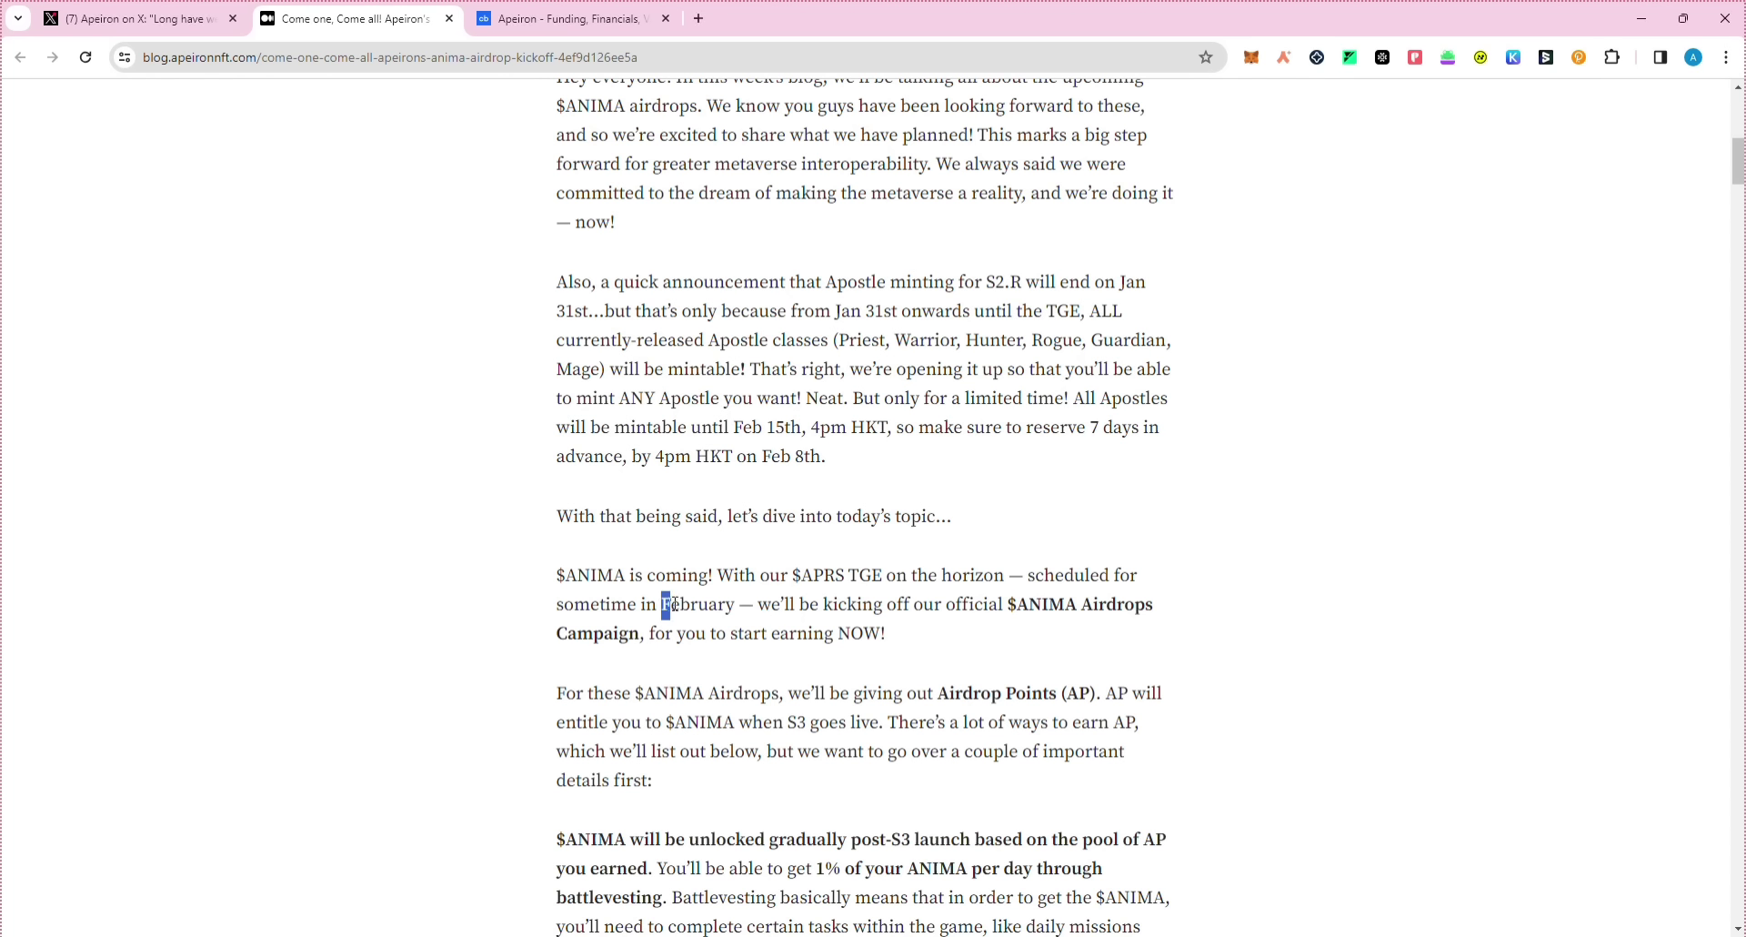
drag(674, 604, 733, 605)
click(964, 643)
drag(1011, 607, 1153, 607)
click(1132, 640)
scroll(890, 600, down, 1)
scroll(891, 600, down, 1)
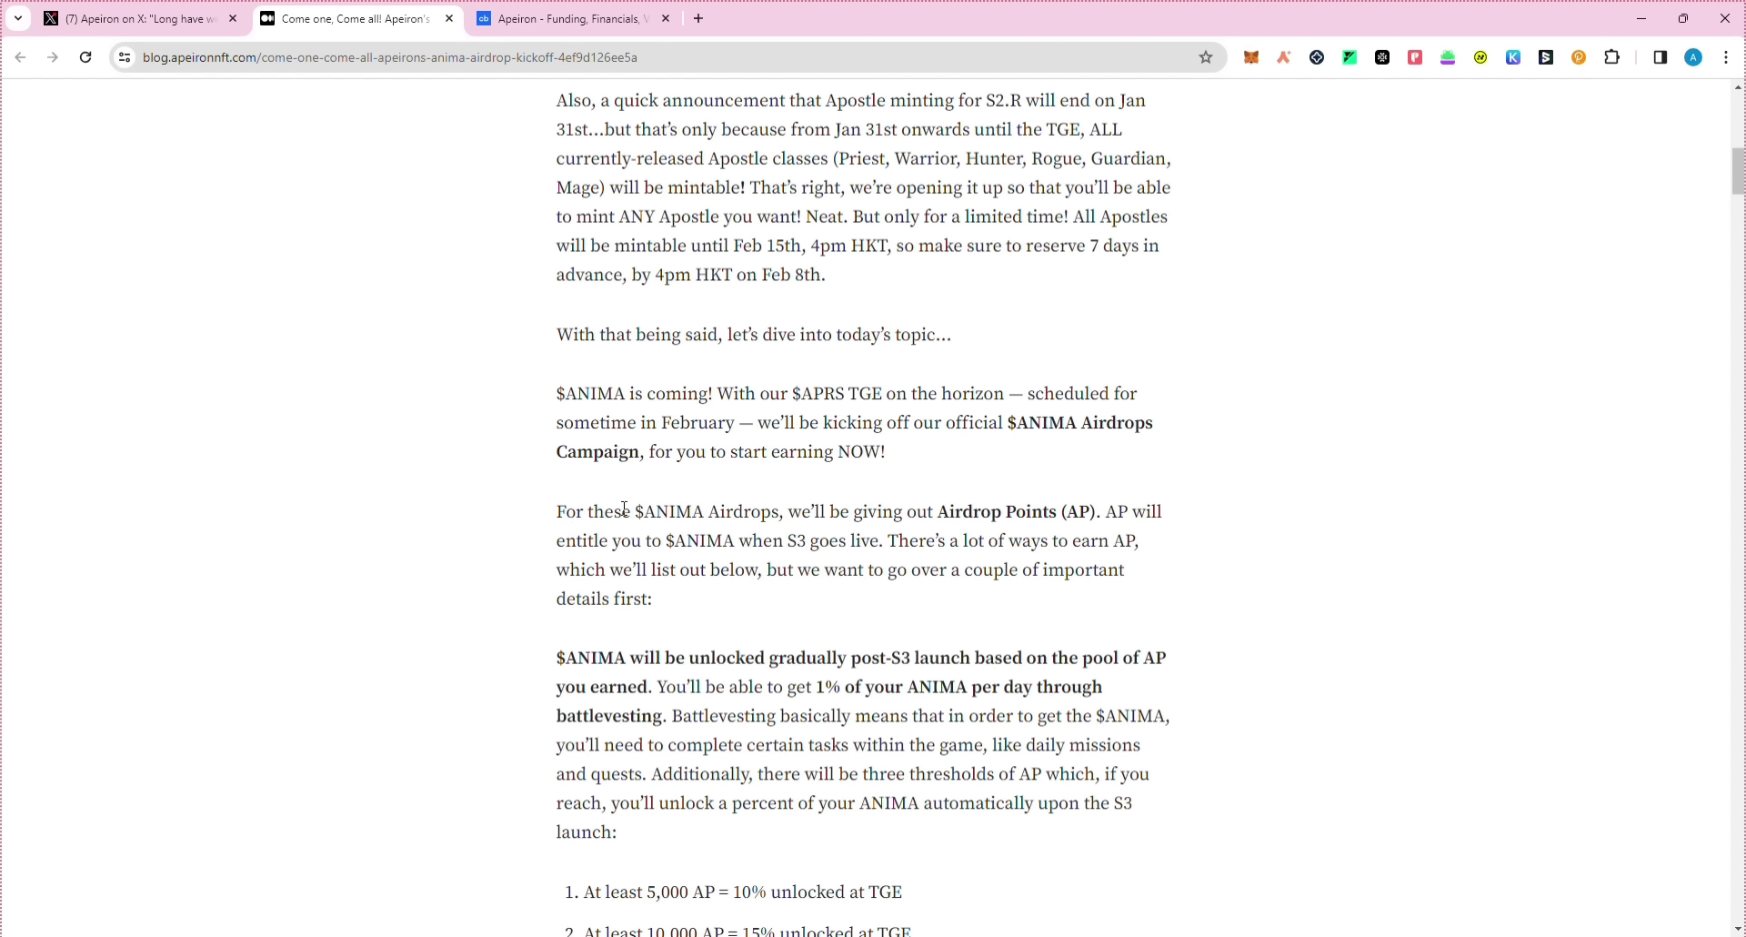
Step: Highlight "$ANIMA Airdrops" and "Airdrop Points (AP)" in the paragraph explaining how AP entitles players to $ANIMA
drag(635, 512, 779, 513)
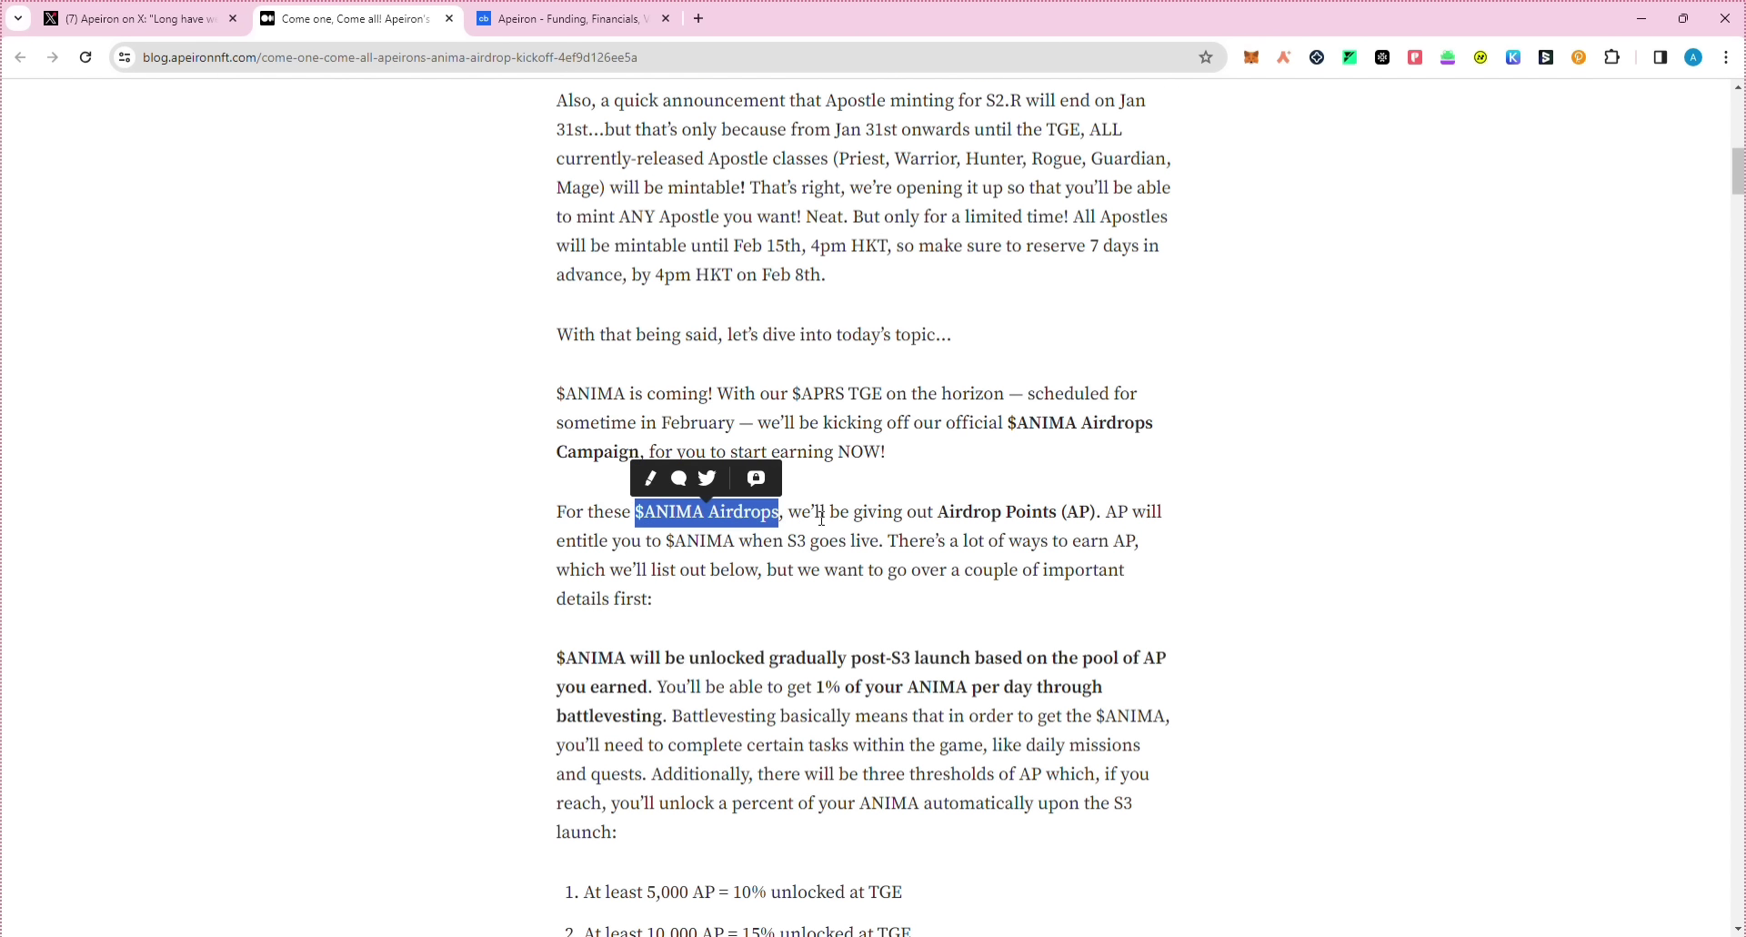
drag(937, 514, 1092, 514)
click(939, 516)
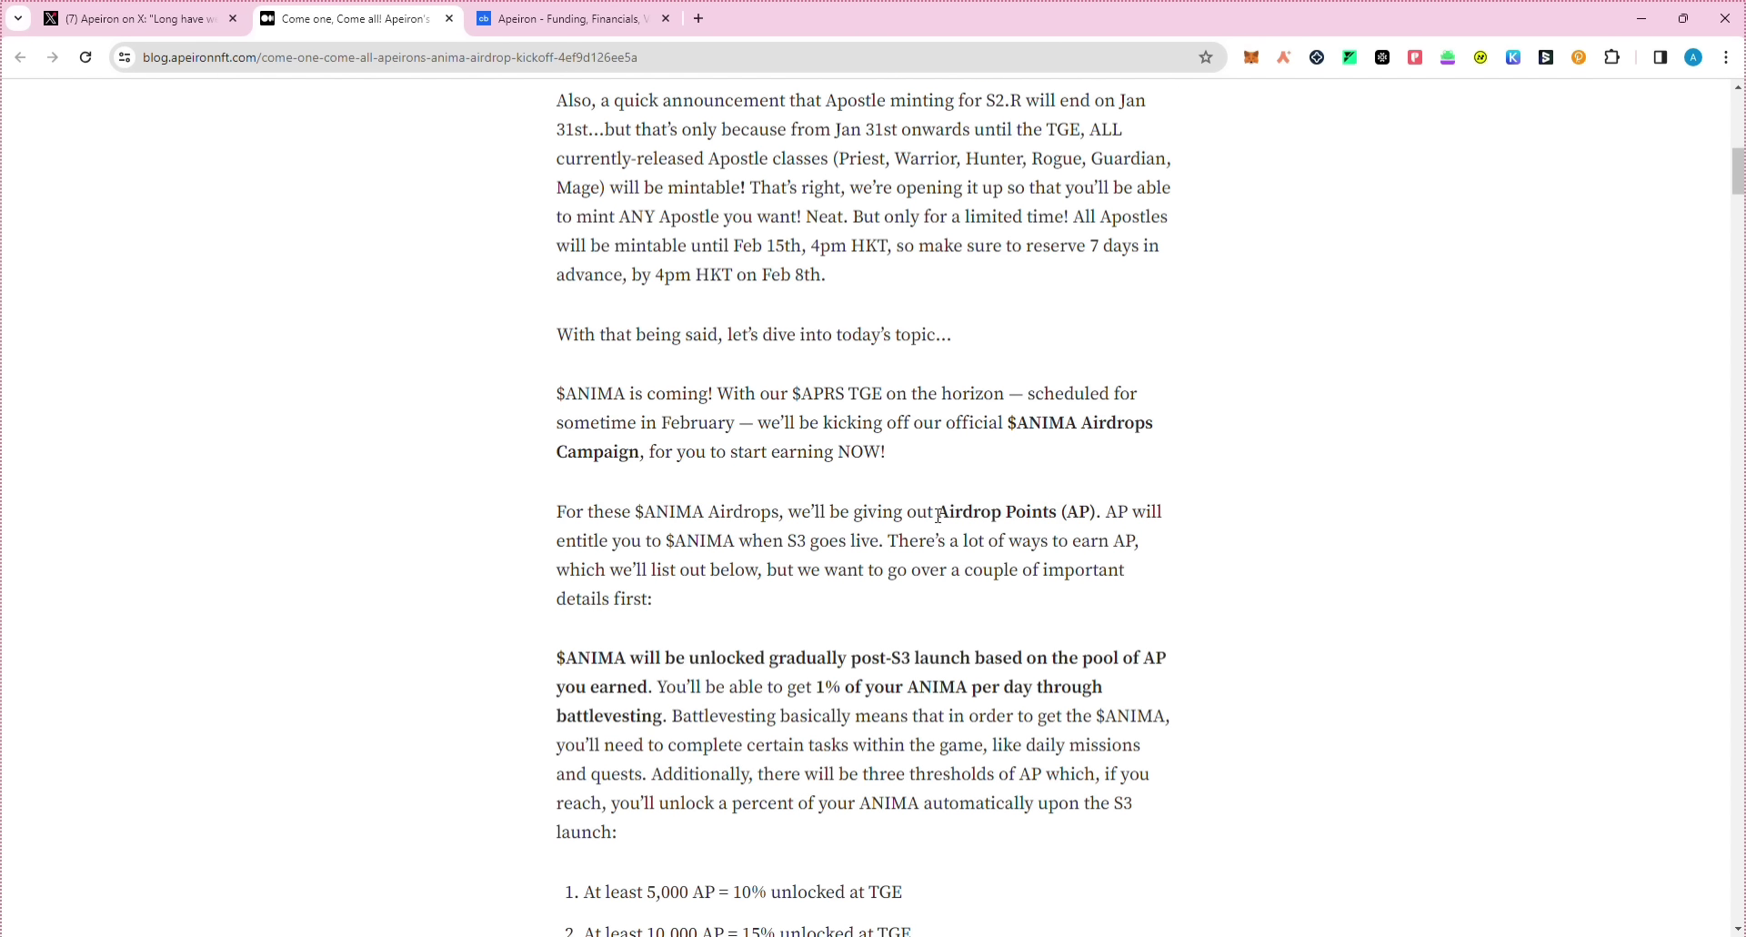
drag(939, 516, 1104, 513)
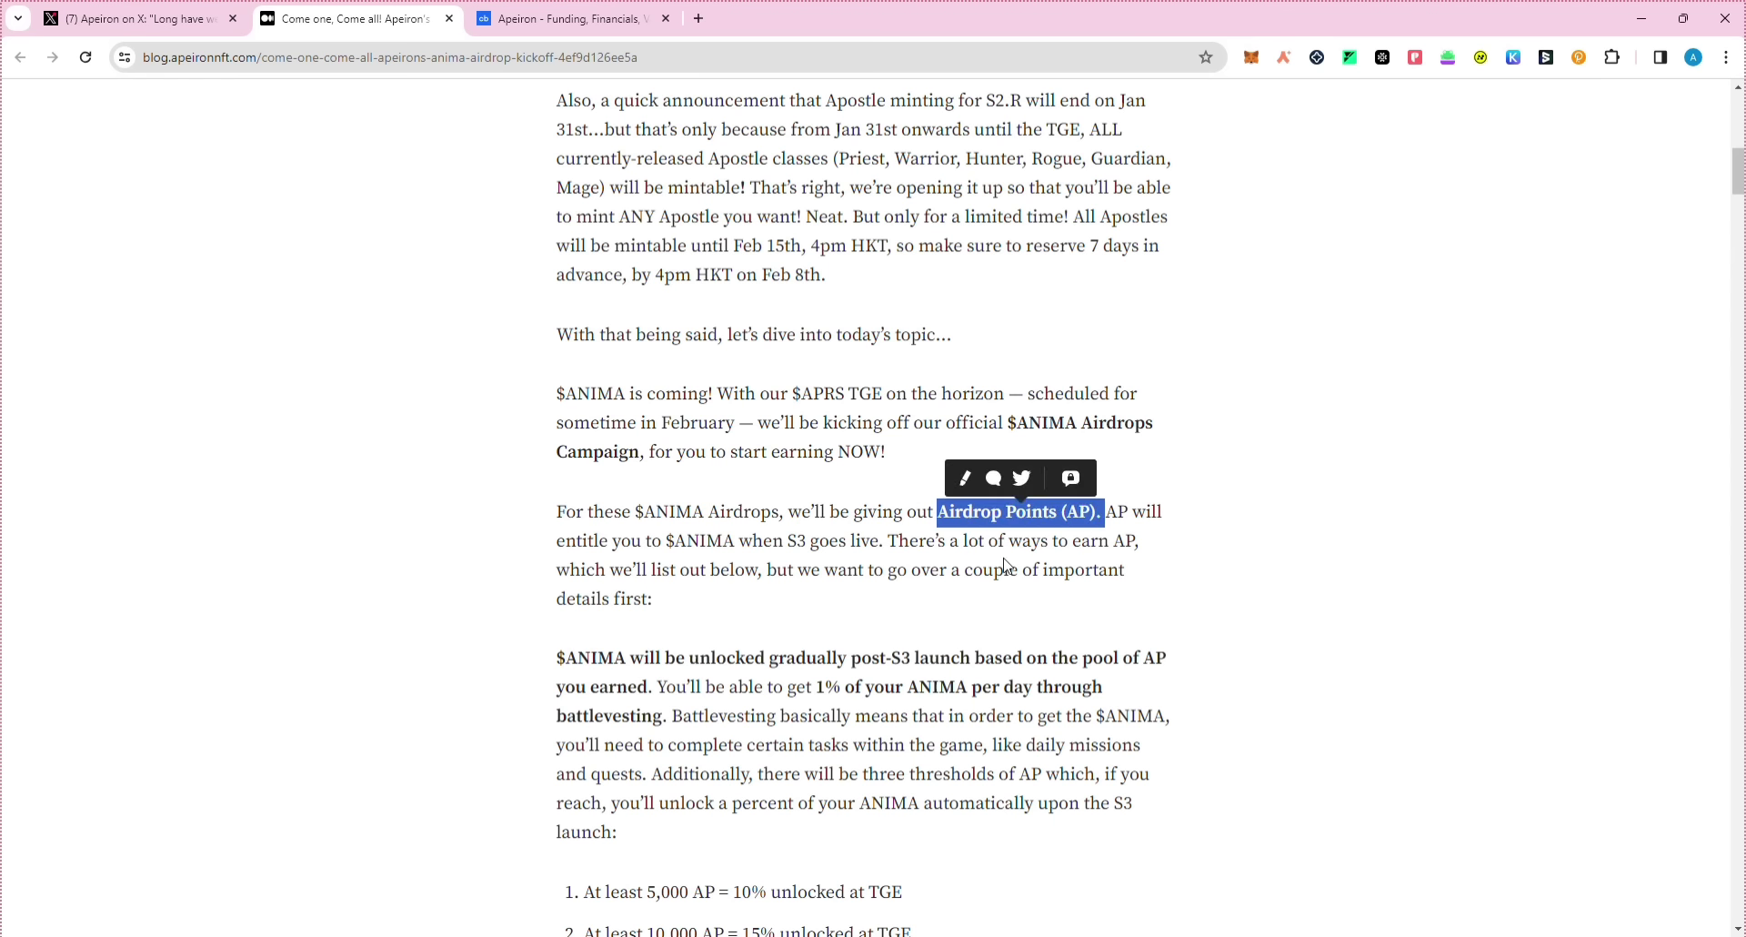
click(784, 596)
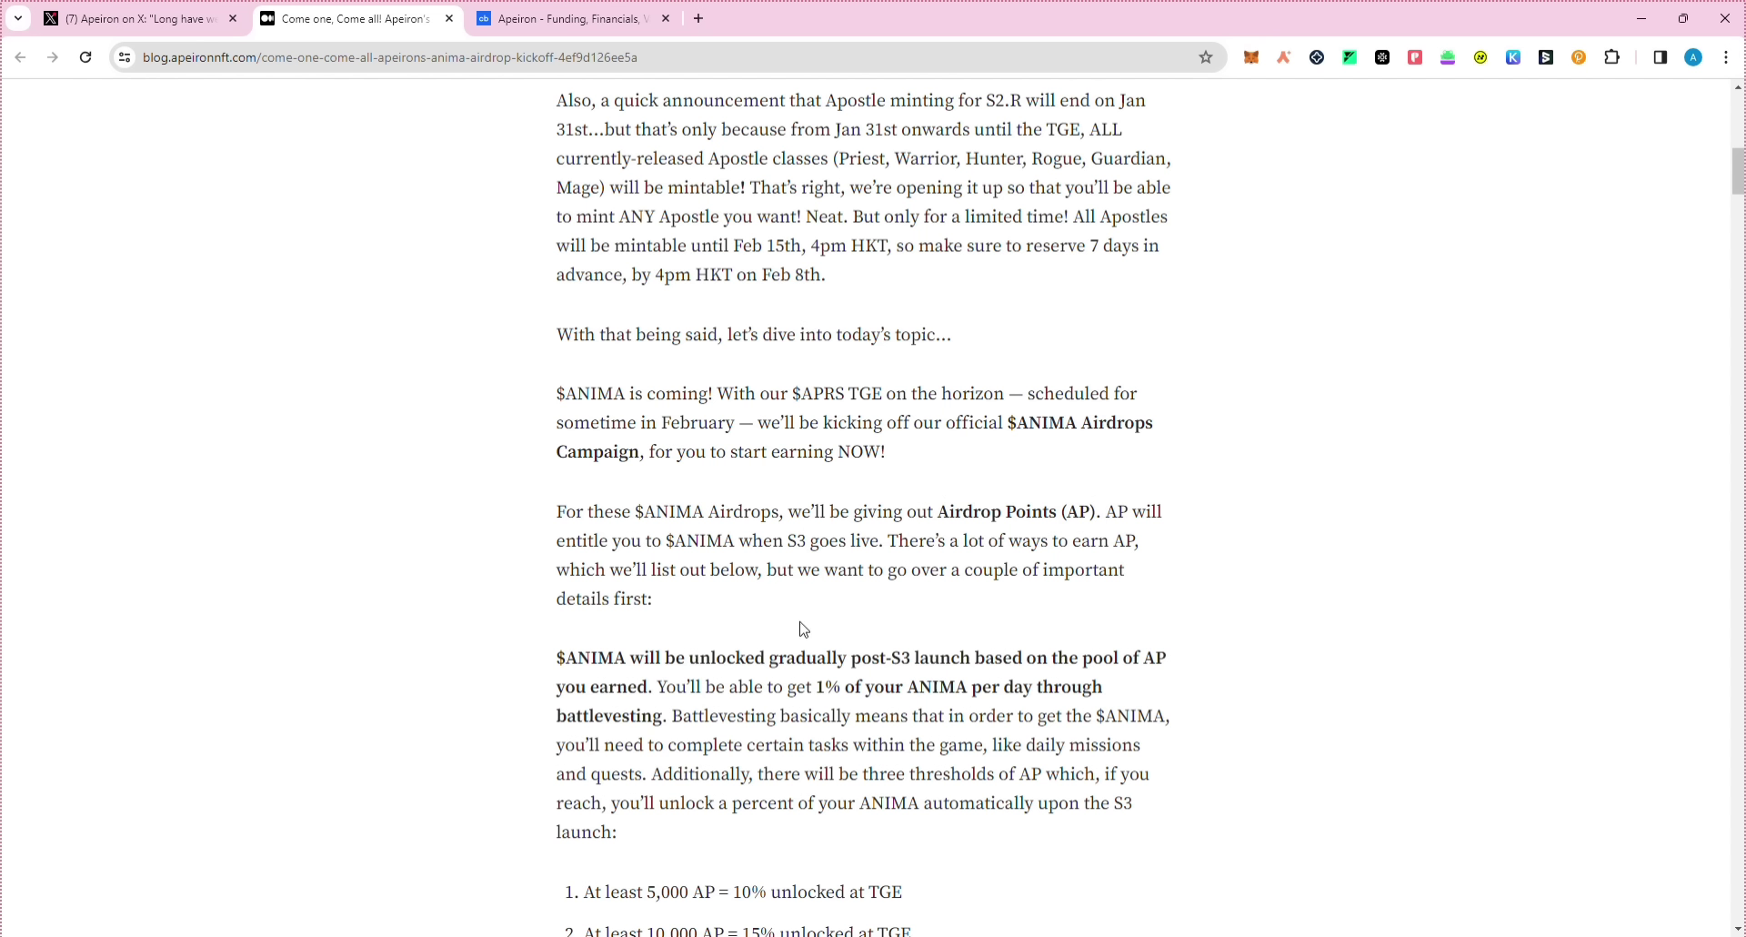
Step: Highlight each of the three AP thresholds for unlocking ANIMA at TGE: 5,000, 10,000 and 20,000 AP
scroll(804, 630, down, 1)
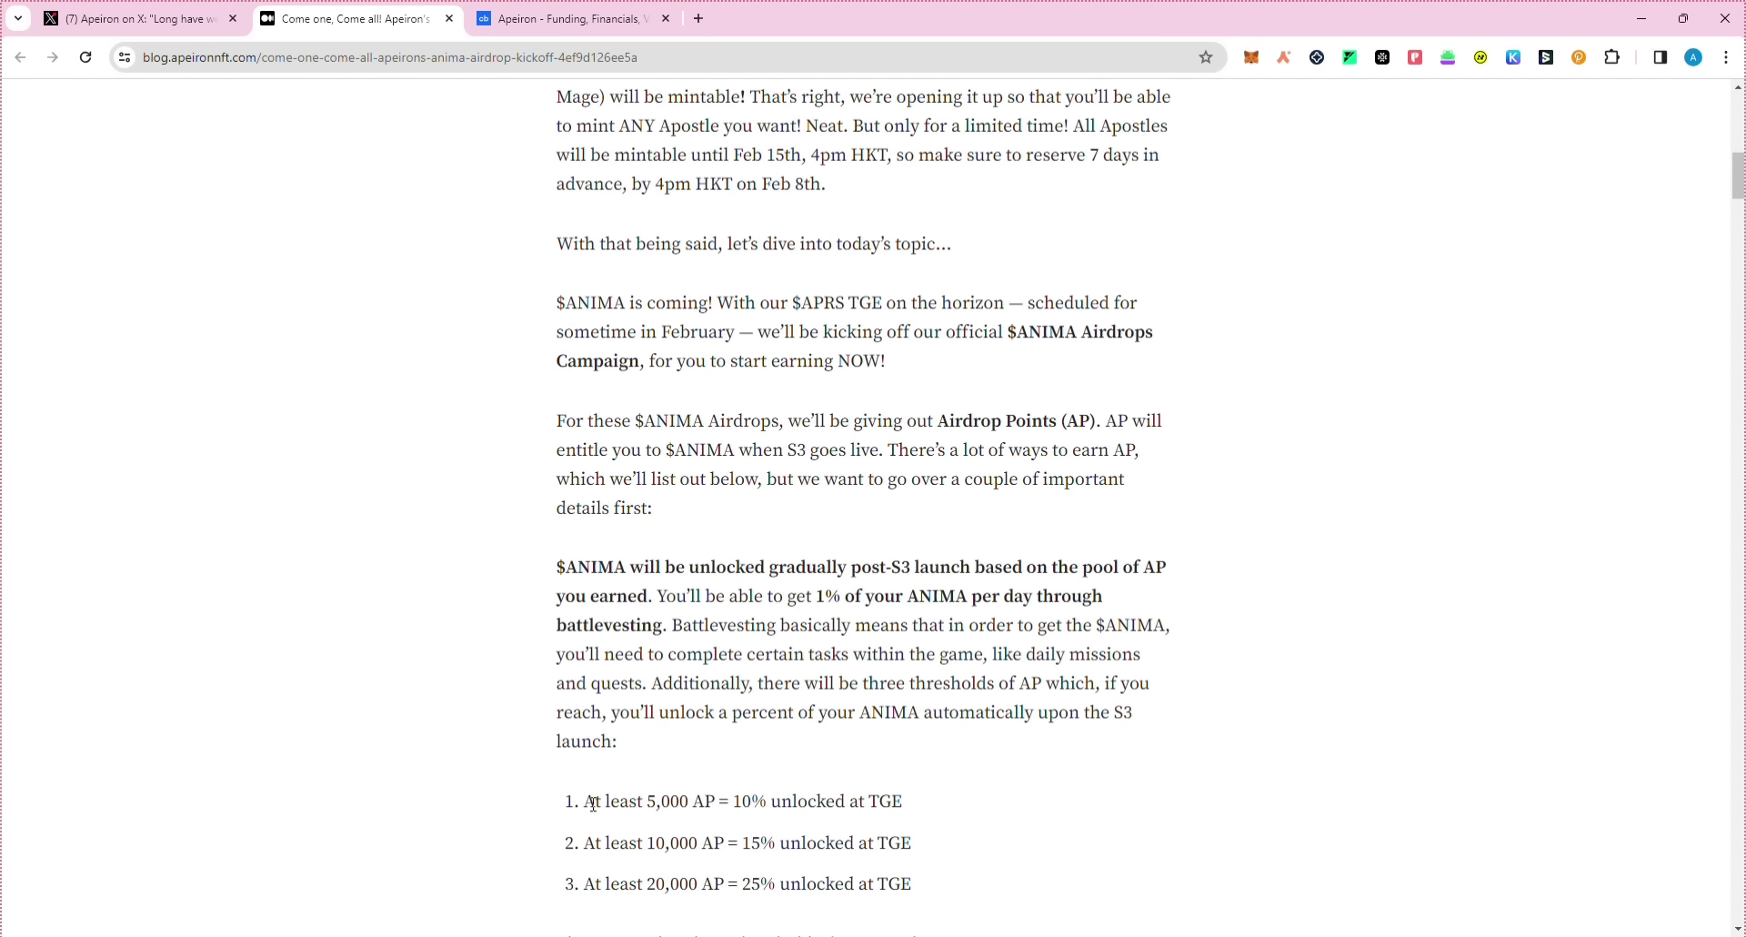
drag(584, 804, 929, 809)
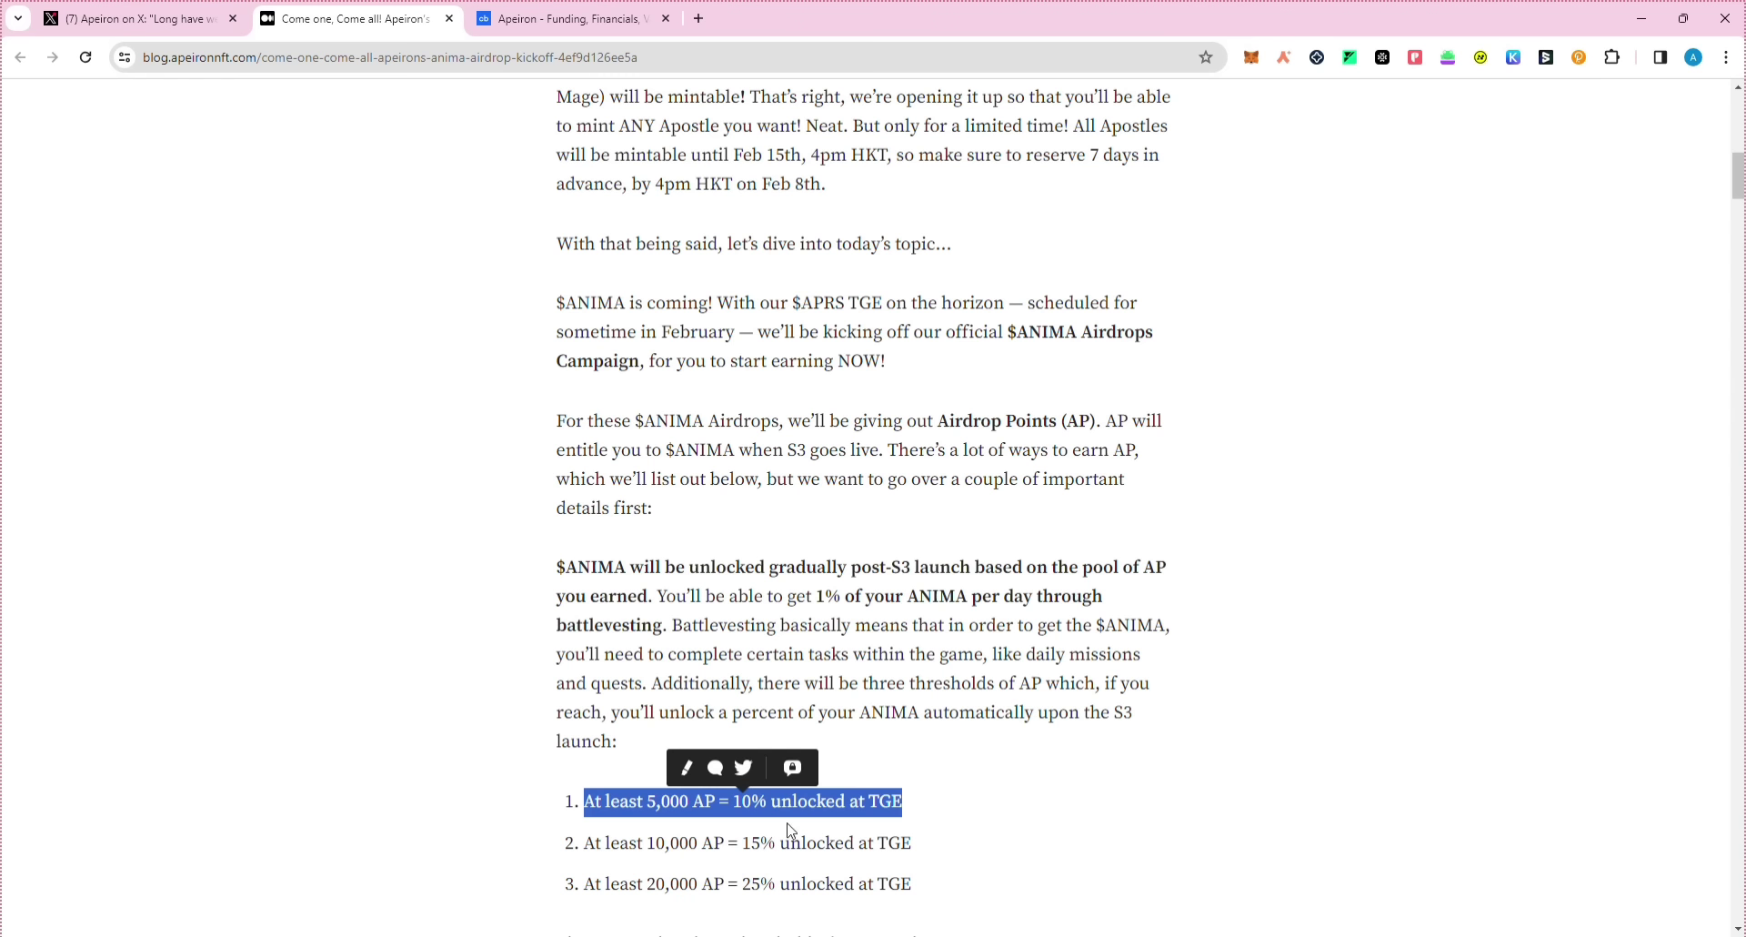
drag(593, 849, 889, 838)
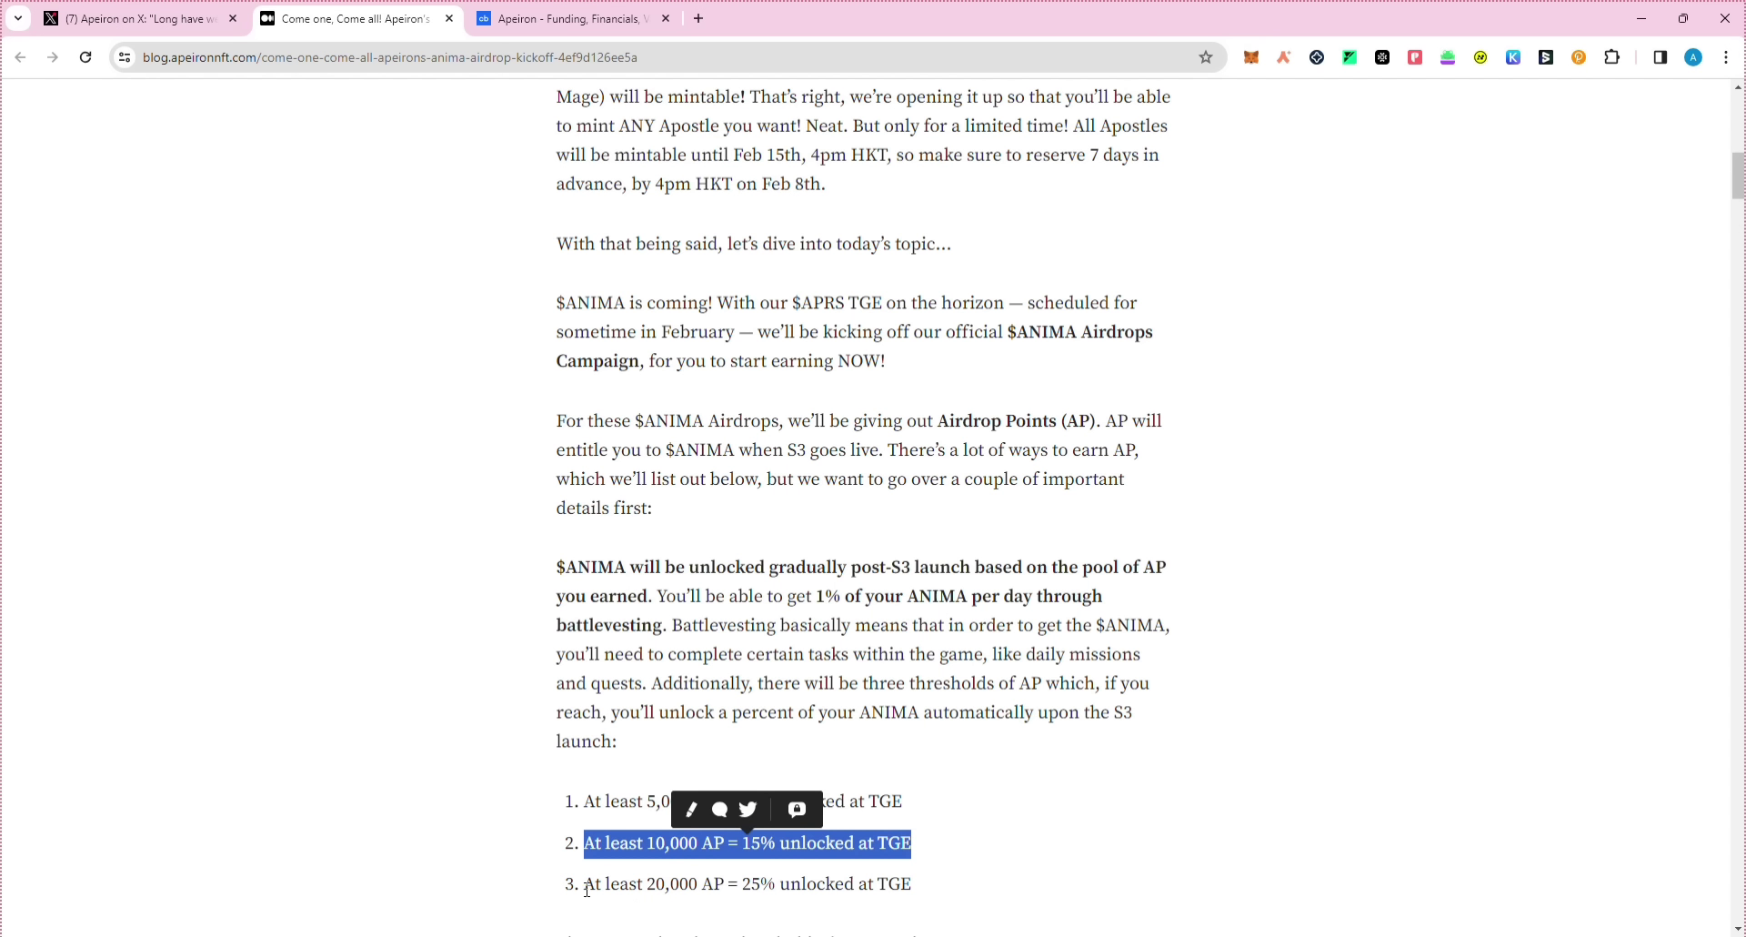
drag(587, 890, 914, 883)
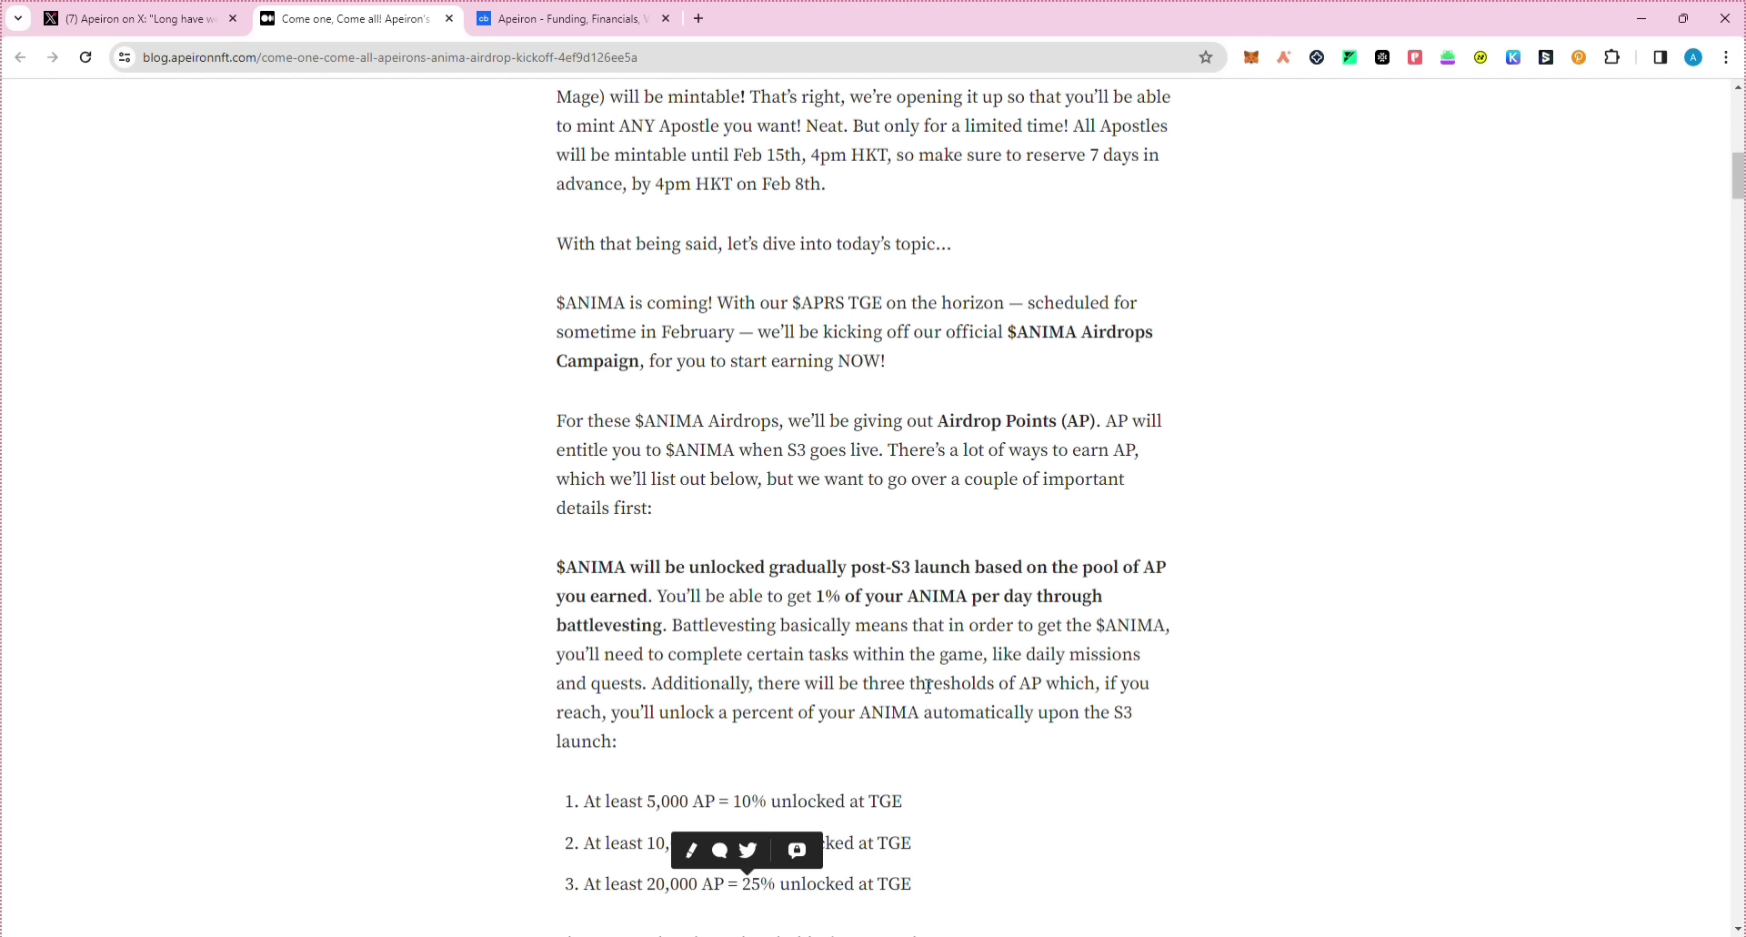
Step: Use the Windows Calculator to divide 25,000 by 2 and the result by 4, highlight the answer and close the calculator
key(XF86Calculator)
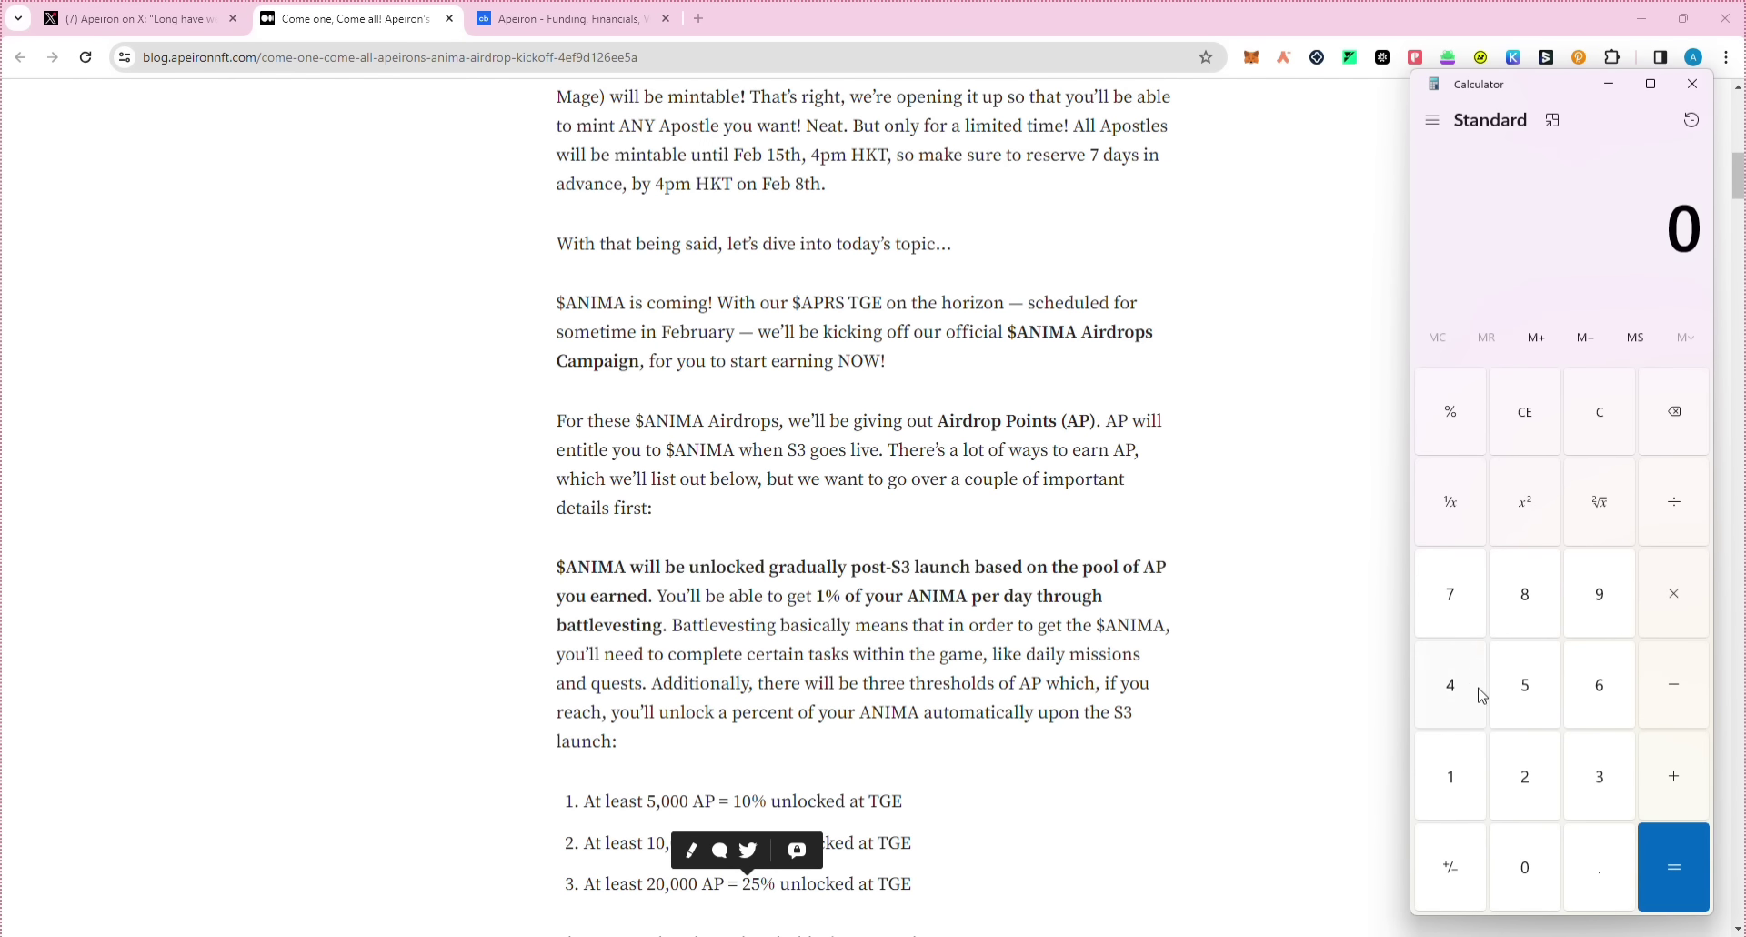
double_click(1525, 862)
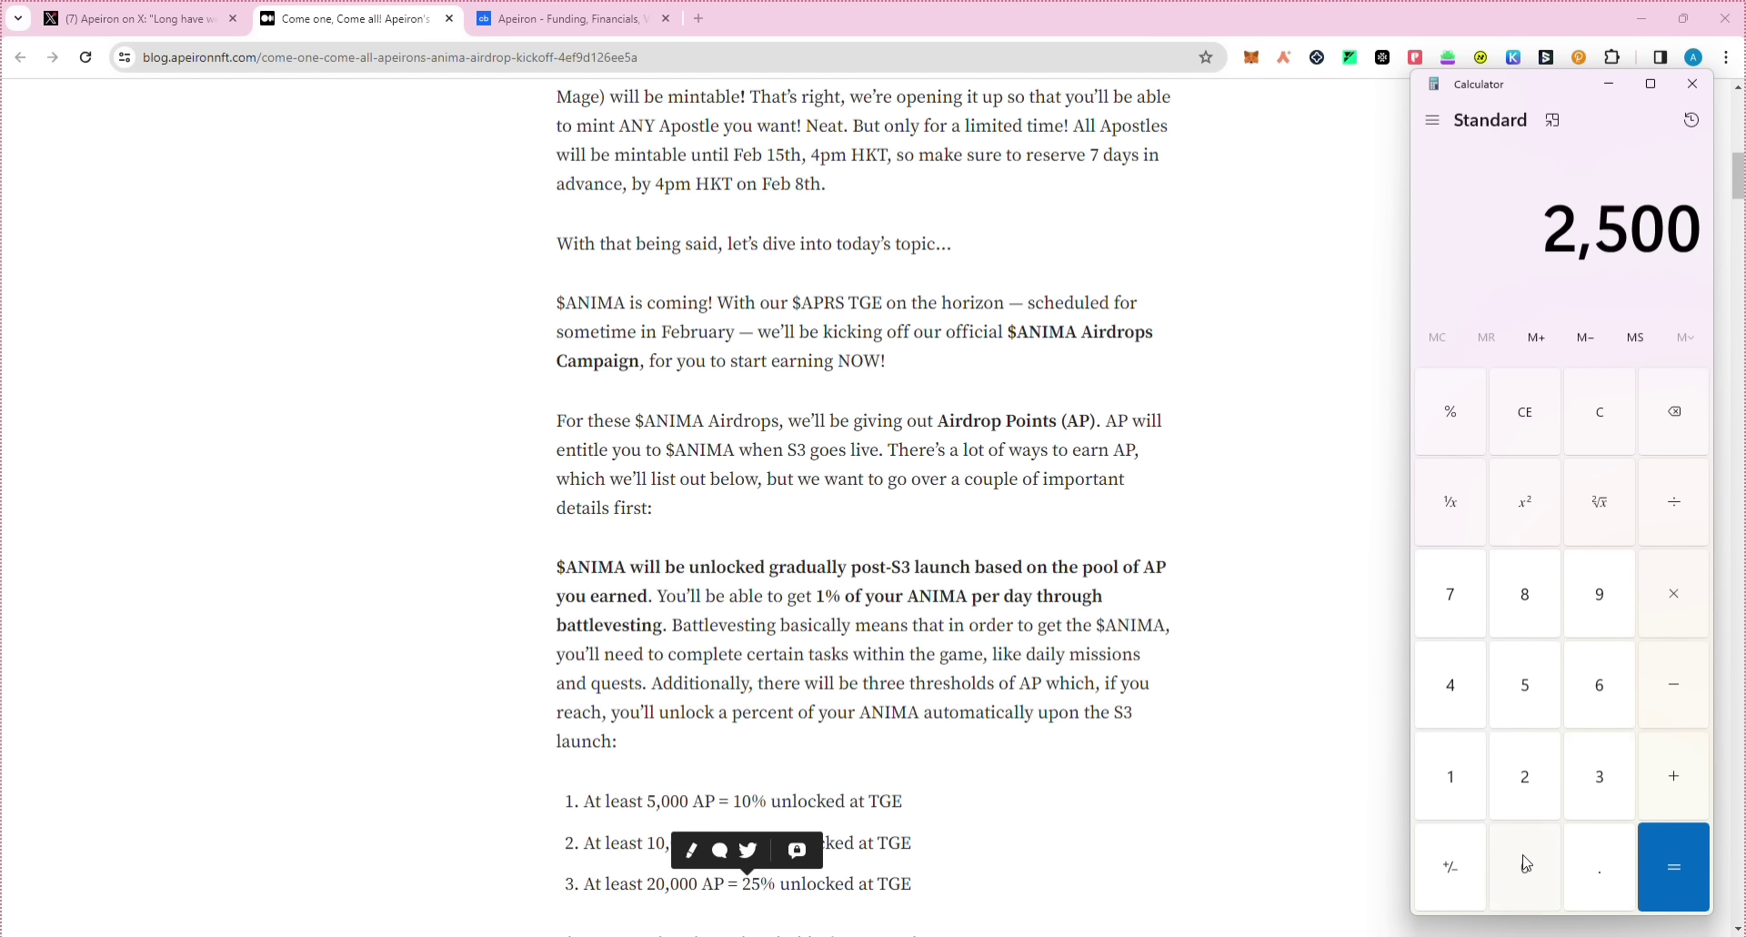
click(1543, 779)
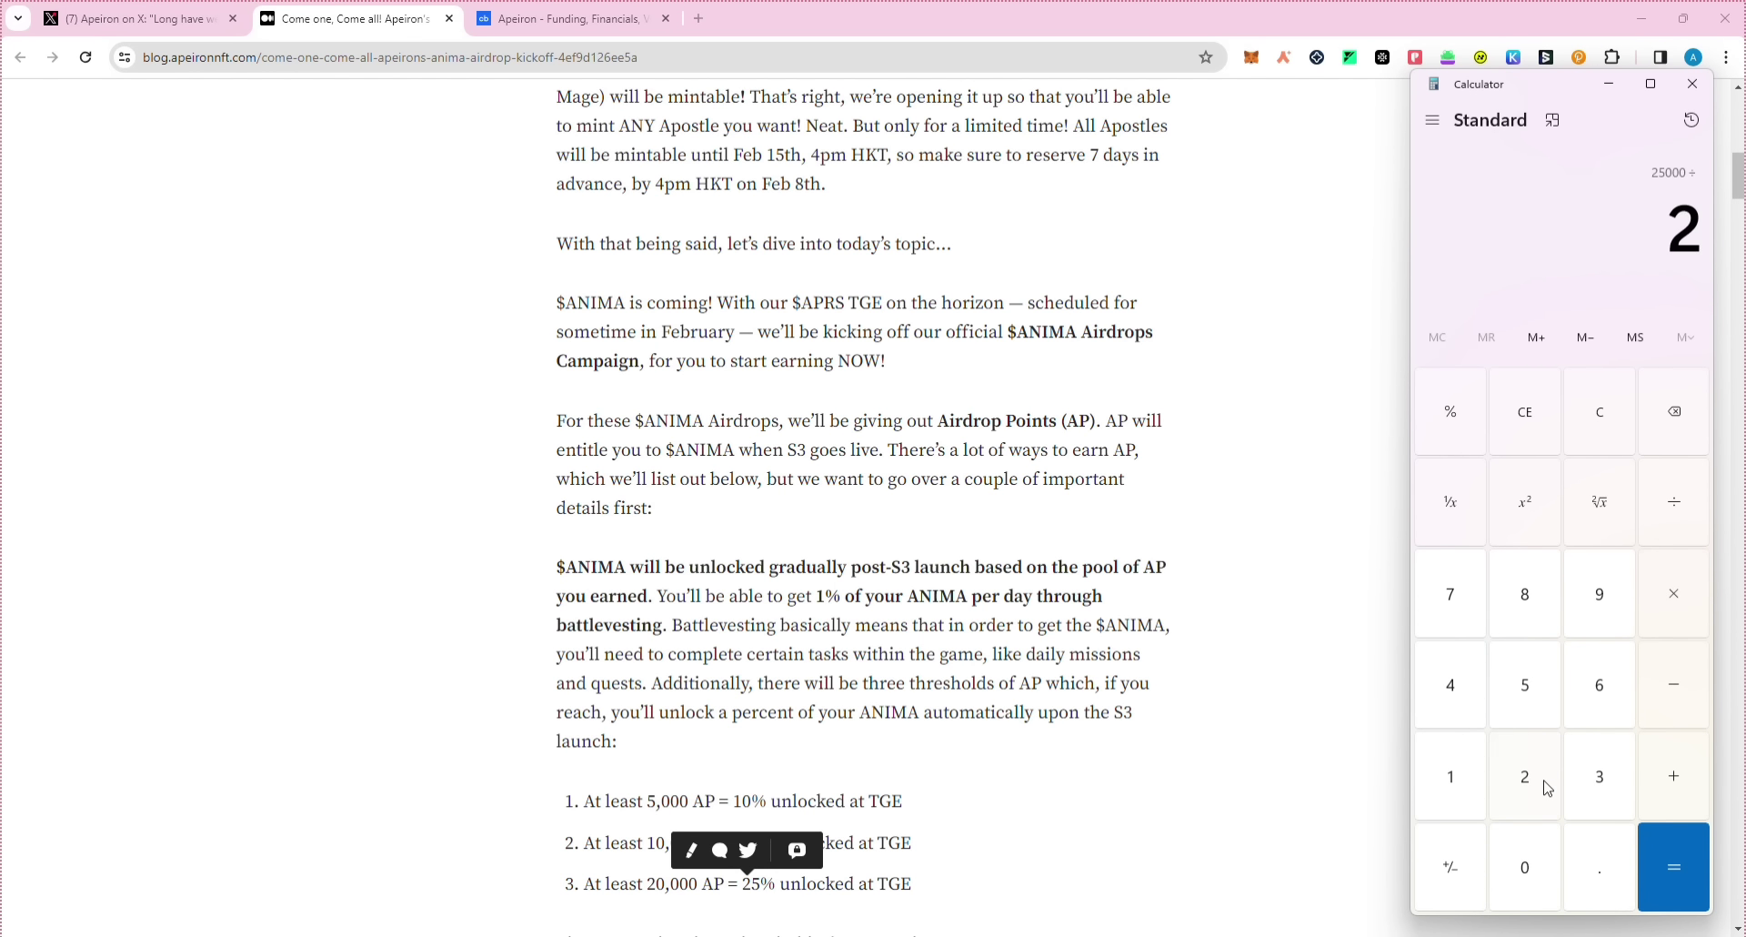
click(1697, 865)
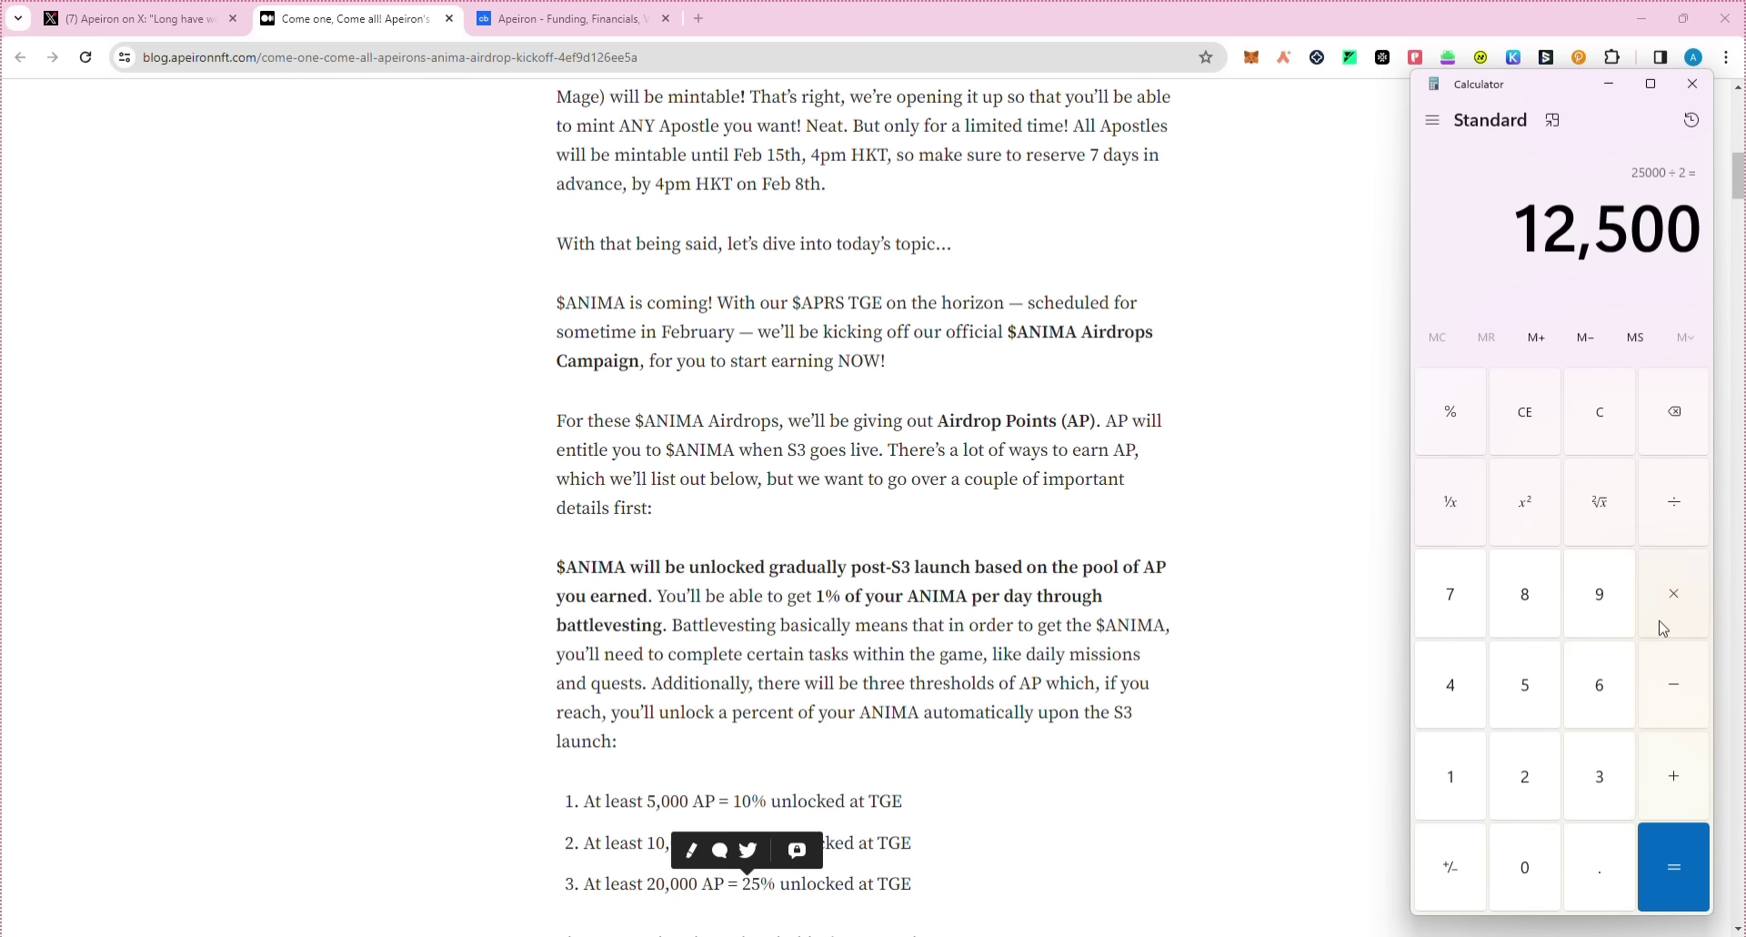
click(1471, 668)
click(1668, 841)
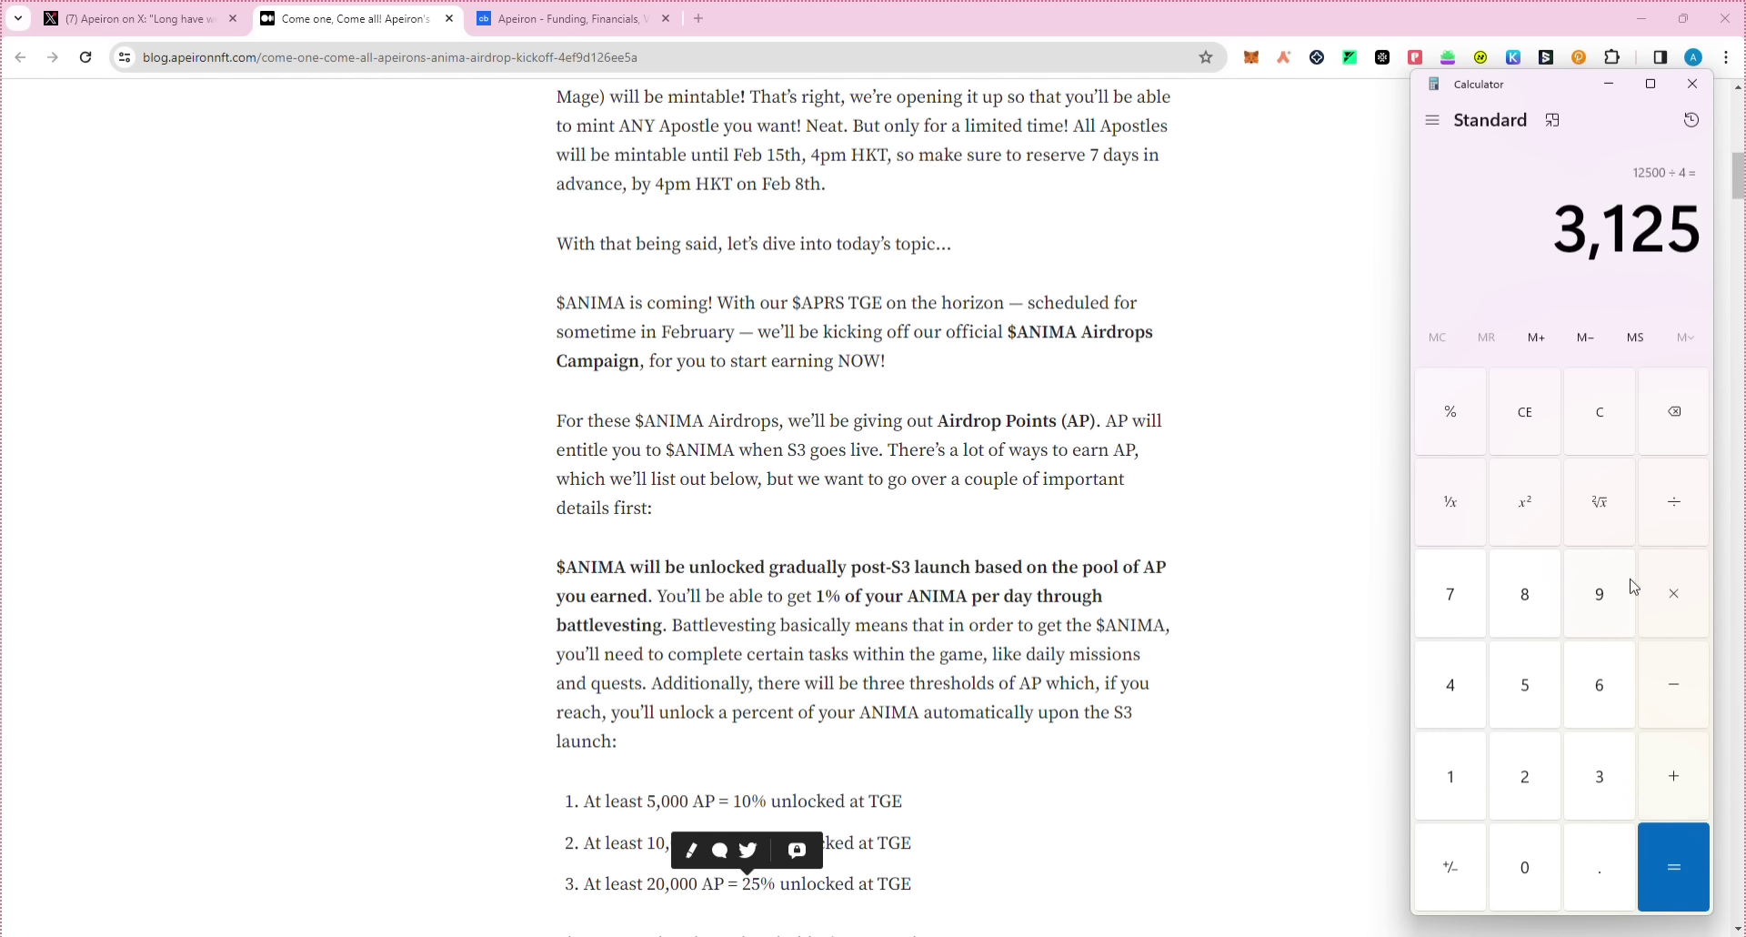
drag(1566, 255, 1699, 214)
drag(1555, 256, 1708, 232)
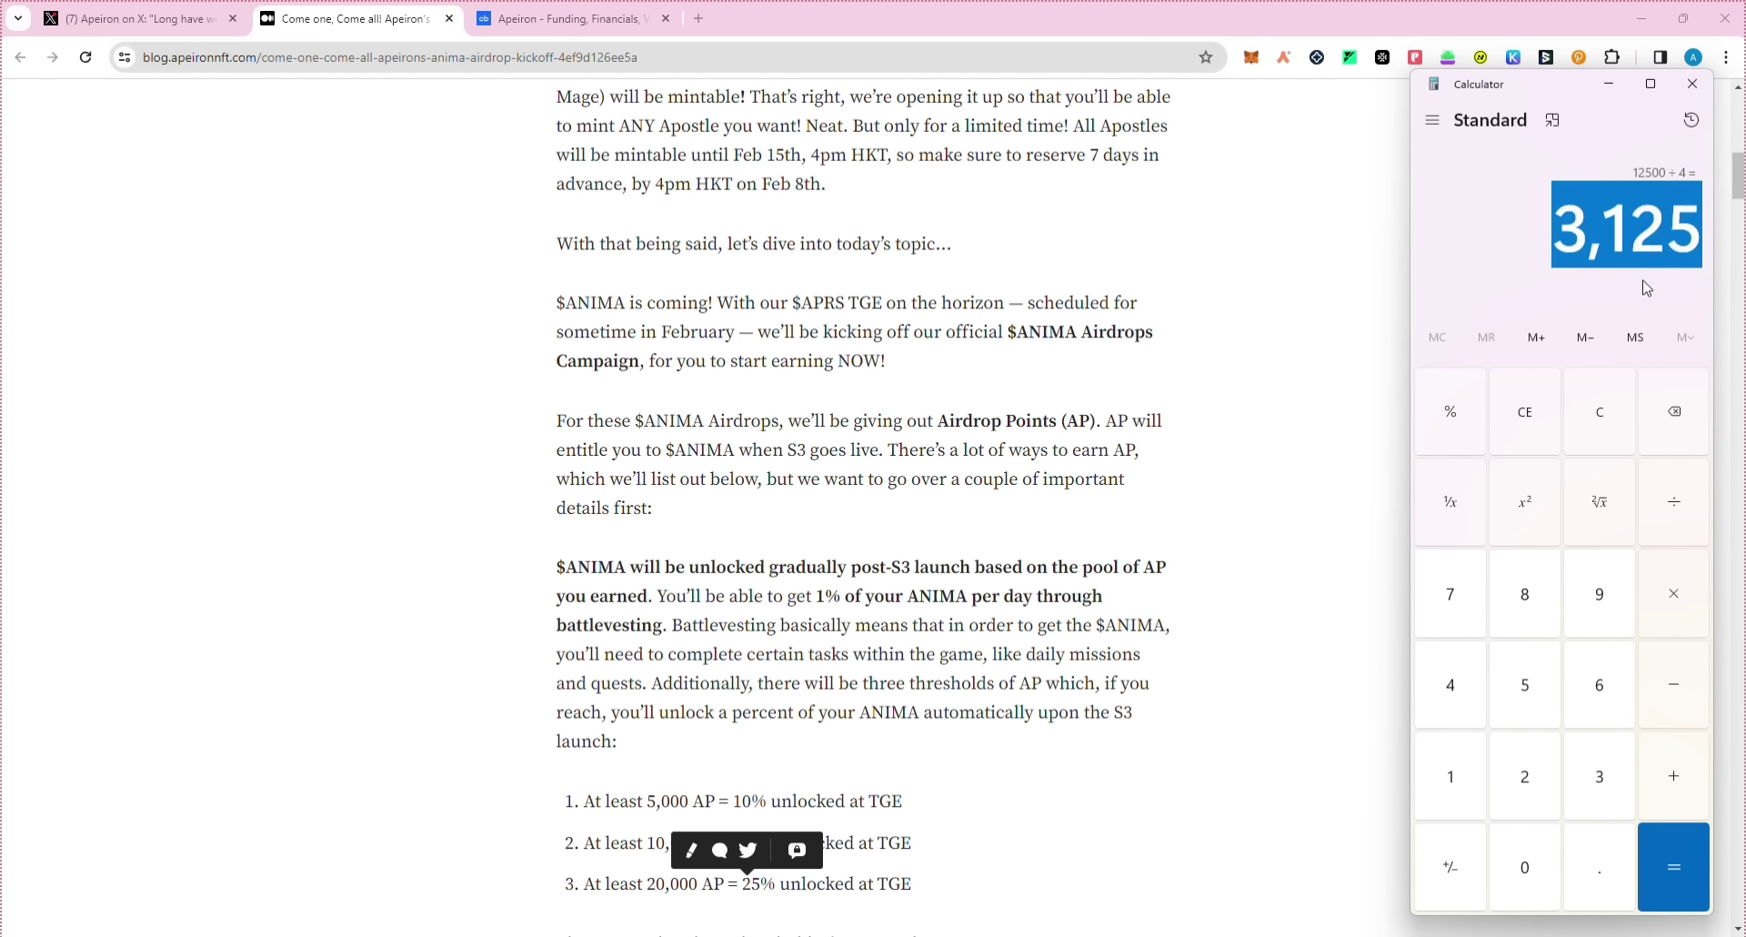
click(1689, 83)
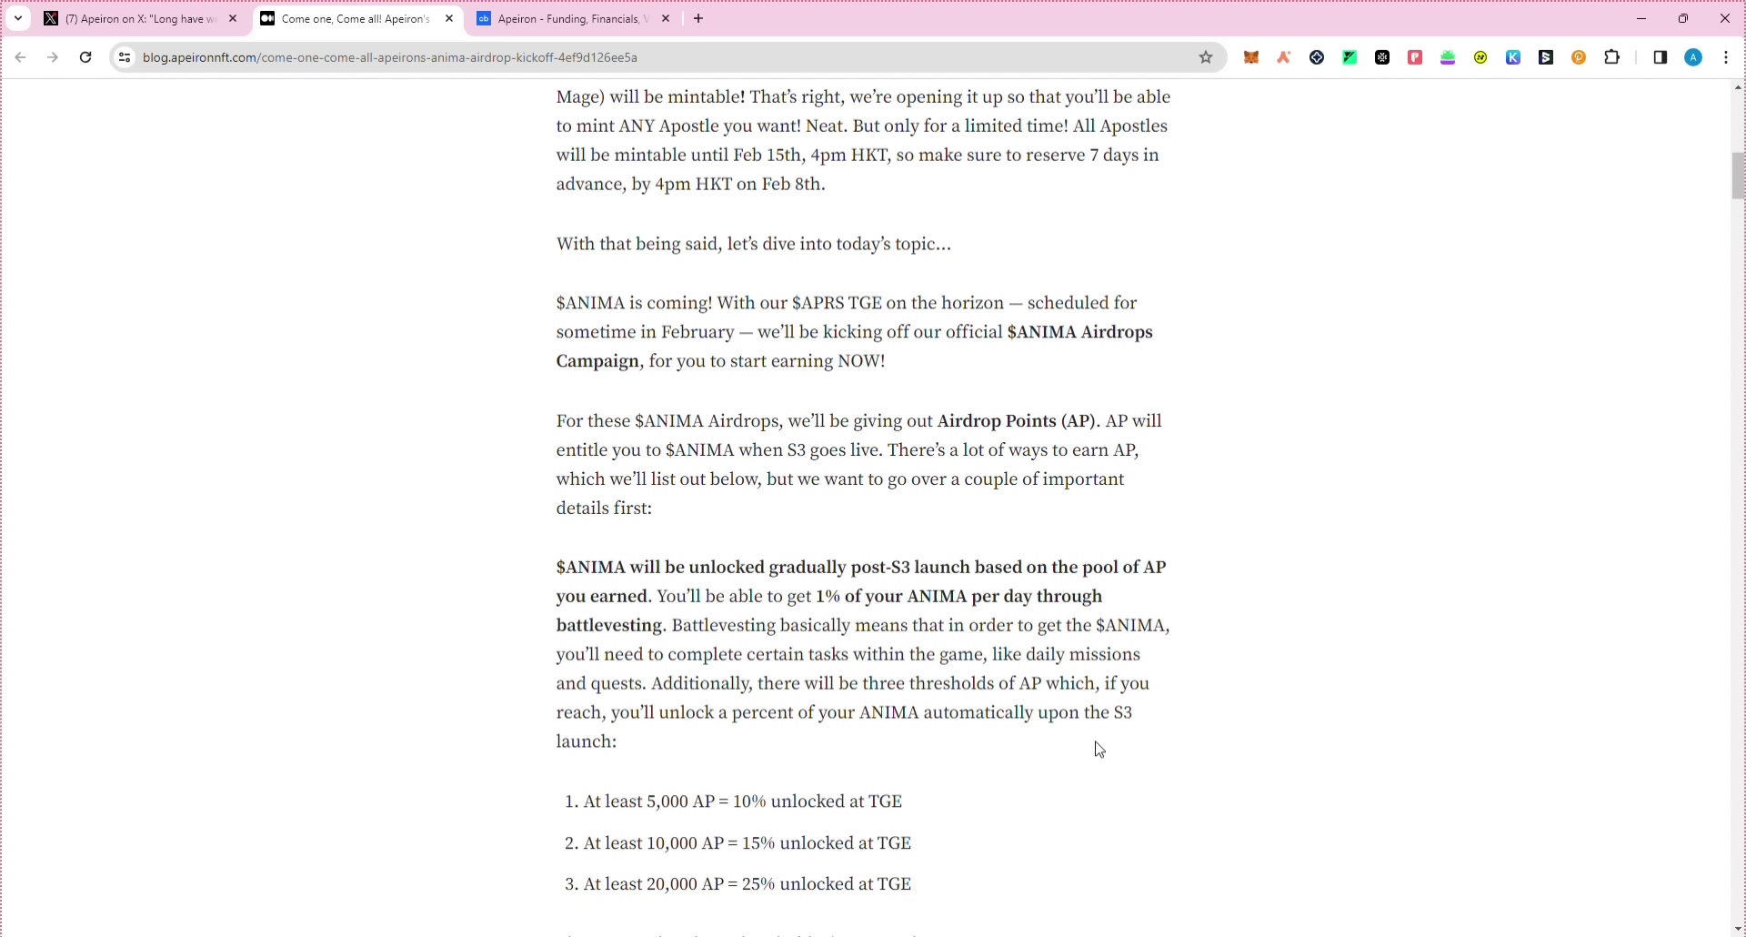
Step: Read on past the AP thresholds and the points infographic, highlighting the note about points accumulating until the expected TGE in Feb
scroll(1110, 756, down, 4)
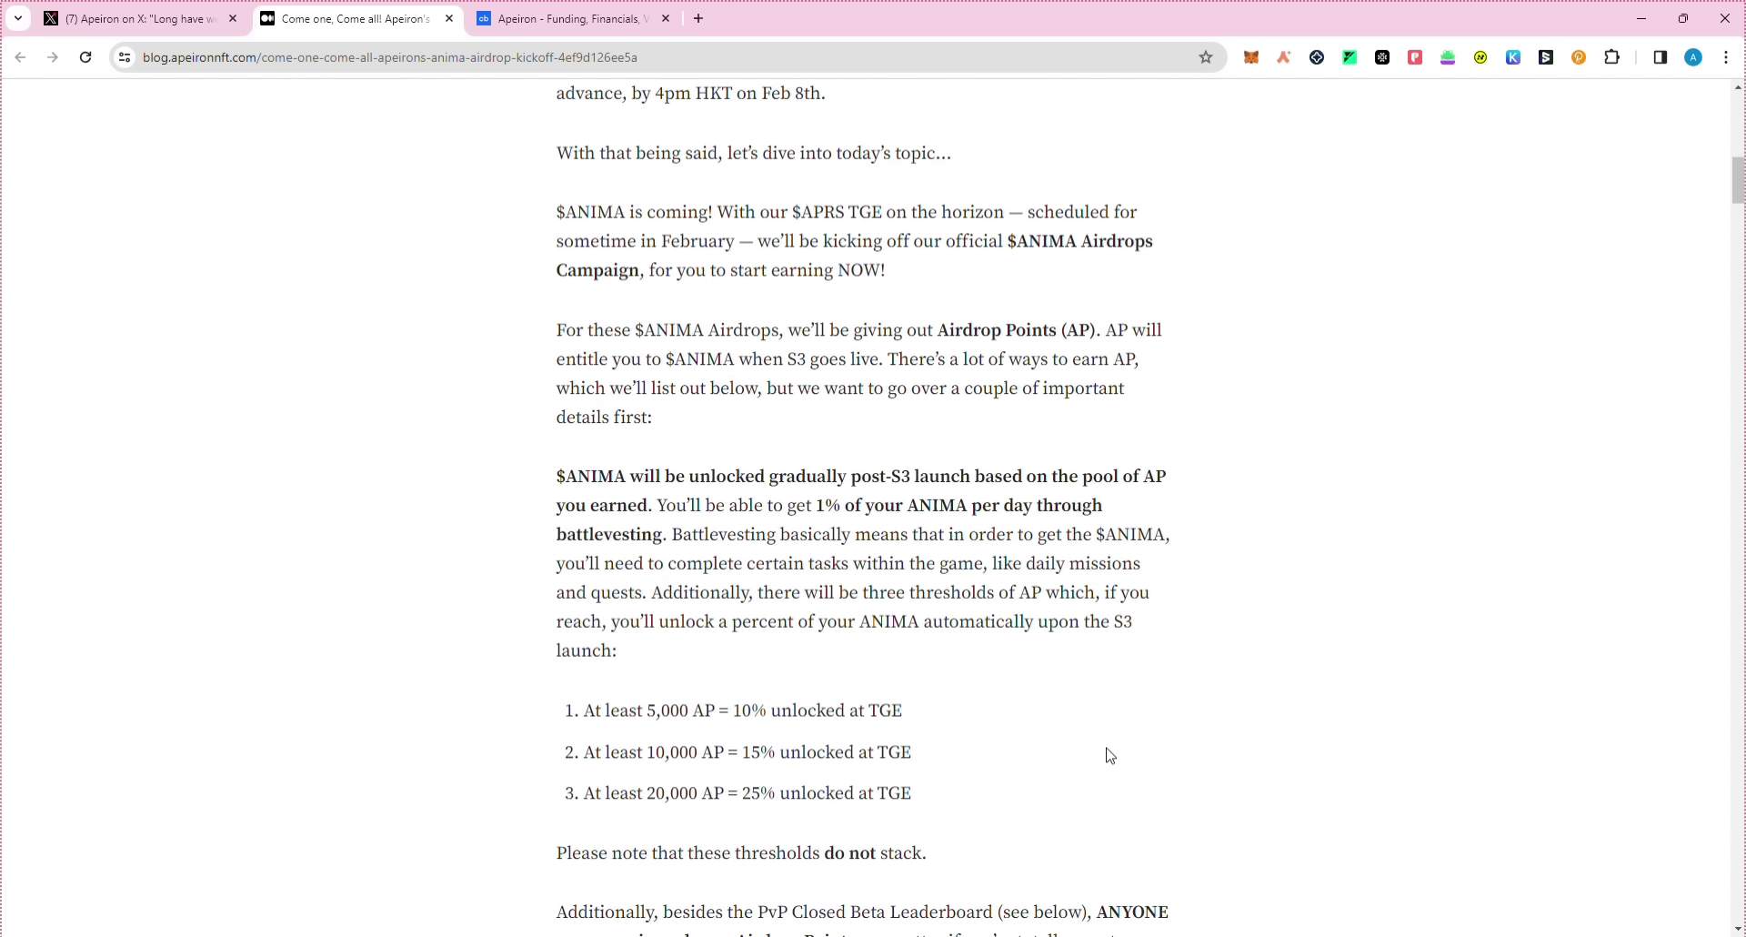
scroll(1087, 748, down, 8)
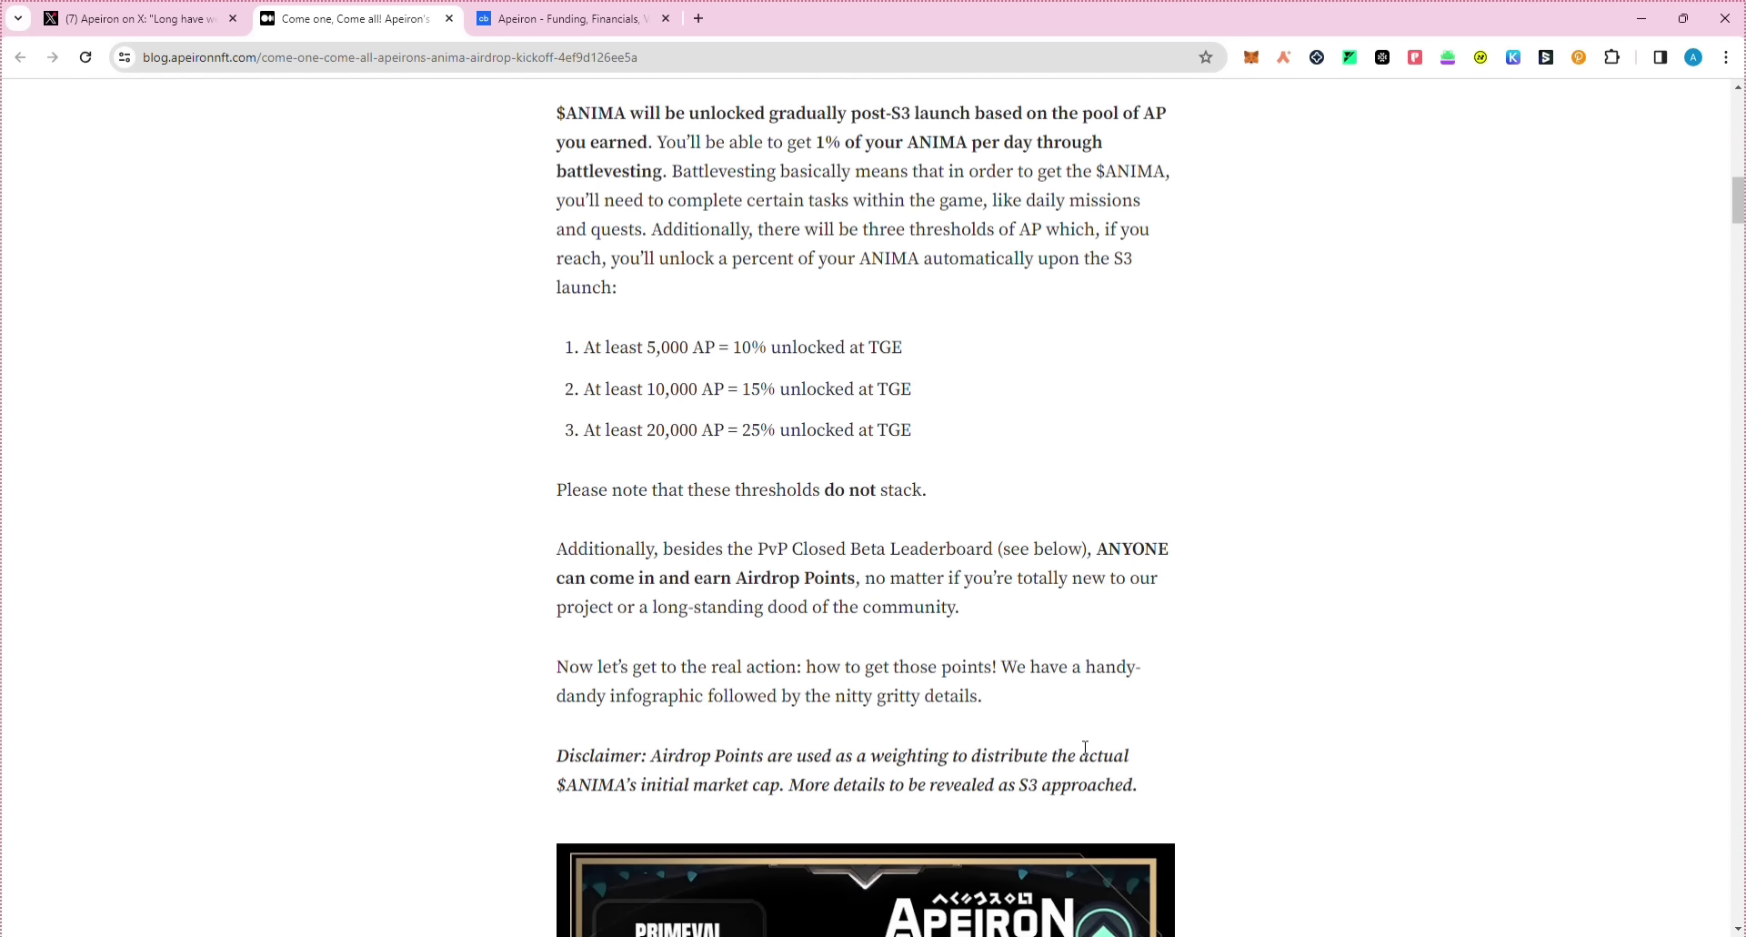
scroll(937, 599, down, 4)
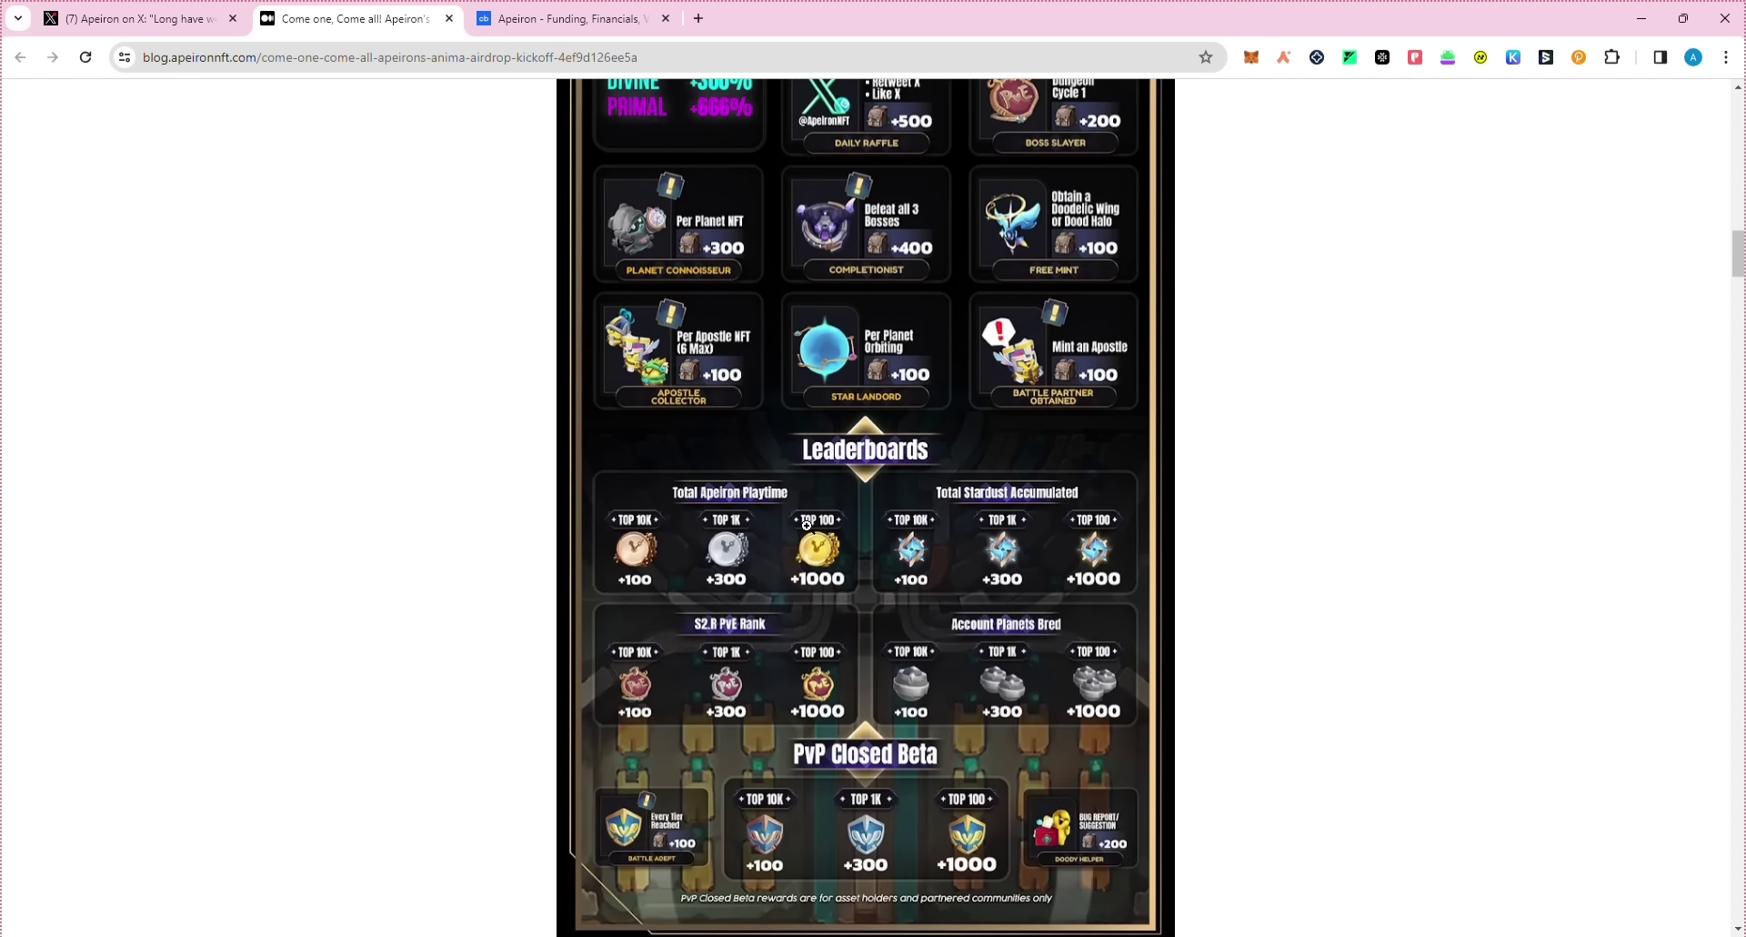
scroll(884, 752, down, 2)
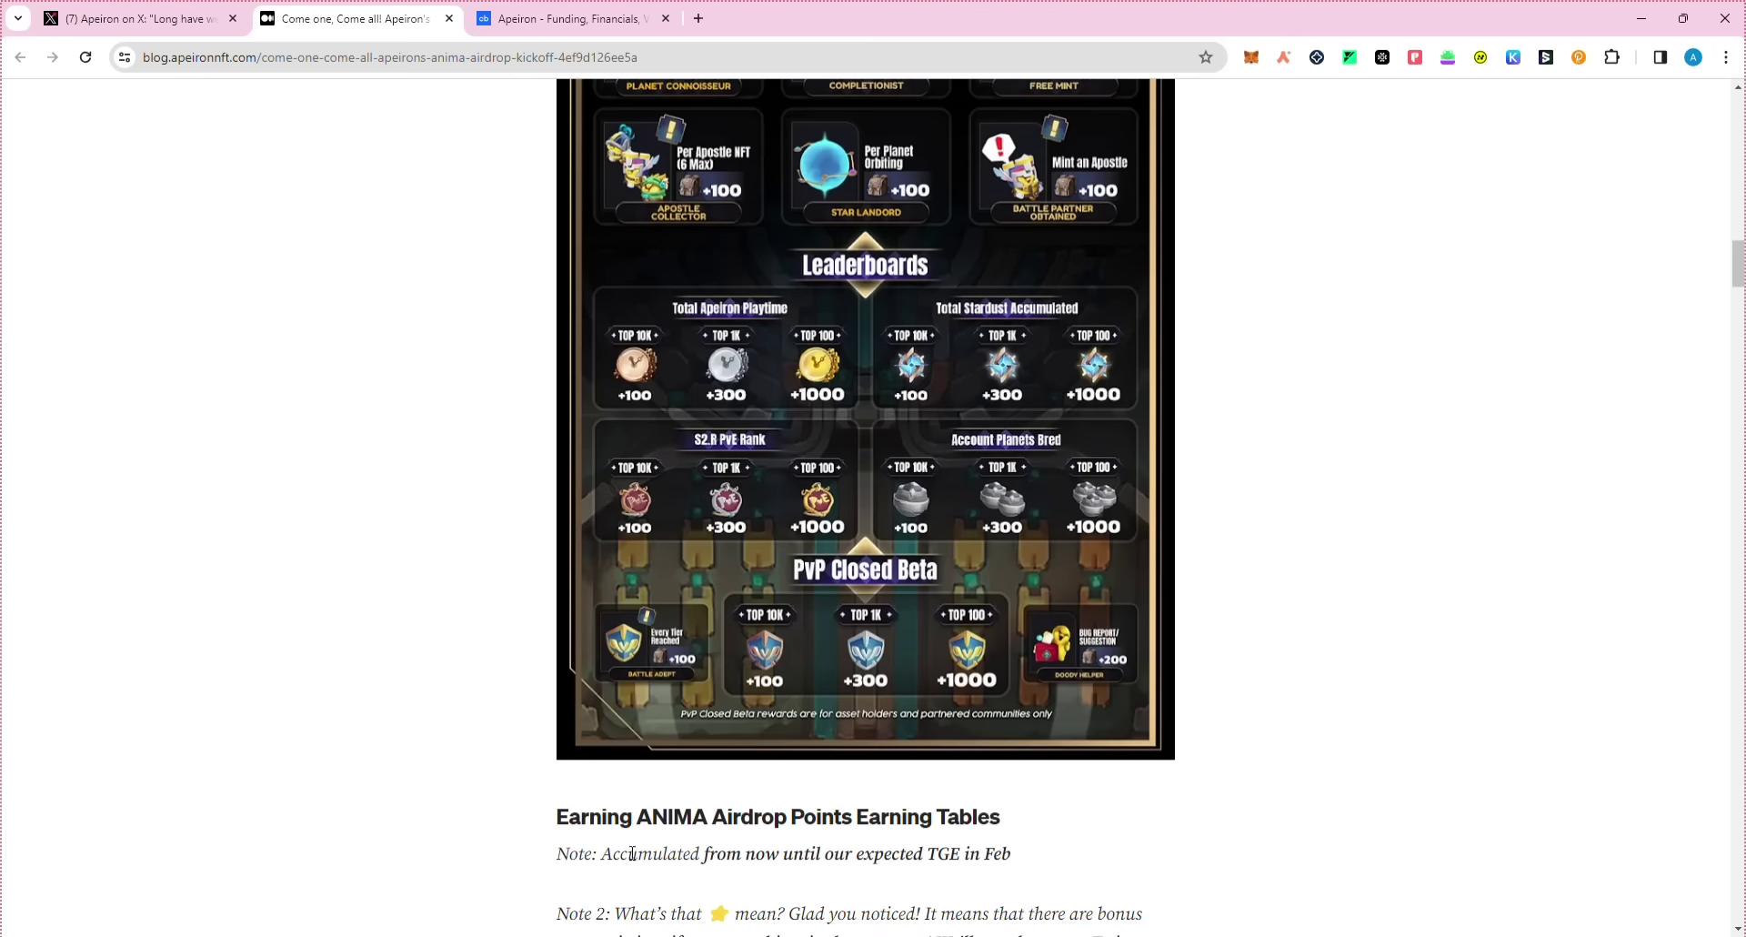
drag(558, 856, 1027, 859)
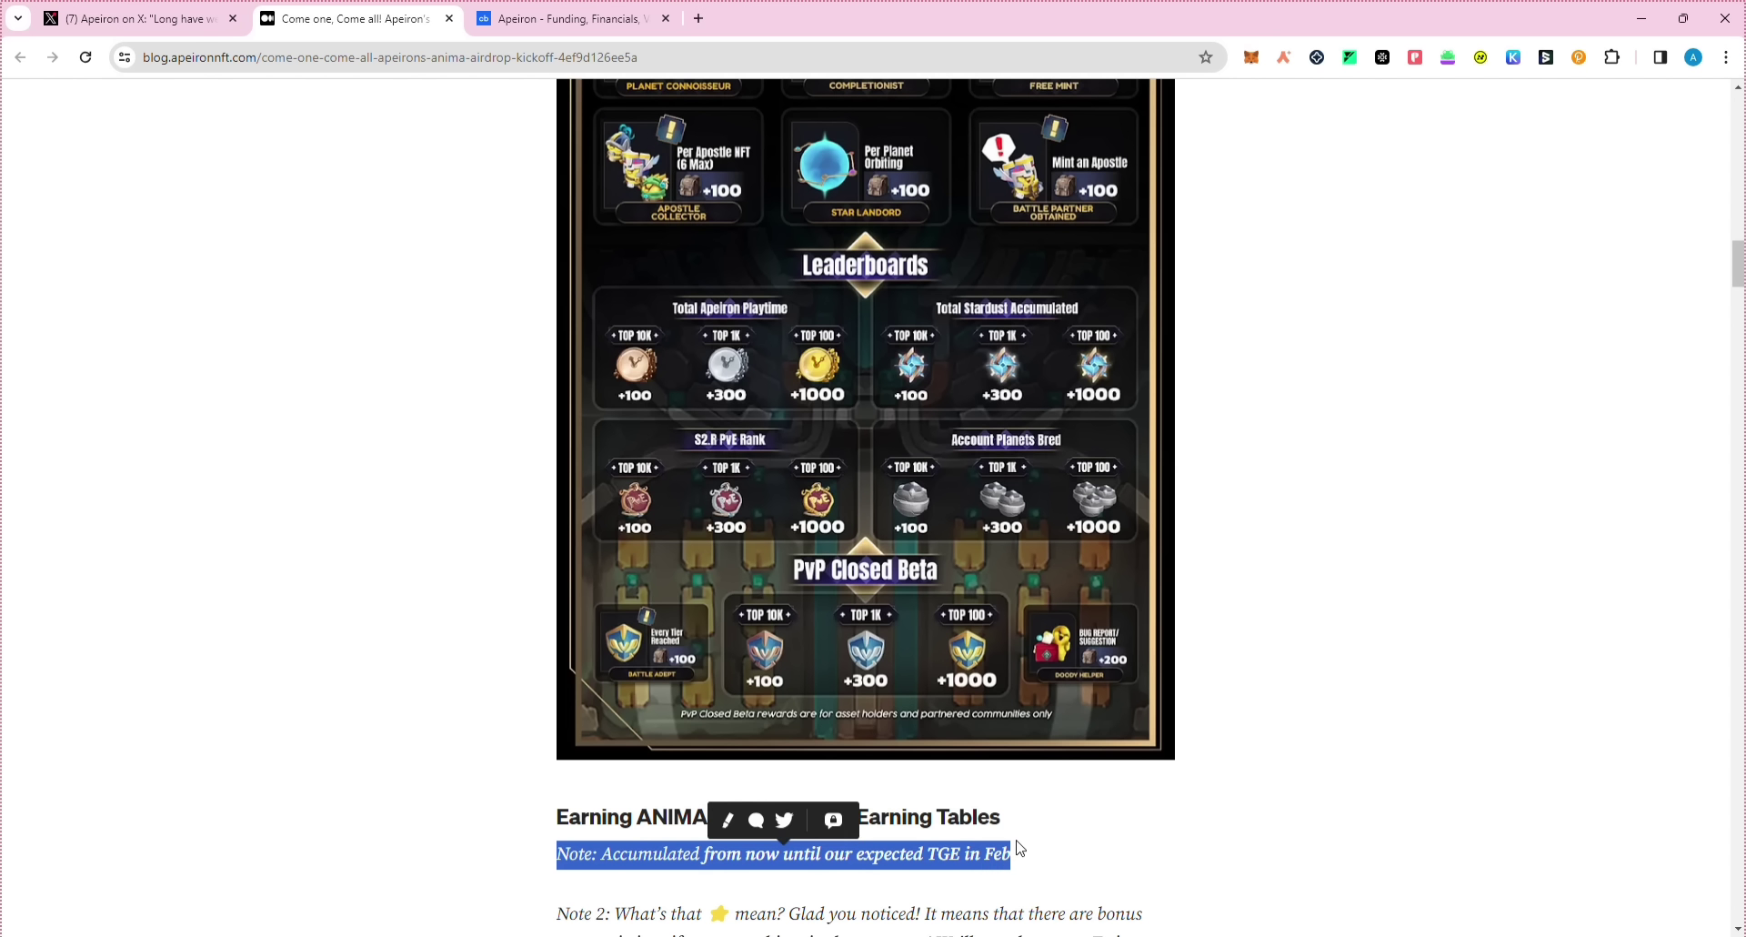
click(1023, 838)
Step: Review the Community, Battle Demo, Marketplace and Leaderboards Airdrop Points earning tables in the article
scroll(1027, 828, down, 8)
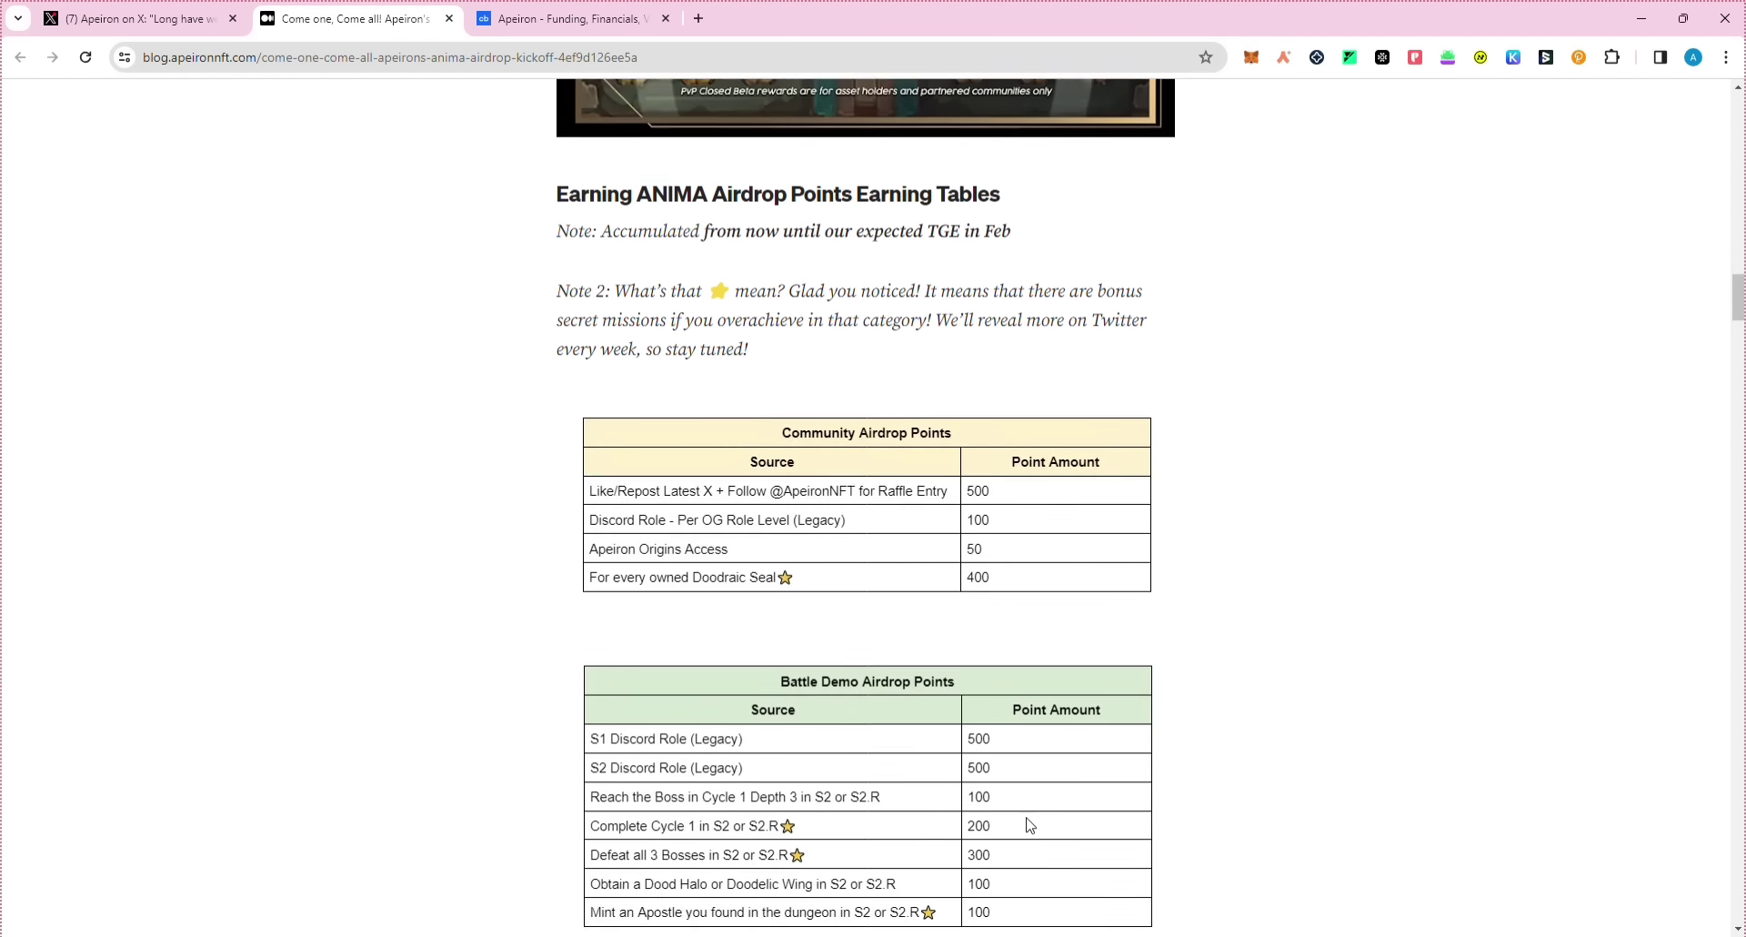
scroll(1038, 821, down, 1)
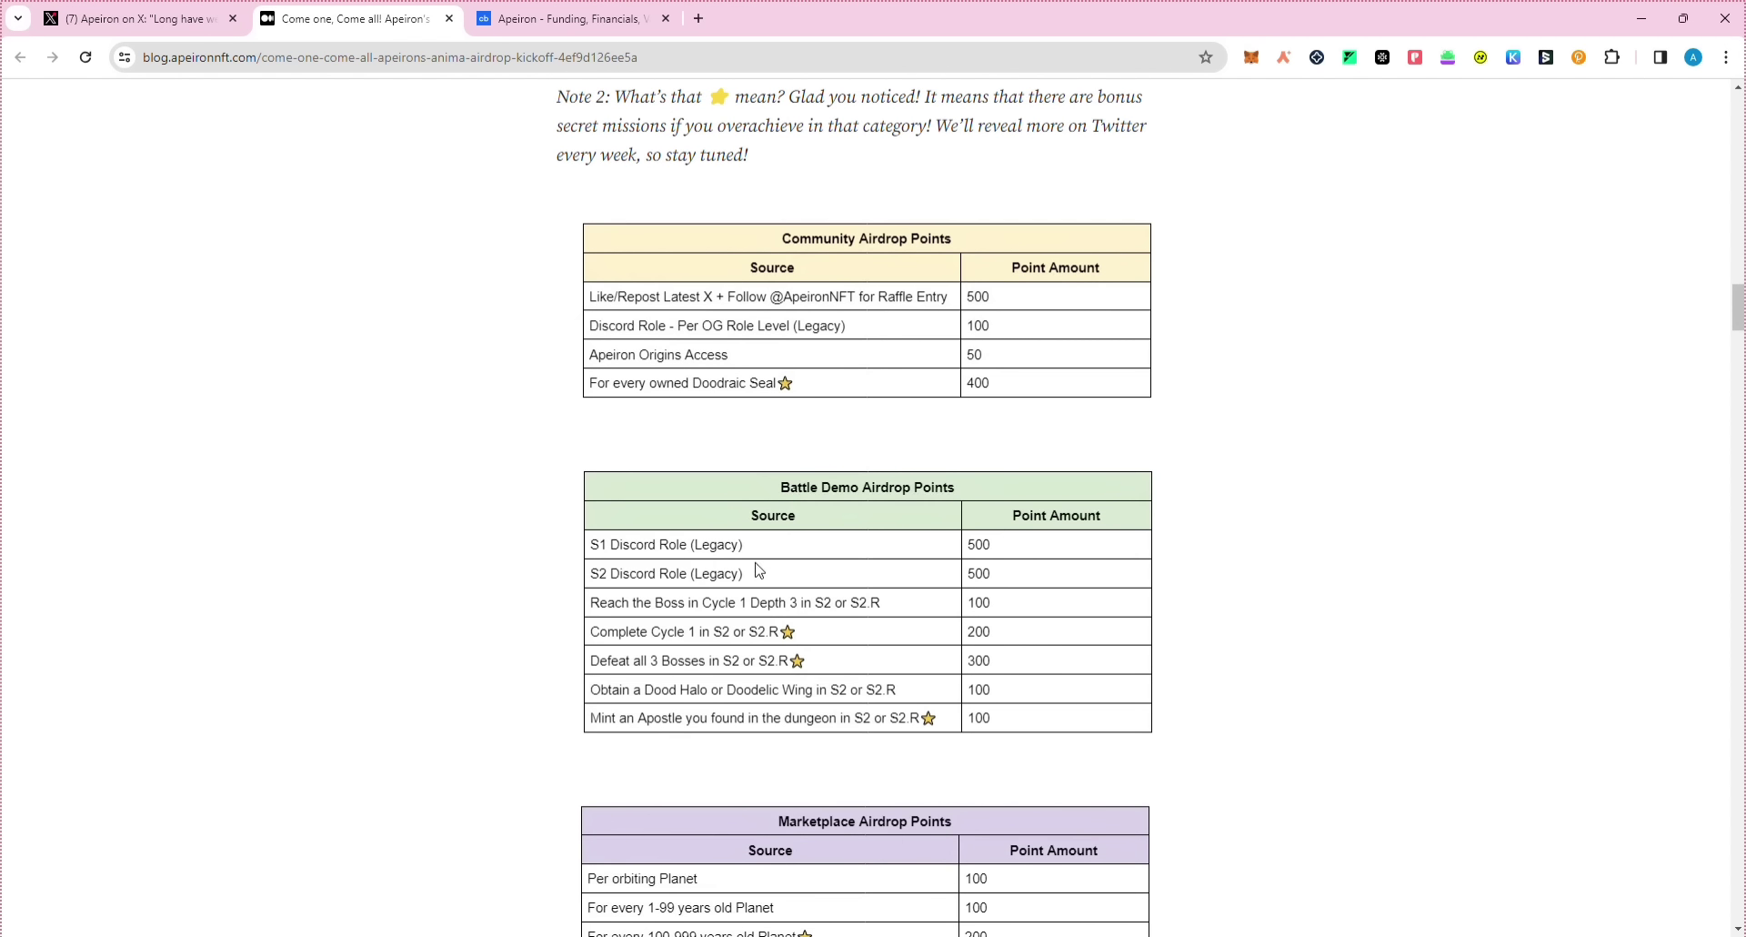
scroll(816, 597, down, 6)
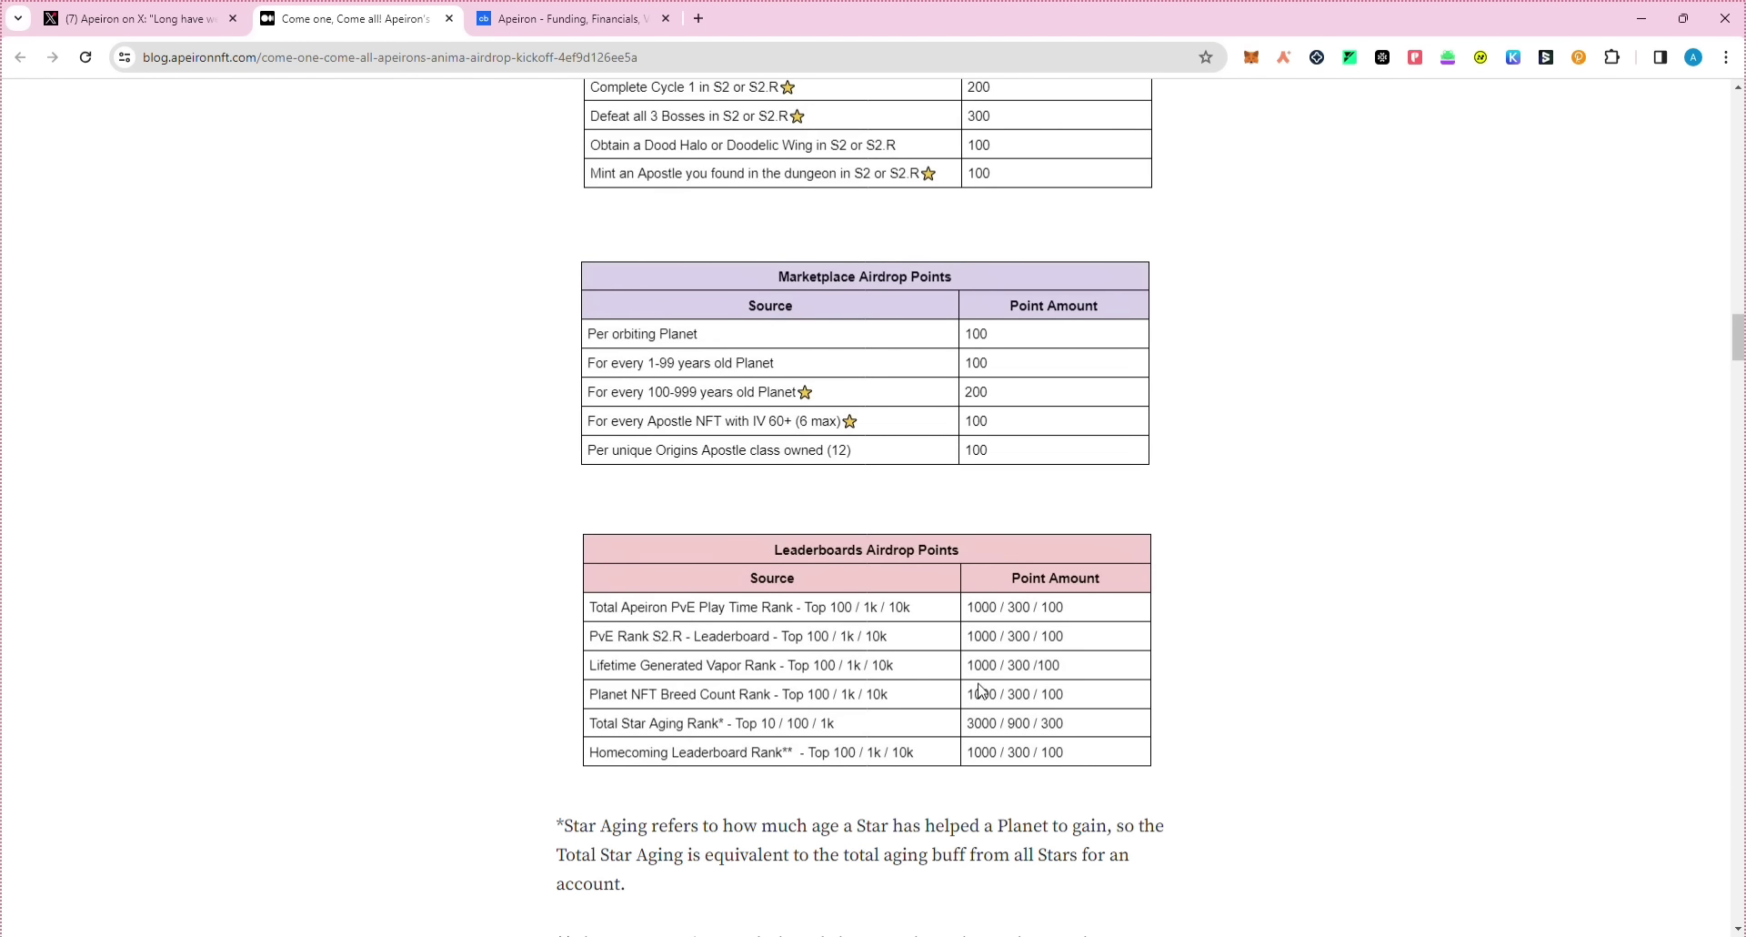
scroll(979, 691, up, 7)
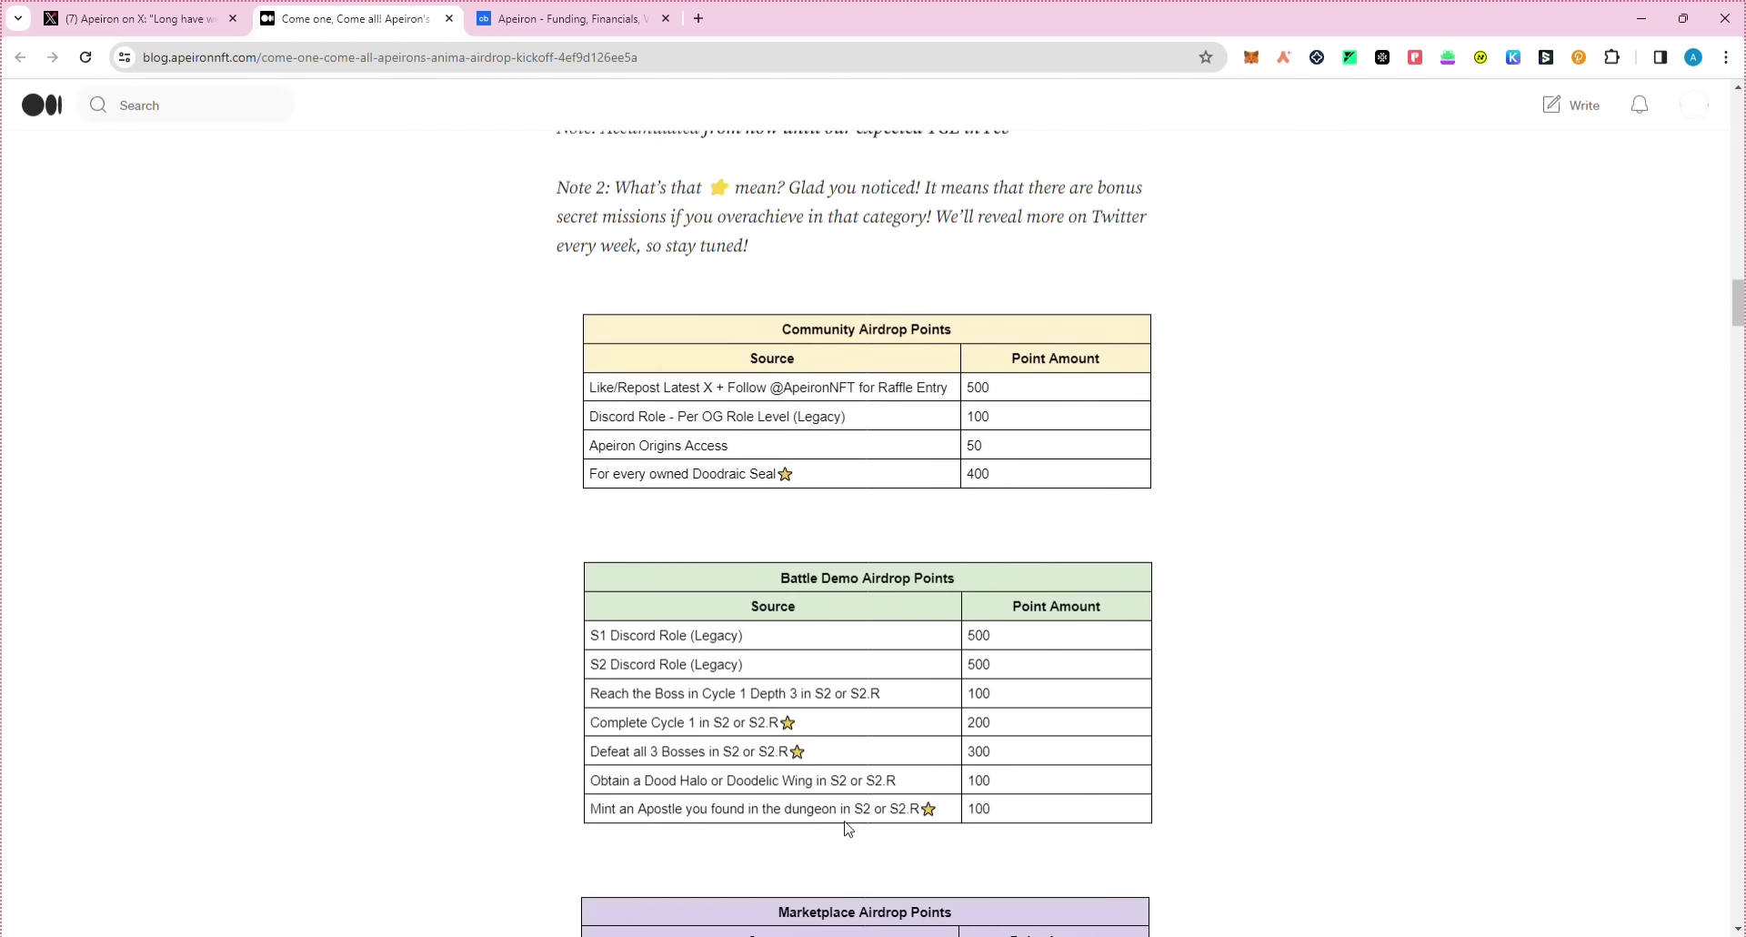
scroll(848, 827, down, 7)
scroll(960, 730, up, 20)
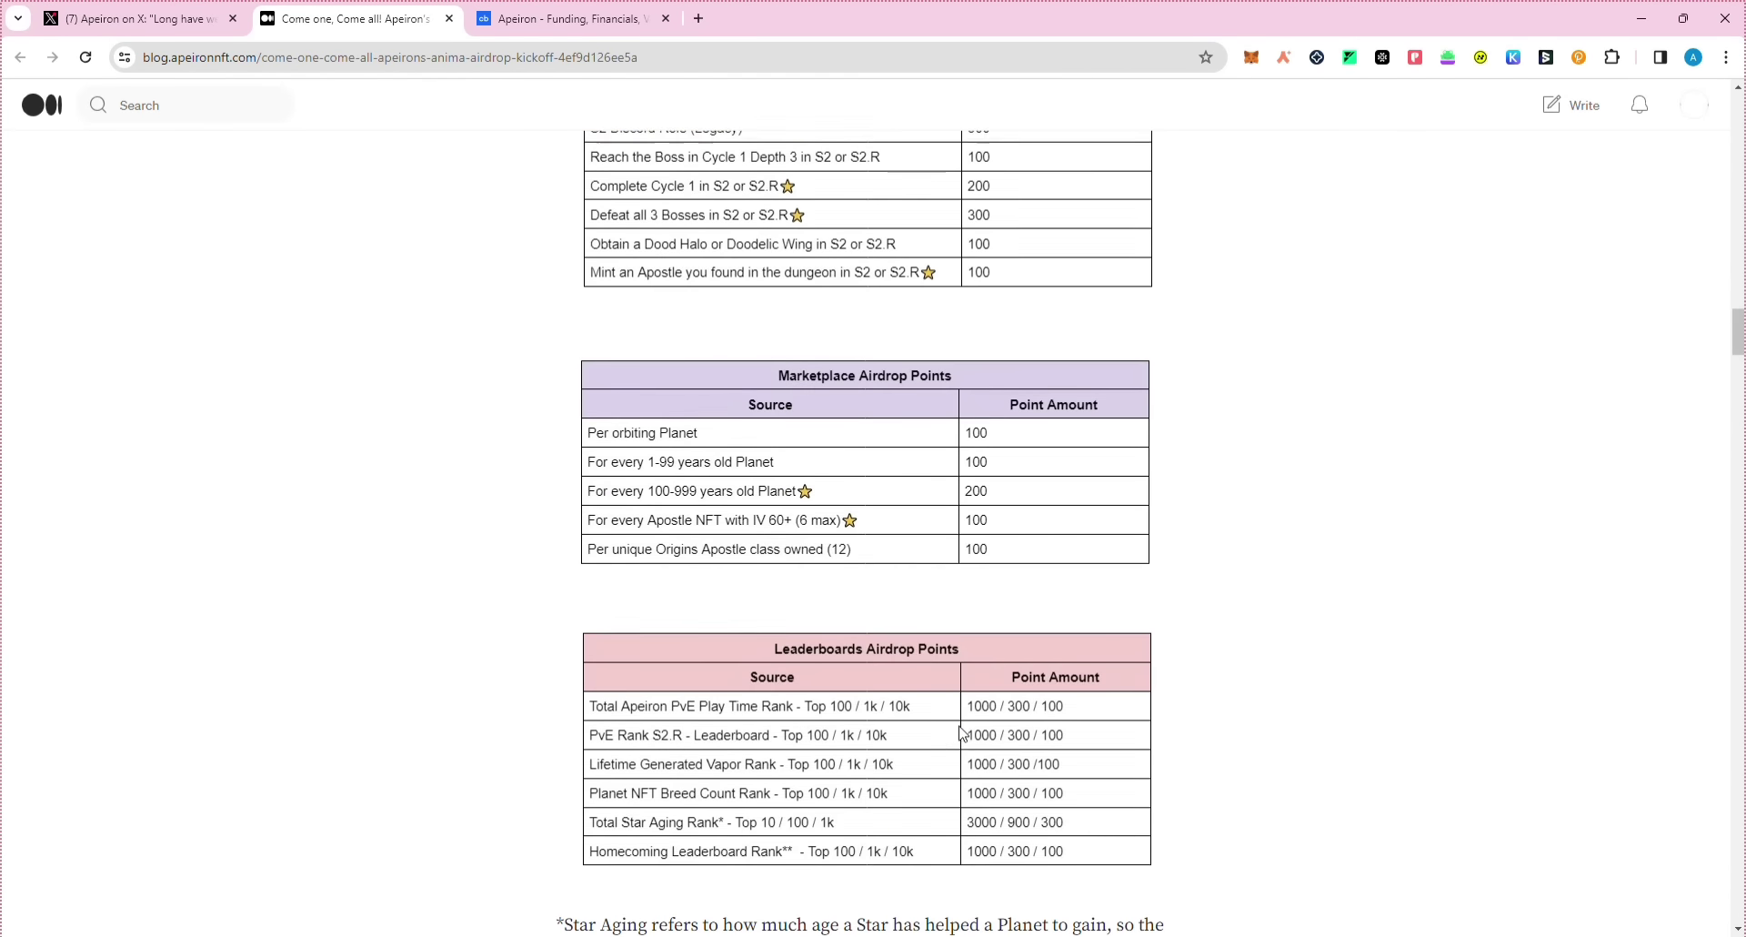
scroll(944, 735, up, 10)
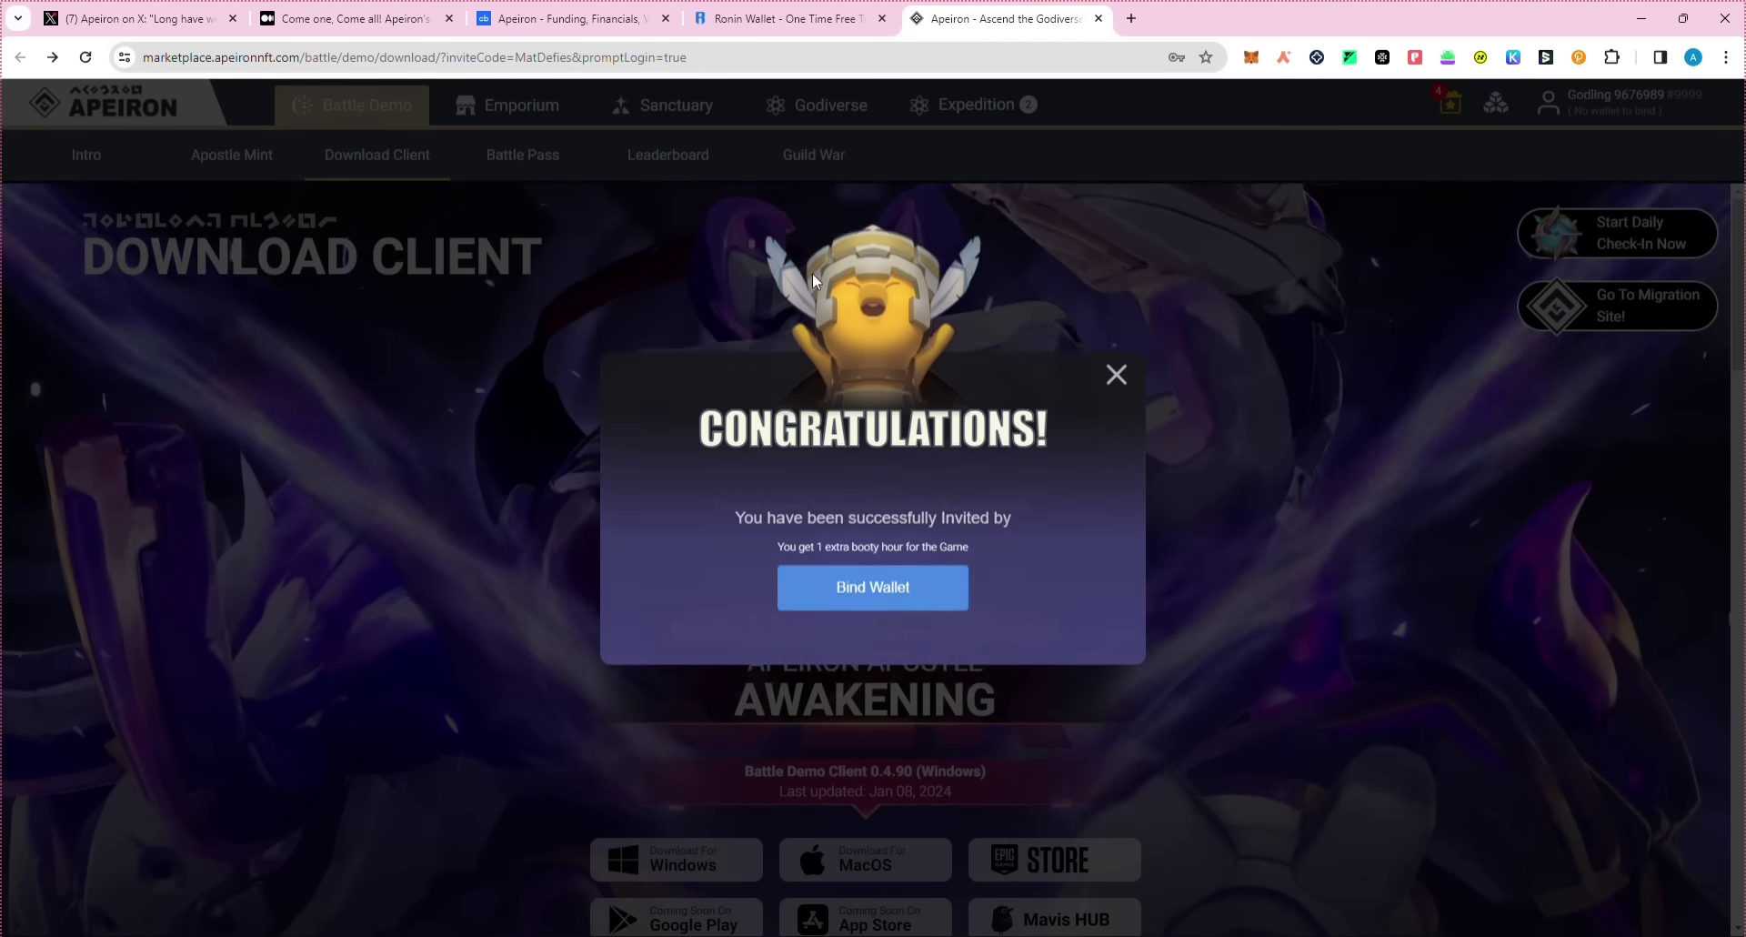
Step: Start binding a wallet to the Apeiron account, get the Ronin Wallet extension for Chrome and set up a new wallet
click(873, 587)
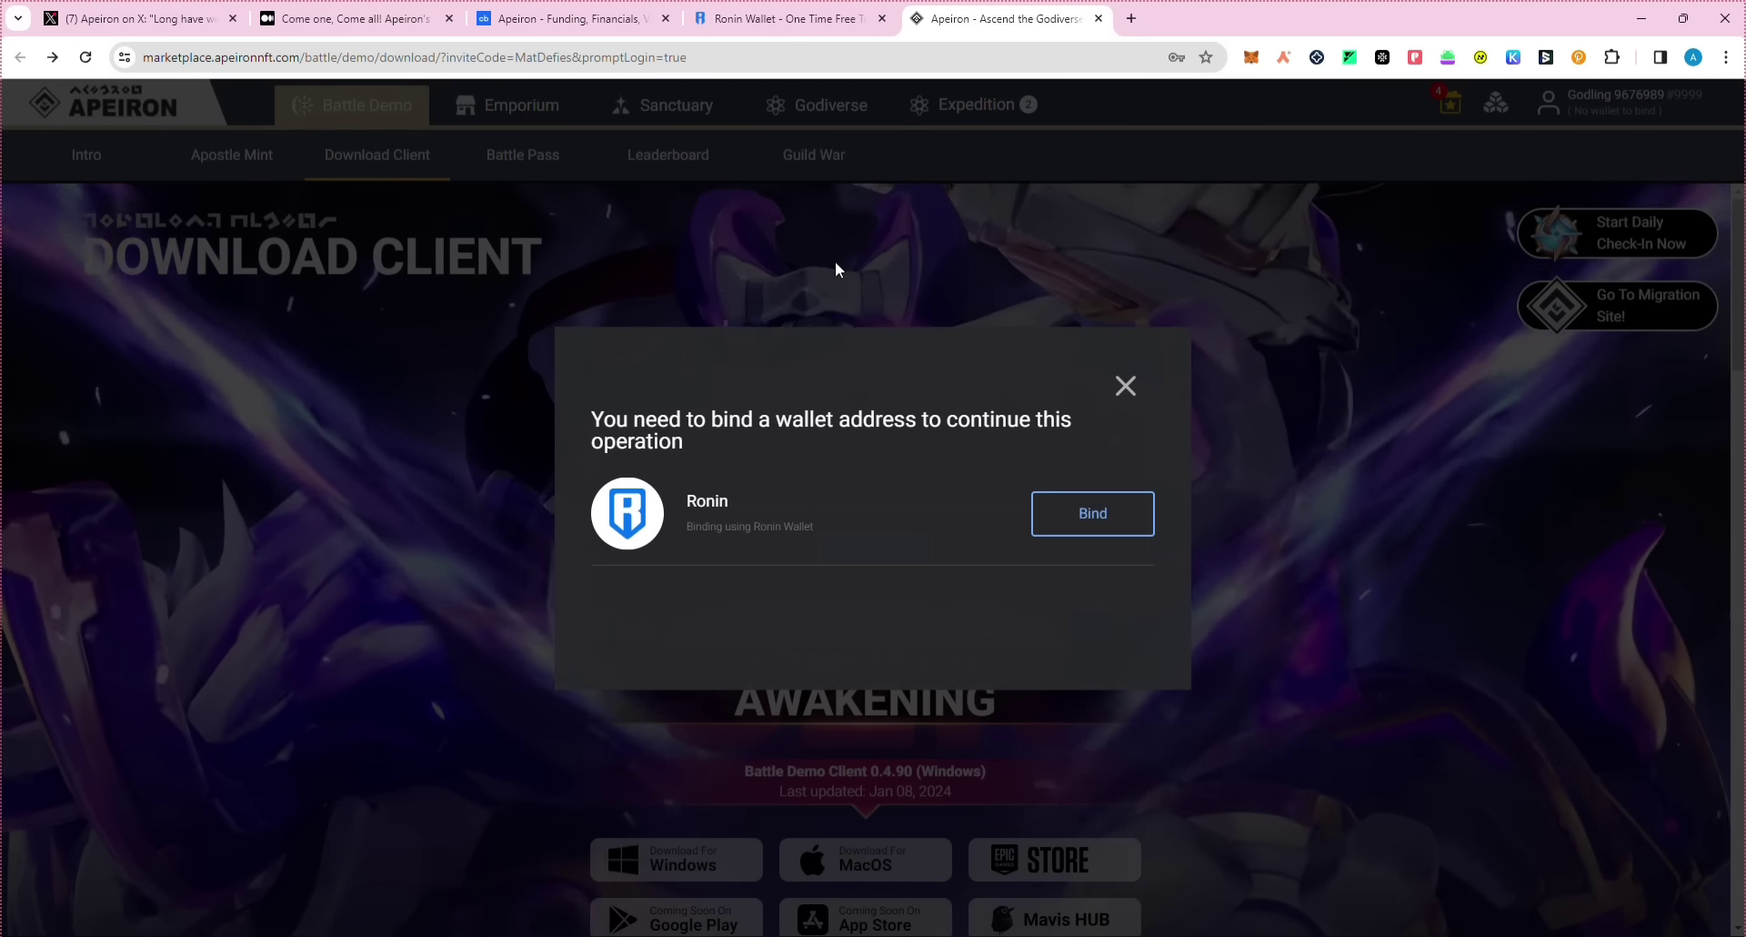
scroll(1087, 411, down, 1)
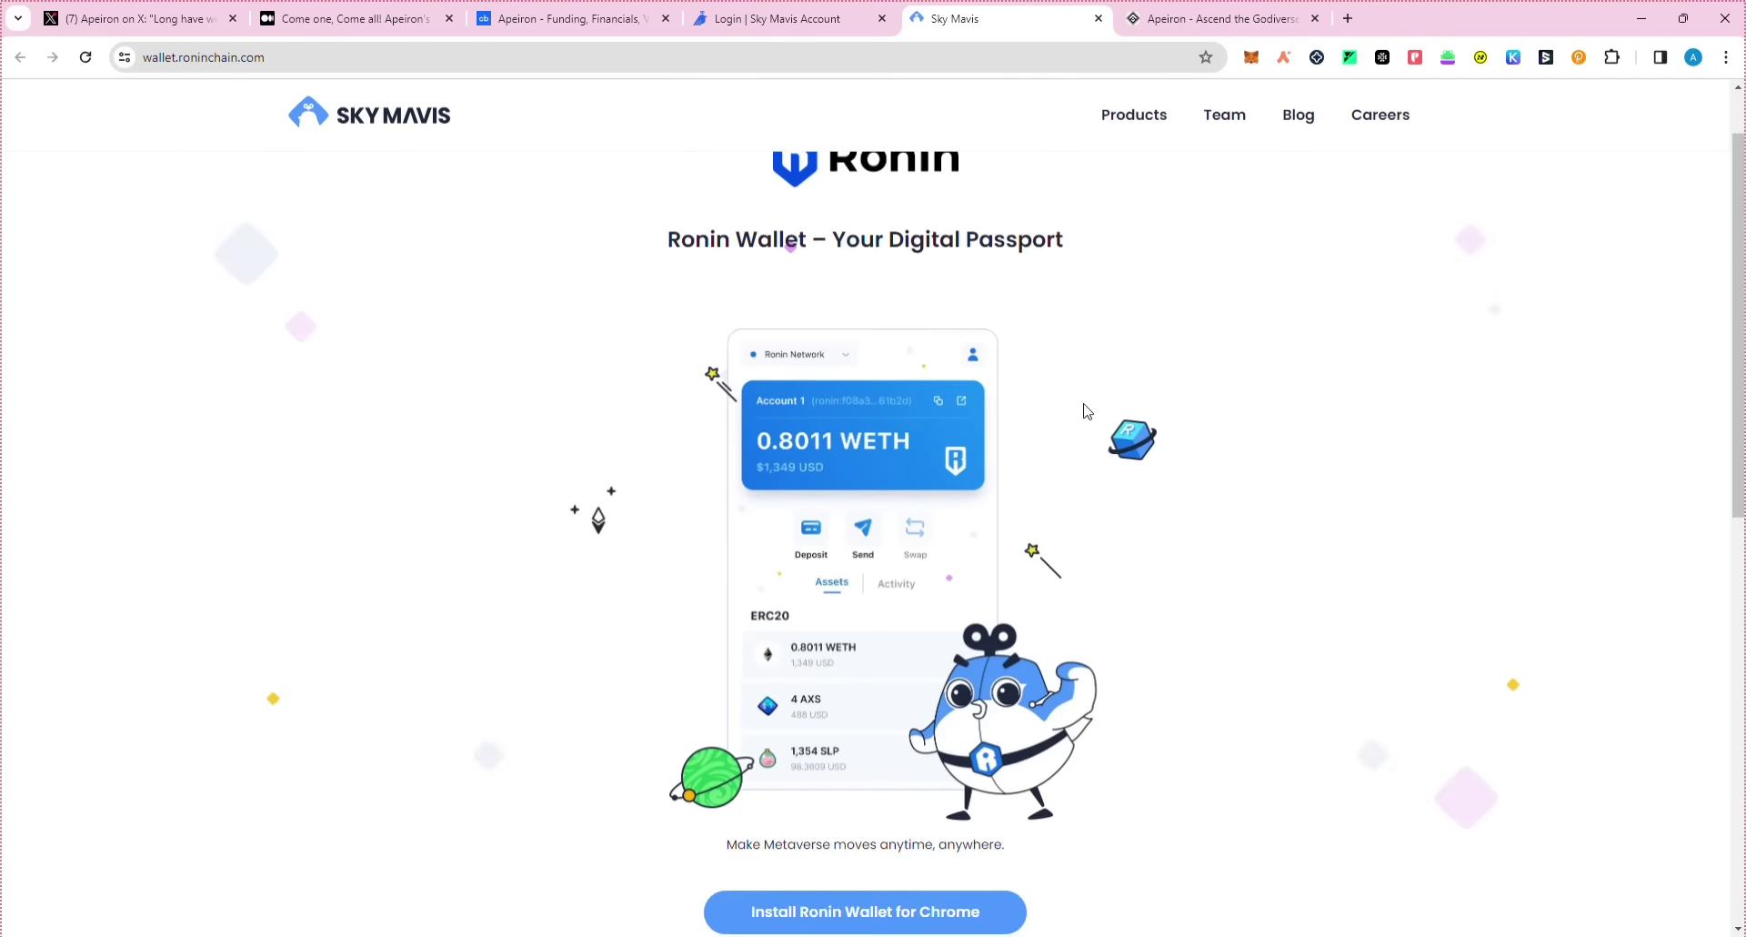
scroll(1086, 411, down, 5)
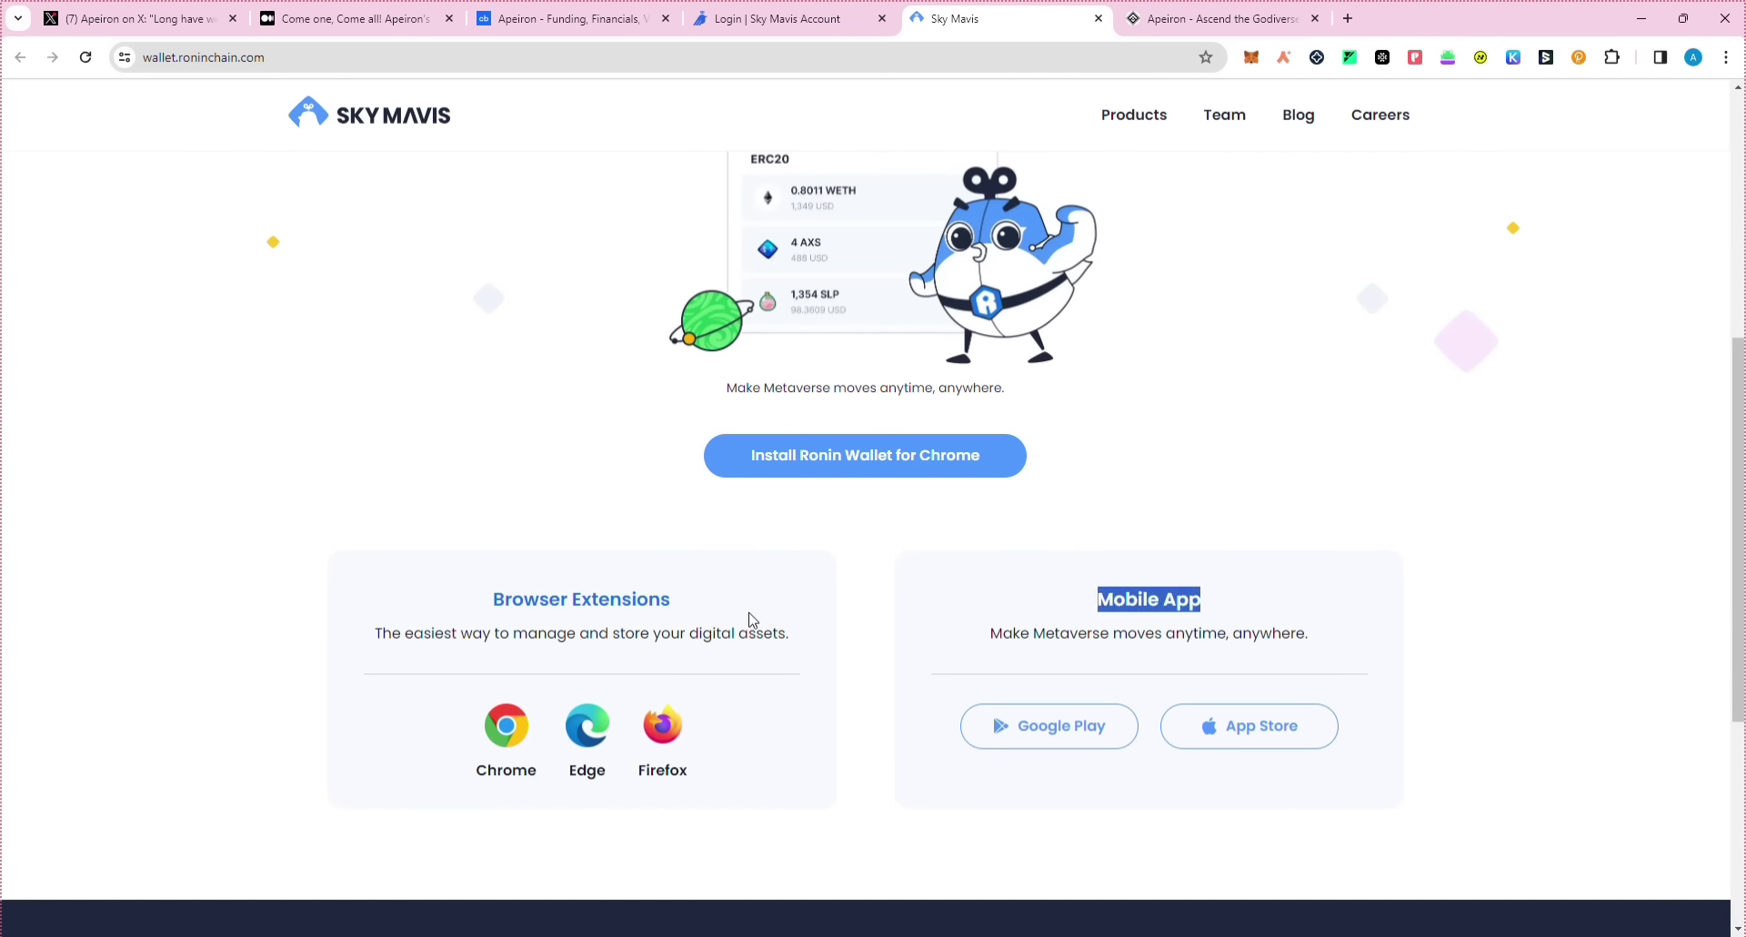
click(521, 737)
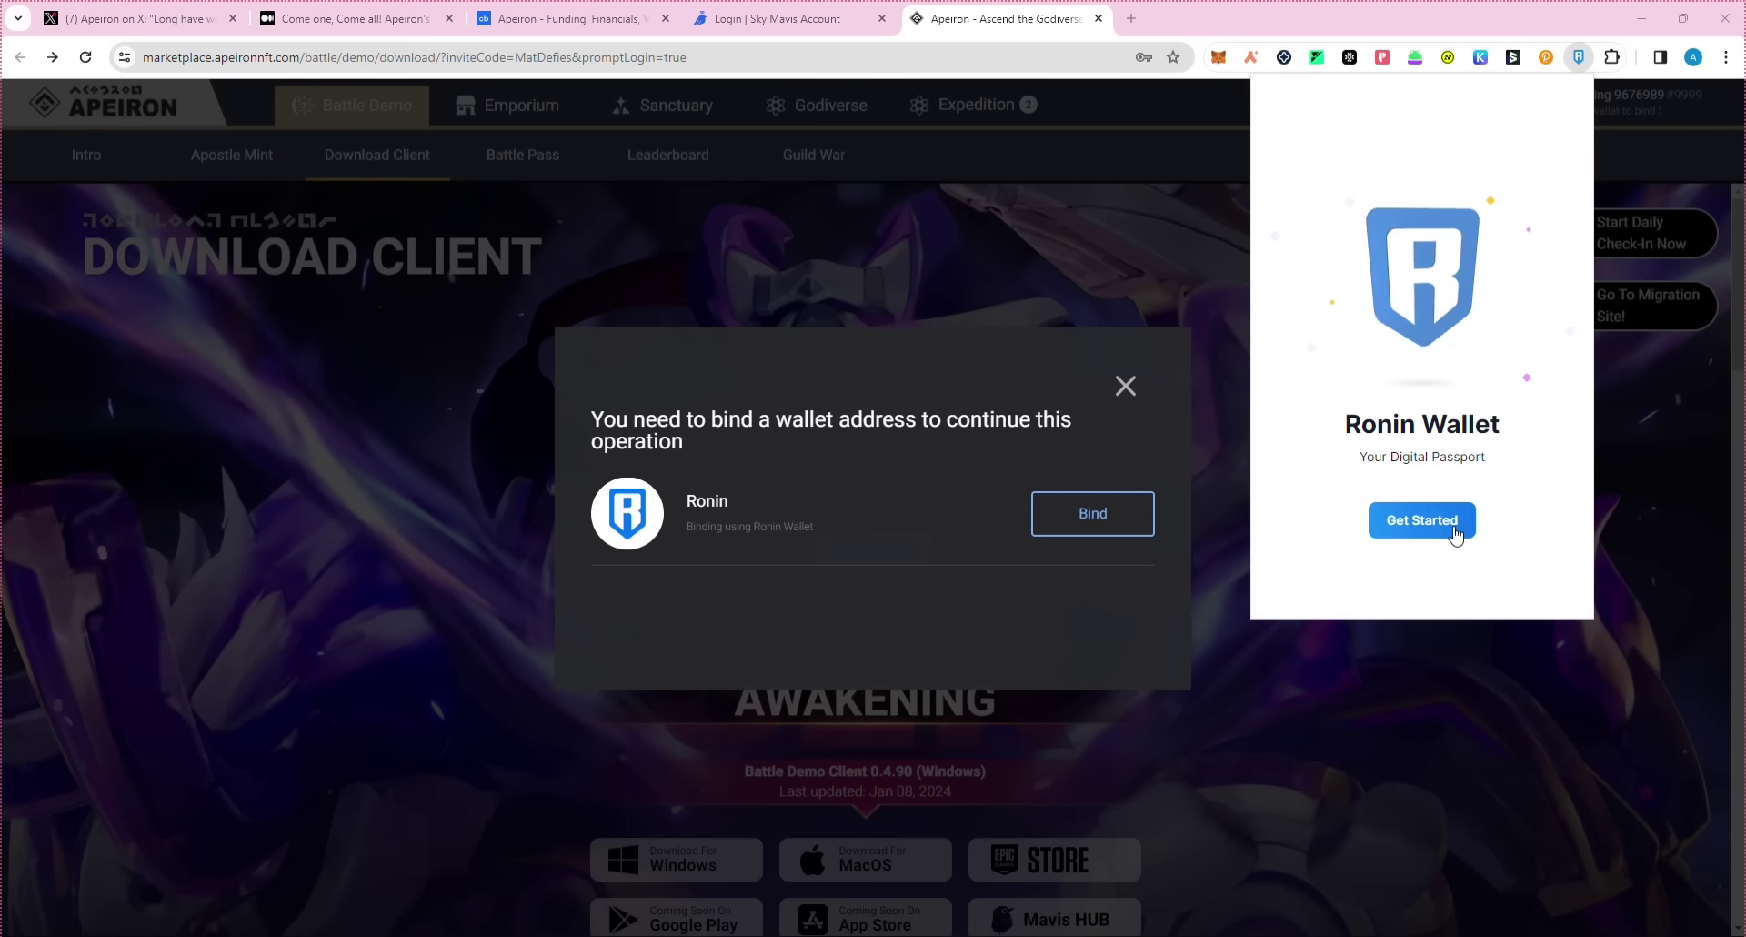
click(1450, 525)
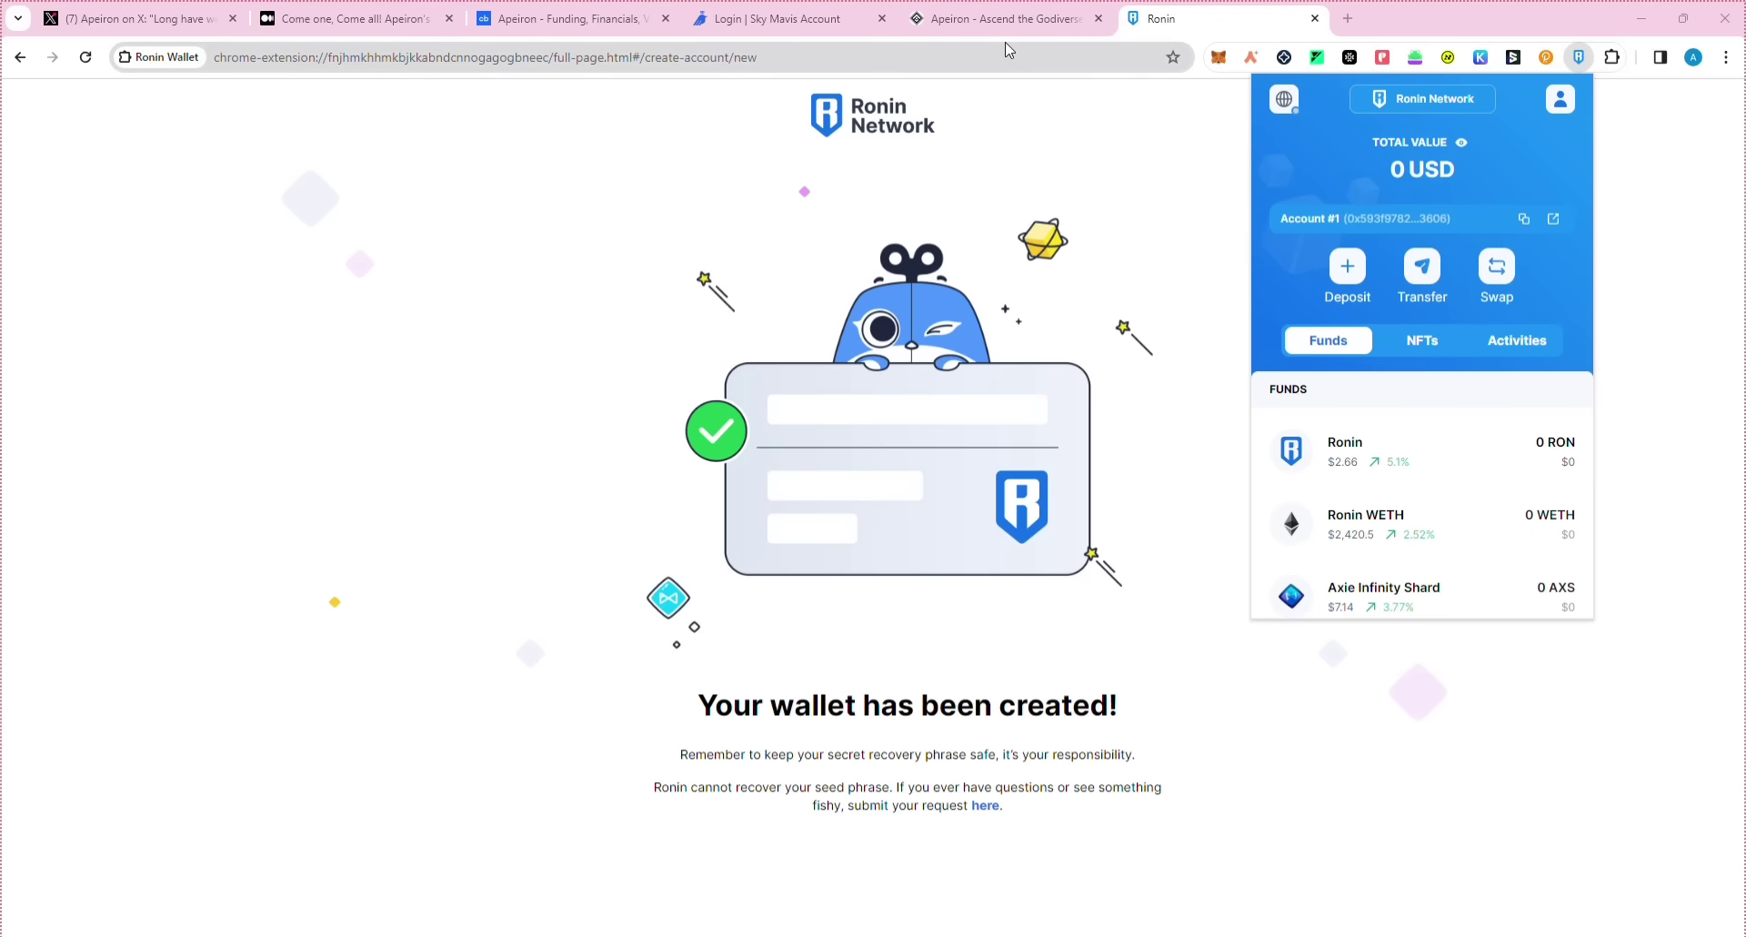
Step: Return to the Apeiron marketplace and connect Account #1 of the Ronin Wallet, approving the requested permissions
click(999, 18)
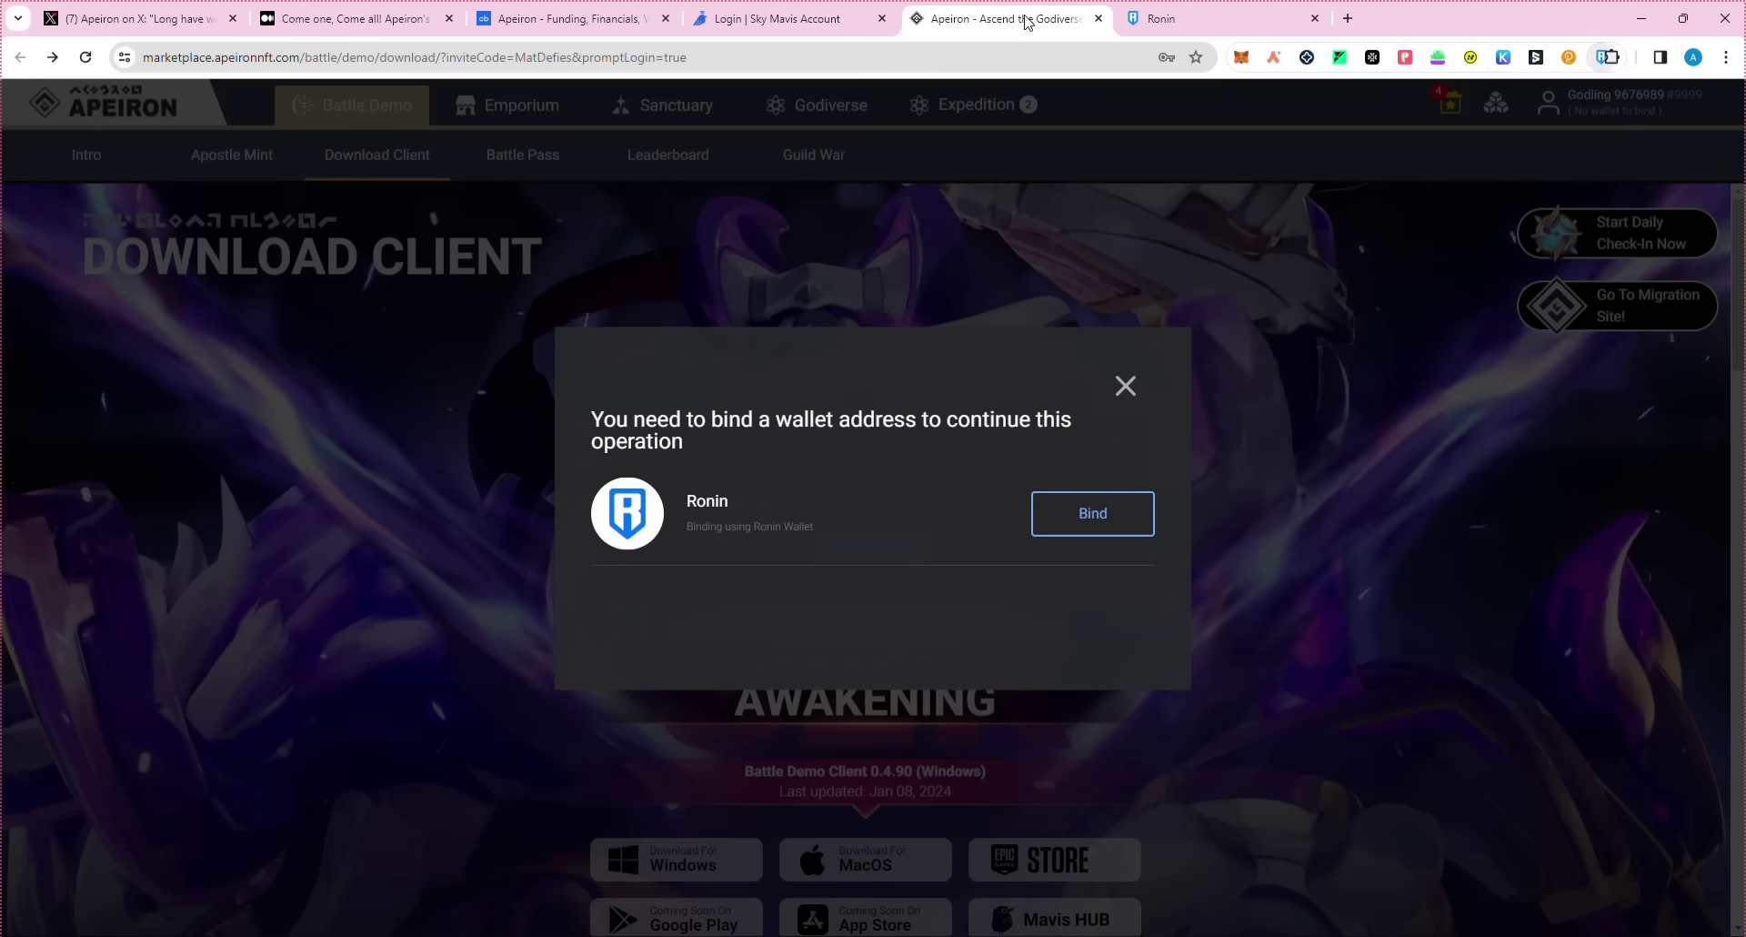
click(1090, 542)
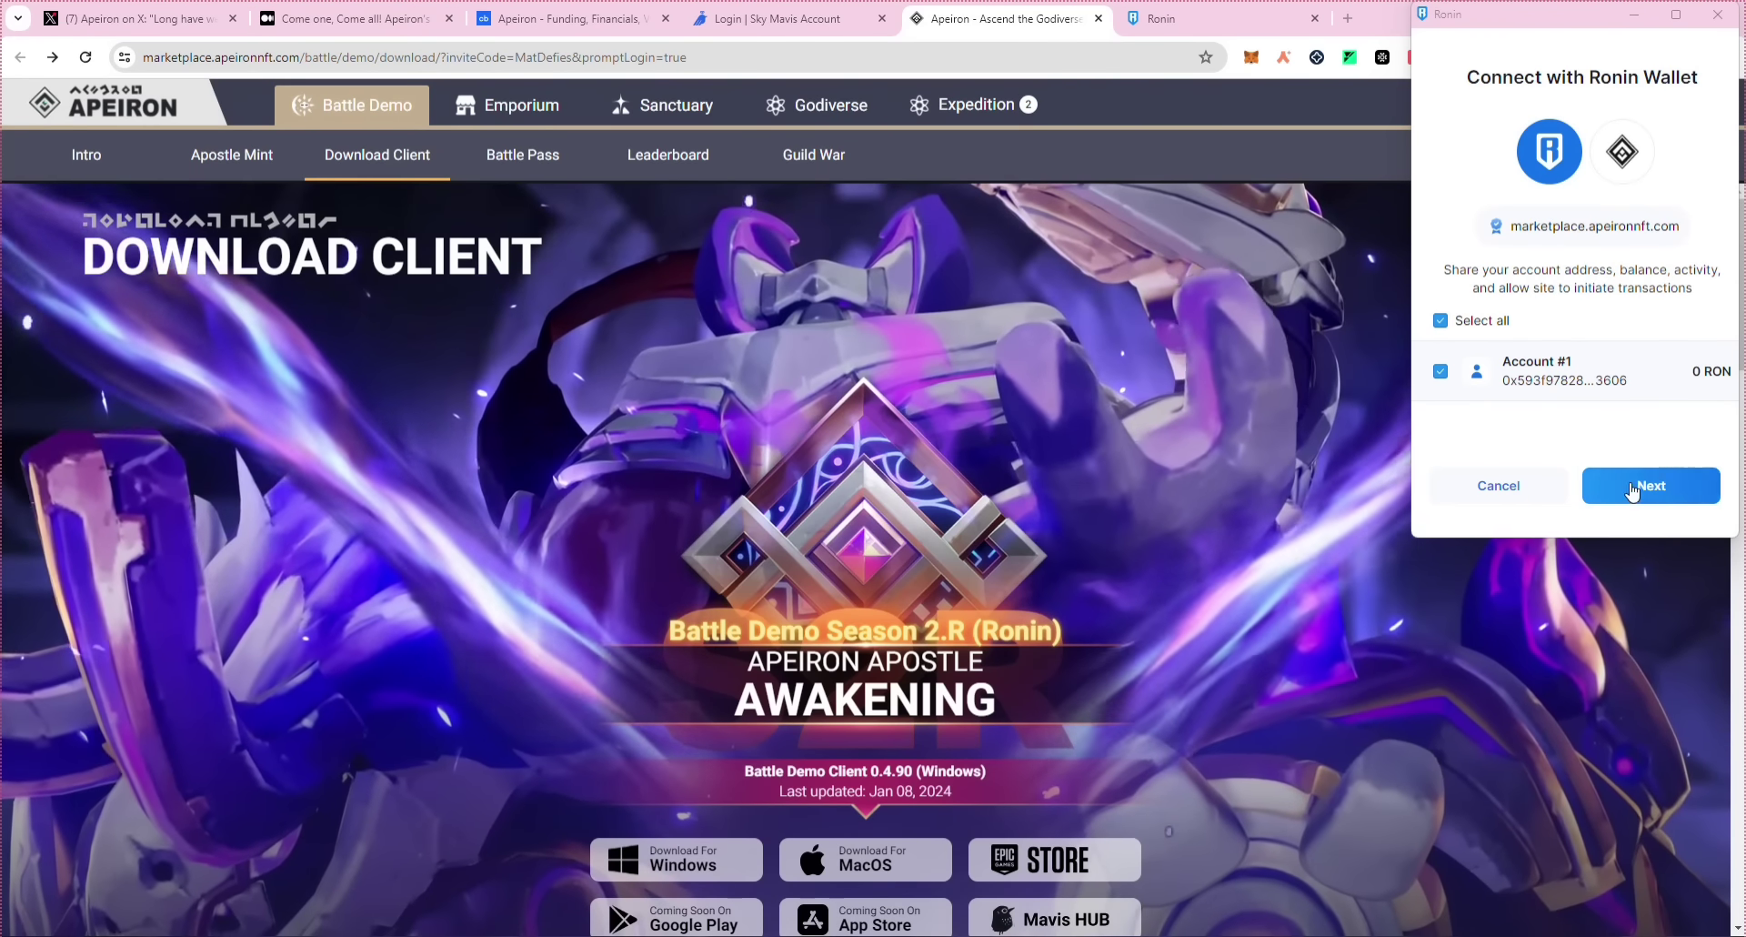
click(1632, 483)
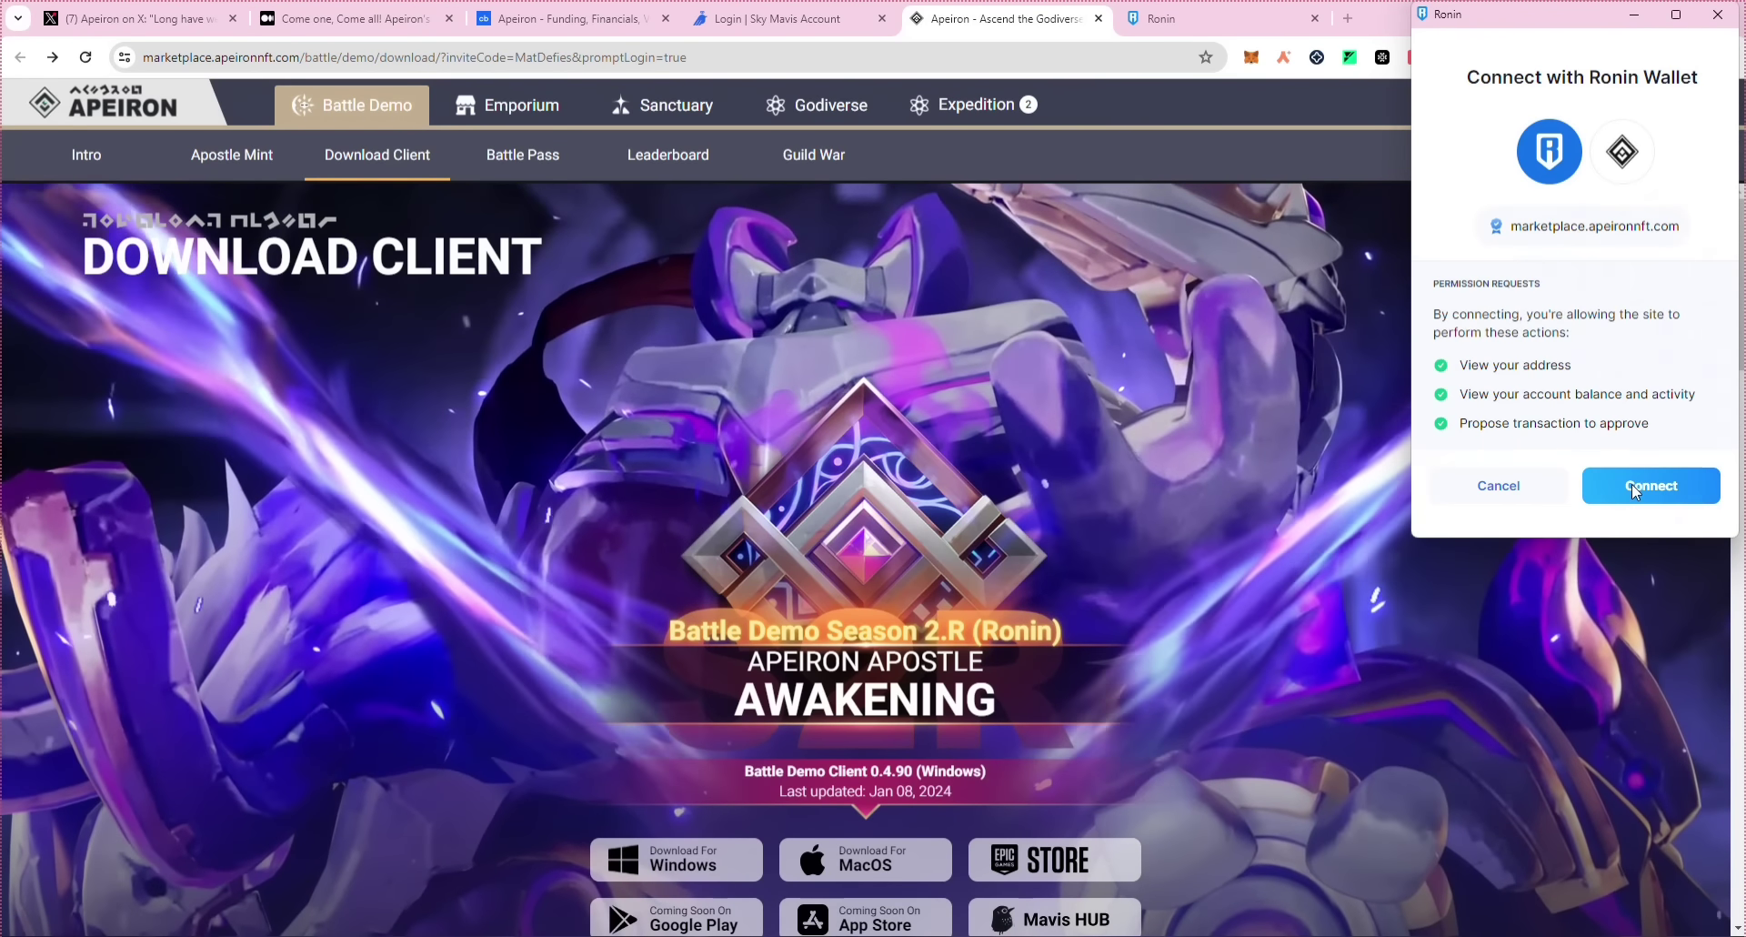
click(1632, 483)
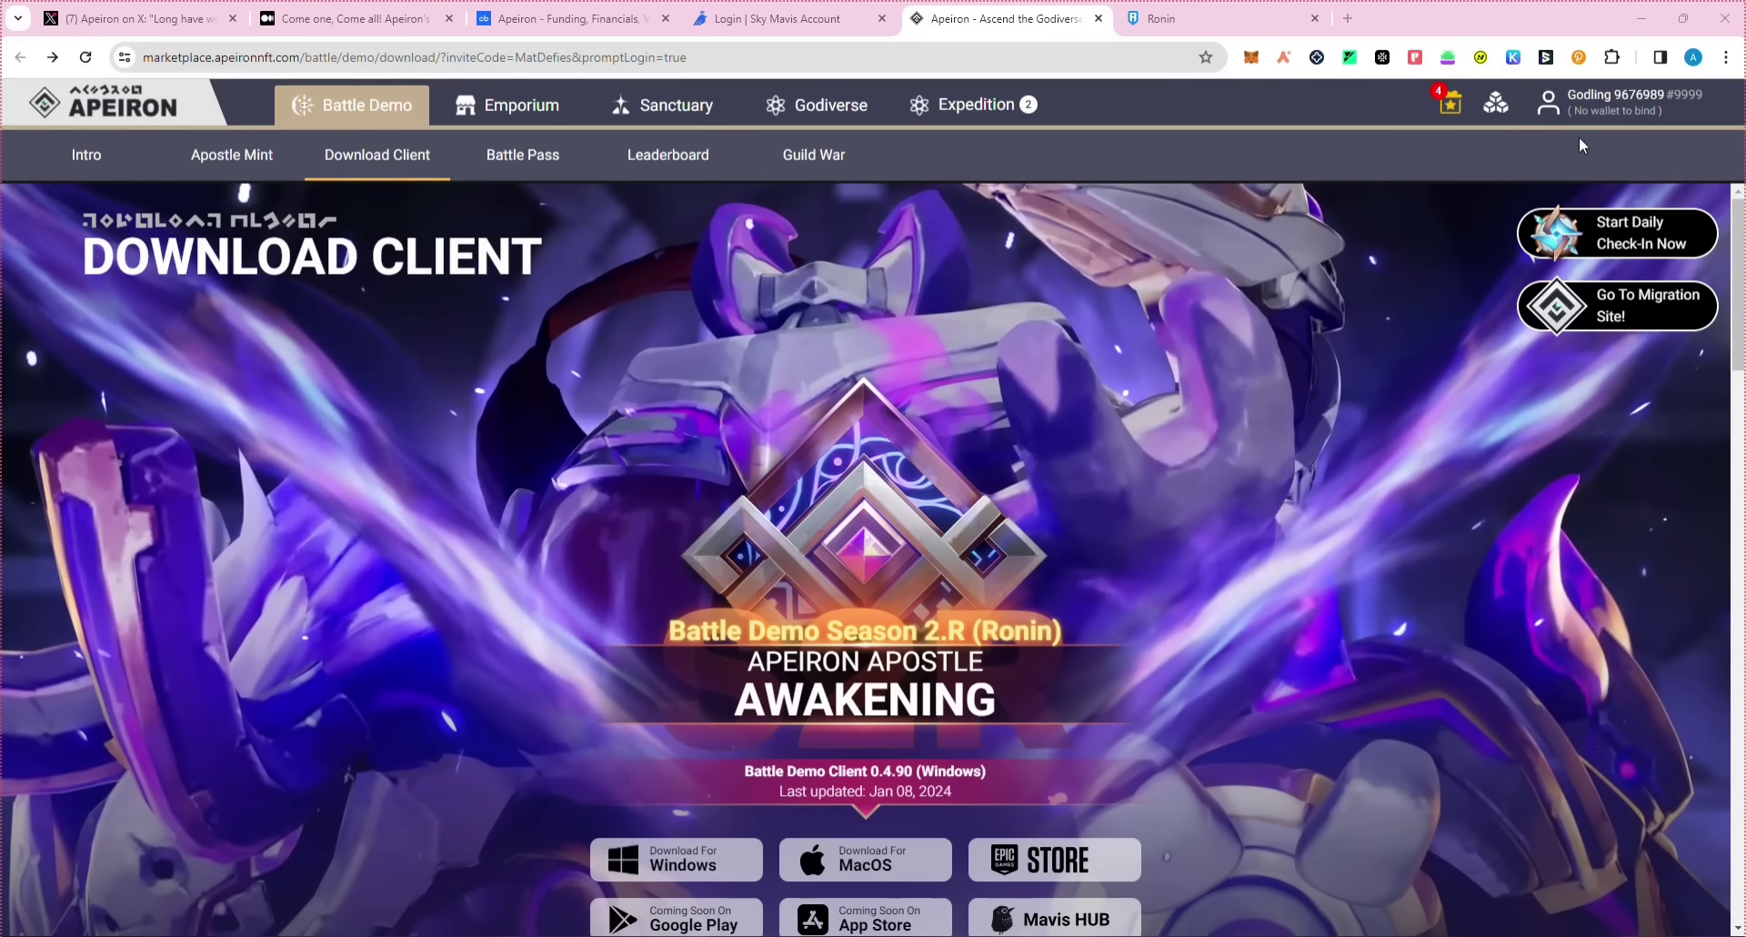
Step: Bind the Ronin wallet to the Apeiron account from its profile, approve the wallet request and close the profile
click(1606, 113)
click(1578, 418)
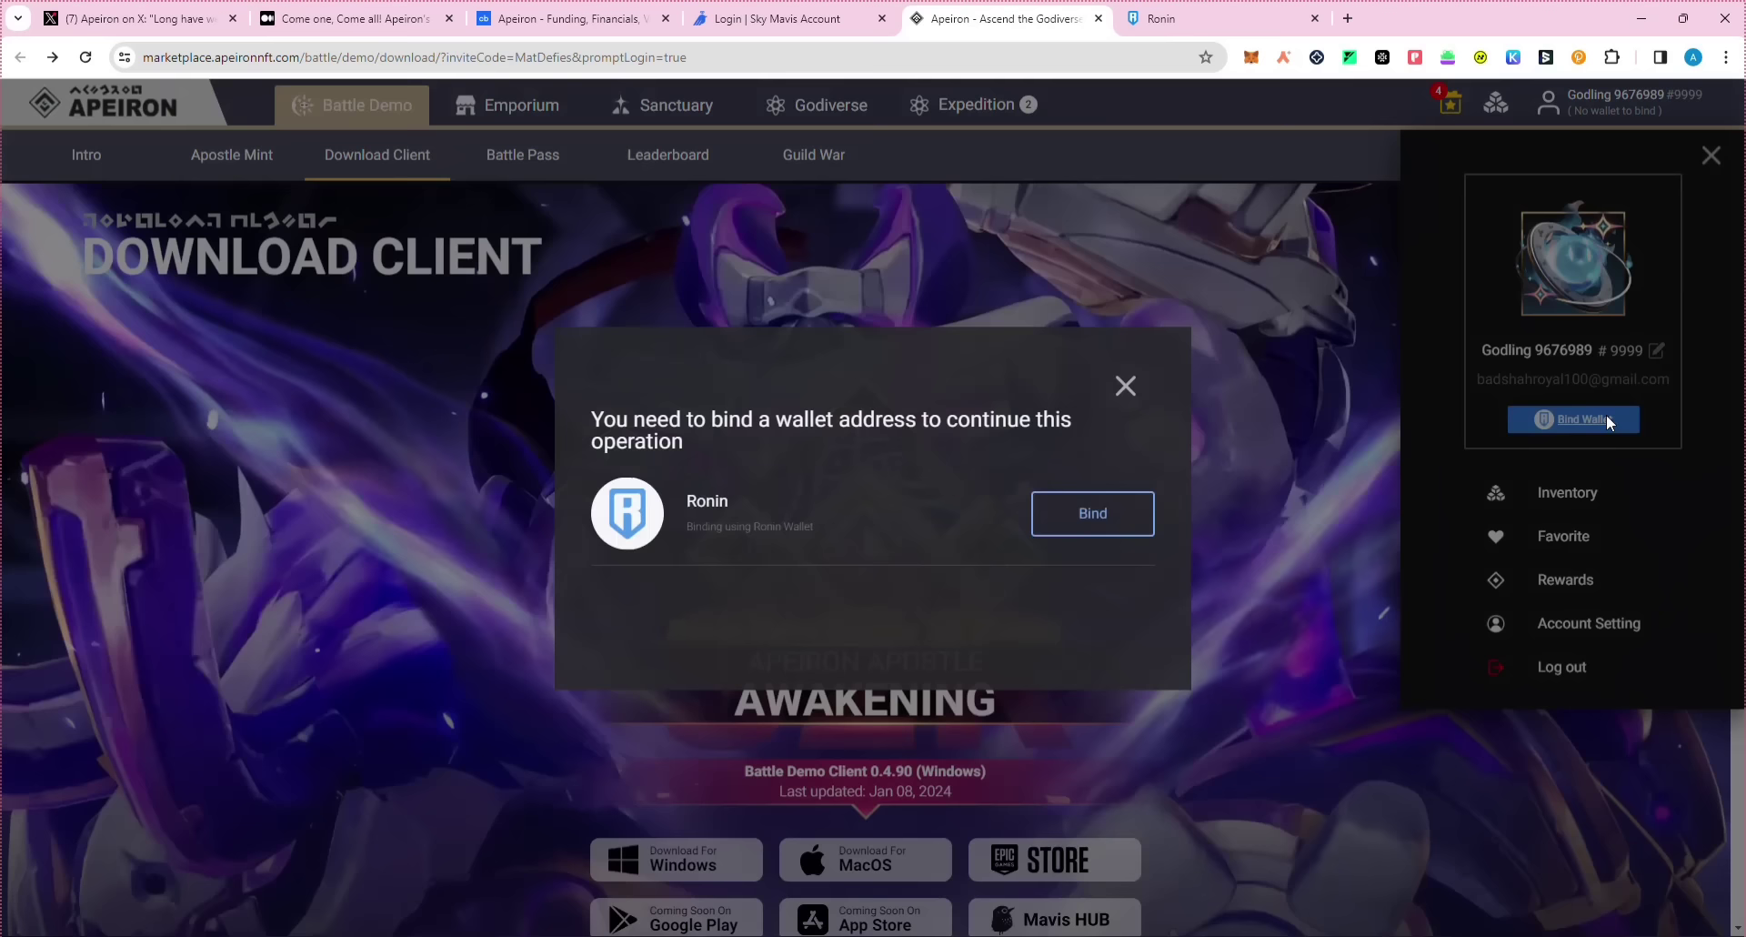
click(1064, 498)
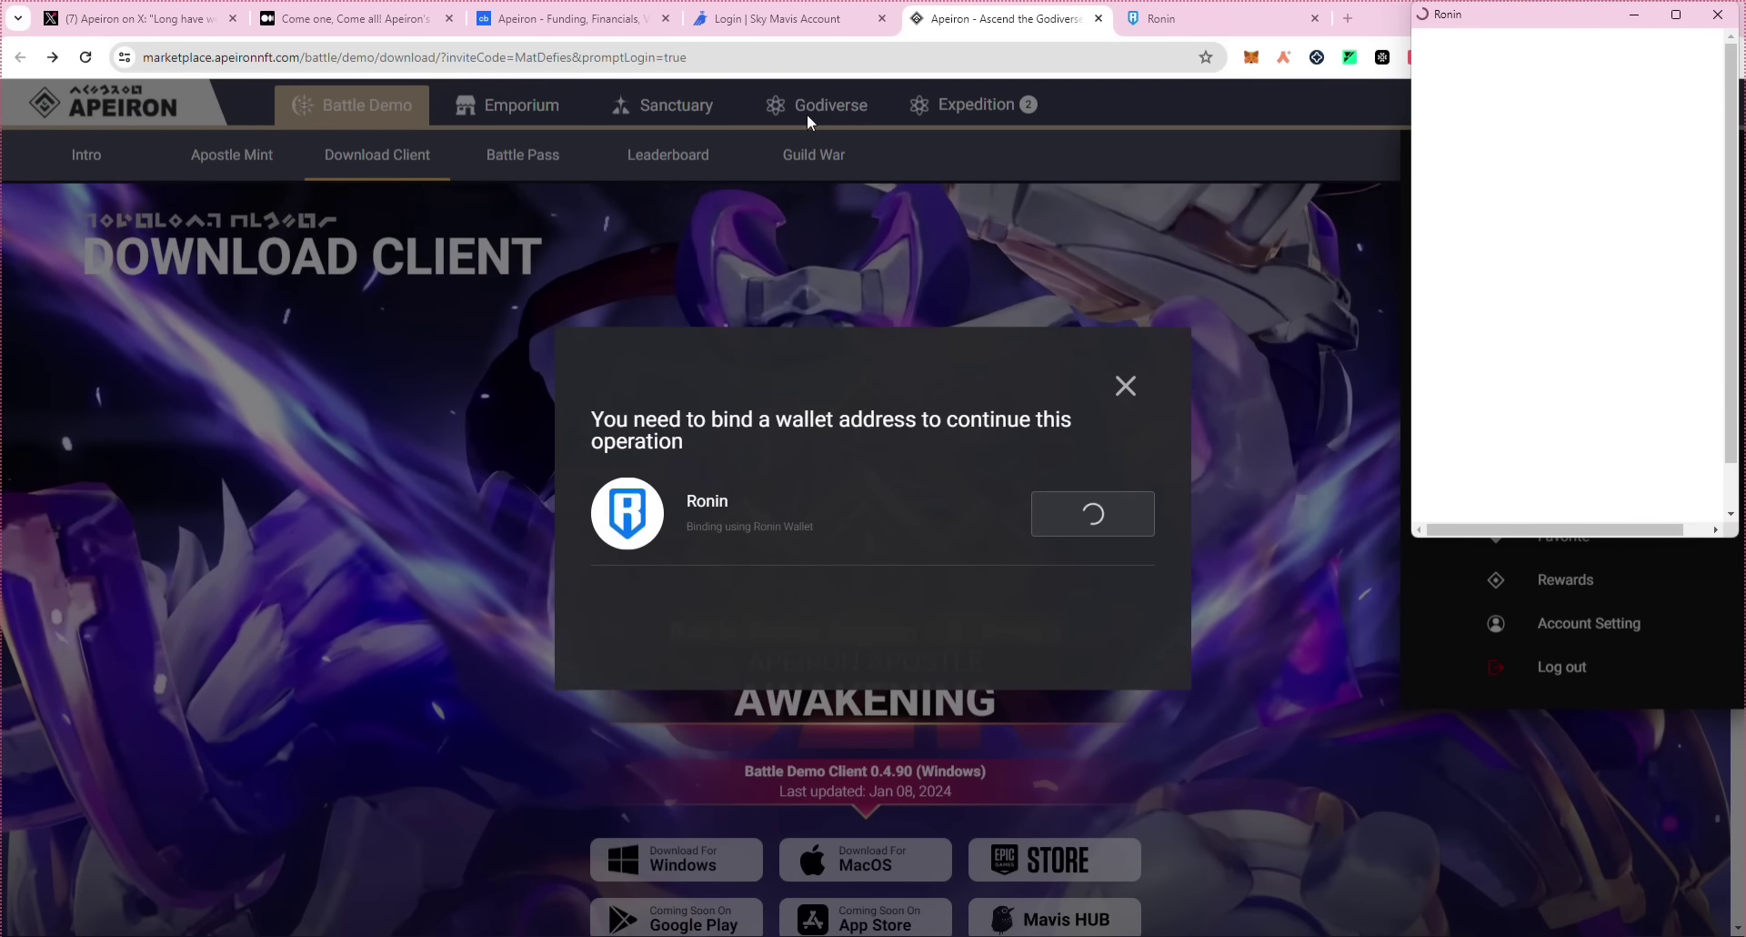
click(1629, 478)
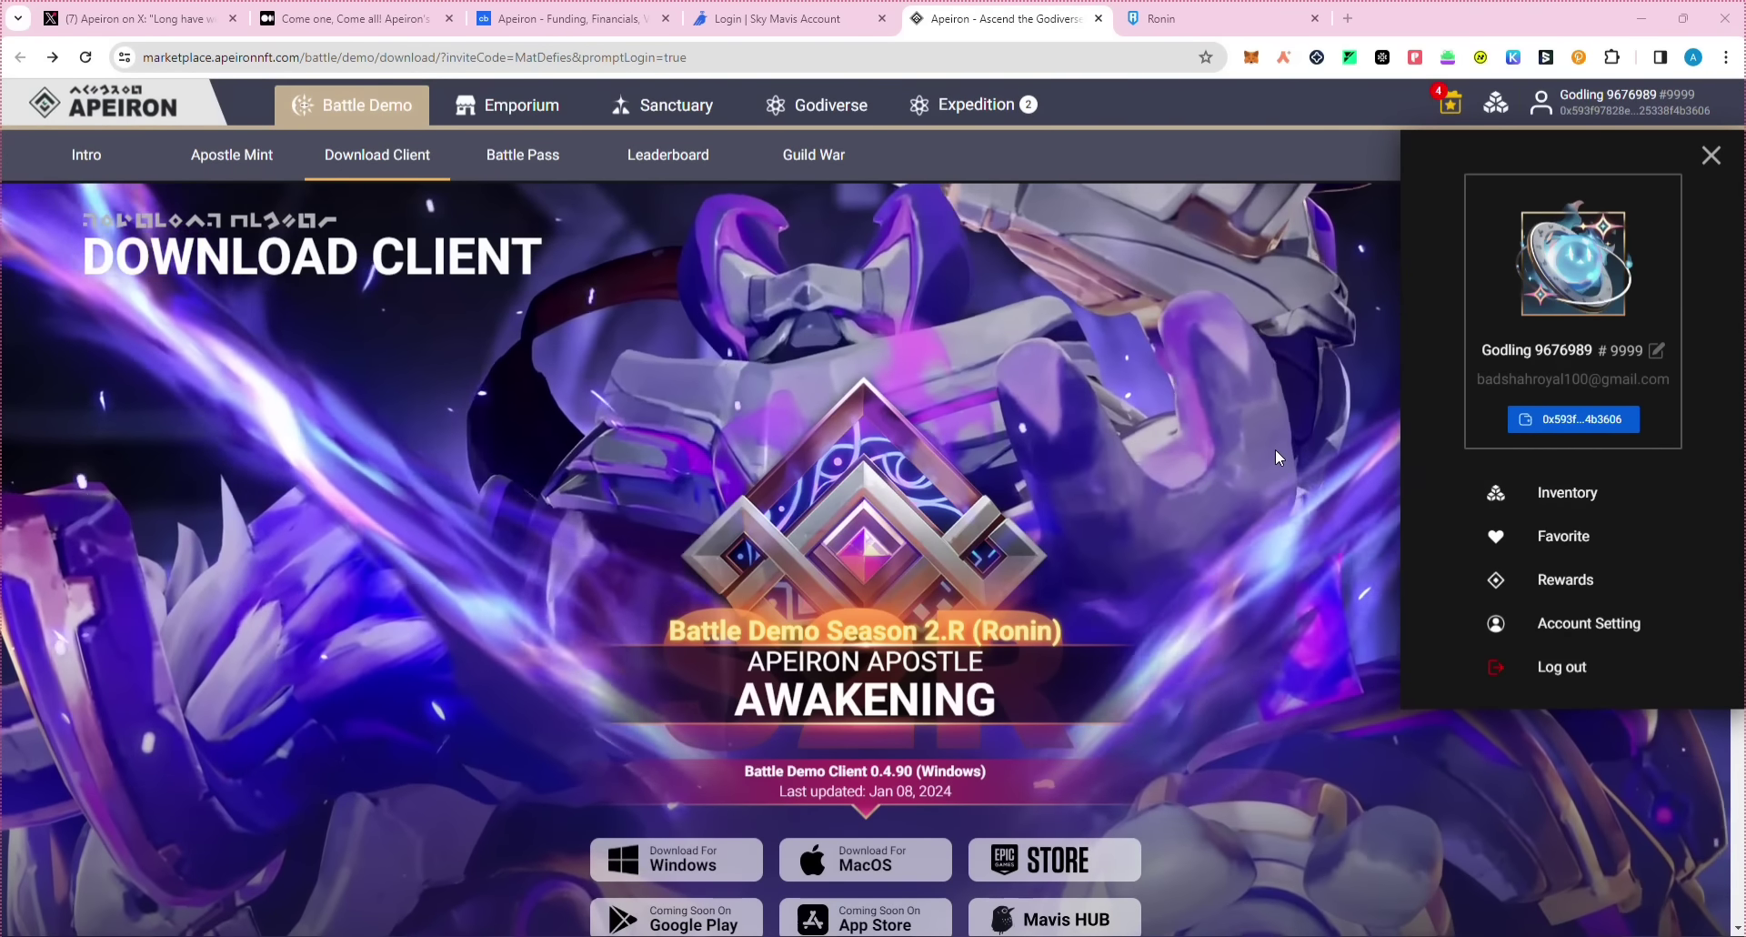
click(1275, 455)
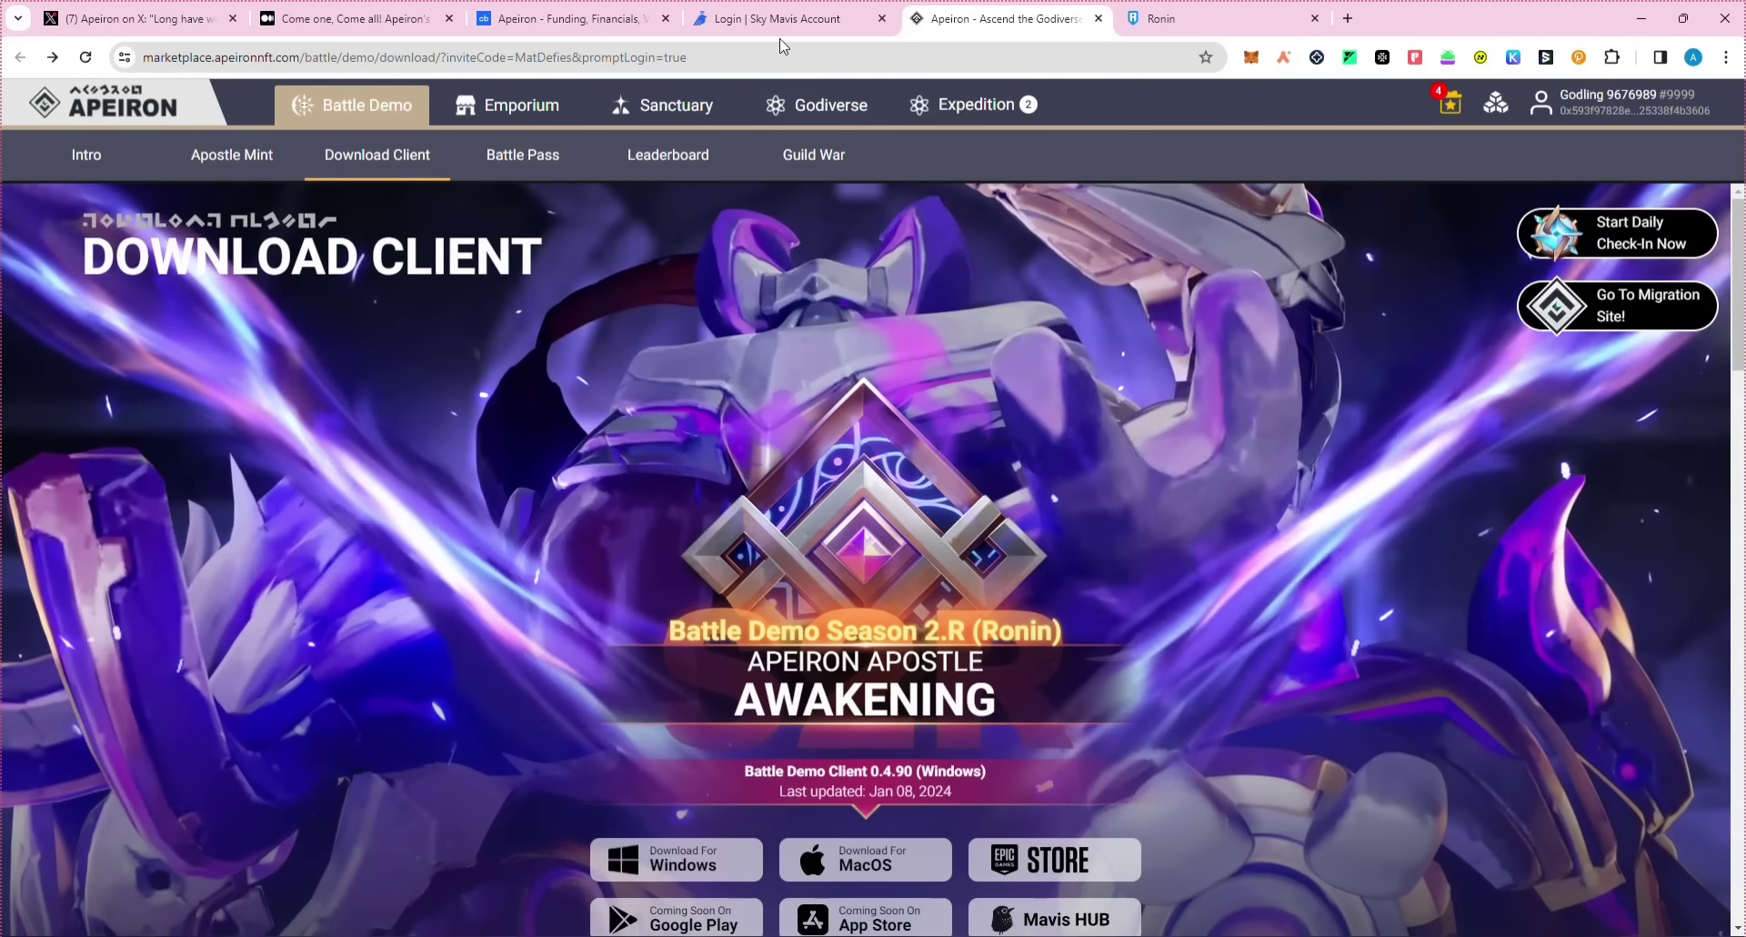
Step: Read the Ronin support article on one-time free transactions, including the email-verified account requirement and its steps
key(ctrl+Tab)
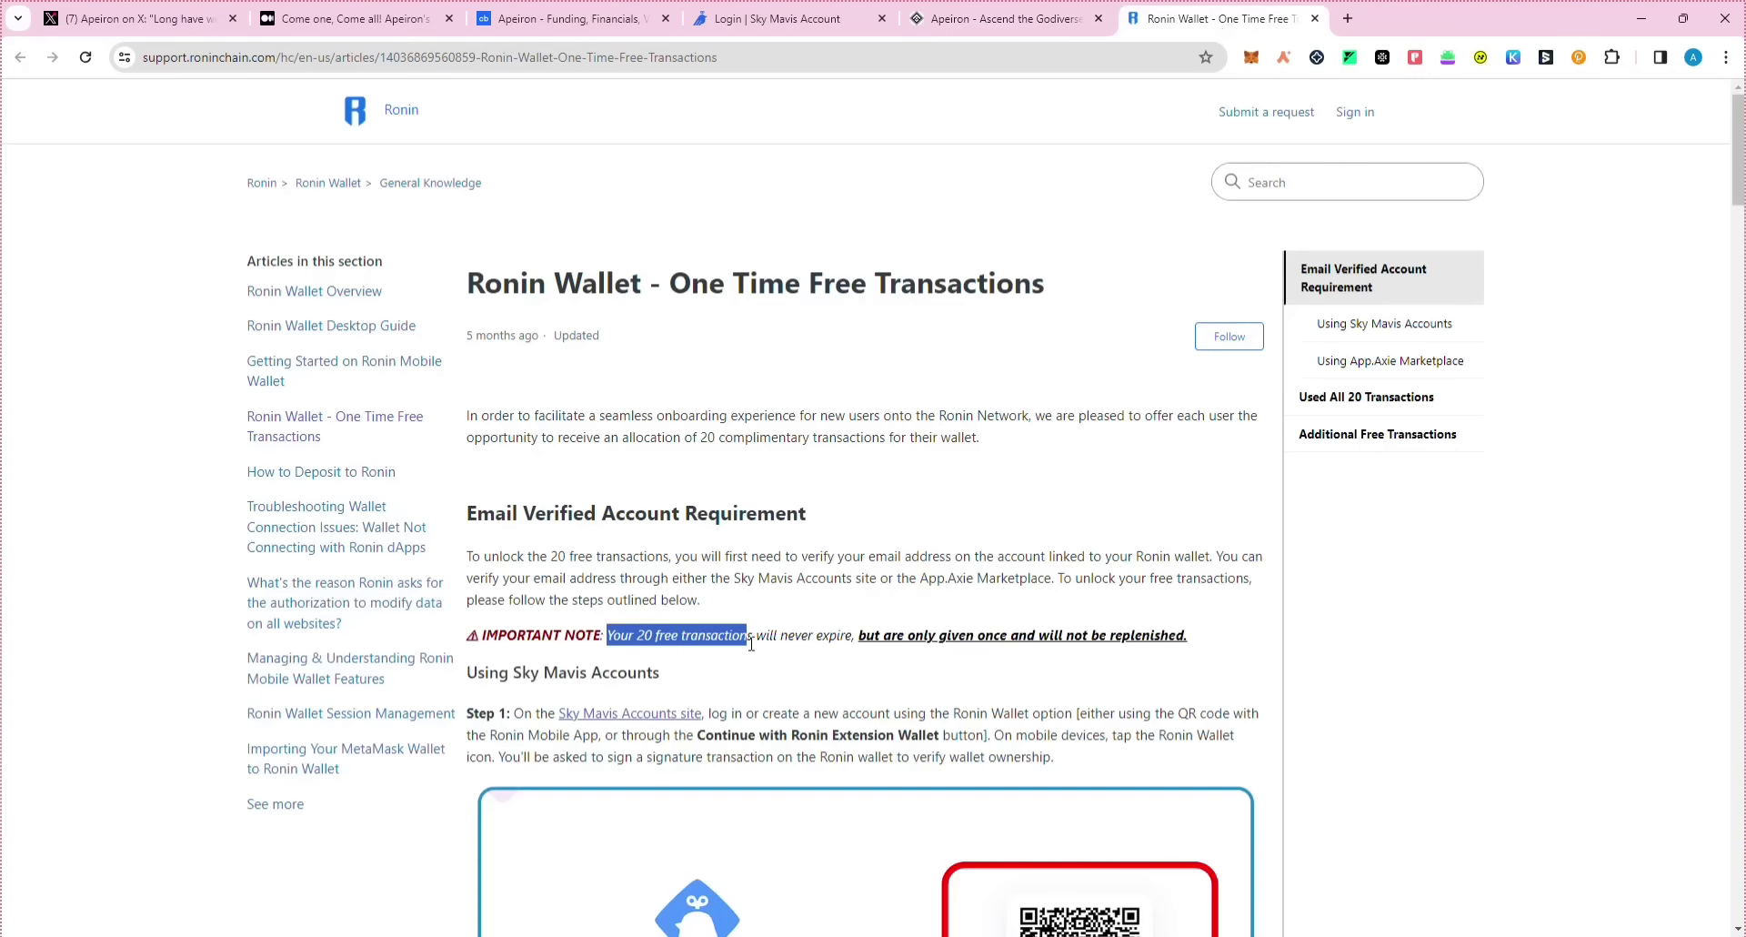
scroll(773, 636, down, 12)
scroll(784, 608, up, 11)
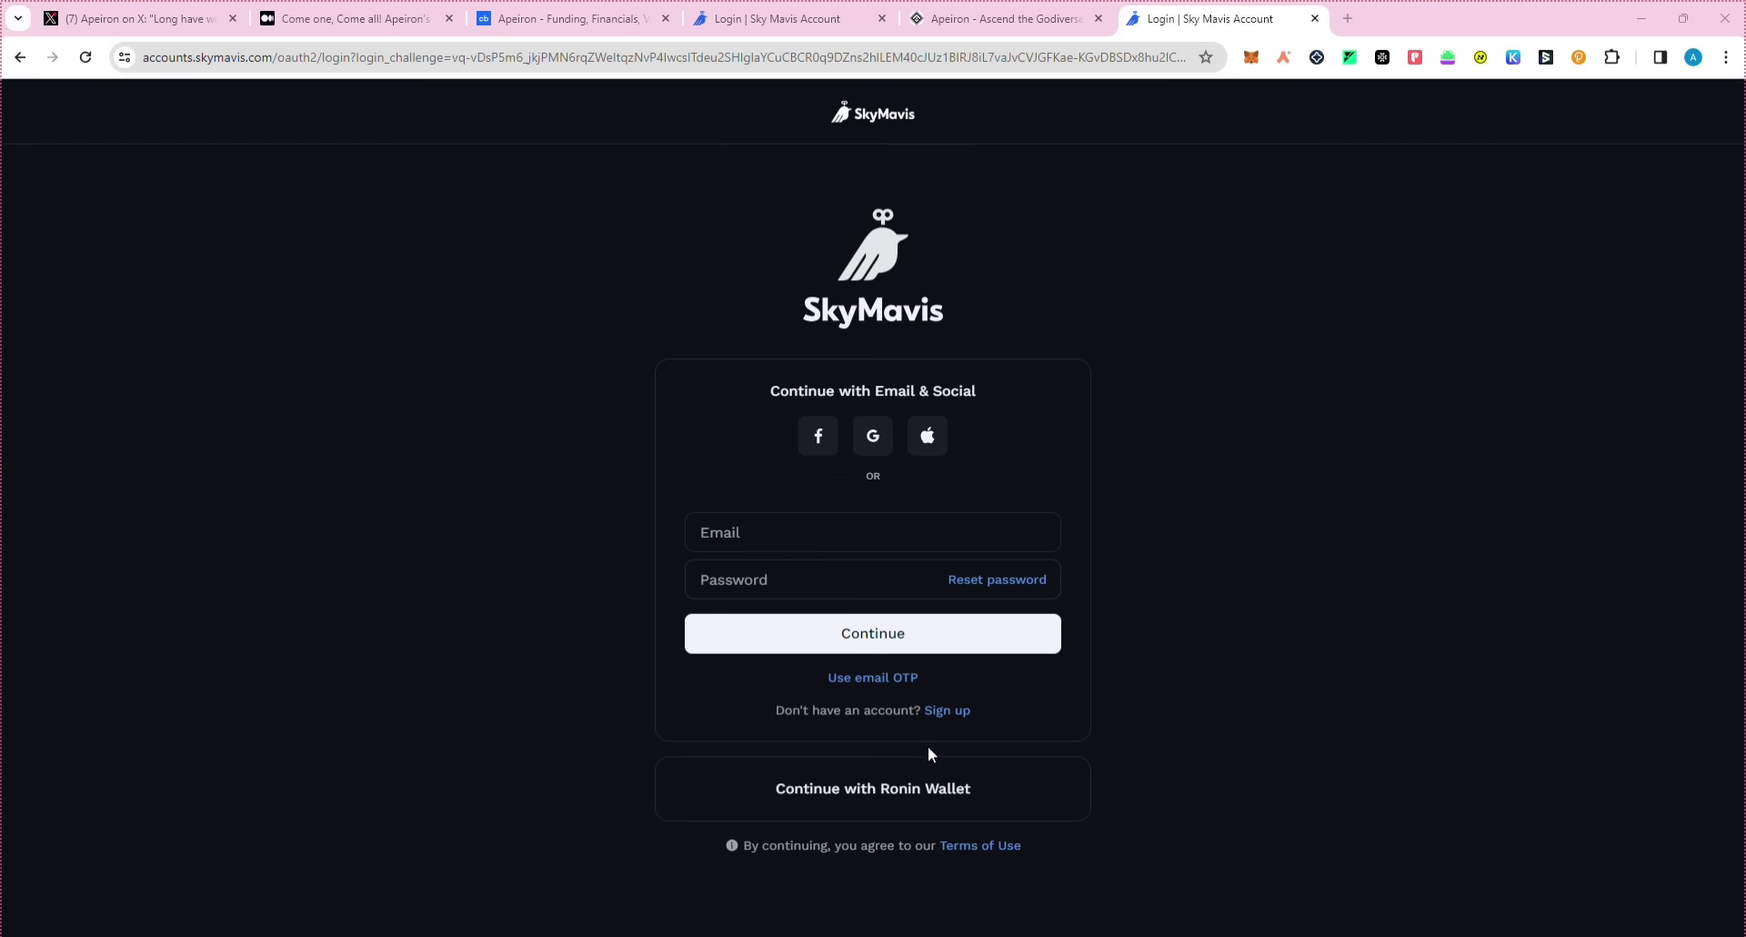
Step: Sign up for a Sky Mavis account and connect the Ronin wallet to it, approving the wallet request
click(940, 709)
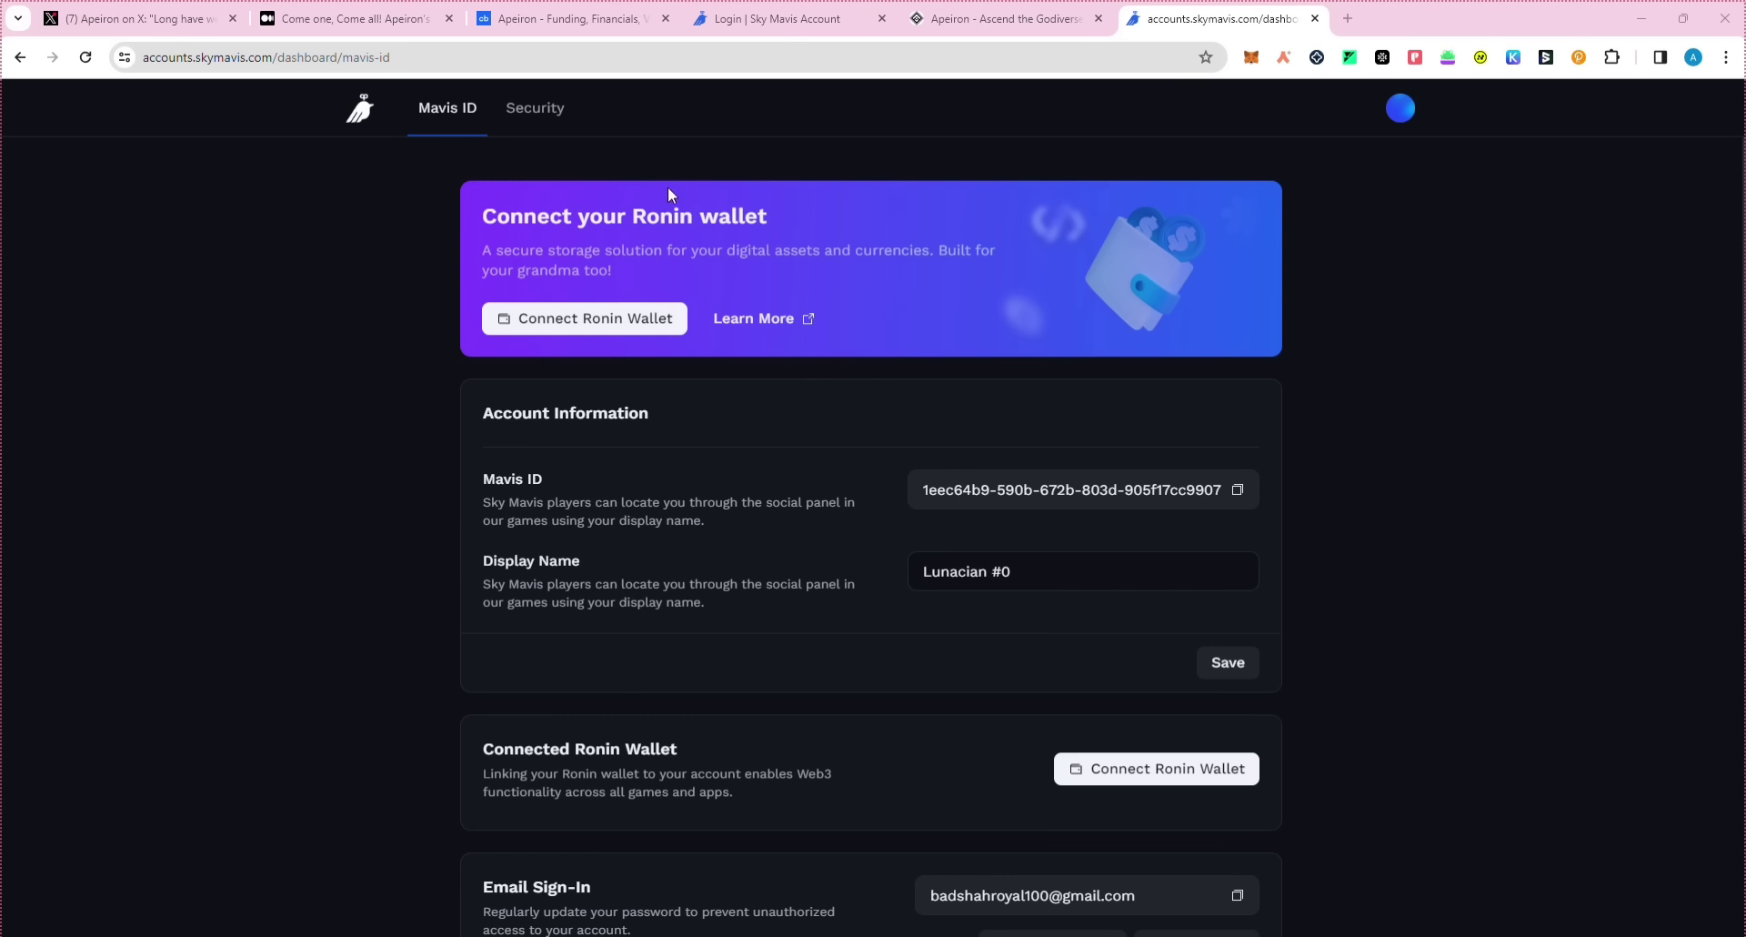
click(627, 318)
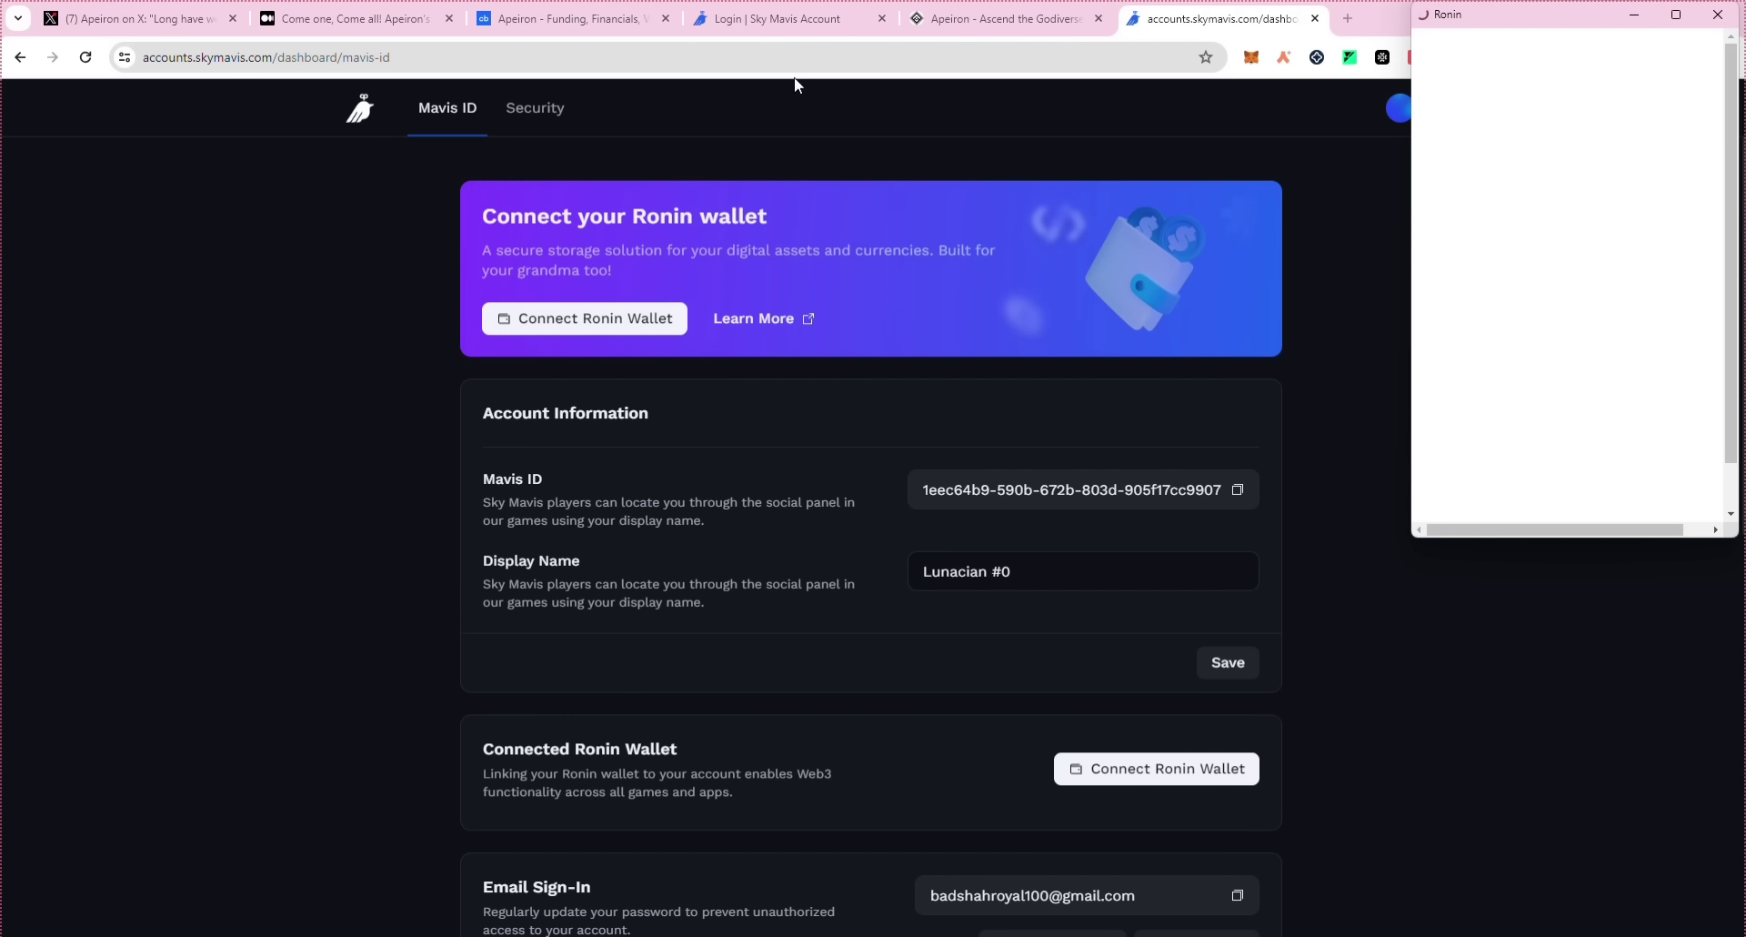
click(1657, 482)
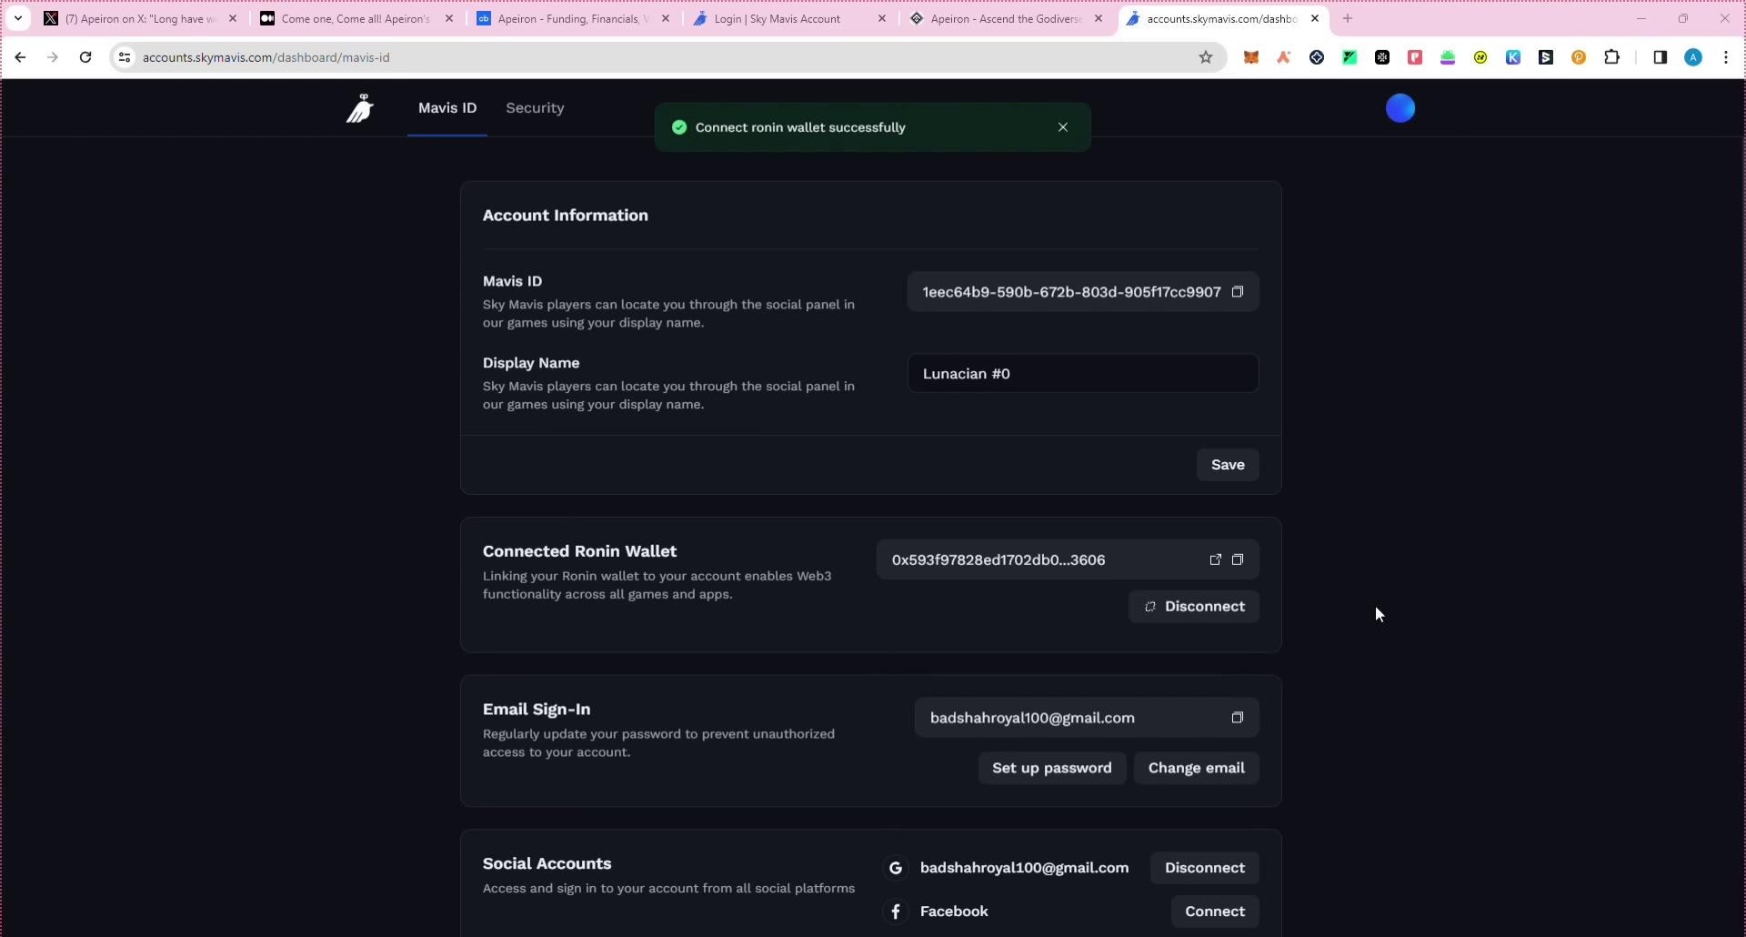
Step: View the daily check-in and its make-up missions on the Apeiron marketplace and return to the Battle Demo section
click(1000, 18)
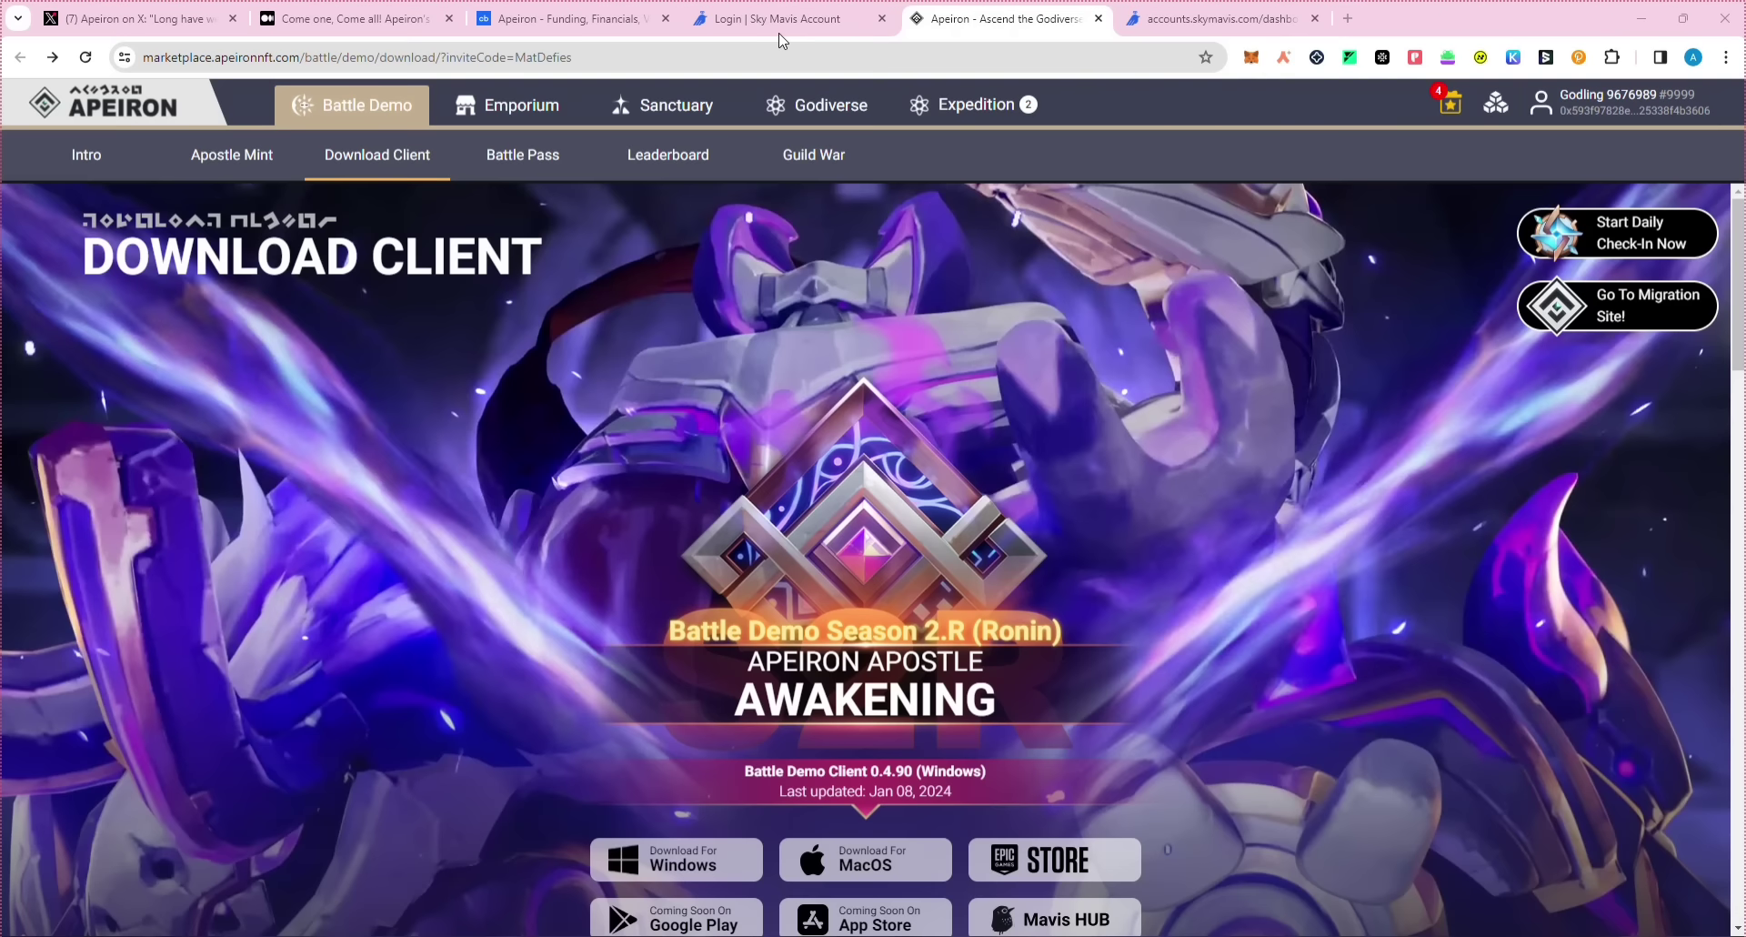
scroll(1300, 587, down, 1)
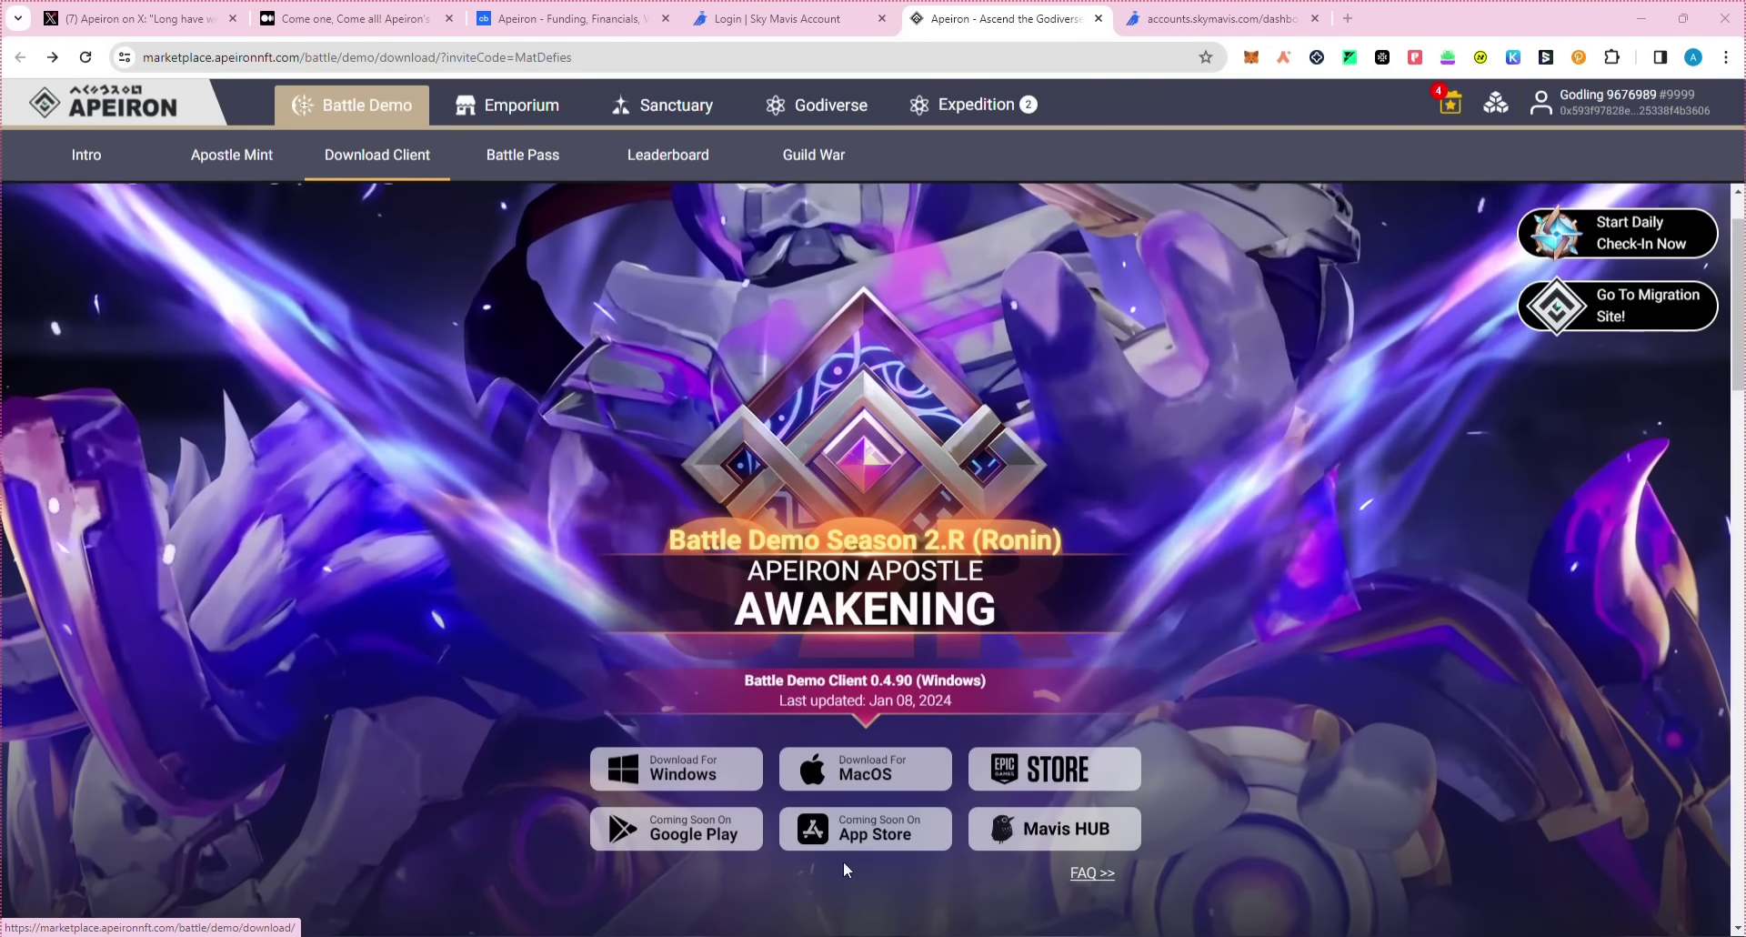
click(1619, 233)
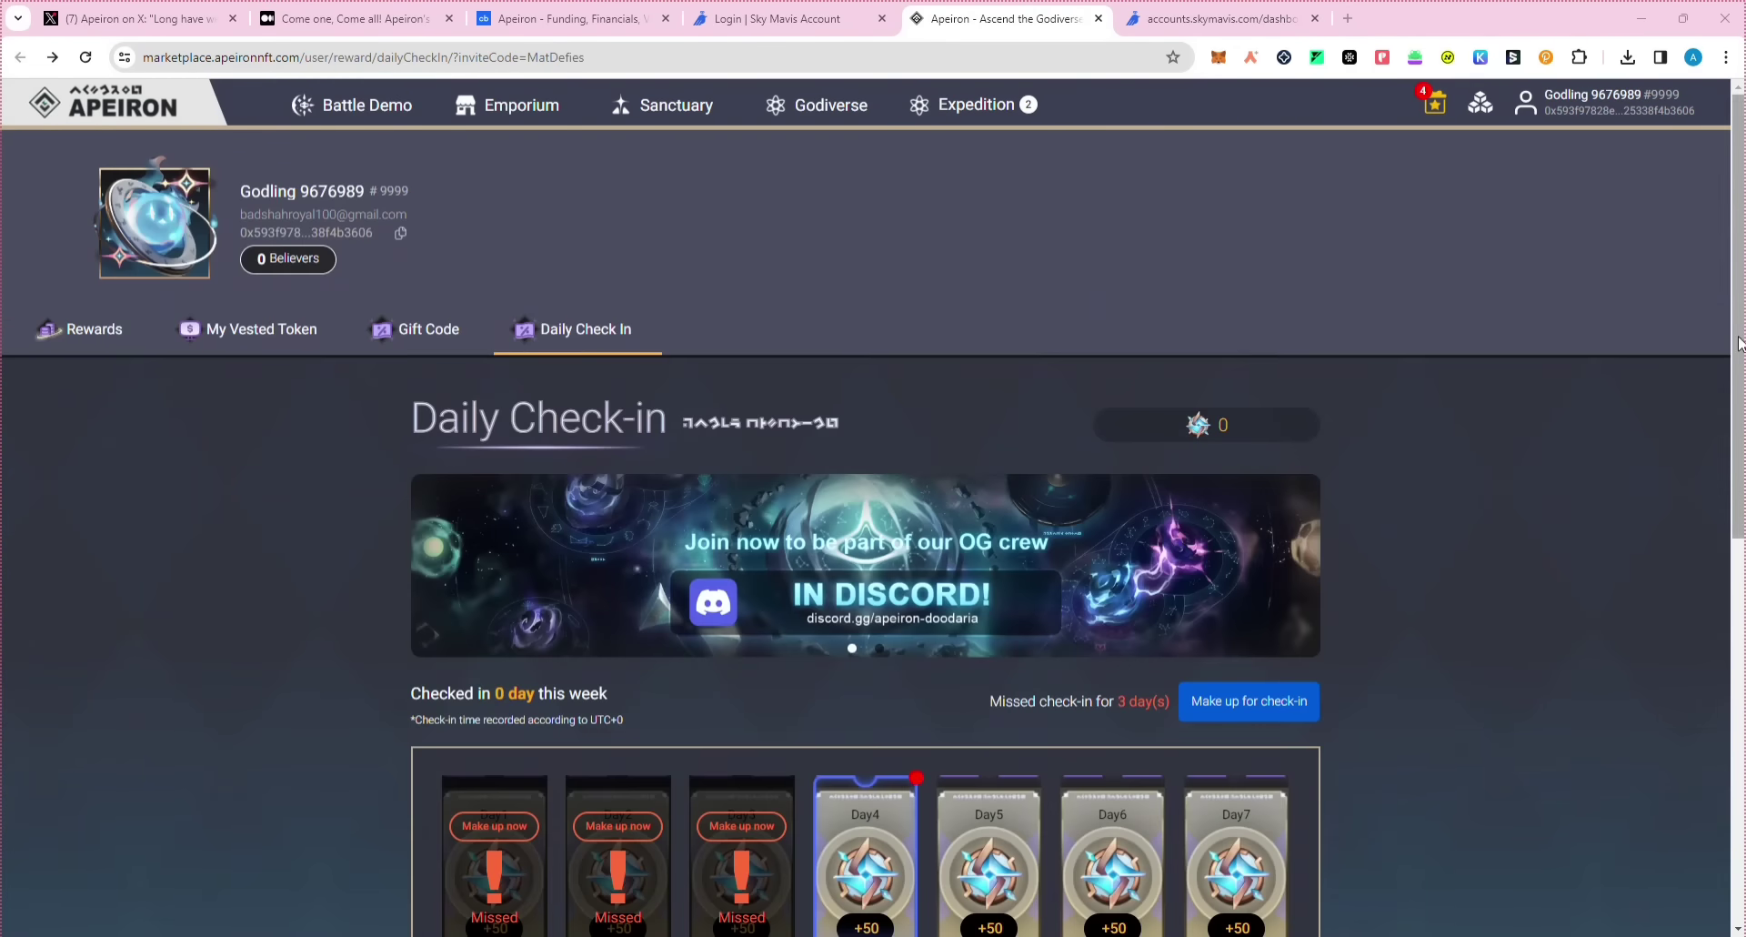
click(1278, 701)
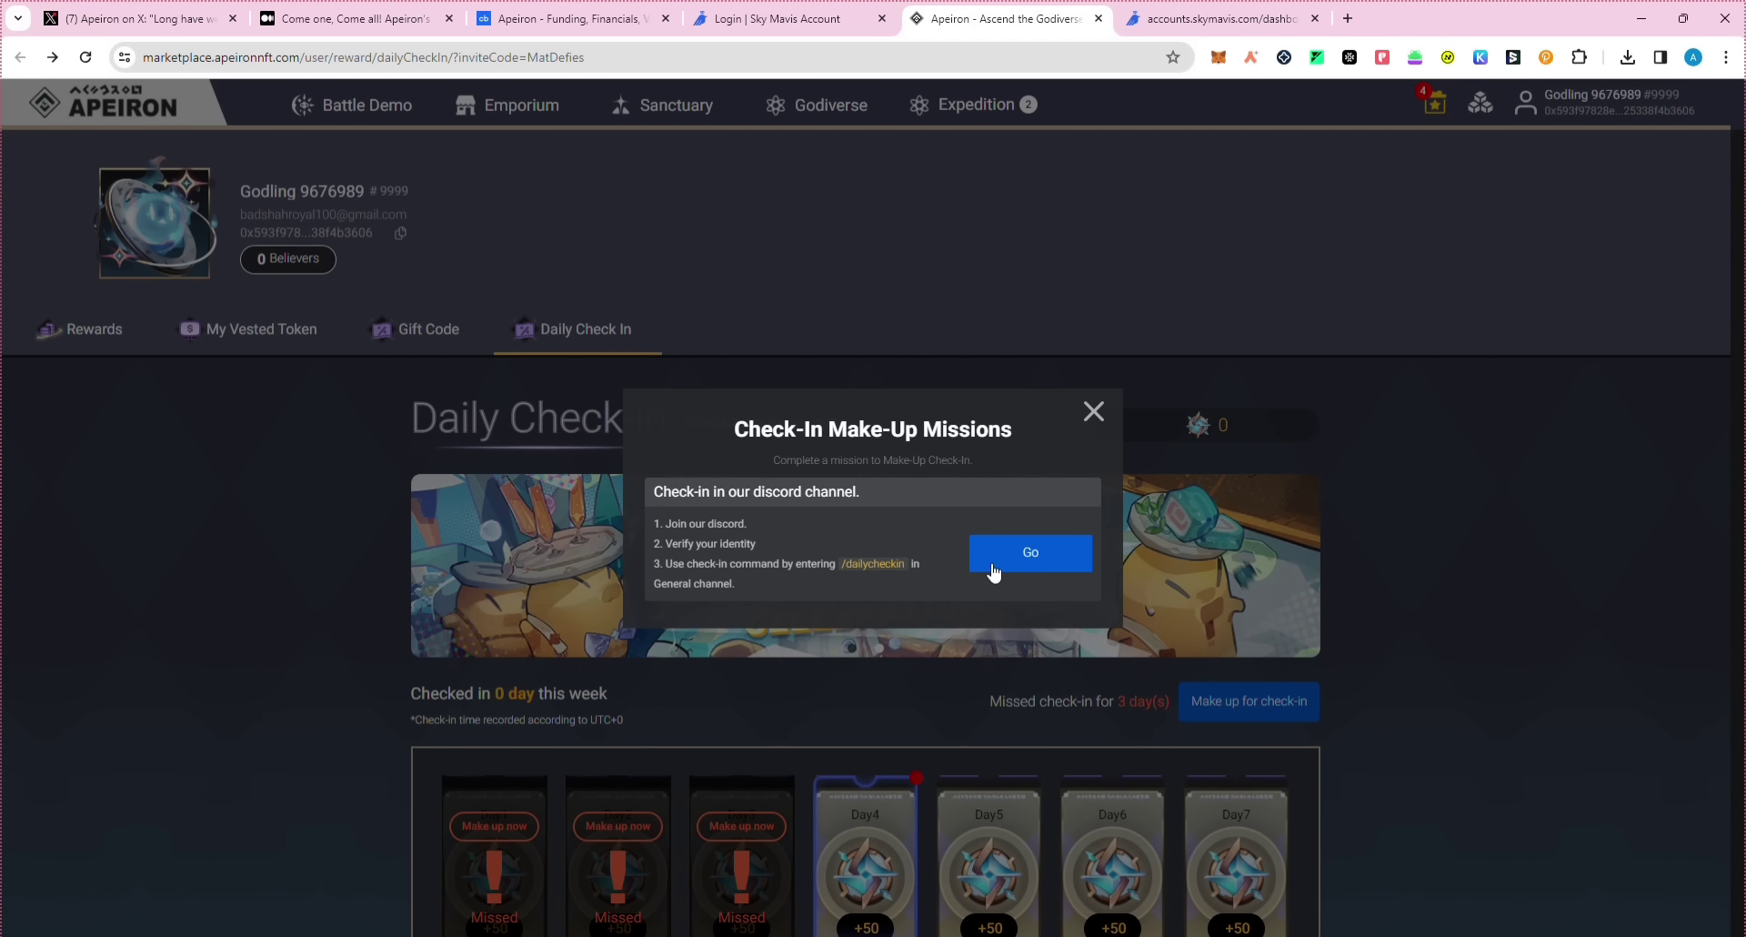
click(1106, 419)
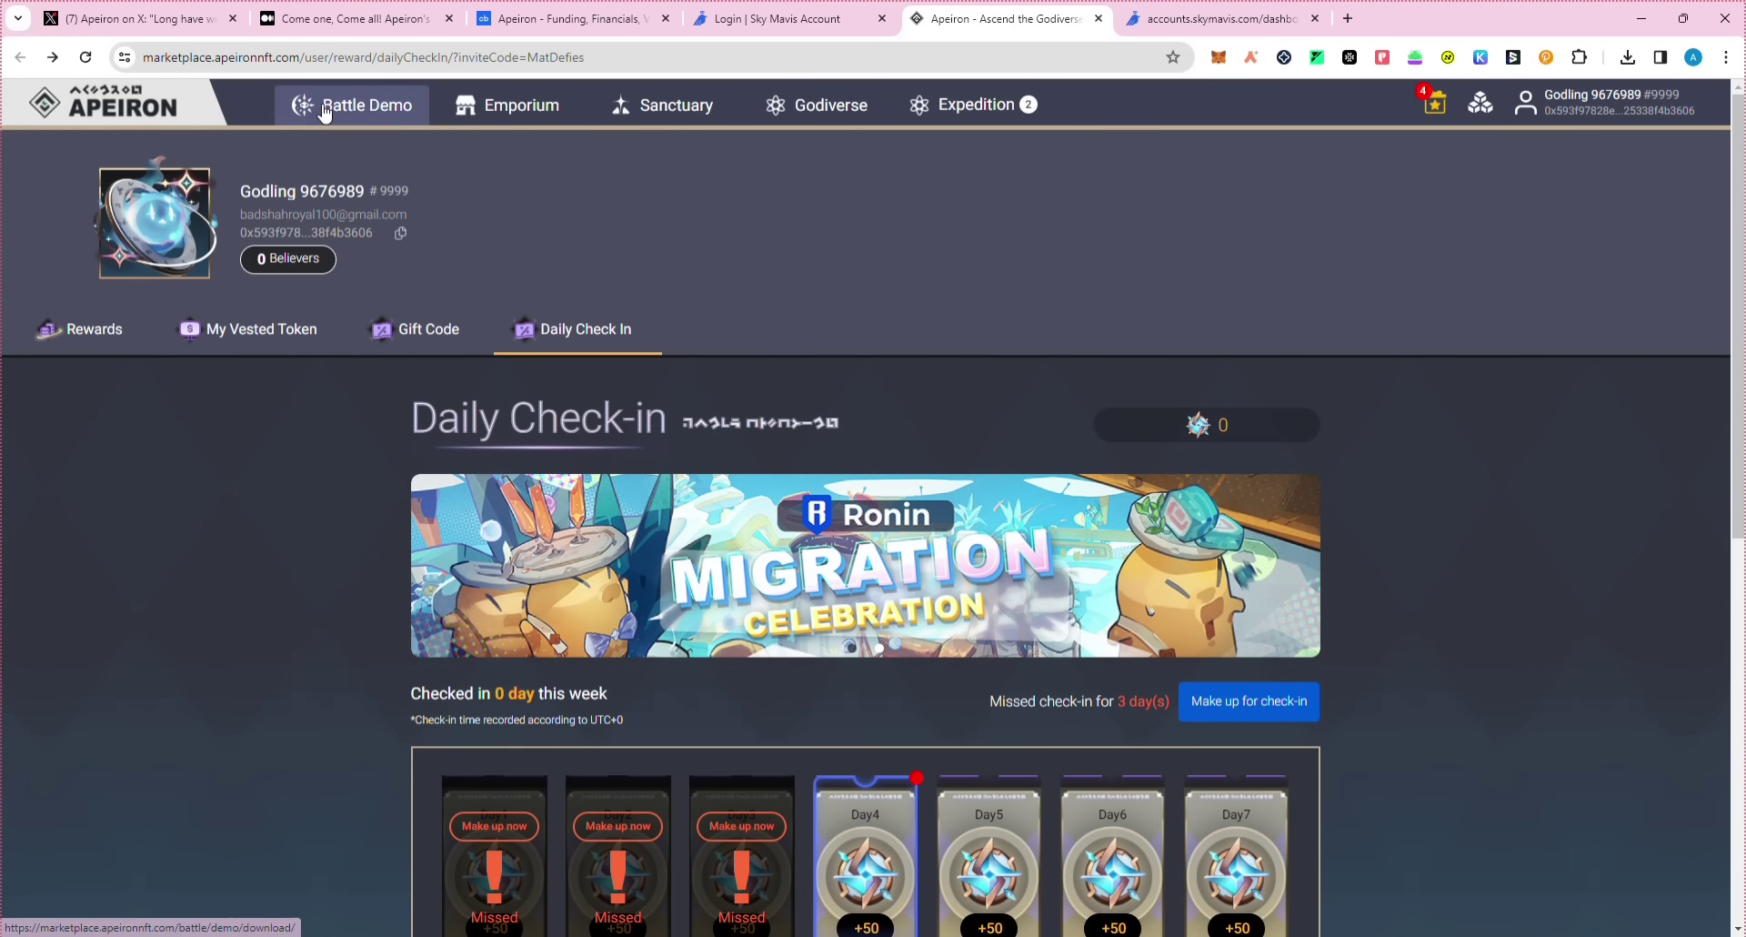
click(355, 105)
key(ctrl+2)
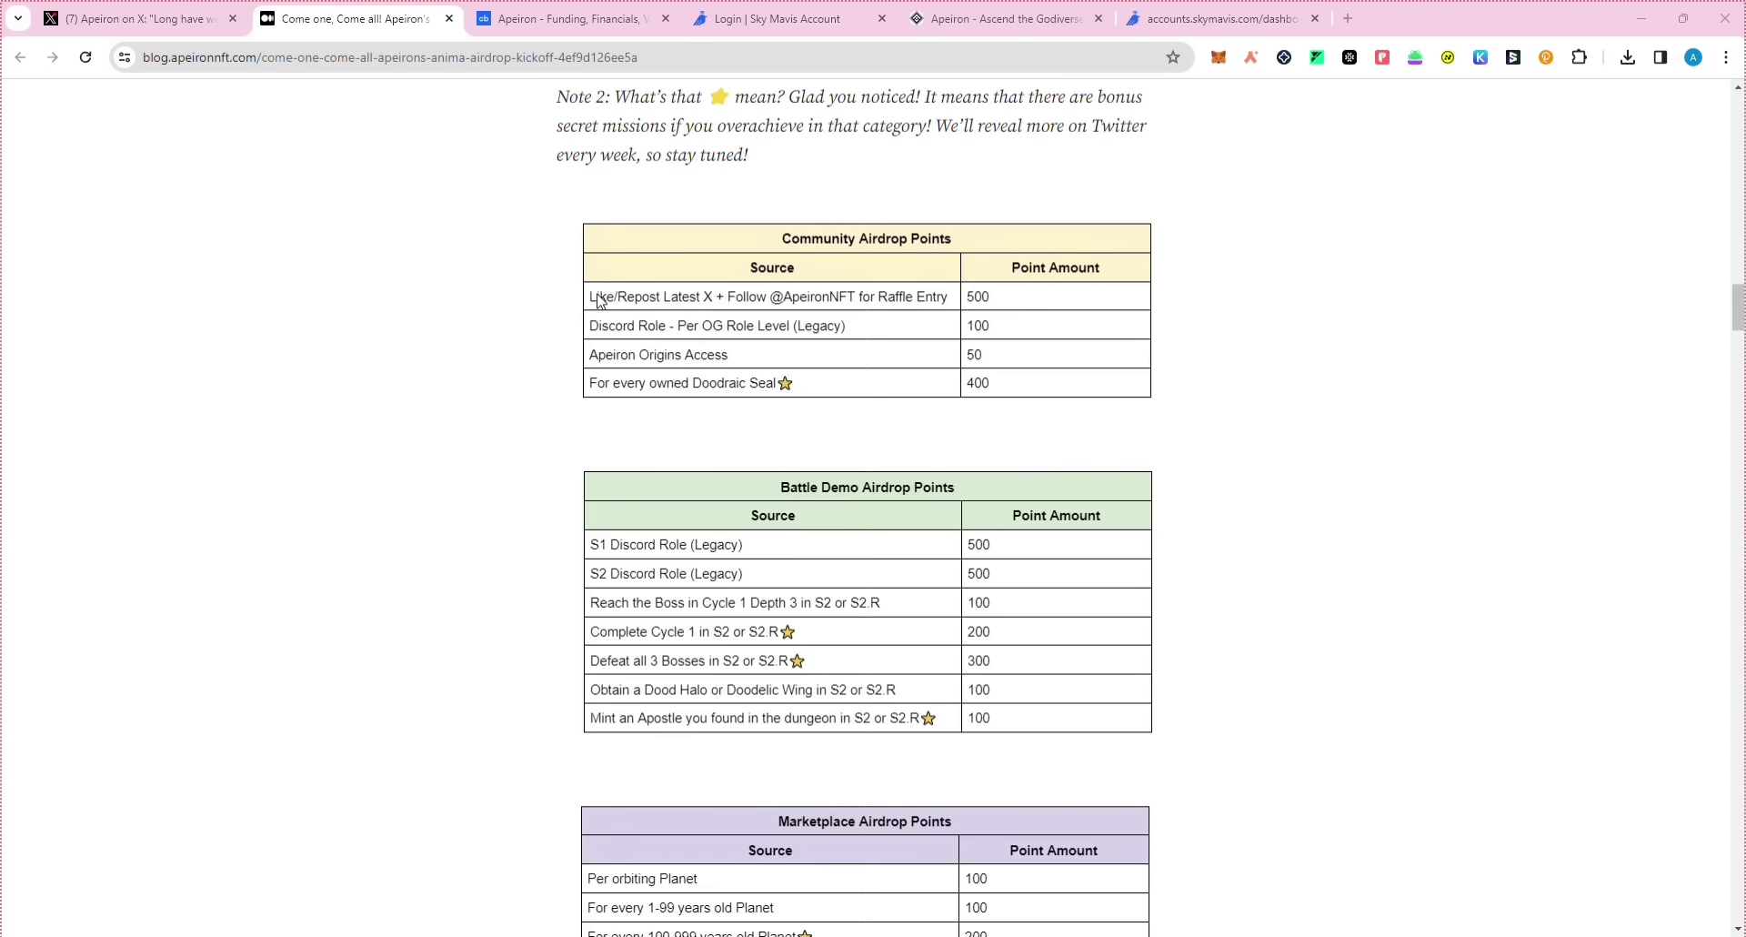
click(181, 25)
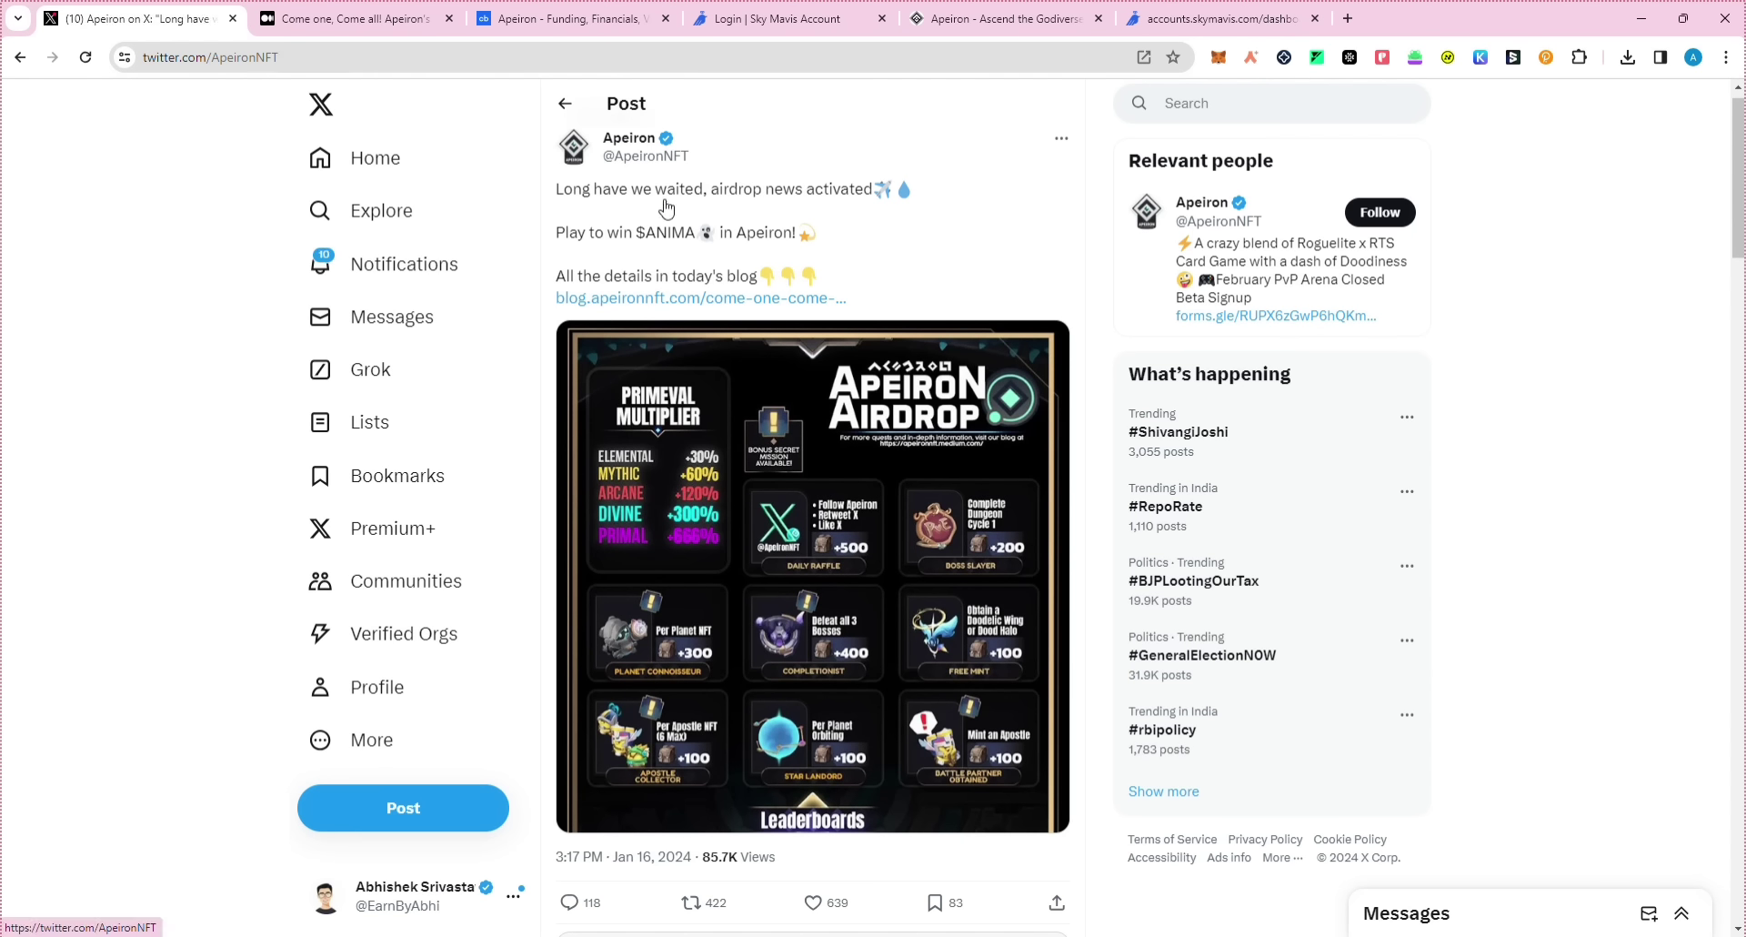
click(1033, 331)
scroll(1028, 382, down, 5)
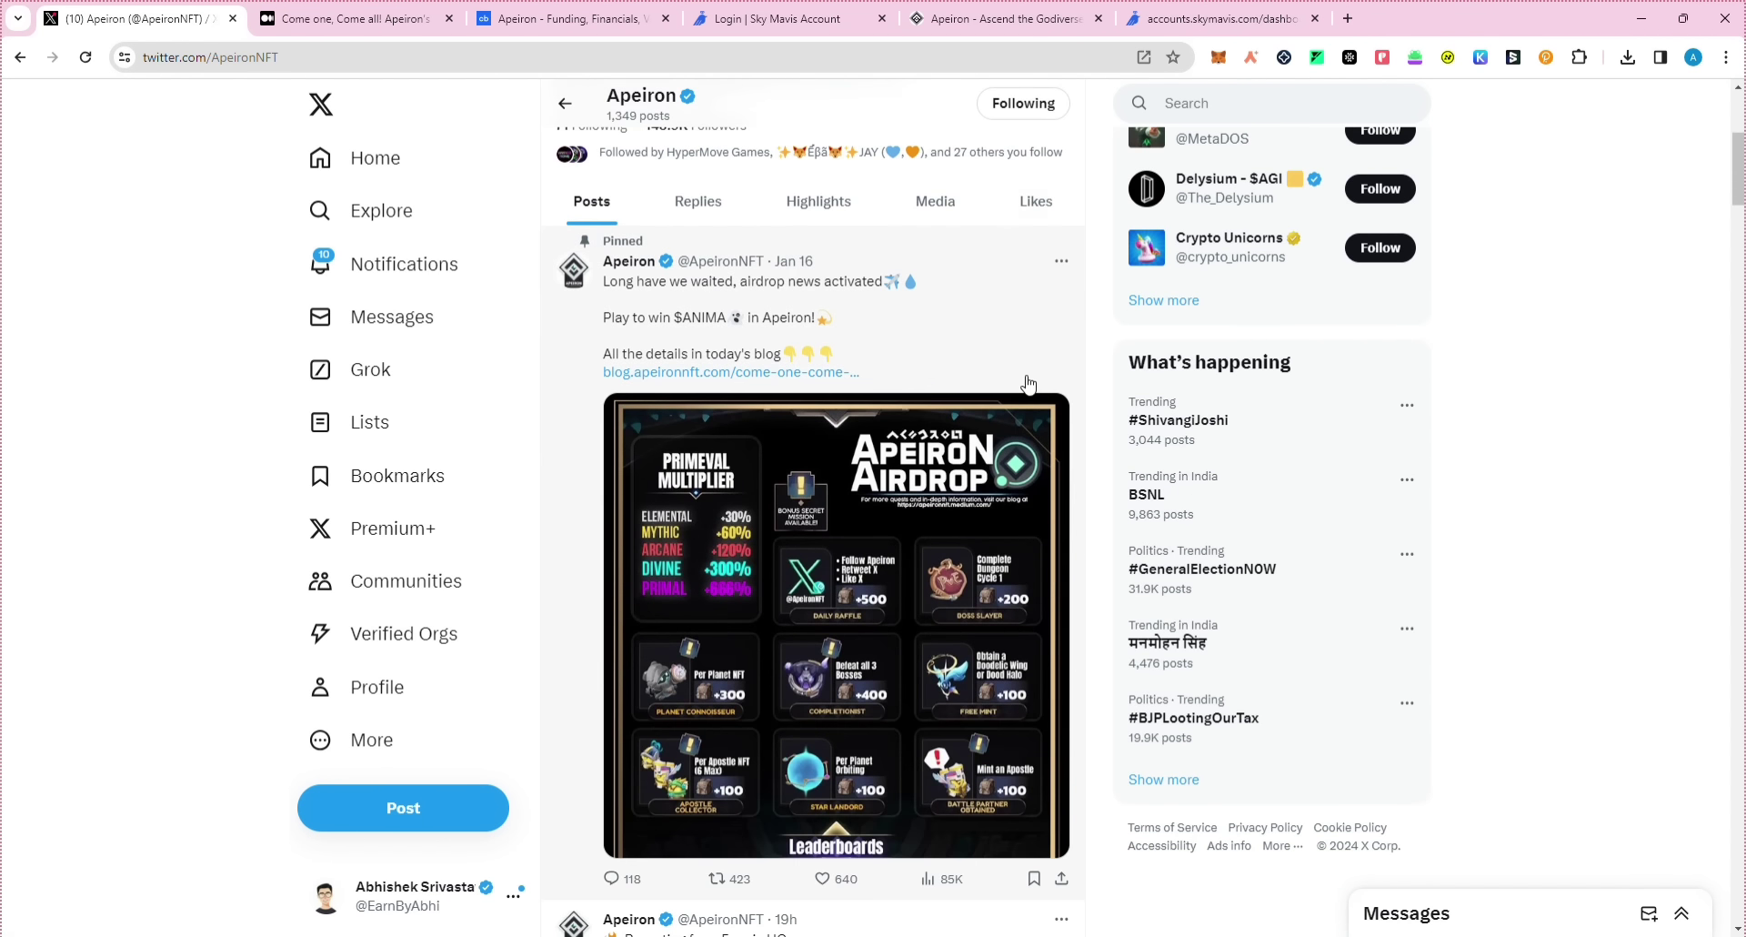
scroll(1029, 382, down, 1)
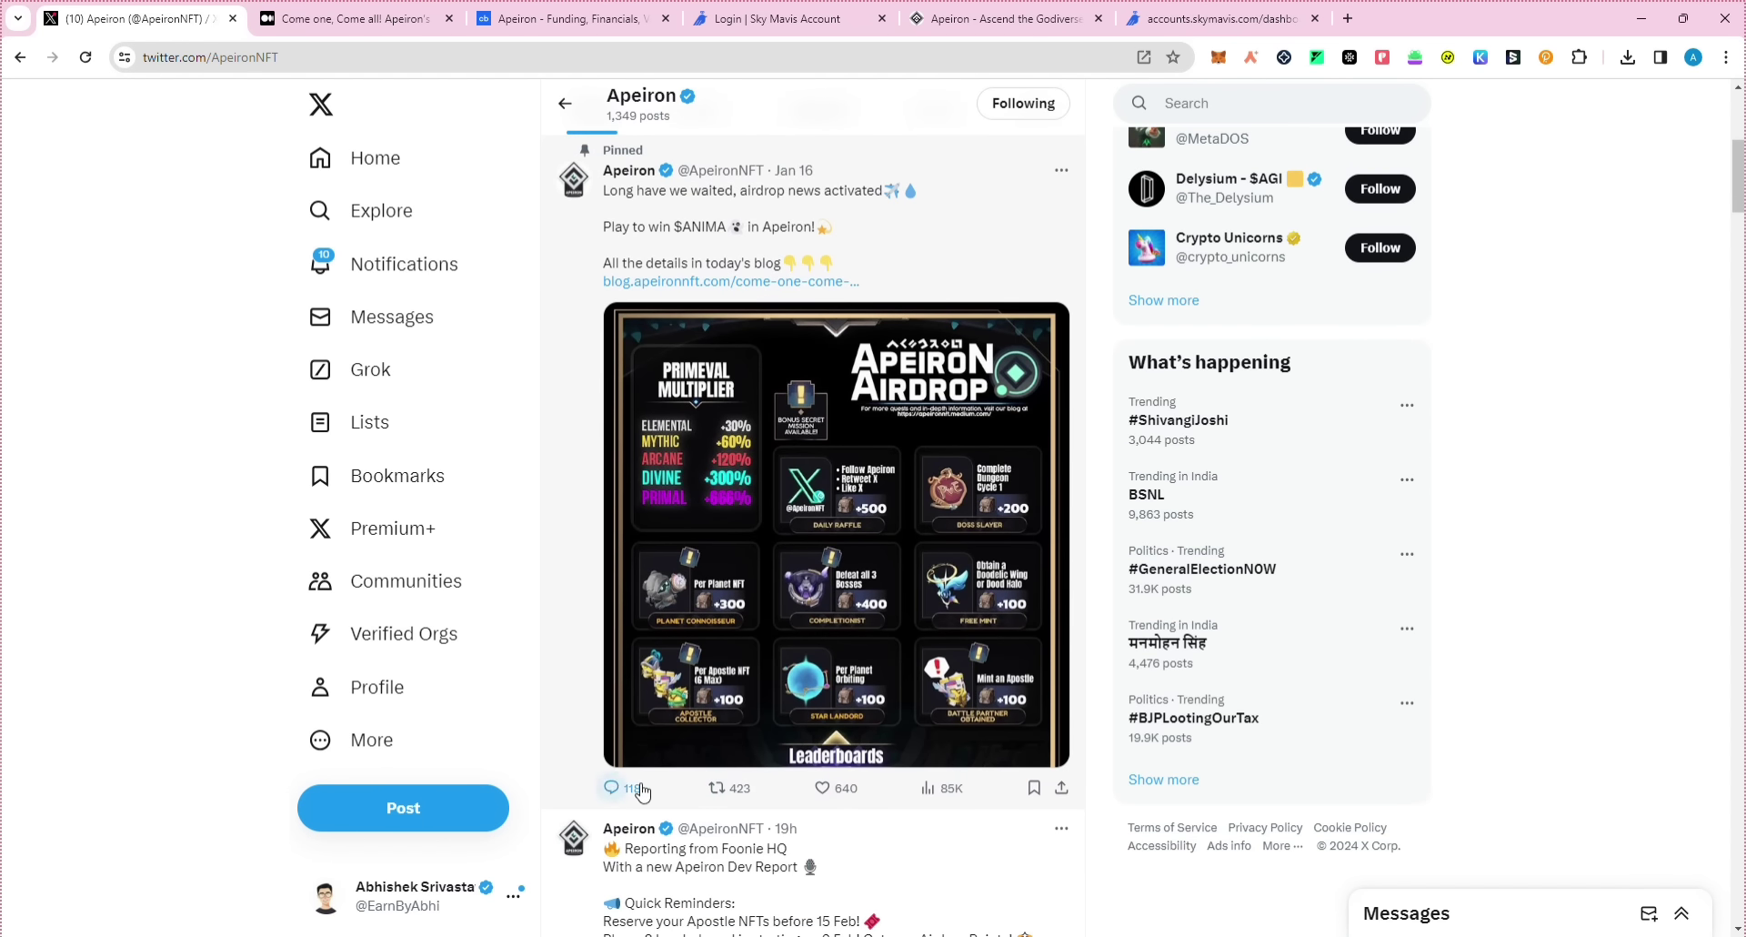
Step: Read the Battle Demo Airdrop Points table in the airdrop kickoff blog post
click(427, 18)
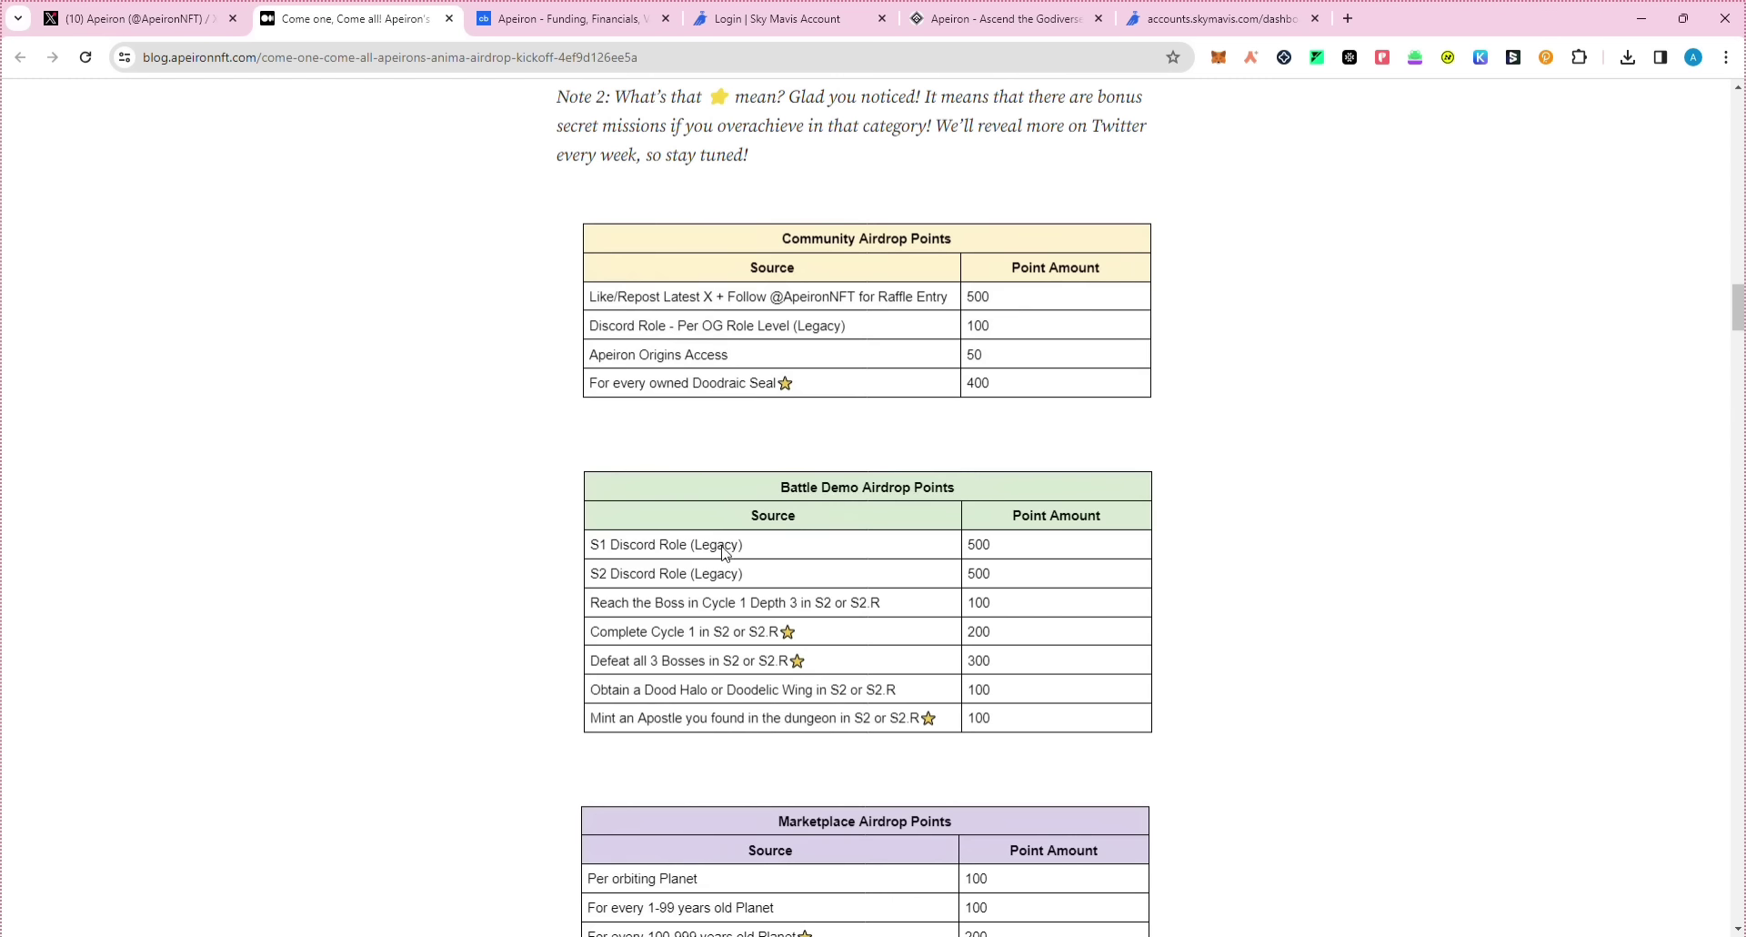
scroll(761, 582, down, 3)
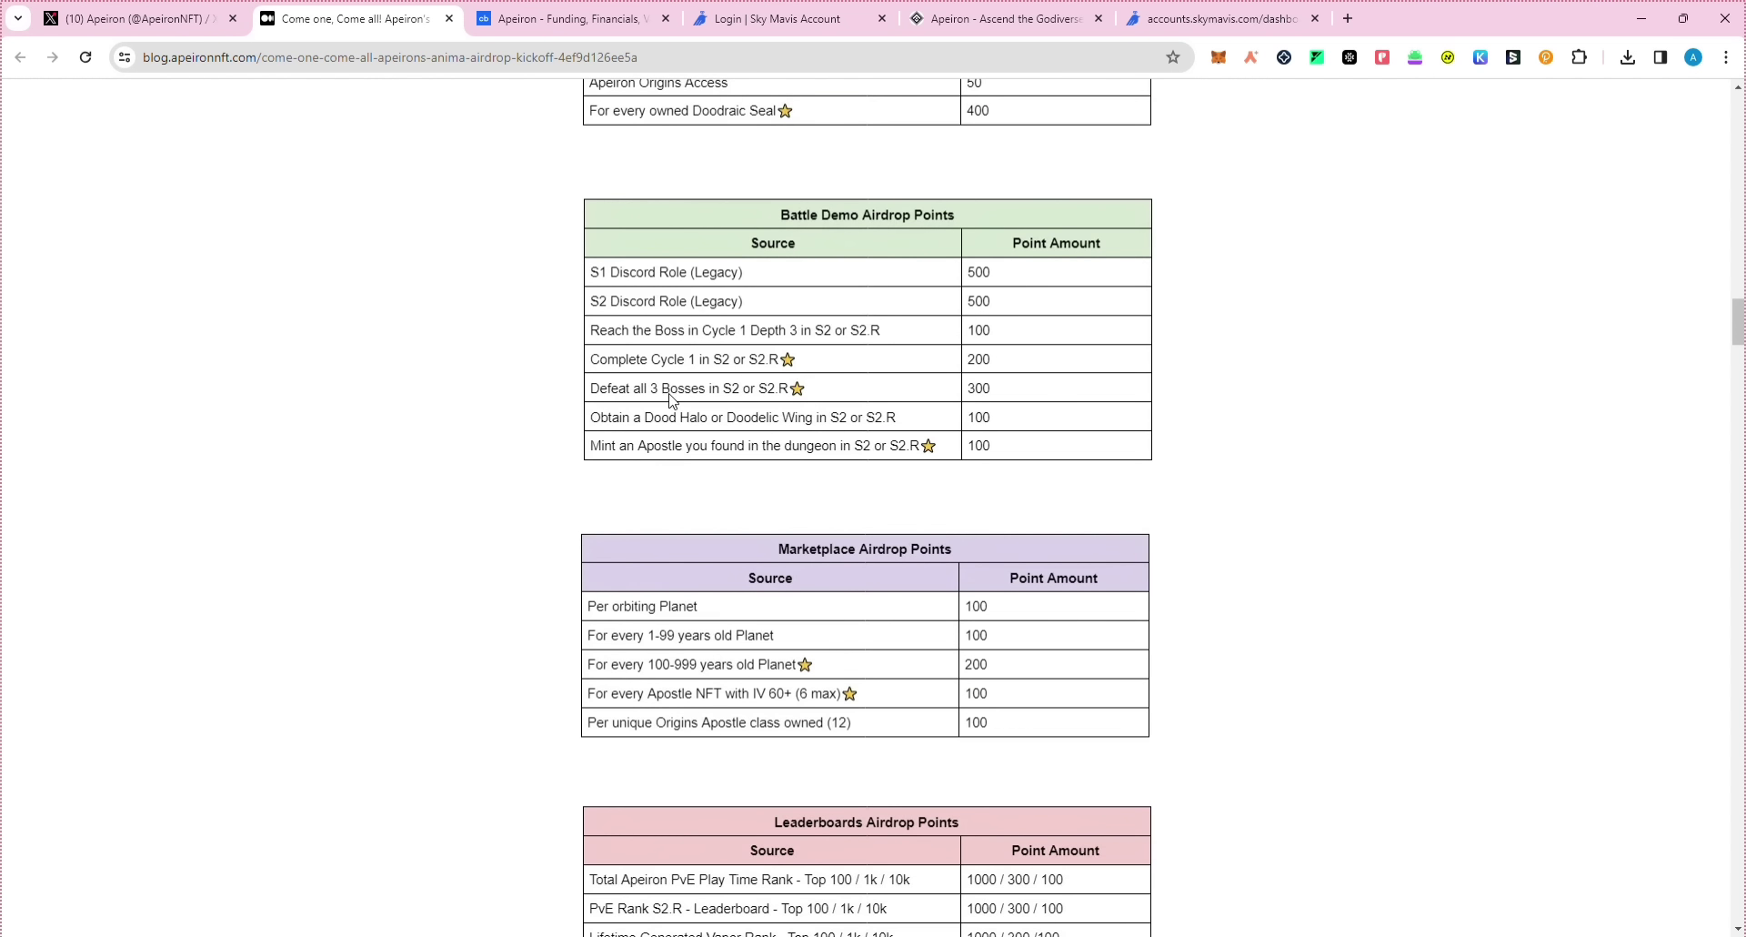
scroll(591, 206, up, 1)
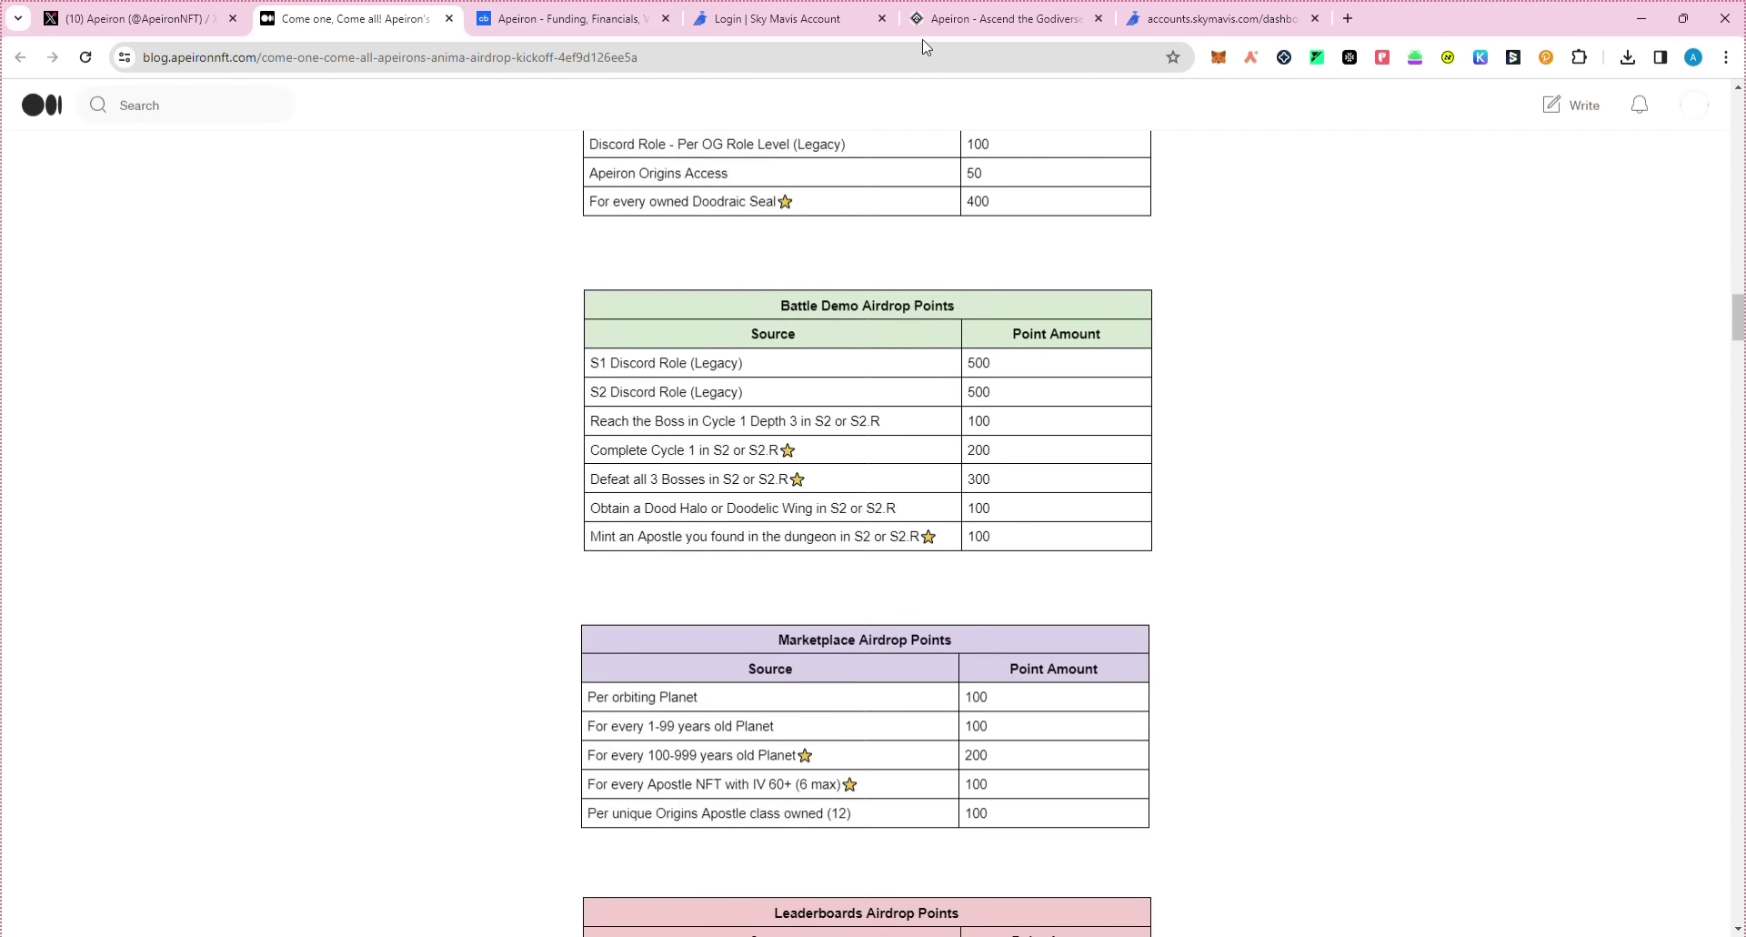
Step: Review the Battle Demo download options and play the Season 2 trailer on Apeiron's page in Mavis Hub
click(1073, 20)
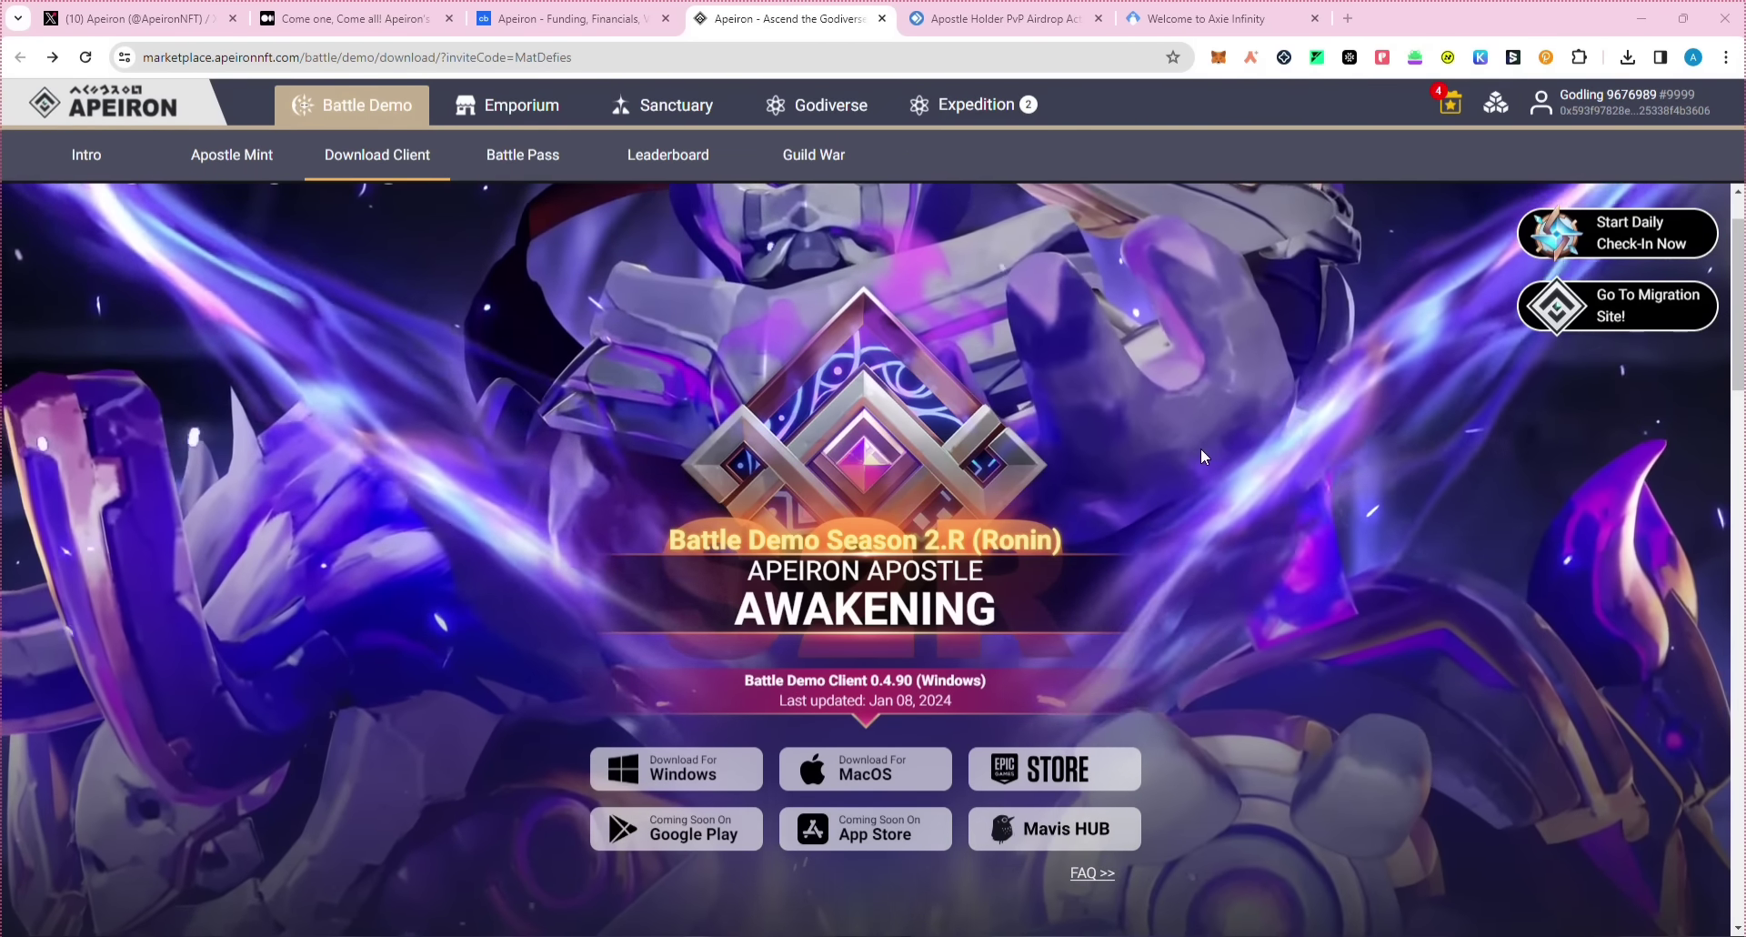
click(1210, 19)
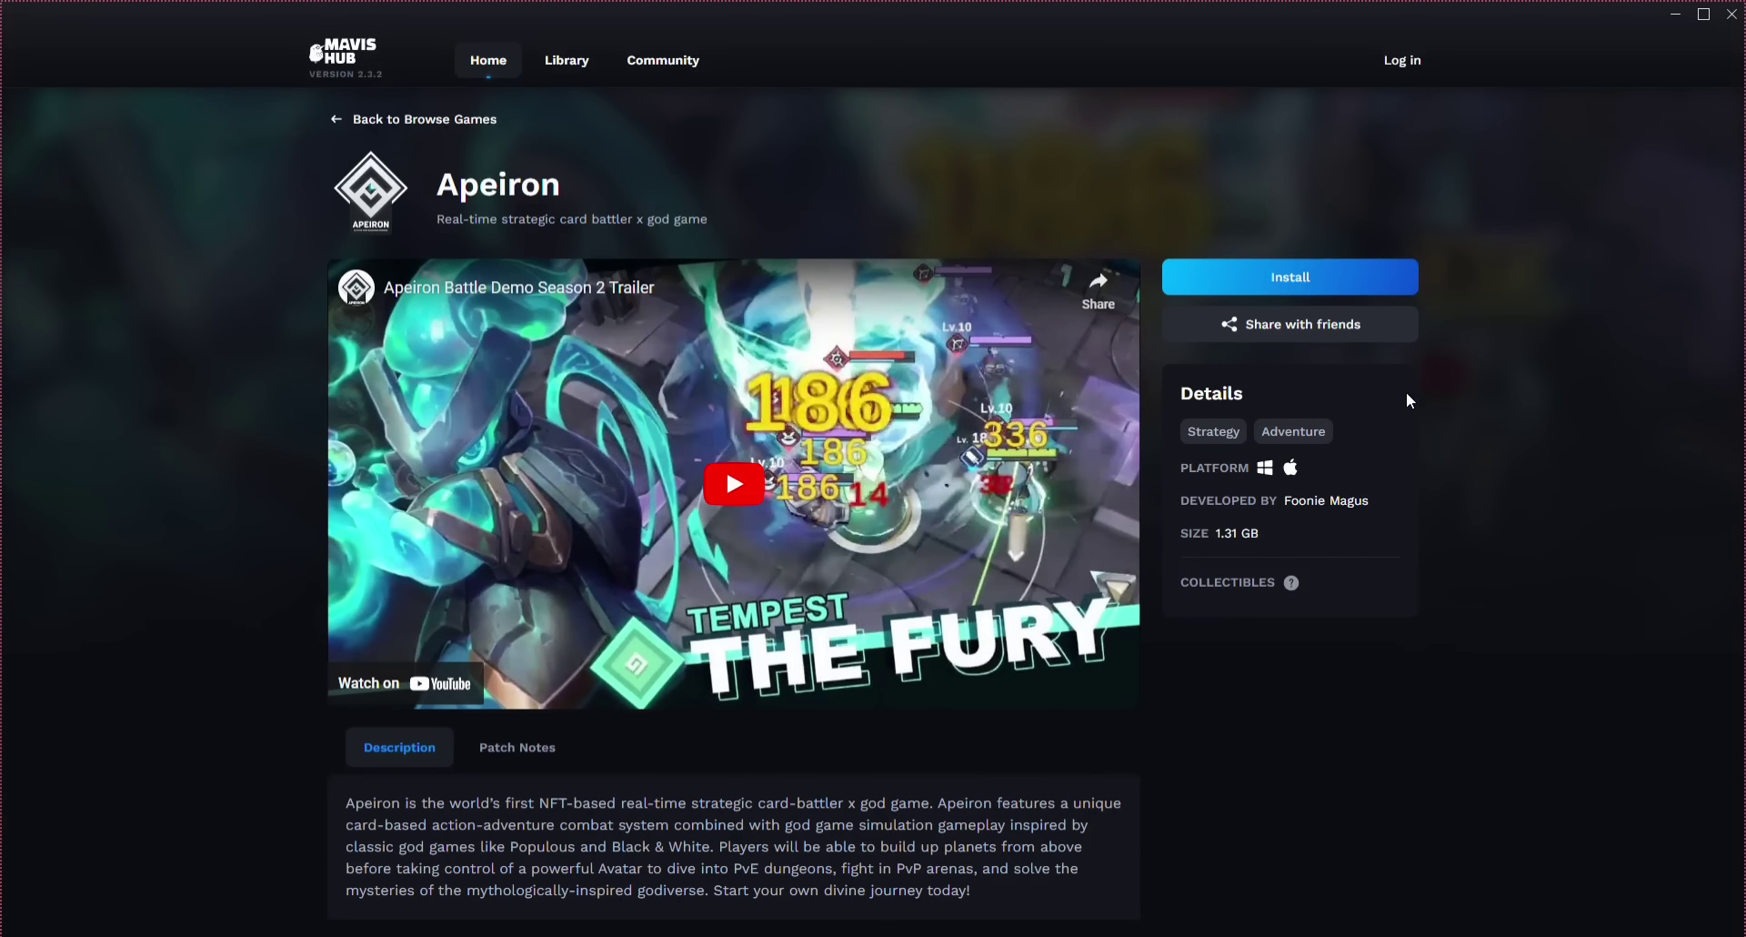
click(734, 482)
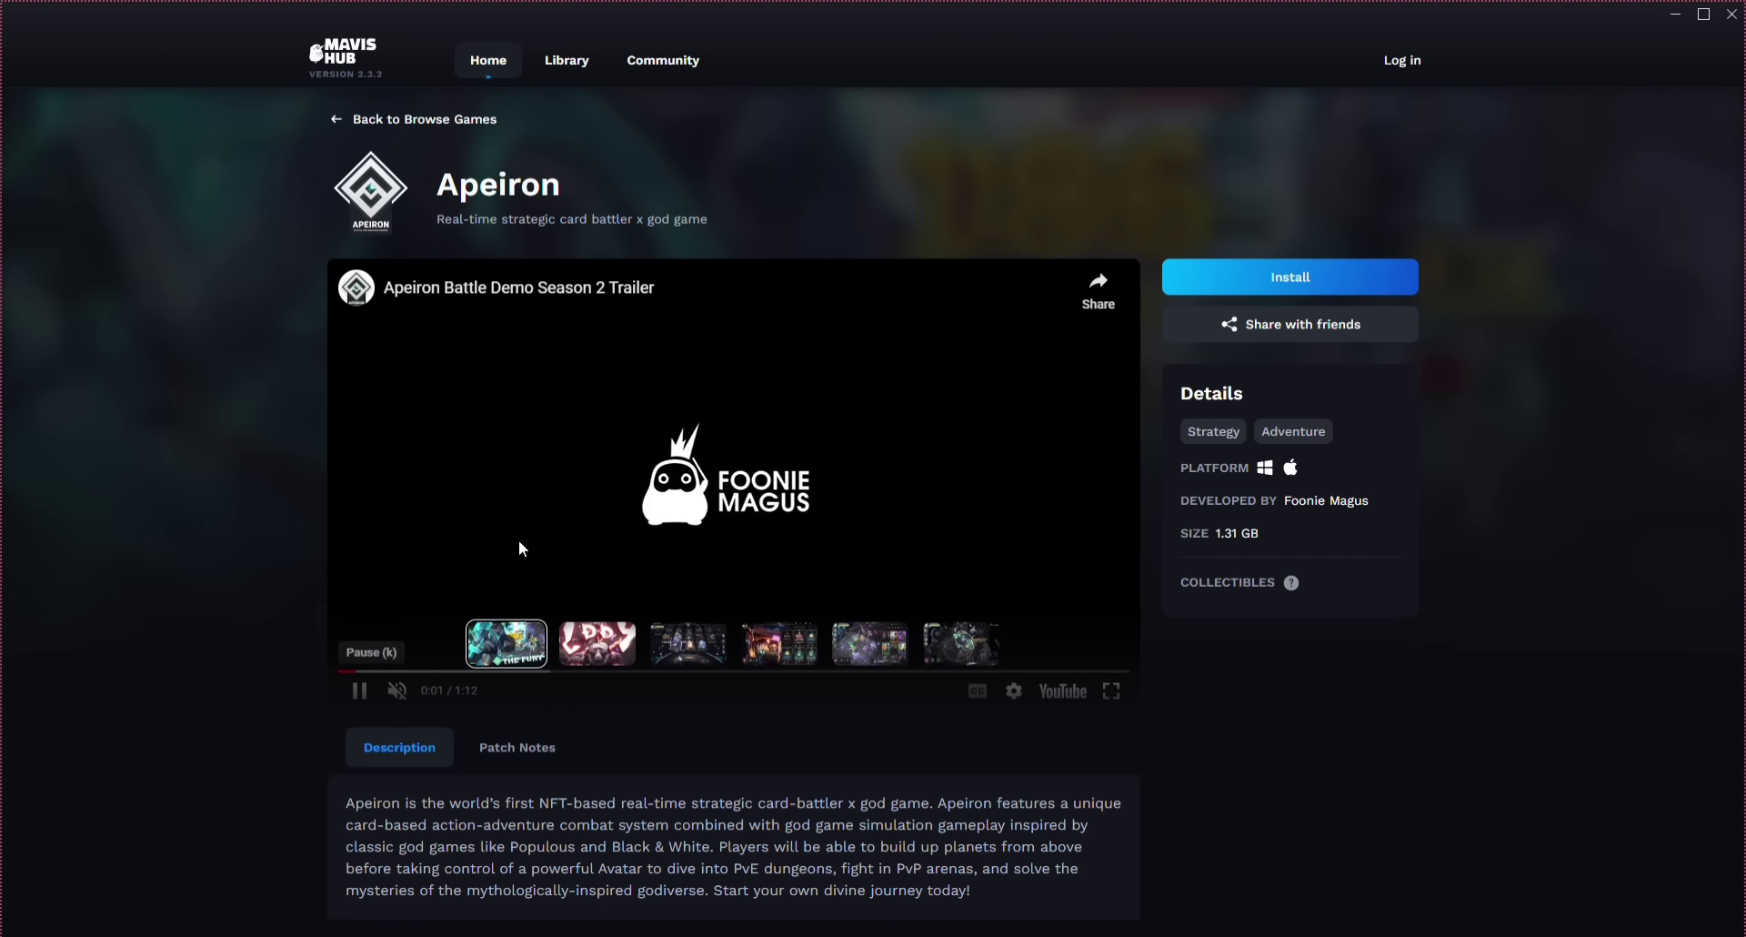
click(450, 671)
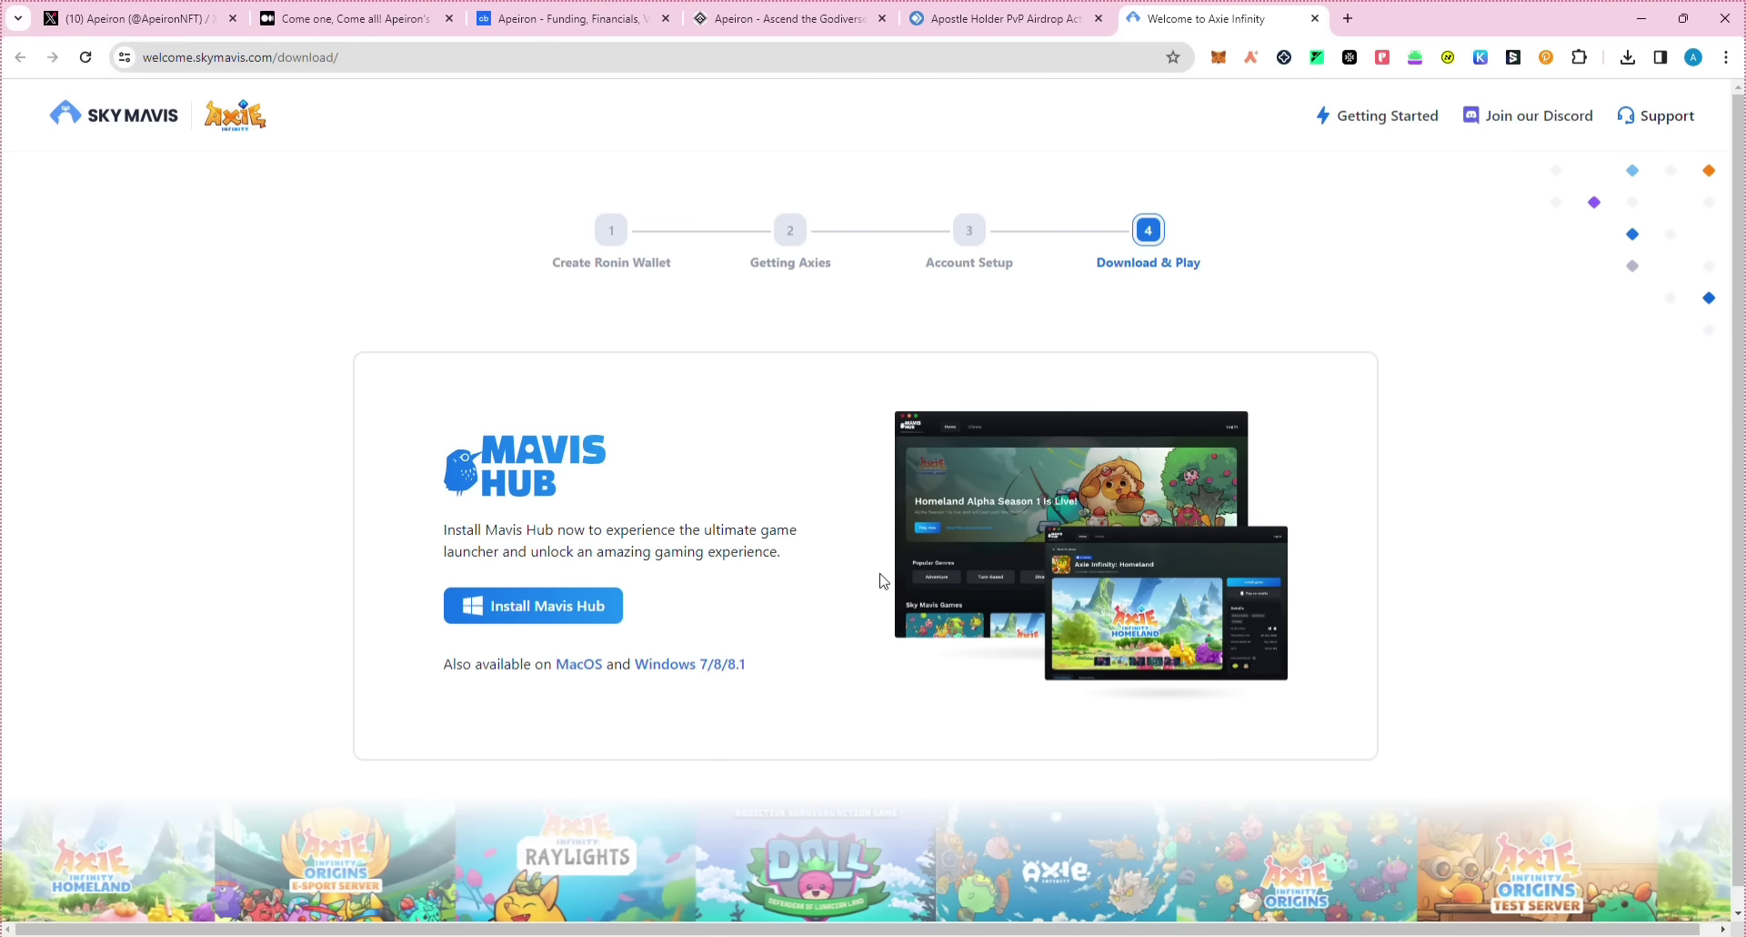
Step: Review the PvP airdrop instructions on Discord and all questions of the Apostle Holder PvP Airdrop Activation form
click(1046, 20)
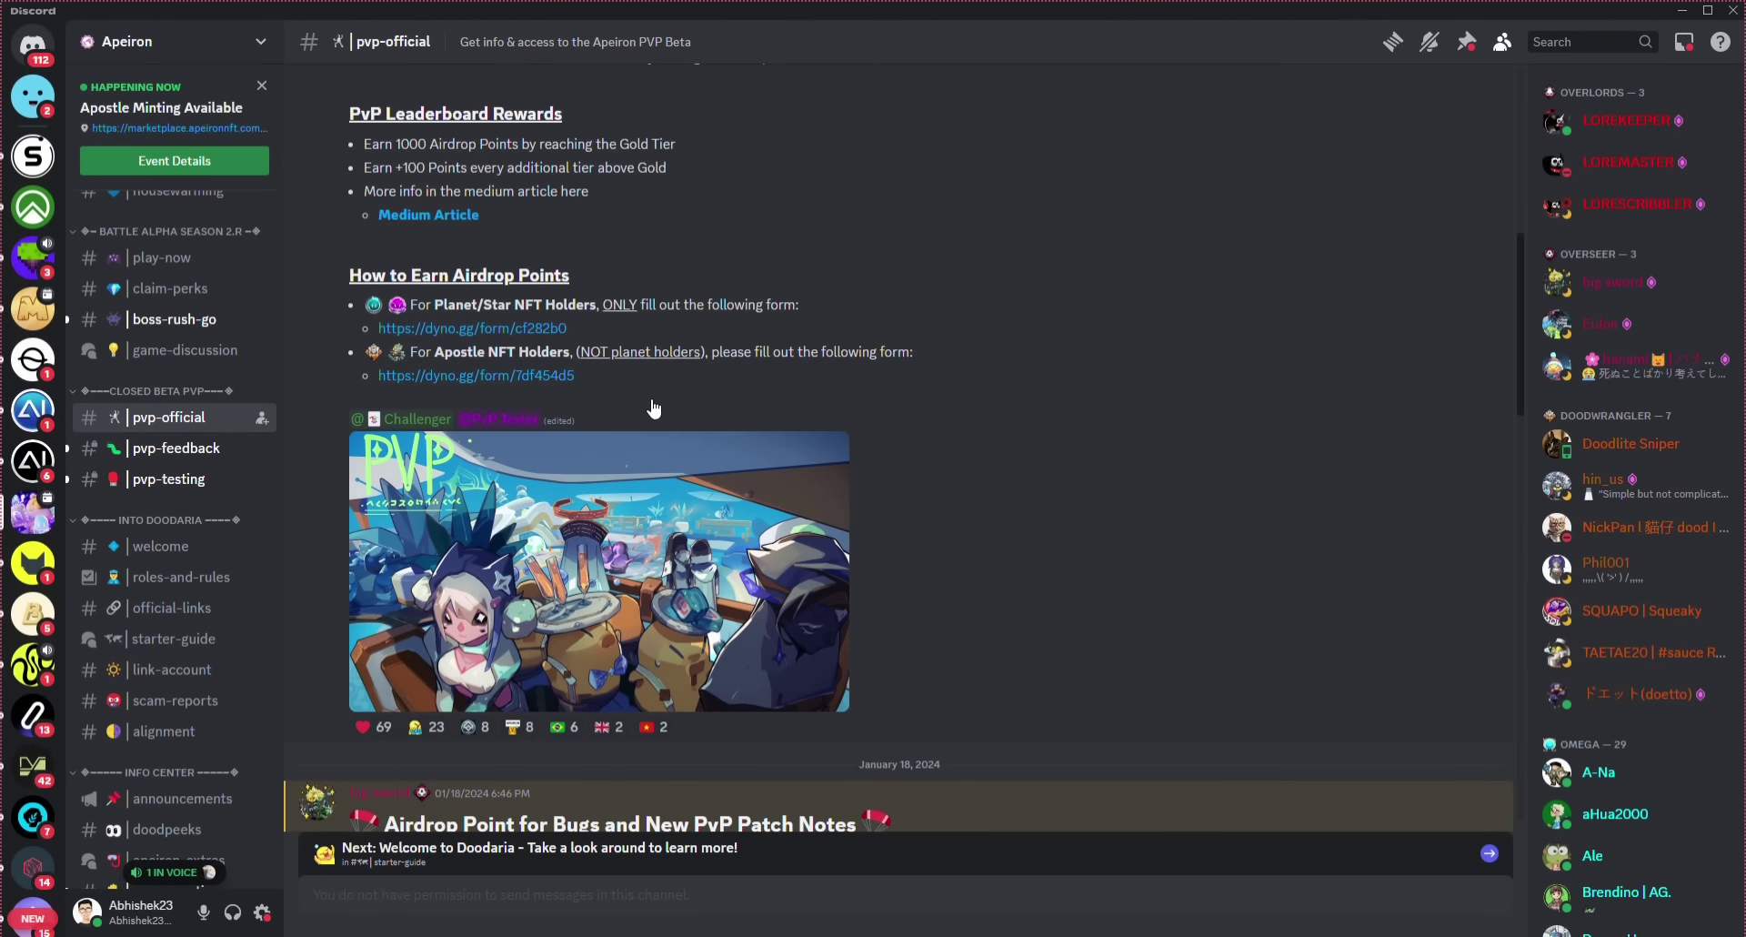
scroll(642, 348, up, 3)
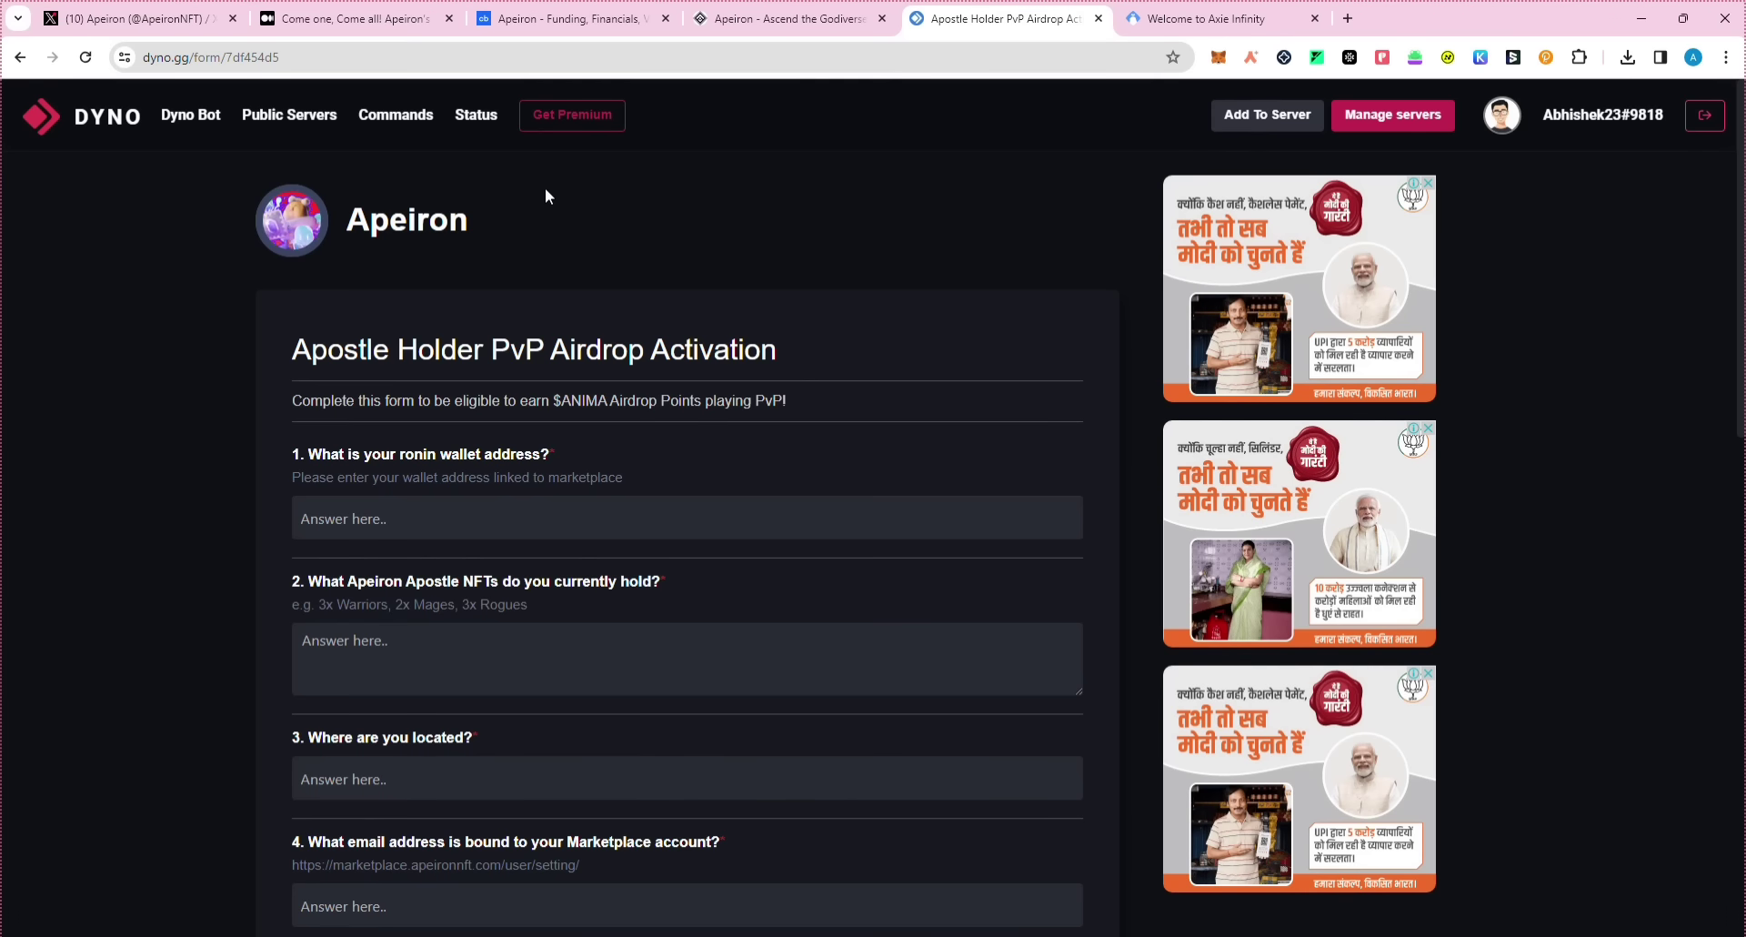
scroll(546, 191, down, 1)
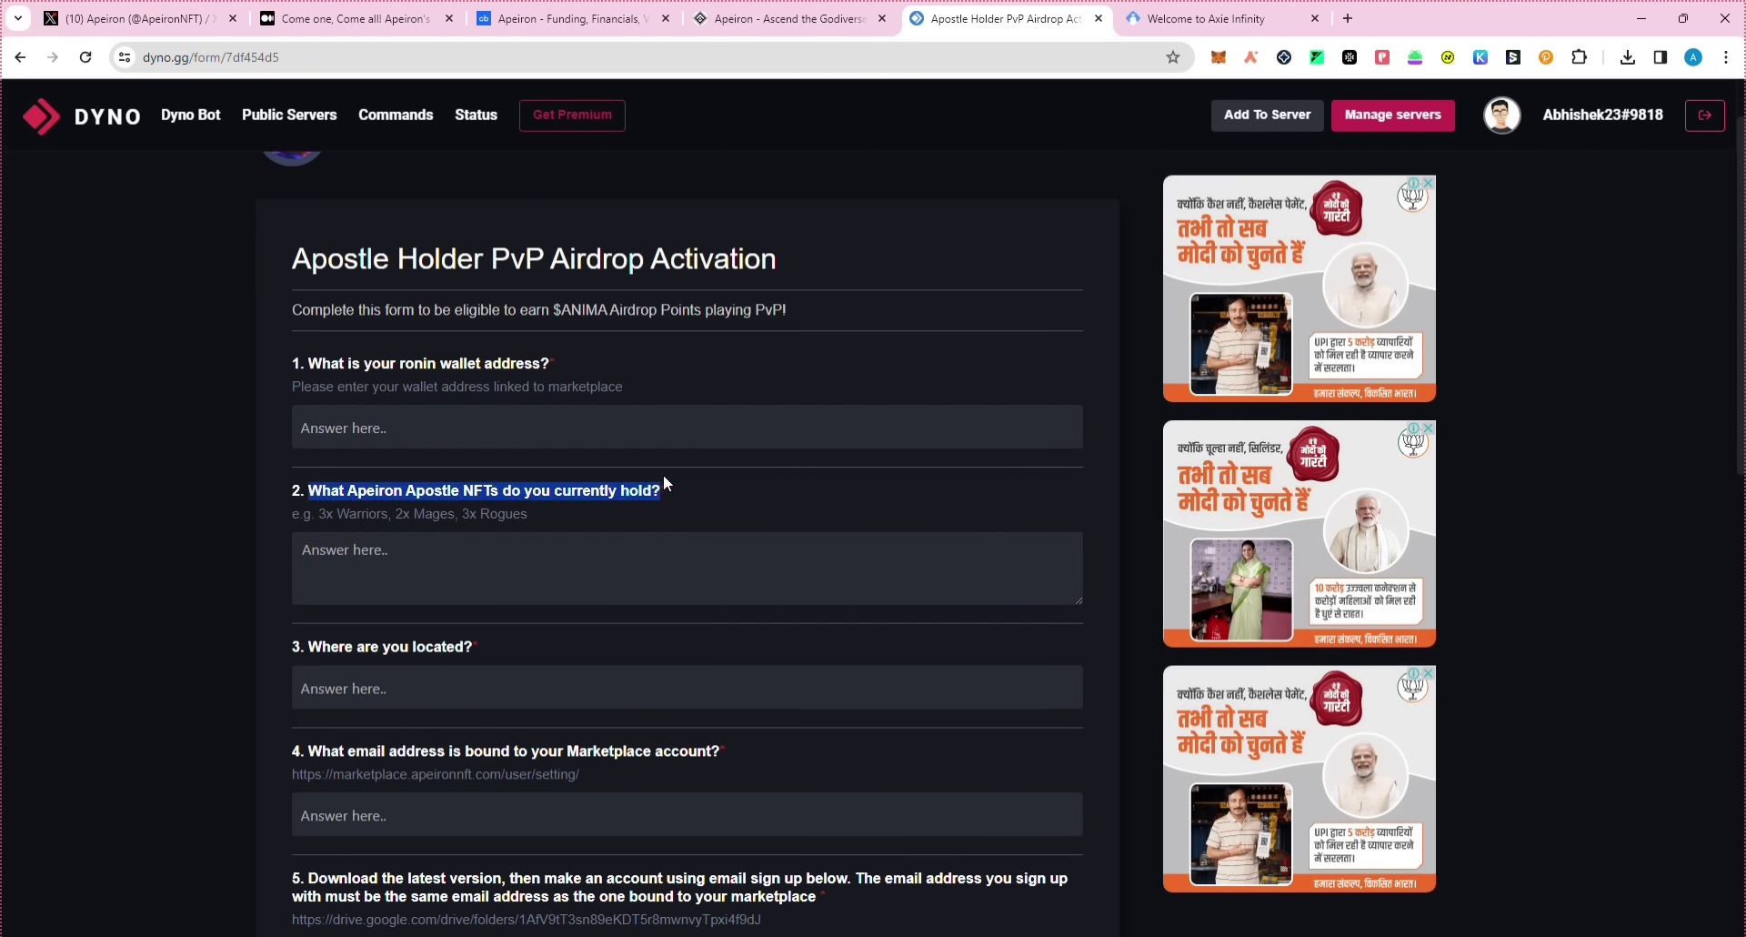
scroll(612, 564, down, 2)
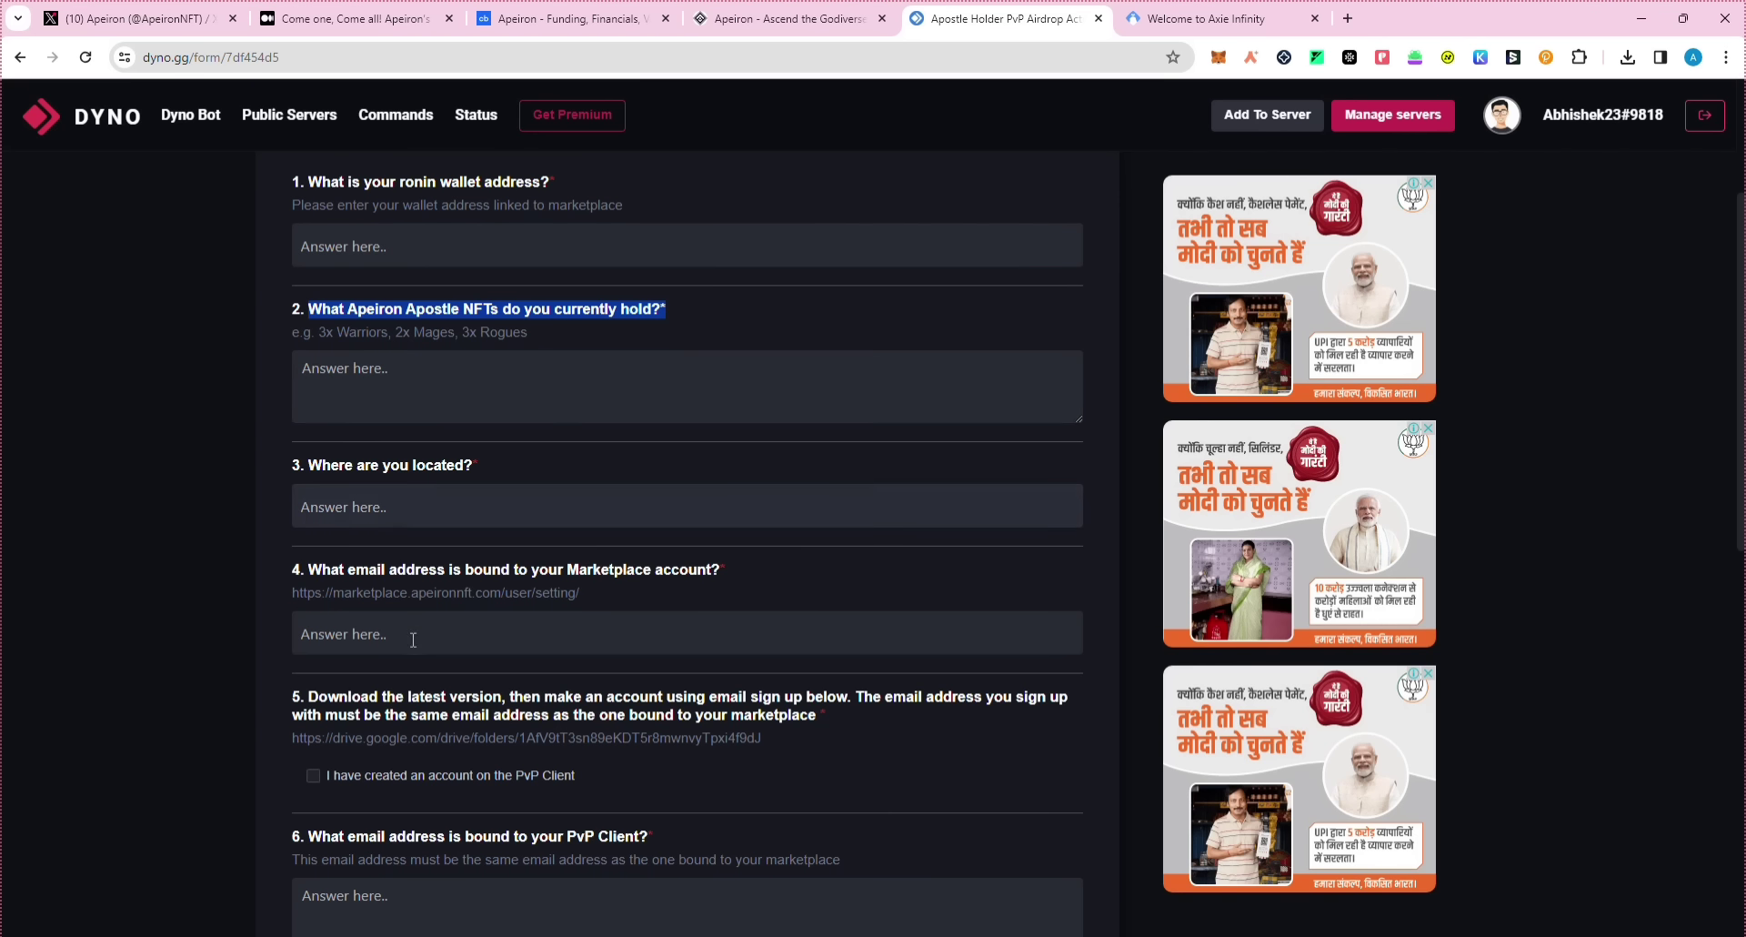
scroll(642, 795, down, 2)
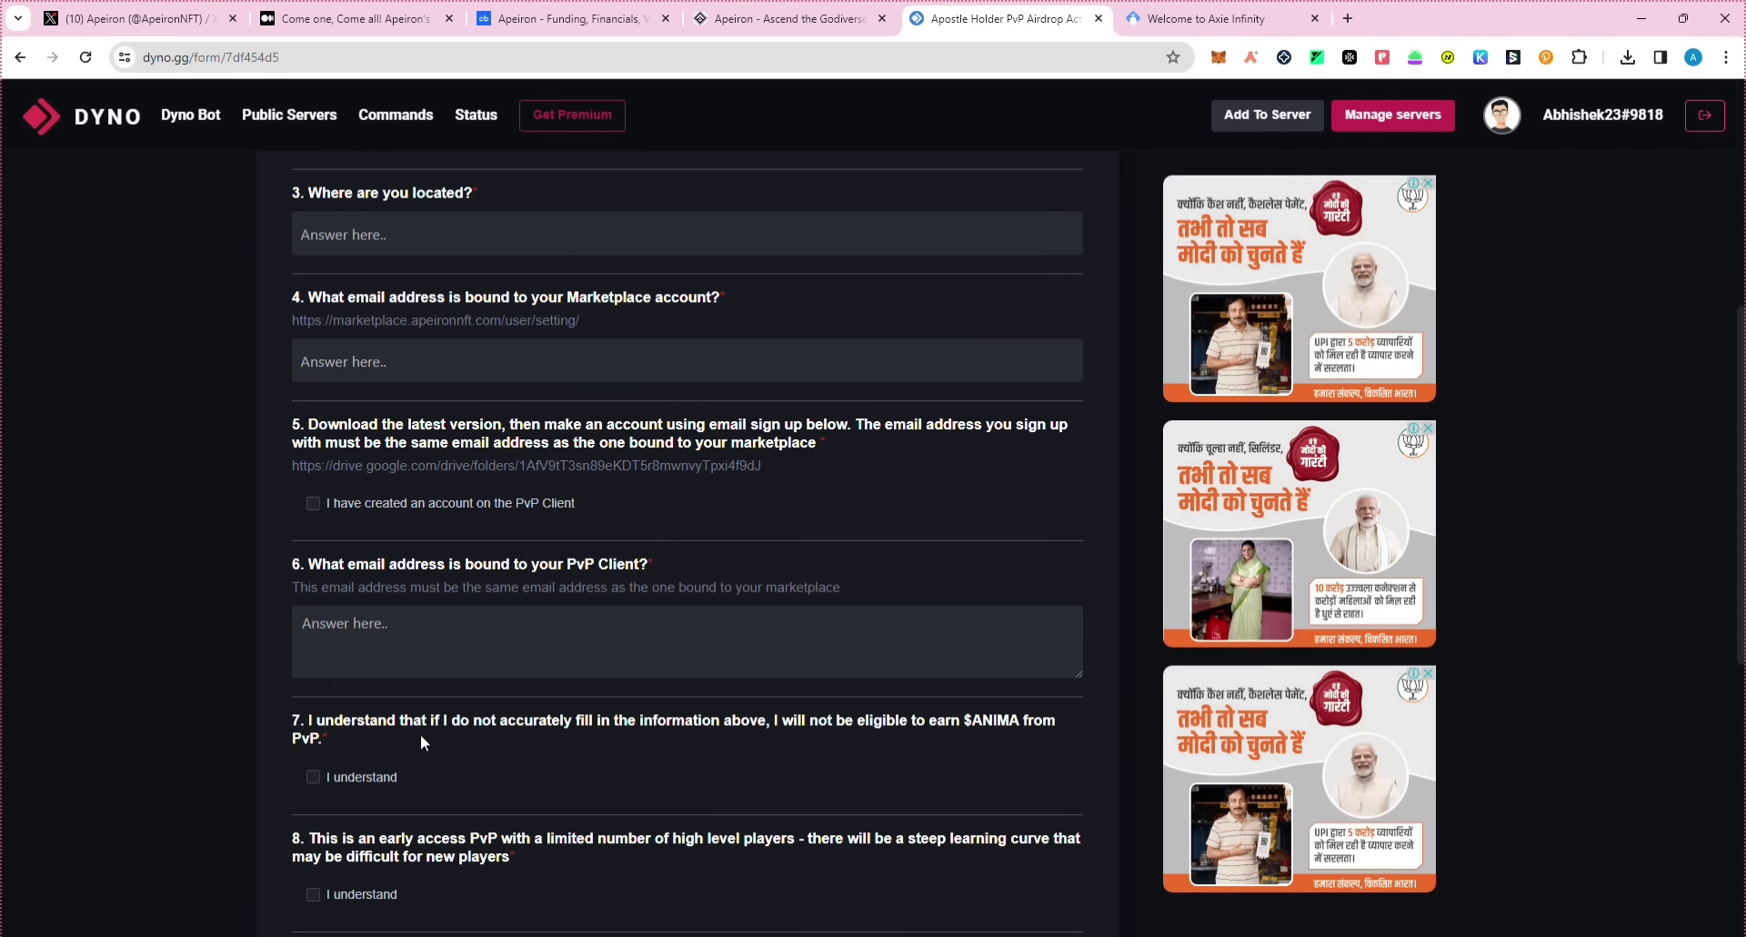
scroll(420, 743, down, 5)
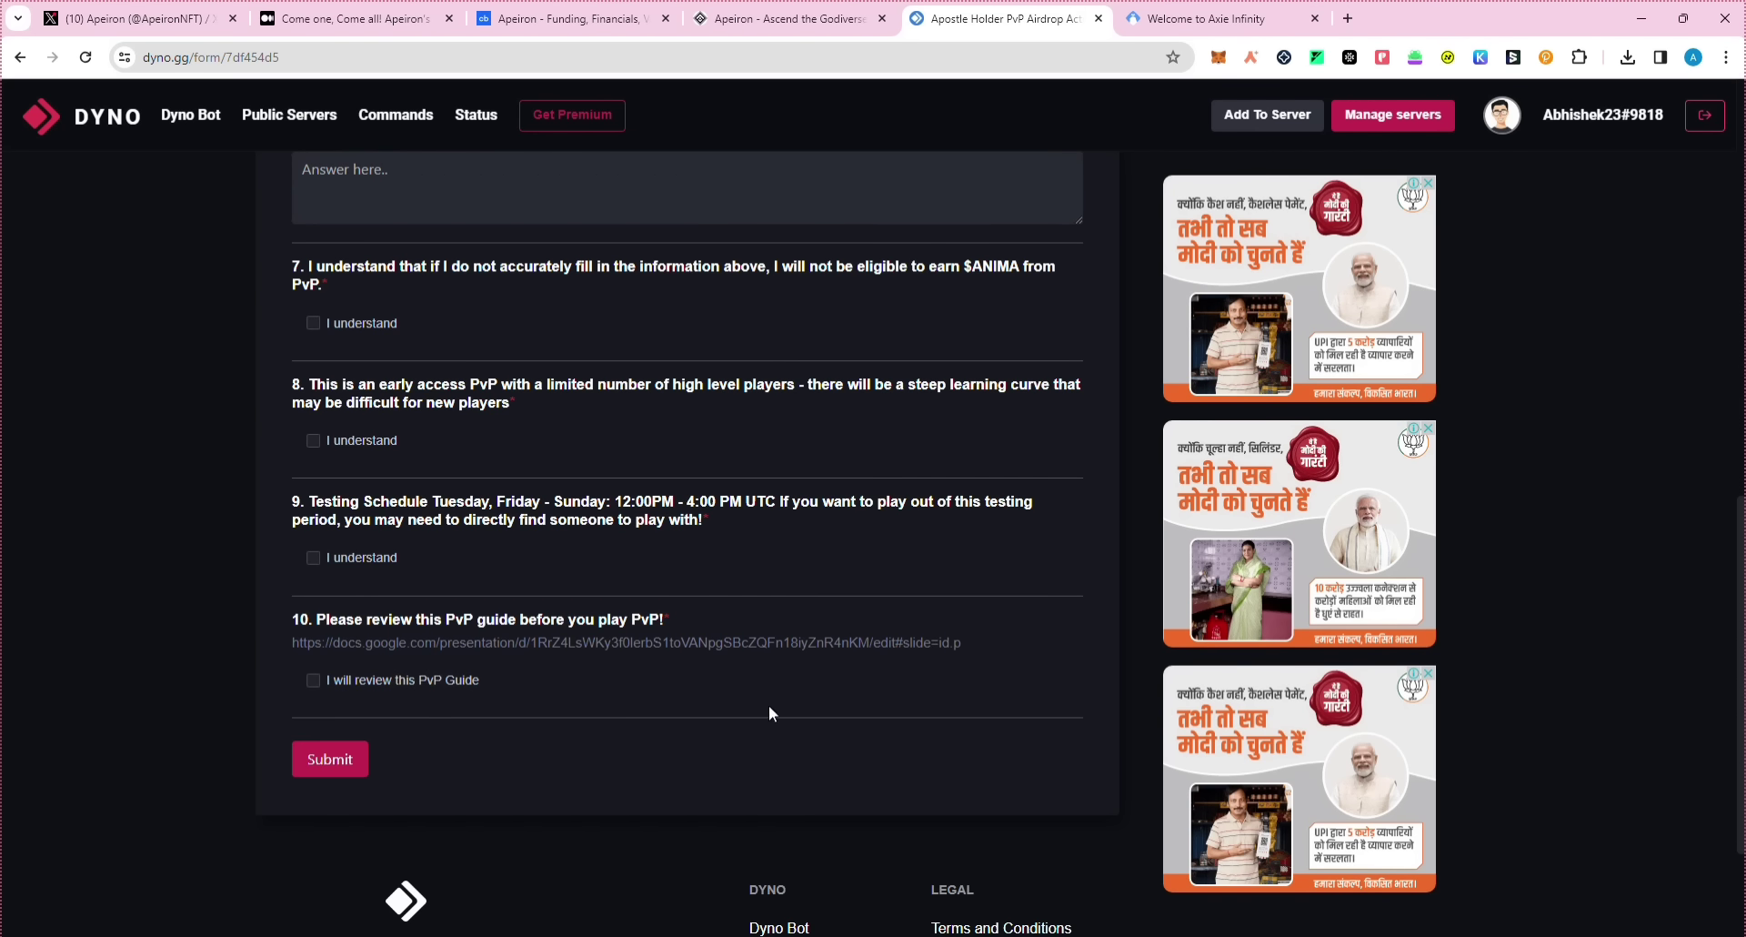
scroll(740, 564, up, 12)
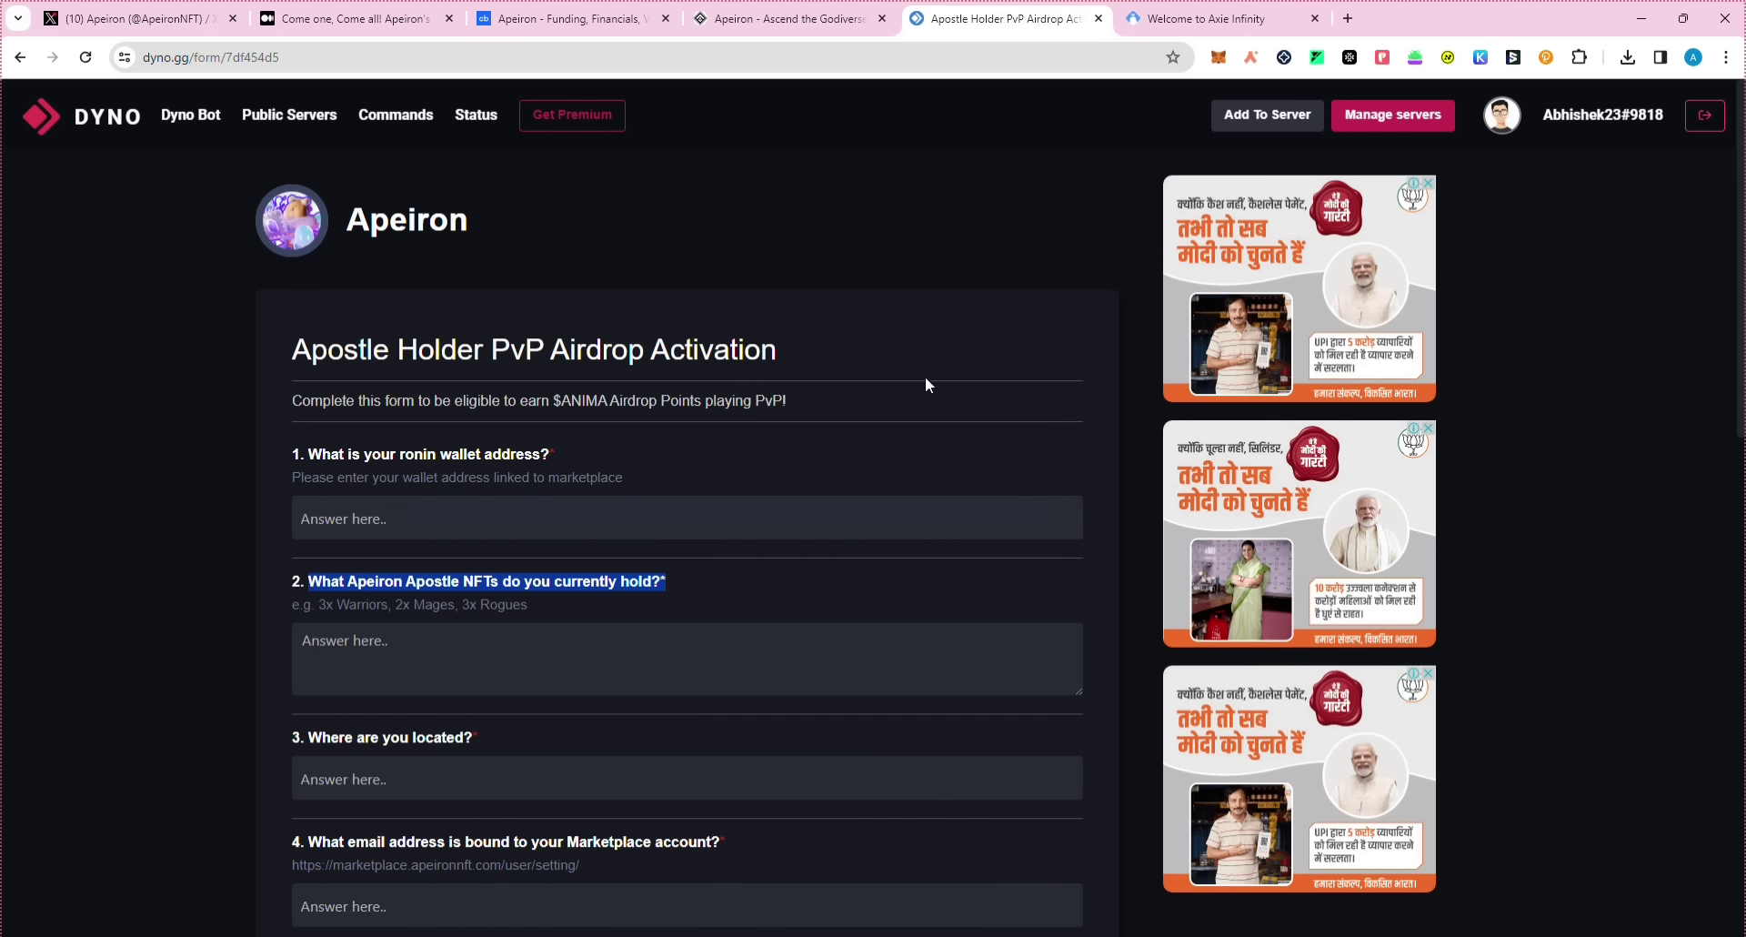
Step: Examine the Apeiron Airdrop poster and points tables in the blog post, and return to Apeiron's announcement on X
click(355, 18)
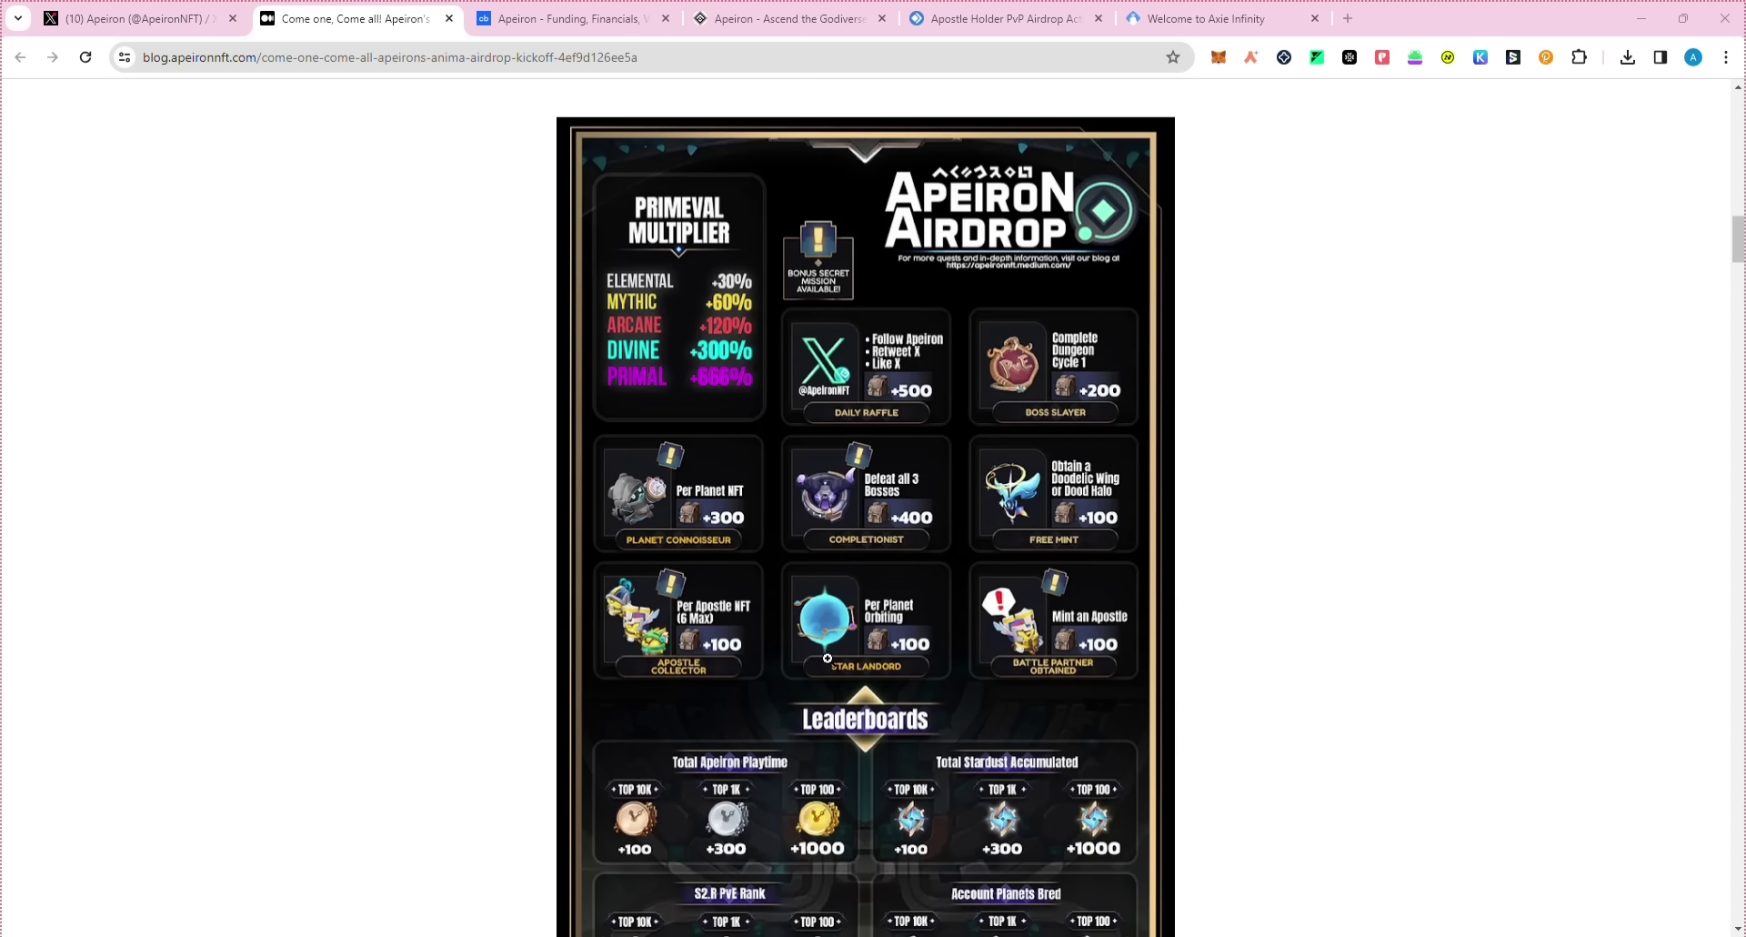
scroll(893, 646, down, 1)
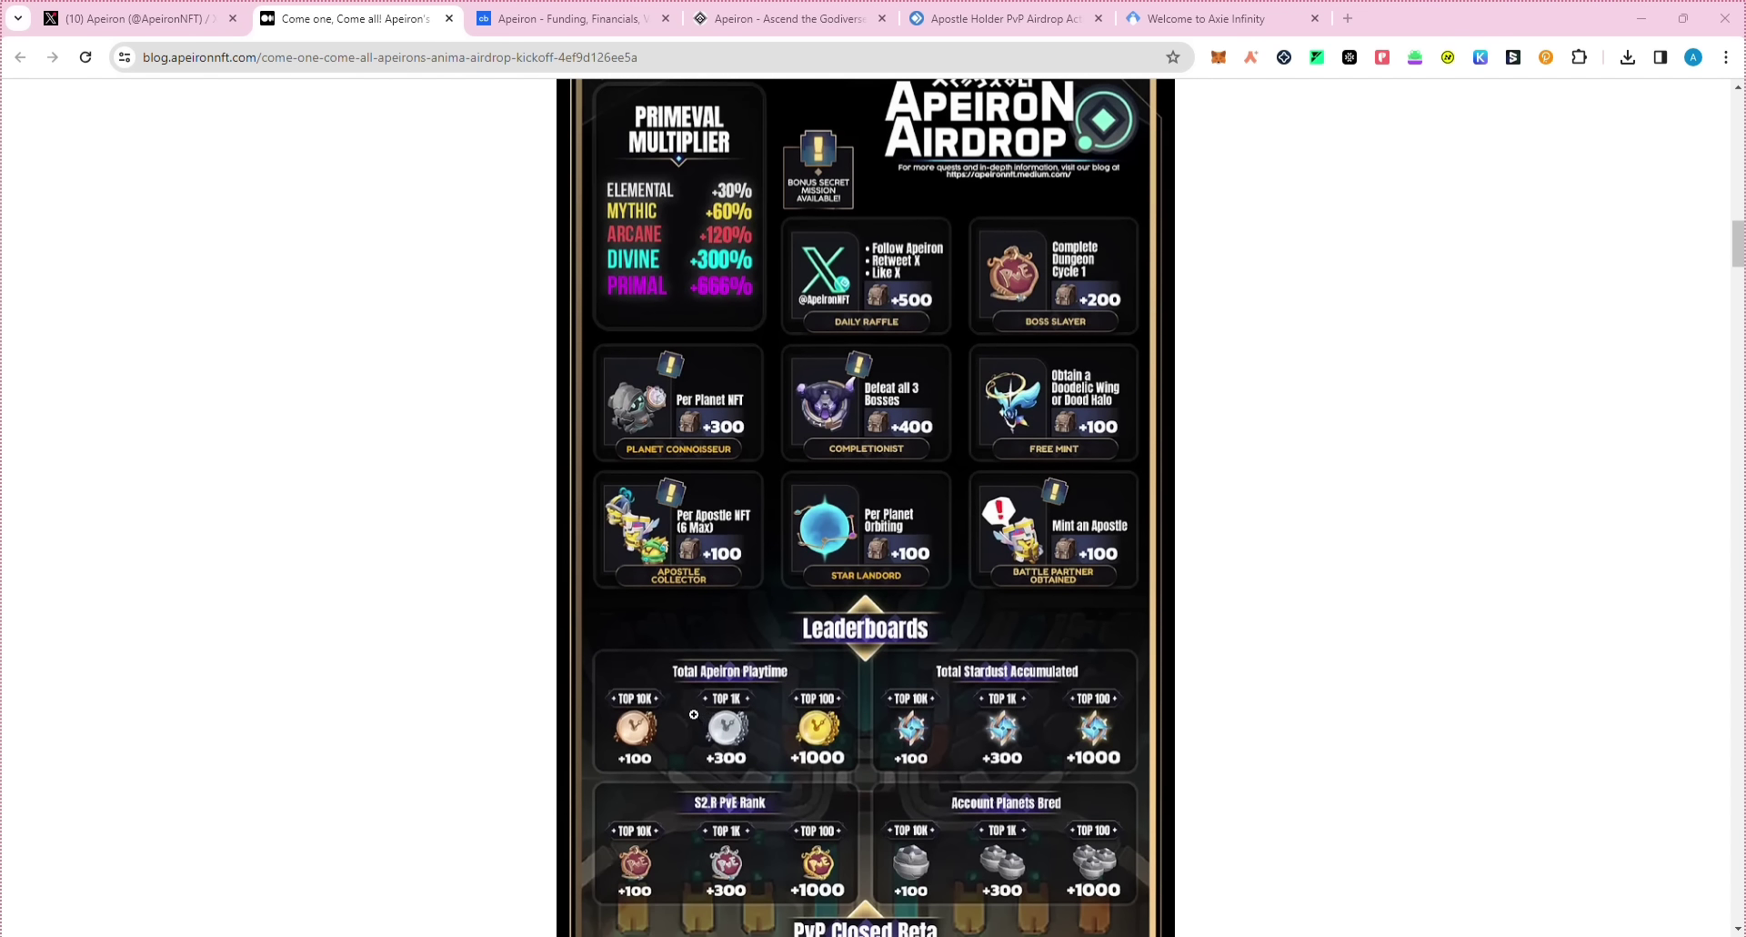
scroll(978, 725, down, 9)
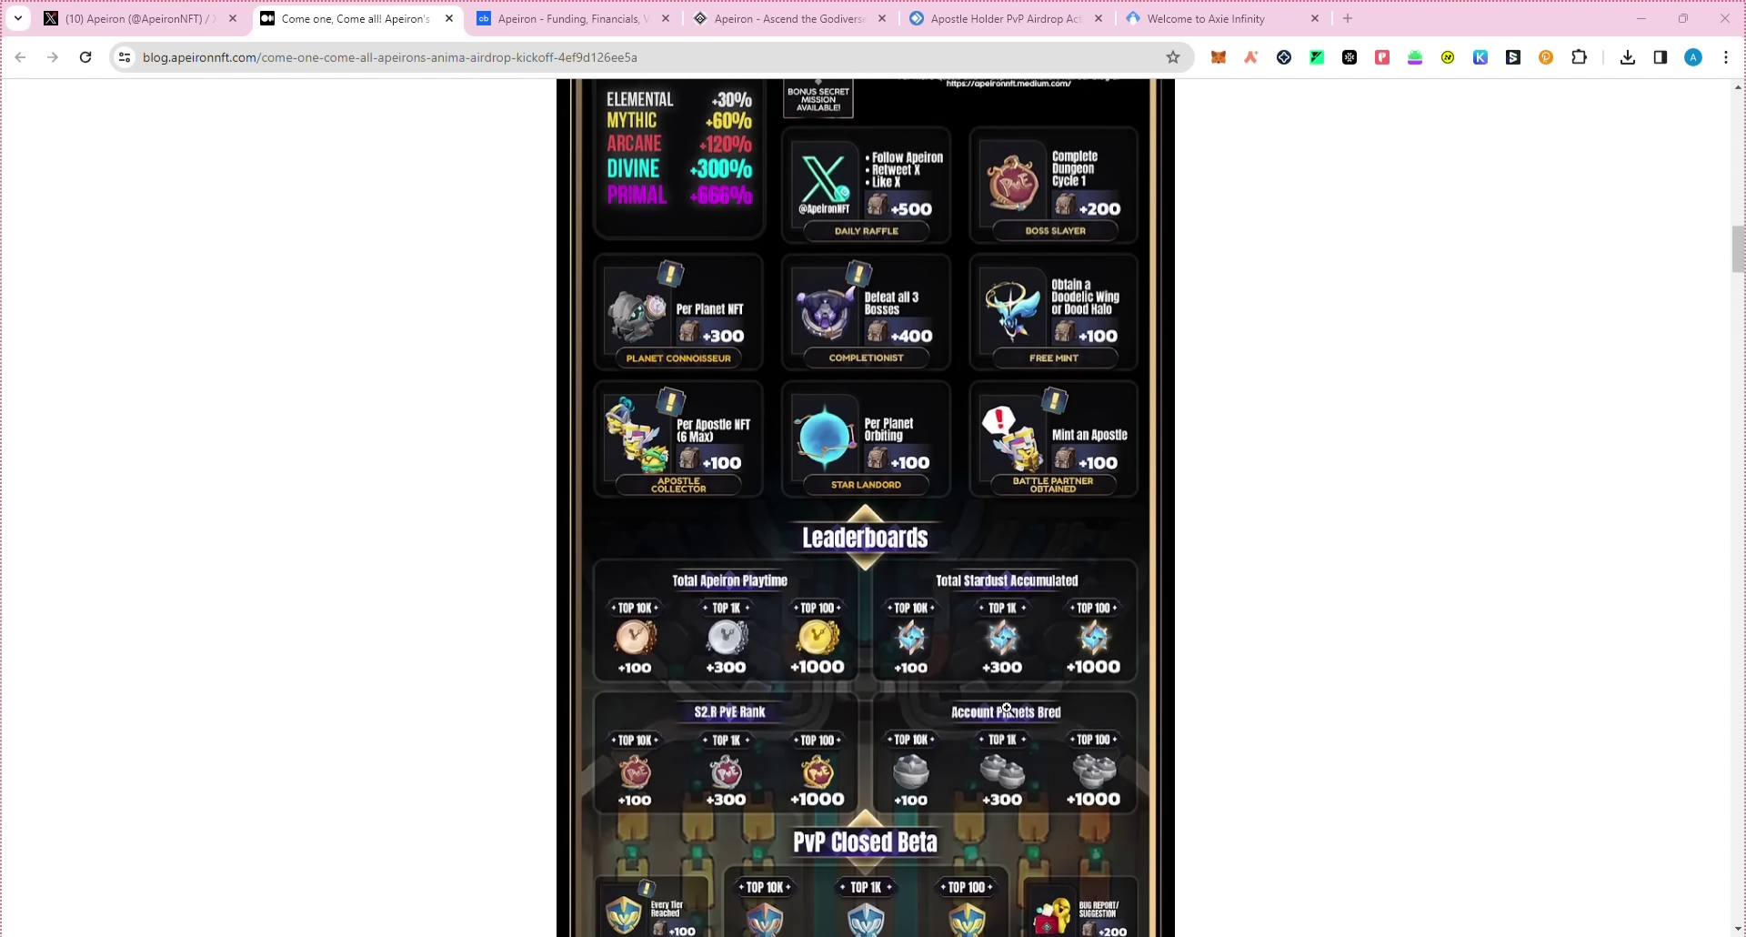
scroll(1003, 645, down, 10)
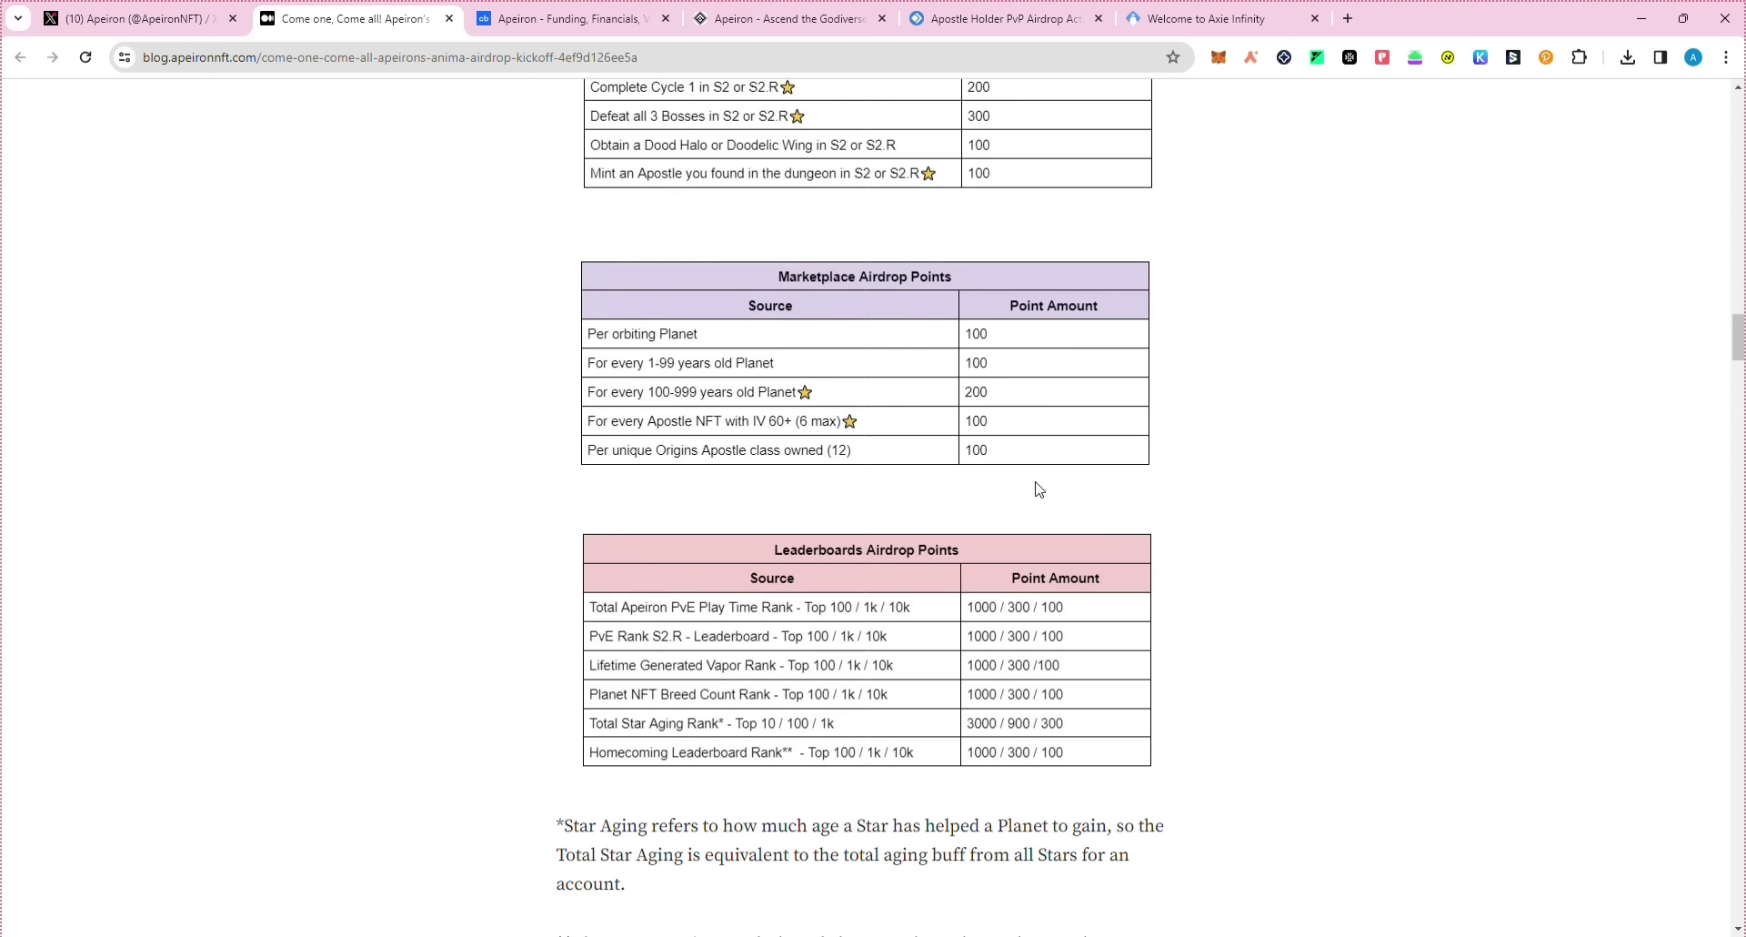
scroll(1033, 382, up, 15)
scroll(1032, 381, up, 20)
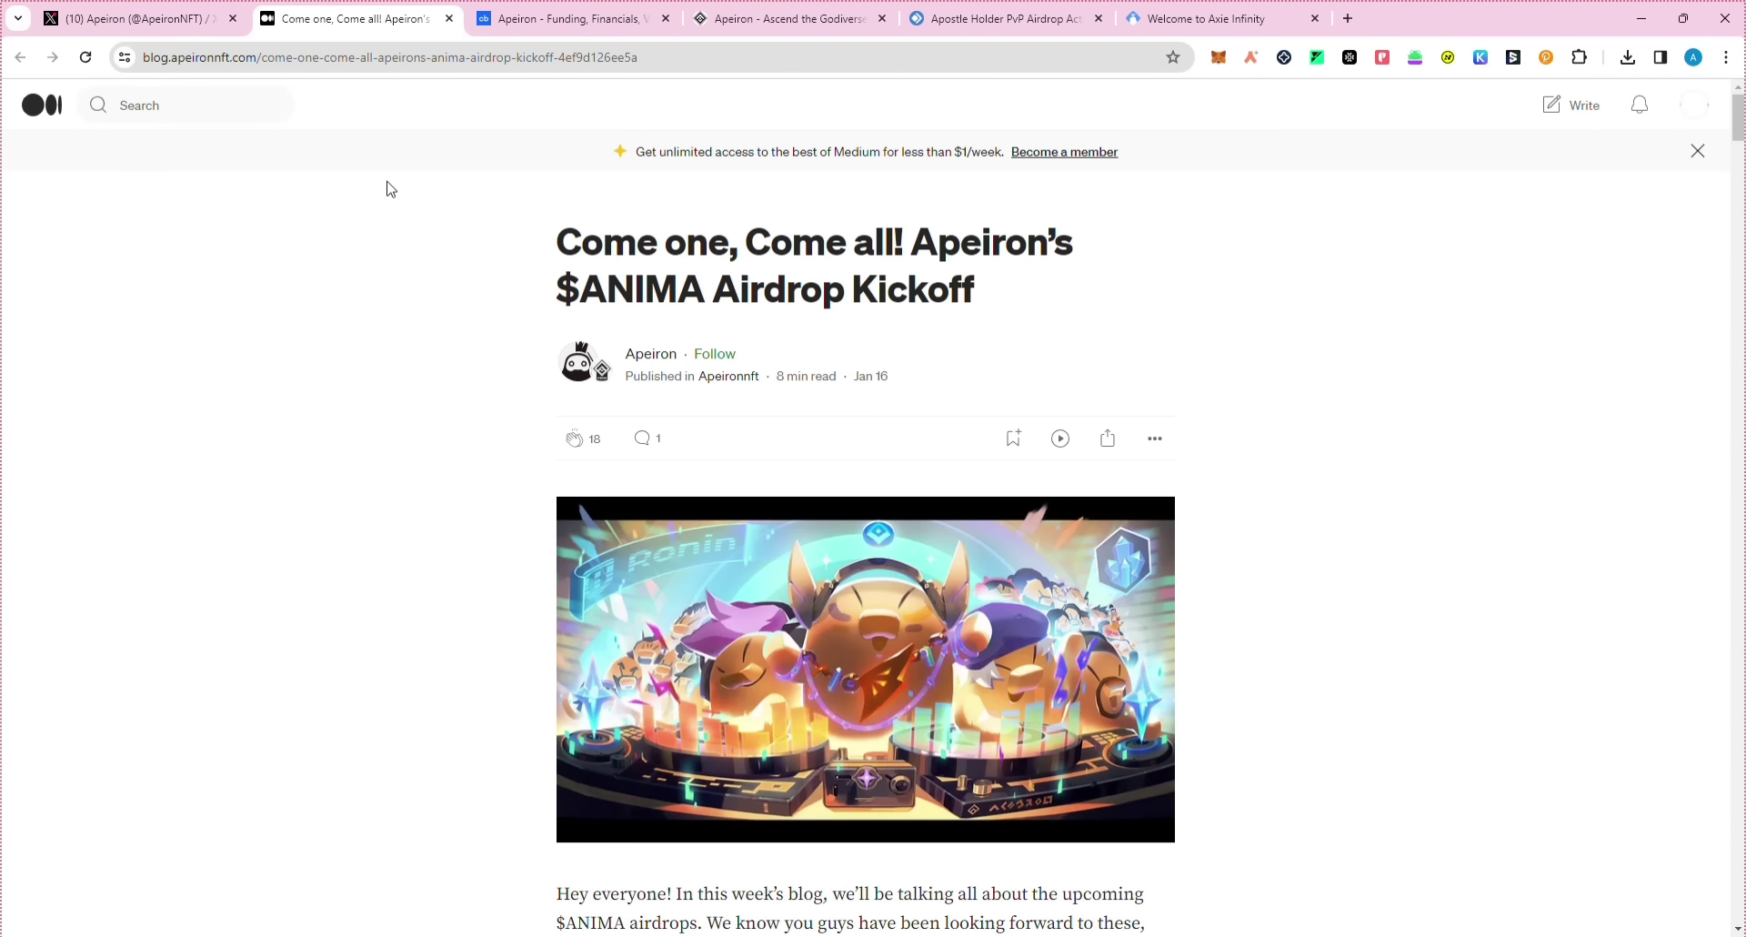
click(213, 20)
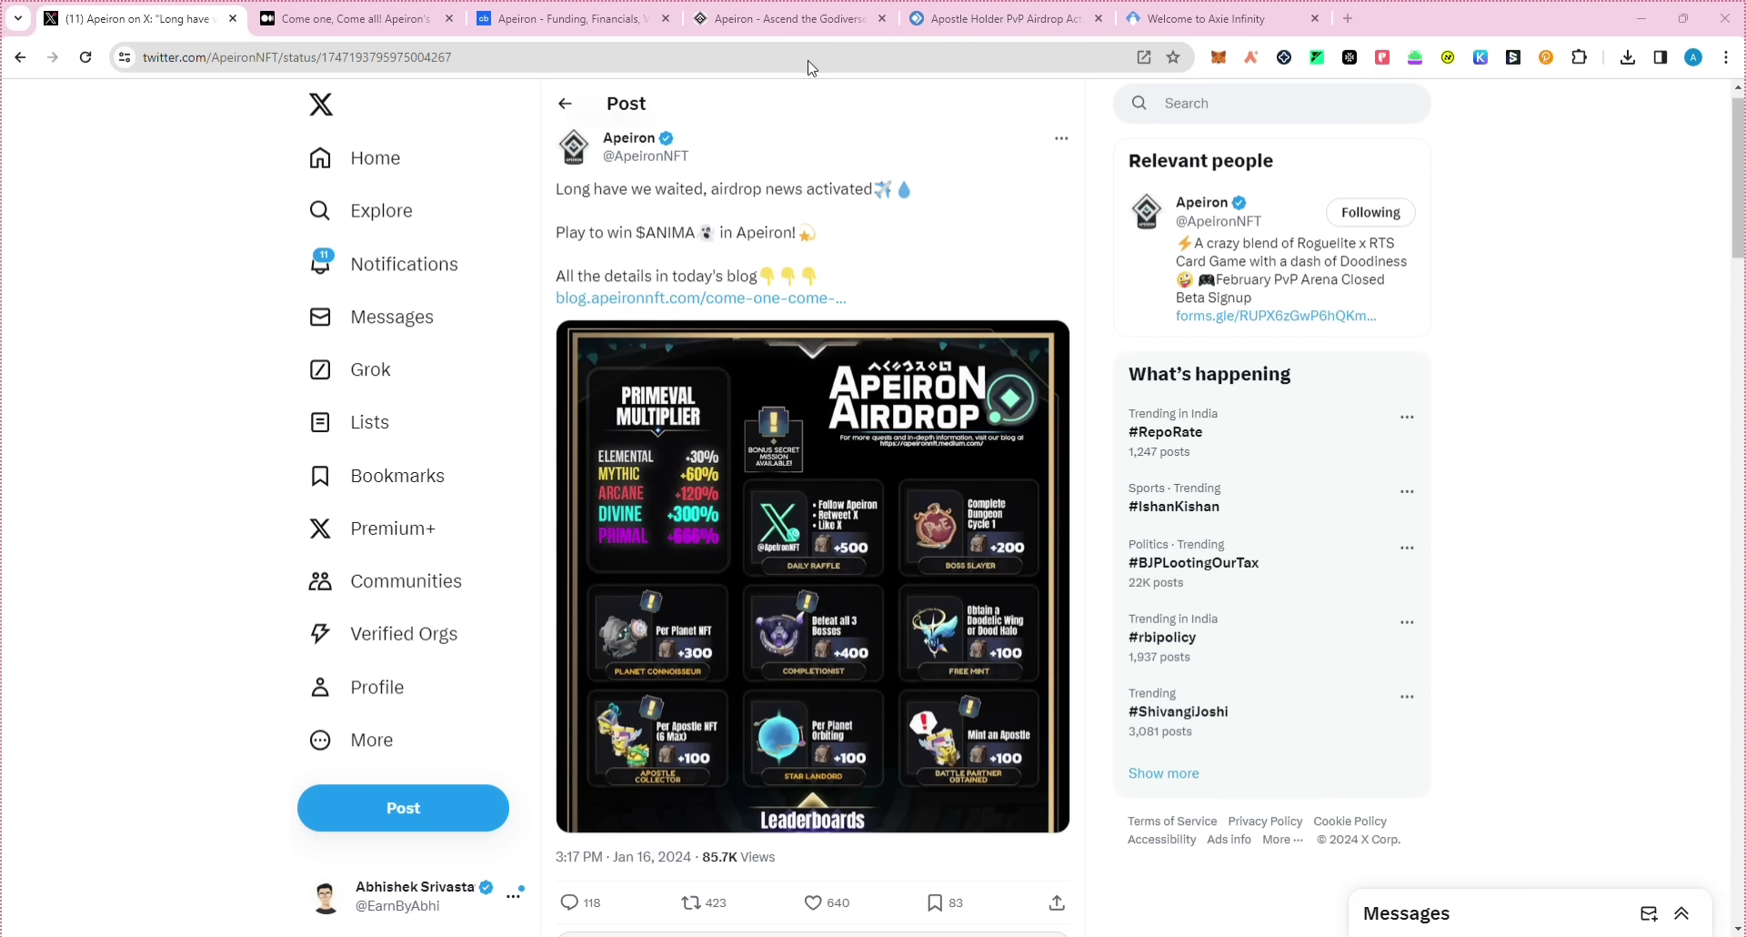
click(644, 157)
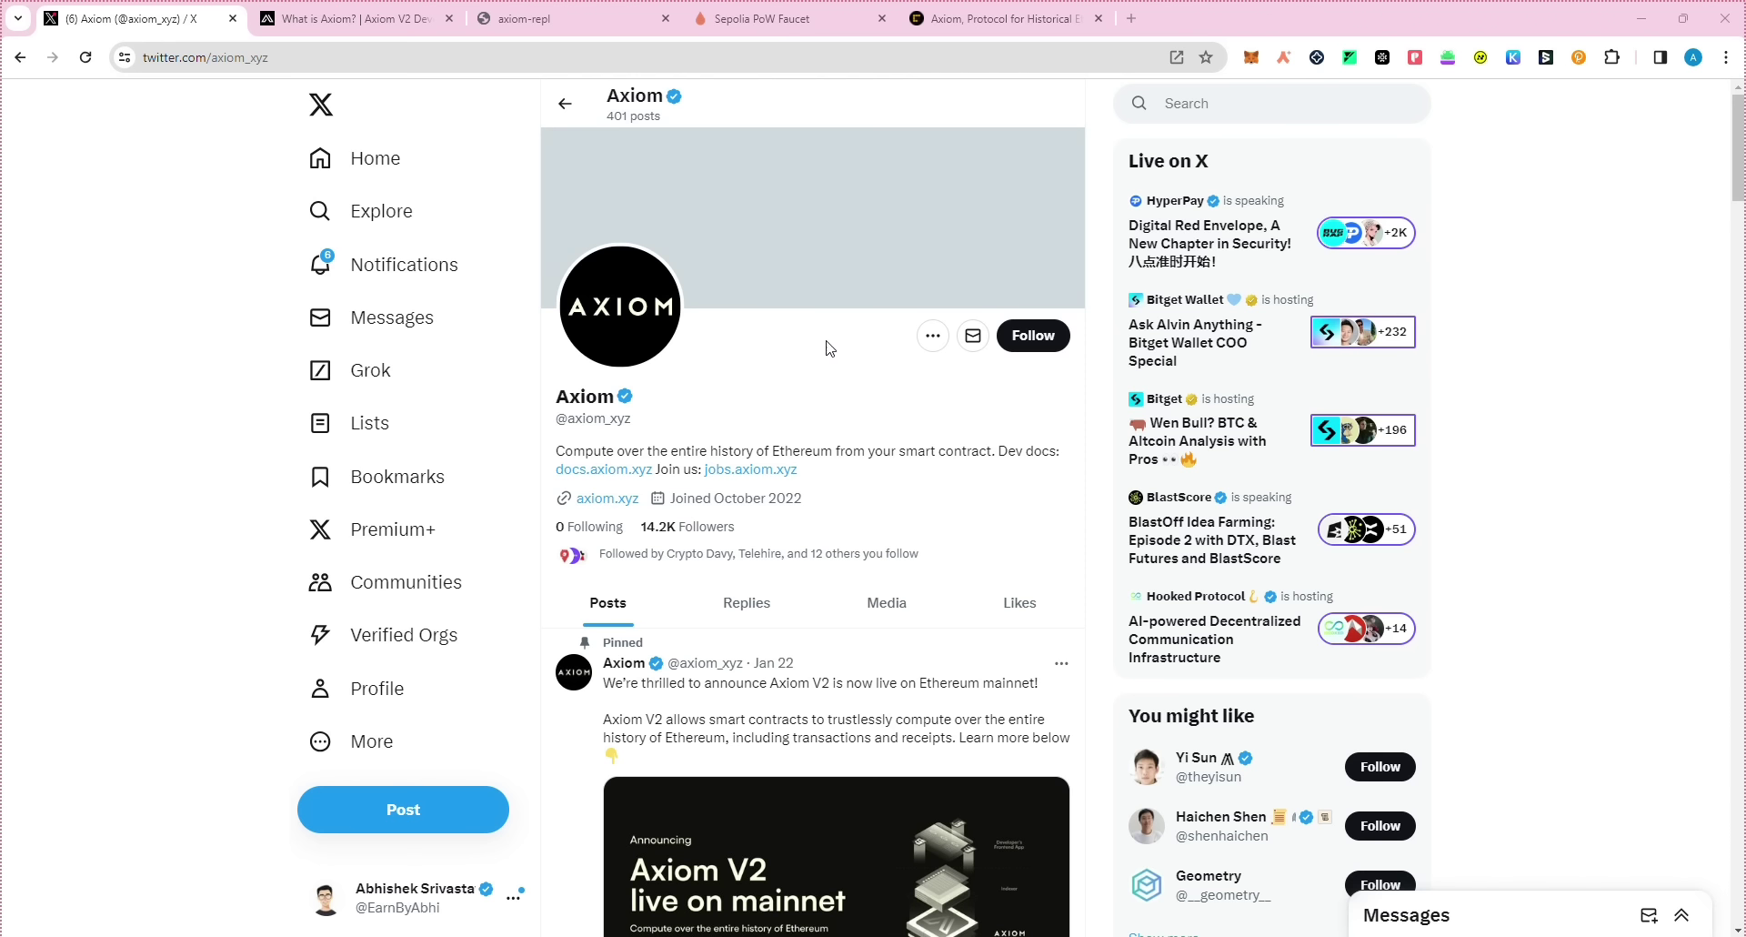
Step: Read Axiom's funding post on X, highlight the $20 million amount and open the profile of lead investor Paradigm
click(566, 117)
drag(838, 198, 918, 199)
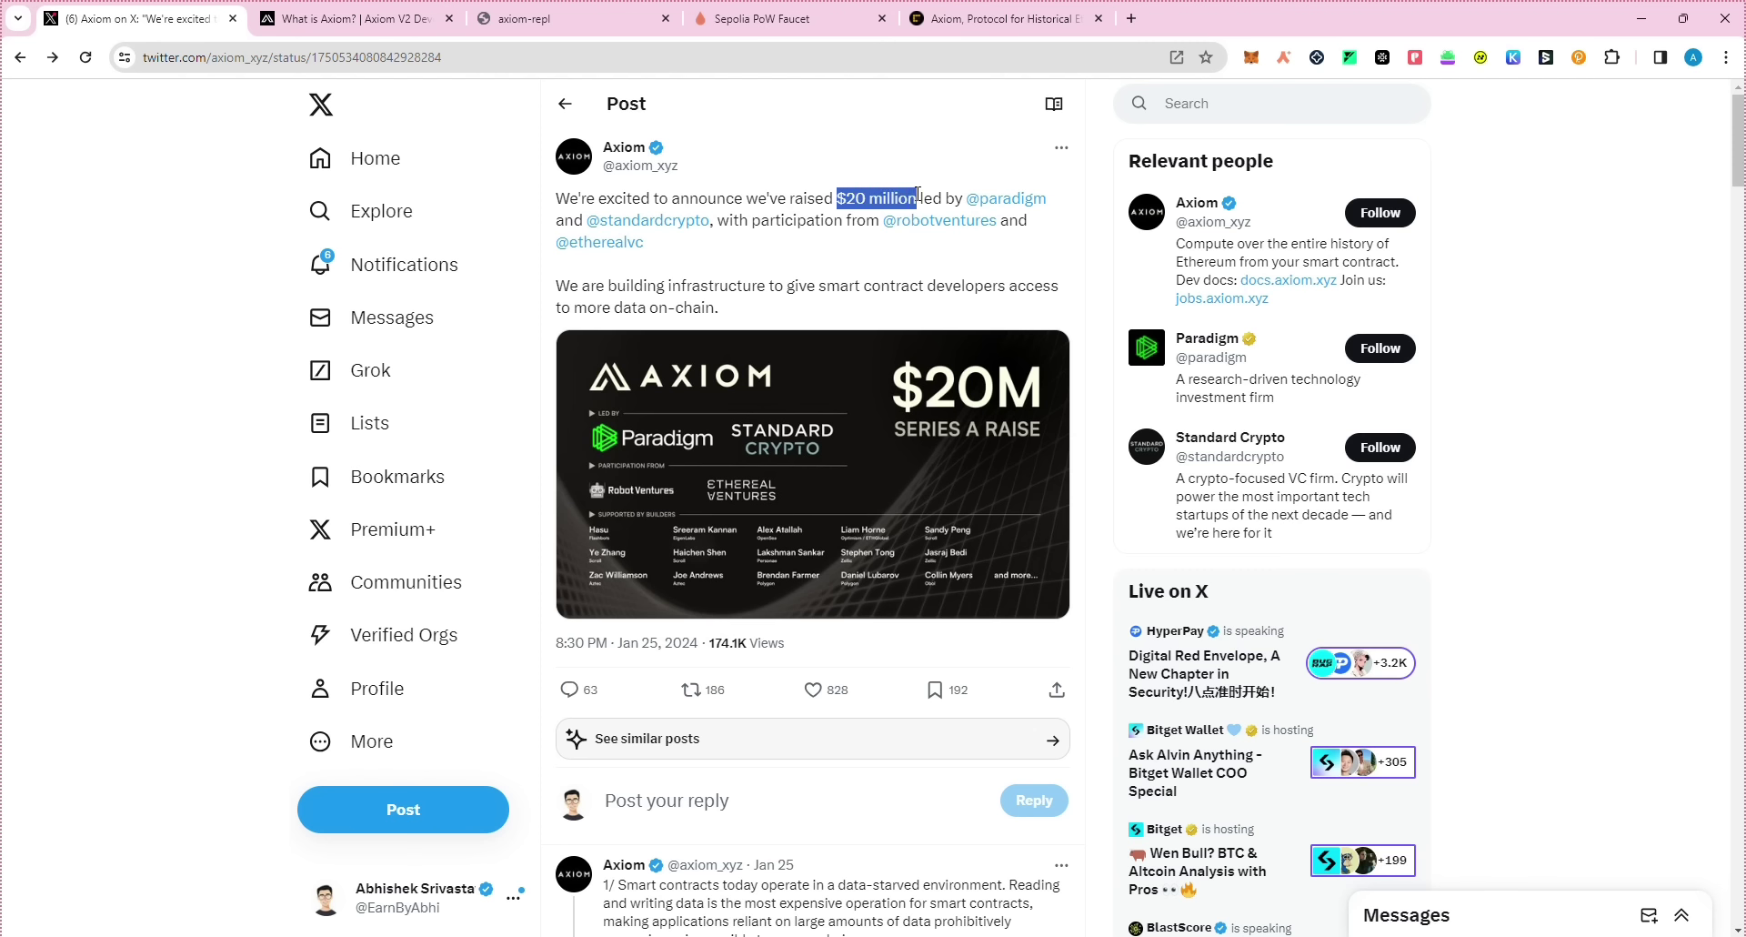
click(1000, 202)
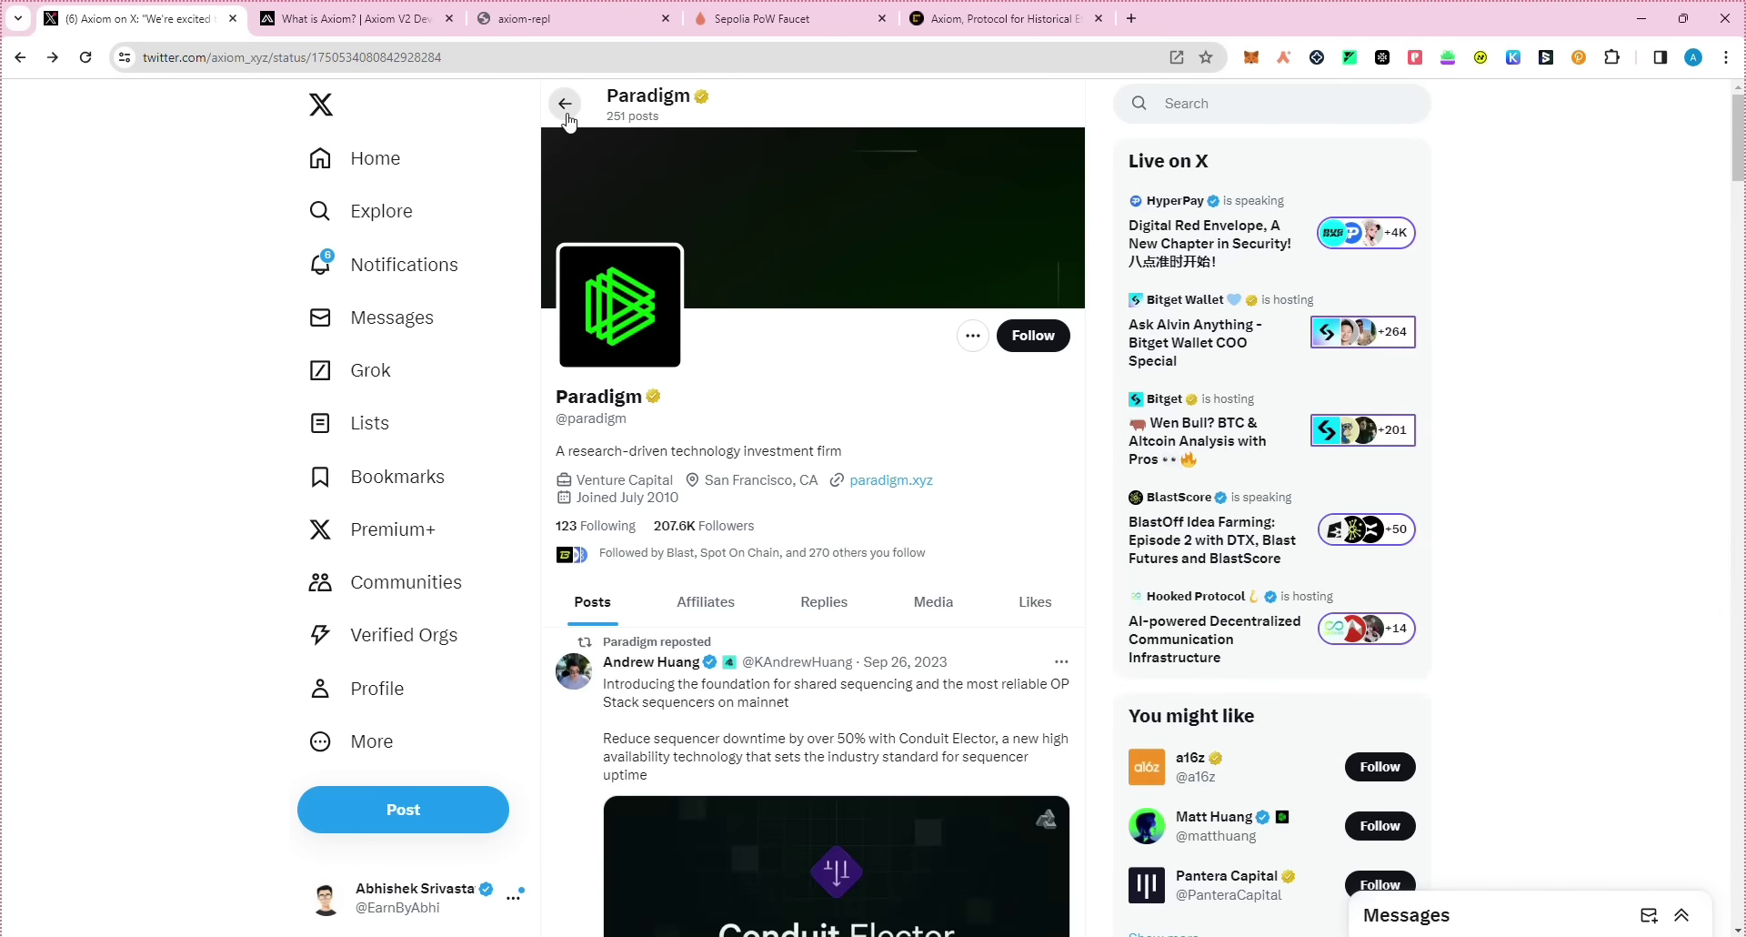
click(566, 111)
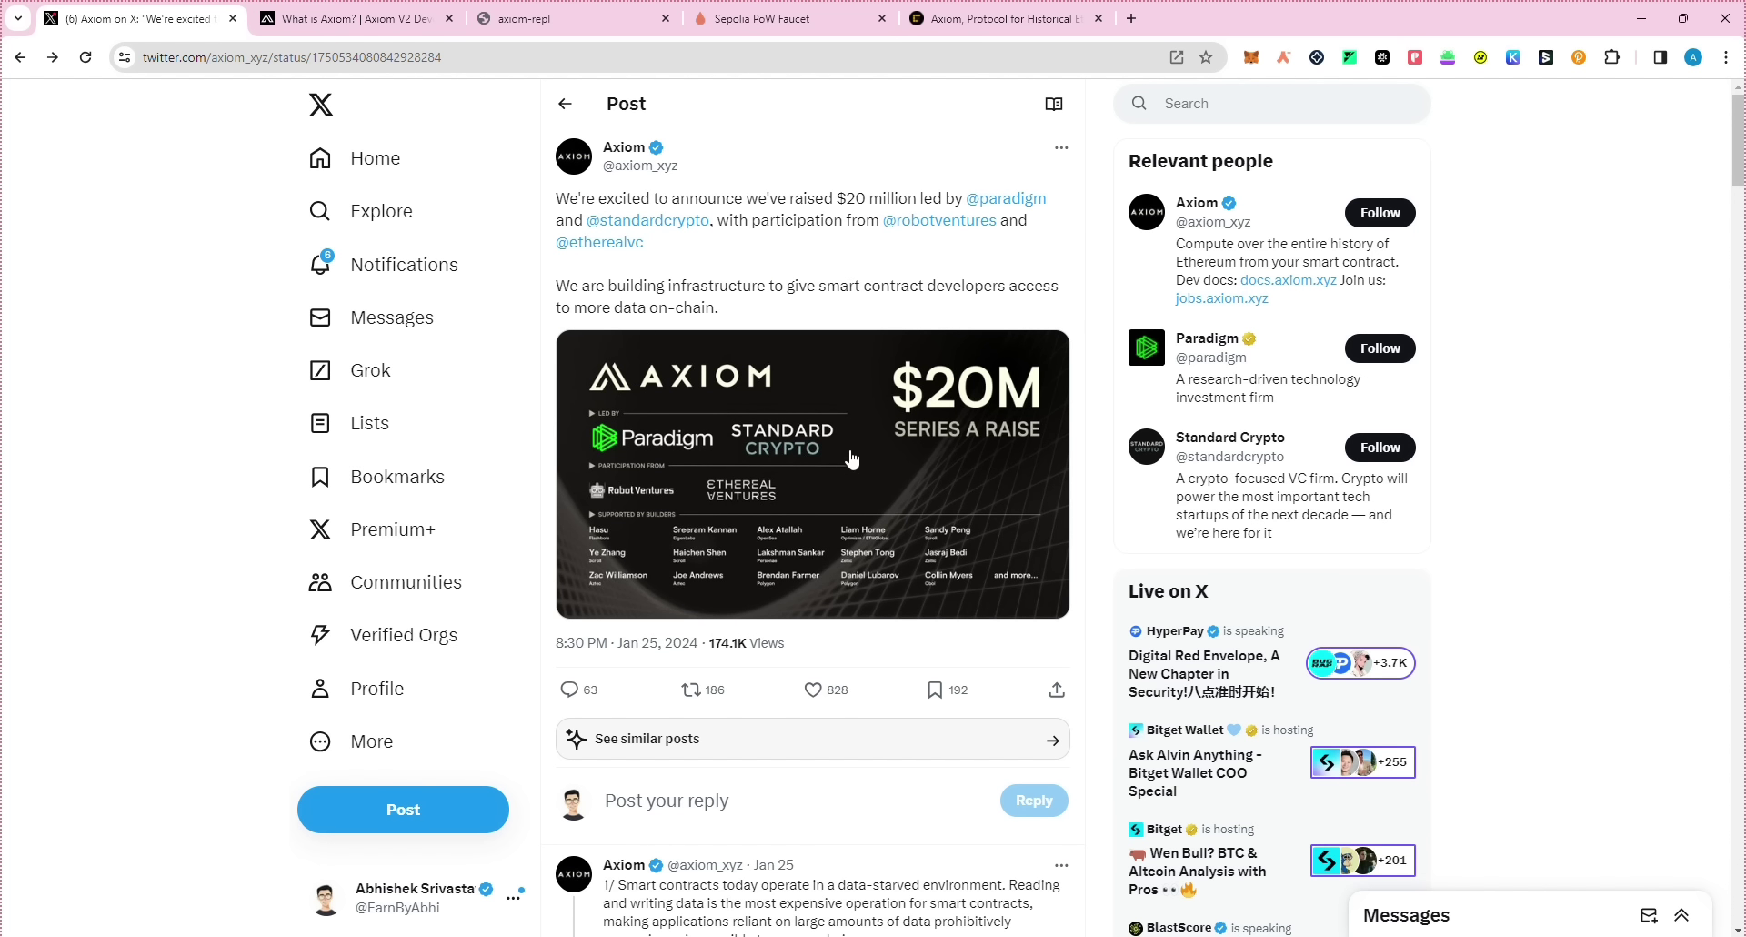
scroll(800, 482, down, 1)
scroll(822, 415, up, 1)
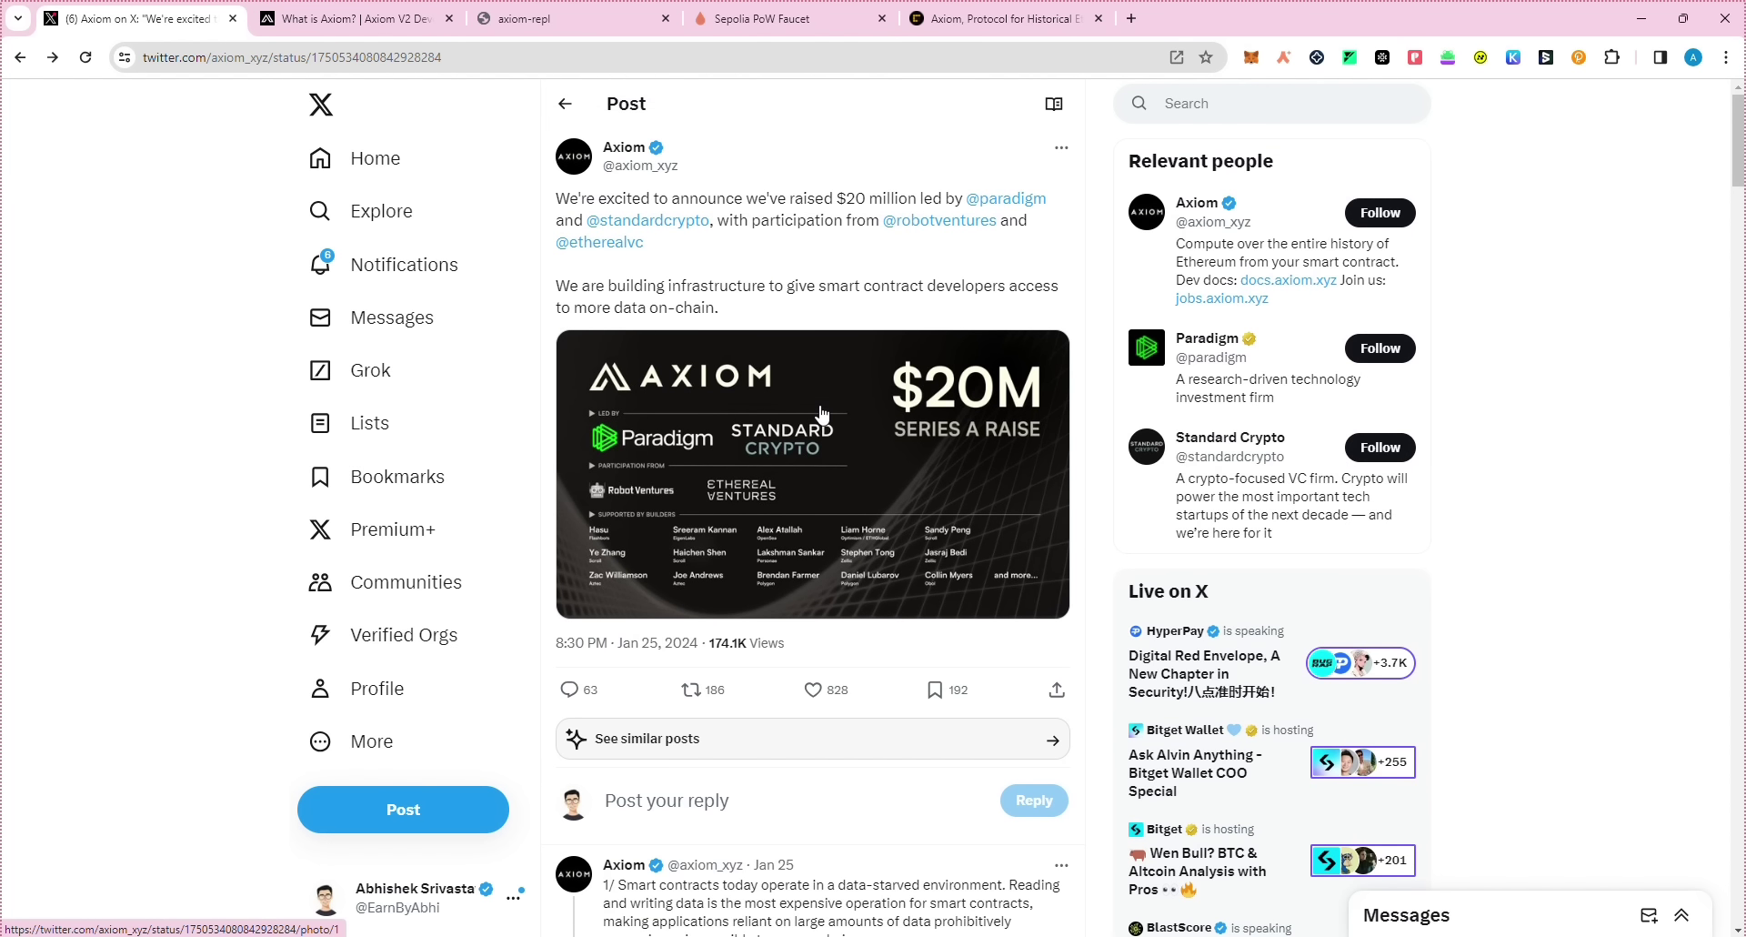
click(619, 147)
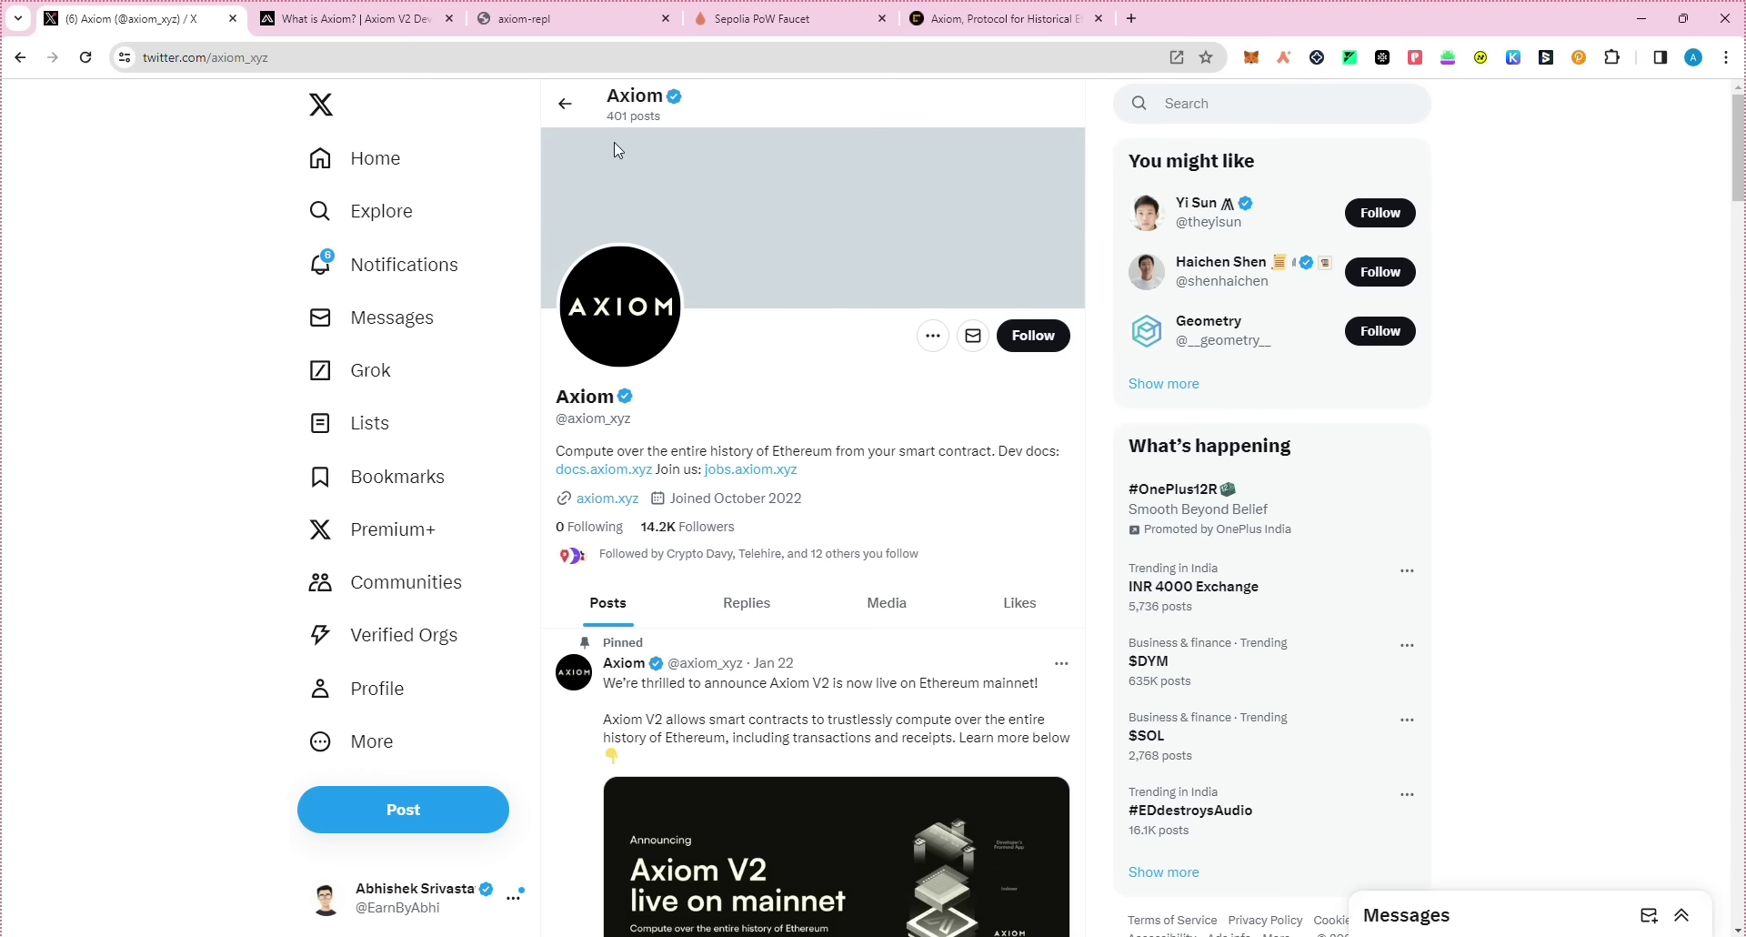
Step: View Axiom's documentation and the Sepolia PoW Faucet, and check the SepoliaETH balance in MetaMask
click(409, 20)
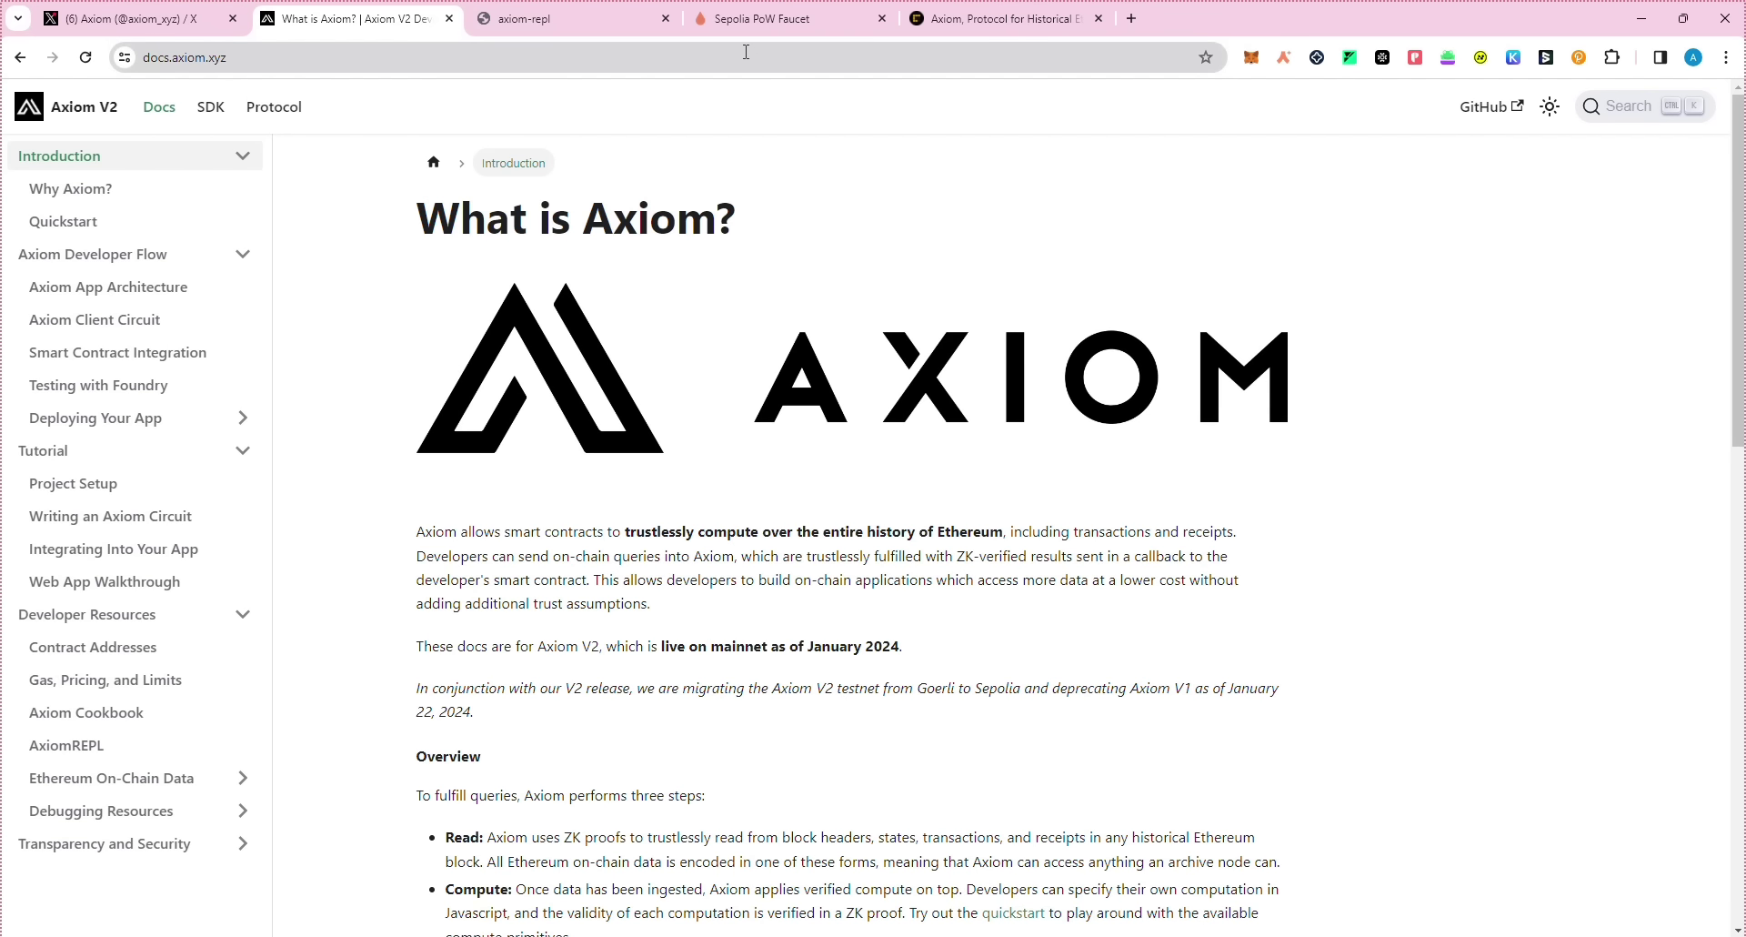
click(728, 20)
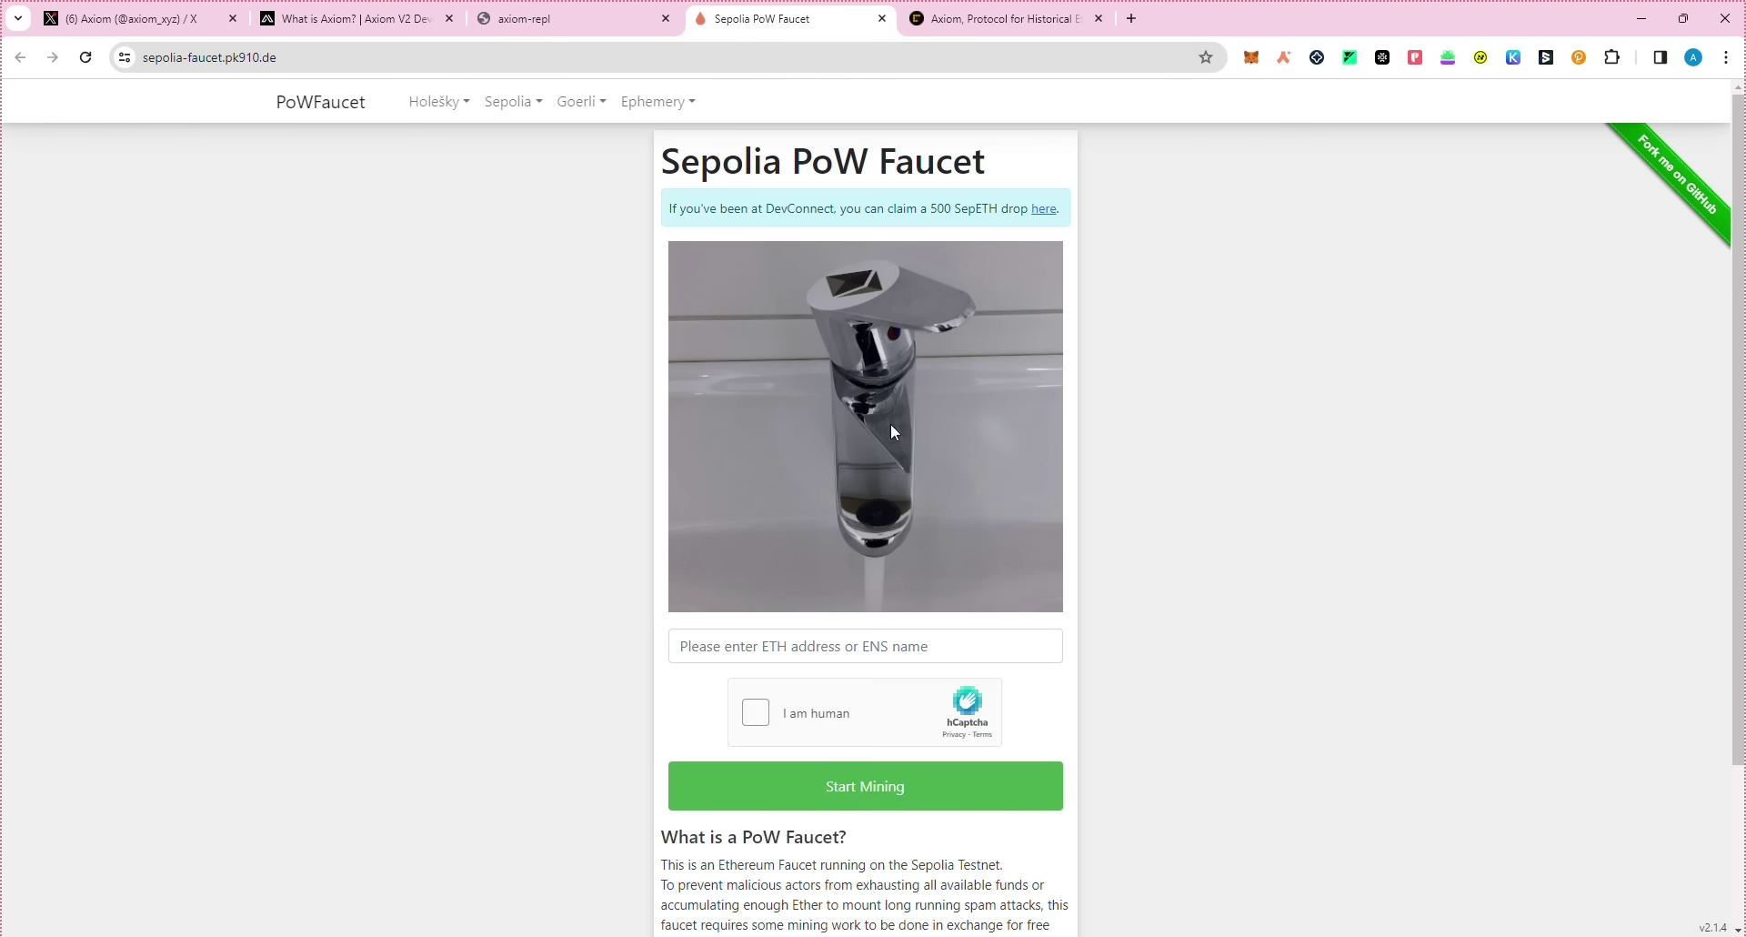
click(1250, 57)
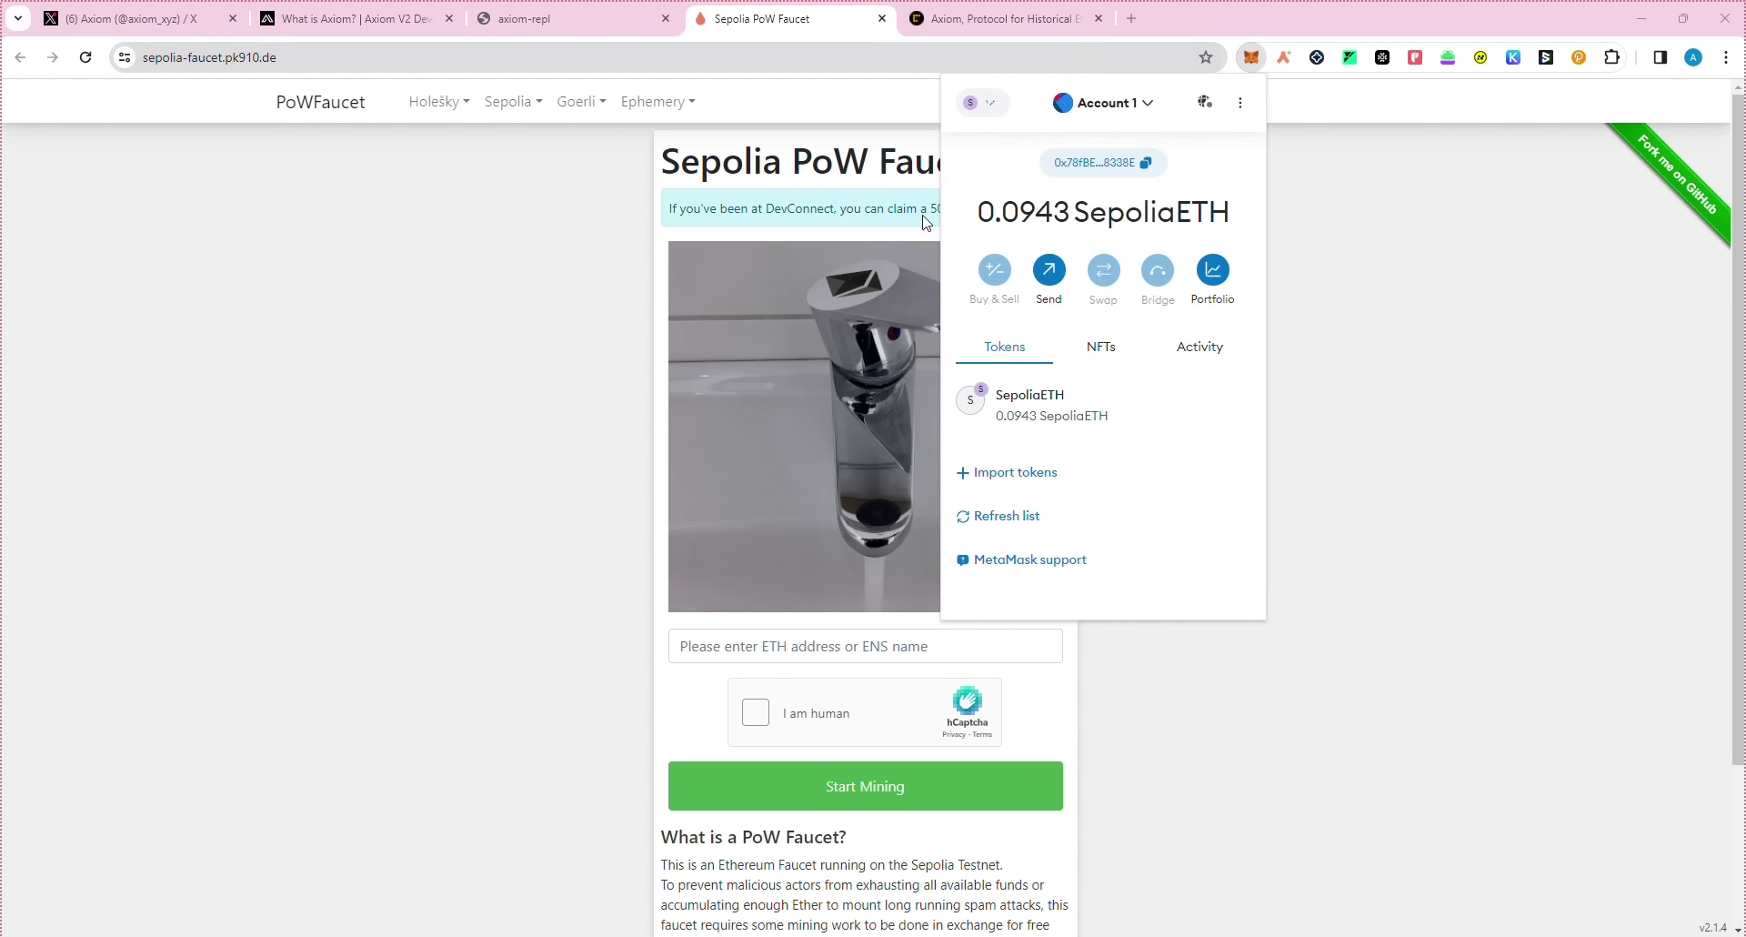
Step: Connect the MetaMask wallet to AxiomREPL
click(604, 28)
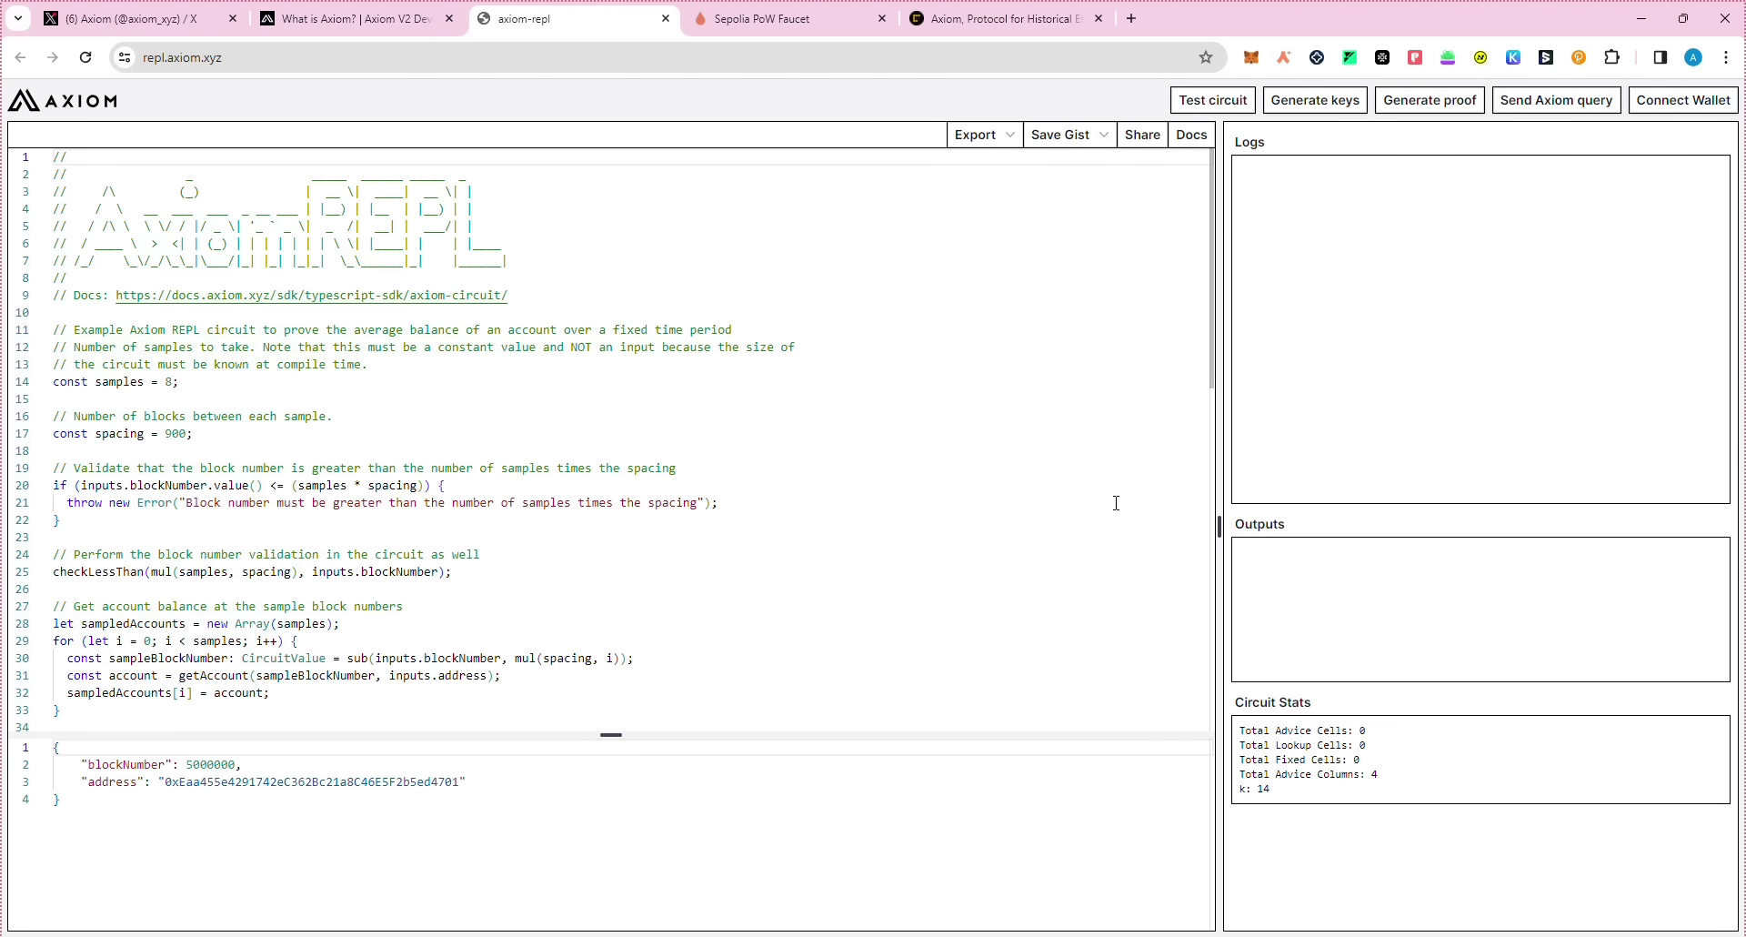
click(1682, 100)
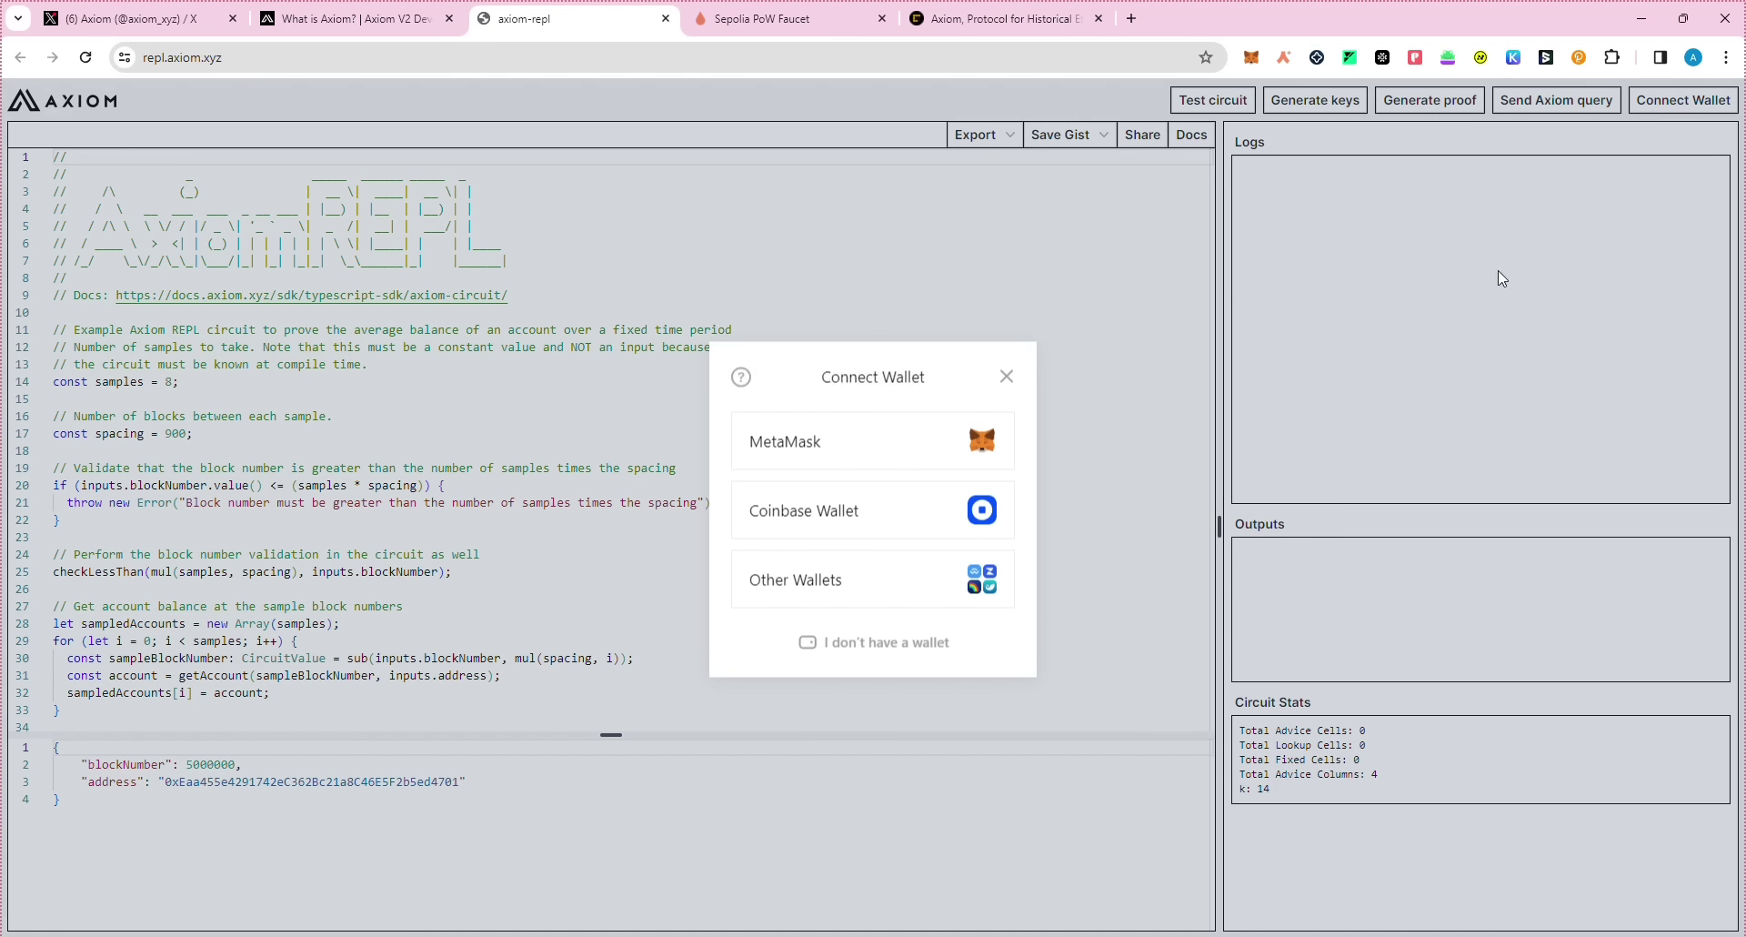
click(964, 446)
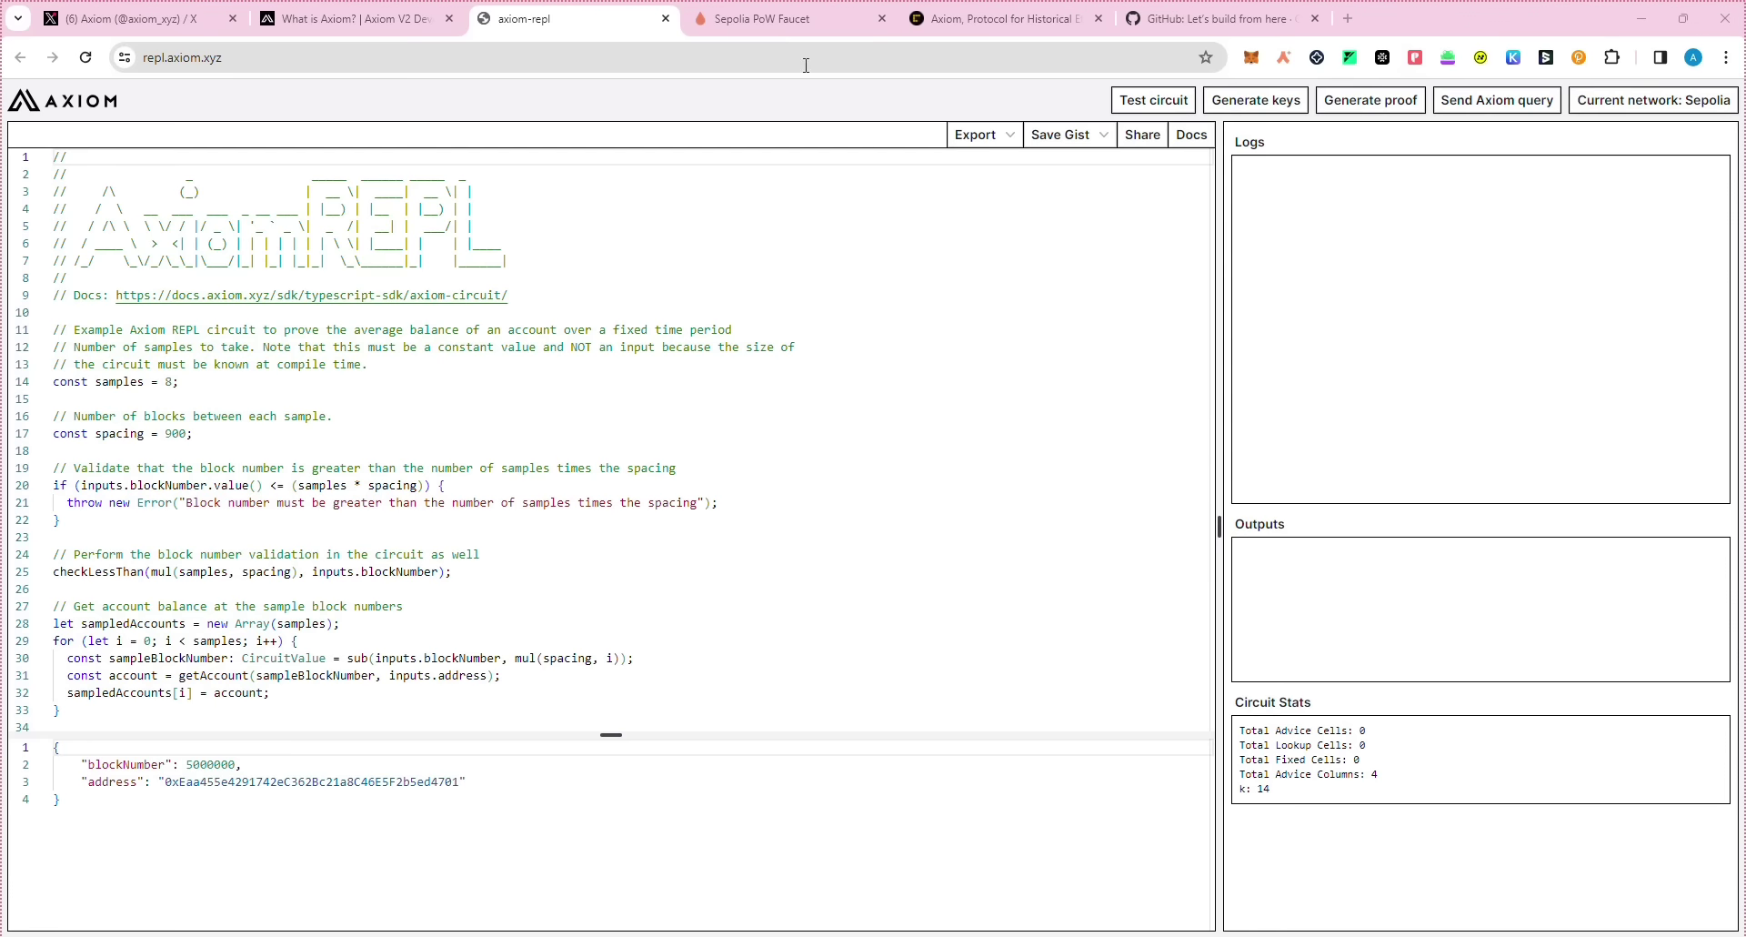
Step: Sign in to GitHub and return to AxiomREPL
click(1246, 20)
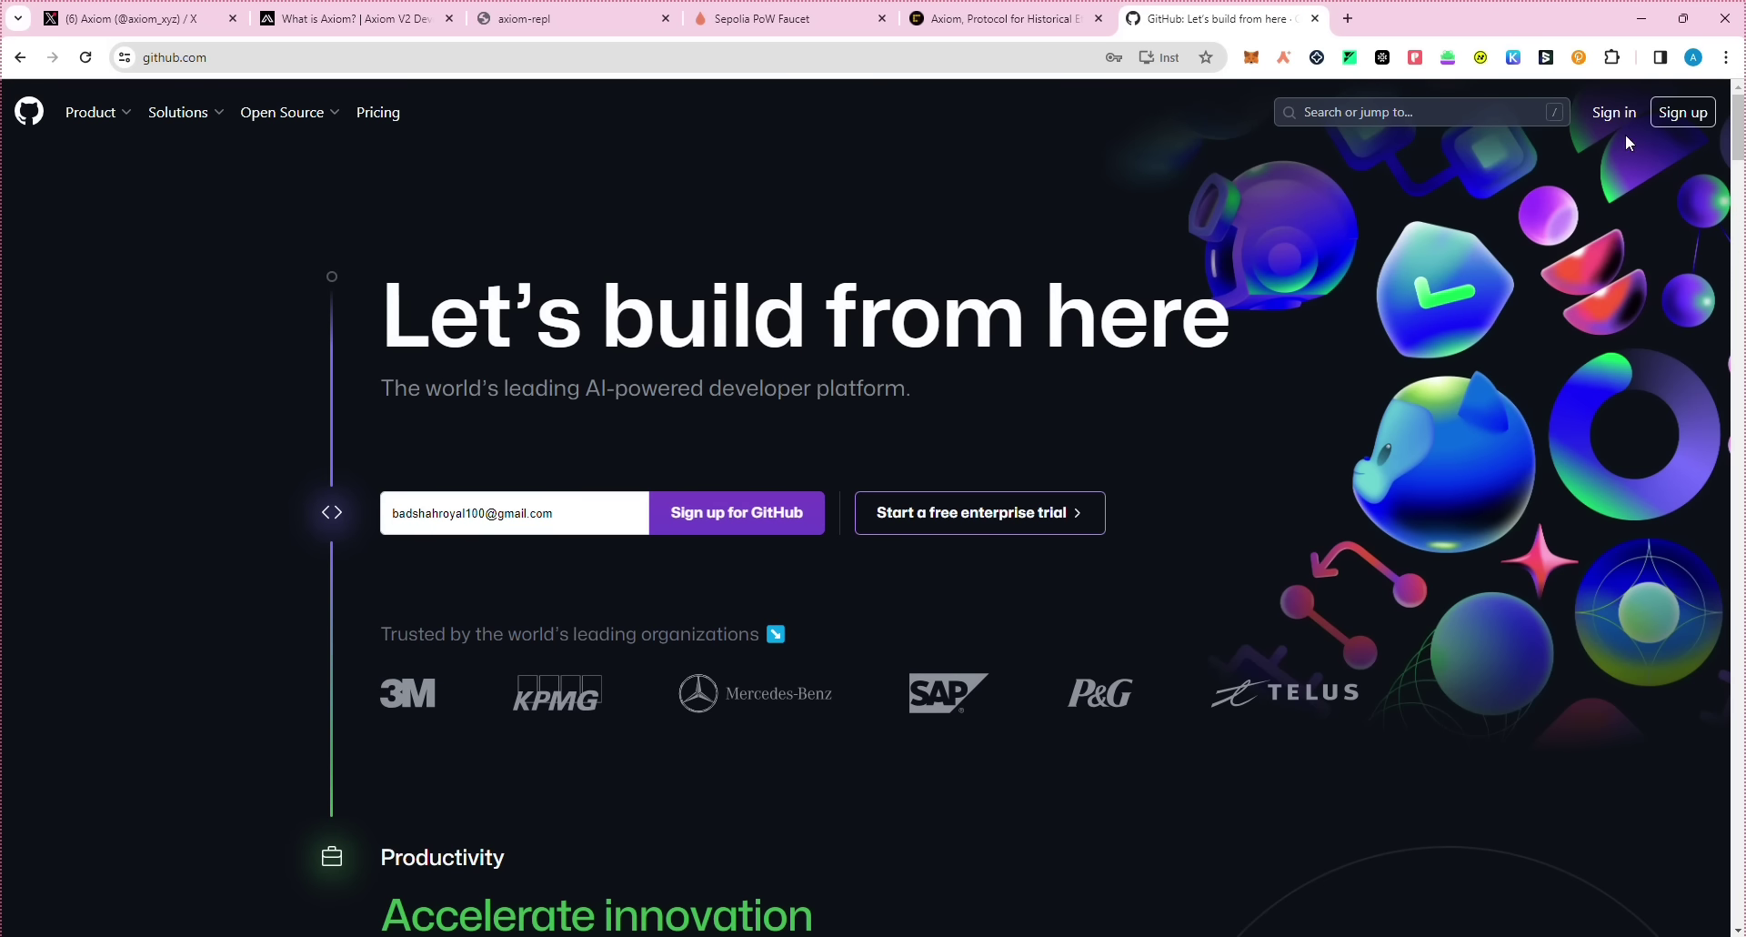
click(1615, 112)
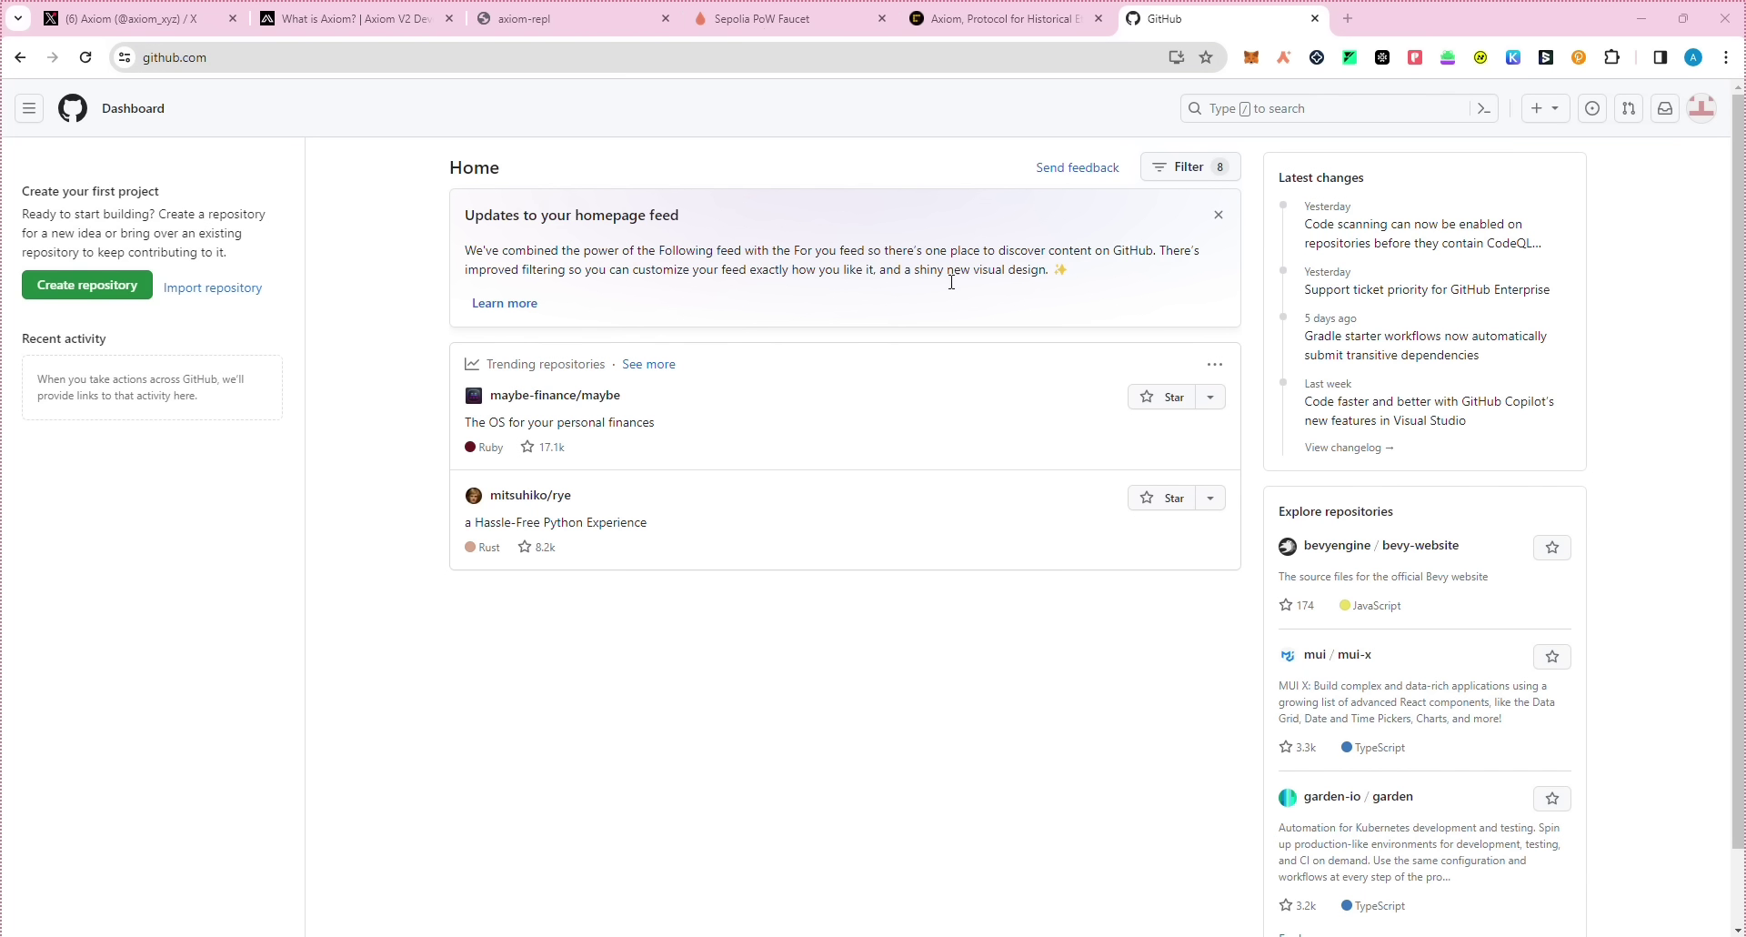
click(573, 20)
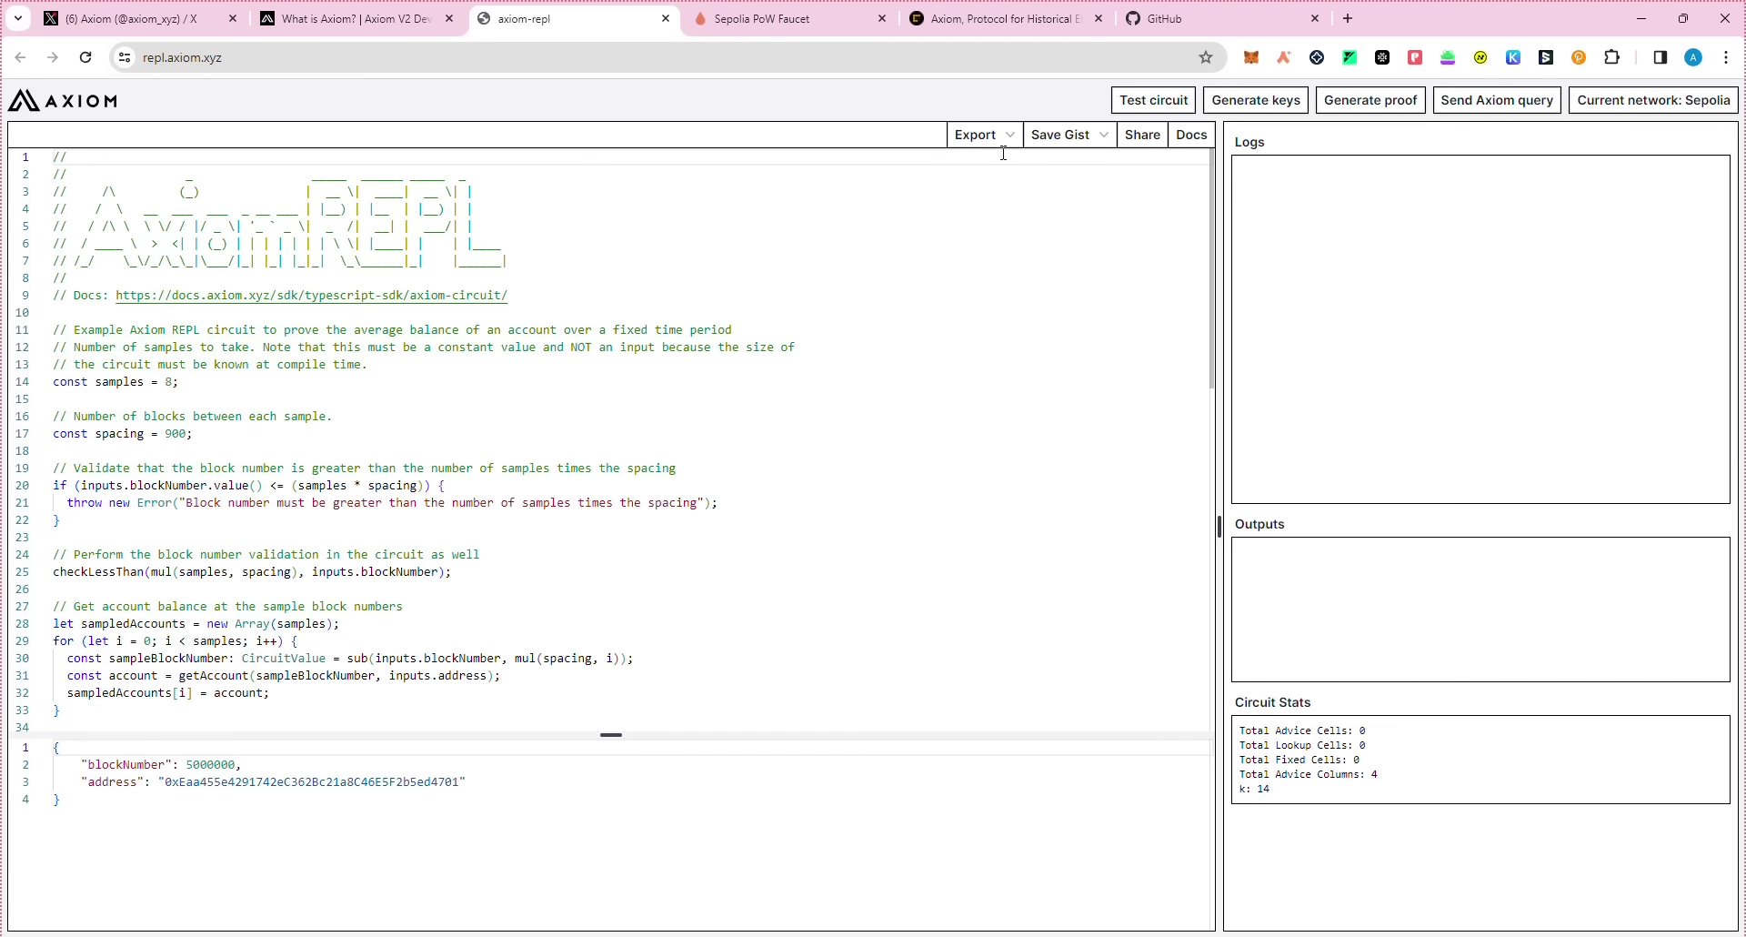
Step: Test the example average-balance circuit in AxiomREPL, and generate its keys and proof
click(1148, 111)
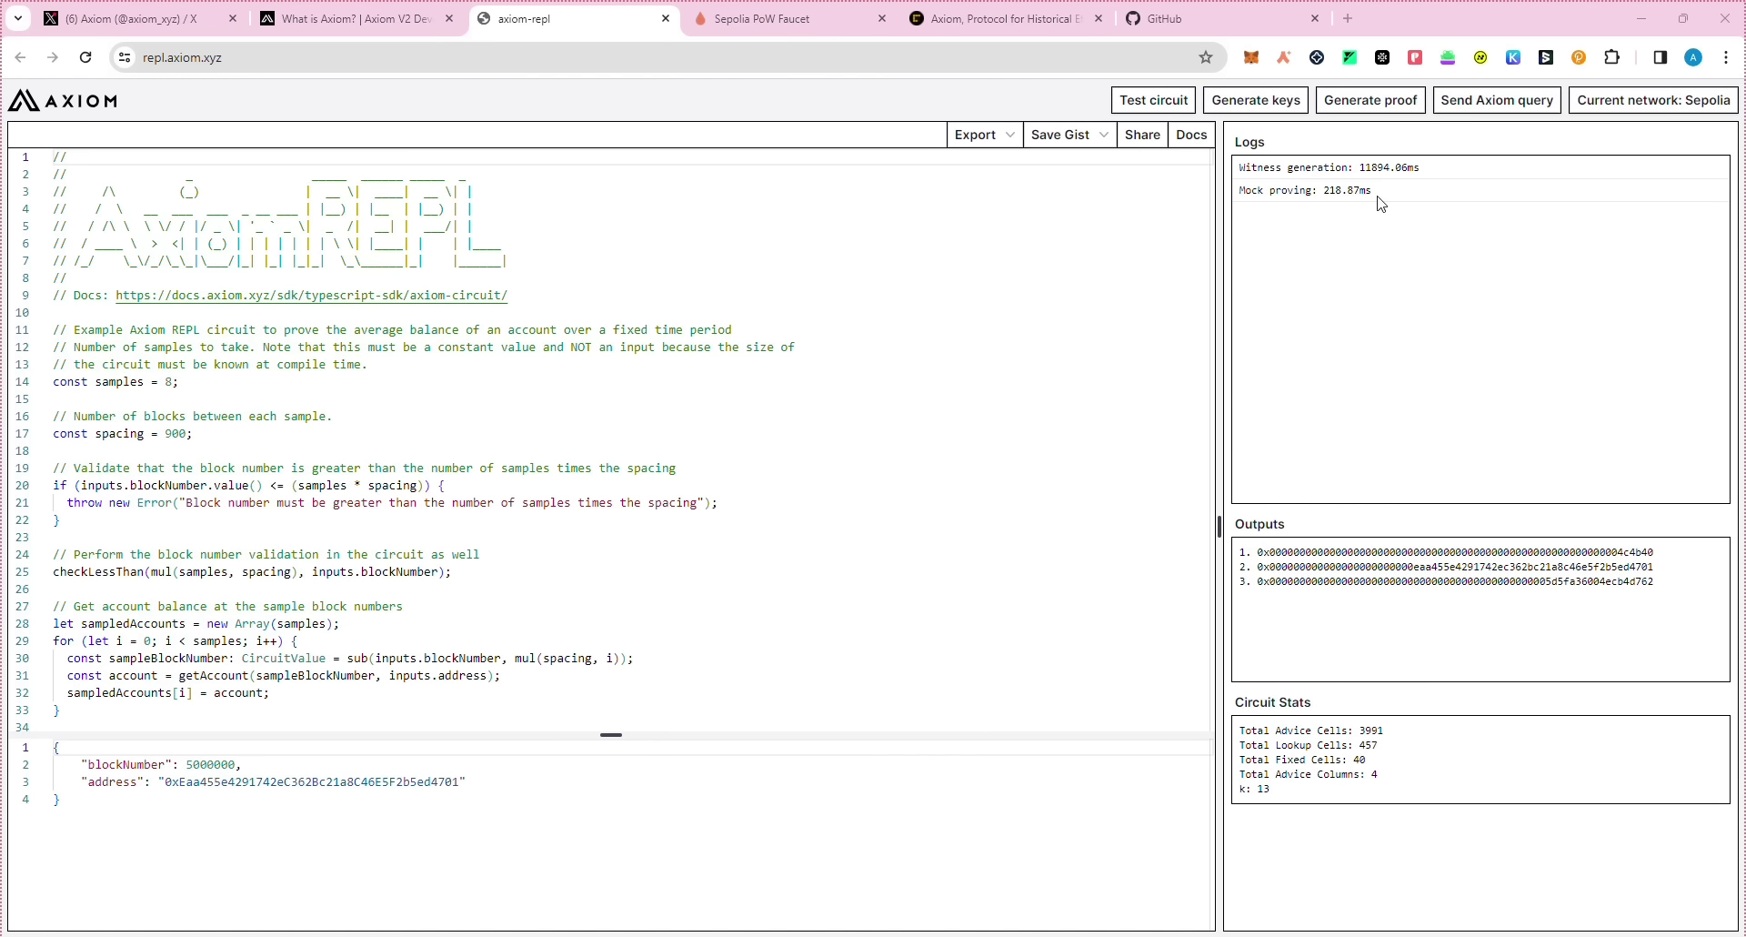
click(1258, 102)
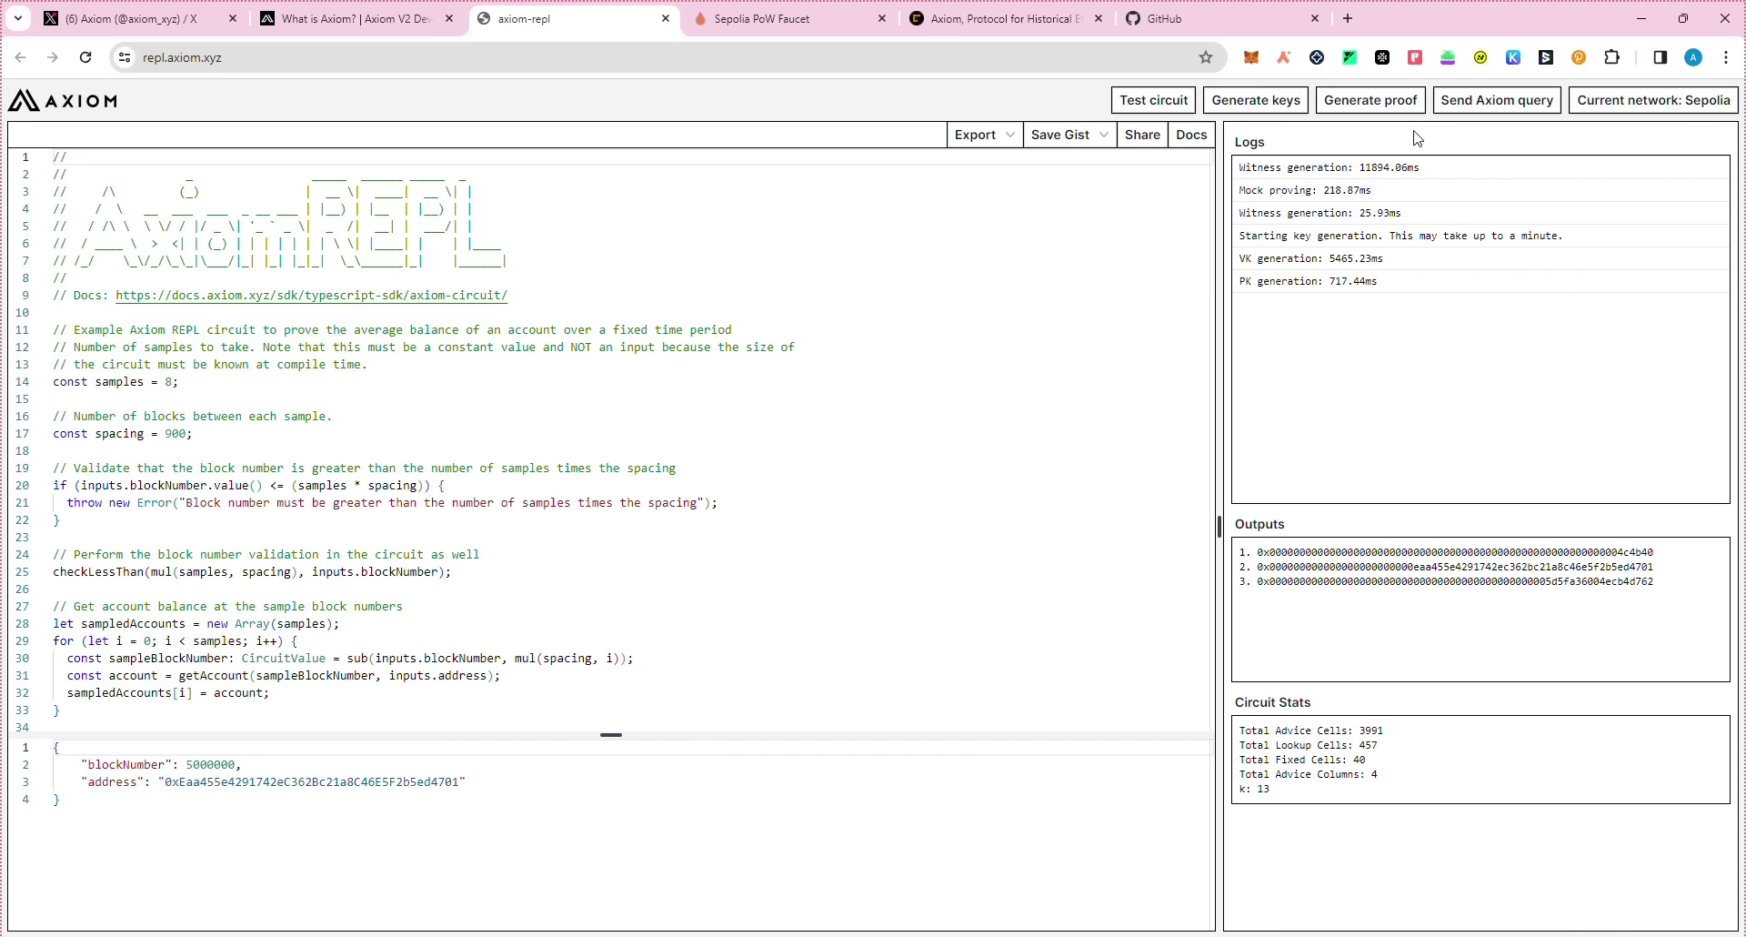
click(1399, 102)
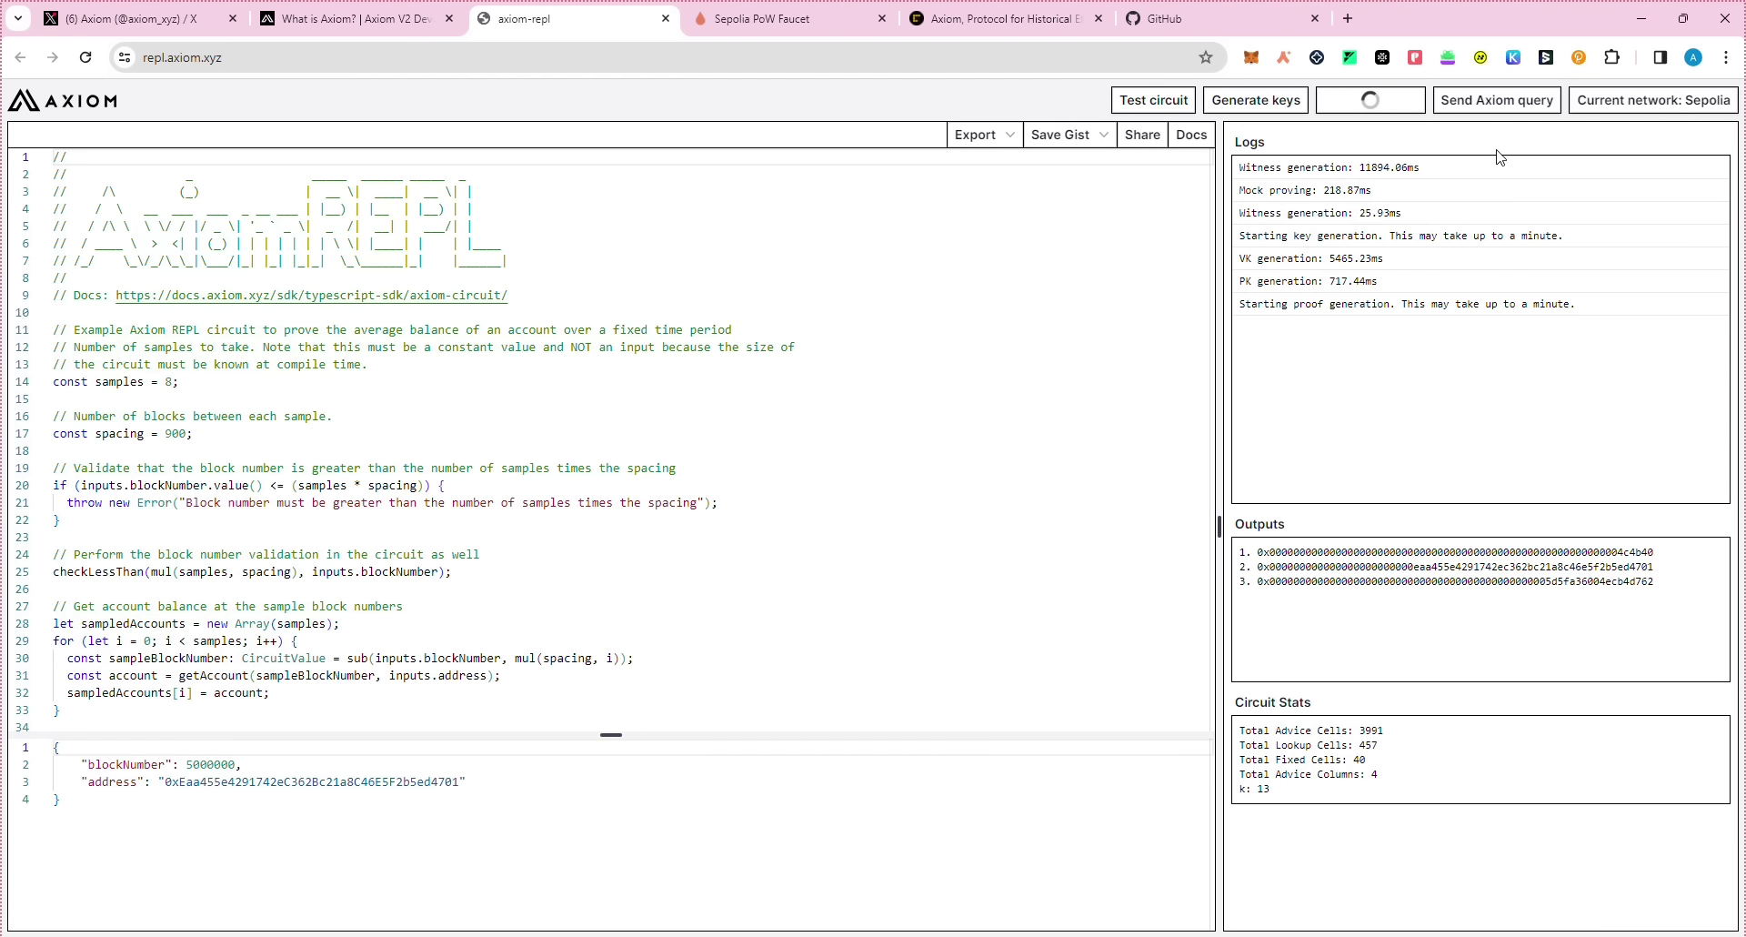
Step: Send the Axiom query with the default callback settings, confirm its wallet transaction, and highlight the Etherscan entry in the logs
click(1509, 100)
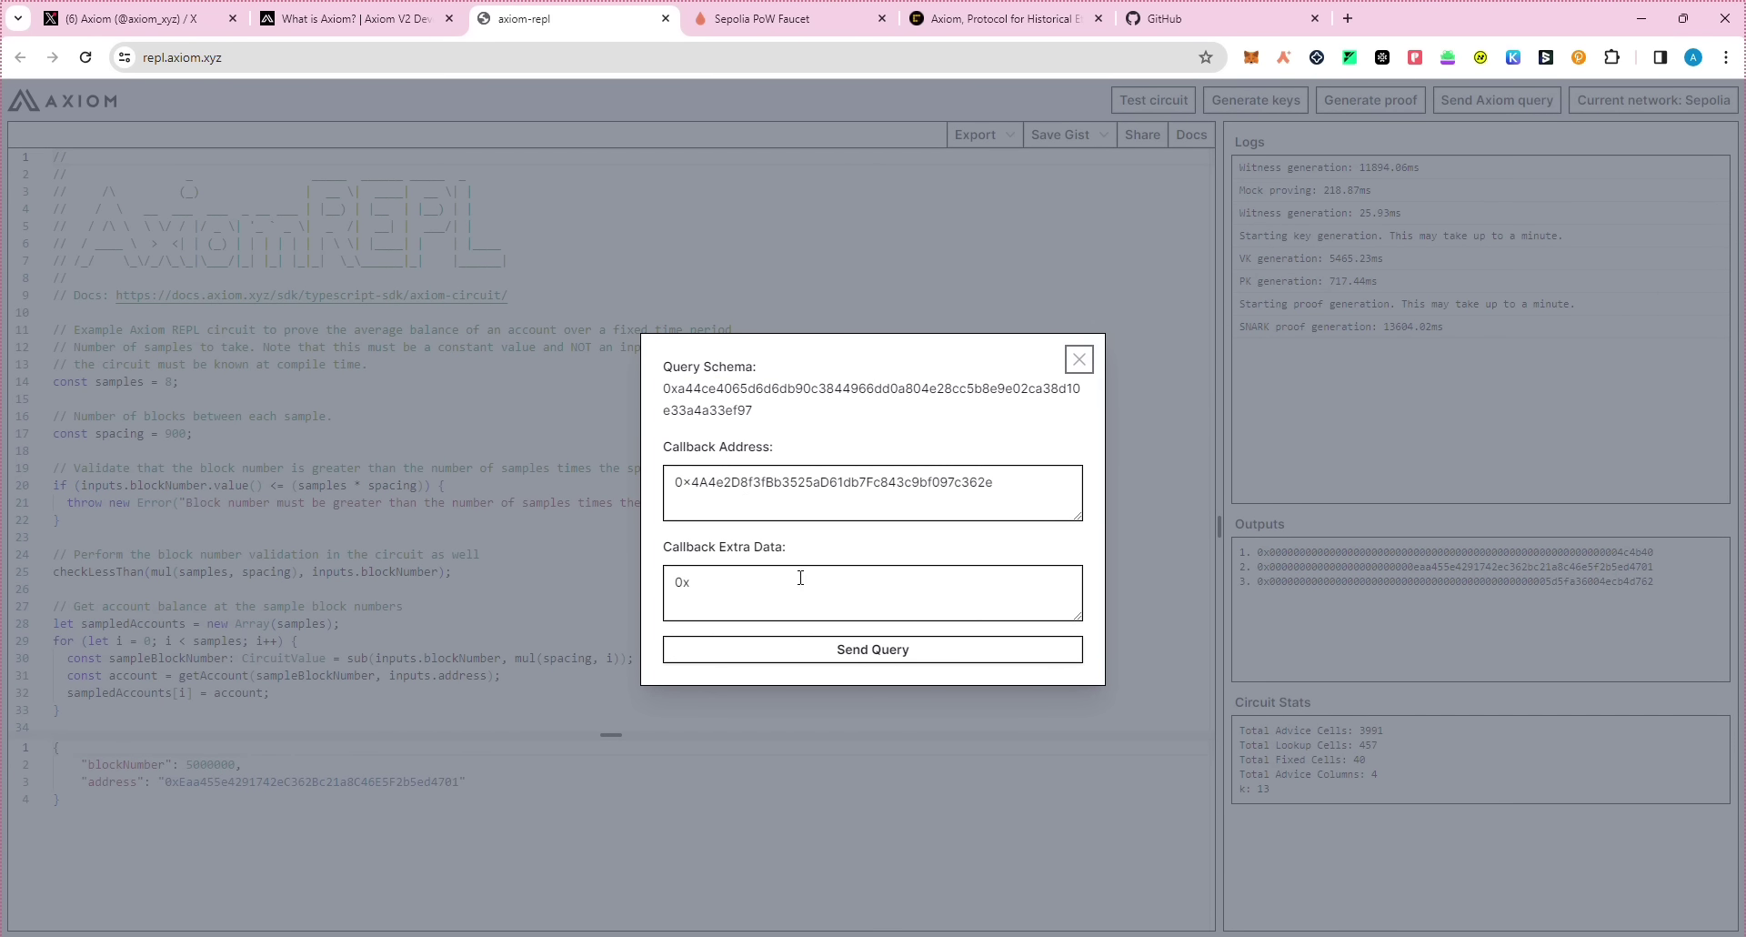
click(842, 651)
click(1682, 536)
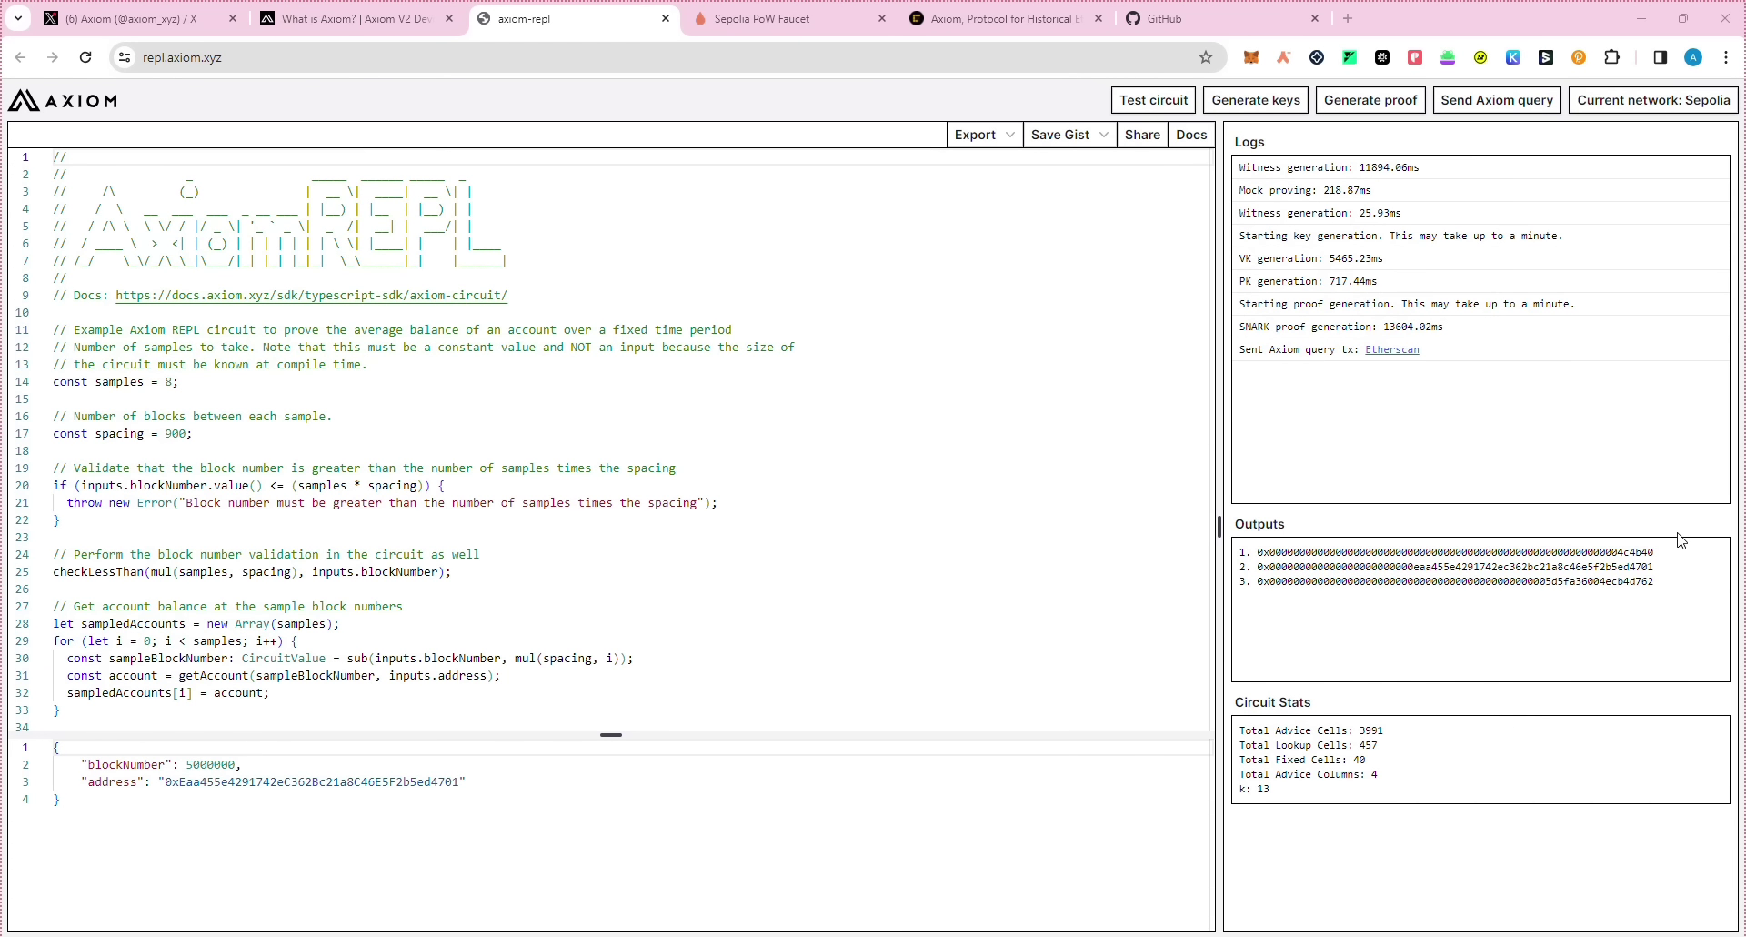
drag(1240, 351, 1420, 352)
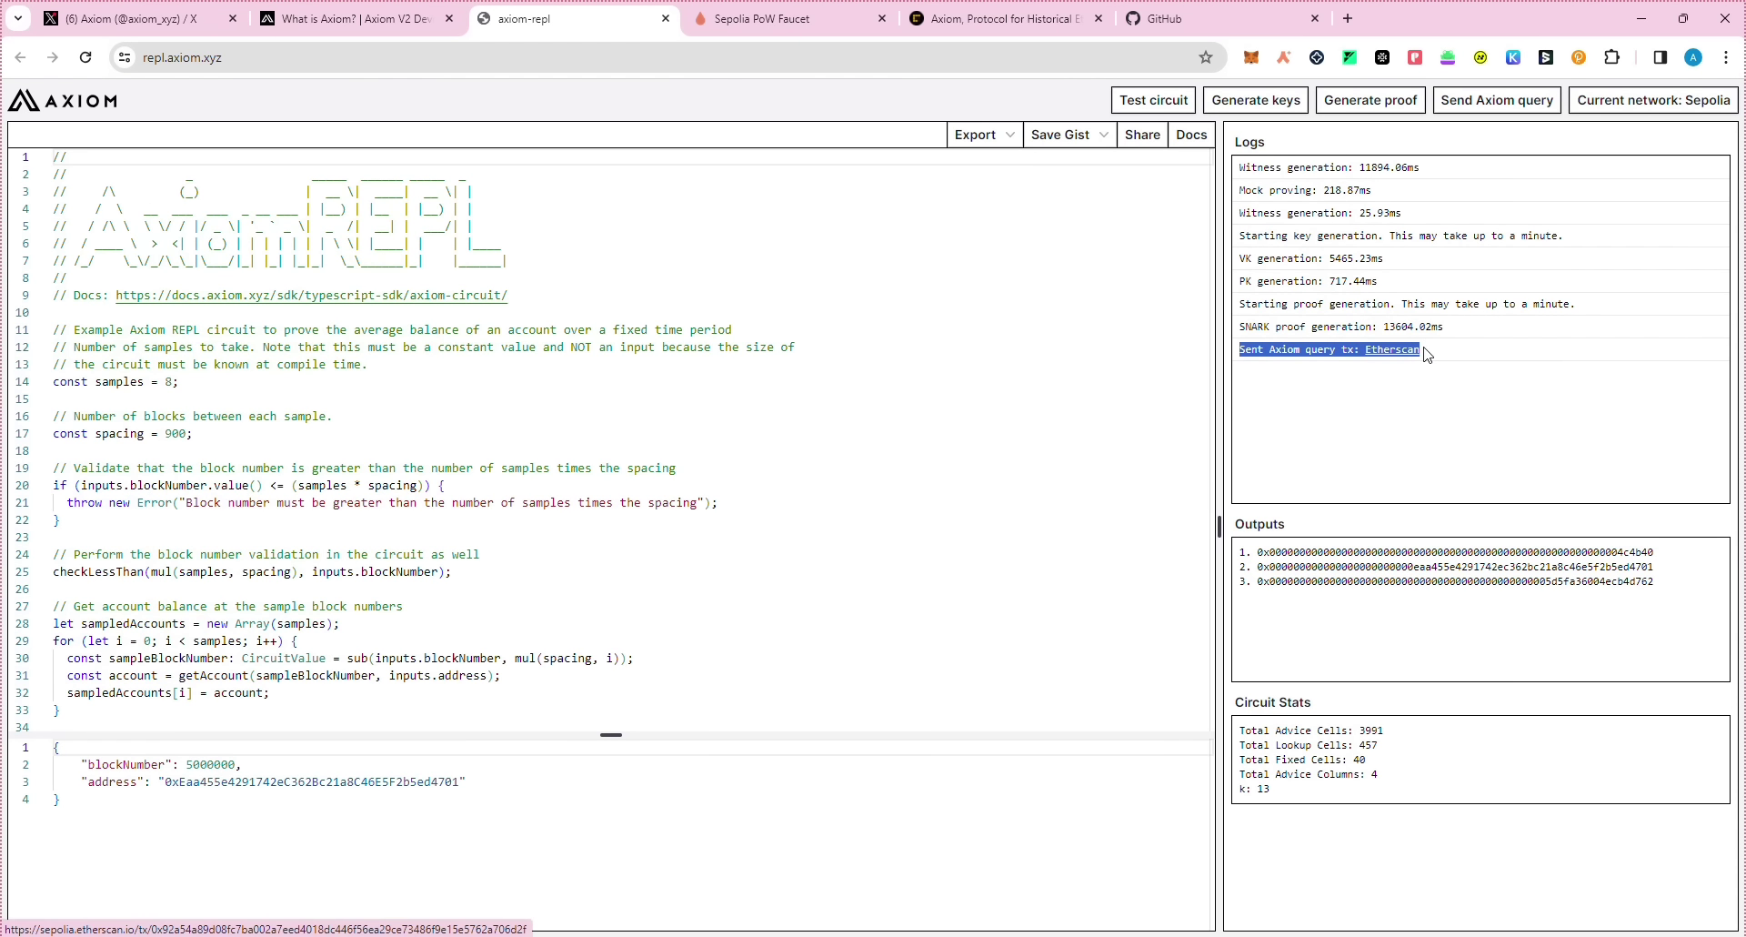
click(1126, 388)
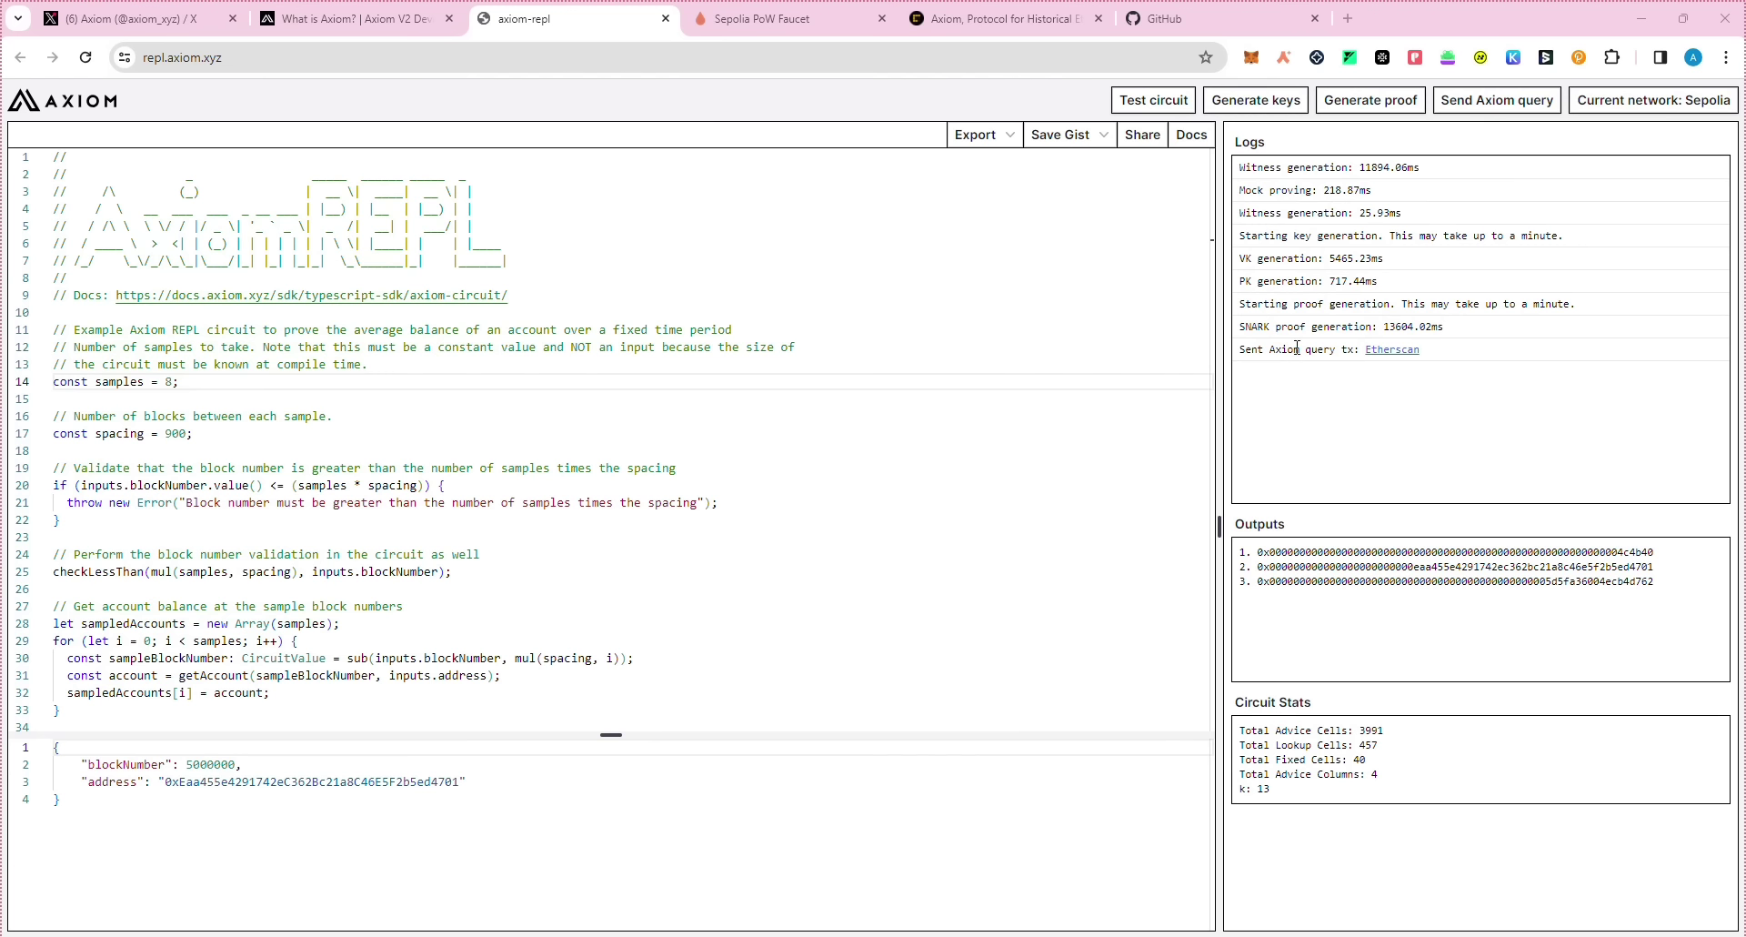
Step: Start saving the circuit as a GitHub gist and authorize axiom-repl to access the account's gists
click(1064, 137)
click(1061, 169)
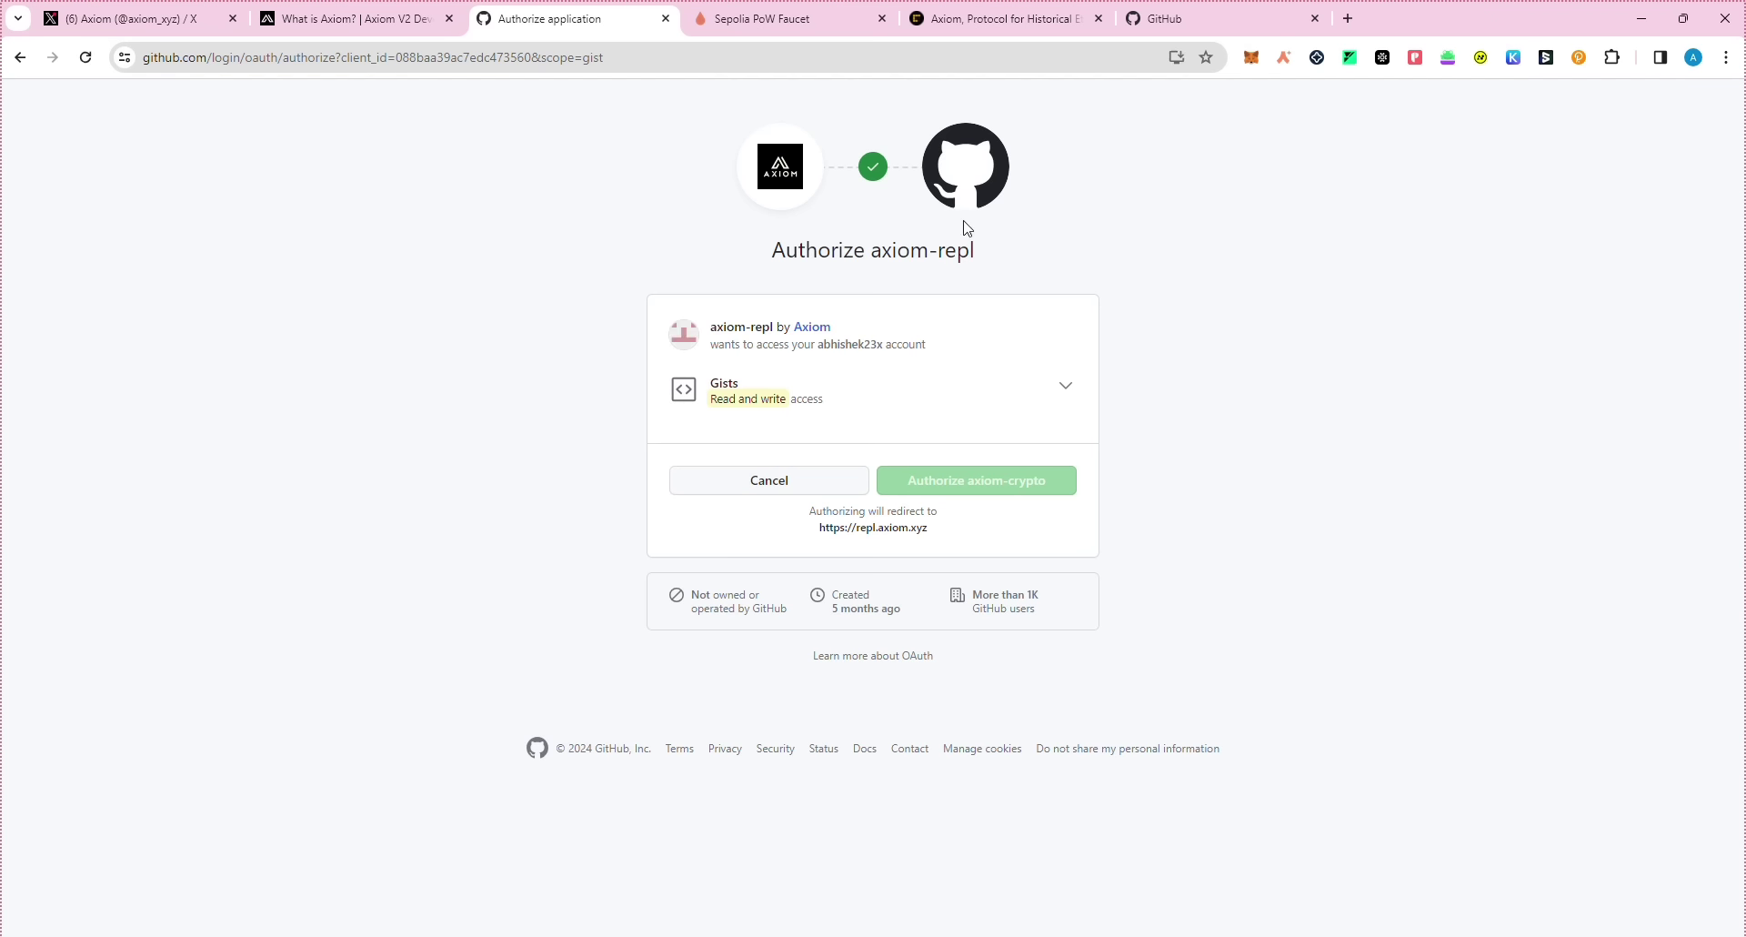
click(955, 481)
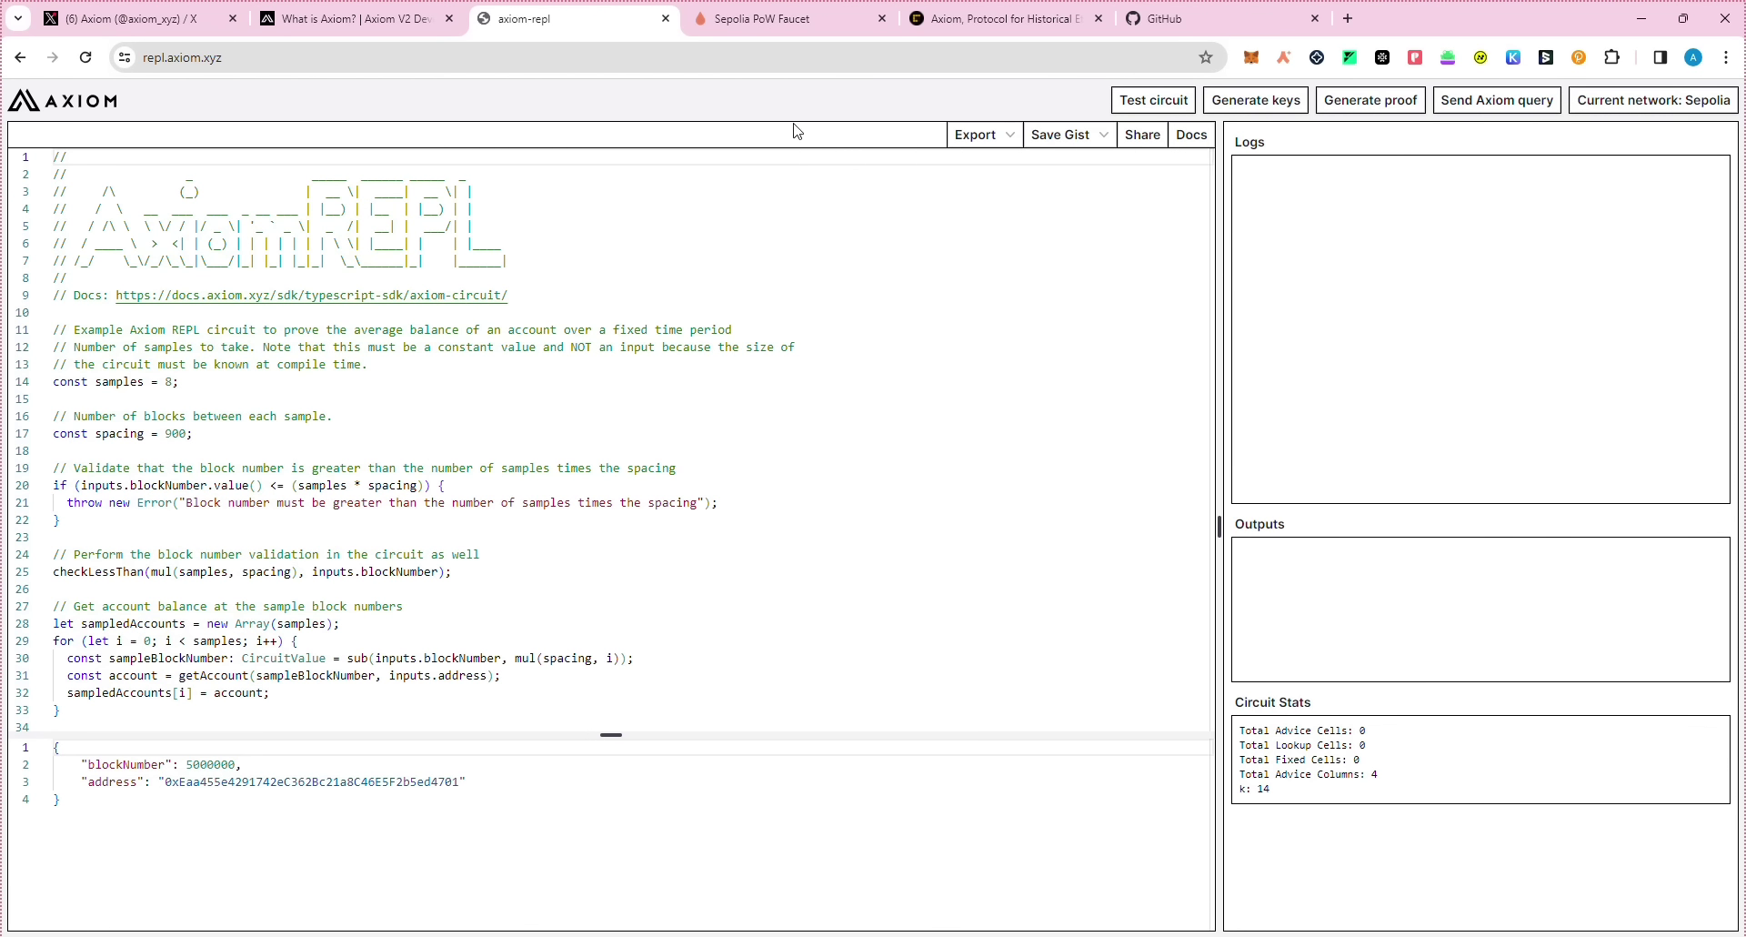
scroll(758, 402, down, 2)
scroll(758, 403, down, 4)
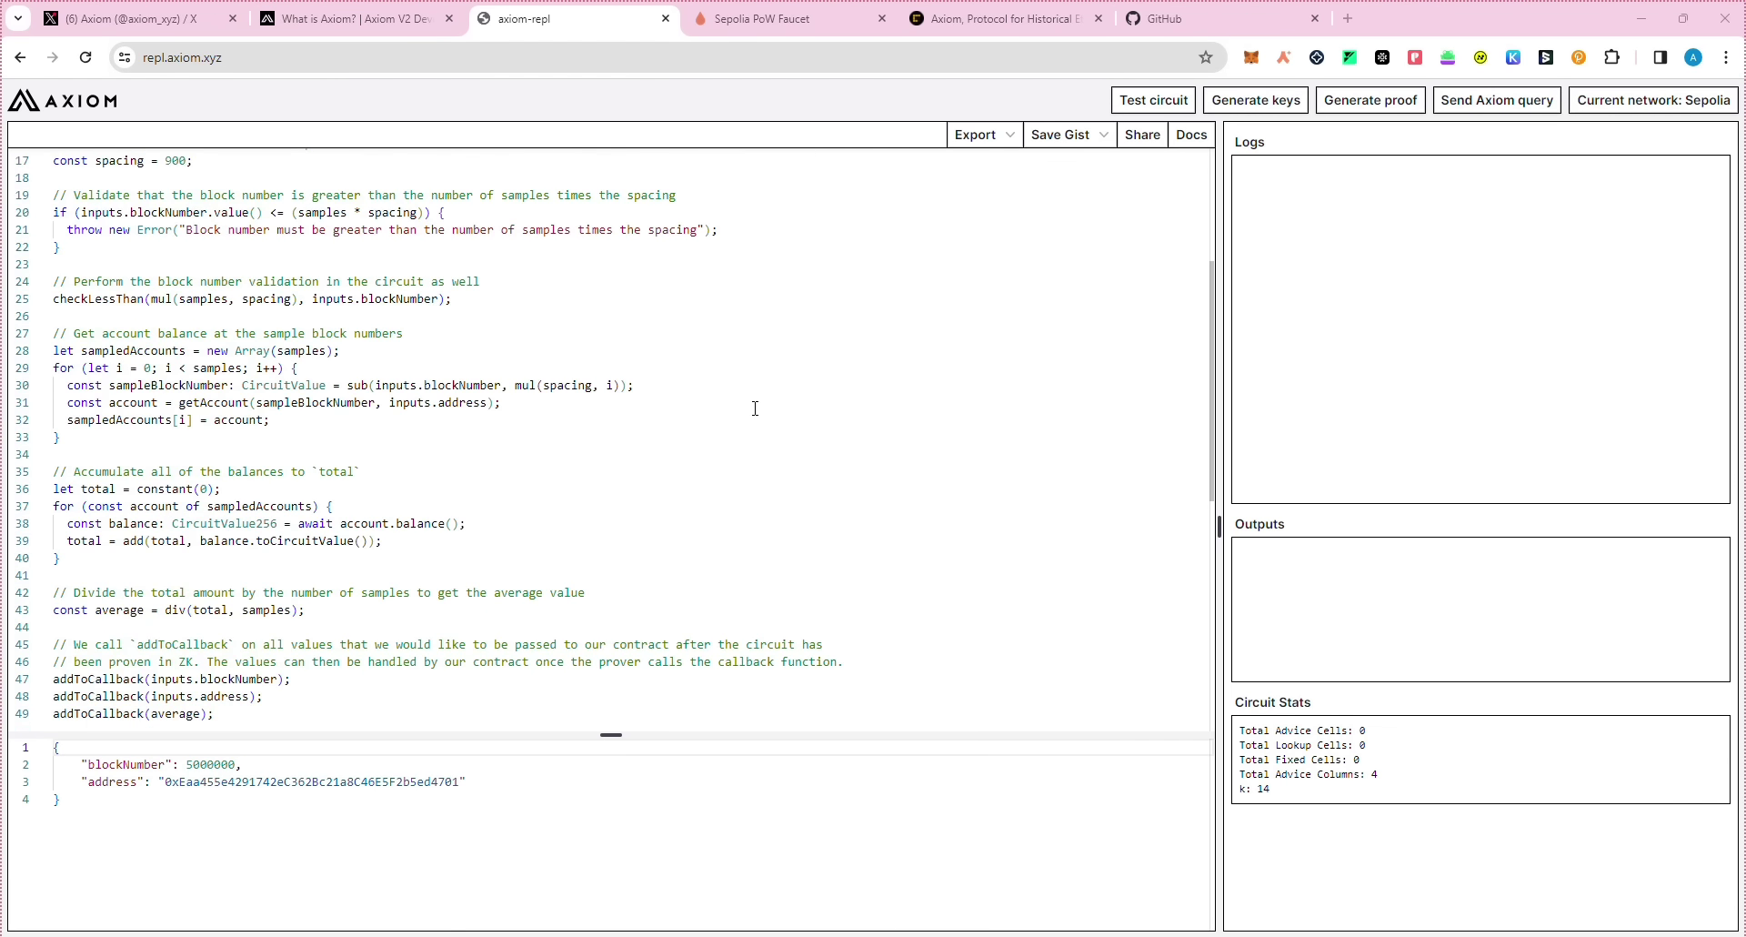
scroll(755, 408, up, 3)
scroll(754, 408, up, 3)
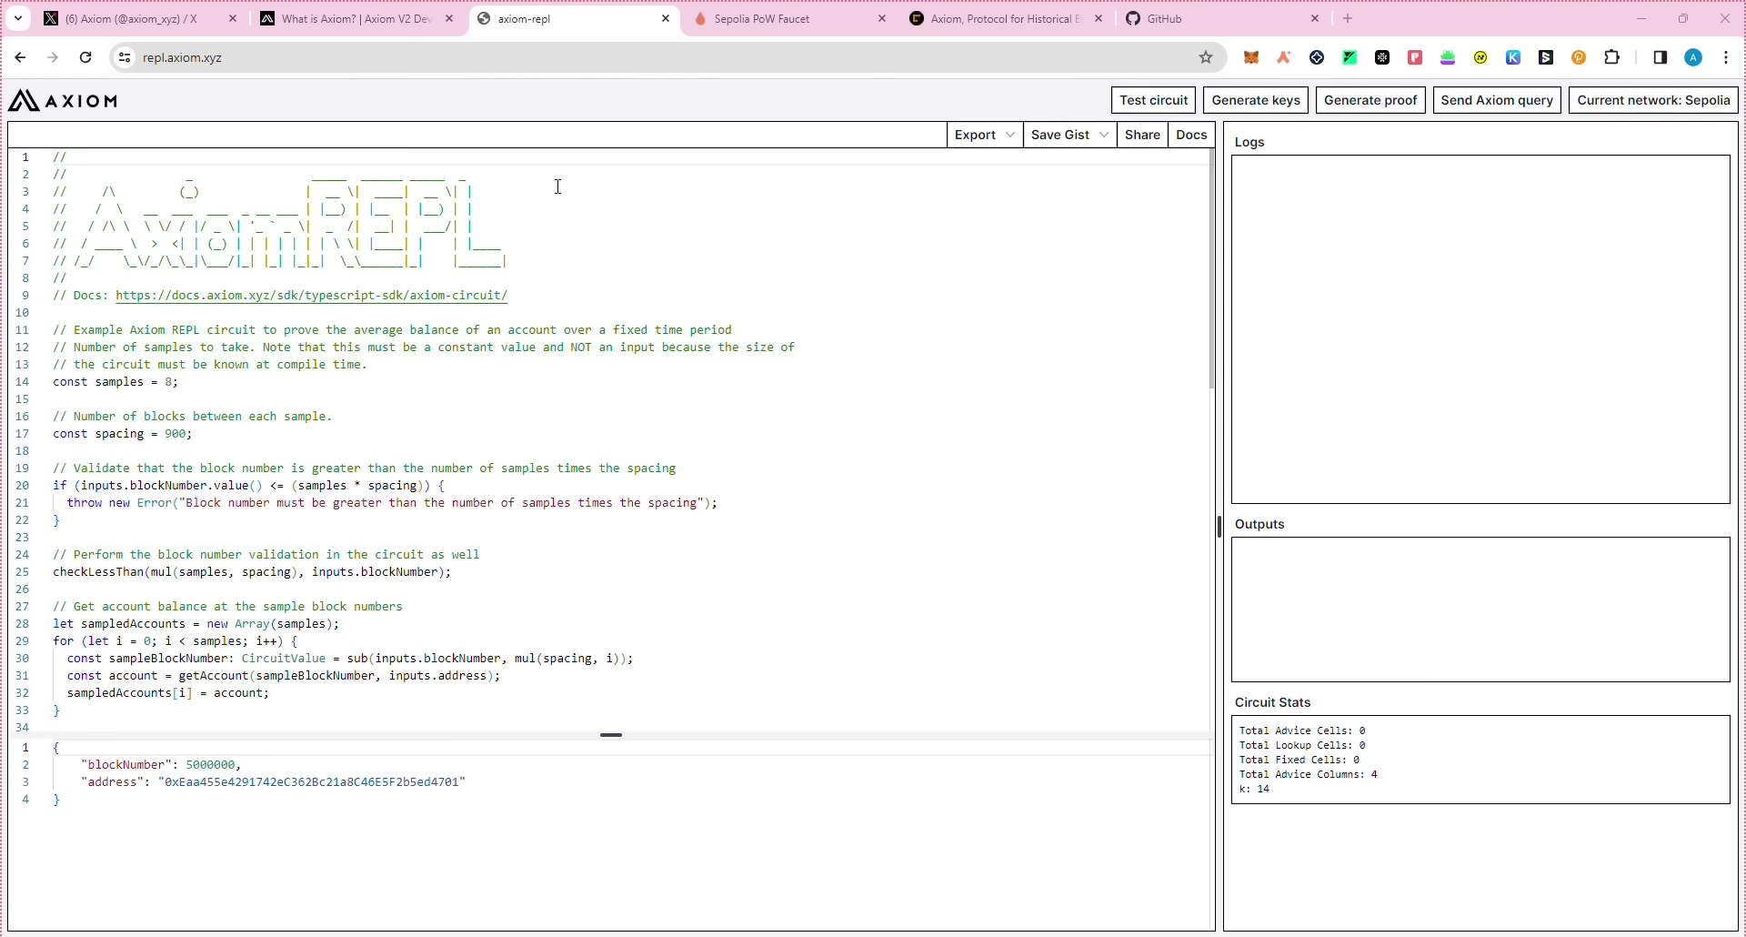
click(400, 26)
click(158, 24)
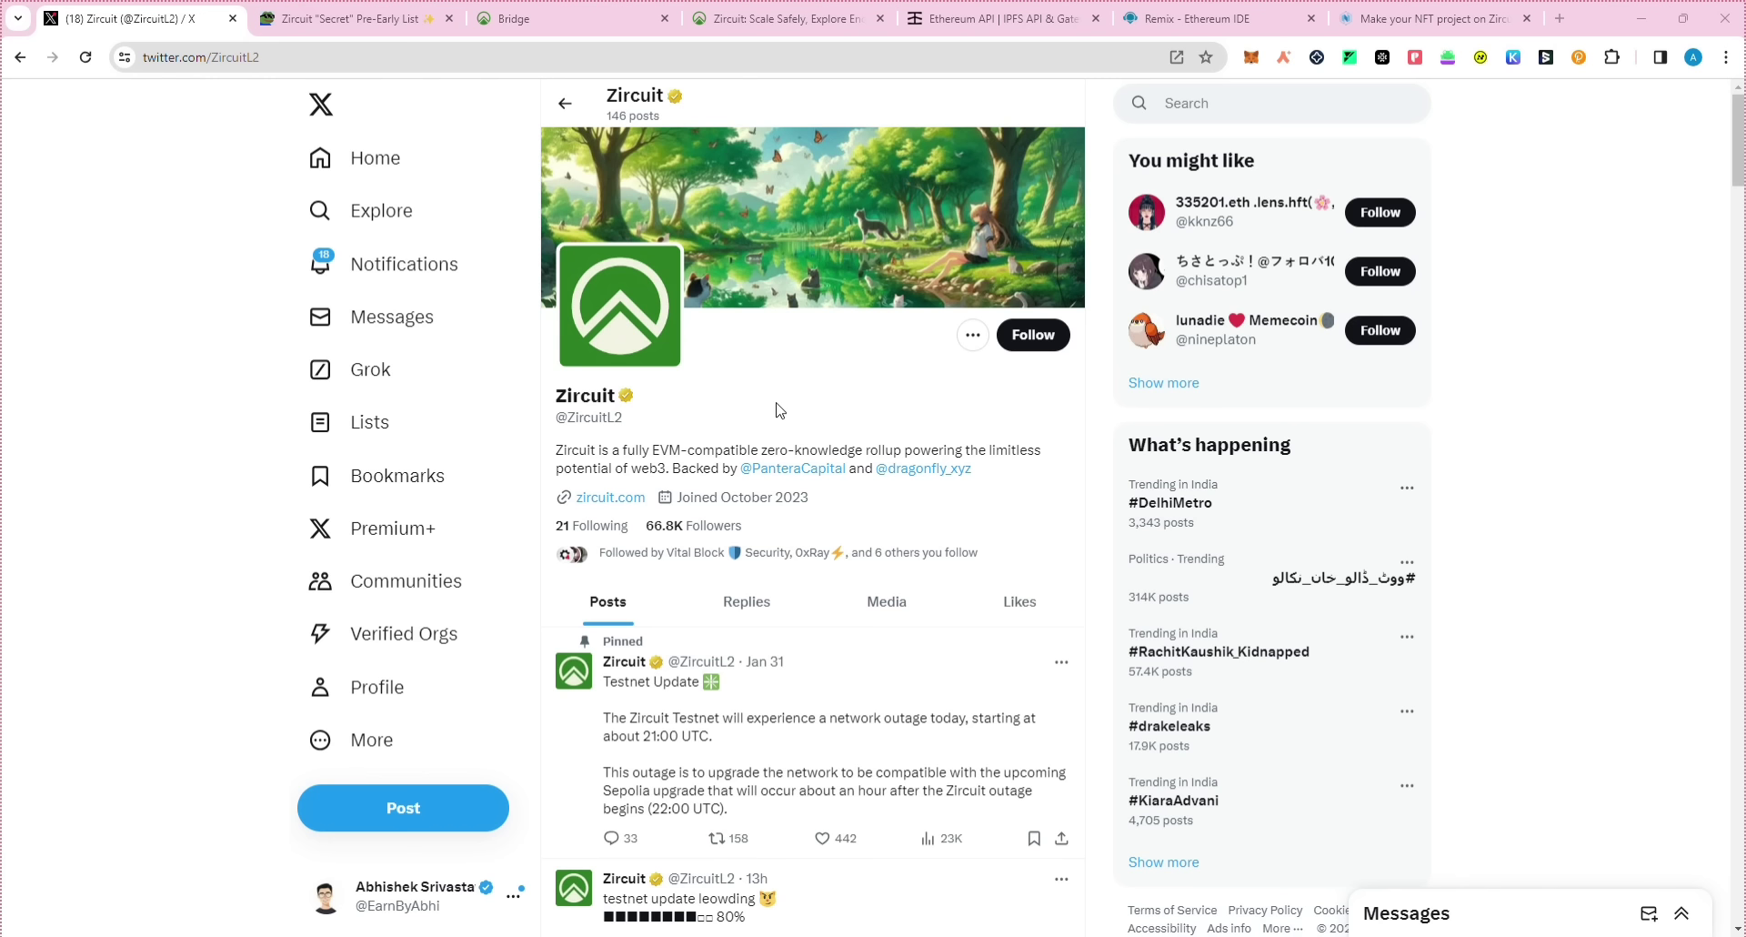
Step: Open Zircuit's Feb 7 testnet update post from its X profile and highlight the progress text
scroll(776, 410, down, 3)
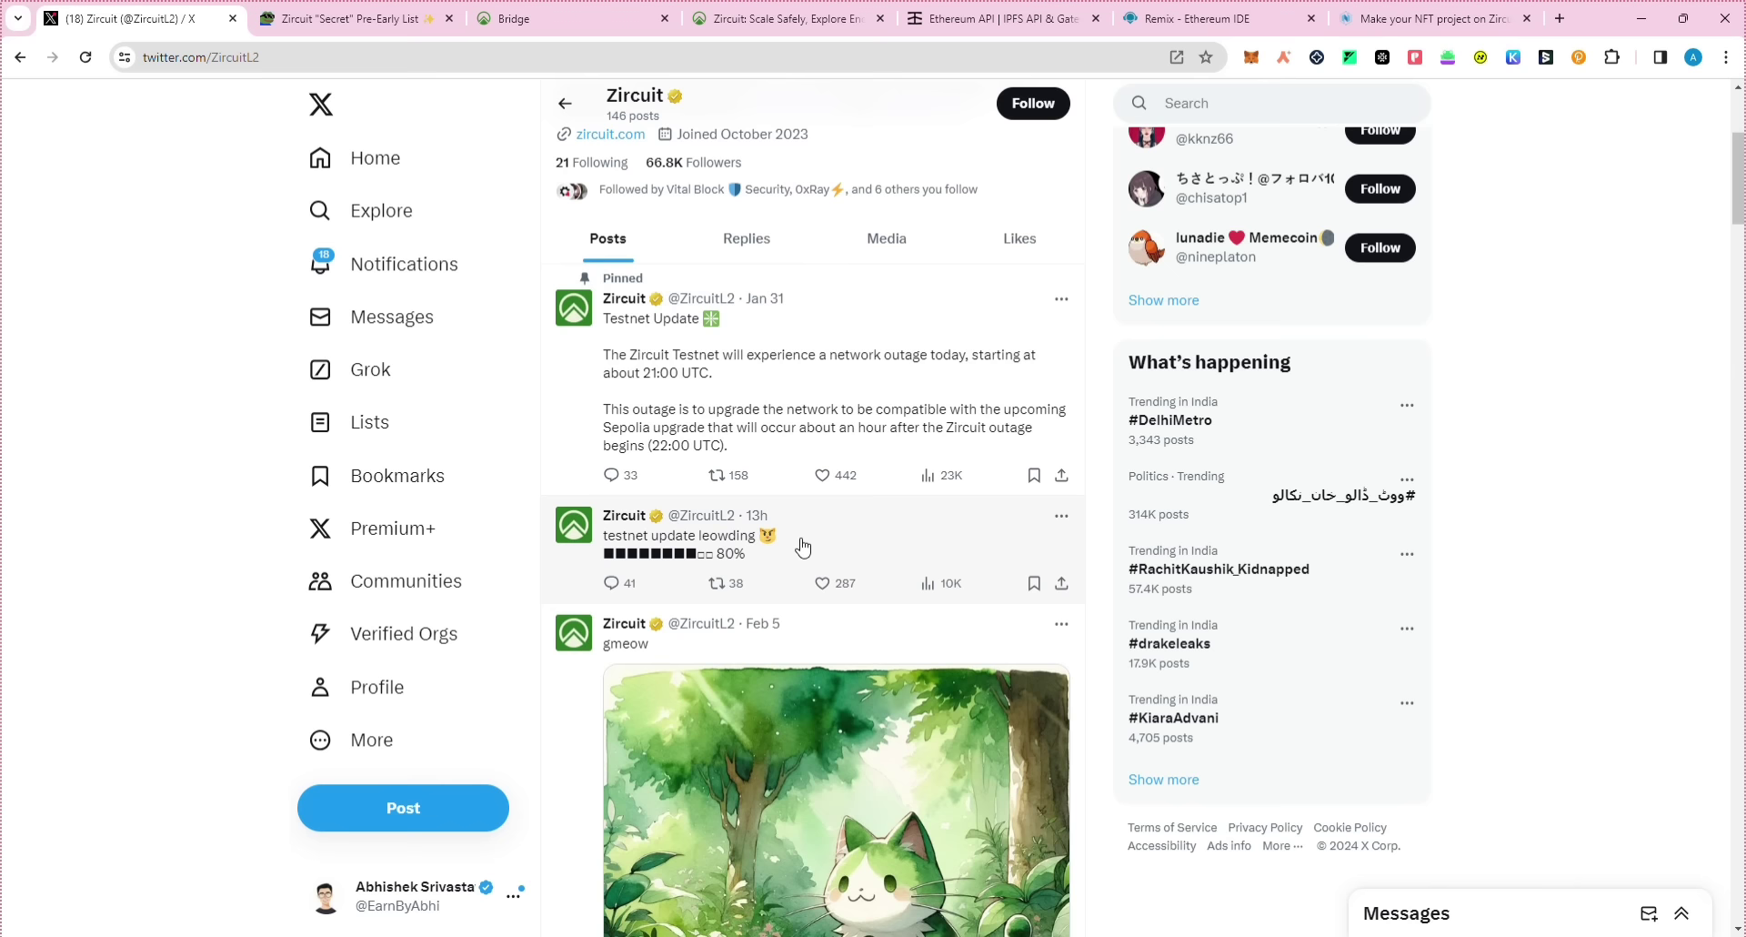
click(800, 541)
drag(555, 198, 772, 230)
click(802, 207)
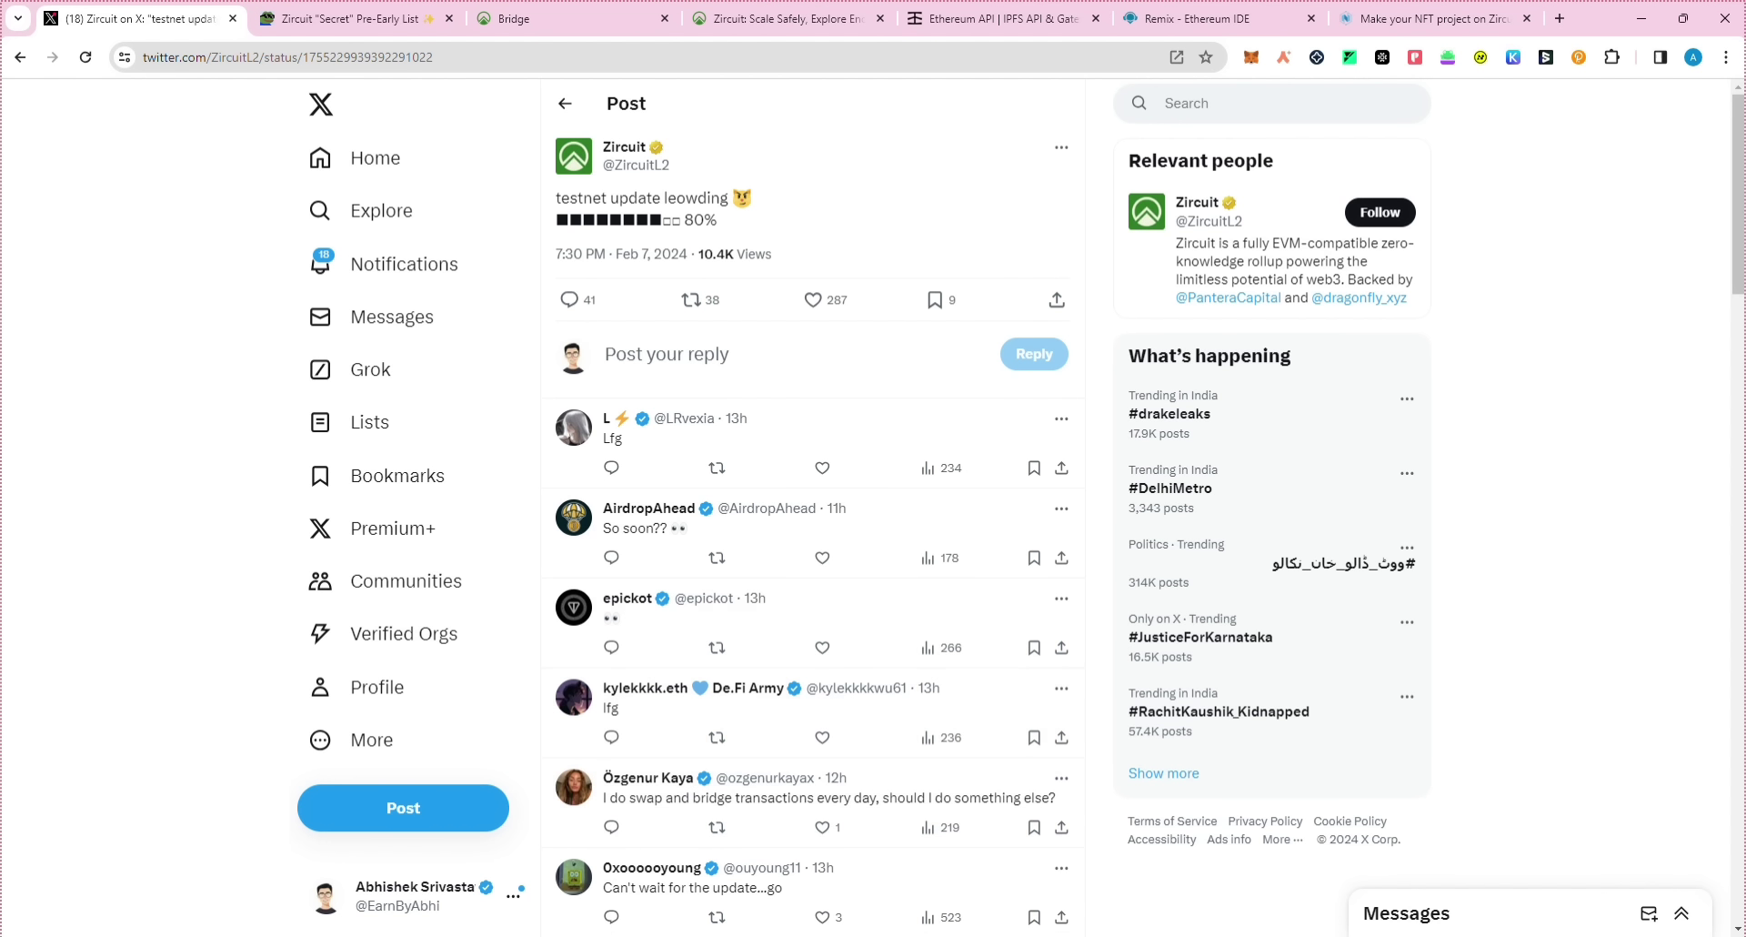
Step: In Discord, highlight the reply about discussing an airdrop in Zircuit's general channel, and return to Chrome
key(alt+Tab)
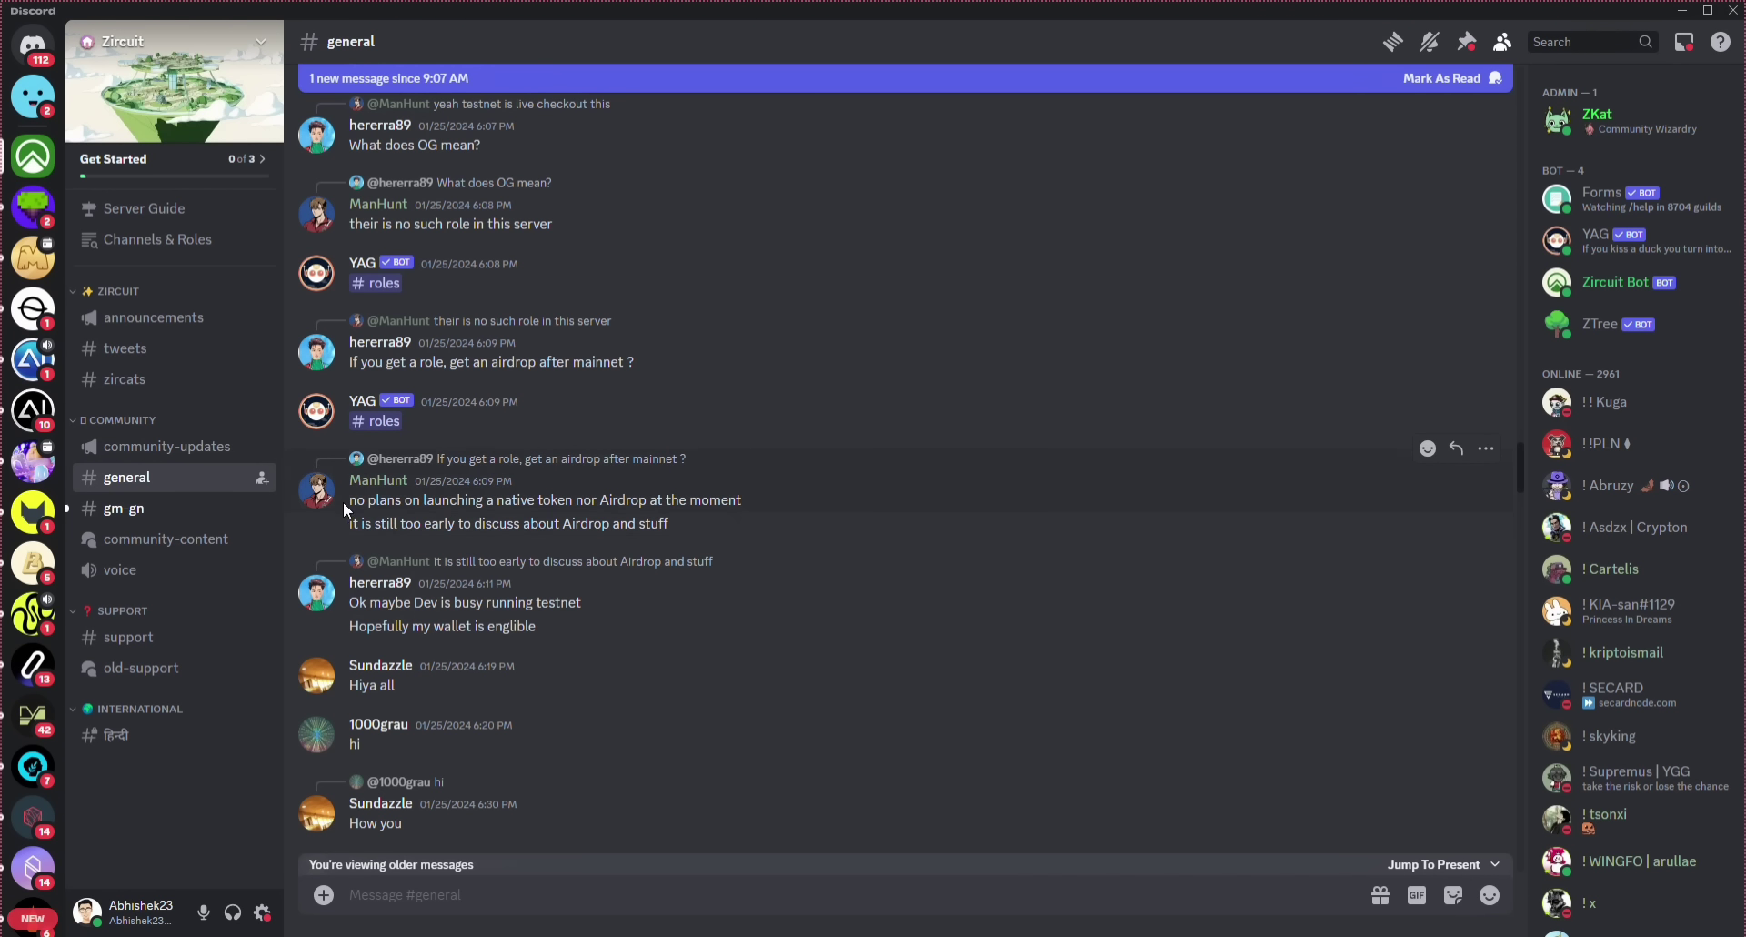
drag(353, 524, 563, 536)
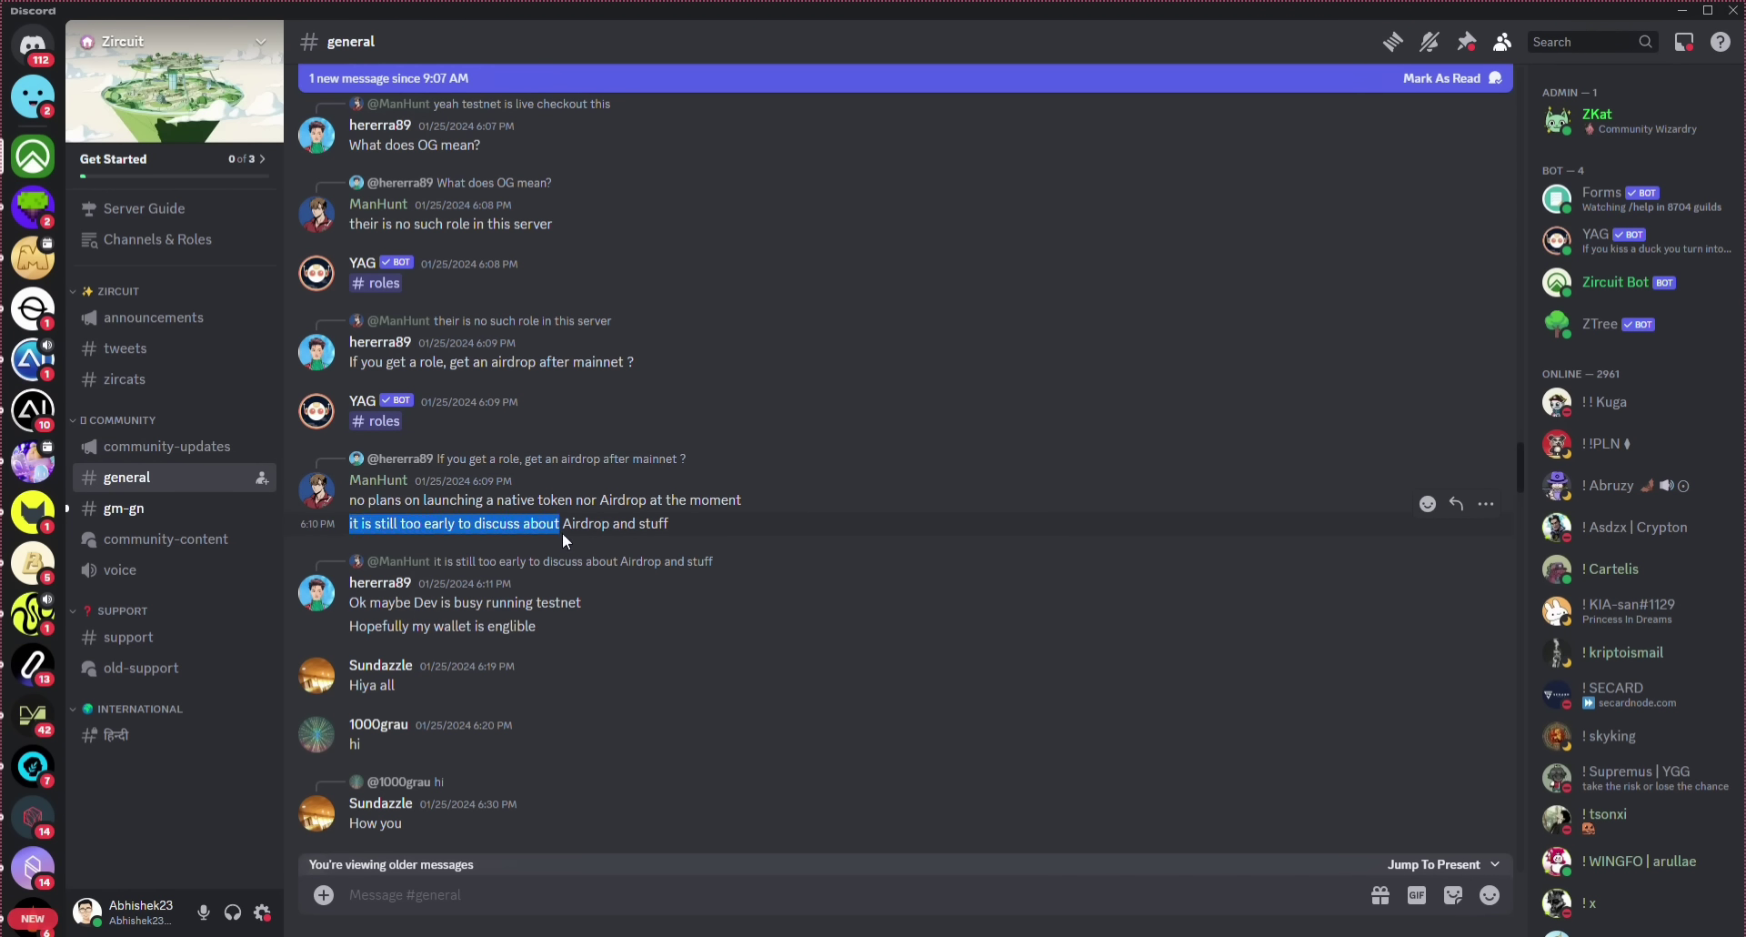
click(760, 487)
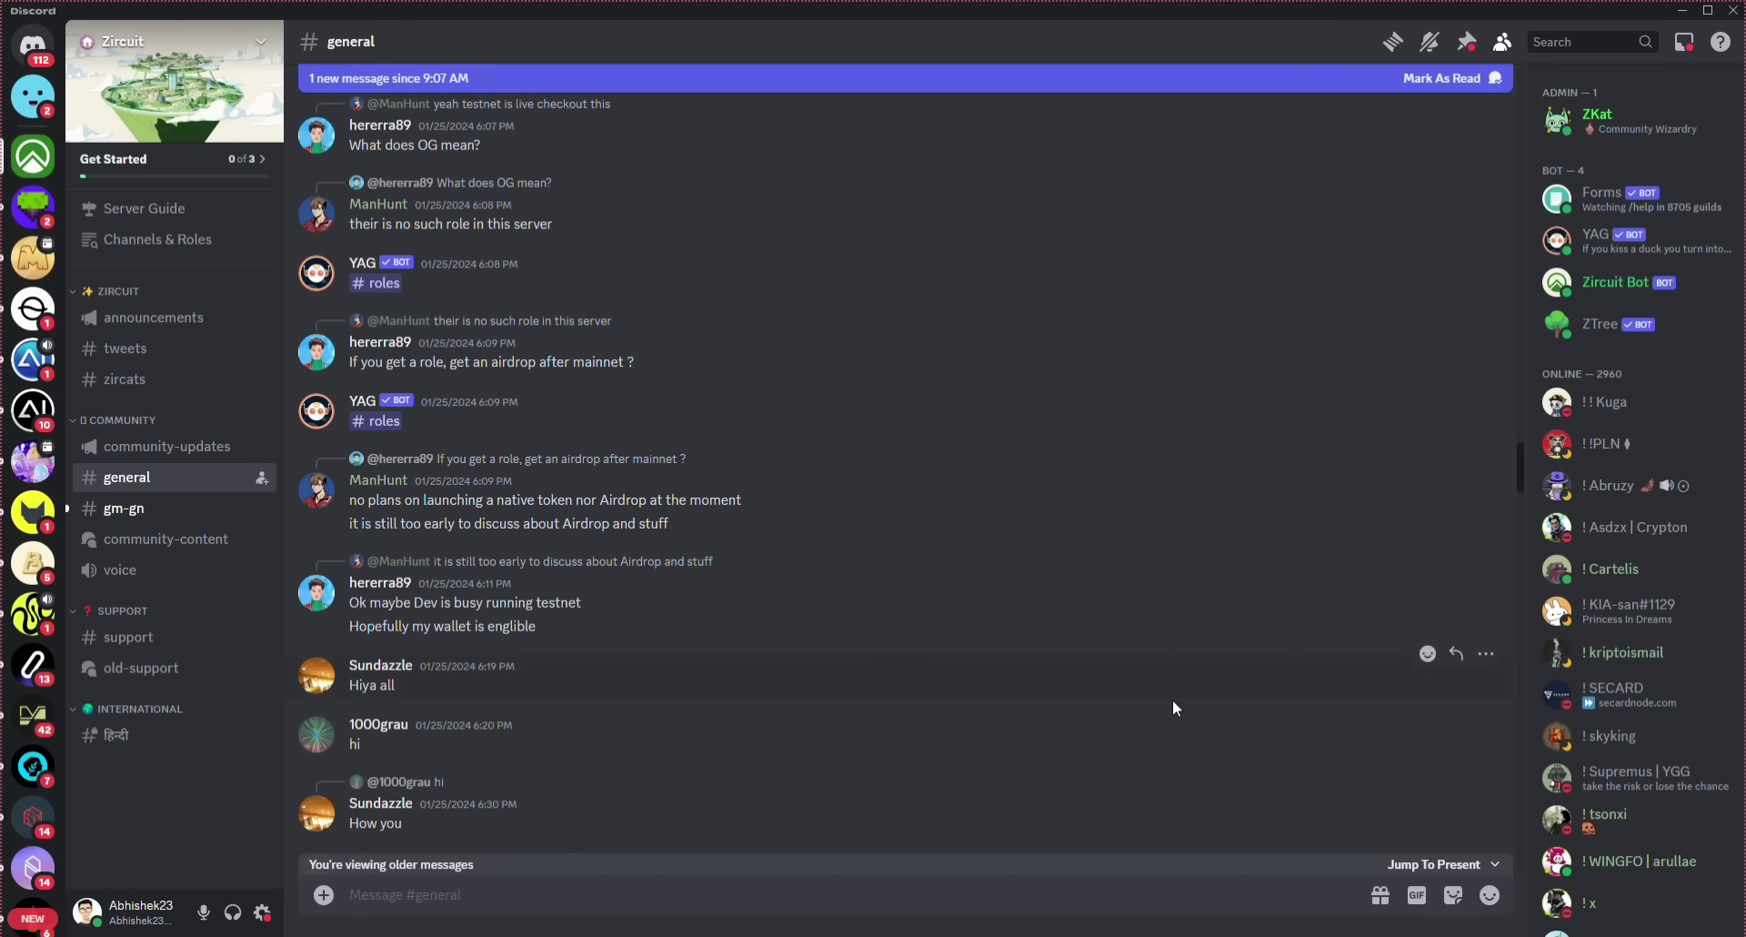
key(alt+Tab)
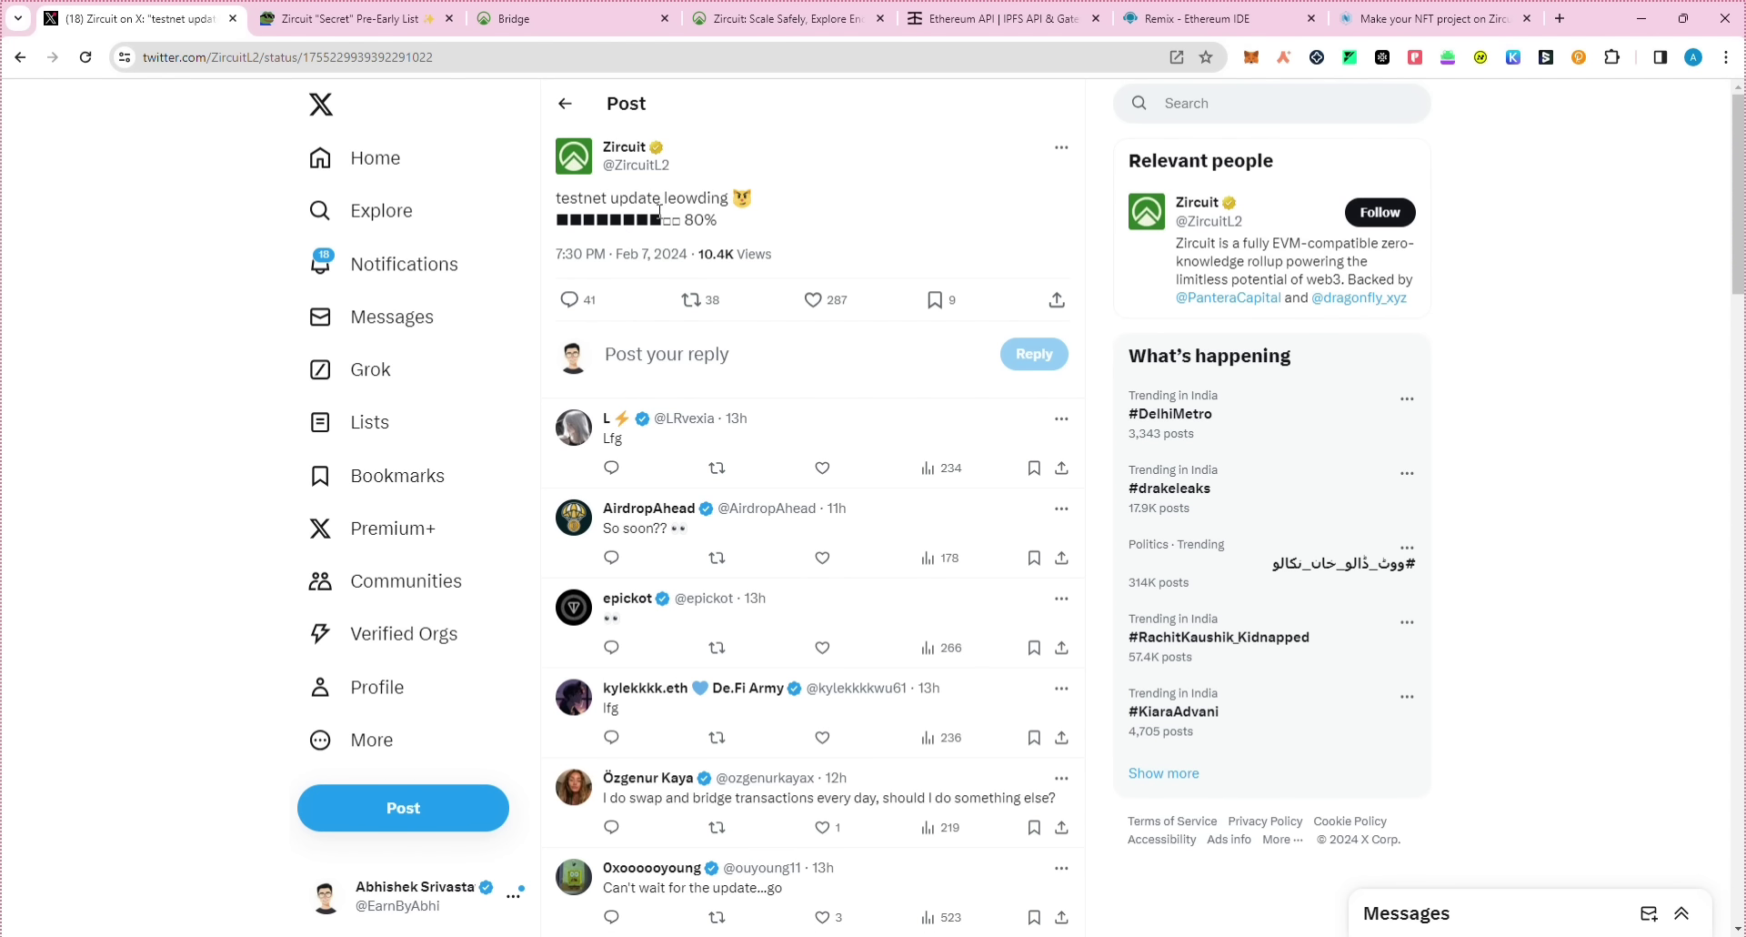
Step: Try to connect MetaMask to the Zircuit Testnet from Zircuit's website, and inspect the Sepolia-to-Zircuit bridge page and network request
click(700, 20)
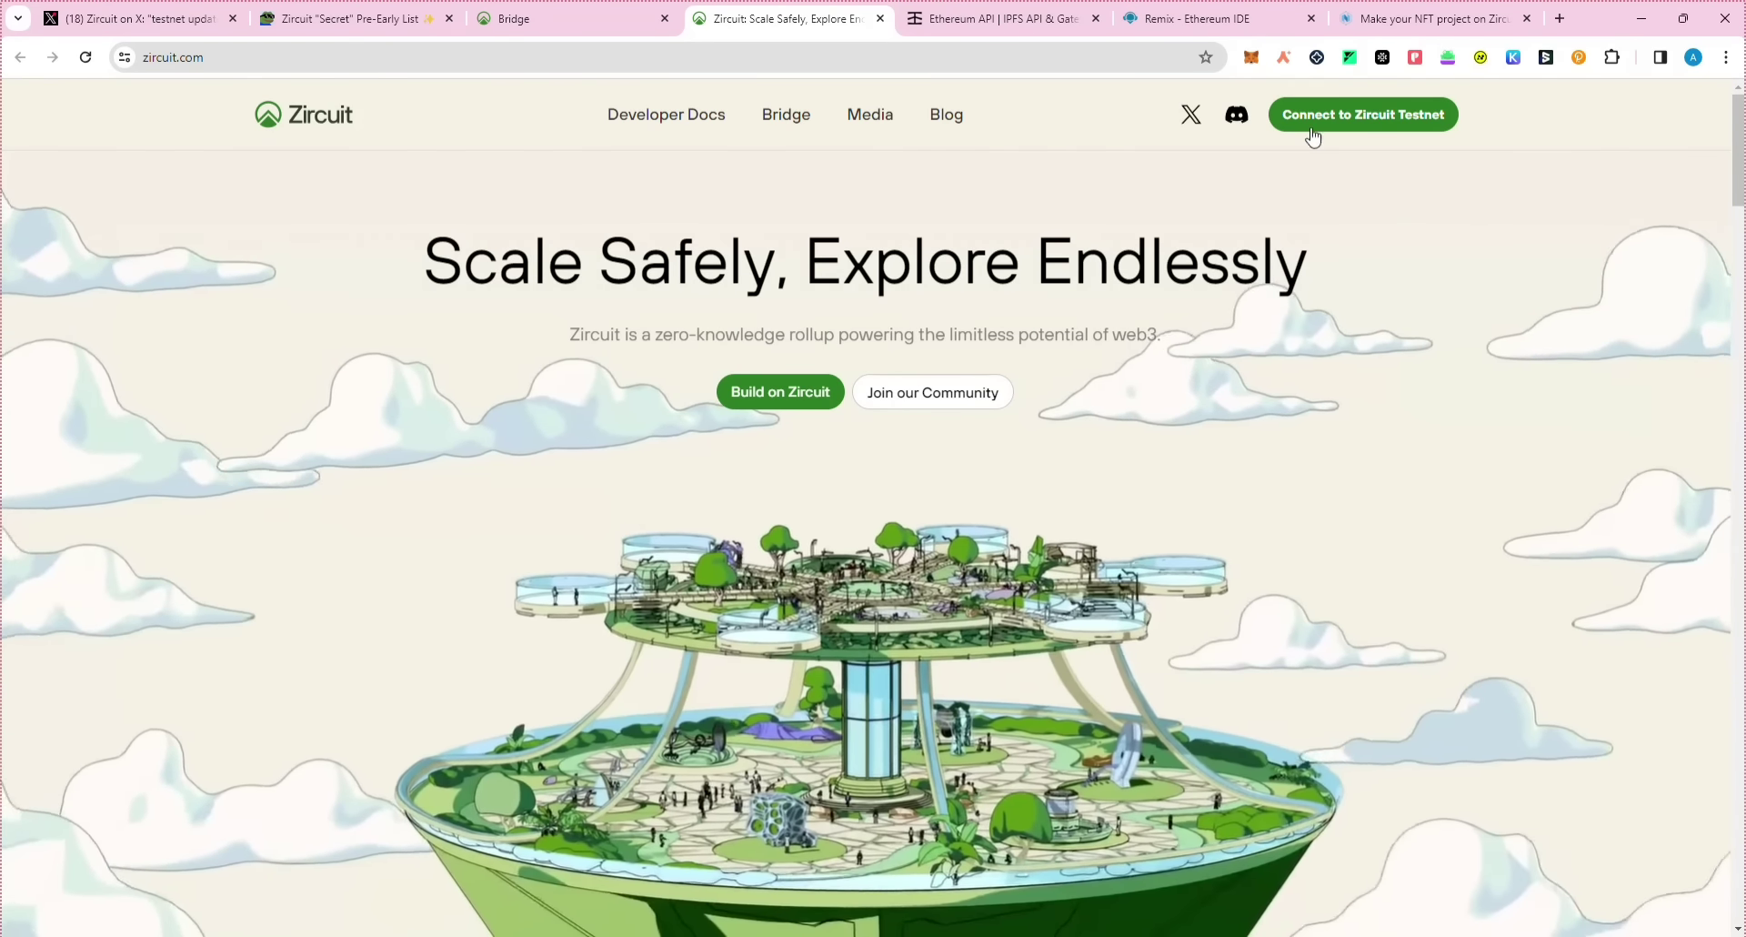
click(1313, 137)
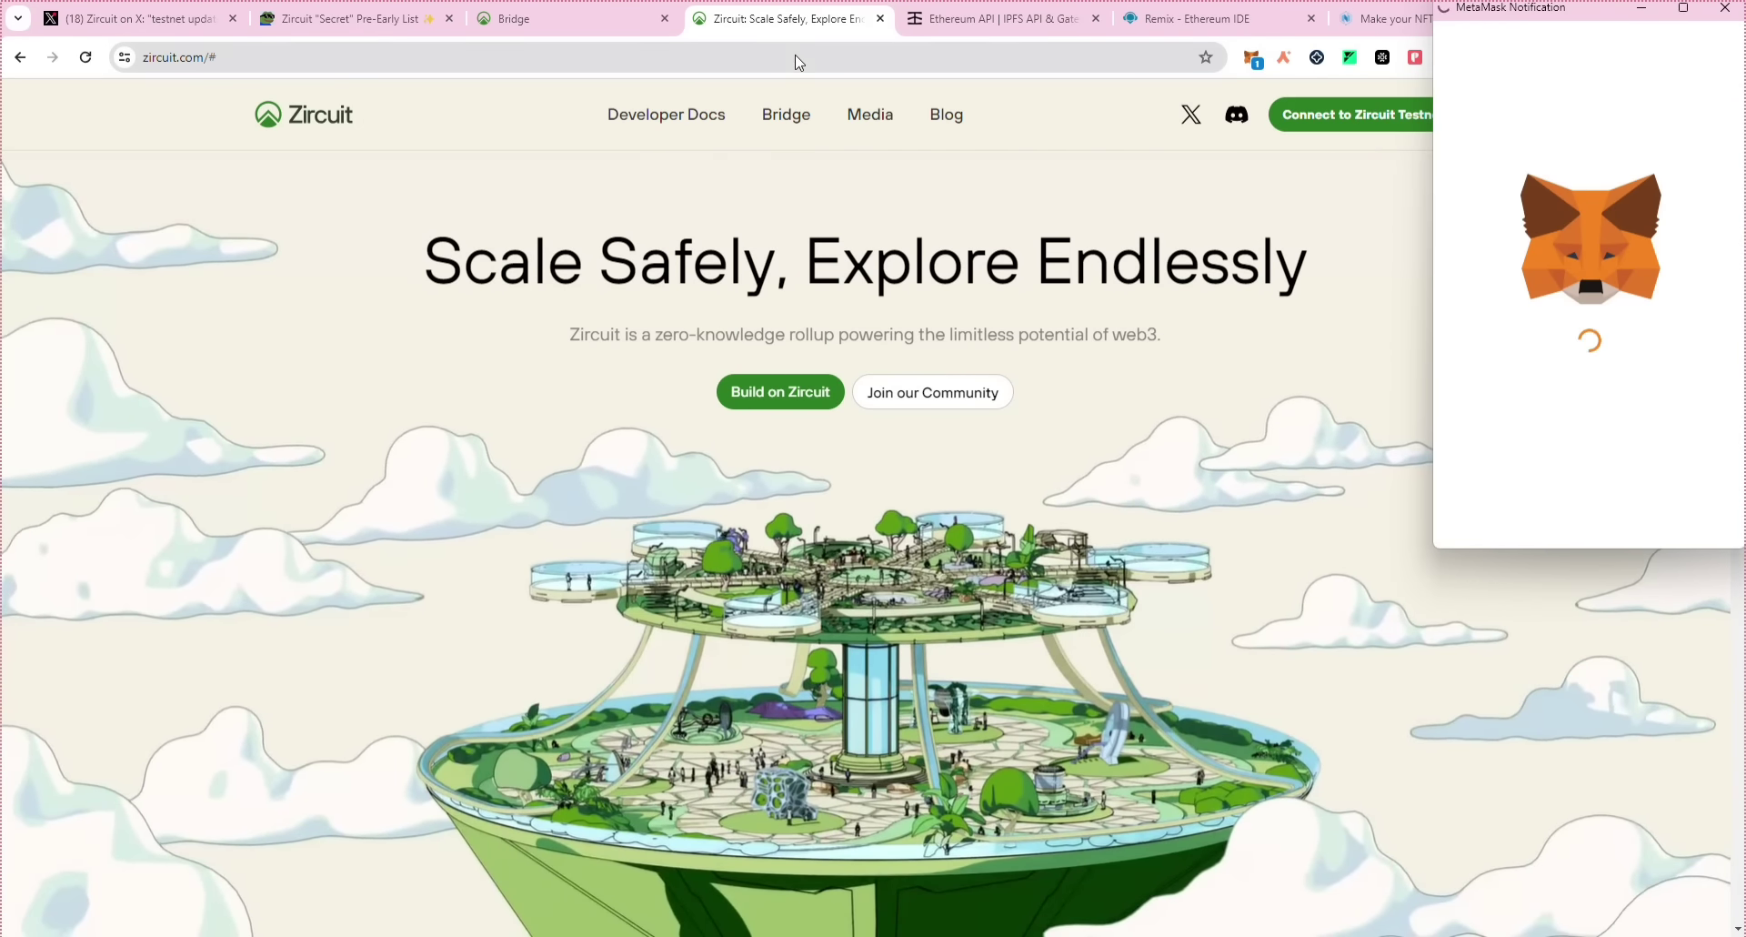
drag(564, 18, 782, 19)
scroll(1590, 363, down, 5)
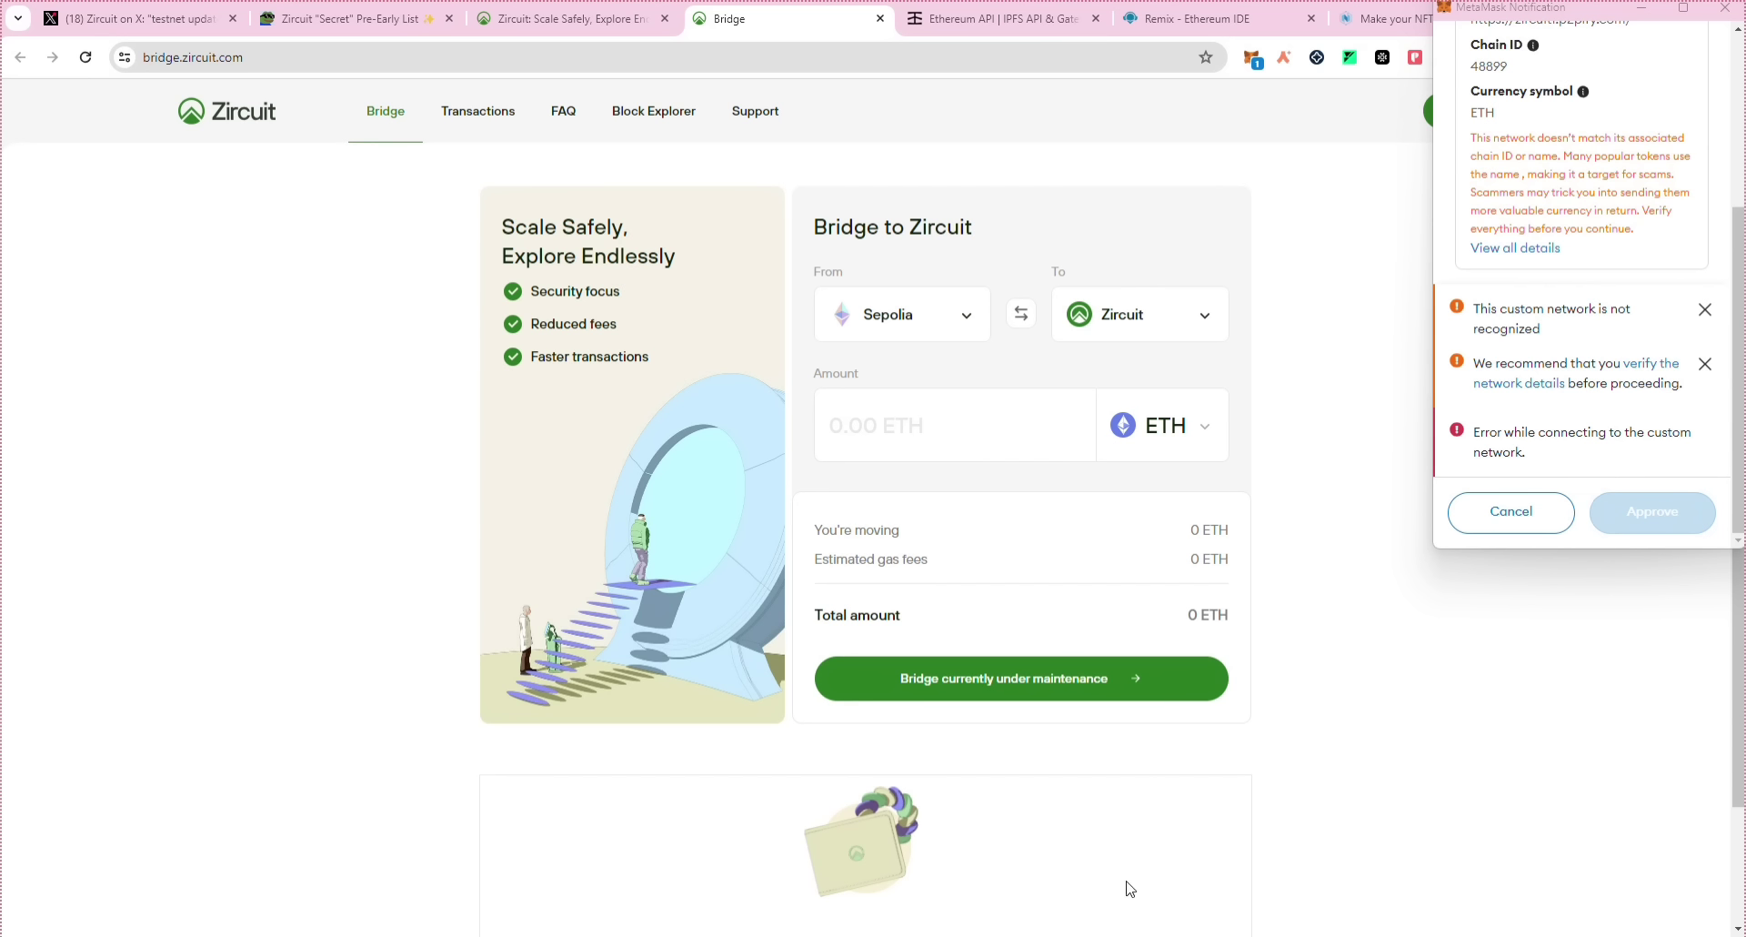
Step: In Discord, highlight the reply about network upgrades in Zircuit's general channel, and return to Chrome
key(alt+Tab)
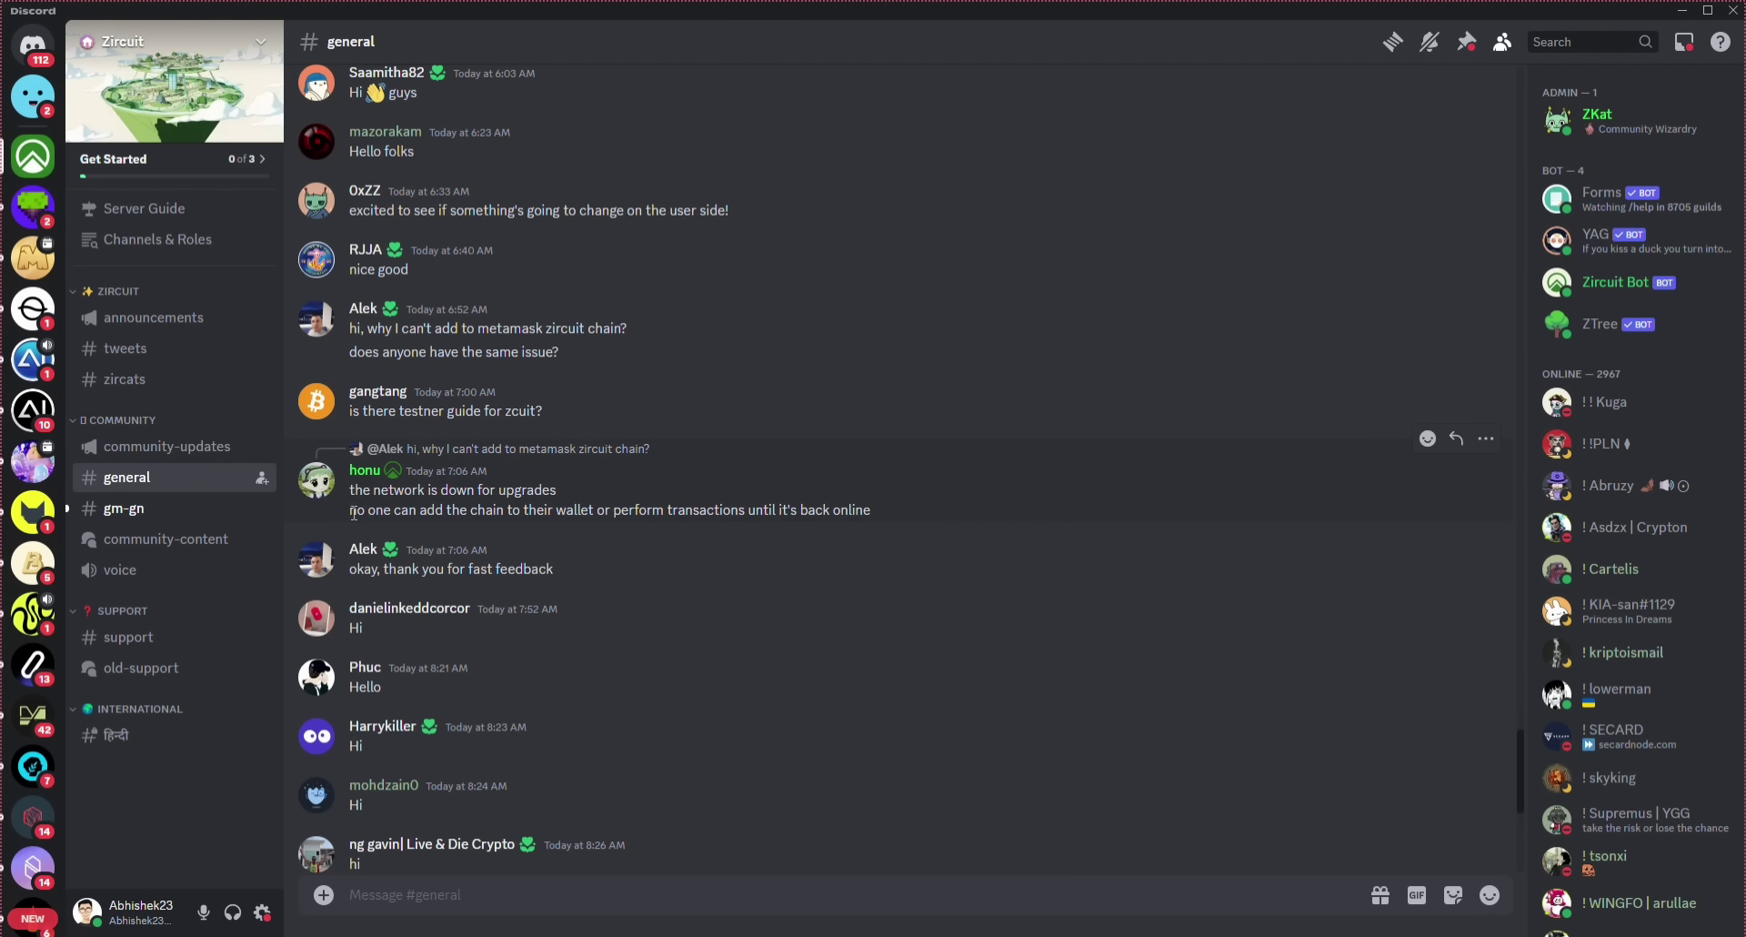
drag(350, 491, 522, 488)
click(697, 487)
key(alt+Tab)
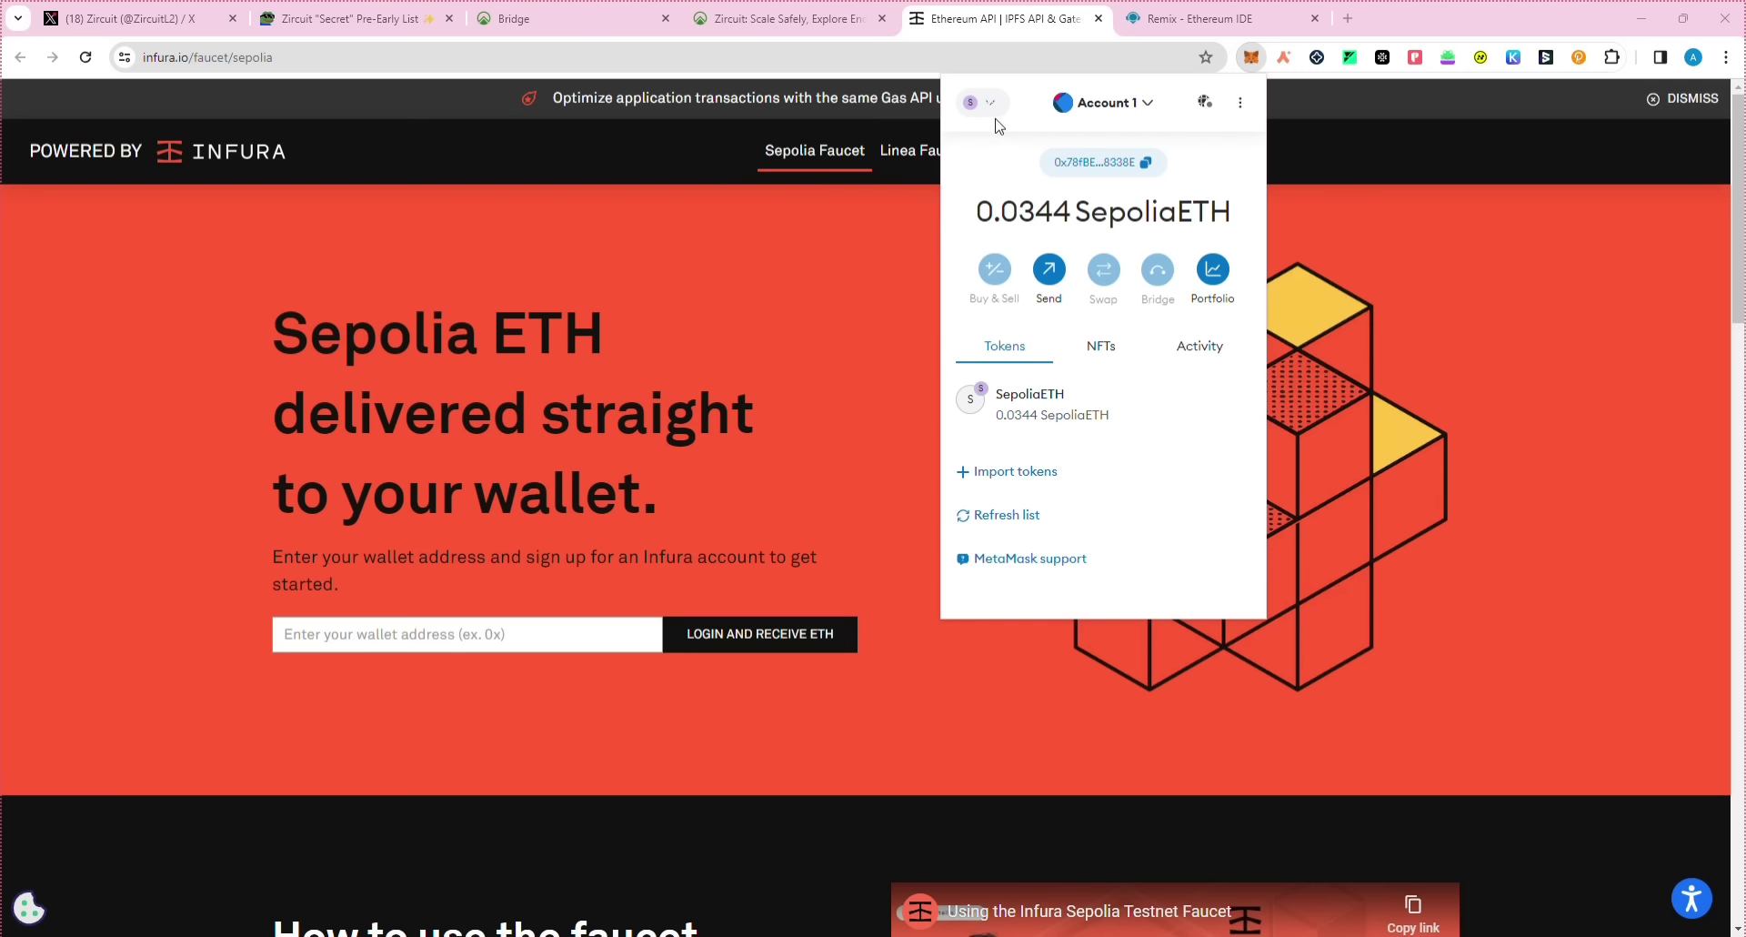
Step: Look through MetaMask's network list, including the test networks, and close the wallet
click(991, 113)
scroll(1021, 370, down, 6)
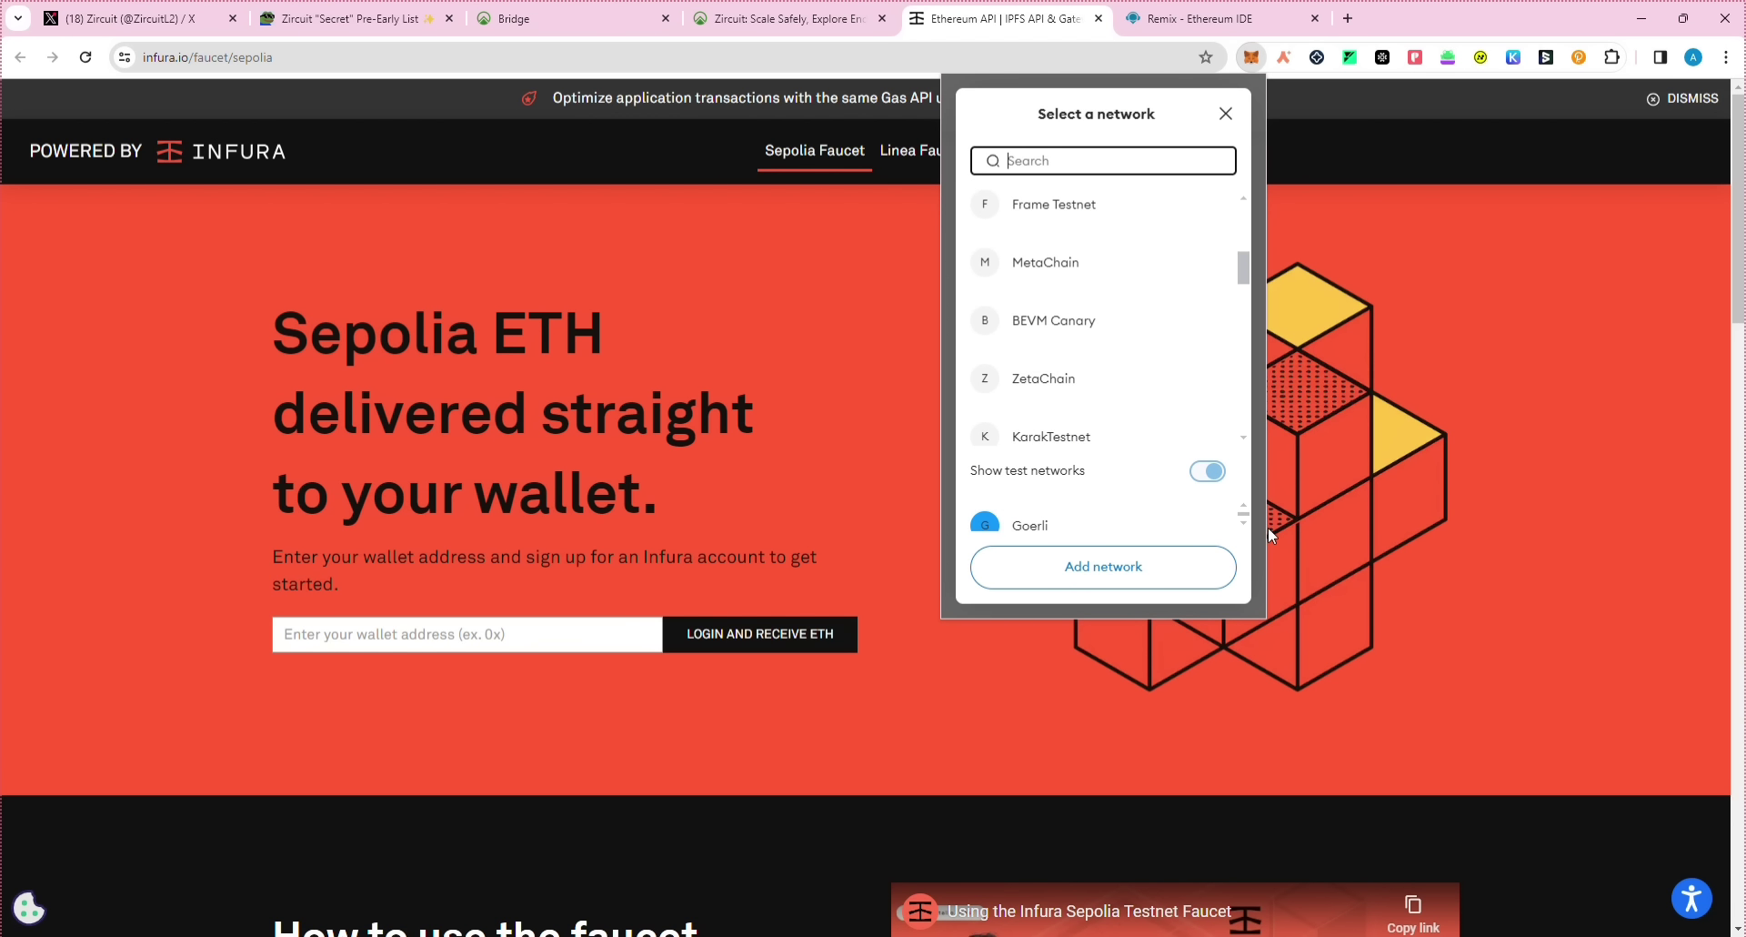
scroll(1181, 523, down, 1)
click(1180, 523)
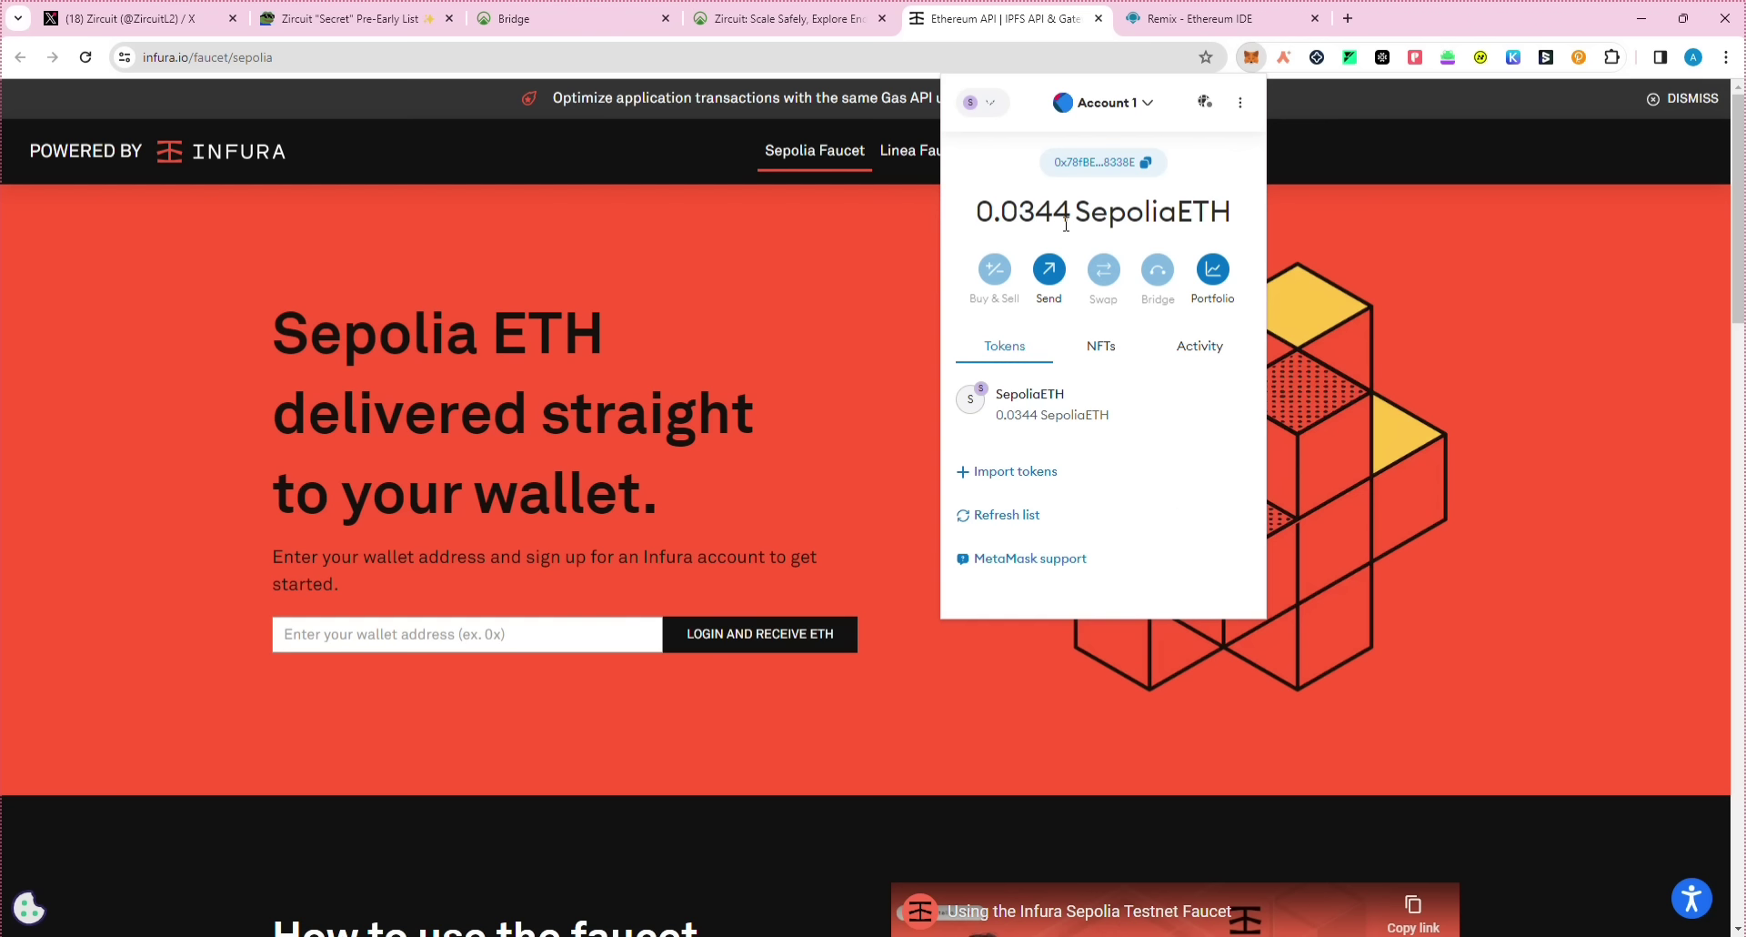
click(584, 550)
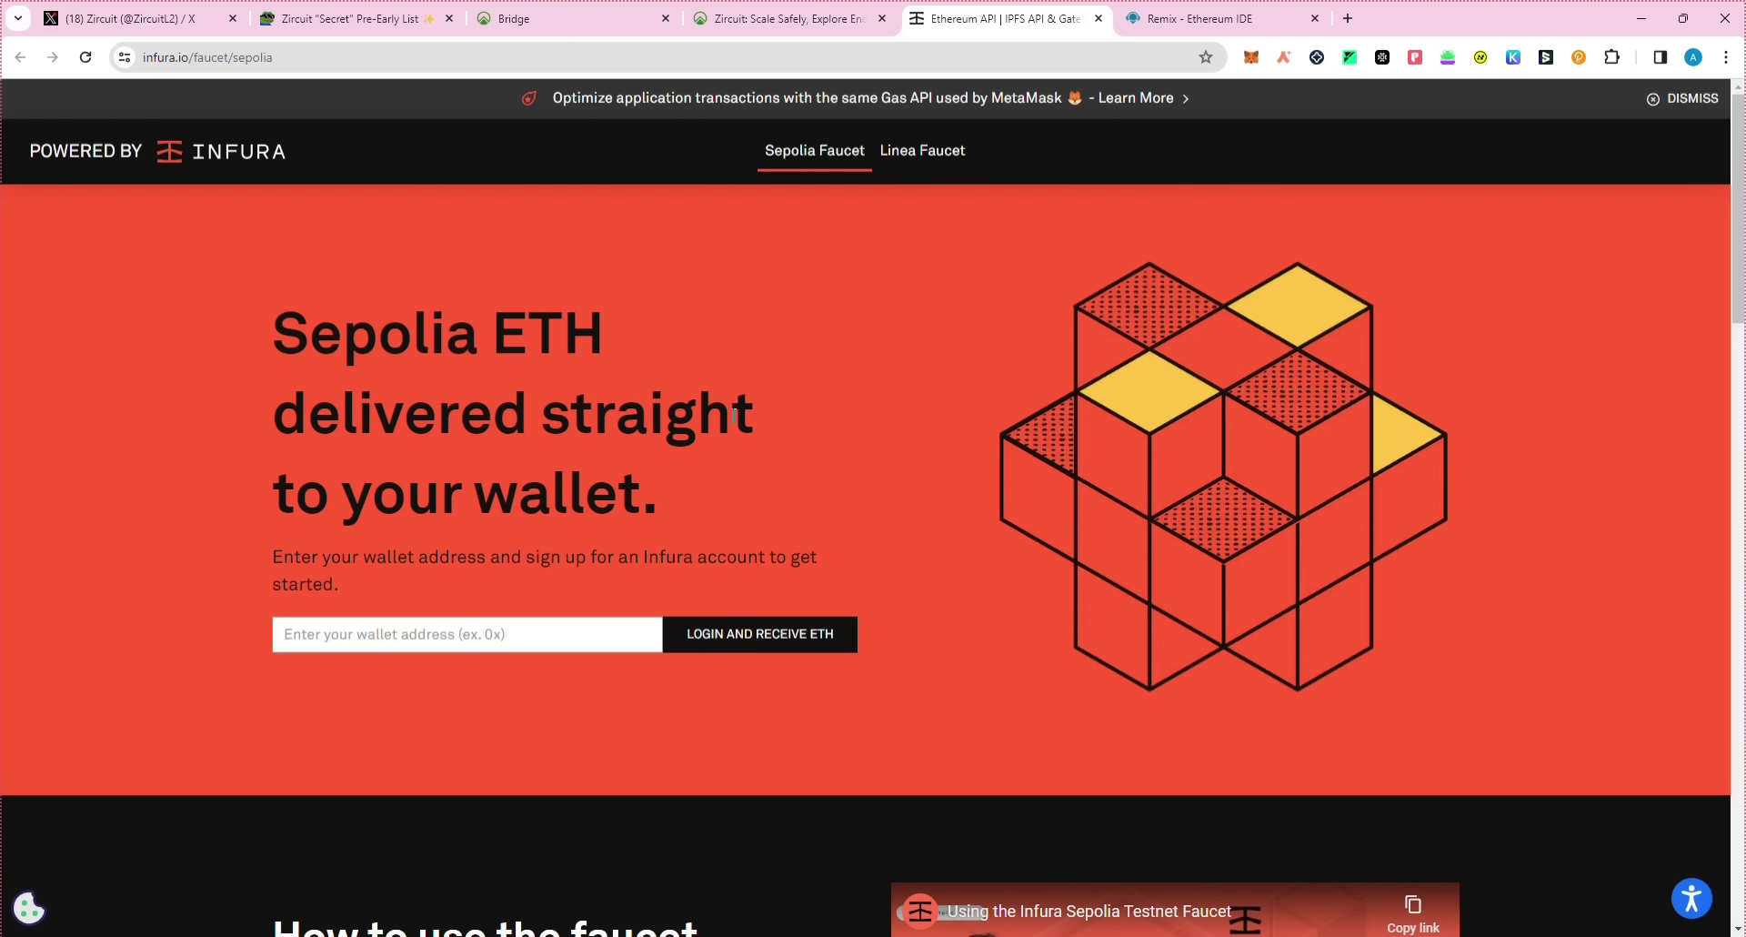
Step: On the Zircuit bridge page, request adding the Zircuit network to MetaMask and reverse the bridge direction to Zircuit-to-Sepolia
click(578, 14)
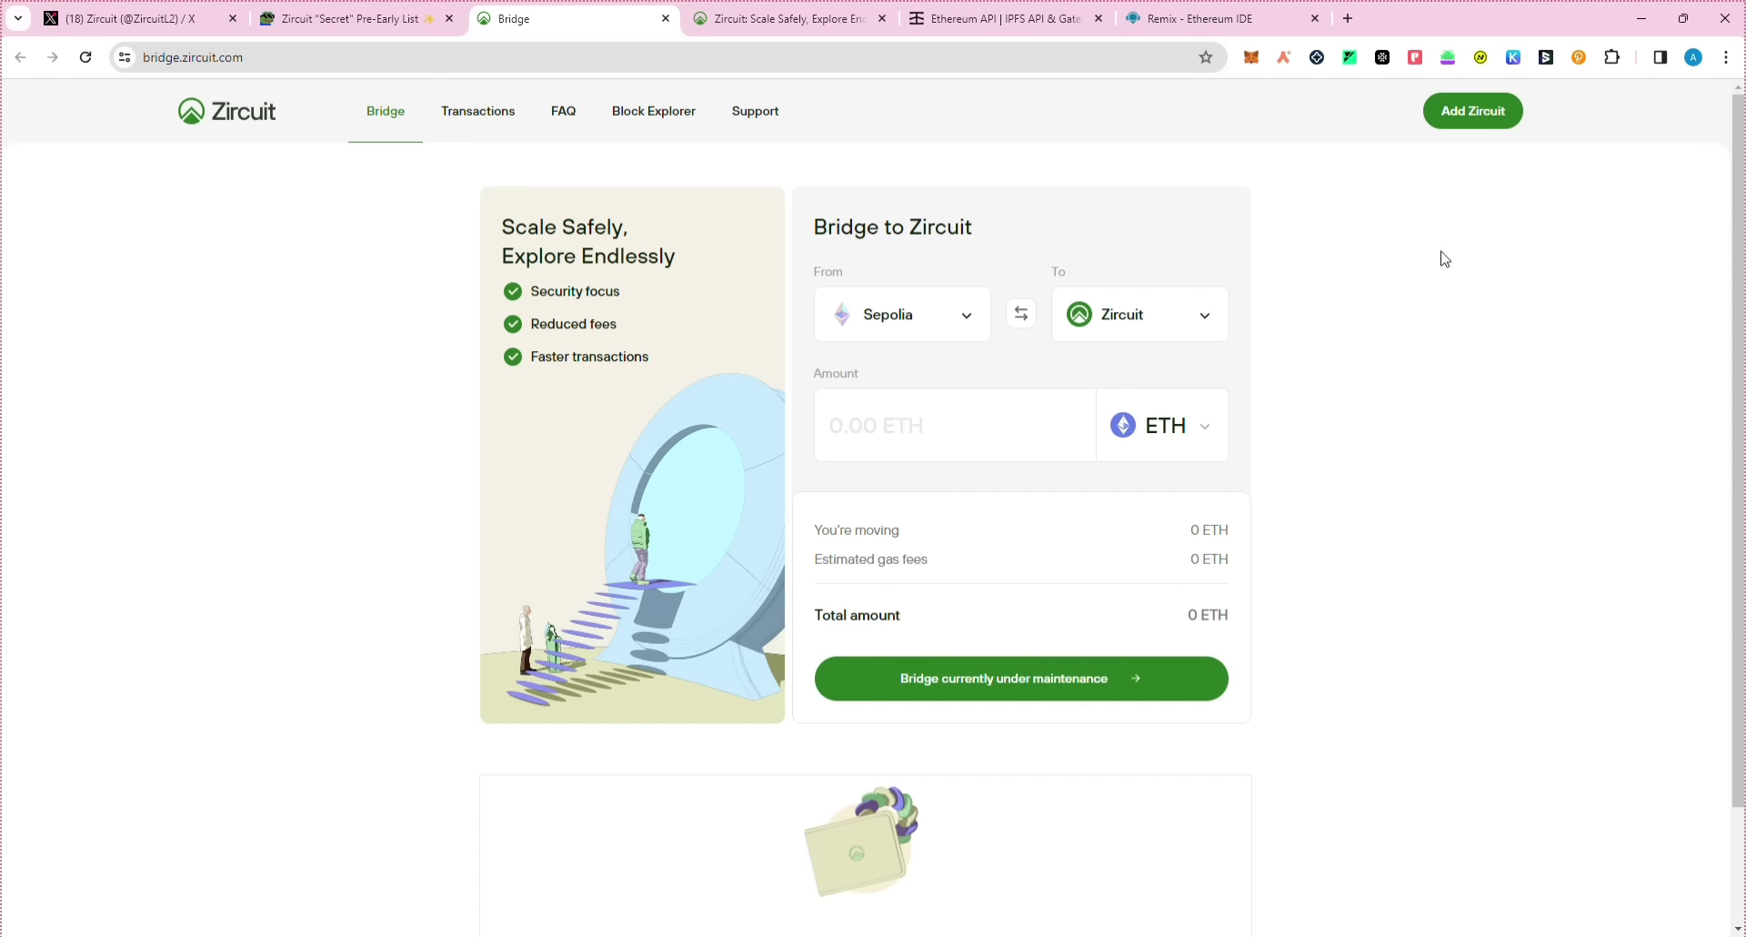
click(1466, 111)
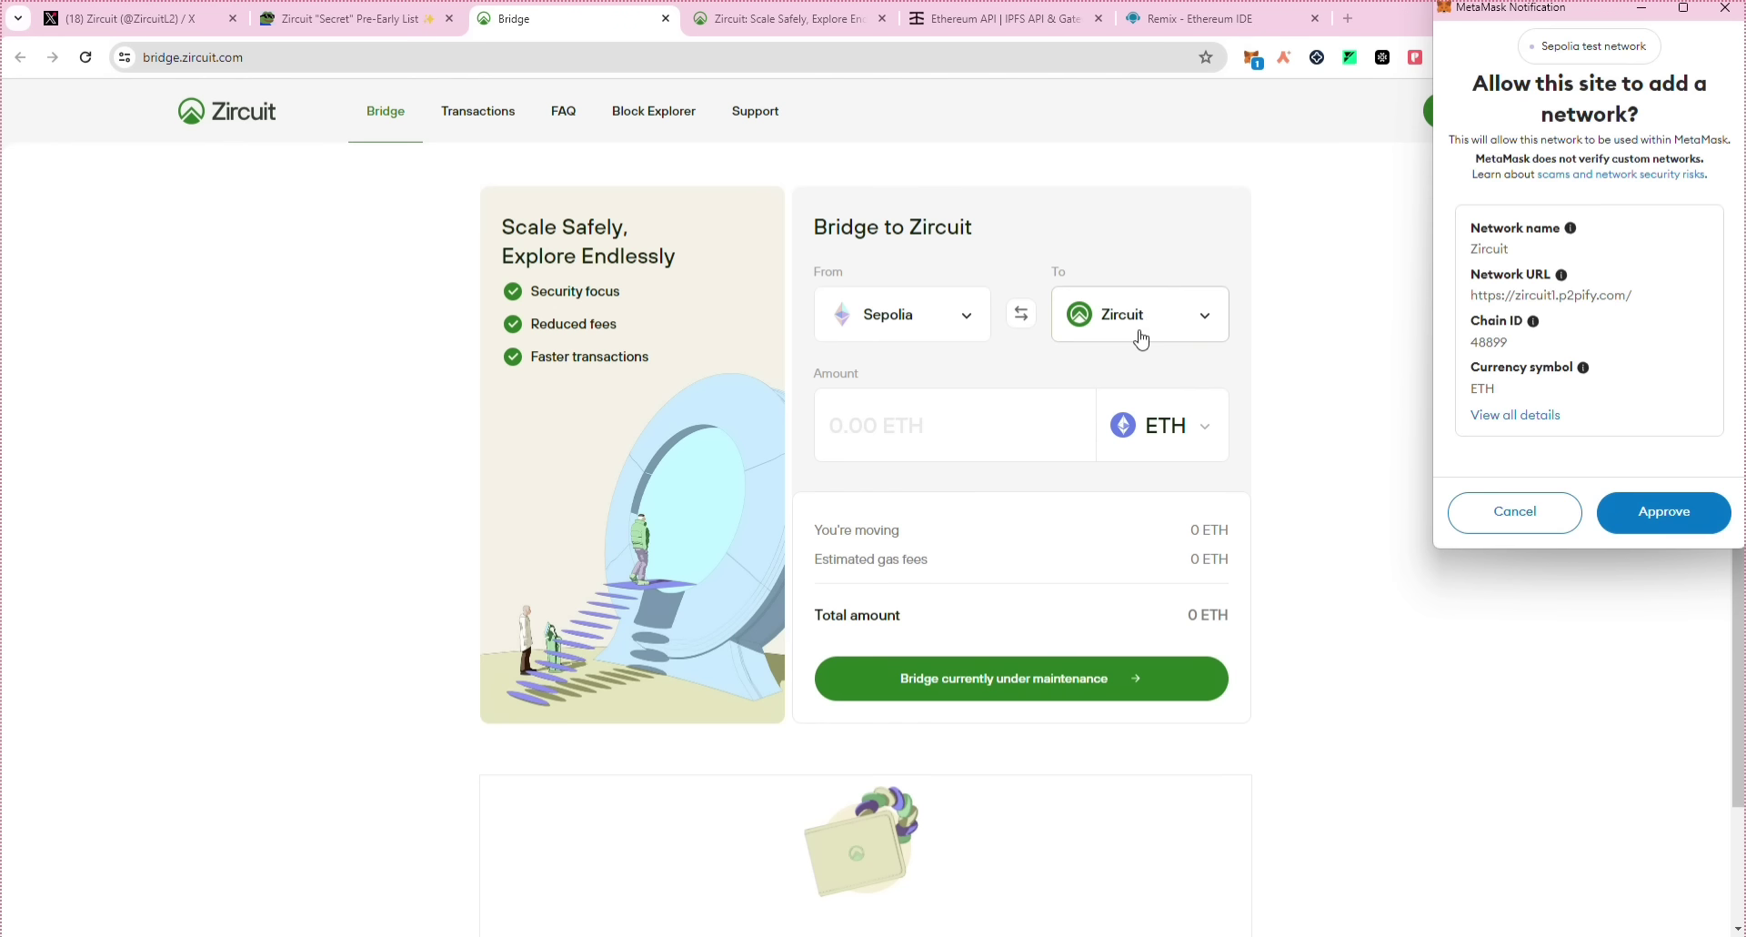
click(1020, 317)
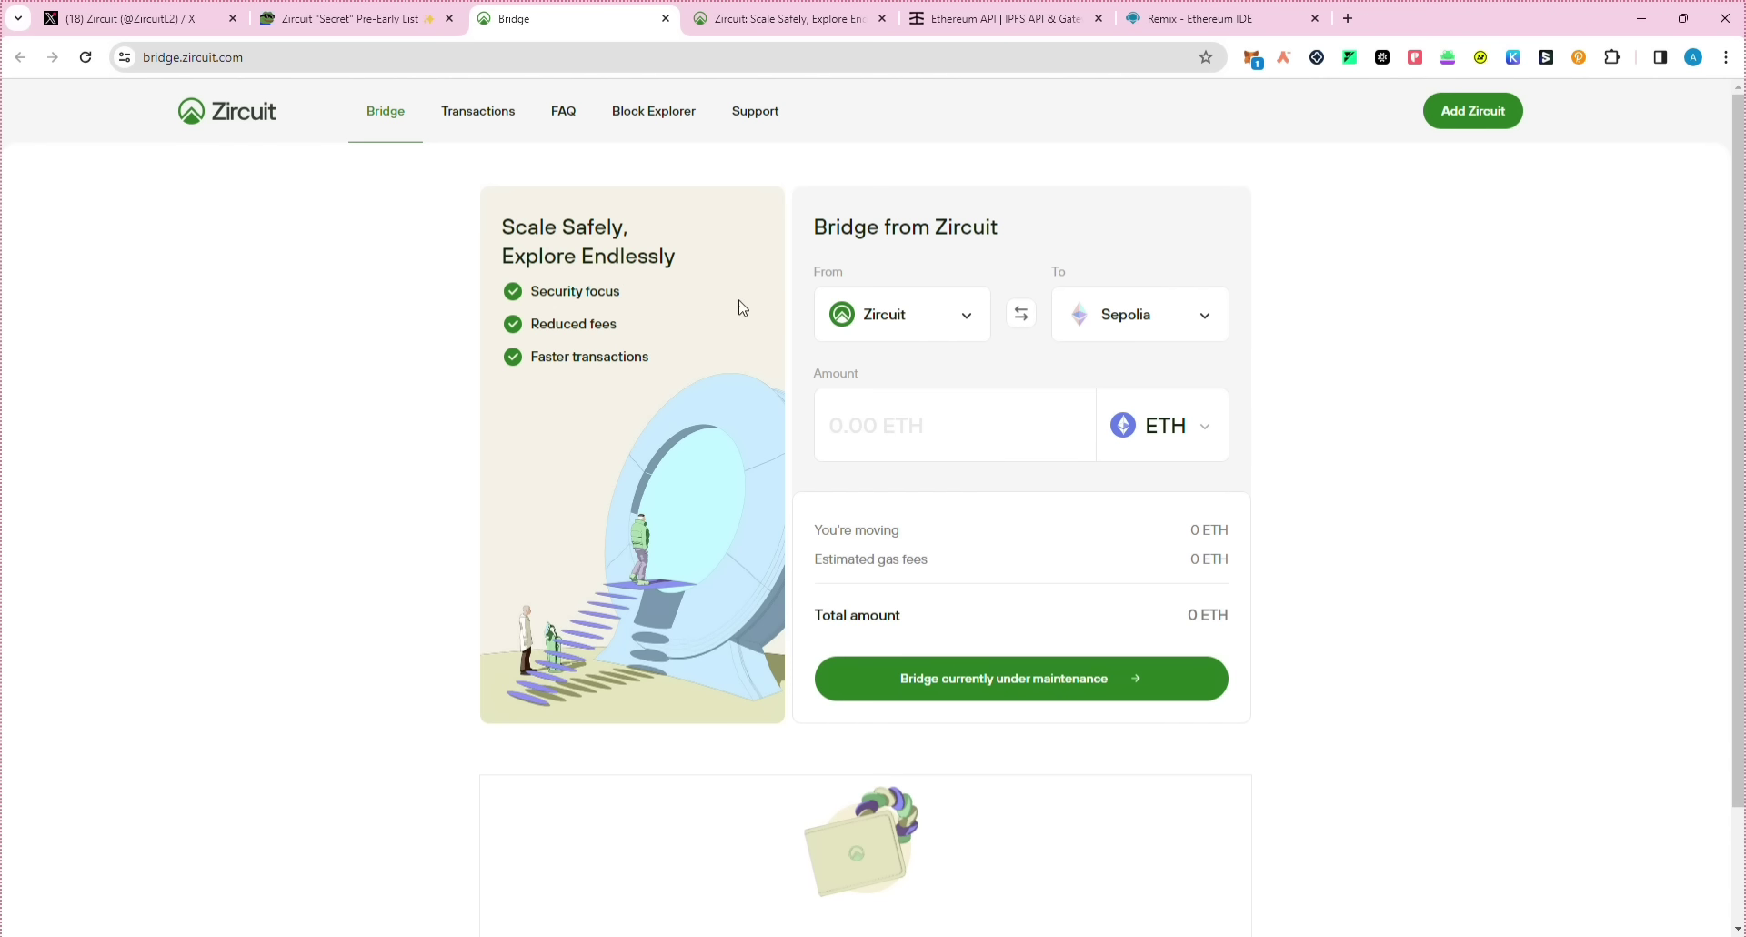
Step: Switch to Remix and review MetaMask's pending request to add the Zircuit network
click(777, 19)
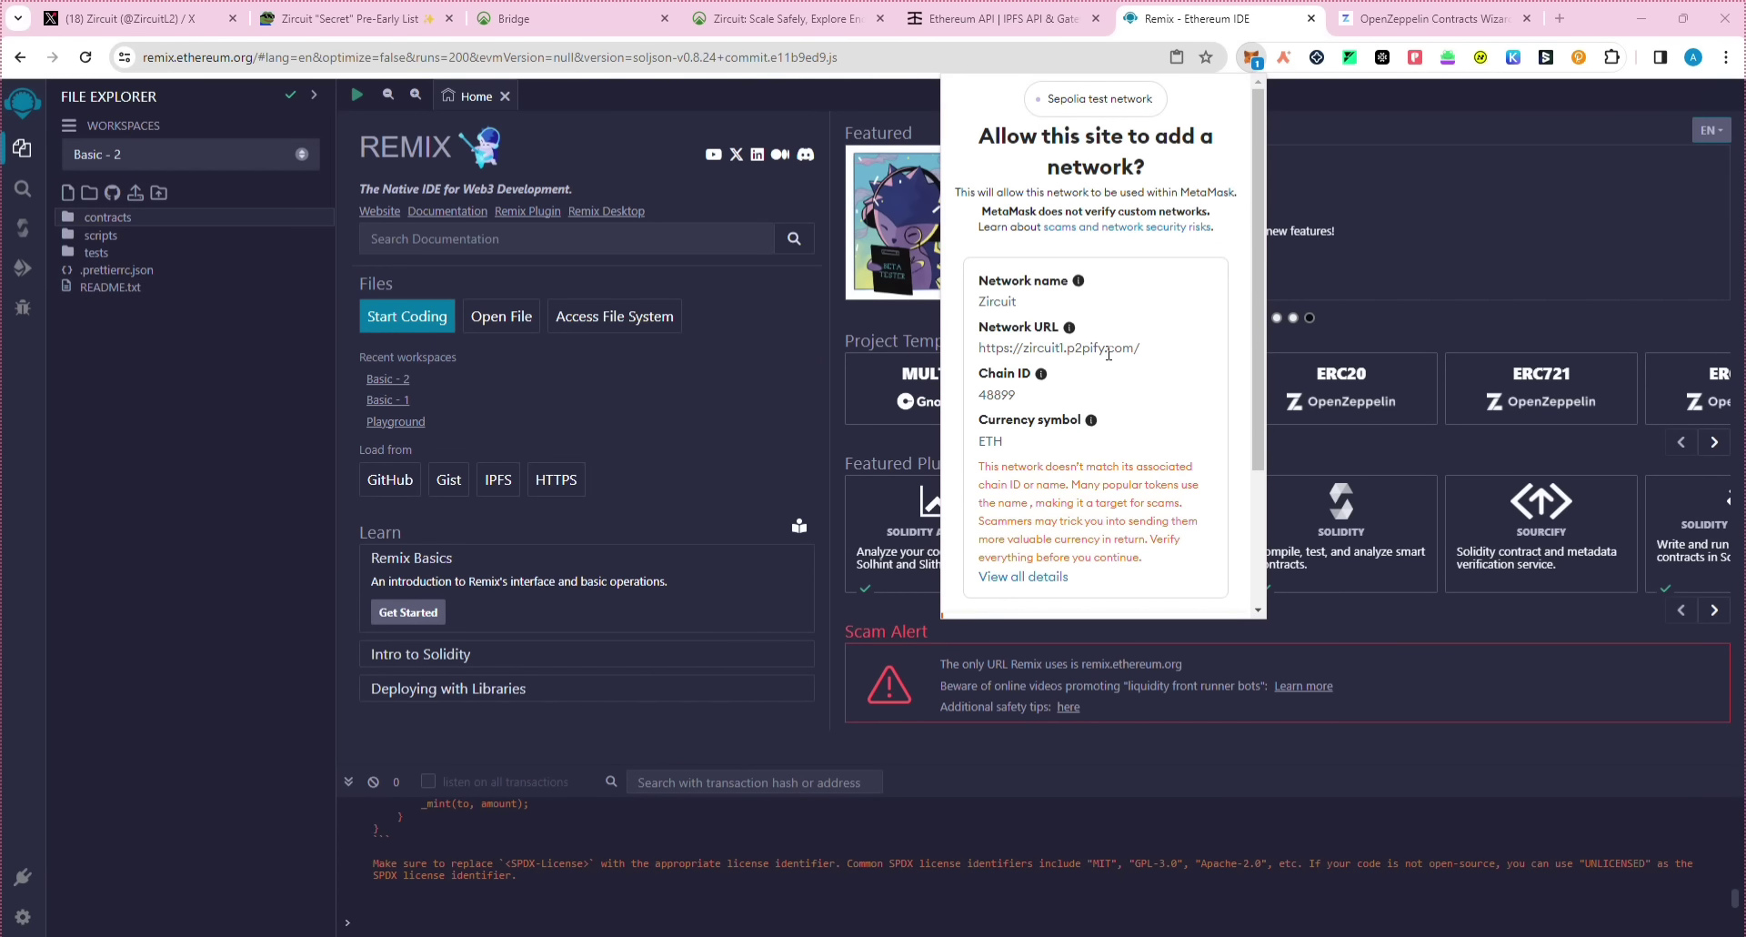
scroll(1109, 364, down, 1)
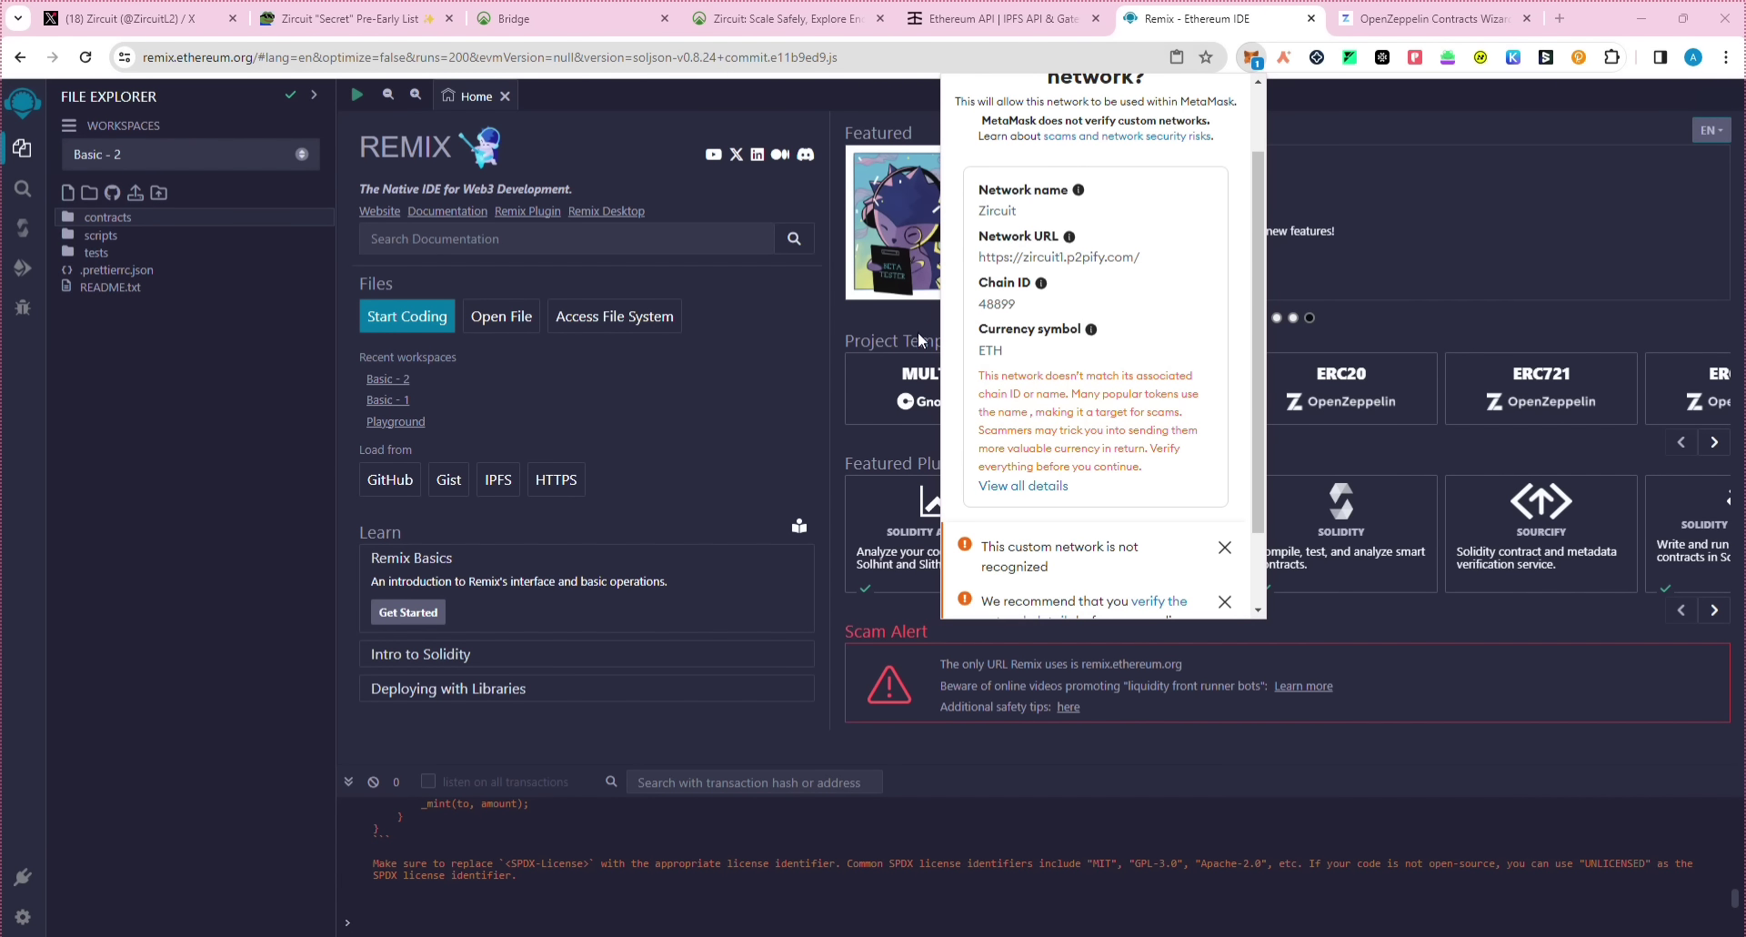
scroll(1092, 273, up, 2)
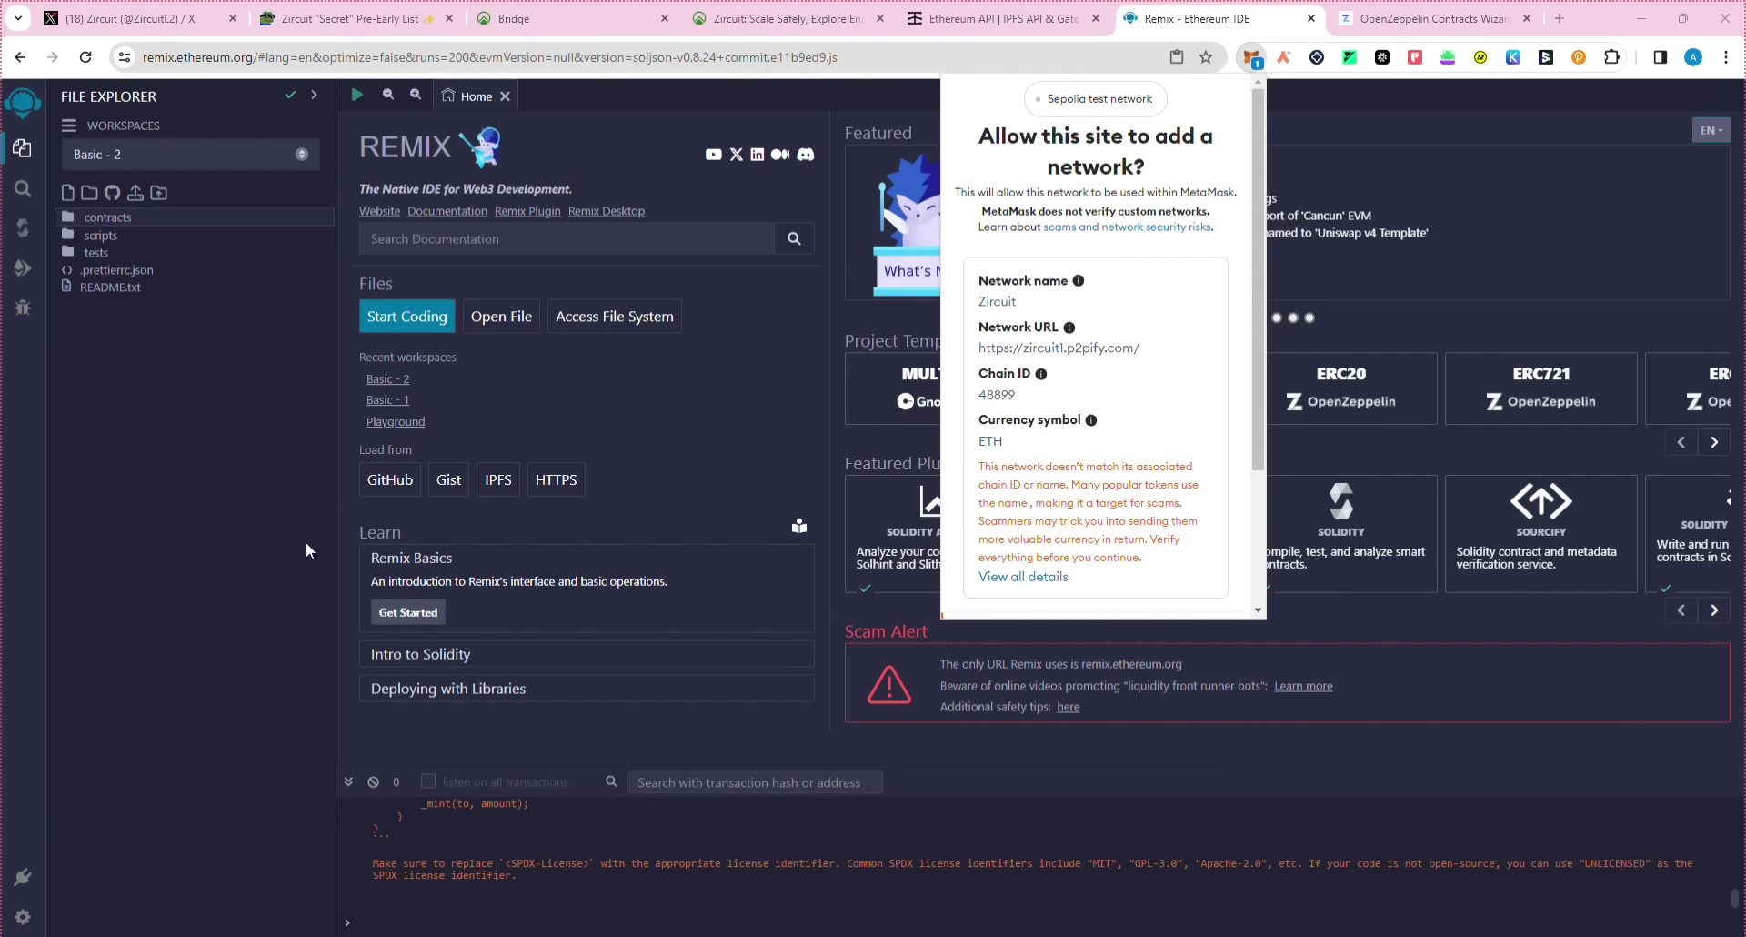
click(183, 493)
Step: Create a new file named zircuit.sol in the Basic - 2 workspace
click(68, 192)
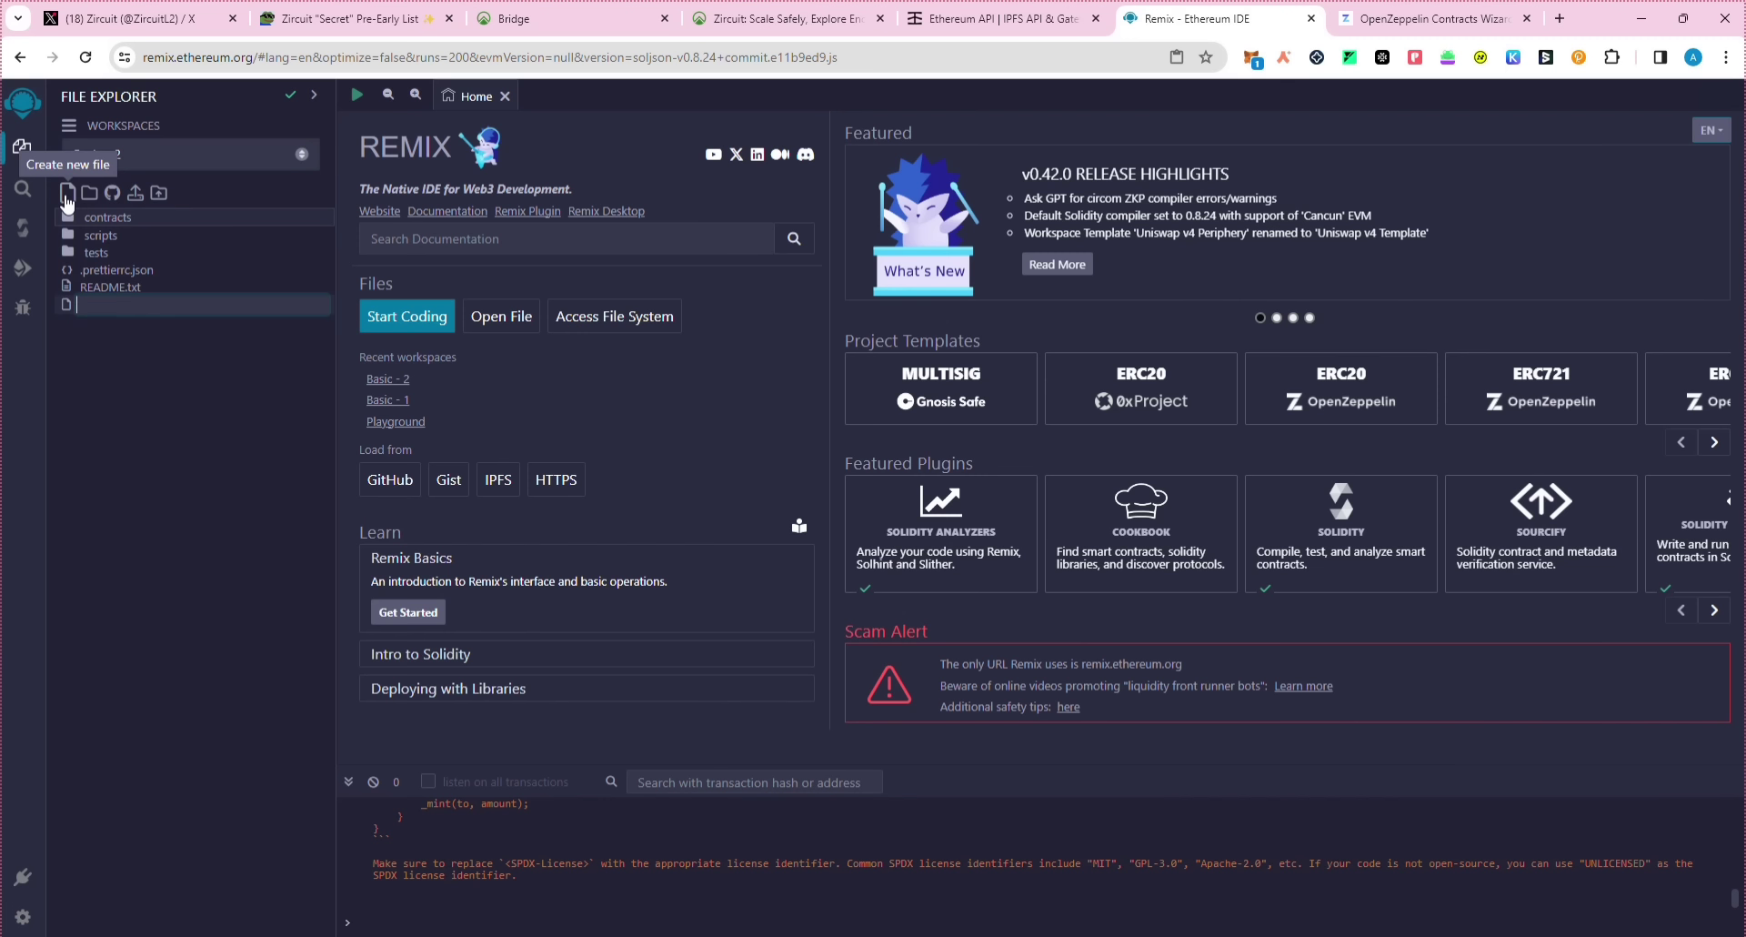
text(zi)
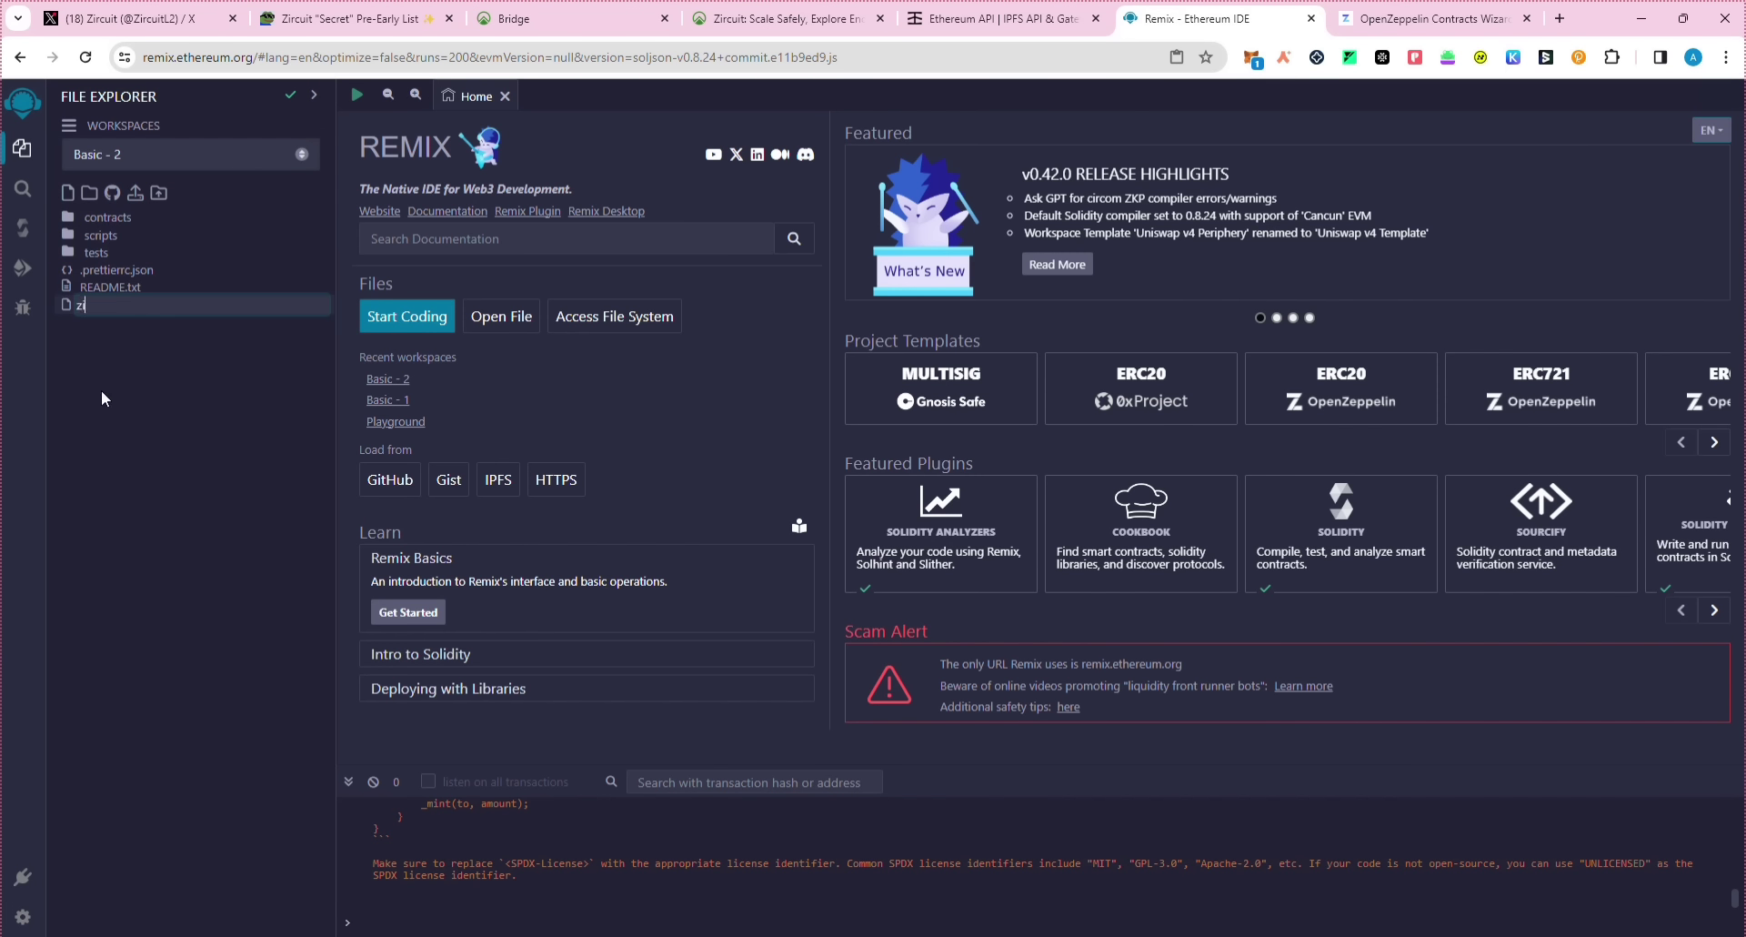
text(rcuit.sol)
key(Return)
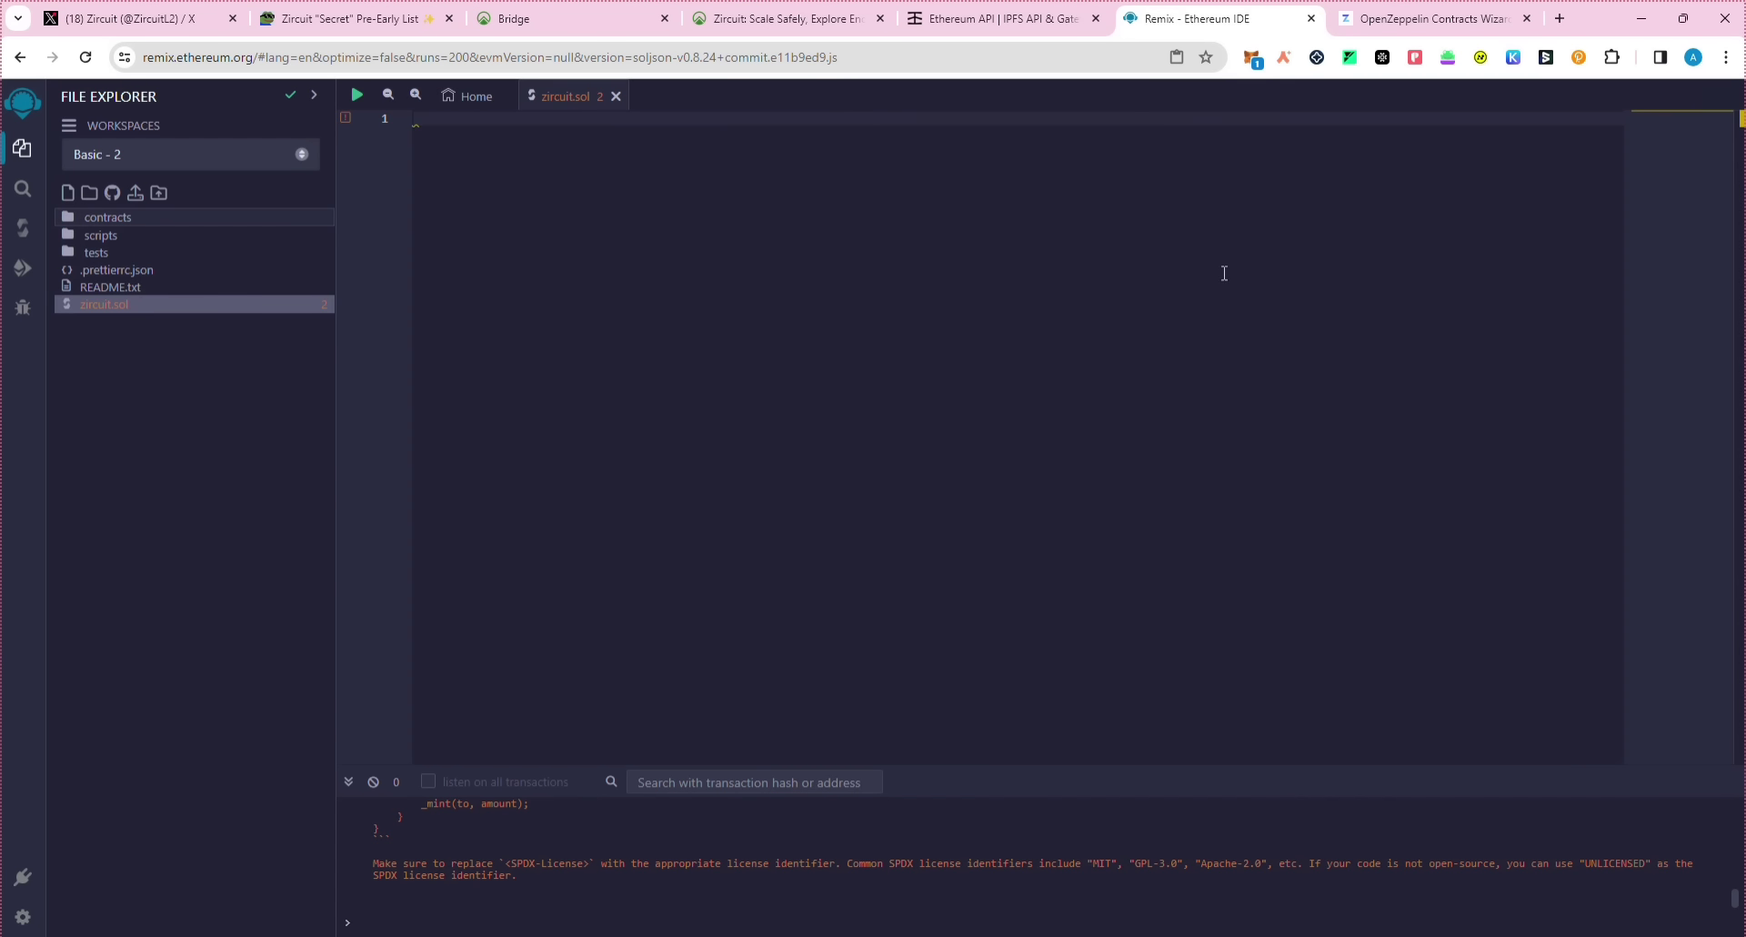
Step: In the OpenZeppelin Contracts Wizard, set the ERC20 token's name to Zircuit and its symbol to ZCT
click(1414, 17)
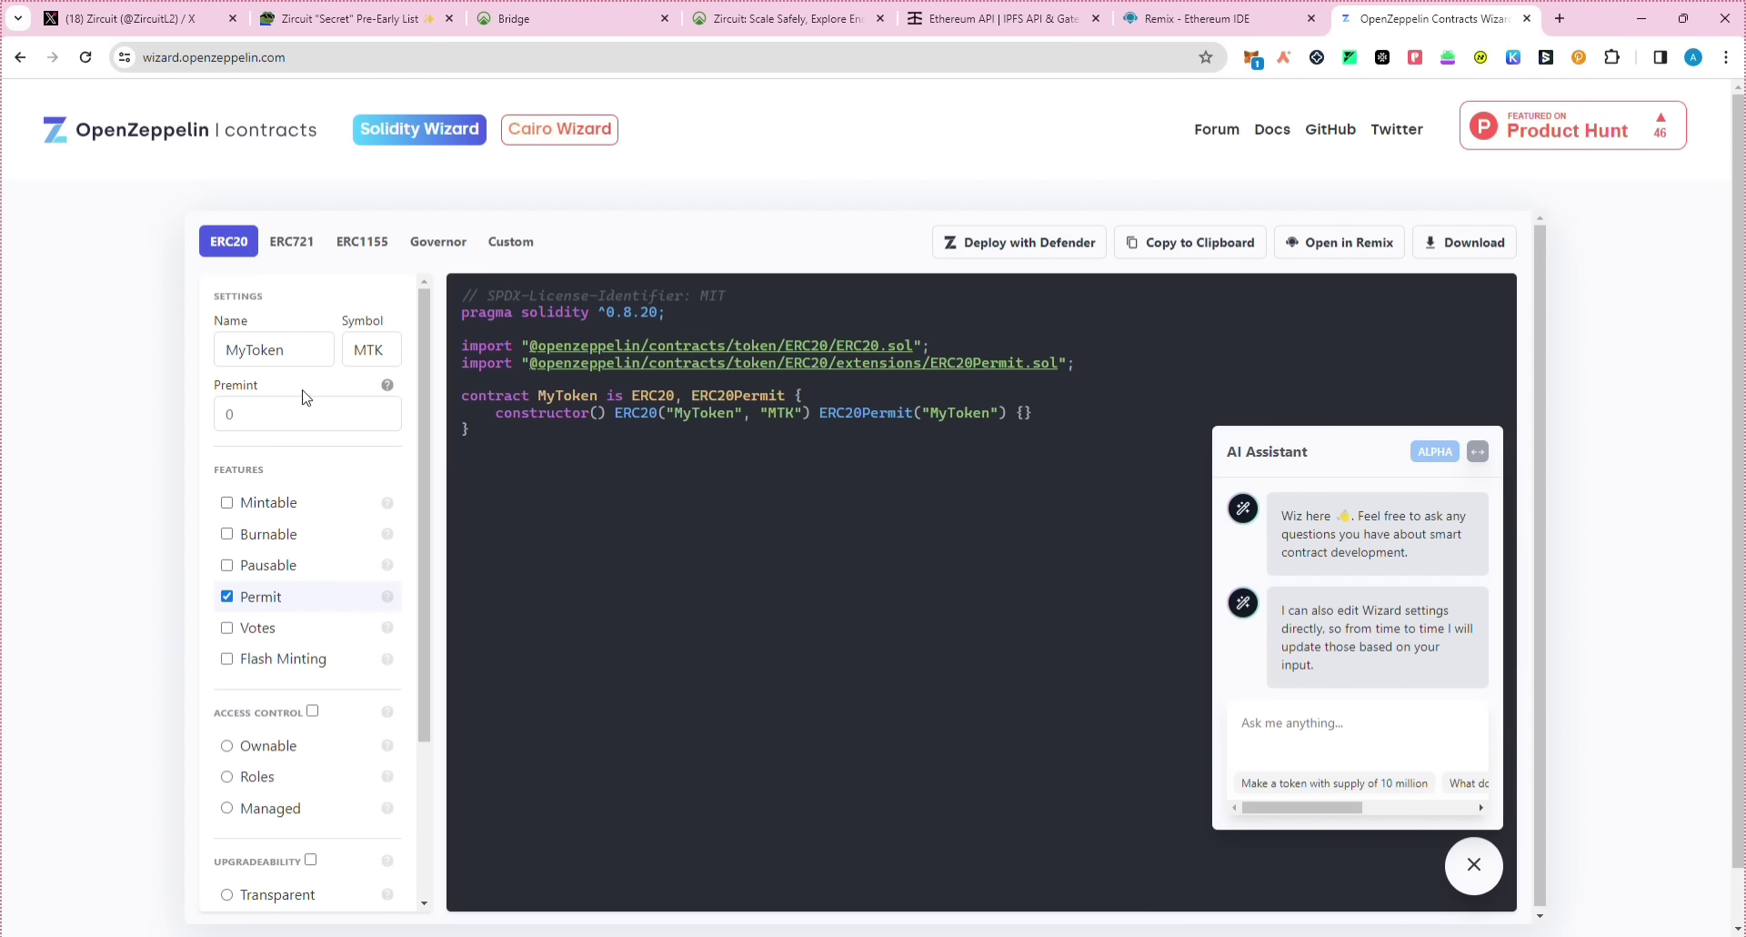
click(301, 355)
key(ctrl+a)
key(BackSpace)
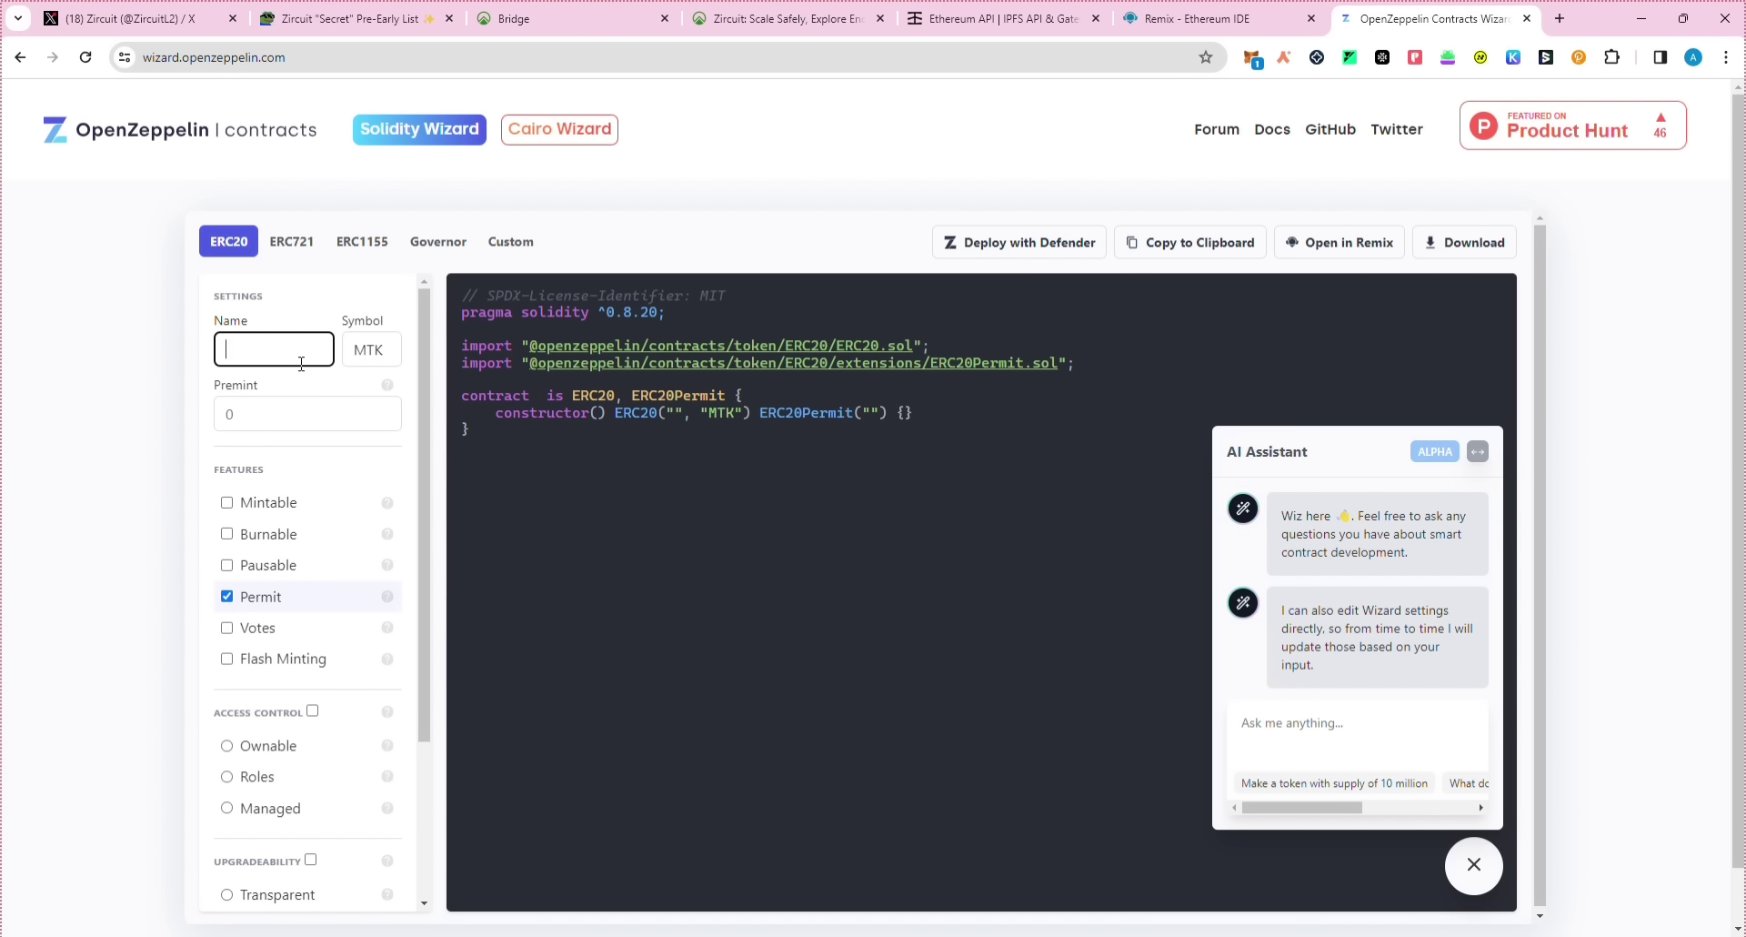
text(Zircui)
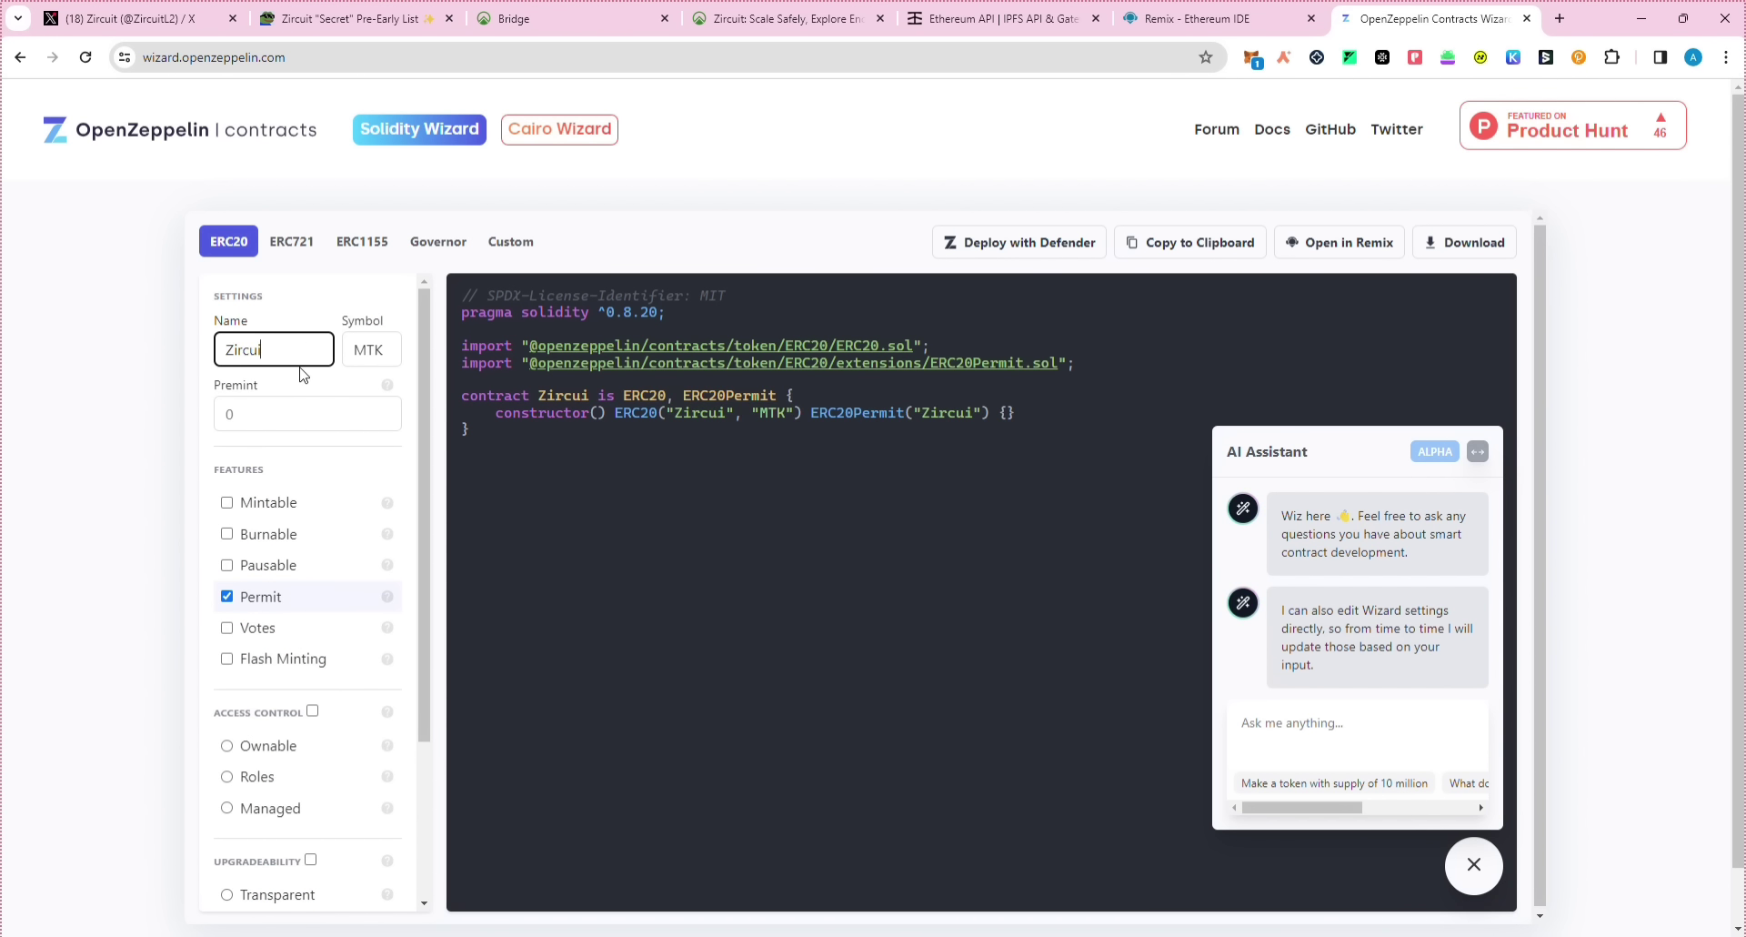
text(t)
click(384, 355)
key(BackSpace)
key(BackSpace)
key(BackSpace)
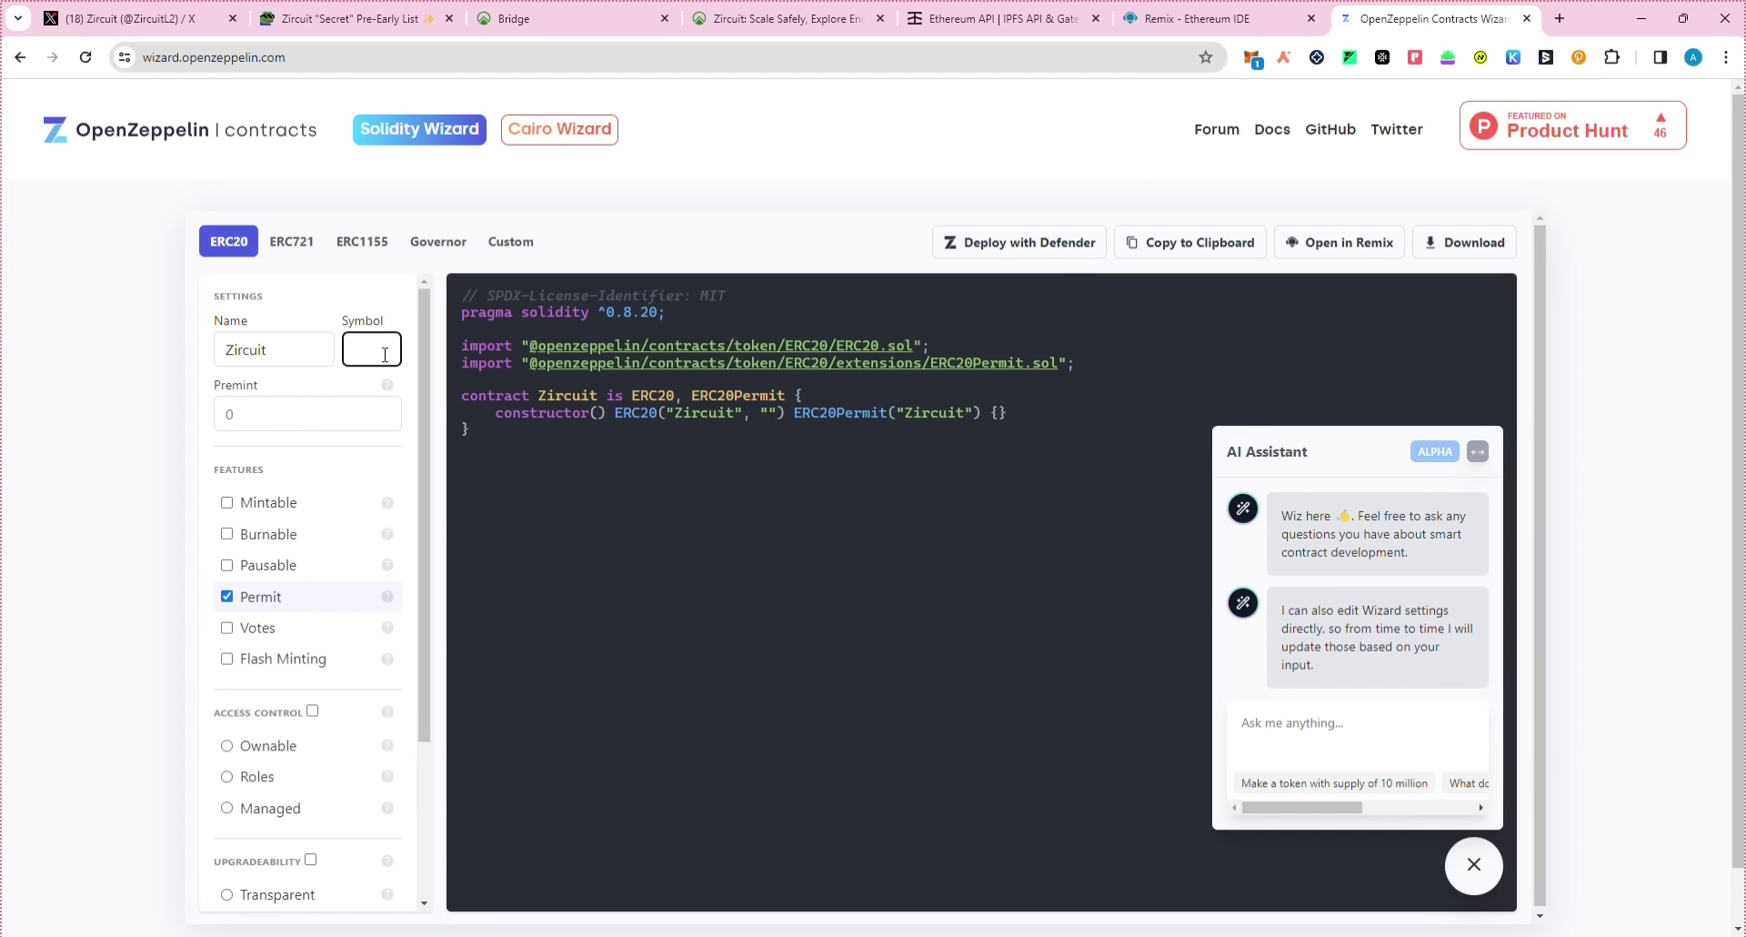
text(ZCT)
Step: Make the Zircuit ERC20 token mintable and burnable
click(317, 421)
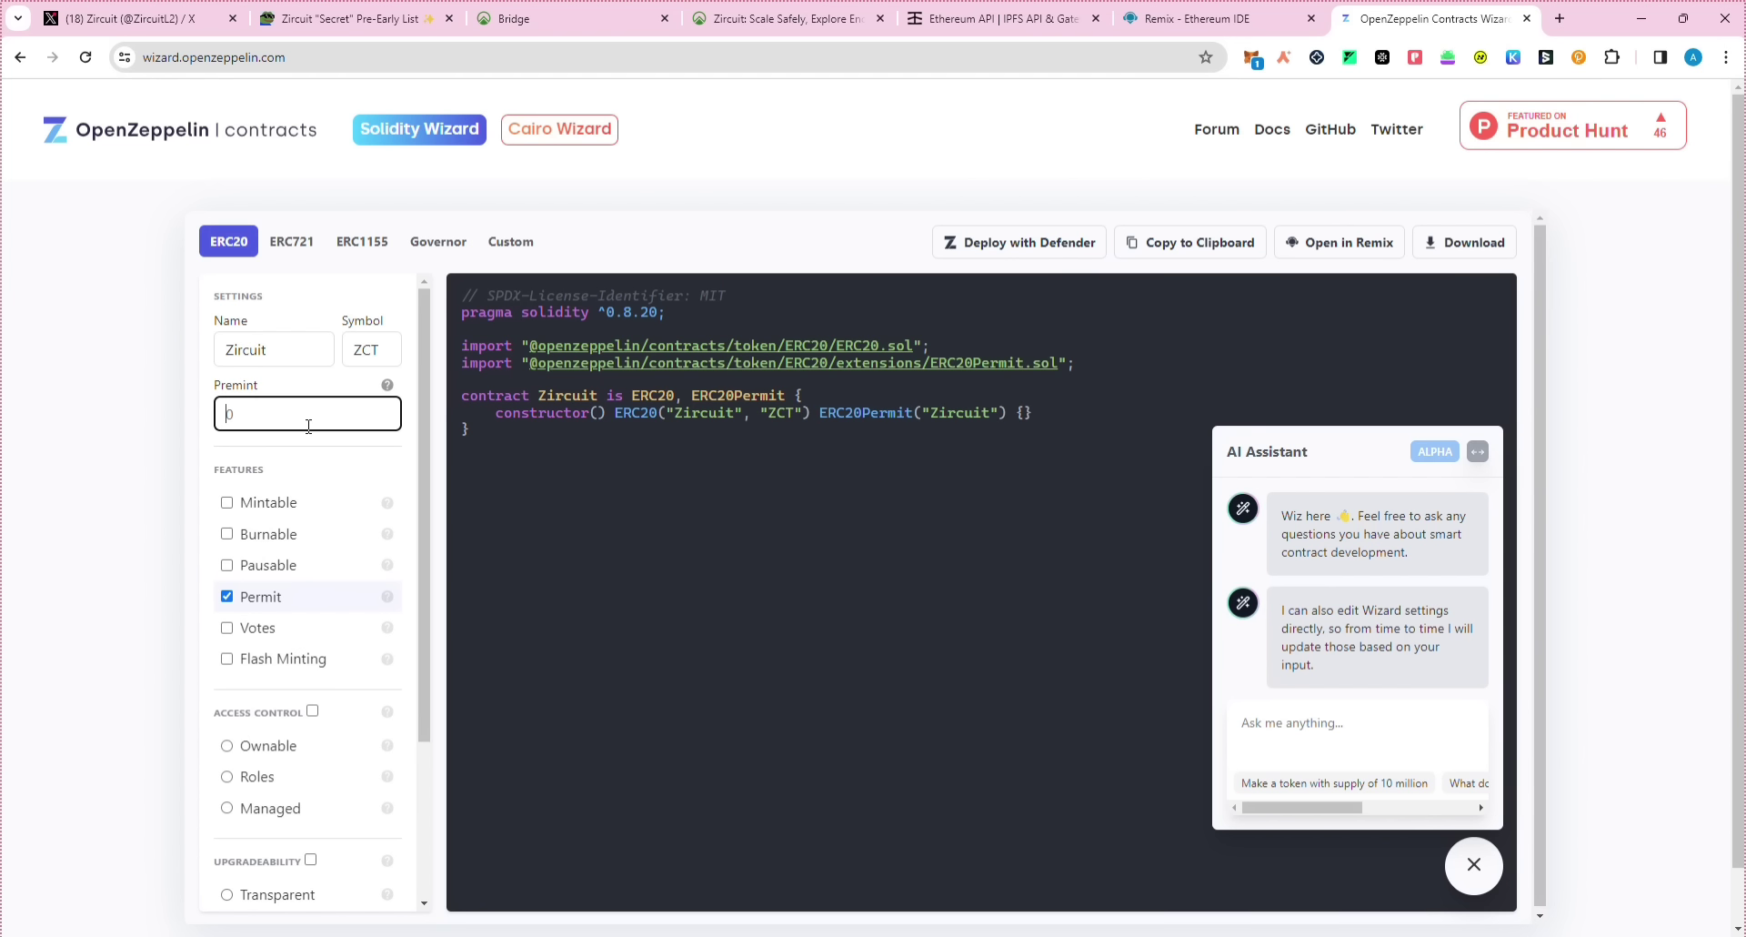
click(241, 504)
click(228, 537)
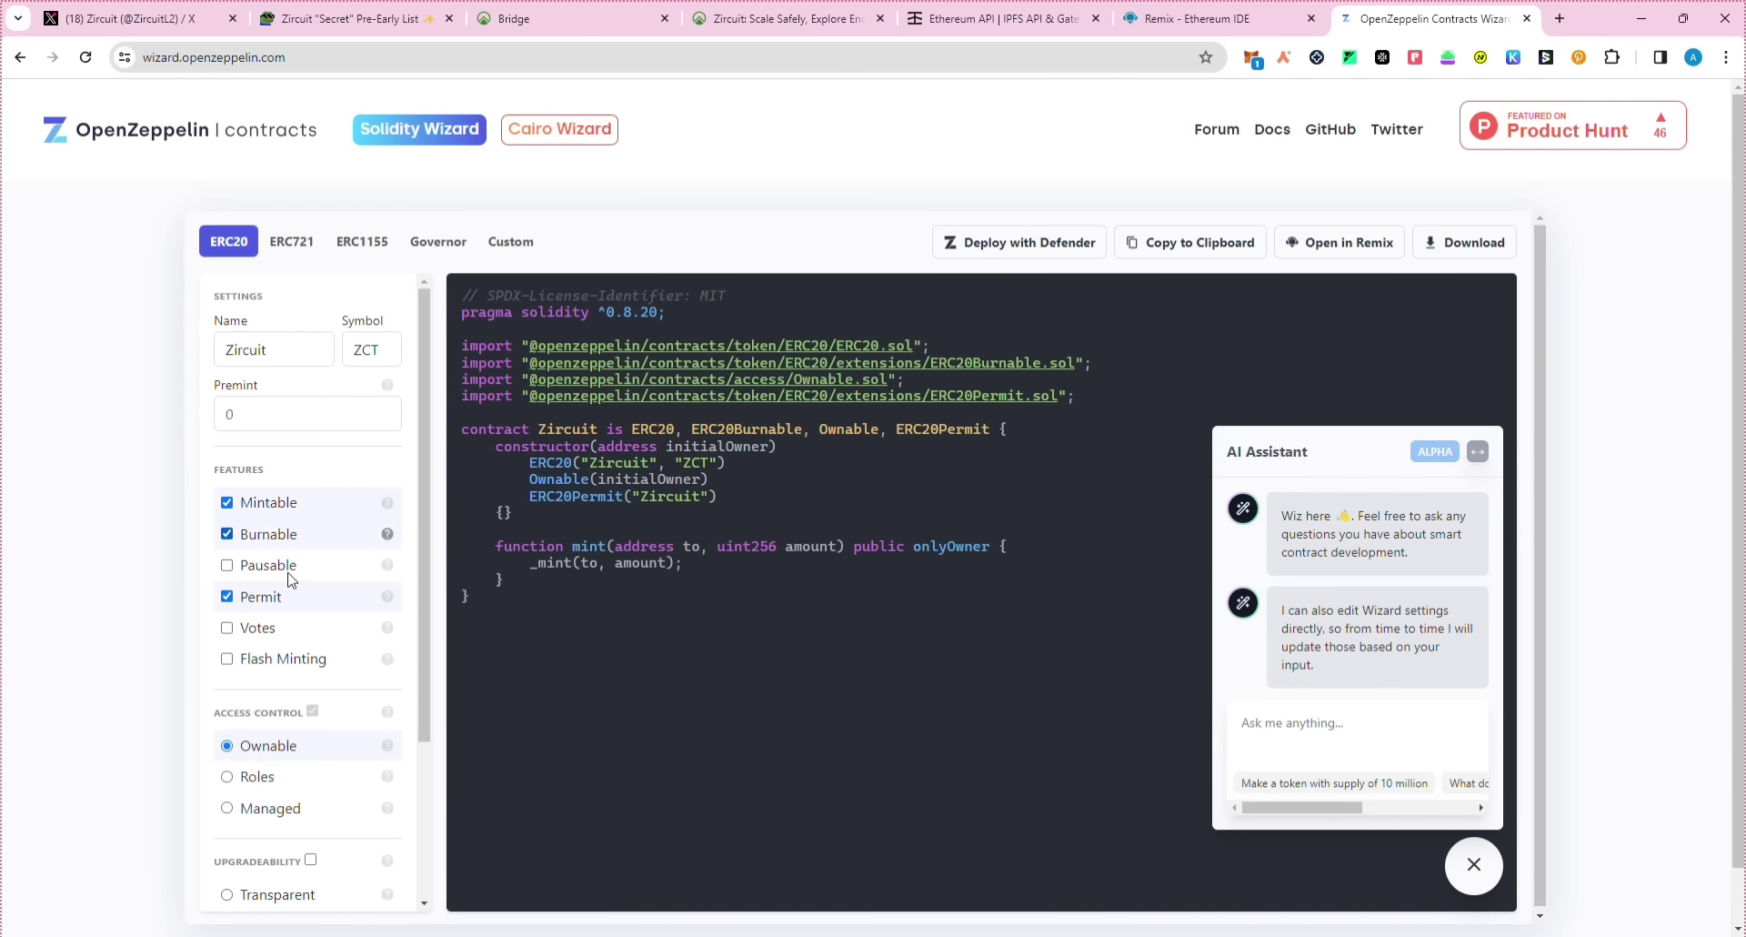
Step: Copy the entire generated contract code and paste it into zircuit.sol in Remix
drag(456, 289, 580, 613)
key(ctrl+c)
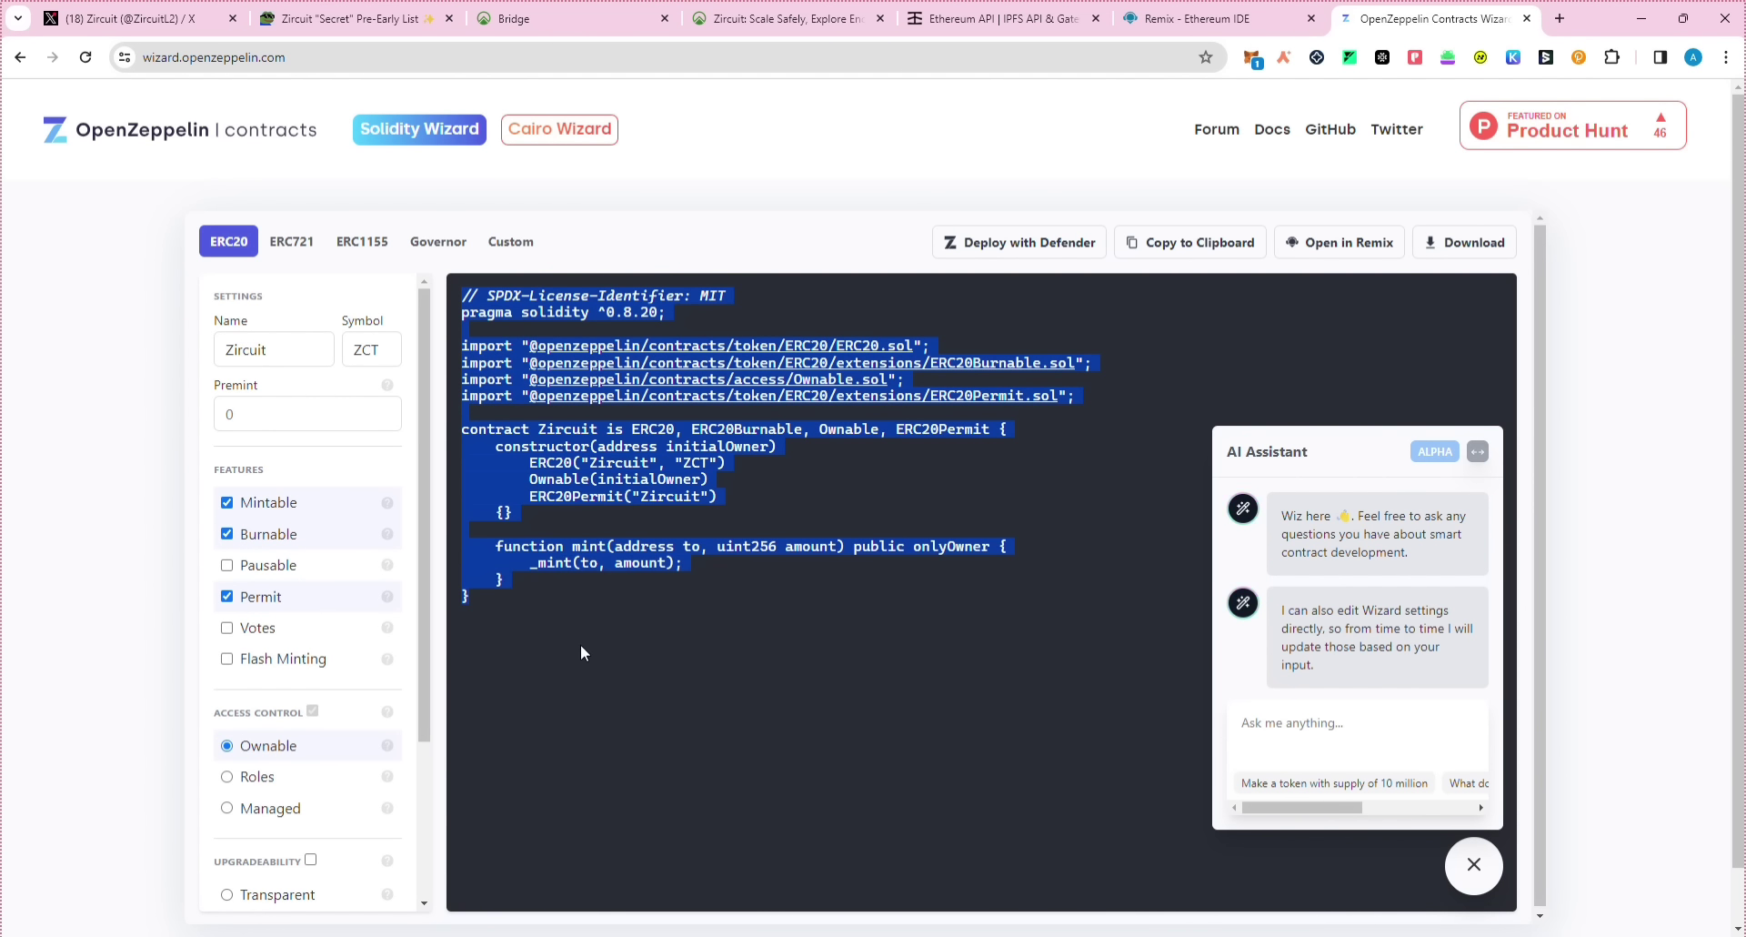
click(1198, 25)
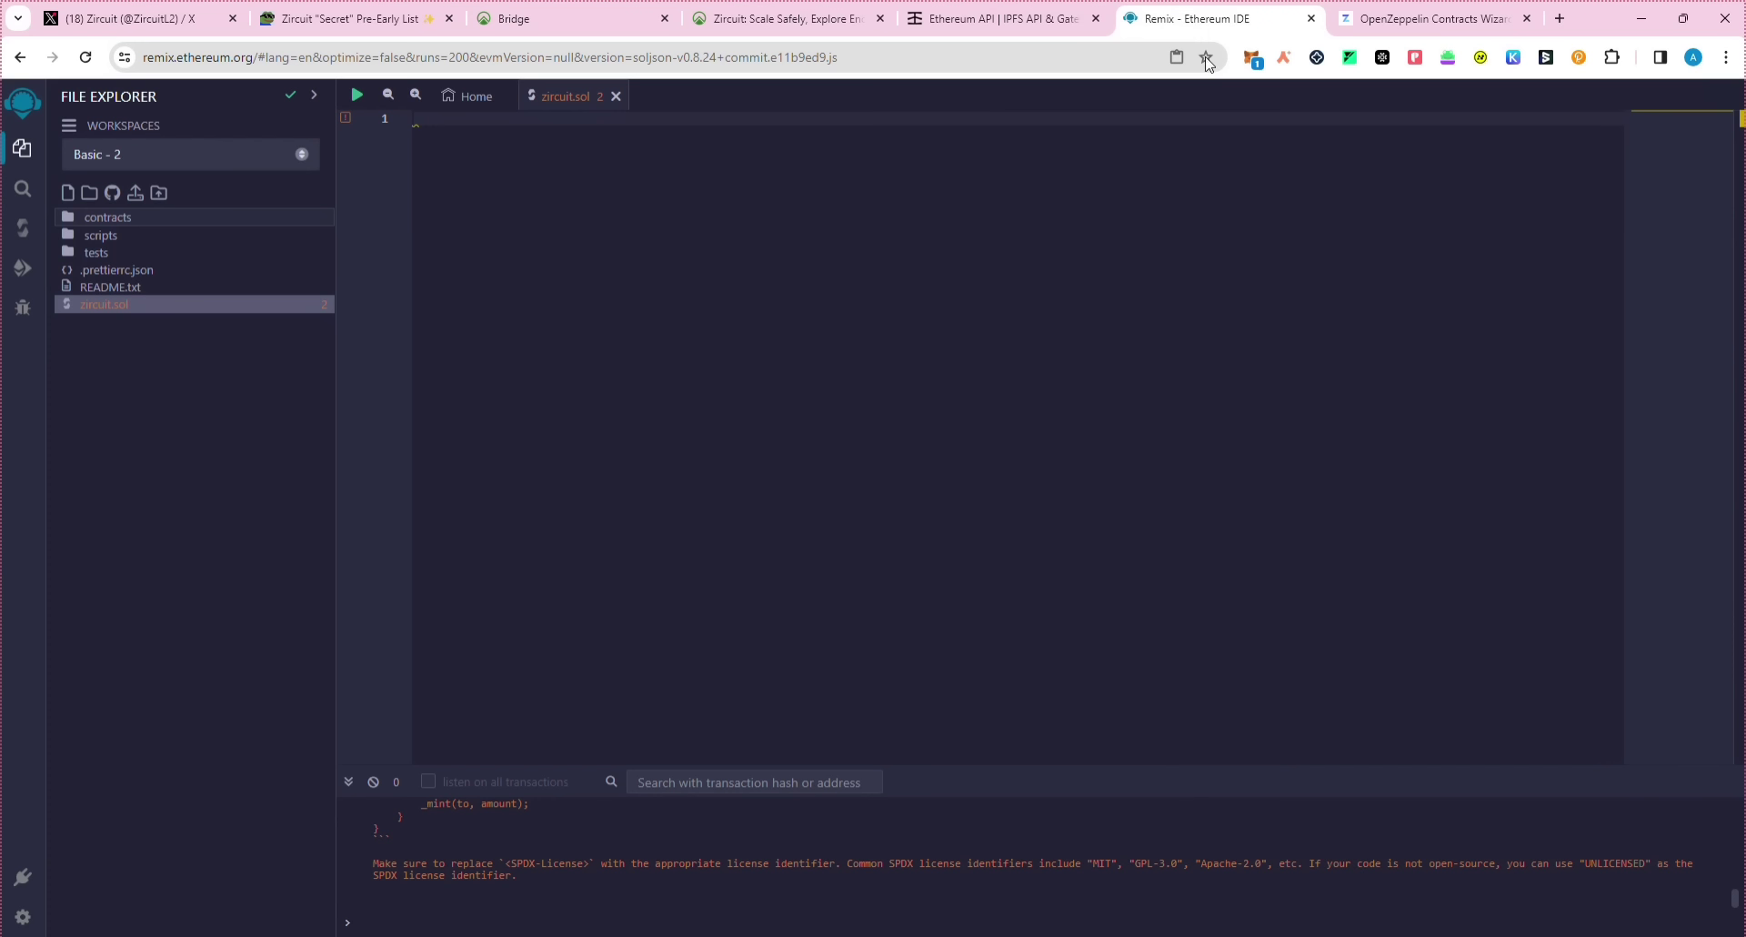
right_click(441, 119)
click(487, 294)
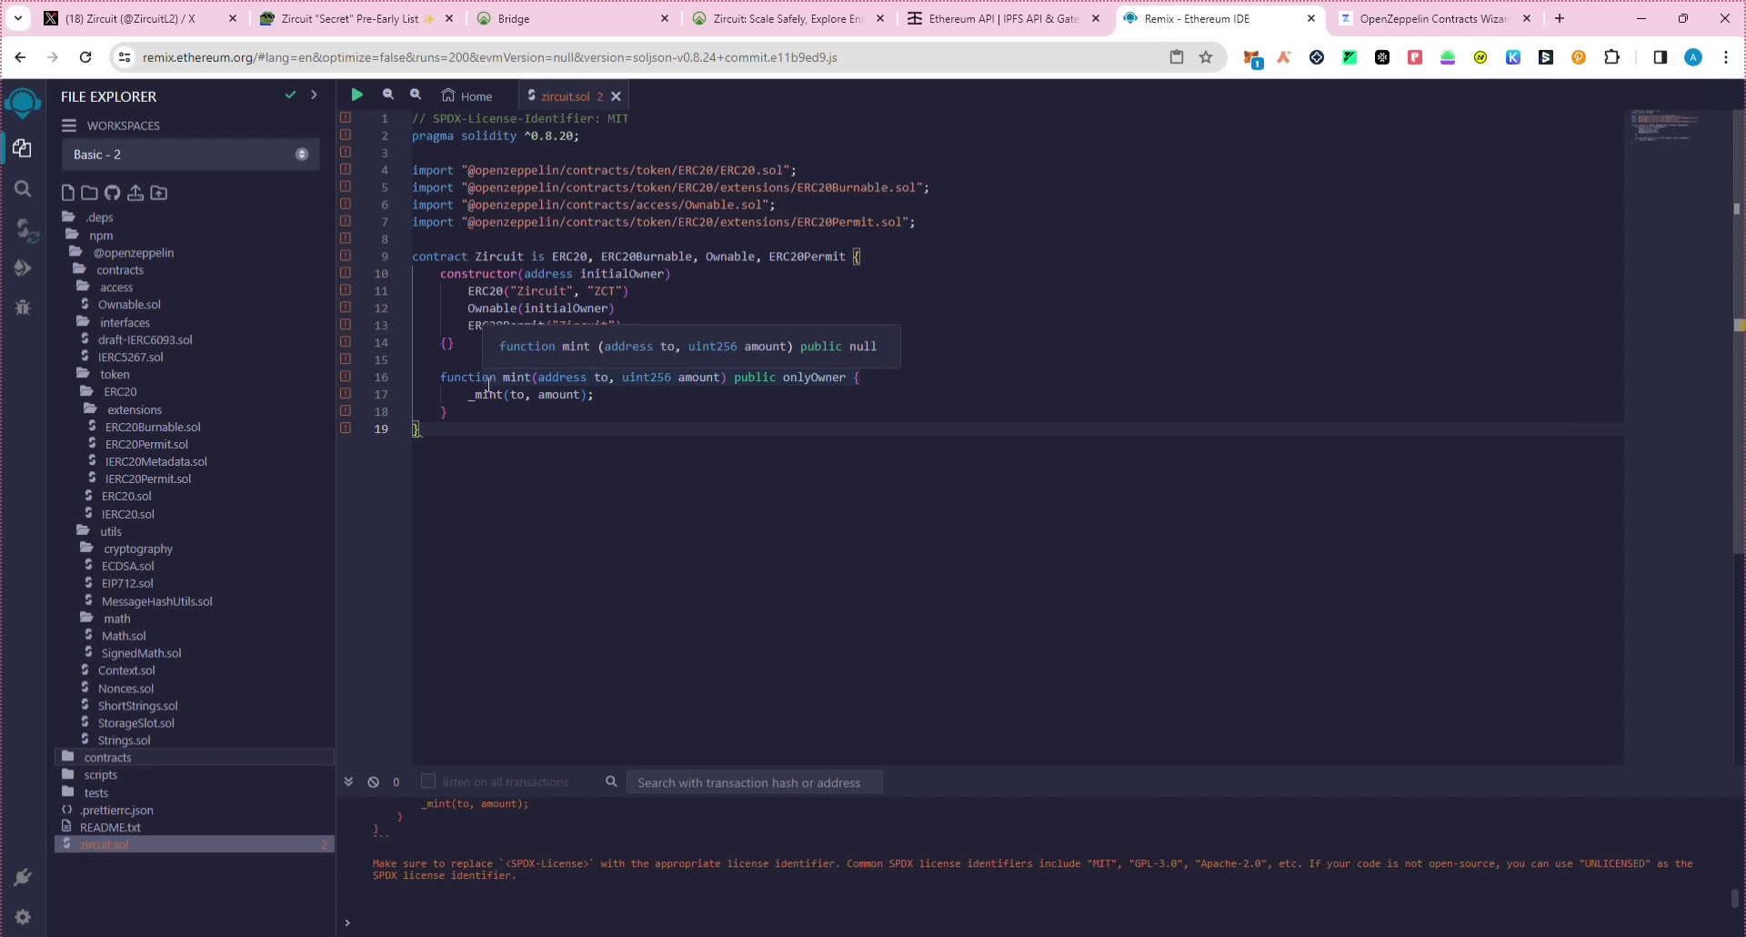
Step: Compile zircuit.sol and set the deployment environment to Injected Provider - MetaMask
click(27, 234)
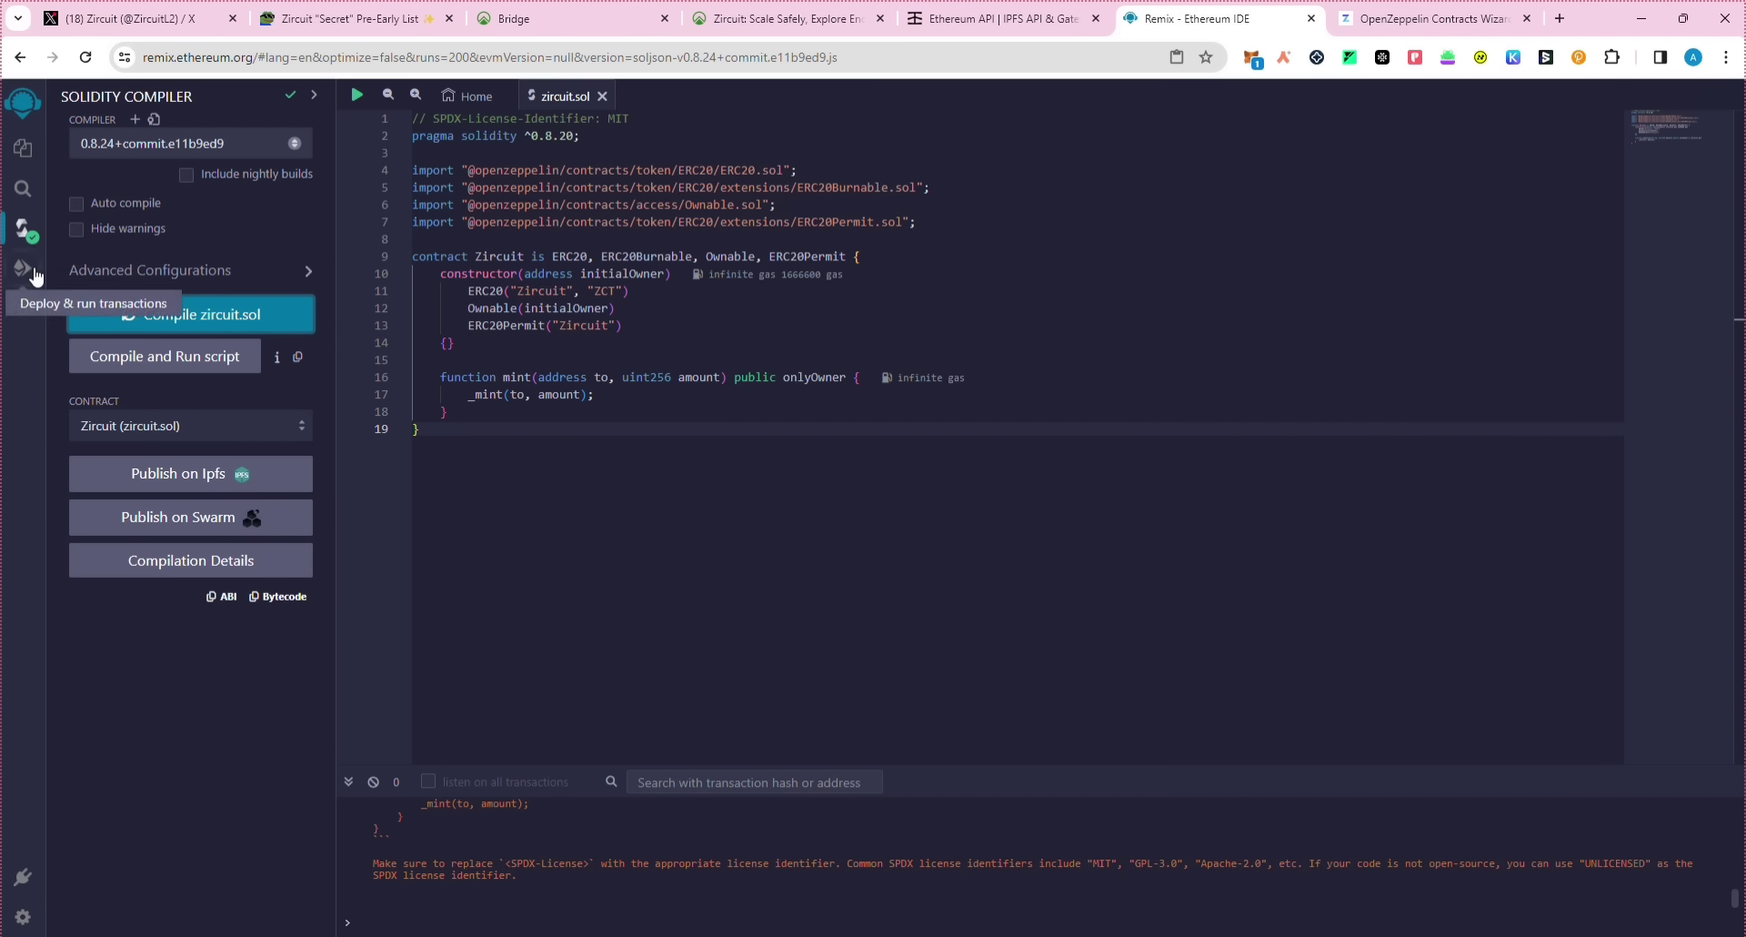
click(34, 275)
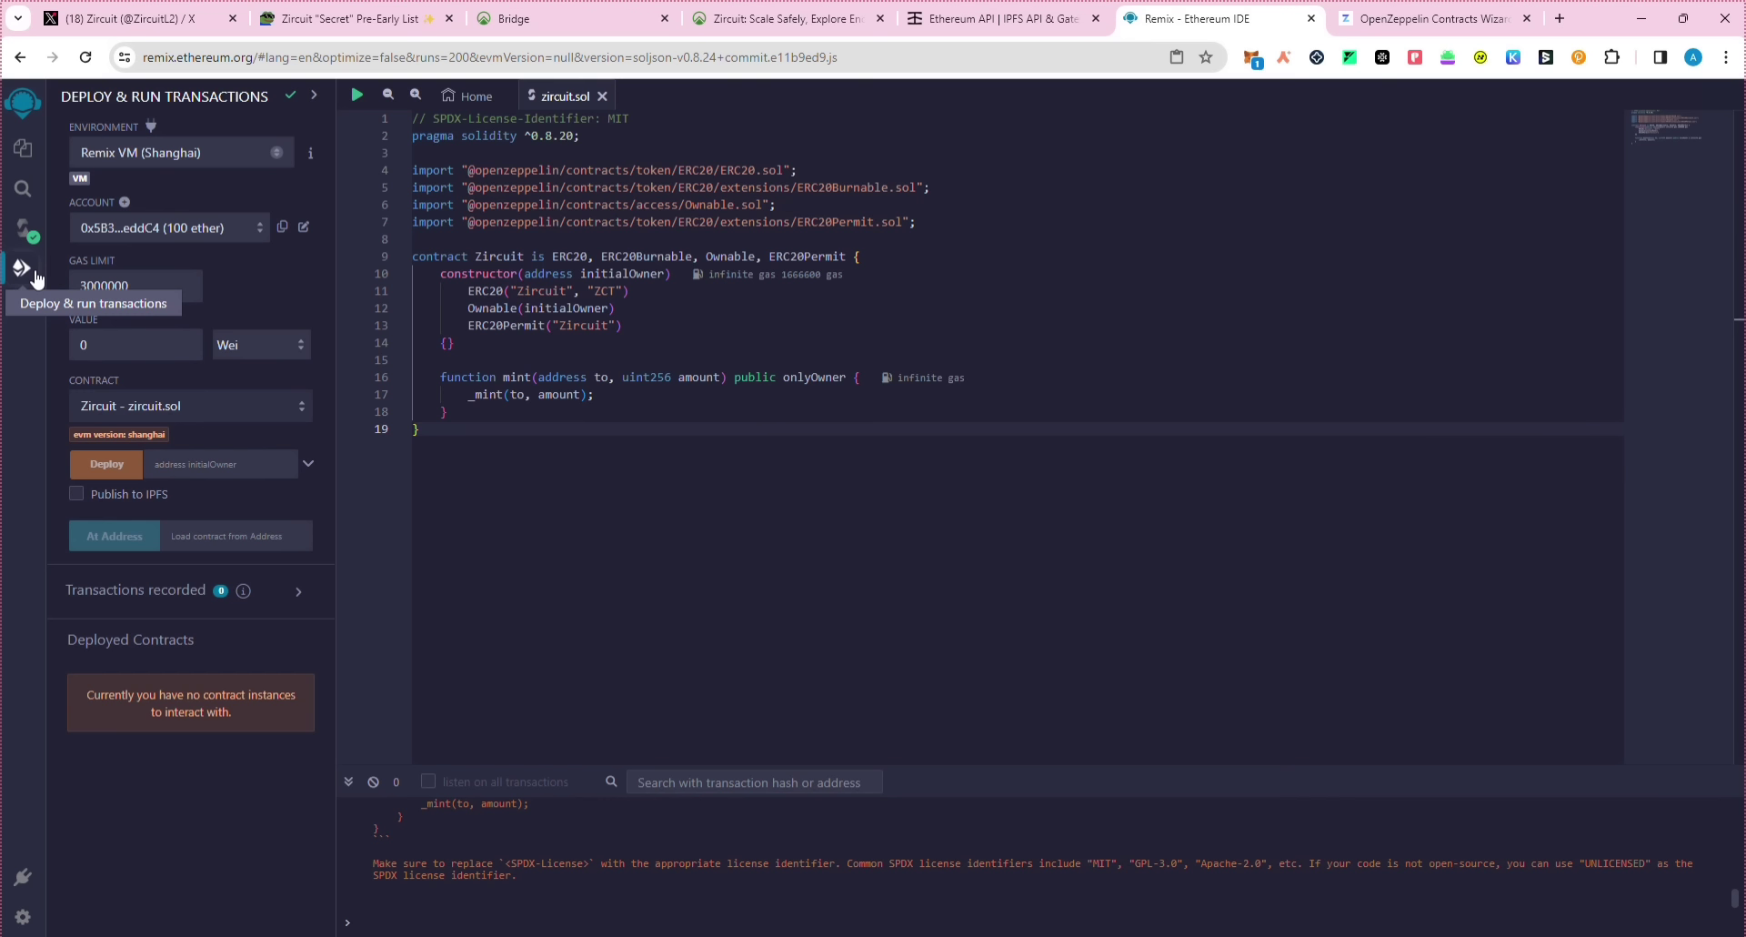
click(162, 156)
click(176, 189)
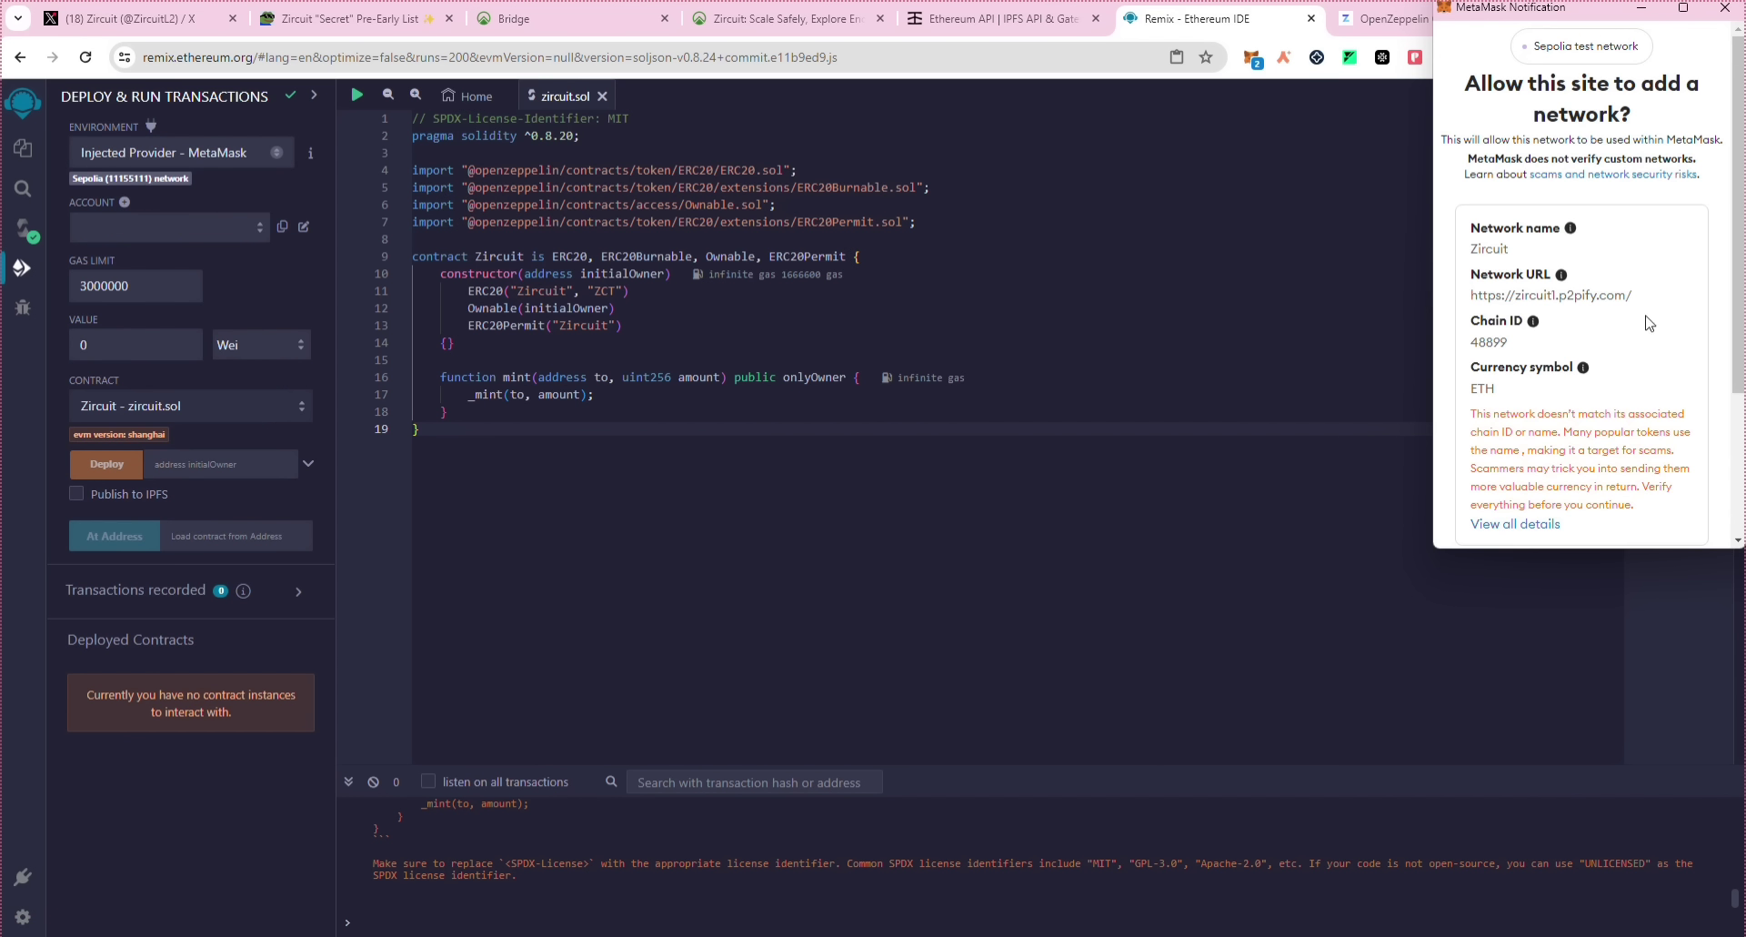
Step: Cancel the pending Zircuit network request in MetaMask and connect Account 1 to Remix
scroll(1620, 382, down, 5)
scroll(1570, 470, down, 1)
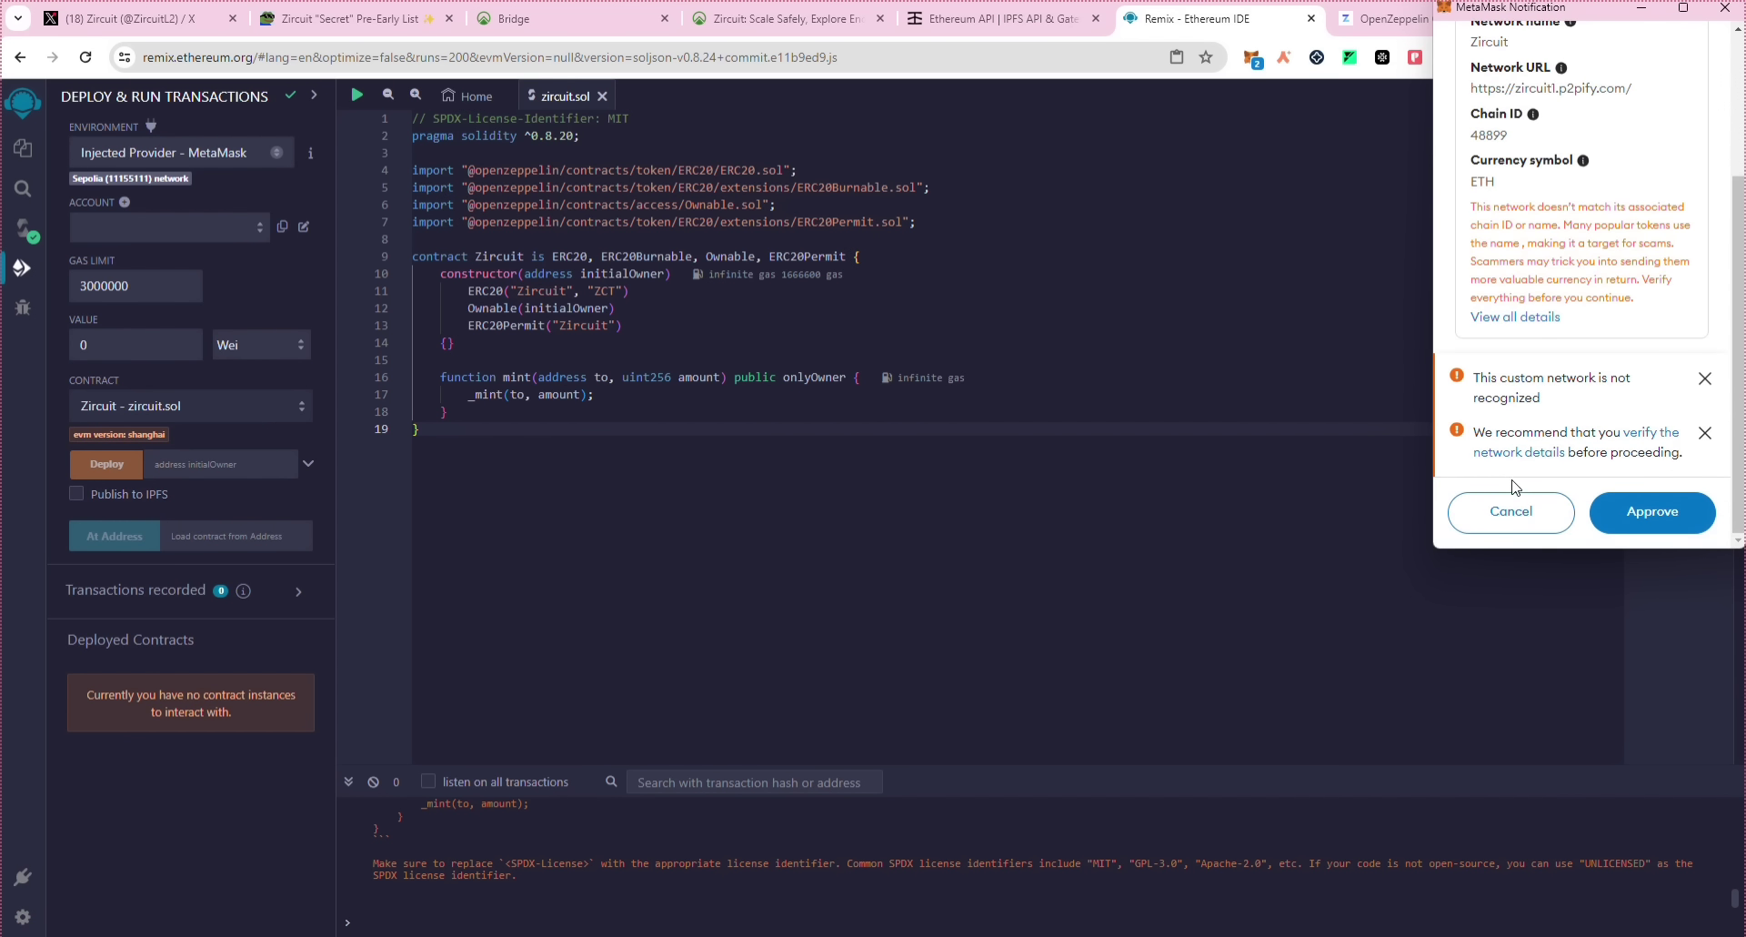
click(1512, 511)
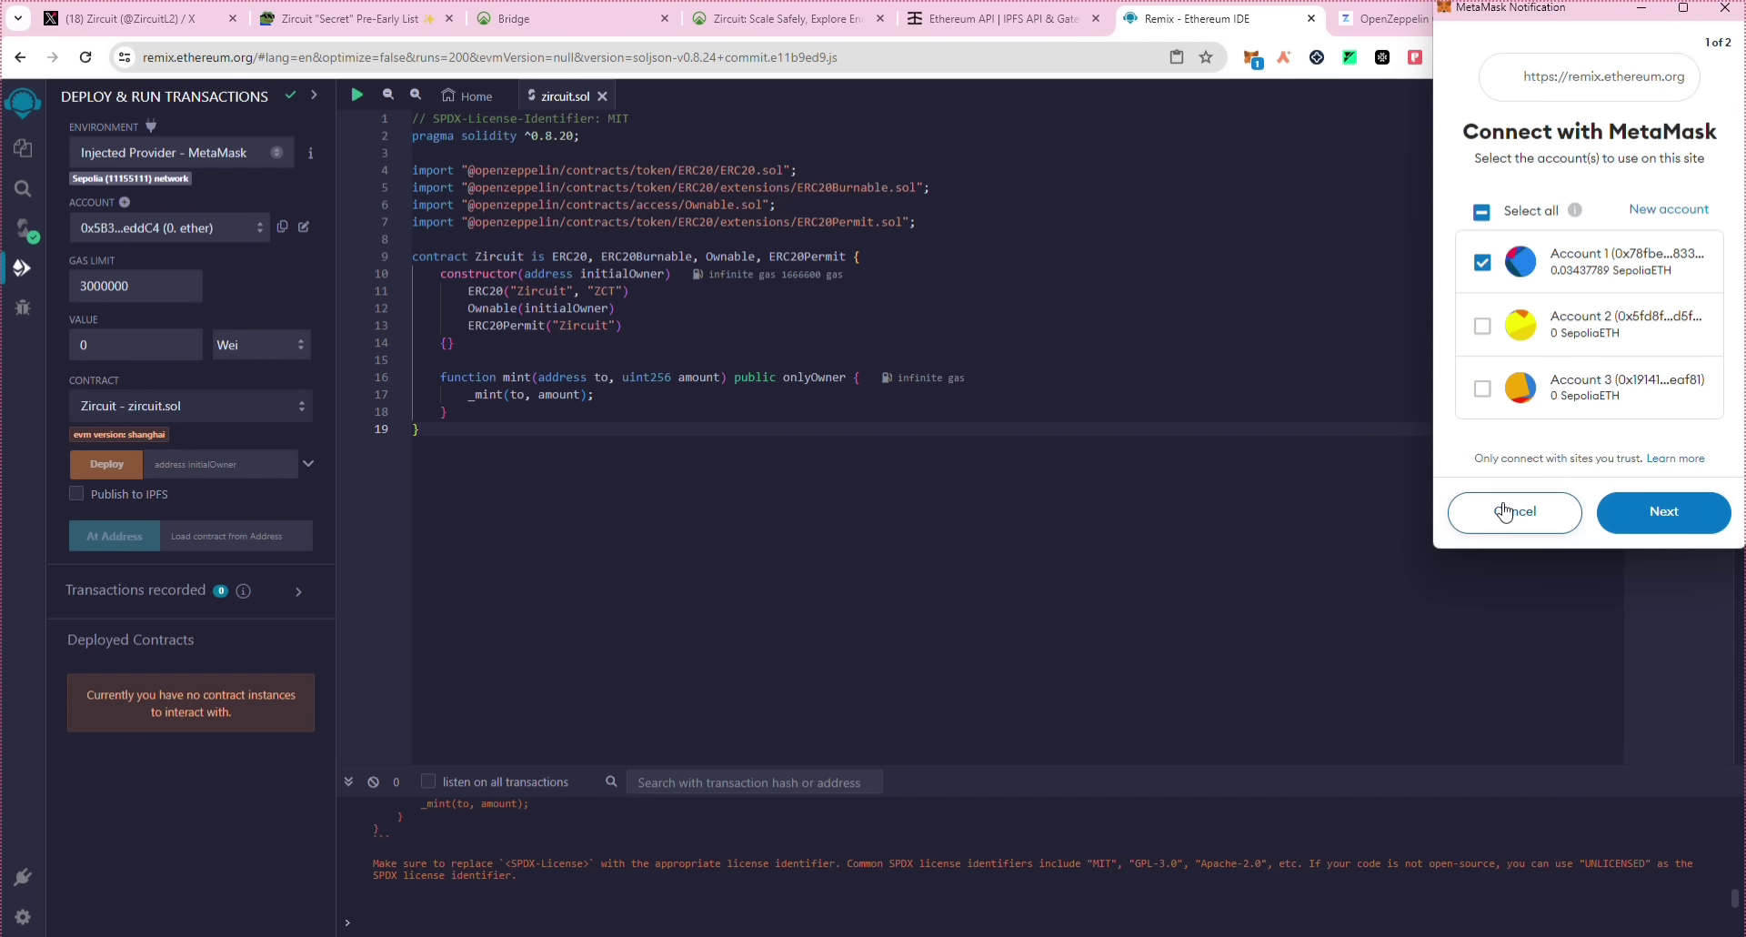
click(1653, 506)
click(1662, 509)
Step: Check Account 1 in the MetaMask wallet and enable publishing the Zircuit contract to IPFS
click(1251, 57)
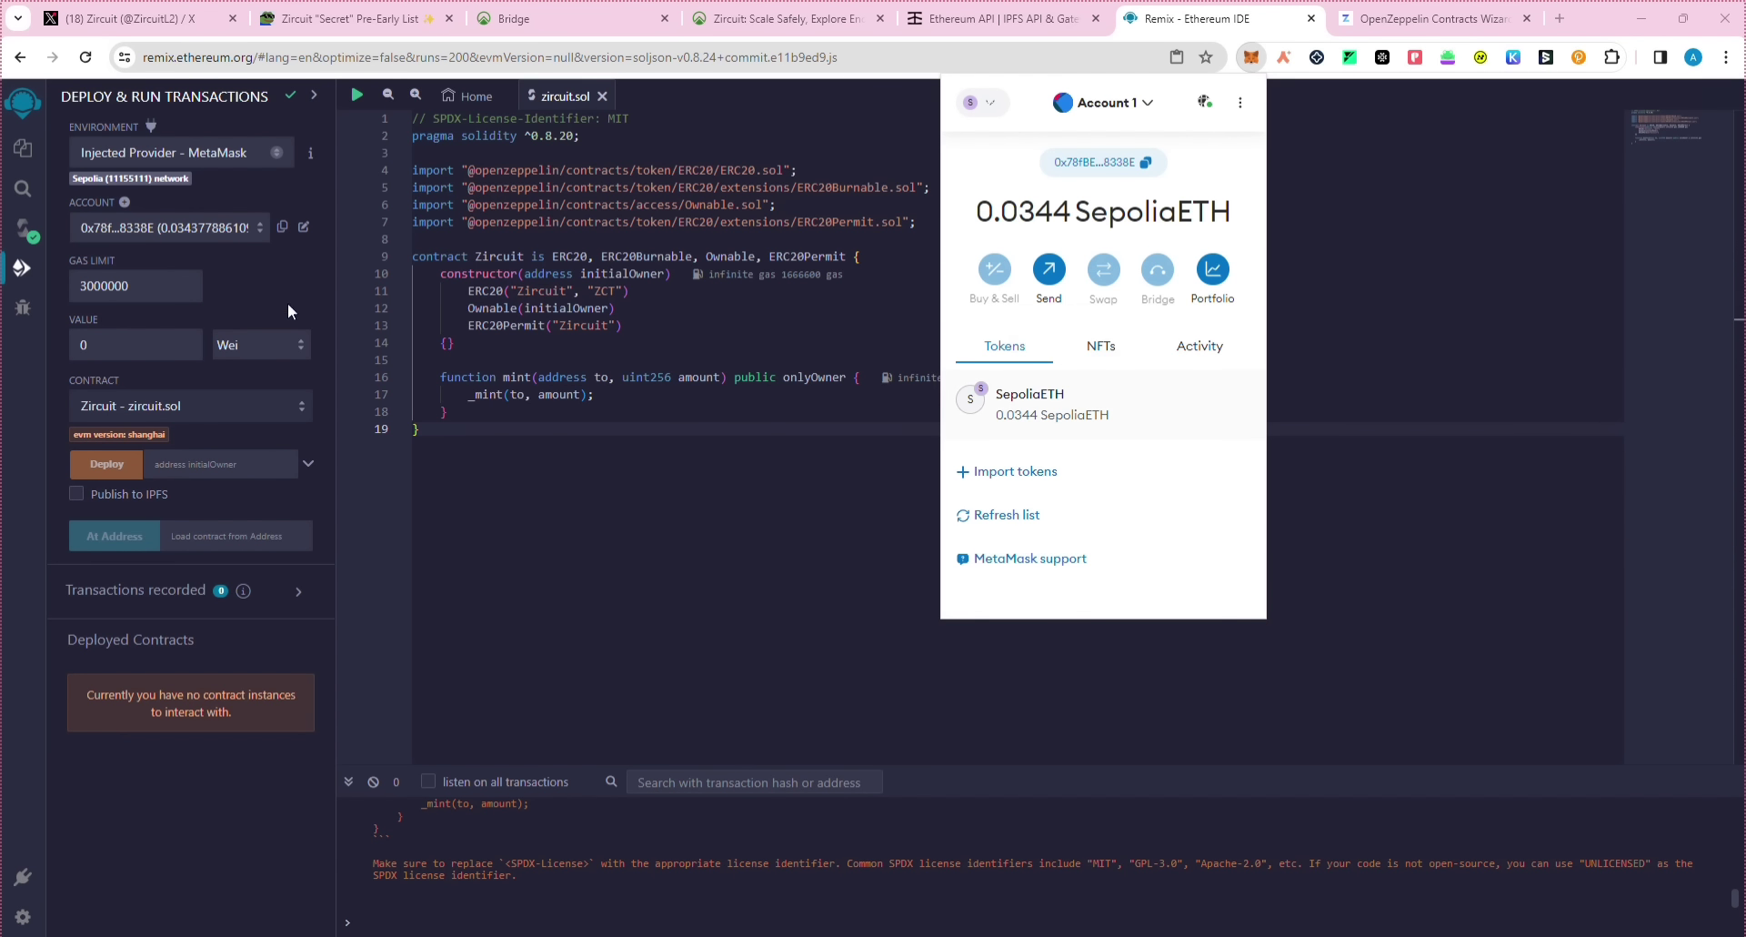
click(164, 286)
click(76, 493)
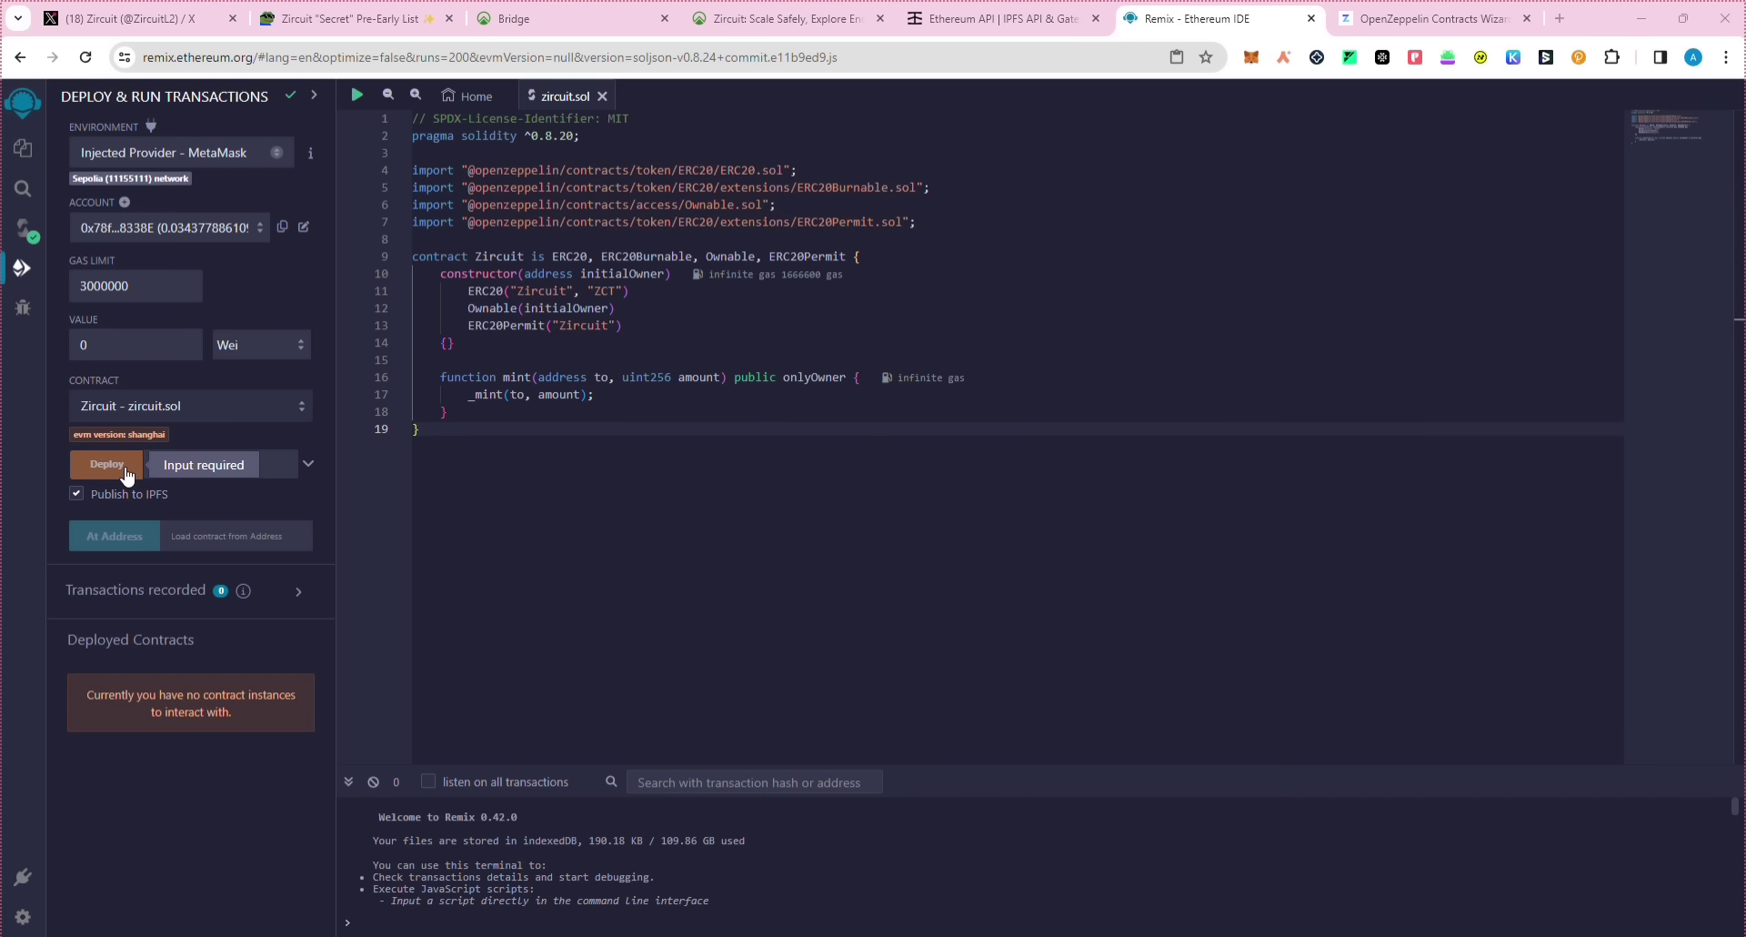
Step: Open Zircuit's "Secret" Pre-Early List form and continue past the email question to the Twitter, Discord and wallet steps
click(346, 22)
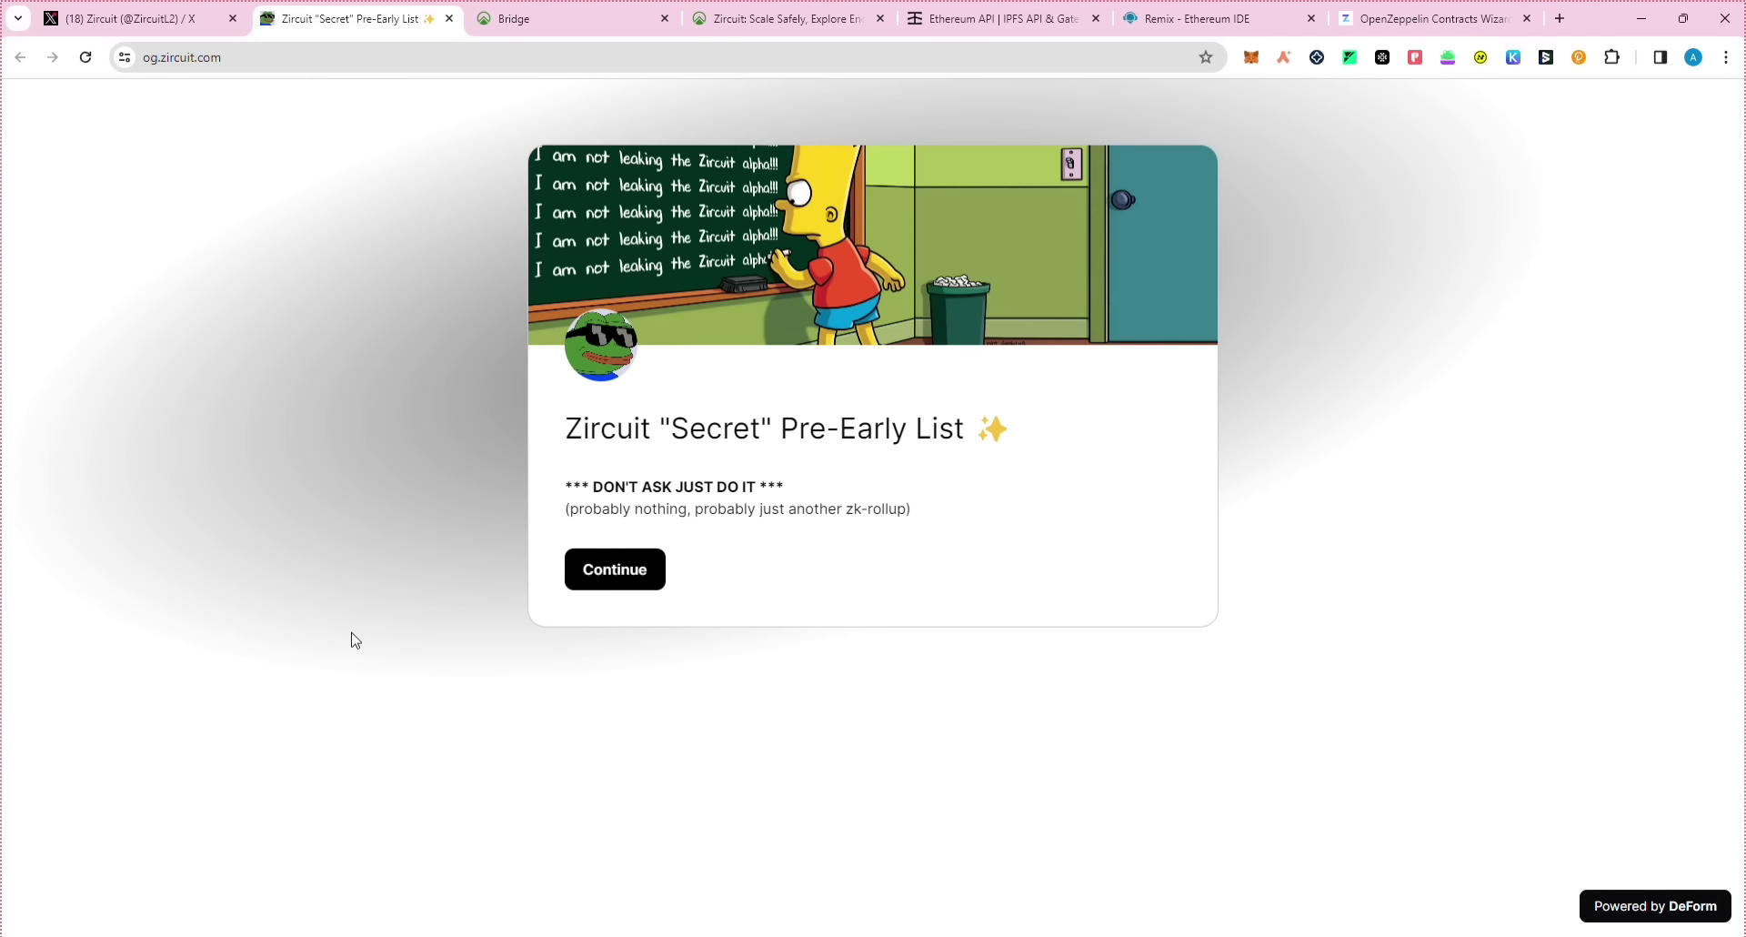
click(603, 566)
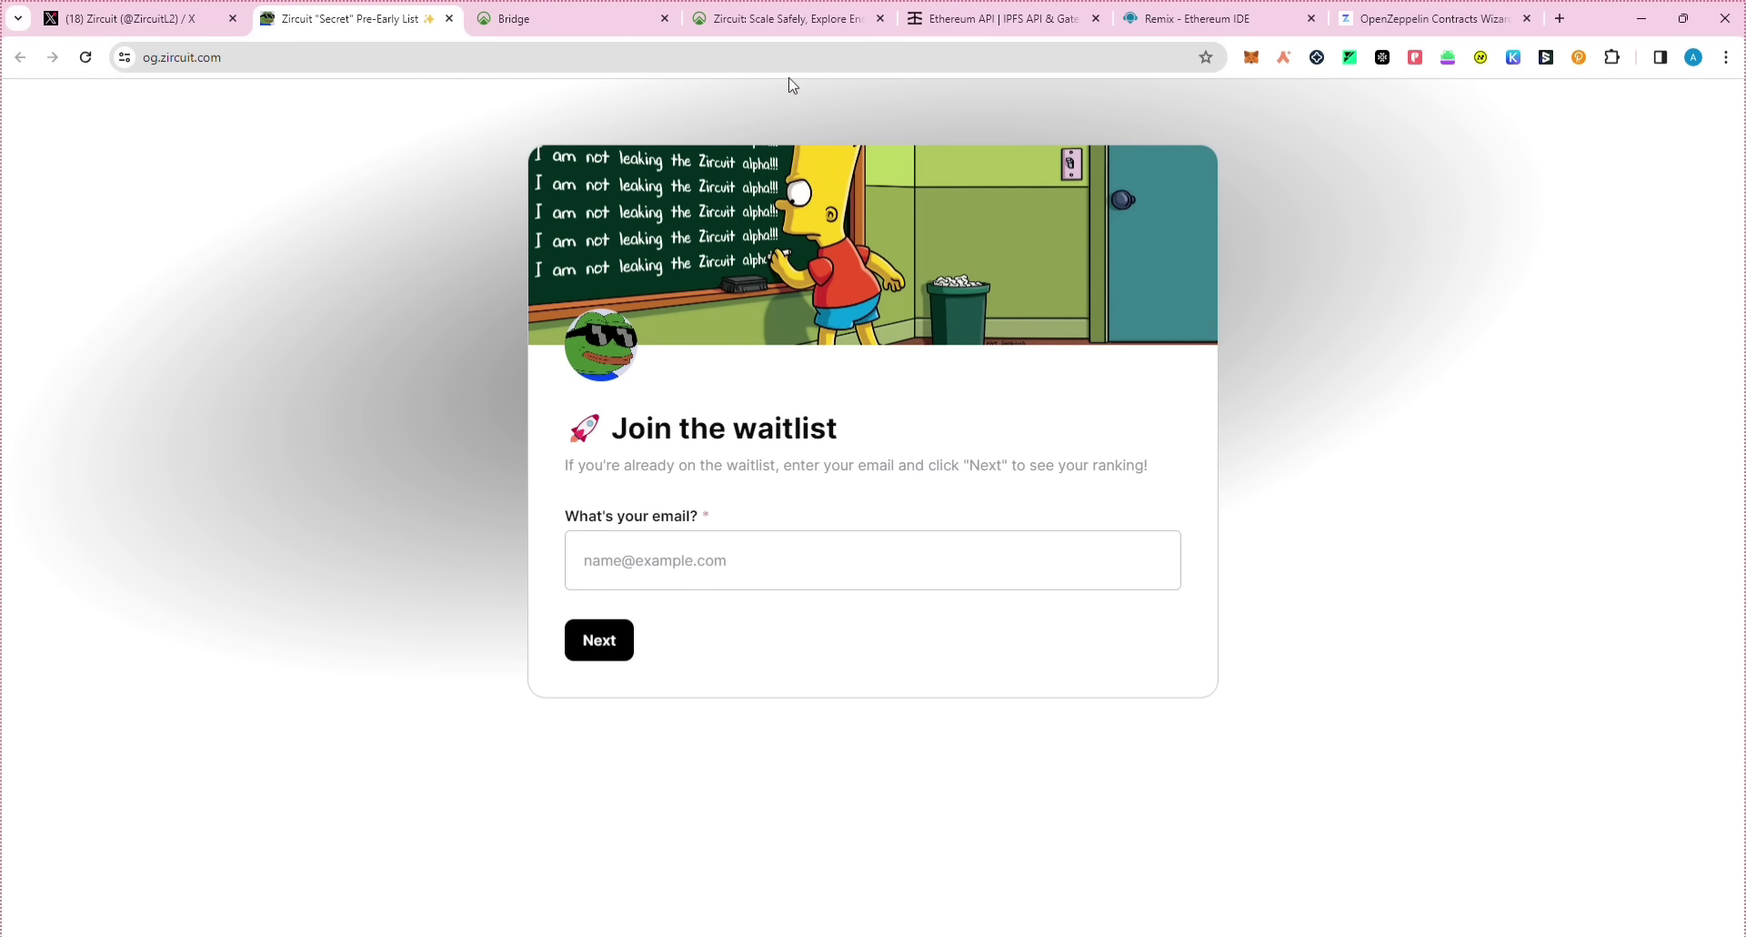
scroll(837, 332, down, 3)
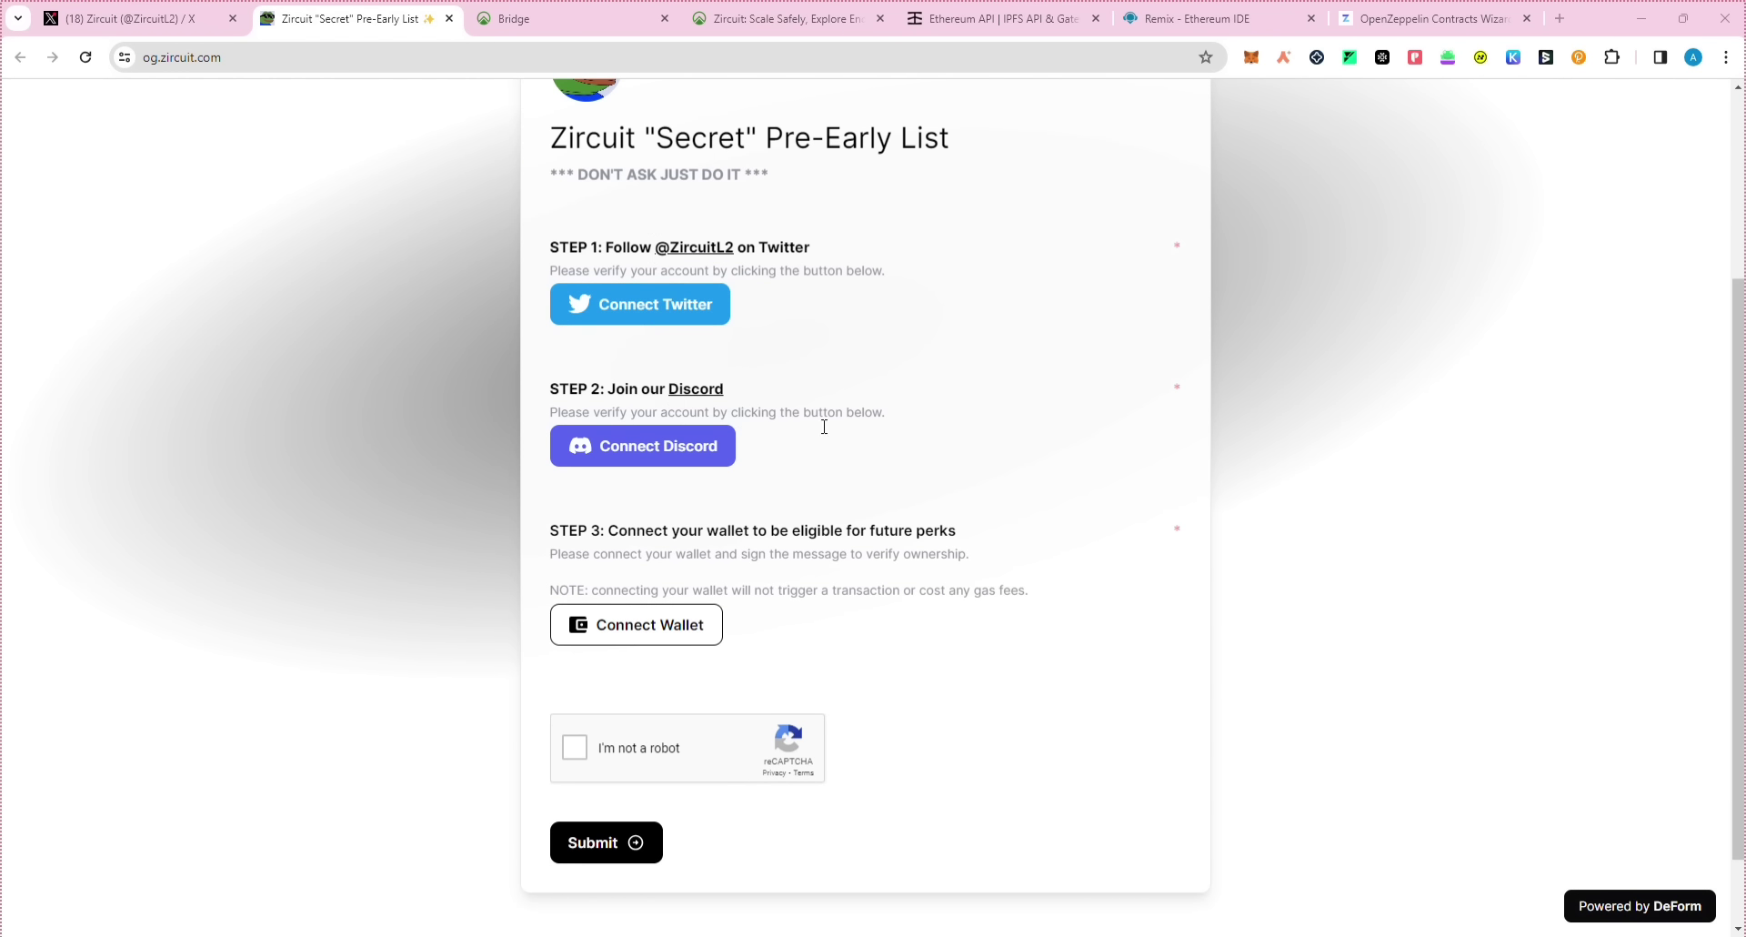
Step: Connect Twitter, Discord and MetaMask Account 1 to the Pre-Early List form, and sign the message verifying wallet ownership
click(677, 323)
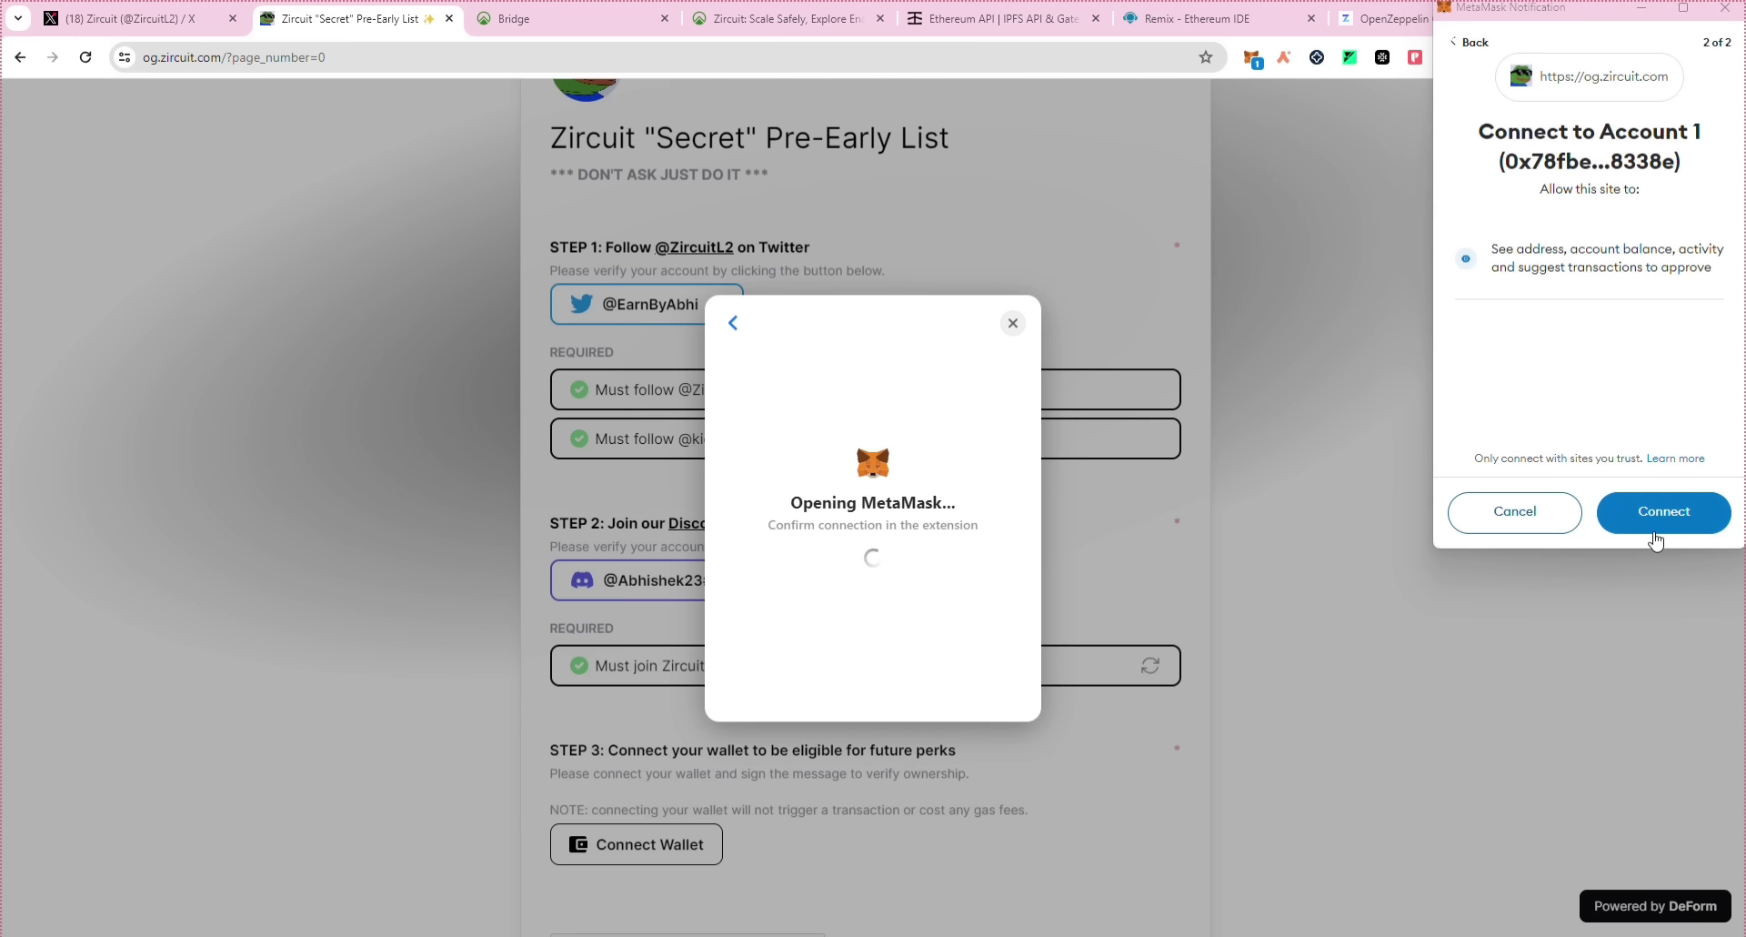
click(1656, 538)
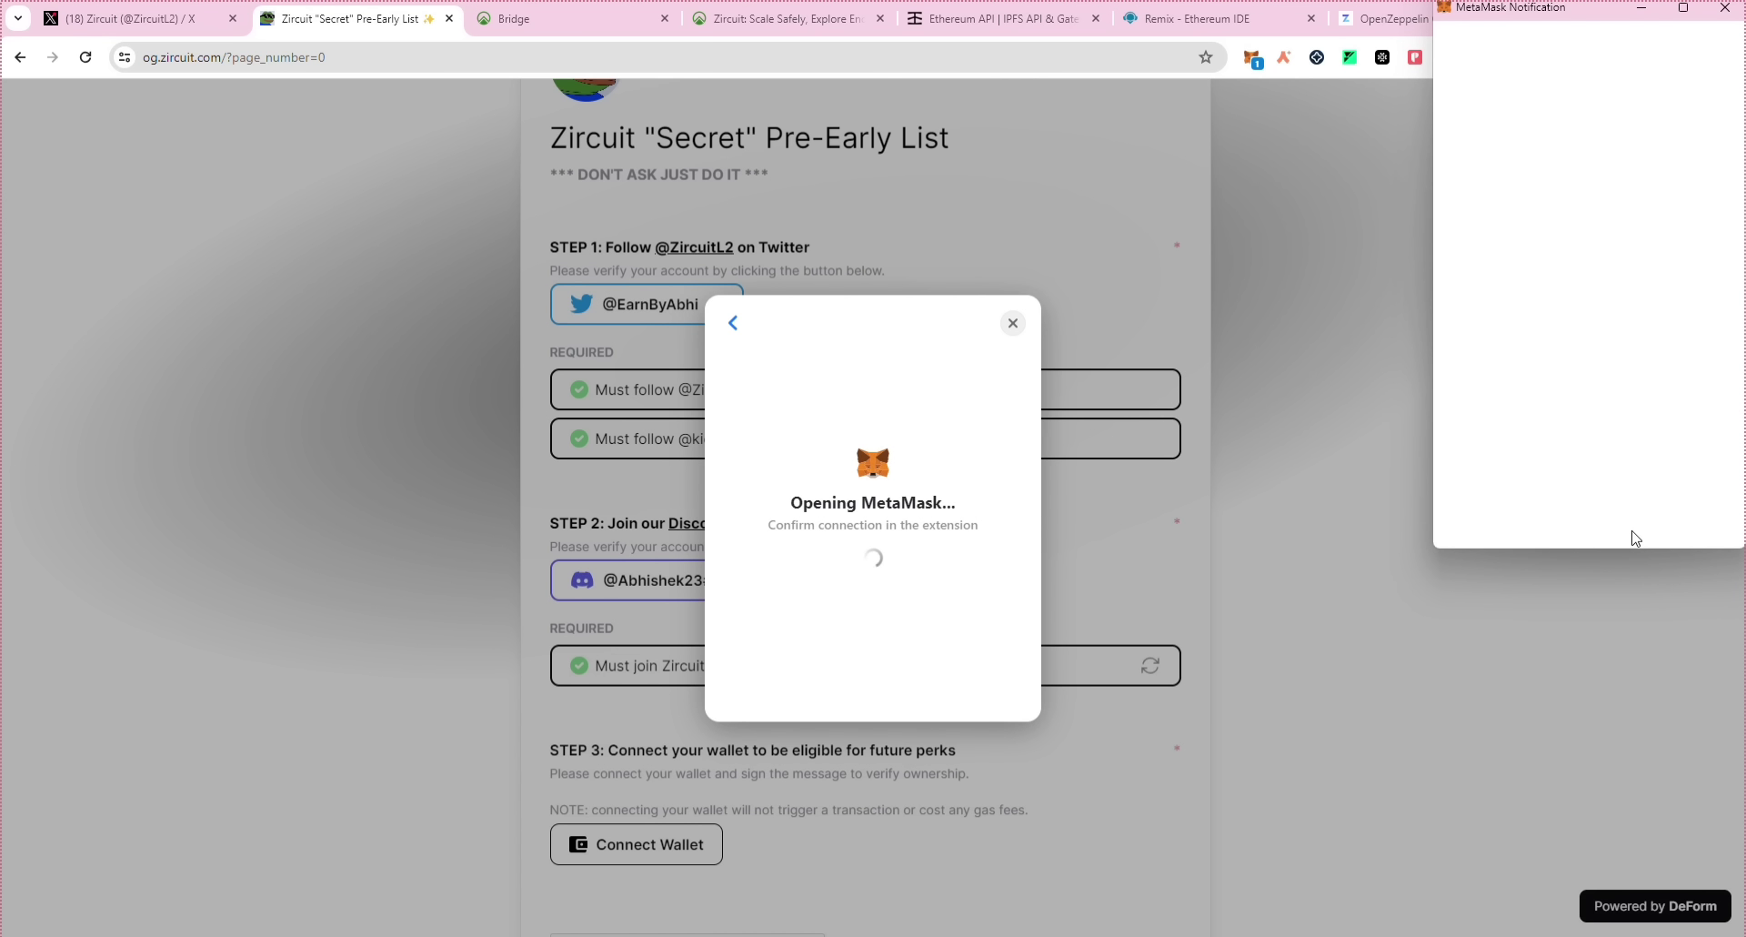
click(1630, 516)
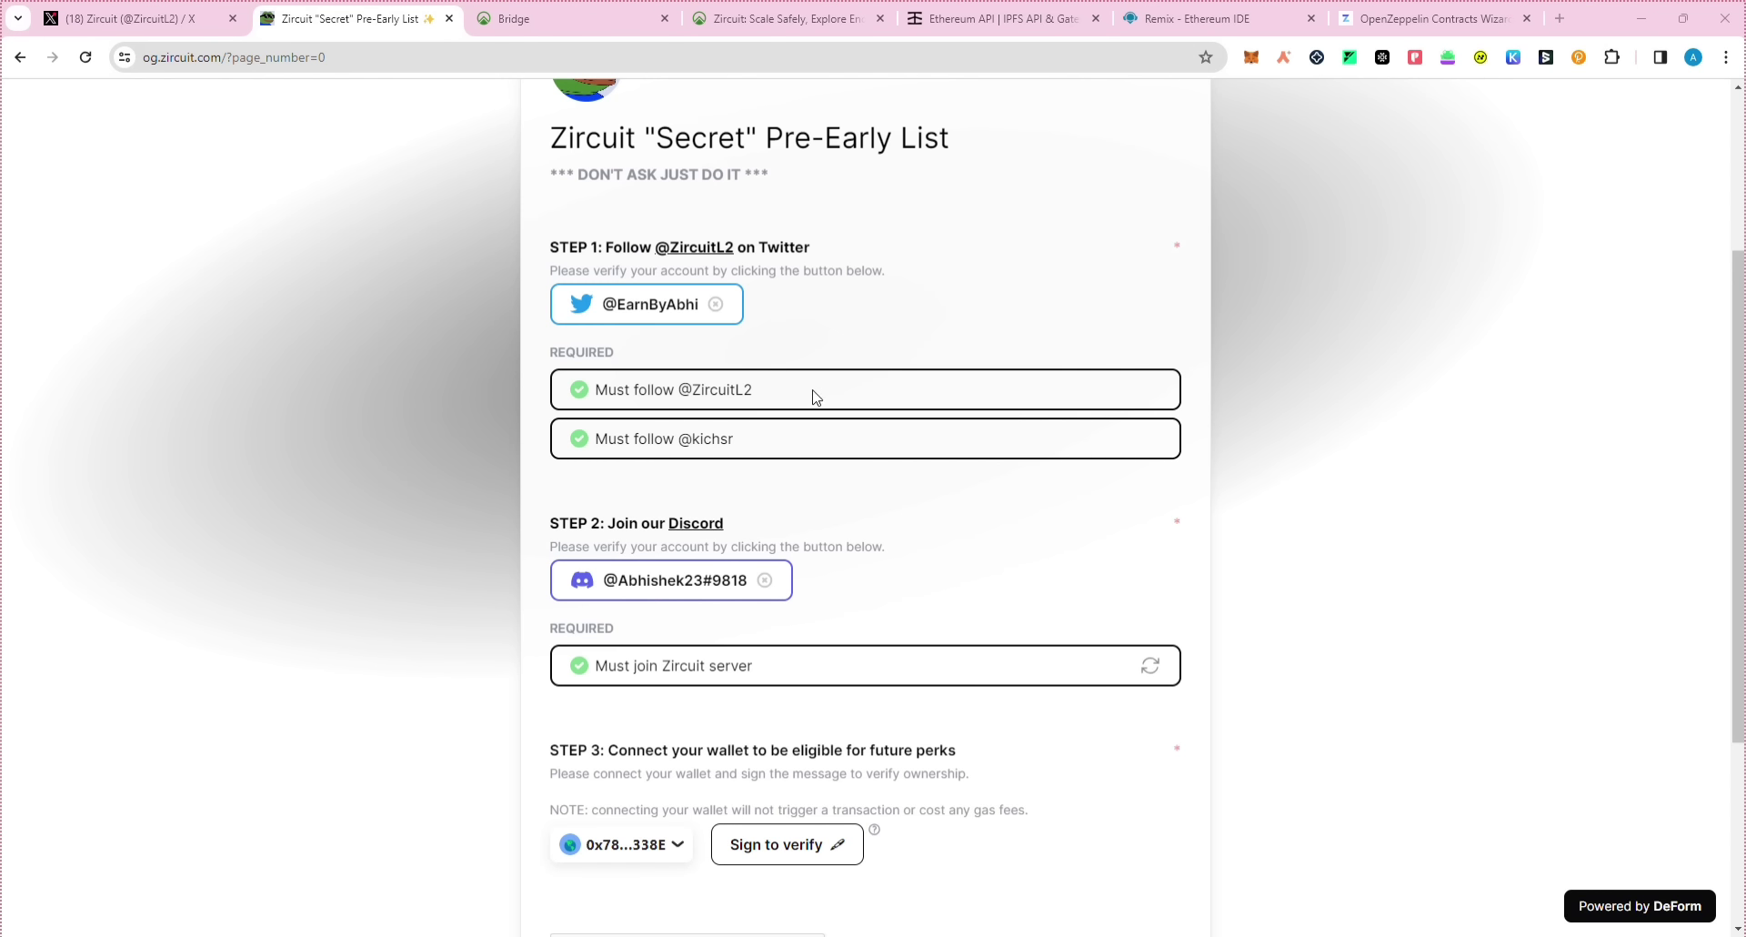
click(843, 835)
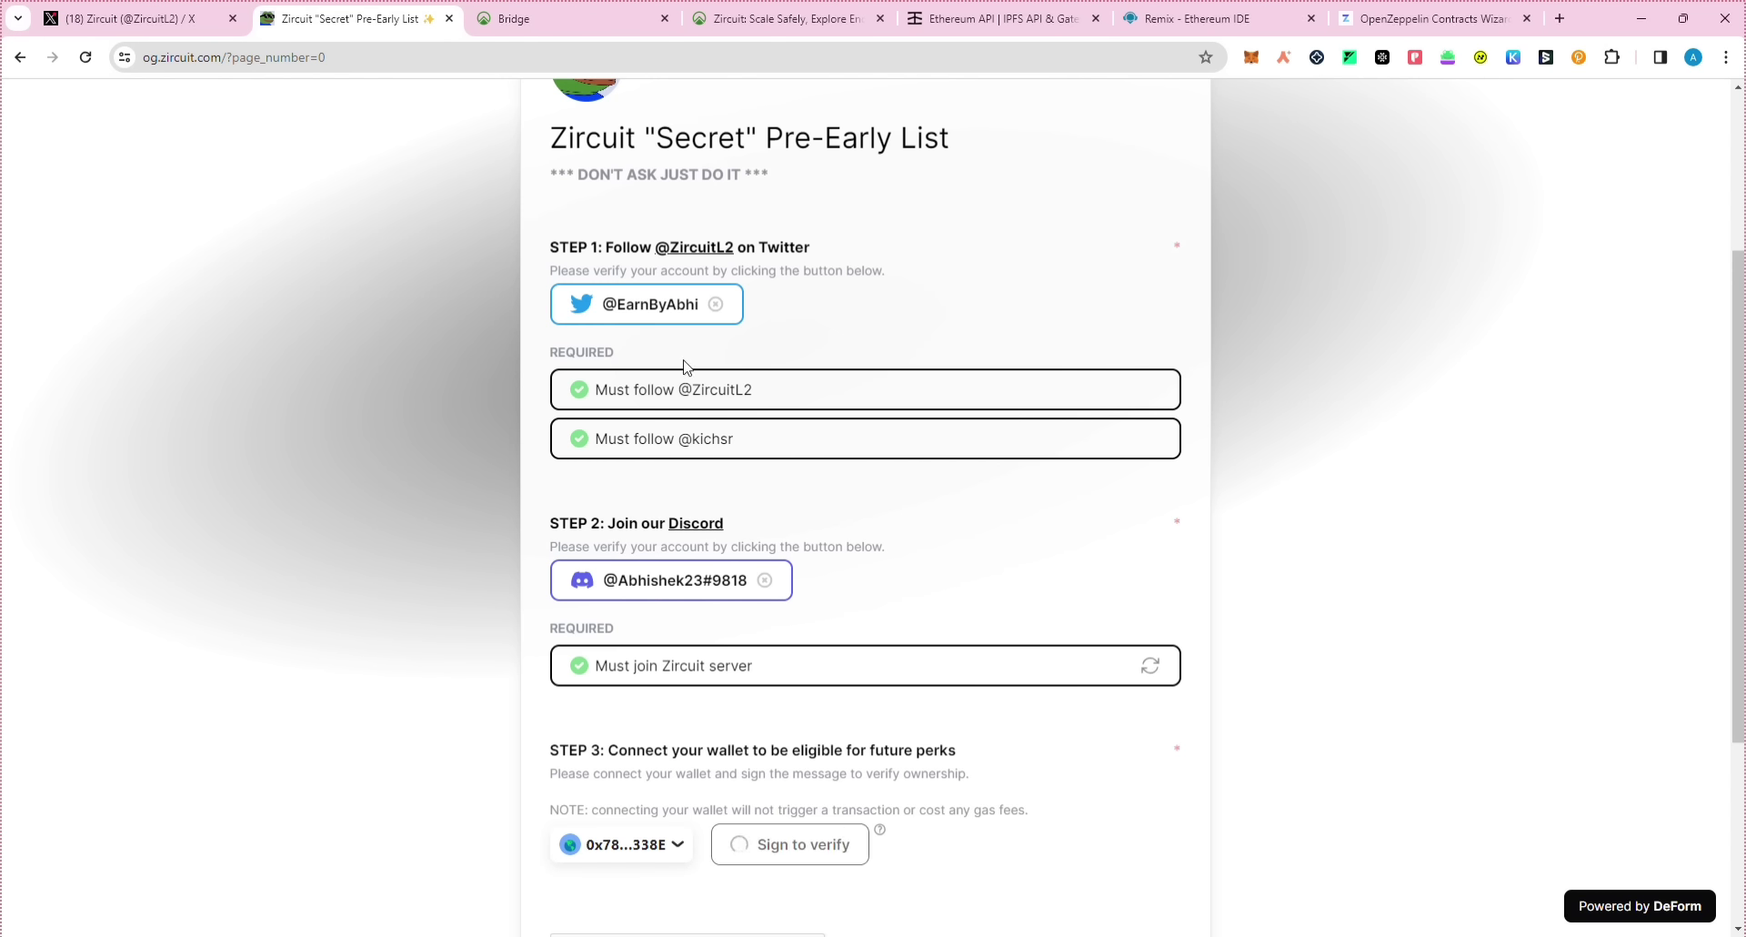
click(1663, 512)
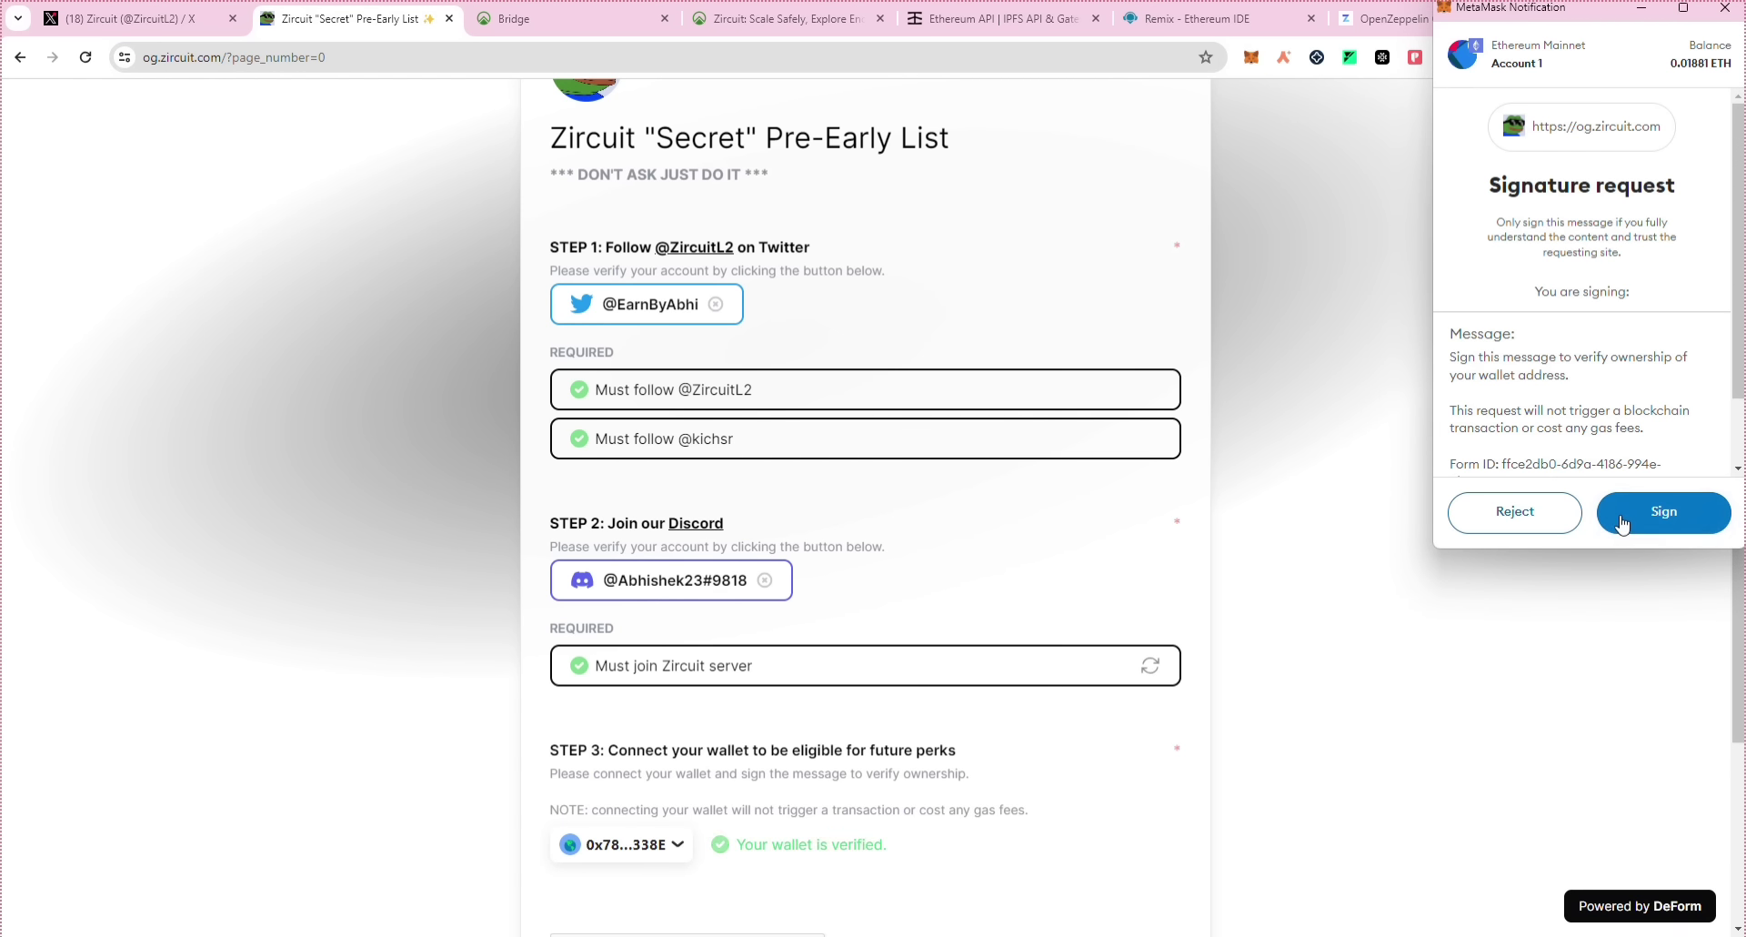
Step: Complete the reCAPTCHA check and submit the Zircuit Pre-Early List form
scroll(1229, 714, down, 2)
click(575, 785)
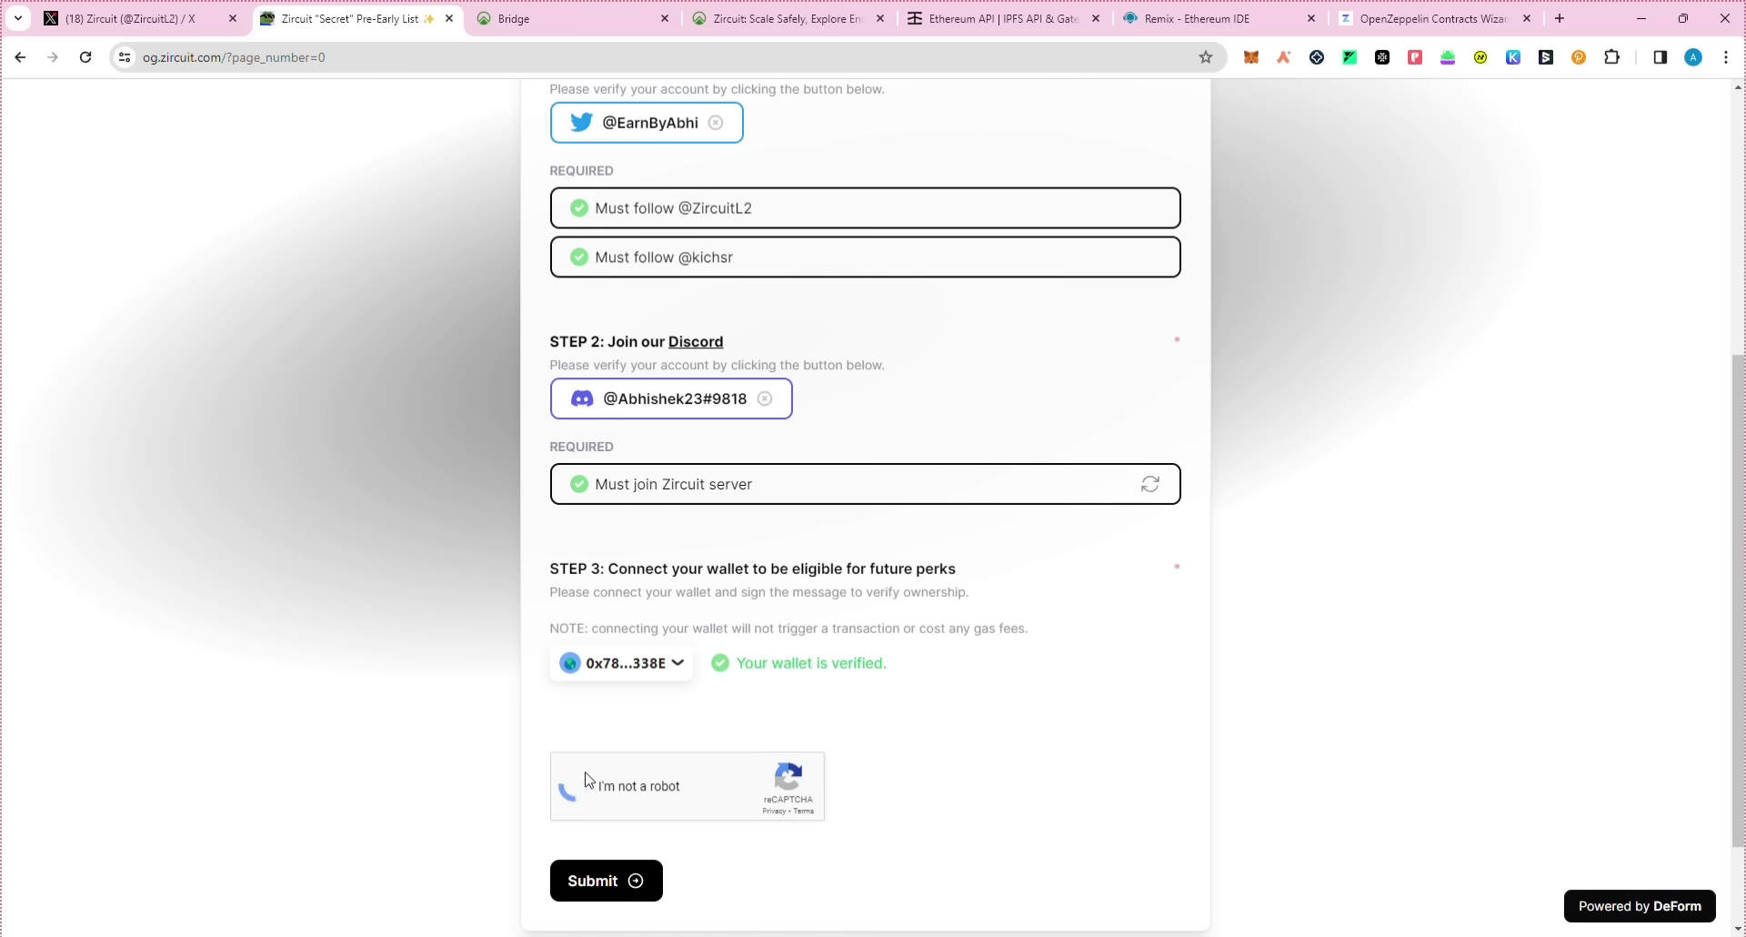
click(612, 878)
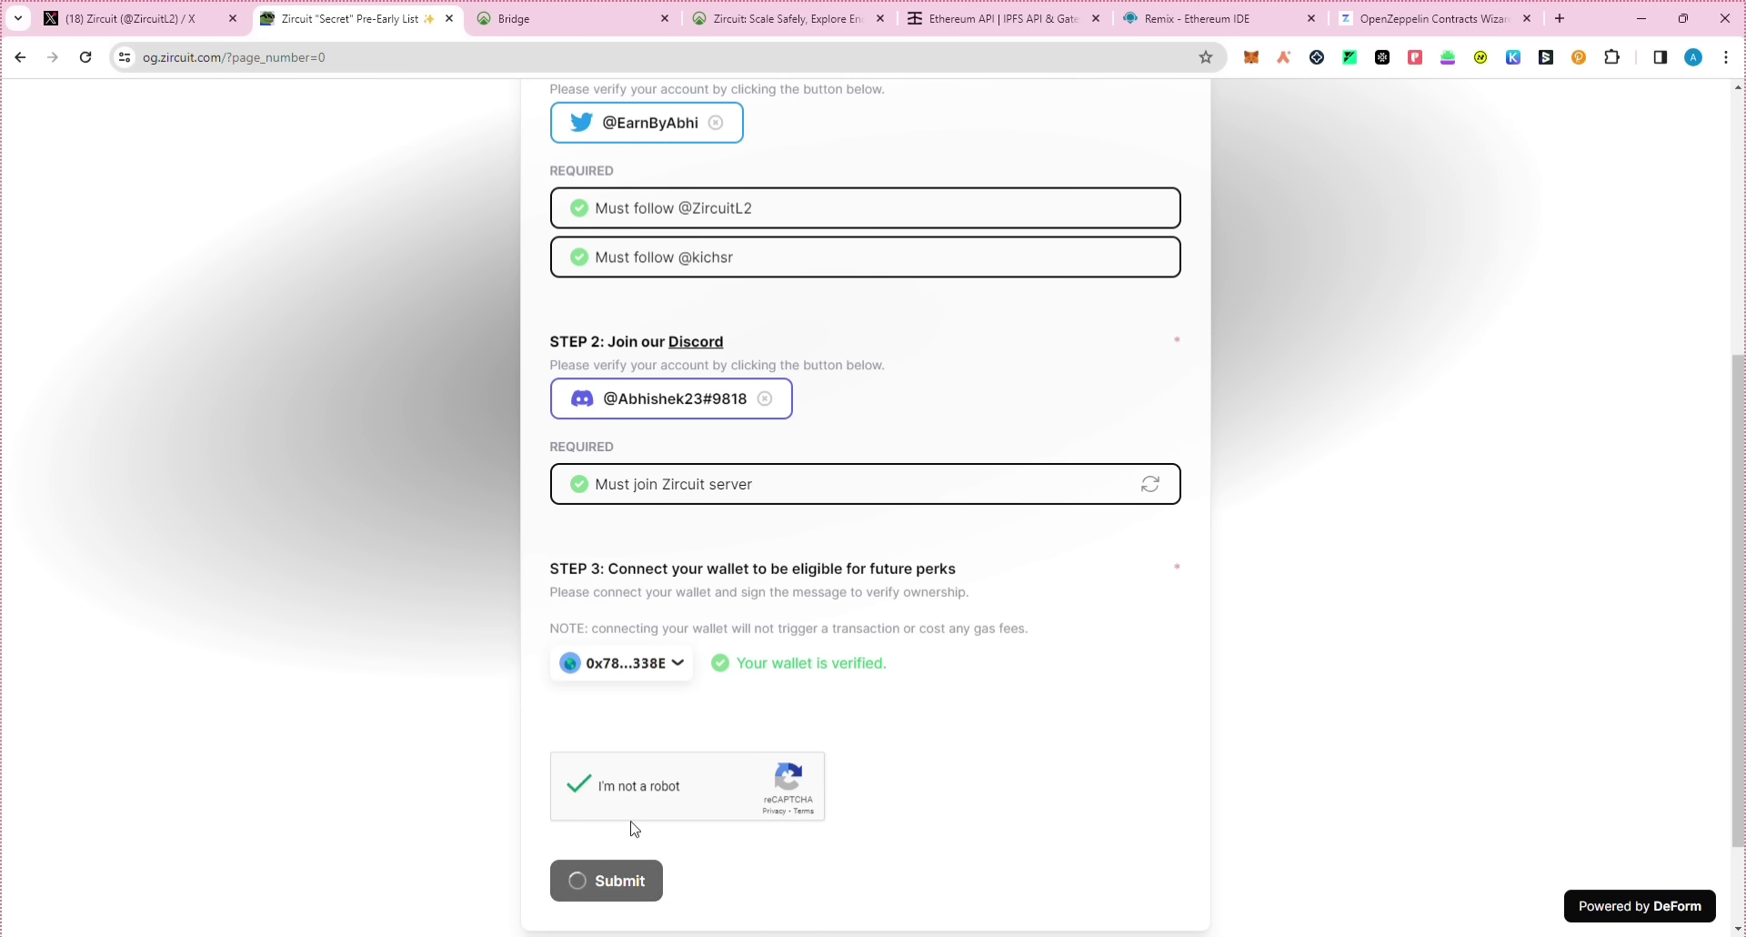